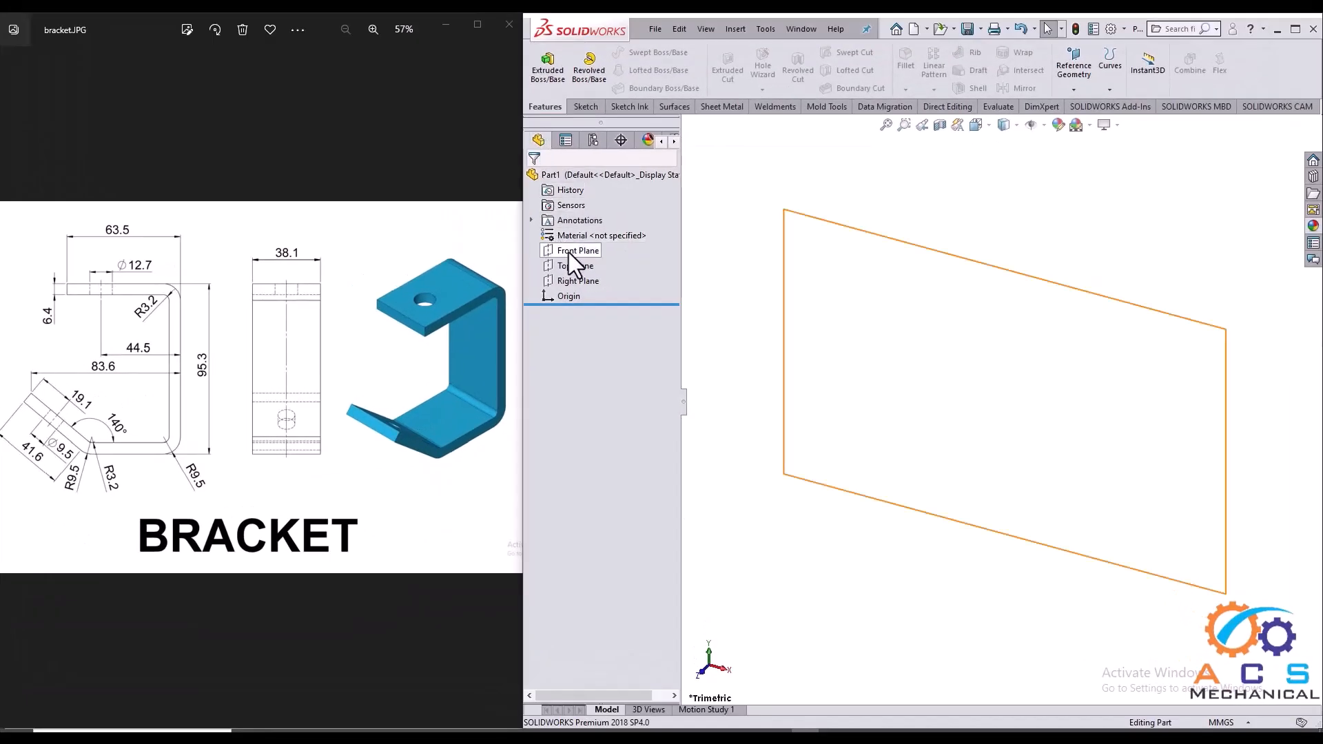
- Sketch an open C-shaped chain on the Front Plane: top line about 82 mm, vertical line, bottom line about 53 mm, and a line sloping up-left
{"action": "left_click", "coordinate": [569, 252]}
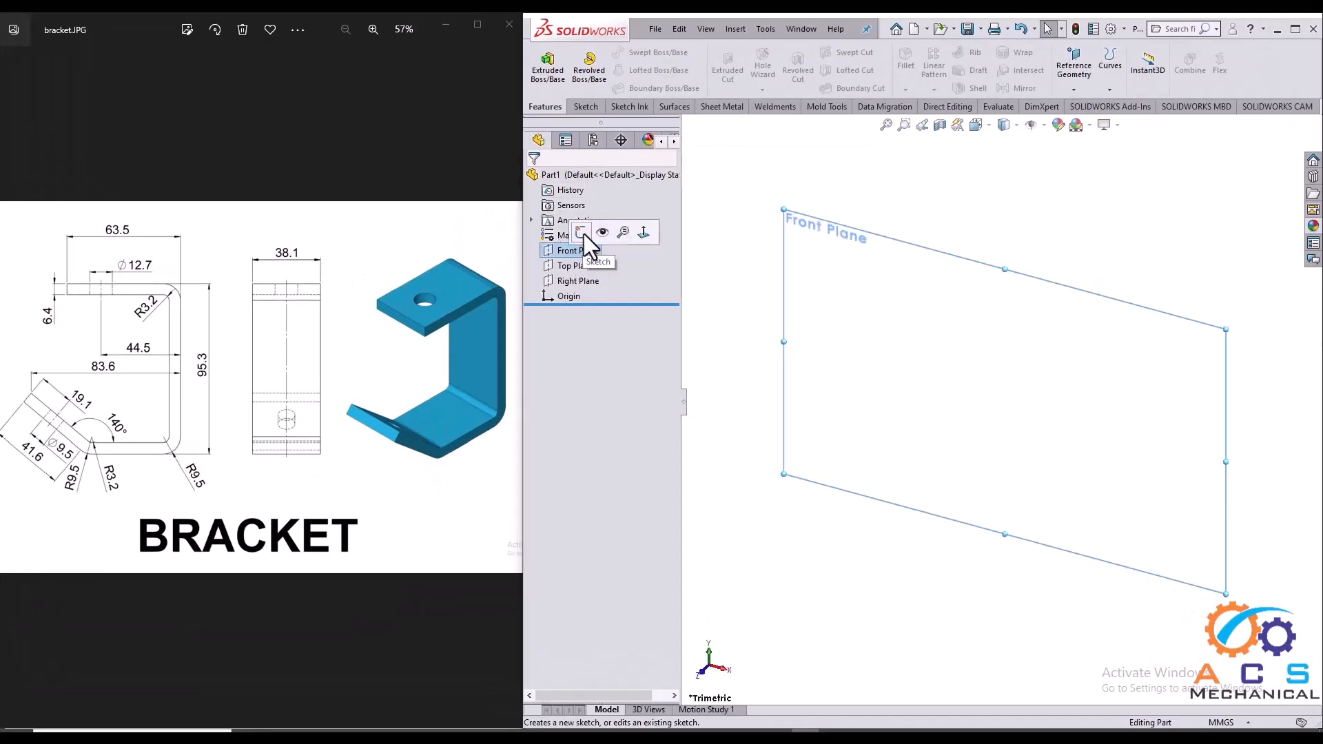
{"action": "left_click", "coordinate": [580, 233]}
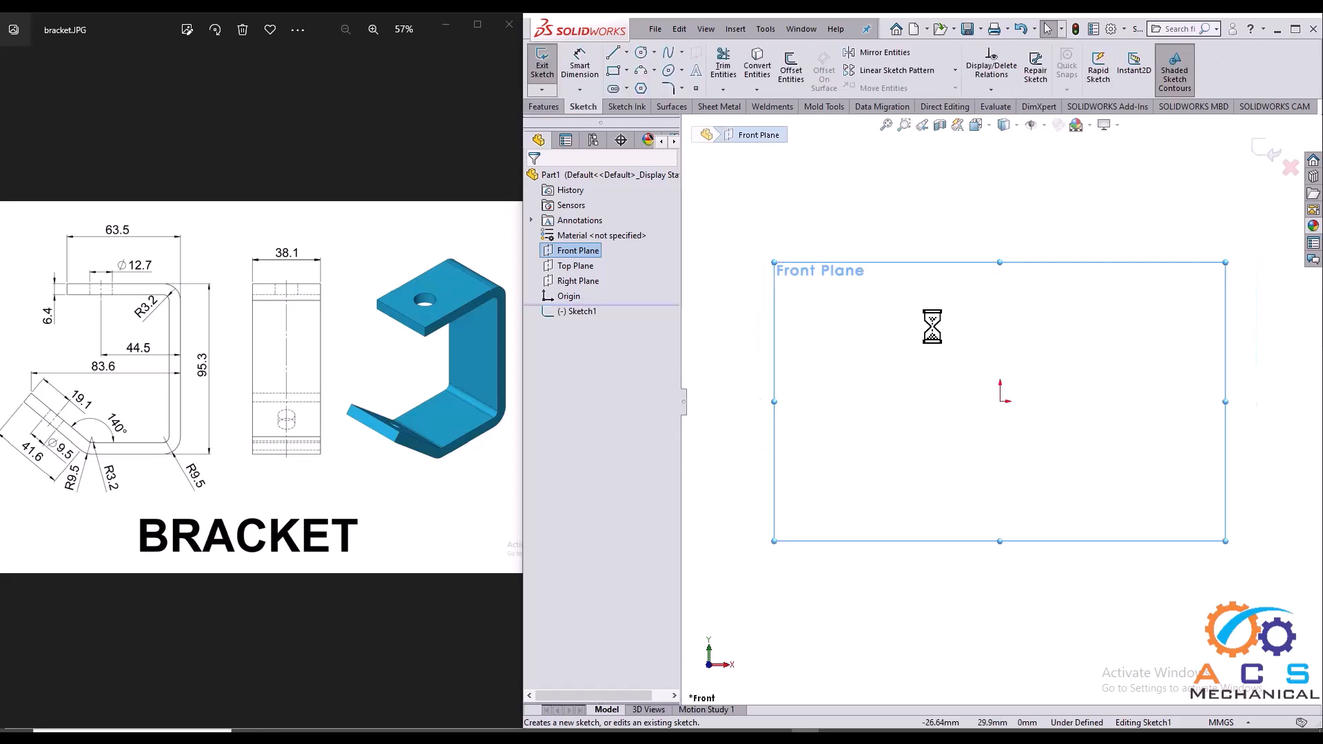
{"action": "left_click", "coordinate": [612, 55]}
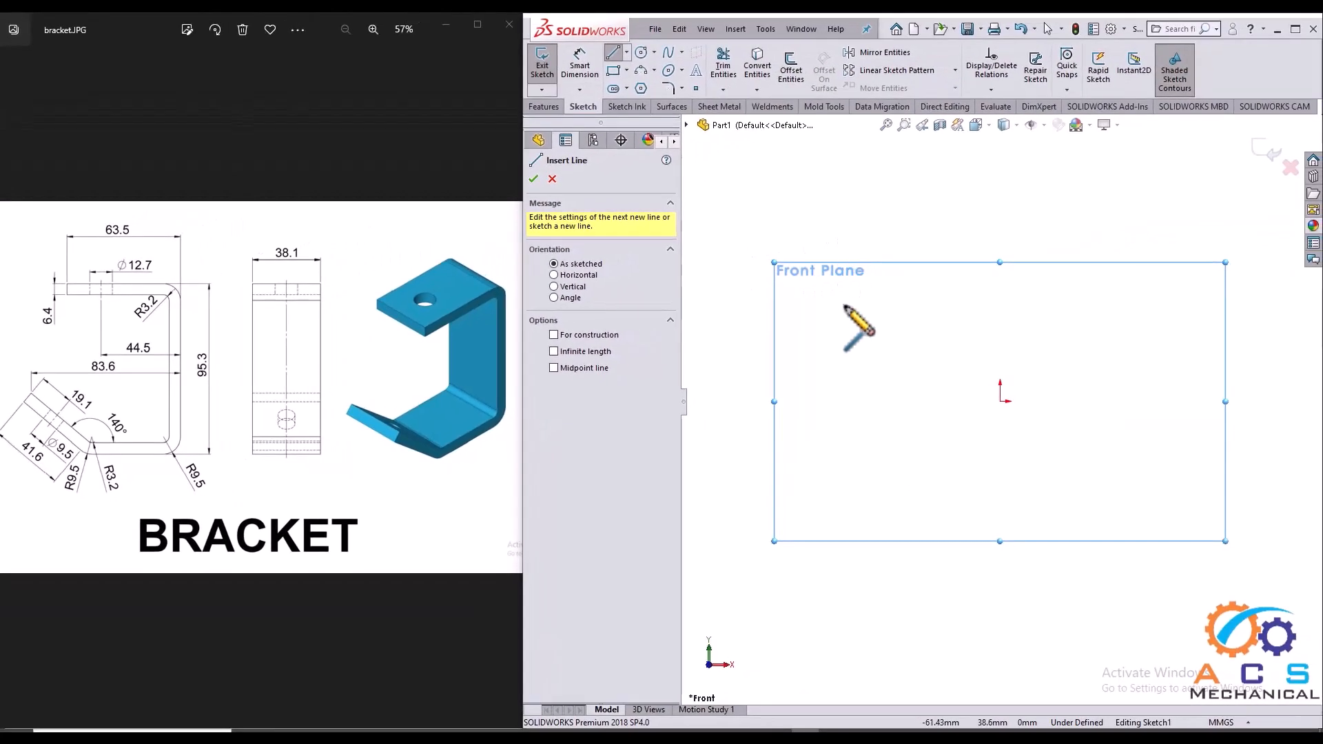
{"action": "scroll", "coordinate": [910, 314], "scroll_direction": "up", "scroll_amount": 2}
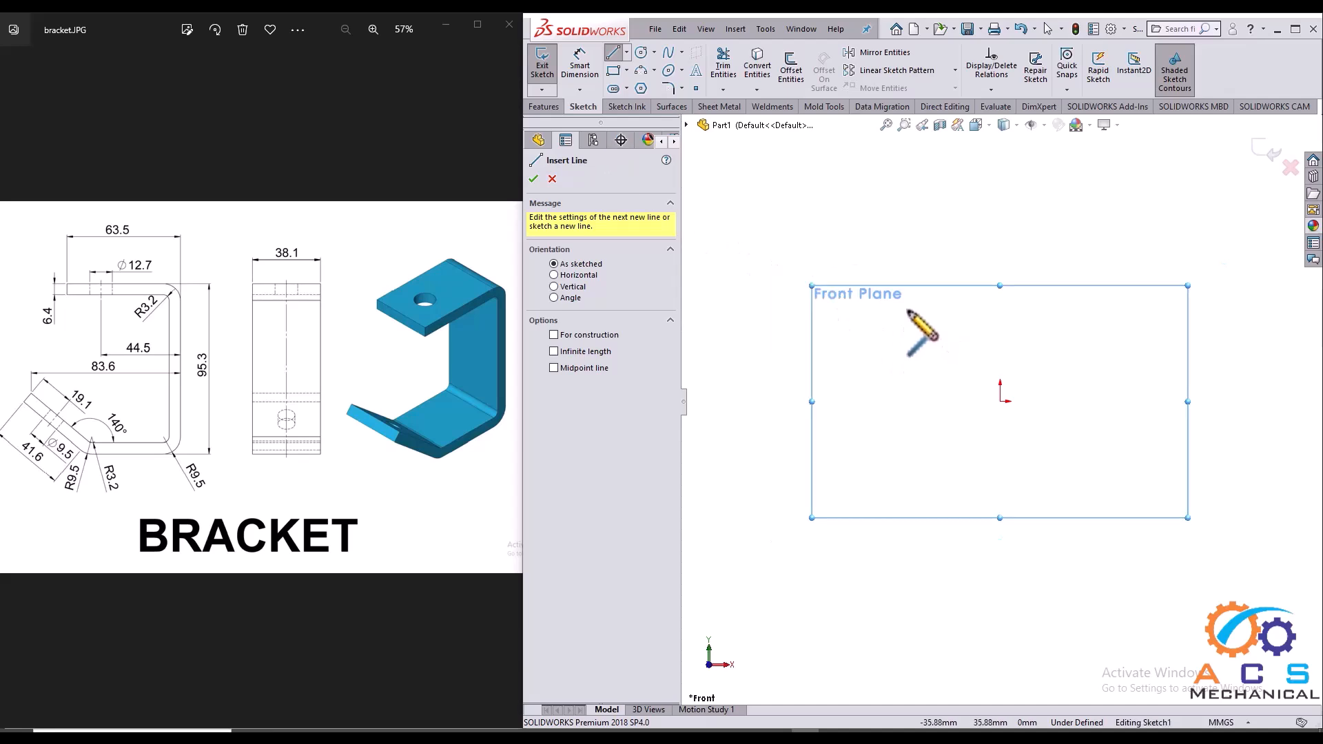
{"action": "scroll", "coordinate": [1245, 292], "scroll_direction": "down", "scroll_amount": 1}
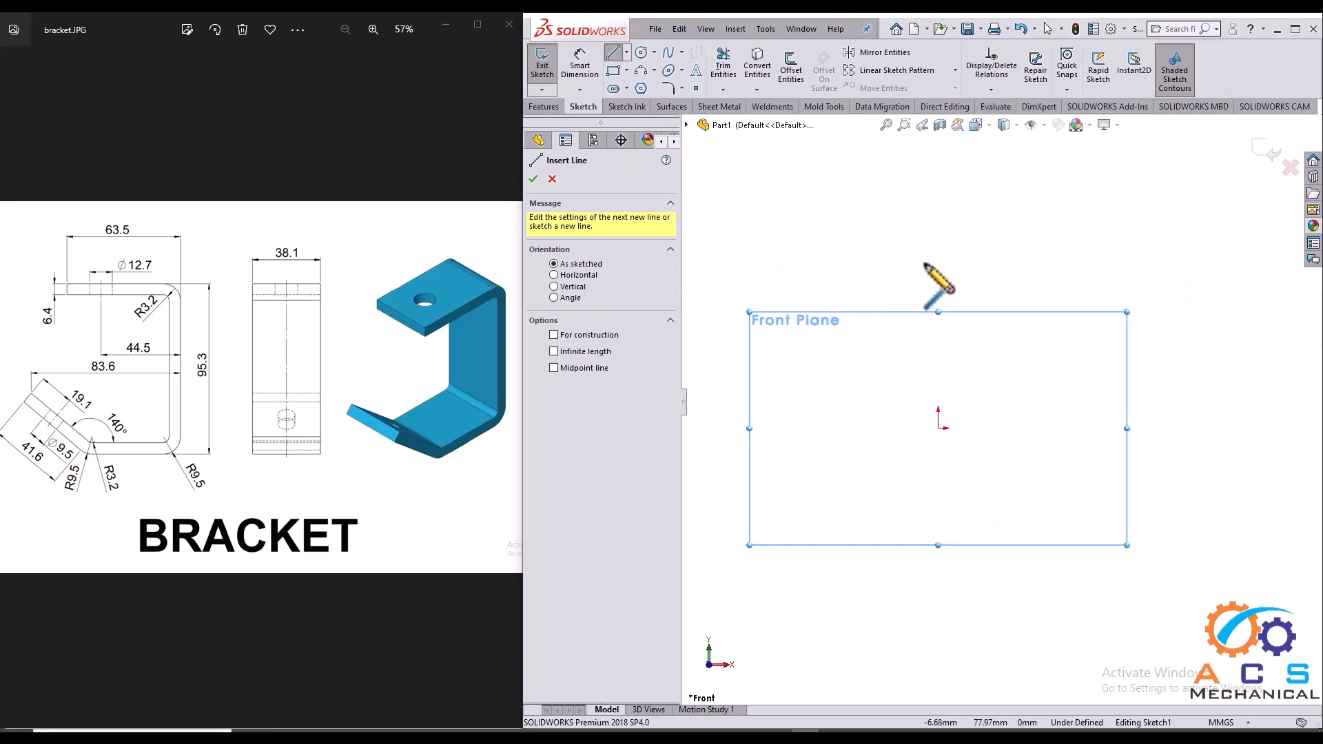
{"action": "left_click", "coordinate": [850, 258]}
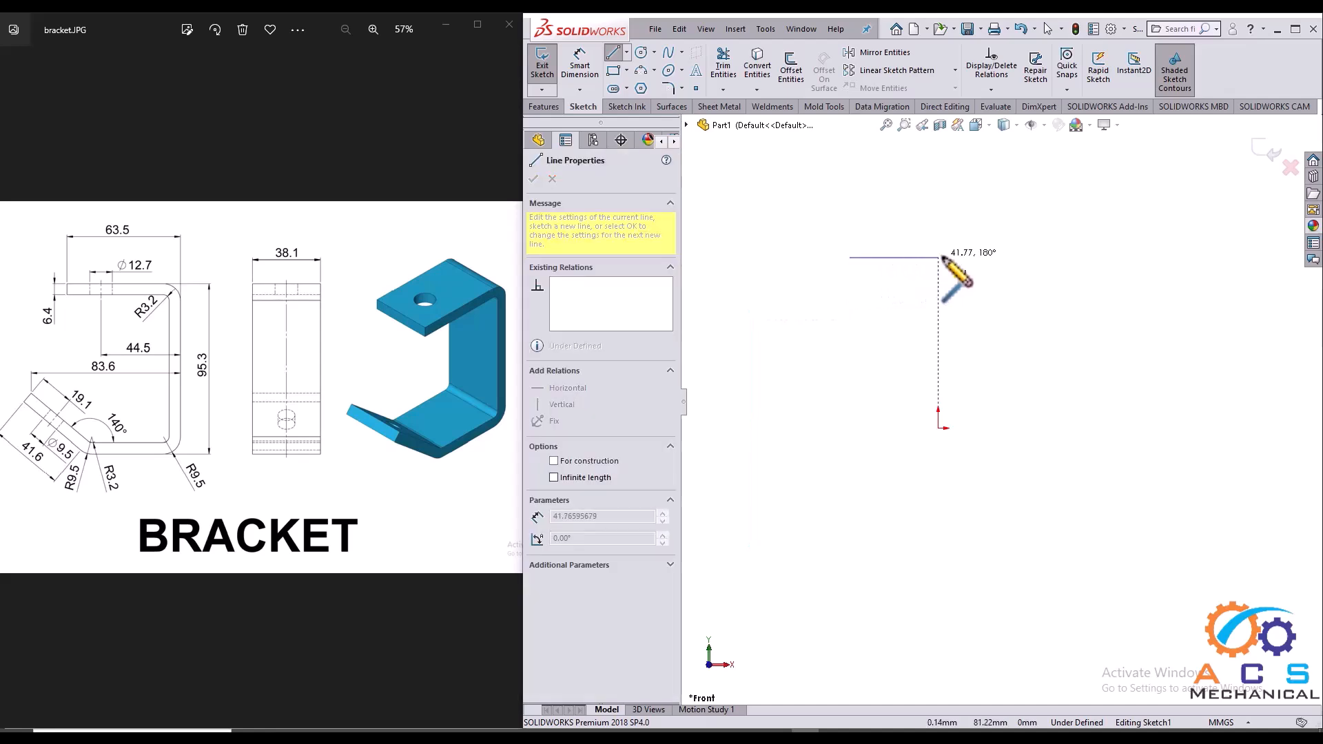
{"action": "left_click", "coordinate": [1023, 258]}
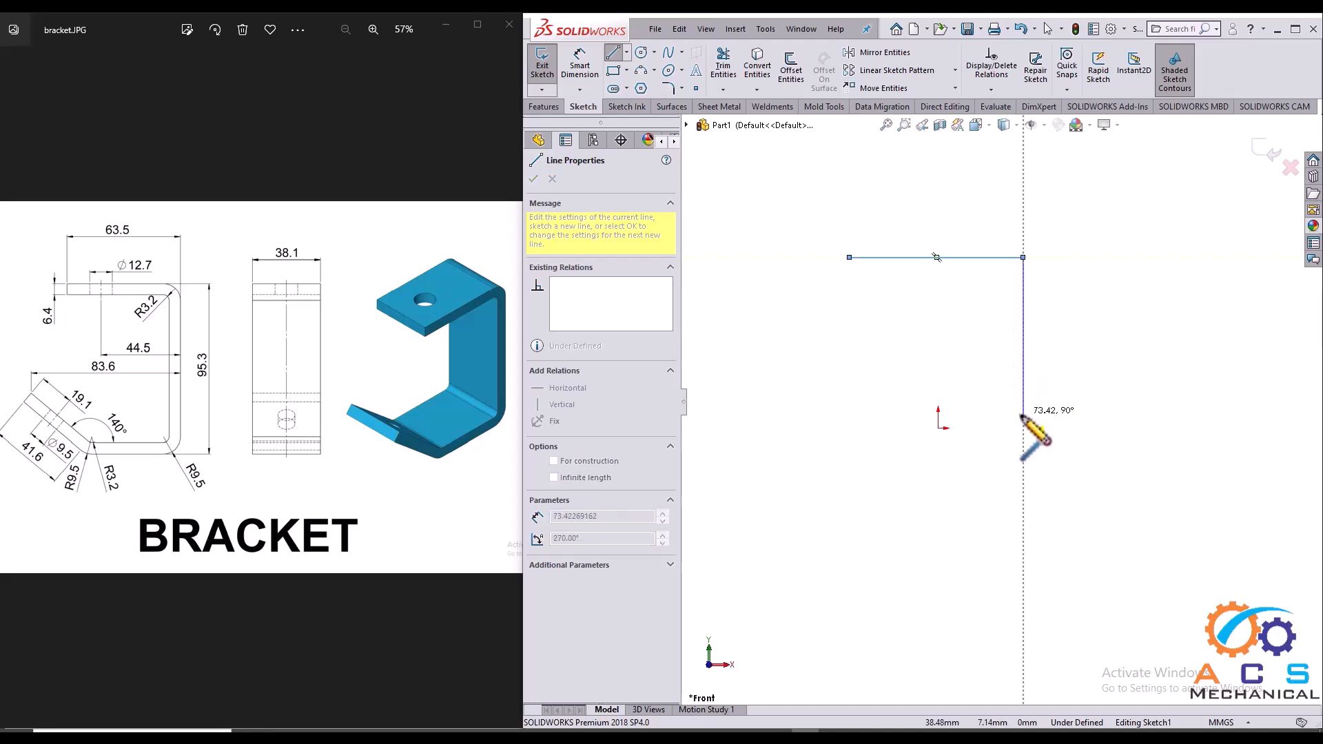
{"action": "left_click", "coordinate": [1023, 508]}
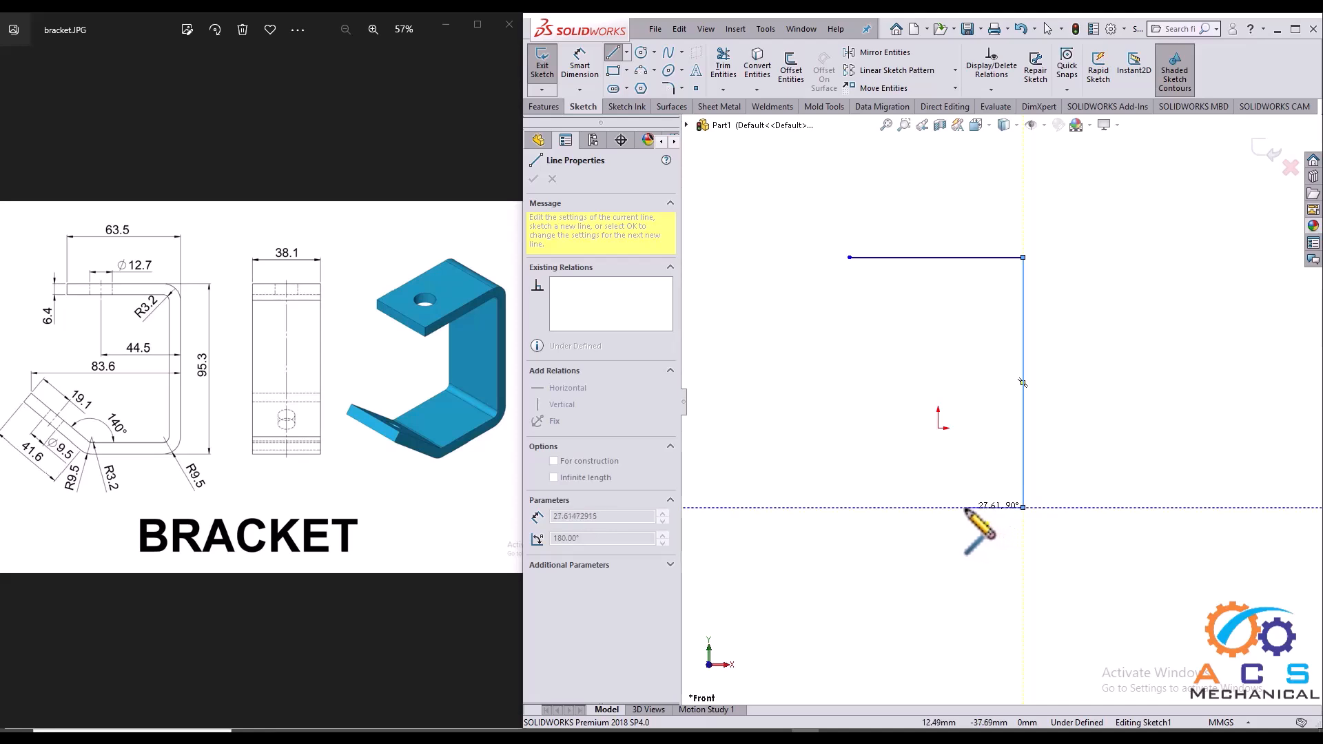
{"action": "left_click", "coordinate": [912, 507]}
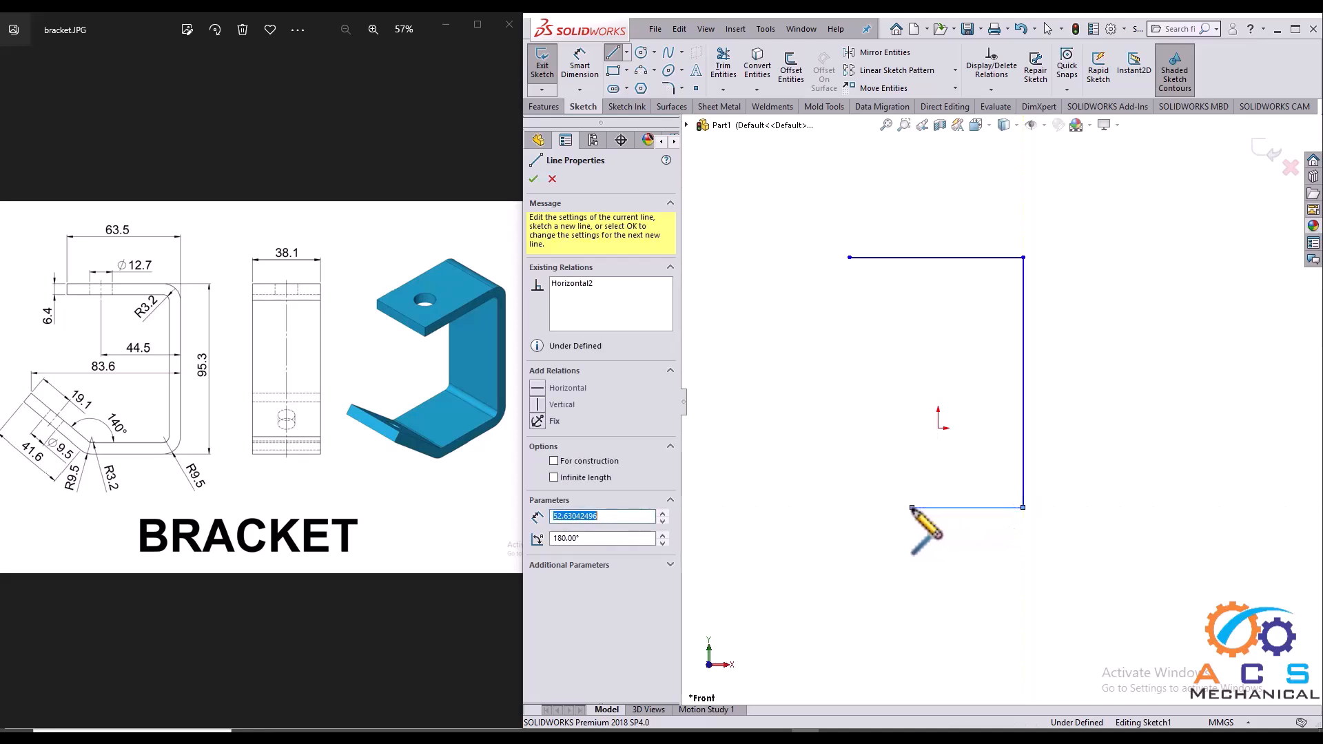
{"action": "left_click", "coordinate": [823, 472]}
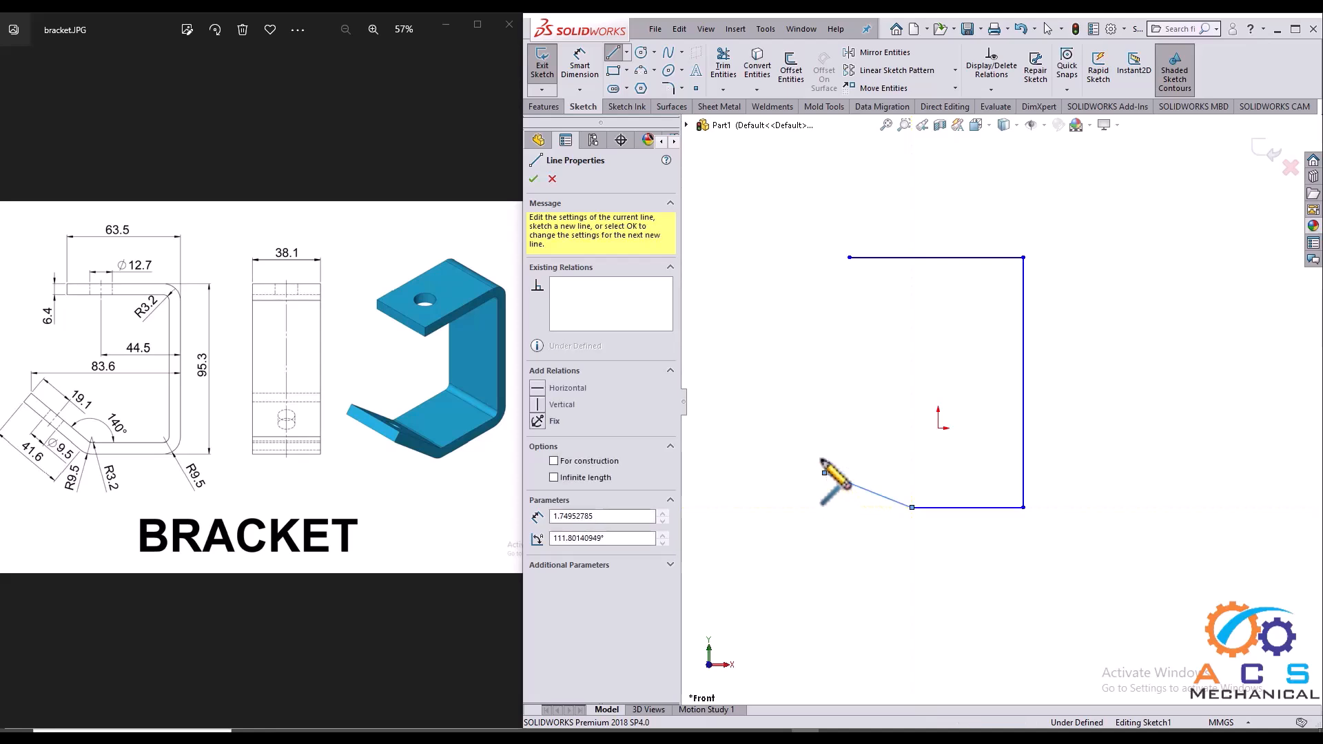
{"action": "right_click", "coordinate": [775, 320]}
{"action": "left_click", "coordinate": [799, 344]}
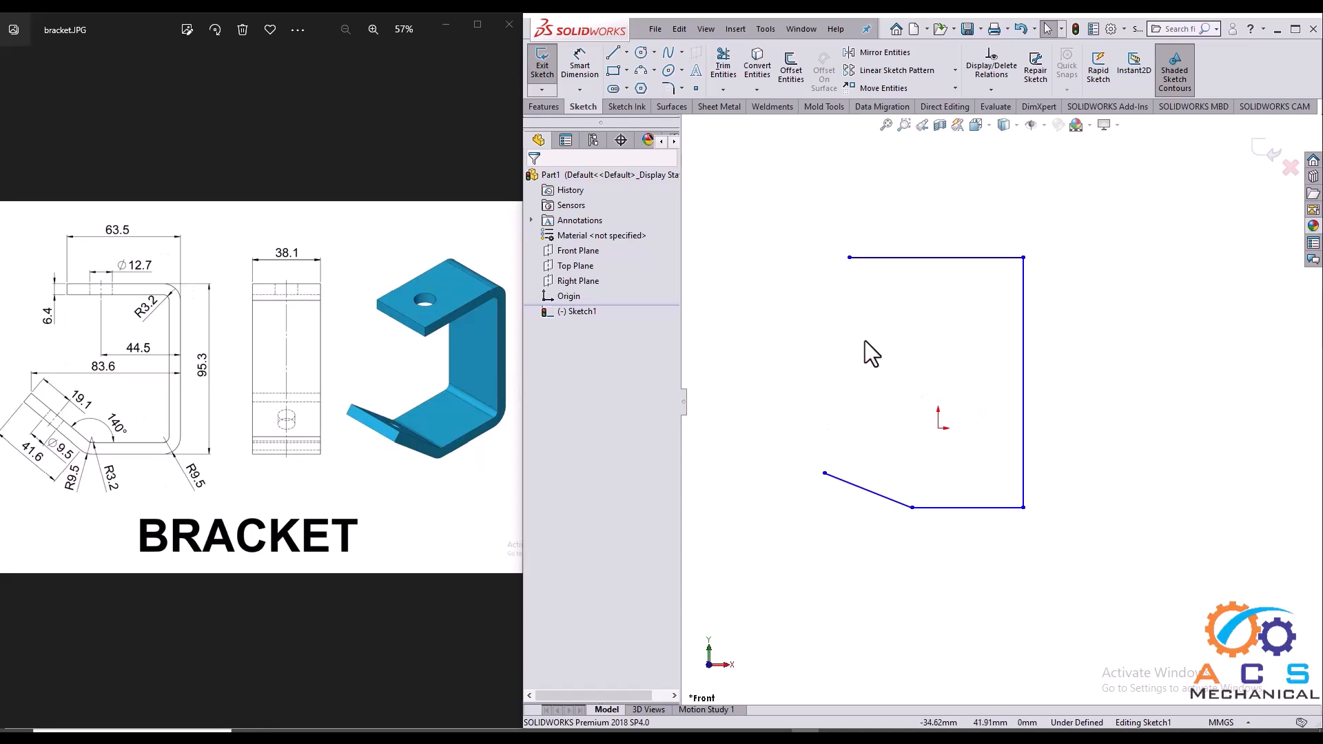
- Dimension the top horizontal line to a length of 63.5 mm
{"action": "left_click", "coordinate": [584, 76]}
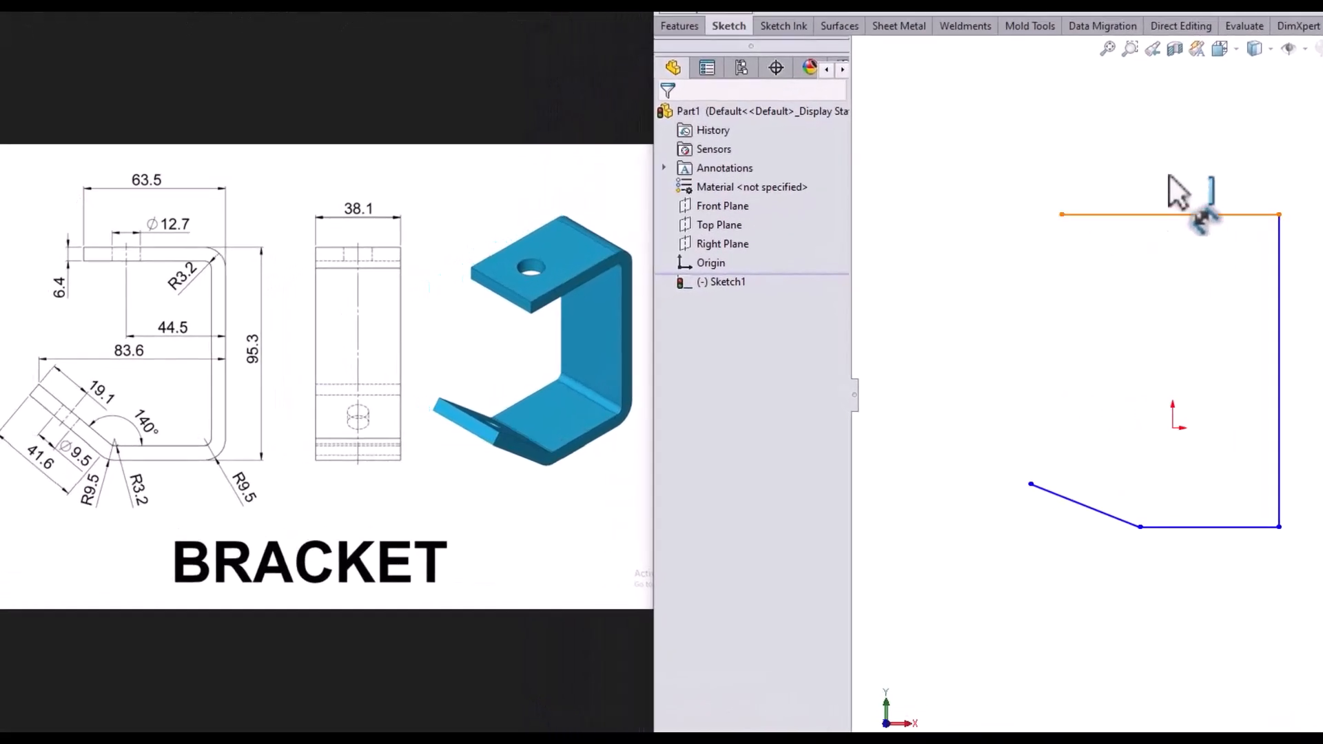
{"action": "left_click", "coordinate": [1179, 215]}
{"action": "left_click", "coordinate": [1163, 172]}
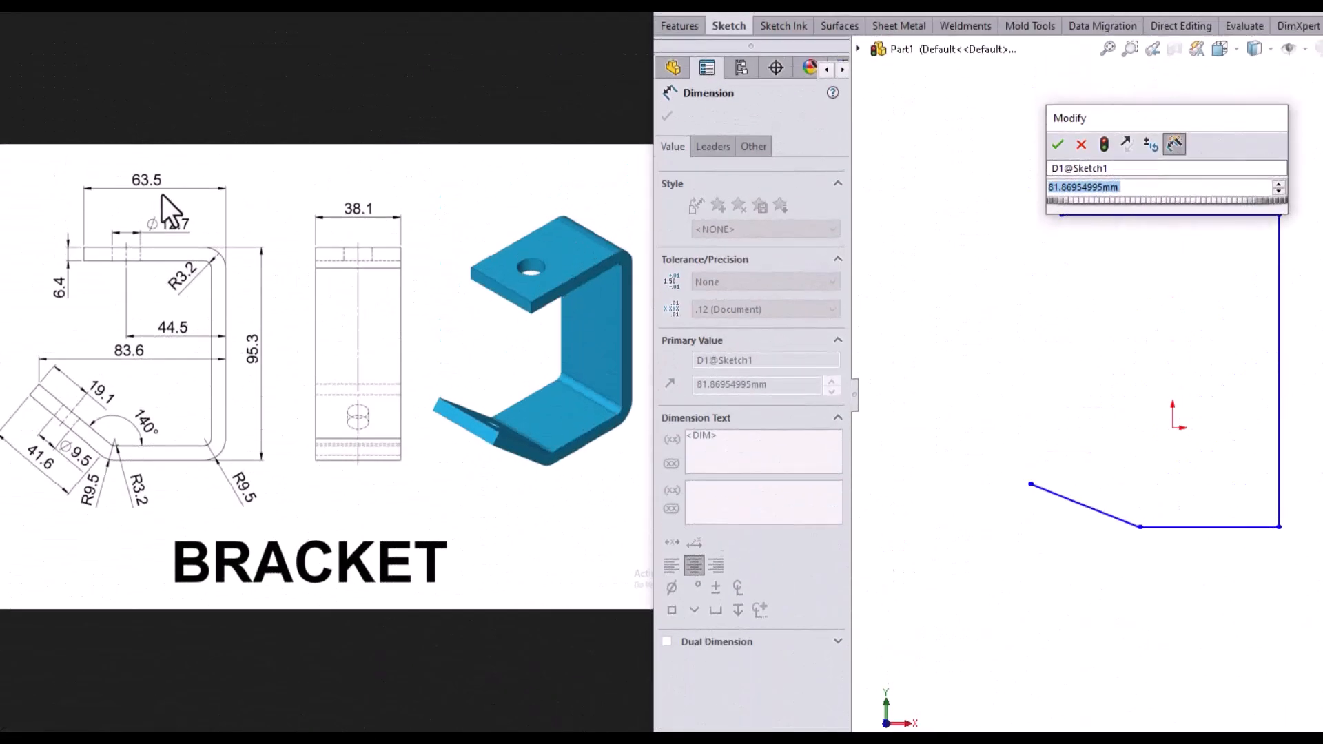
{"action": "type", "text": "63.5"}
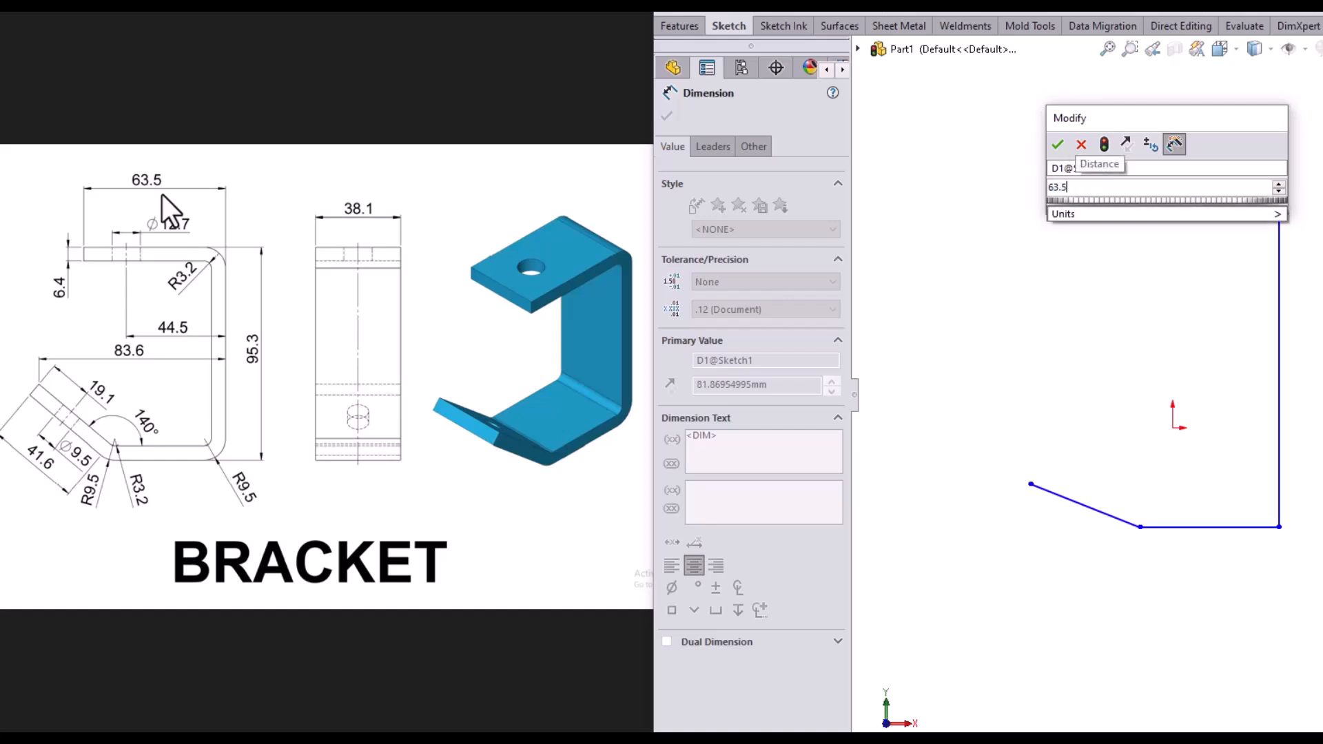
{"action": "key", "text": "Return"}
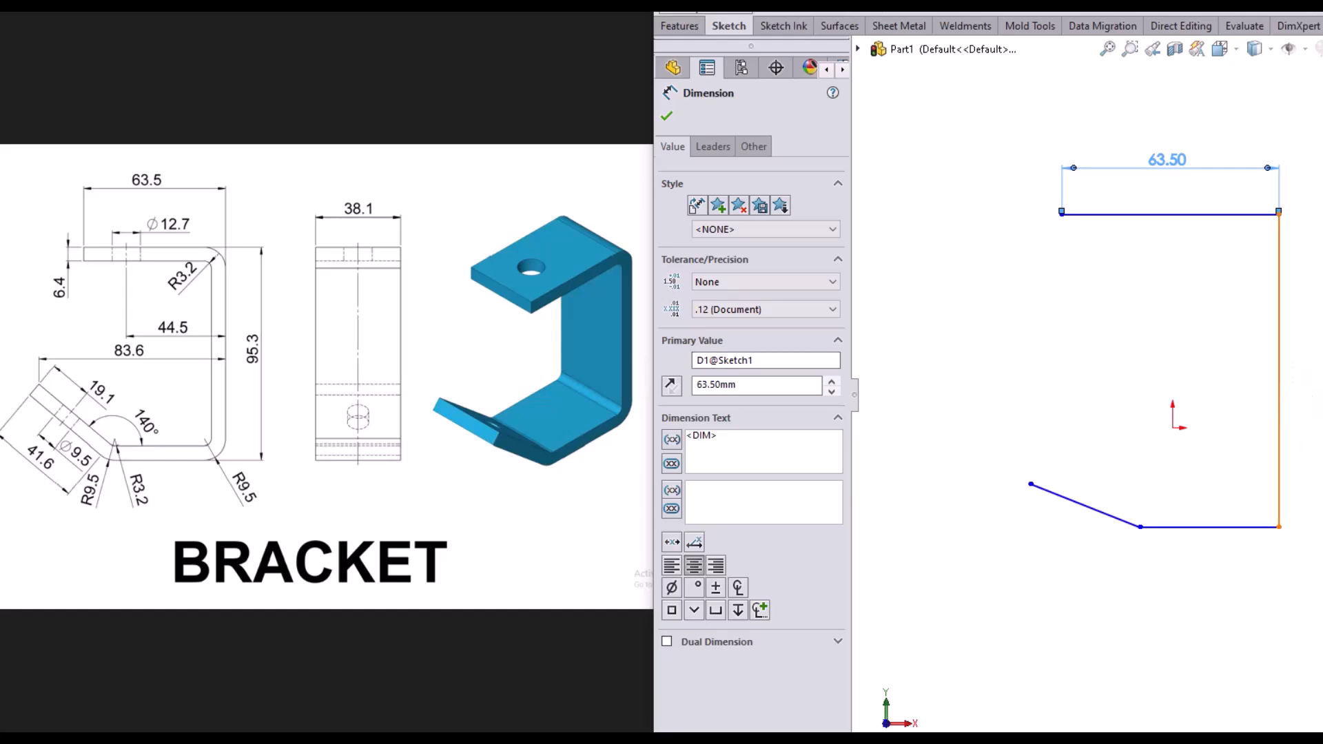
- Dimension the vertical line to a length of 95.3 mm
{"action": "left_click", "coordinate": [1279, 413]}
{"action": "left_click", "coordinate": [1312, 386]}
{"action": "type", "text": "95"}
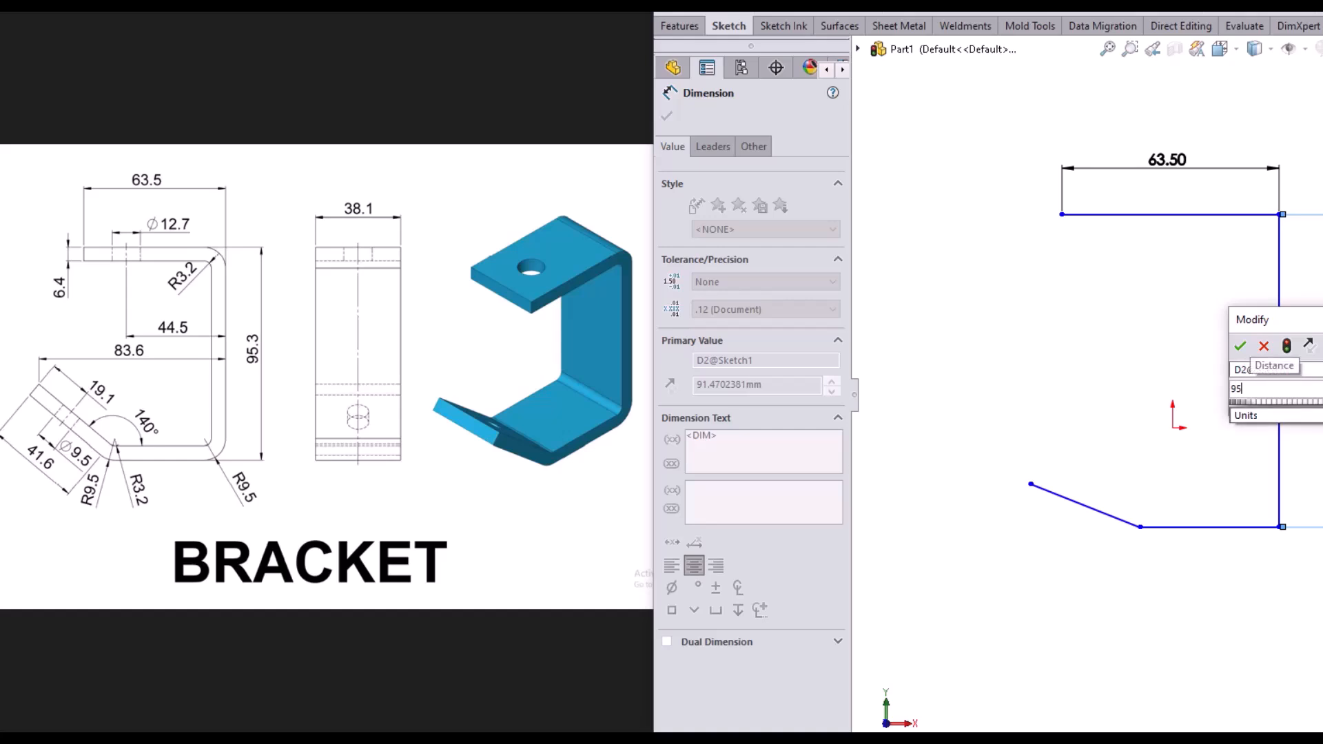
{"action": "type", "text": ".3"}
{"action": "key", "text": "Return"}
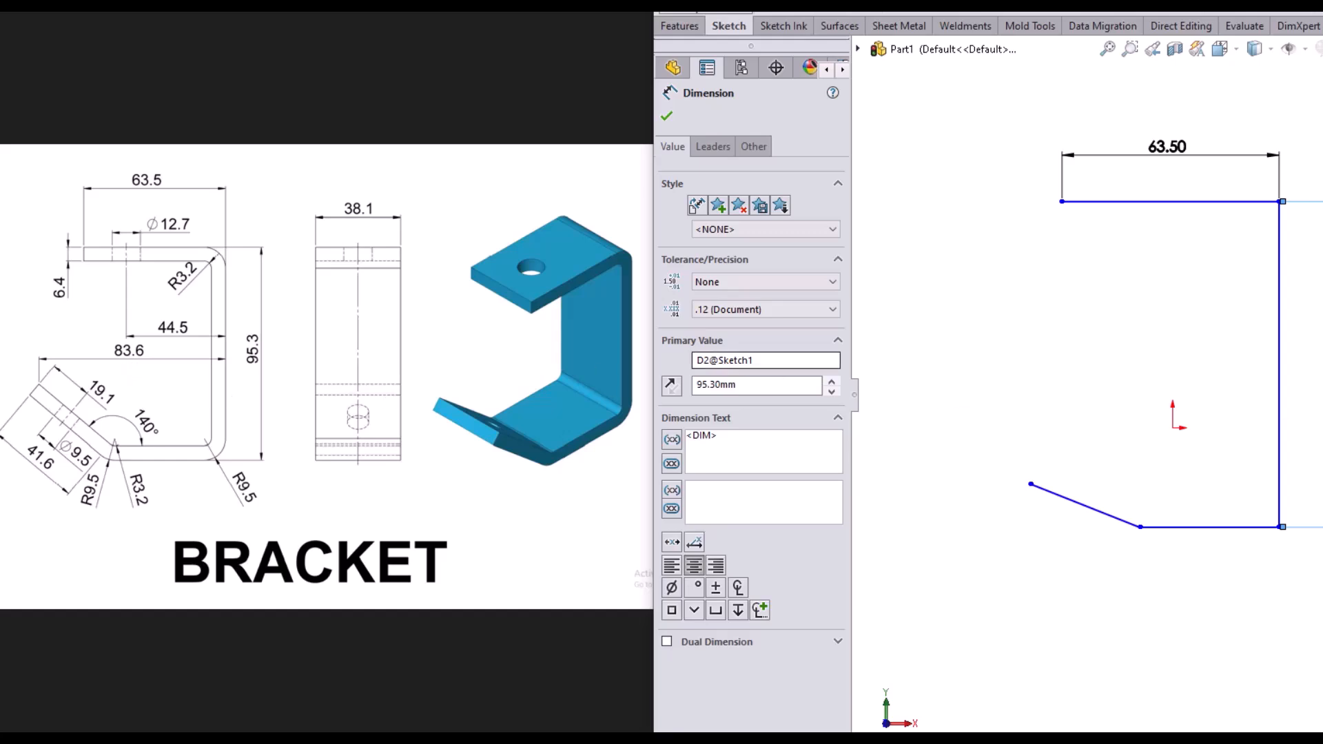
- Set the horizontal distance between the vertical line and the sloped line's free end to 83.6 mm
{"action": "left_click", "coordinate": [1280, 428]}
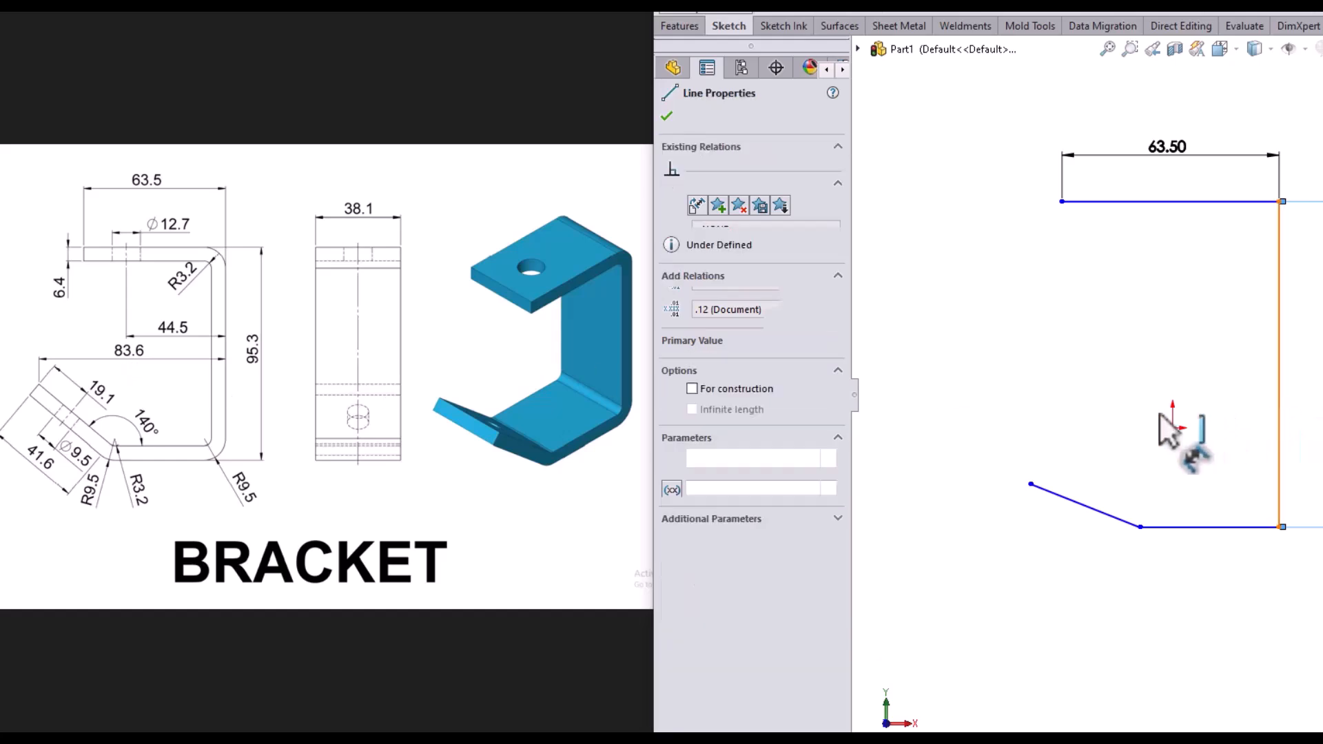
{"action": "left_click", "coordinate": [1030, 485]}
{"action": "left_click", "coordinate": [1082, 412]}
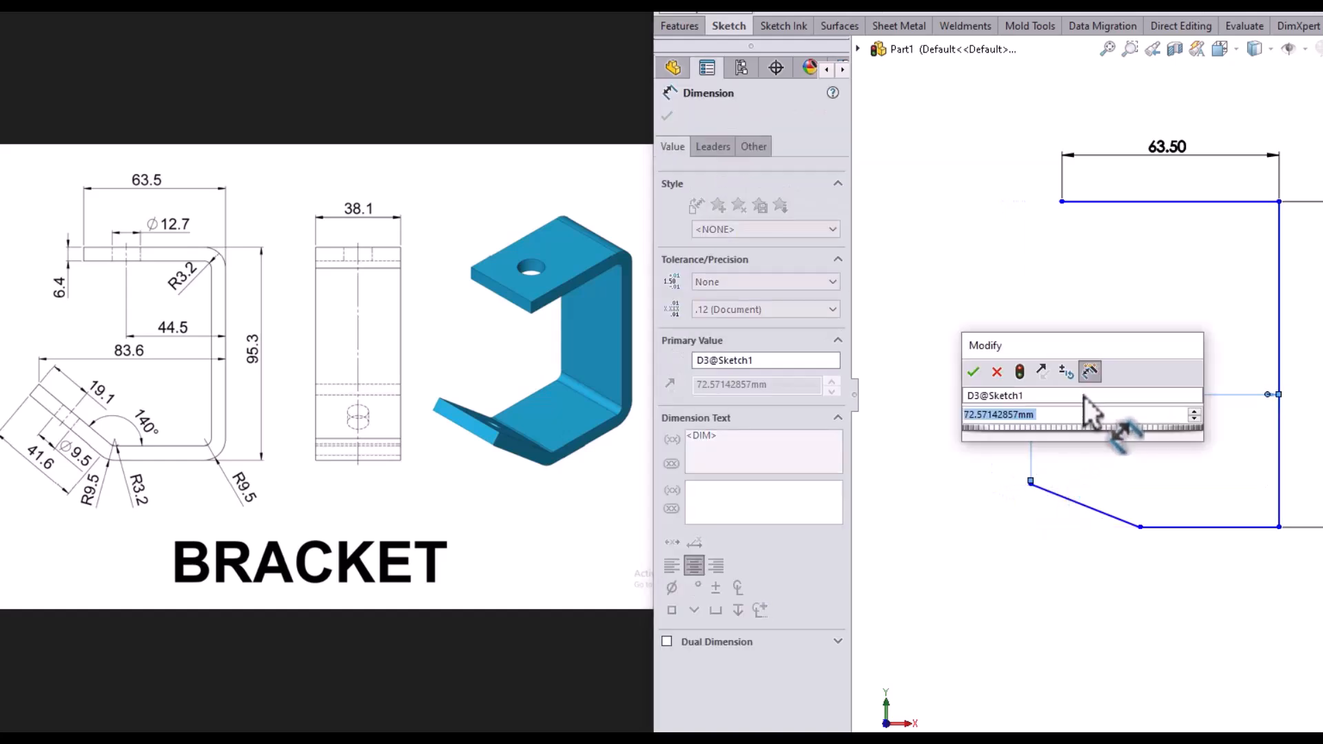
{"action": "type", "text": "83.6"}
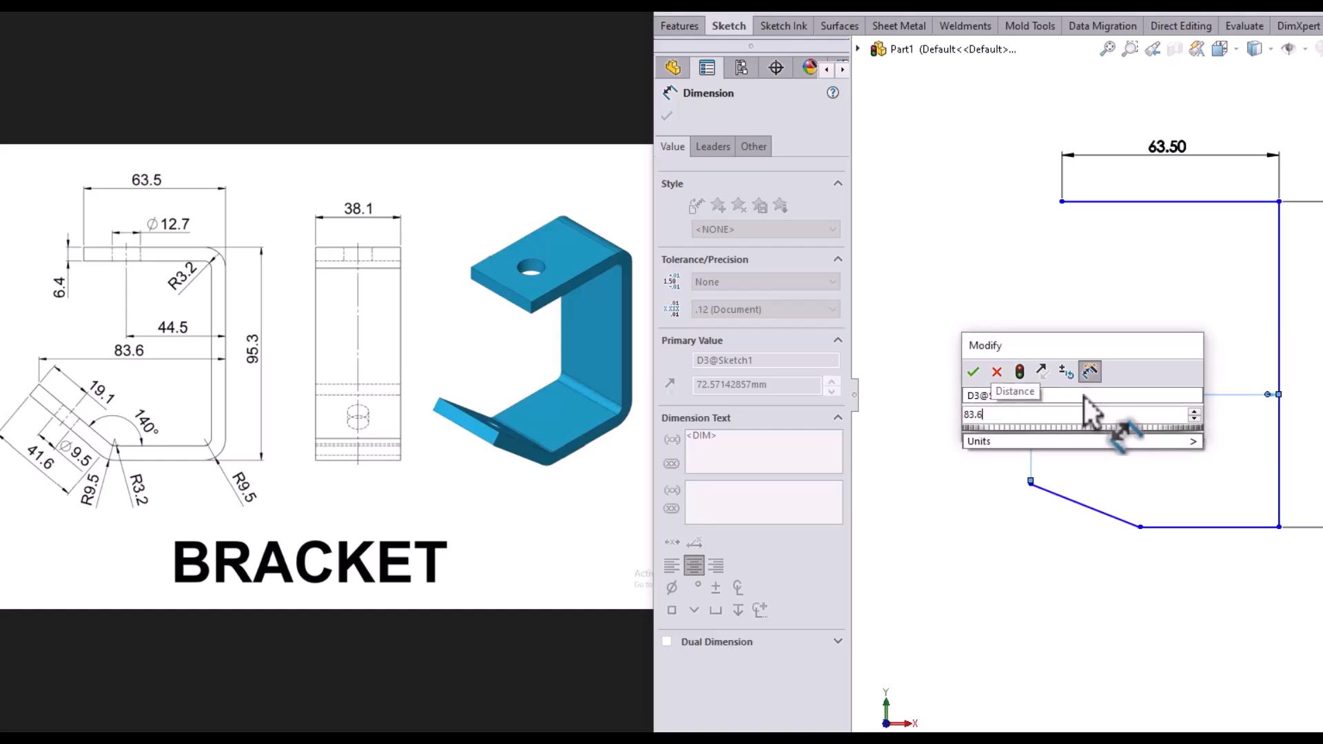
{"action": "key", "text": "Return"}
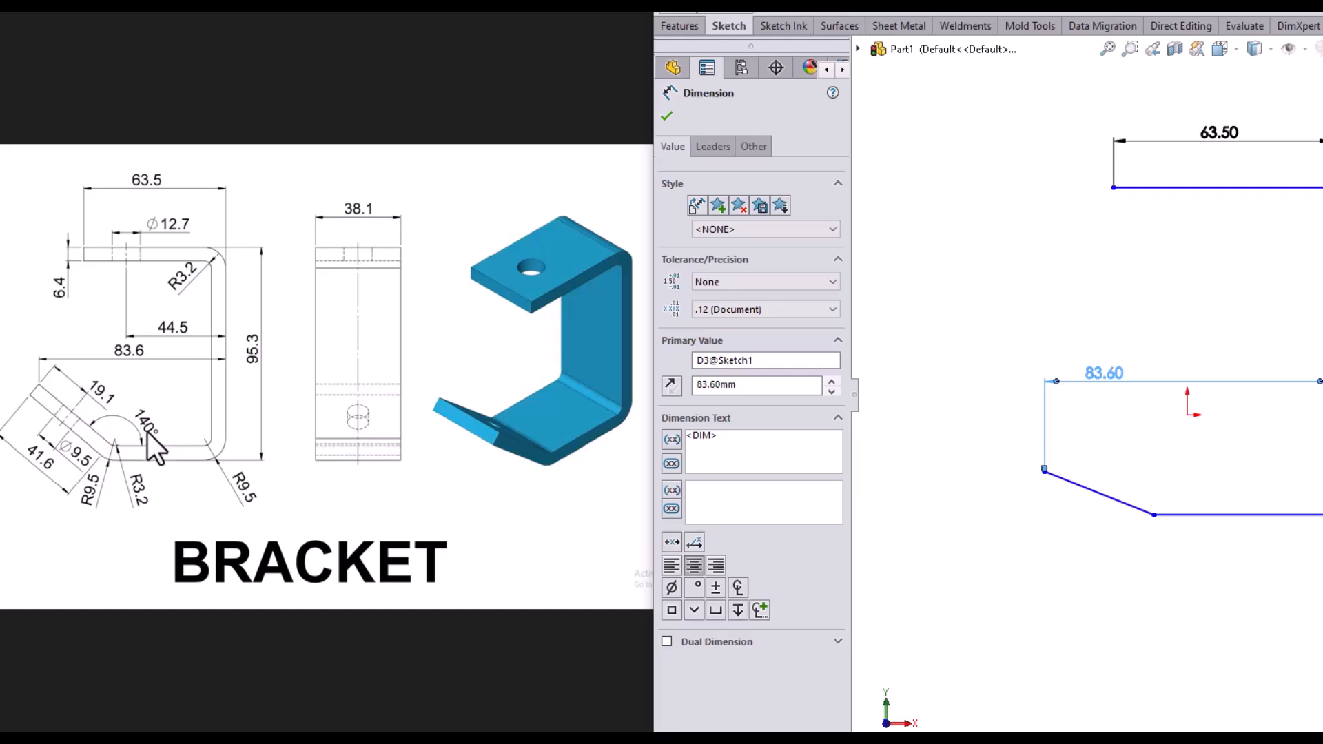
- Set the angle between the bottom horizontal line and the sloped line to 140 degrees
{"action": "scroll", "coordinate": [1281, 468], "scroll_direction": "down", "scroll_amount": 1}
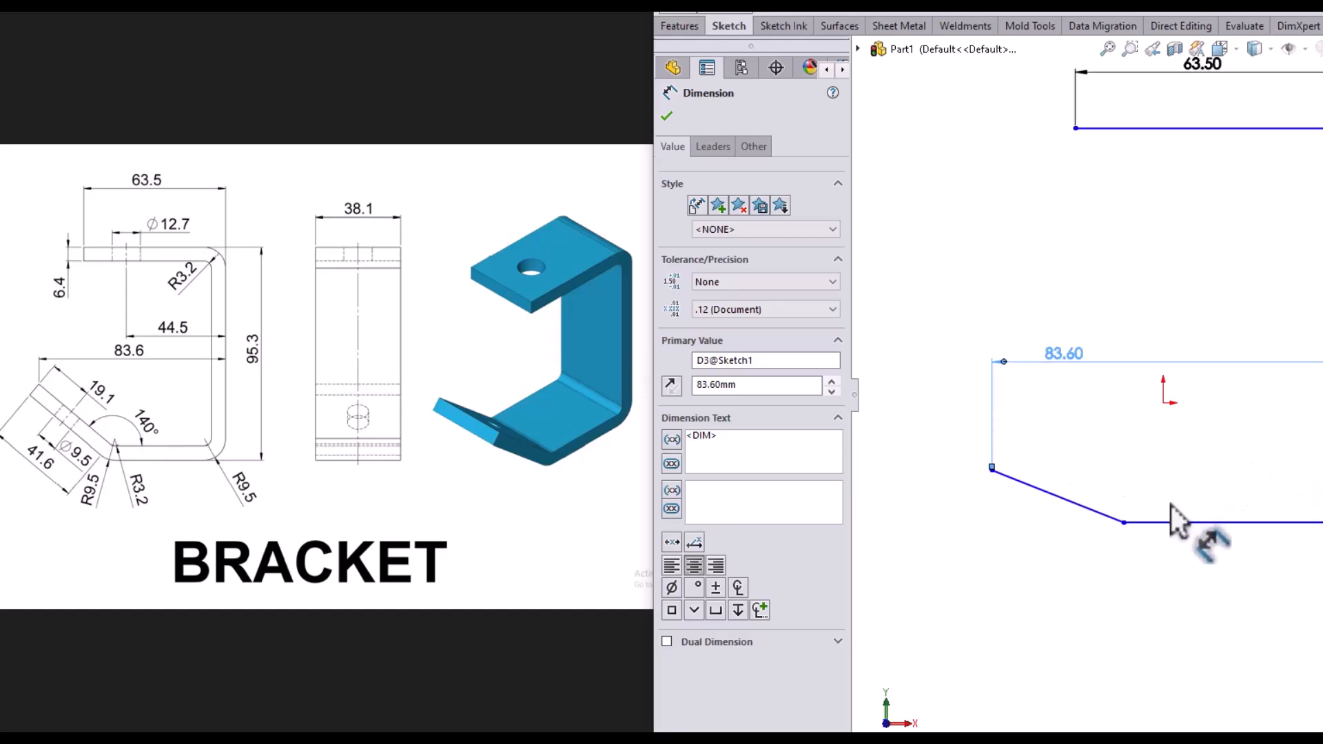
{"action": "left_click", "coordinate": [1185, 518]}
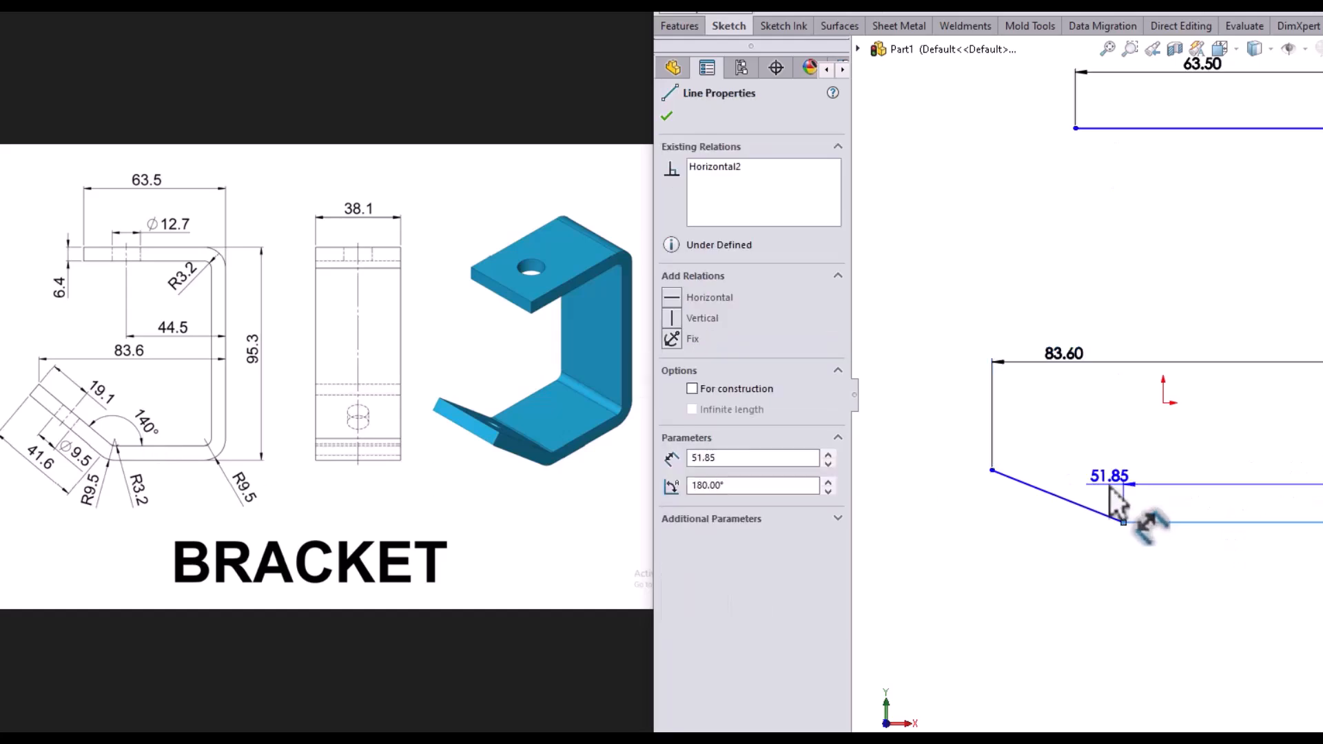
{"action": "left_click", "coordinate": [1077, 501]}
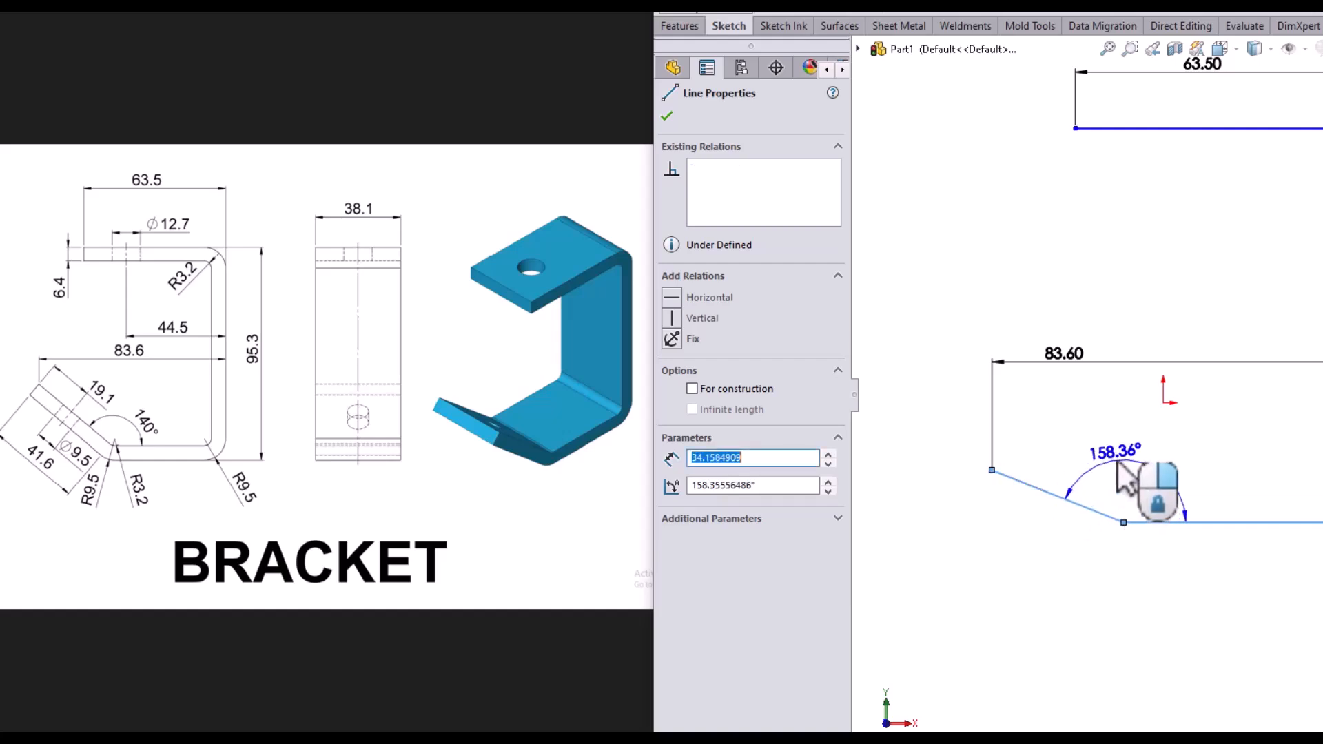
{"action": "left_click", "coordinate": [1118, 463]}
{"action": "type", "text": "1"}
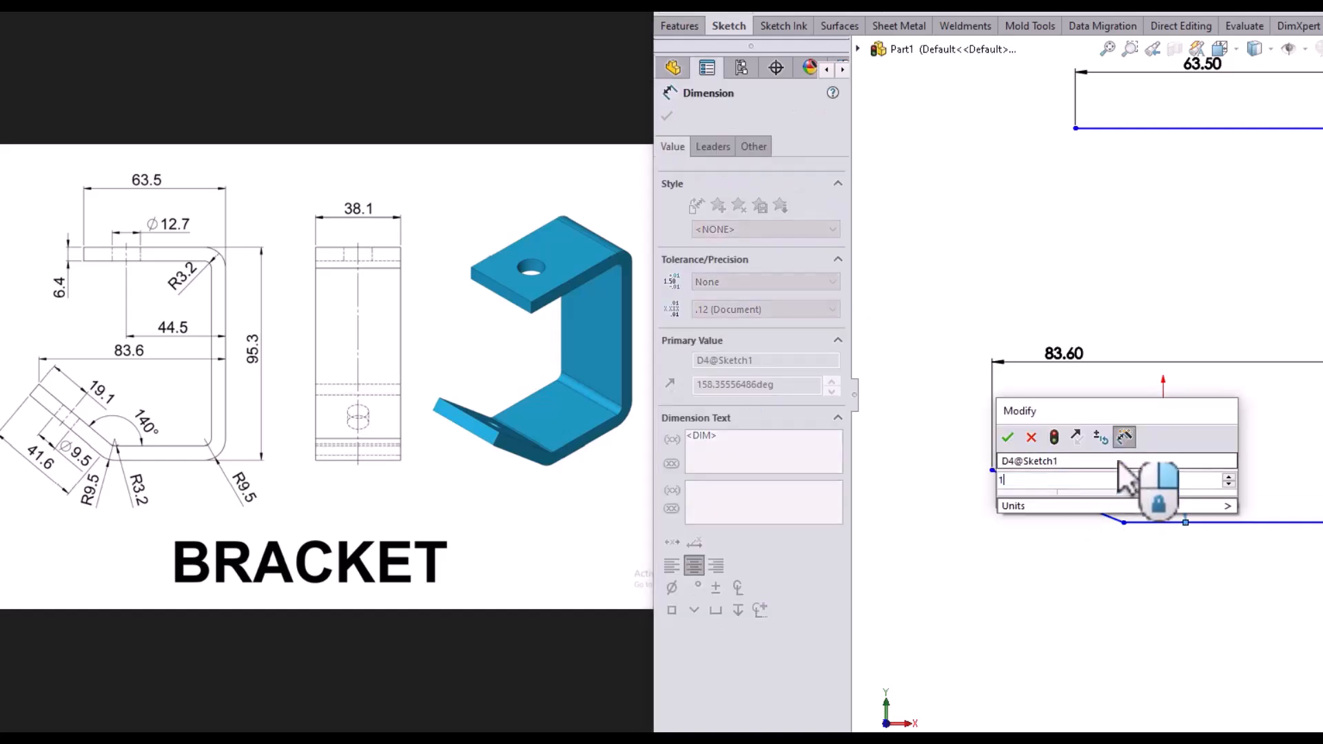
{"action": "type", "text": "40"}
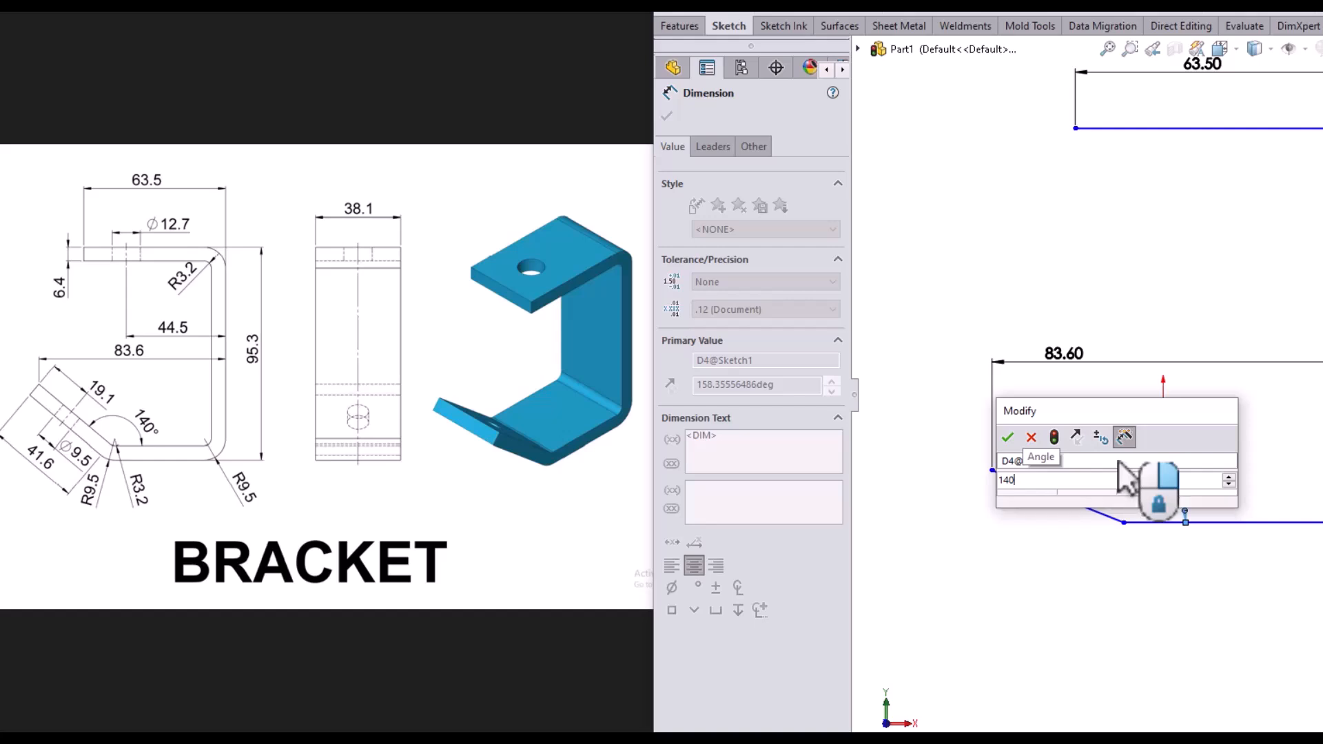
{"action": "key", "text": "Return"}
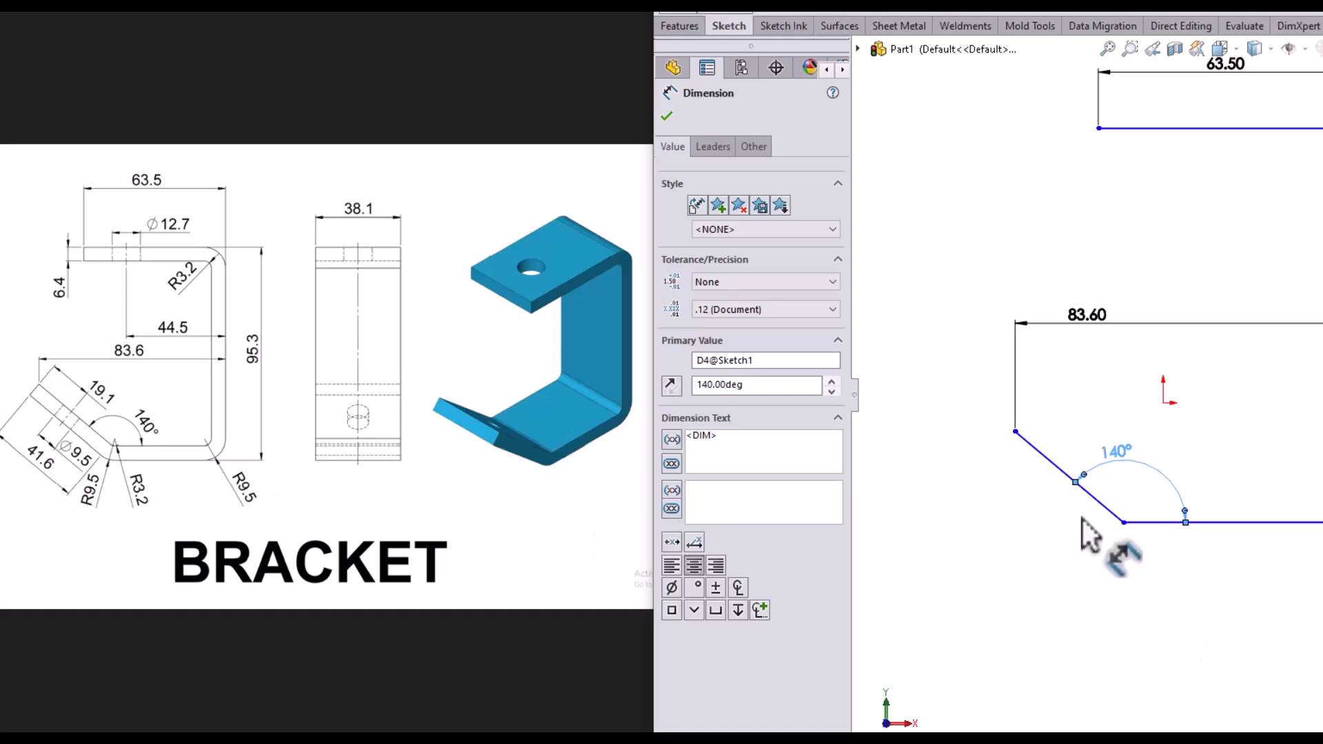
- Dimension the sloped line to a length of 41.6 mm
{"action": "left_click", "coordinate": [1094, 499]}
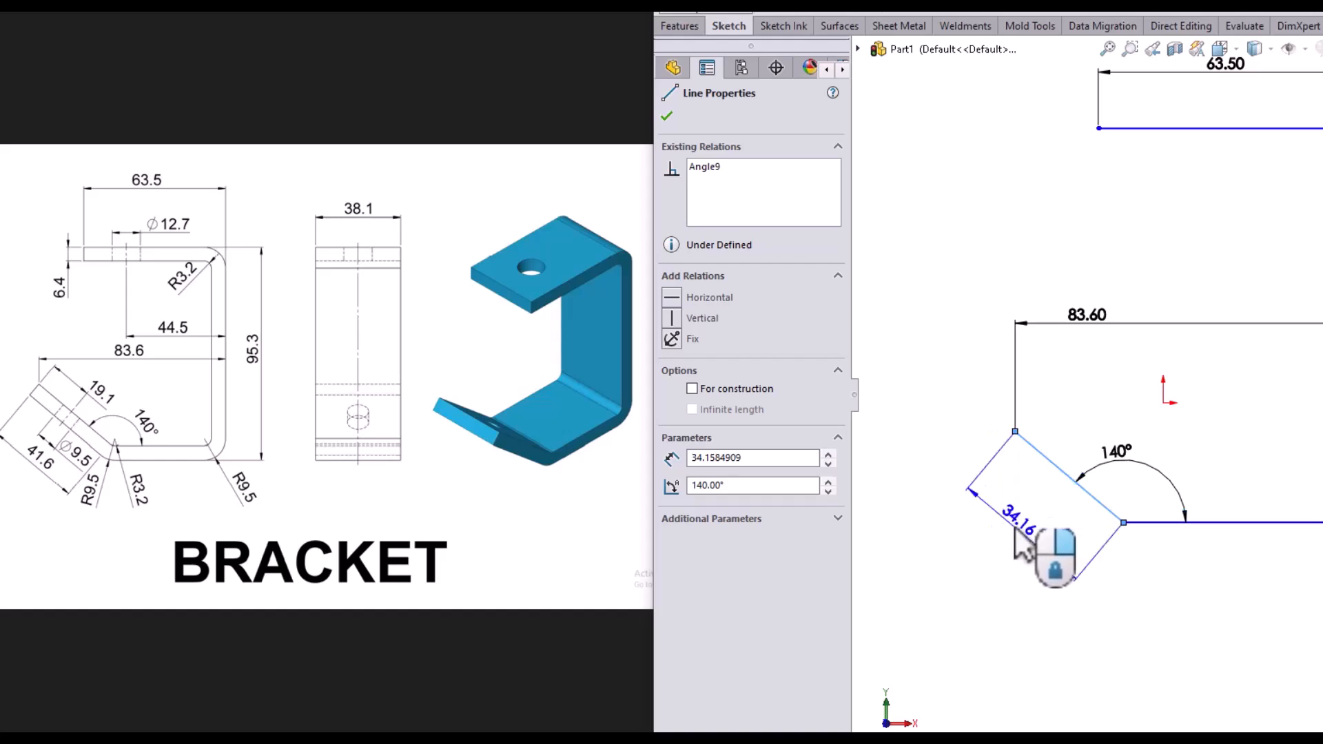
{"action": "left_click", "coordinate": [1018, 534]}
{"action": "type", "text": "41"}
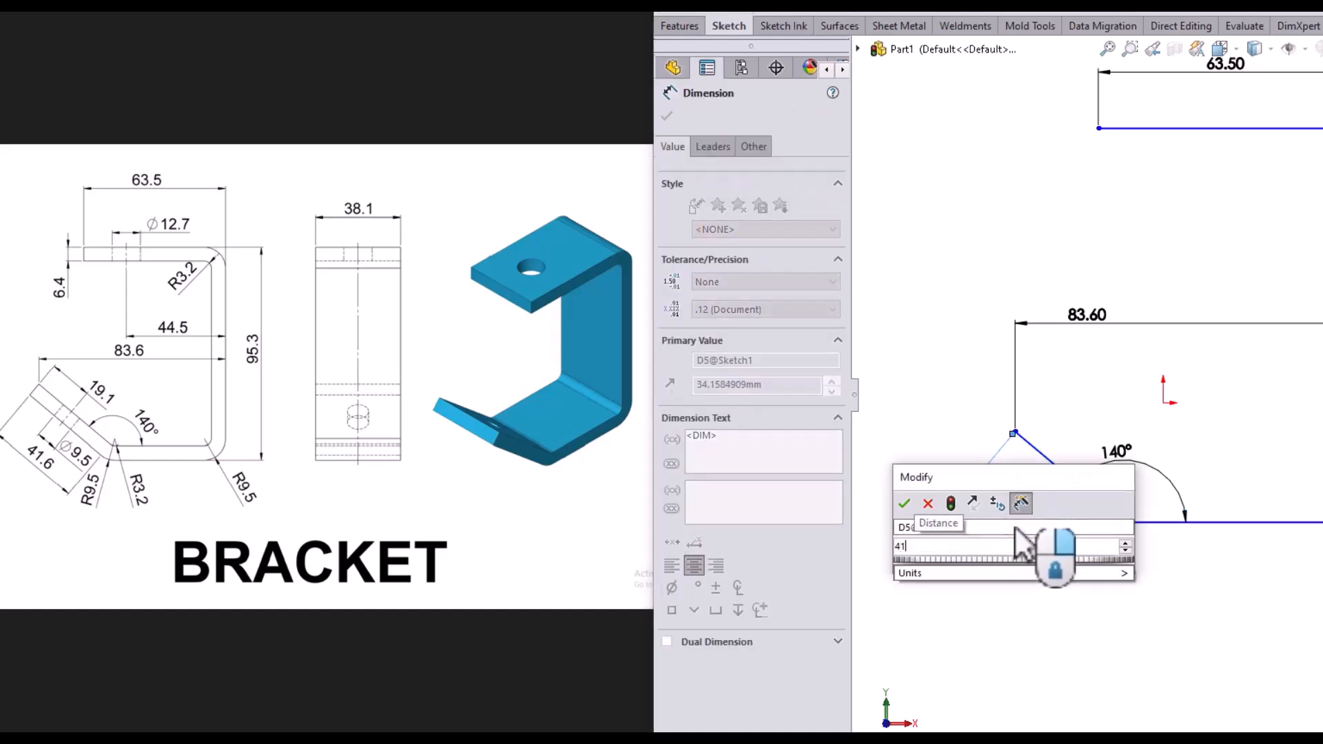
{"action": "type", "text": ".6"}
{"action": "key", "text": "Return"}
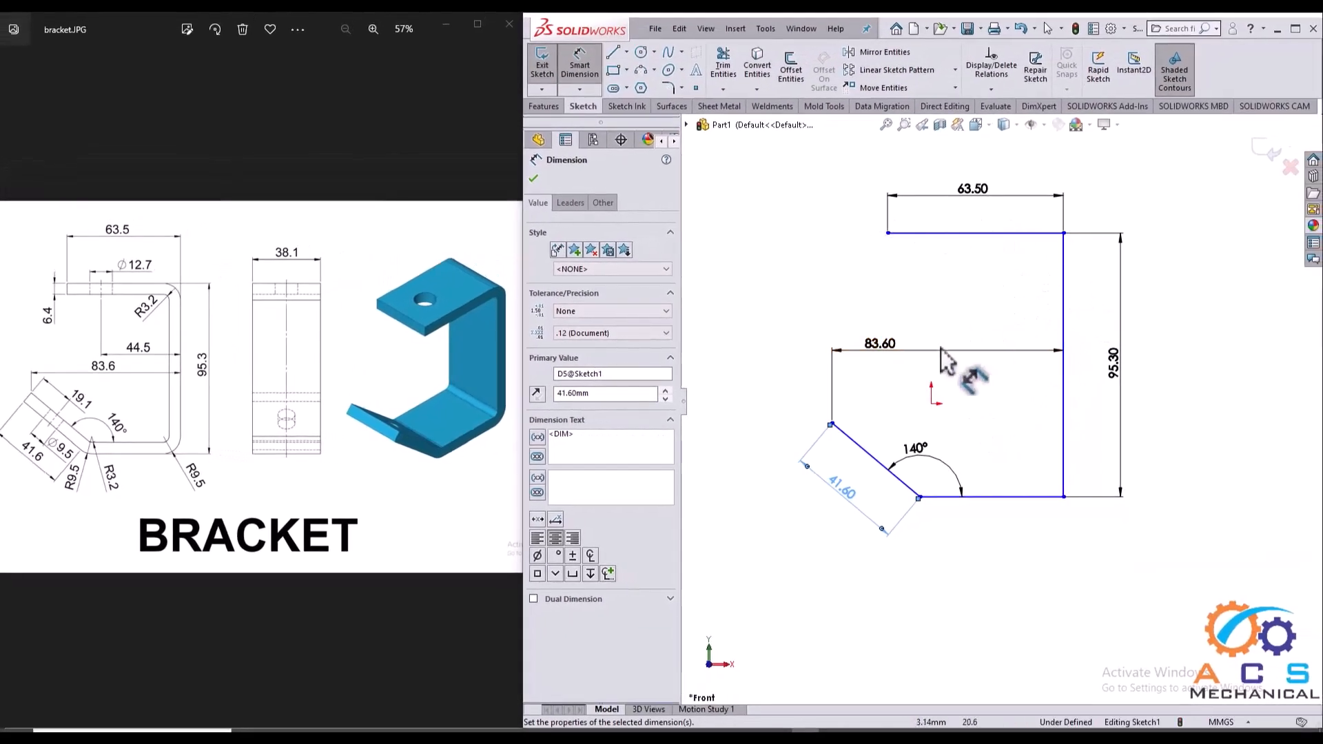
- Set the horizontal distance between the origin and the vertical line to 63.50/2 mm
{"action": "left_click", "coordinate": [931, 406]}
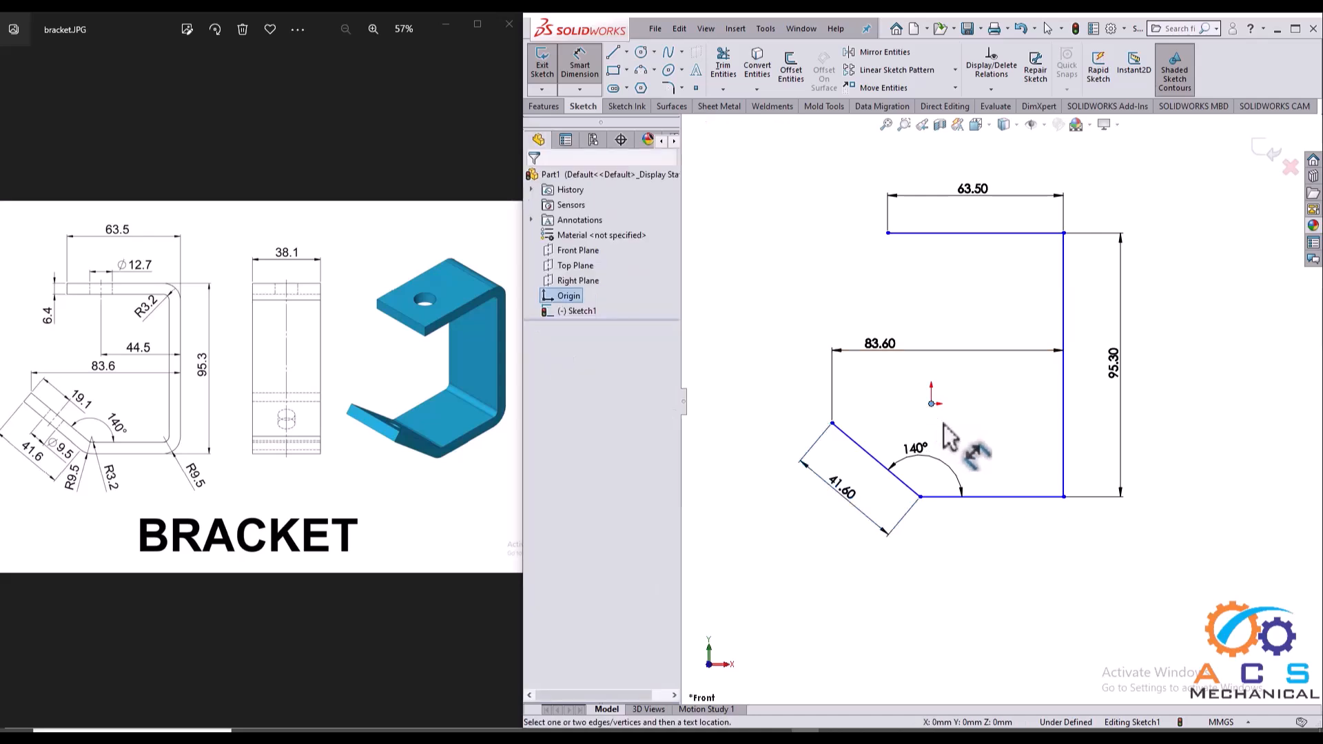
{"action": "left_click", "coordinate": [1063, 440]}
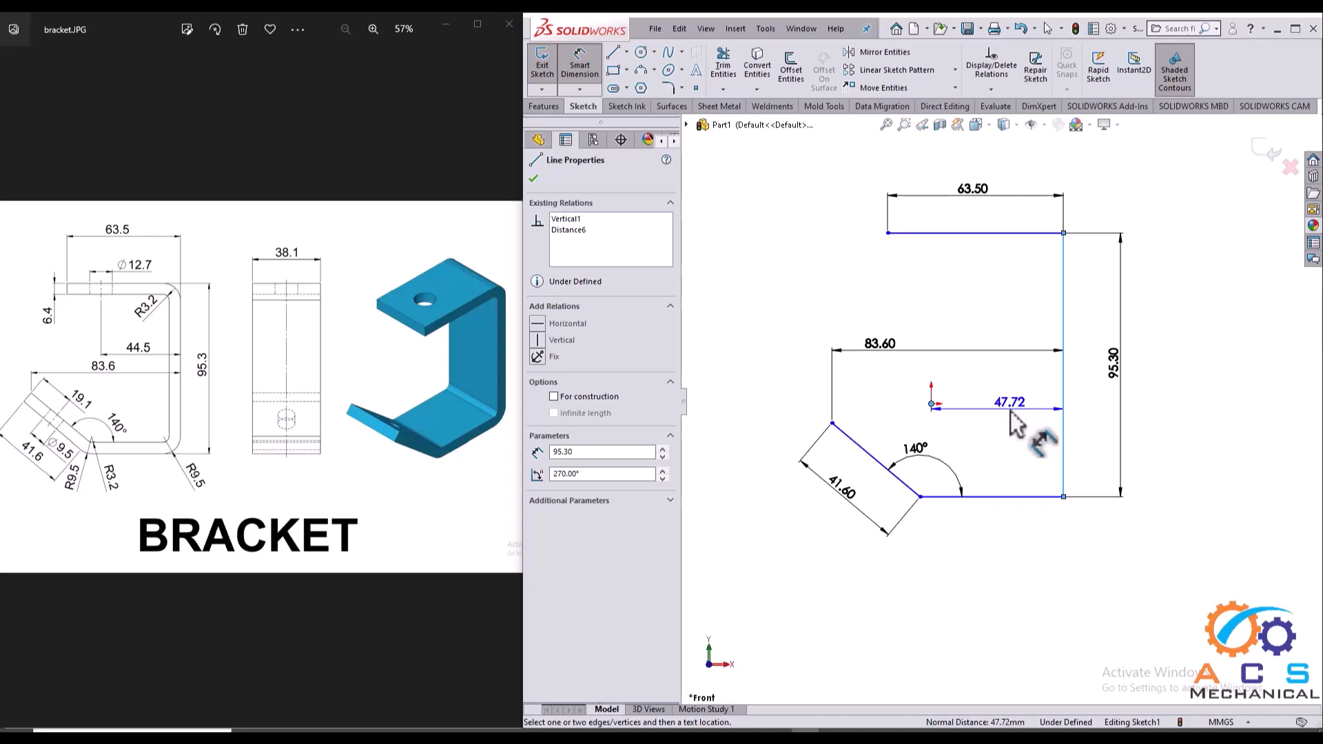
{"action": "left_click", "coordinate": [1006, 432]}
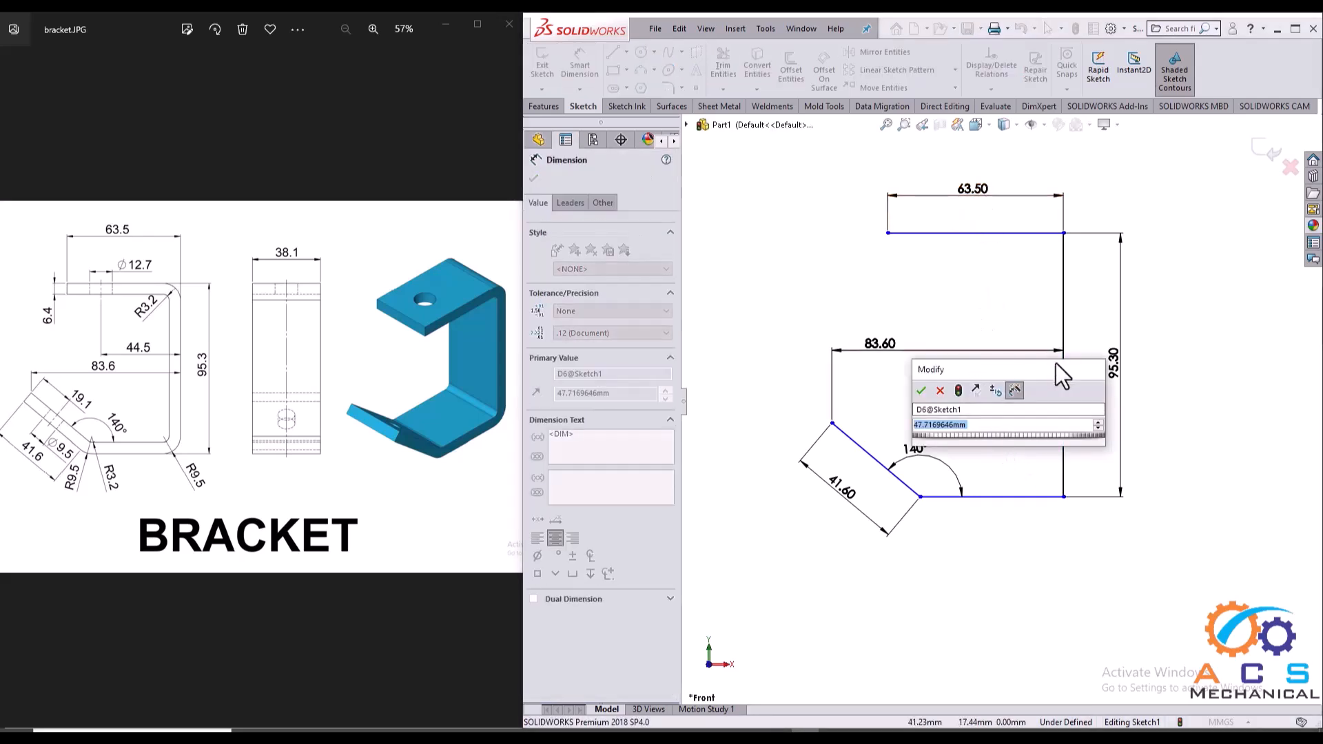
{"action": "left_click", "coordinate": [966, 426]}
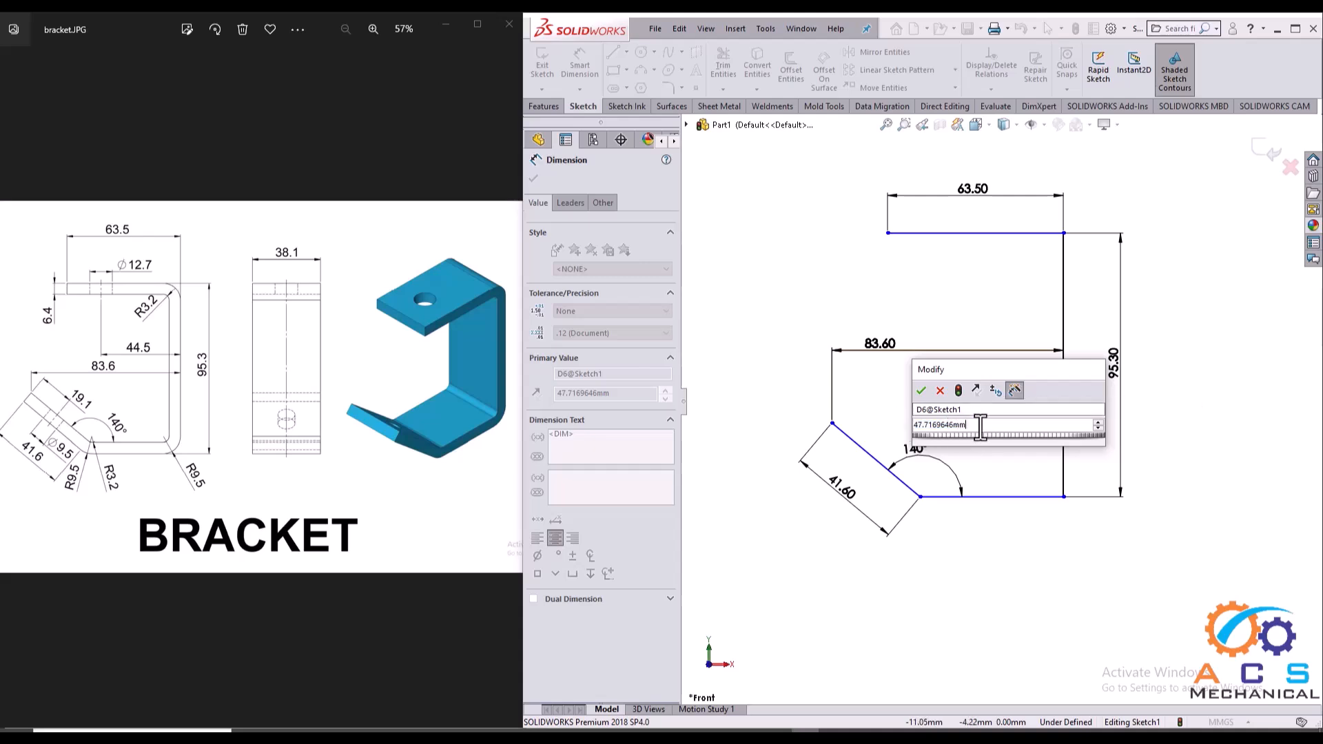
{"action": "left_click_drag", "start_coordinate": [979, 425], "coordinate": [898, 425]}
{"action": "type", "text": "63.50"}
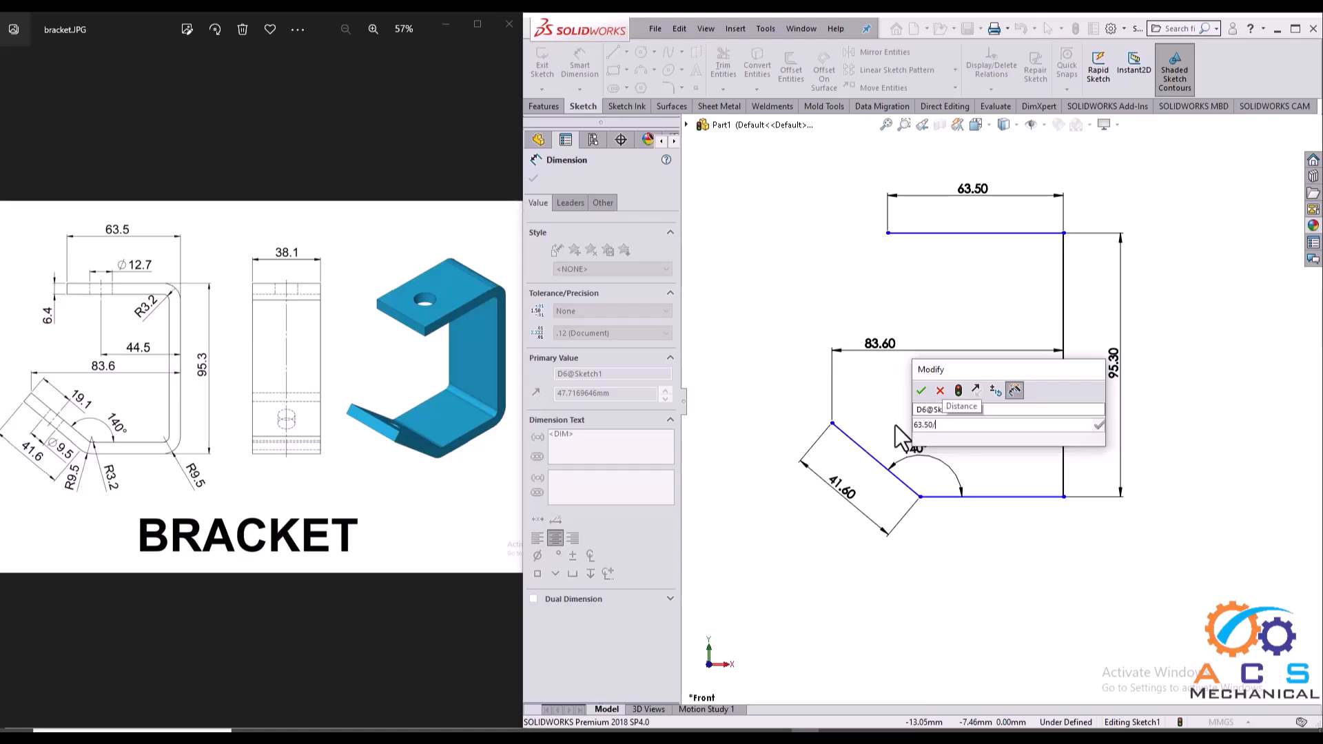
{"action": "type", "text": "/2"}
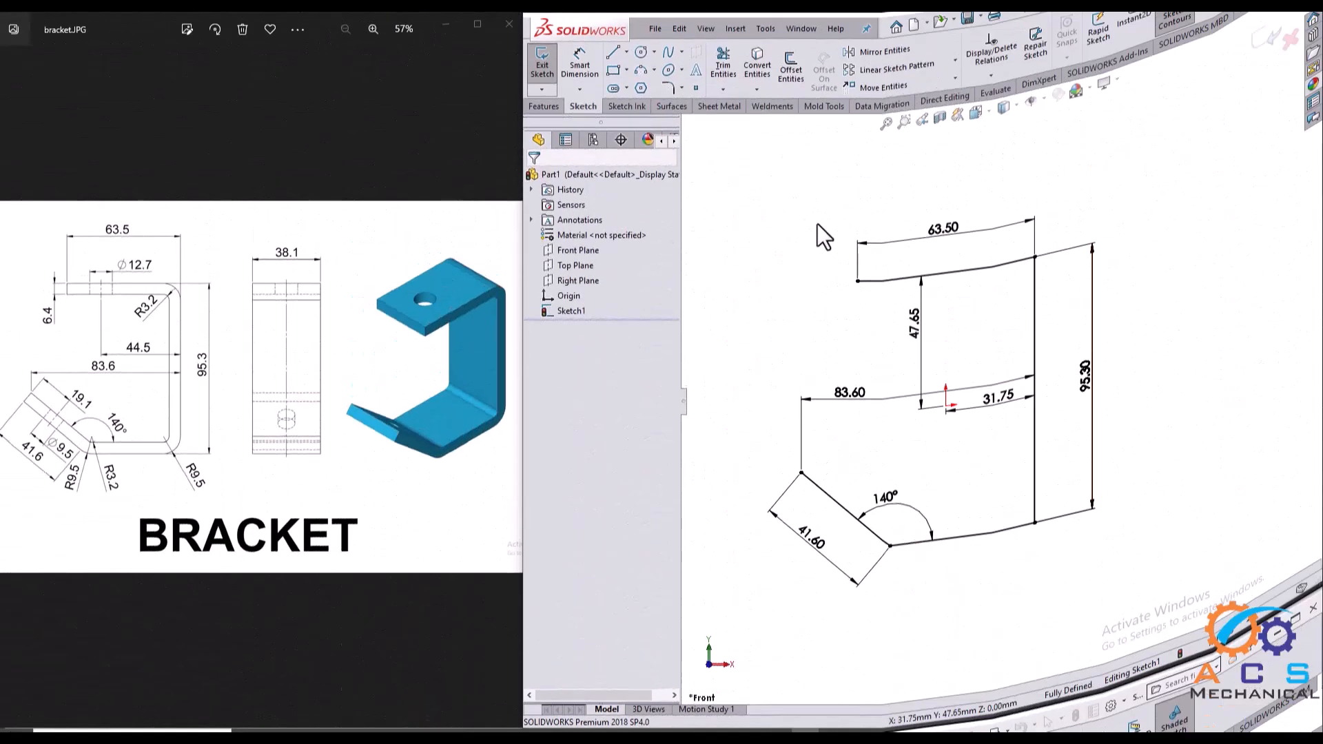
- Offset the entire profile chain 6.4 mm inward with the offset dimension added
{"action": "left_click", "coordinate": [787, 71]}
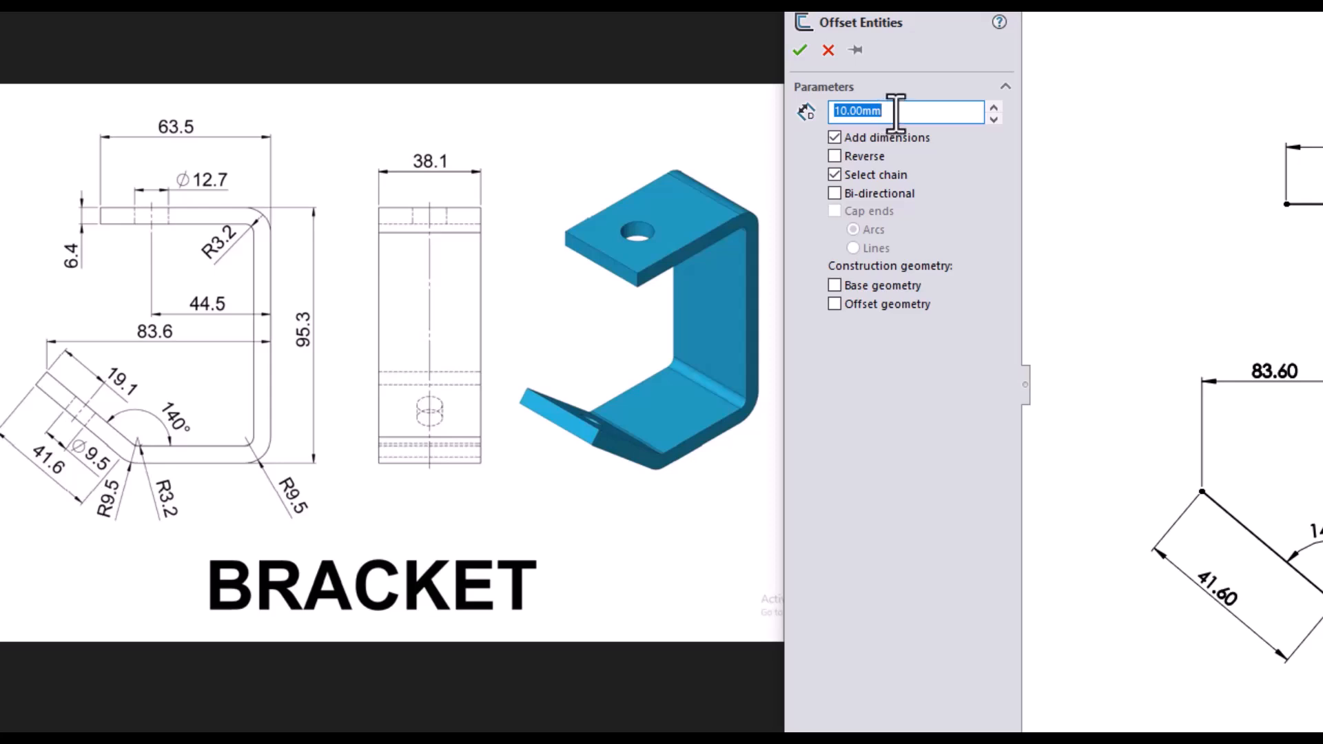
{"action": "type", "text": "6.4"}
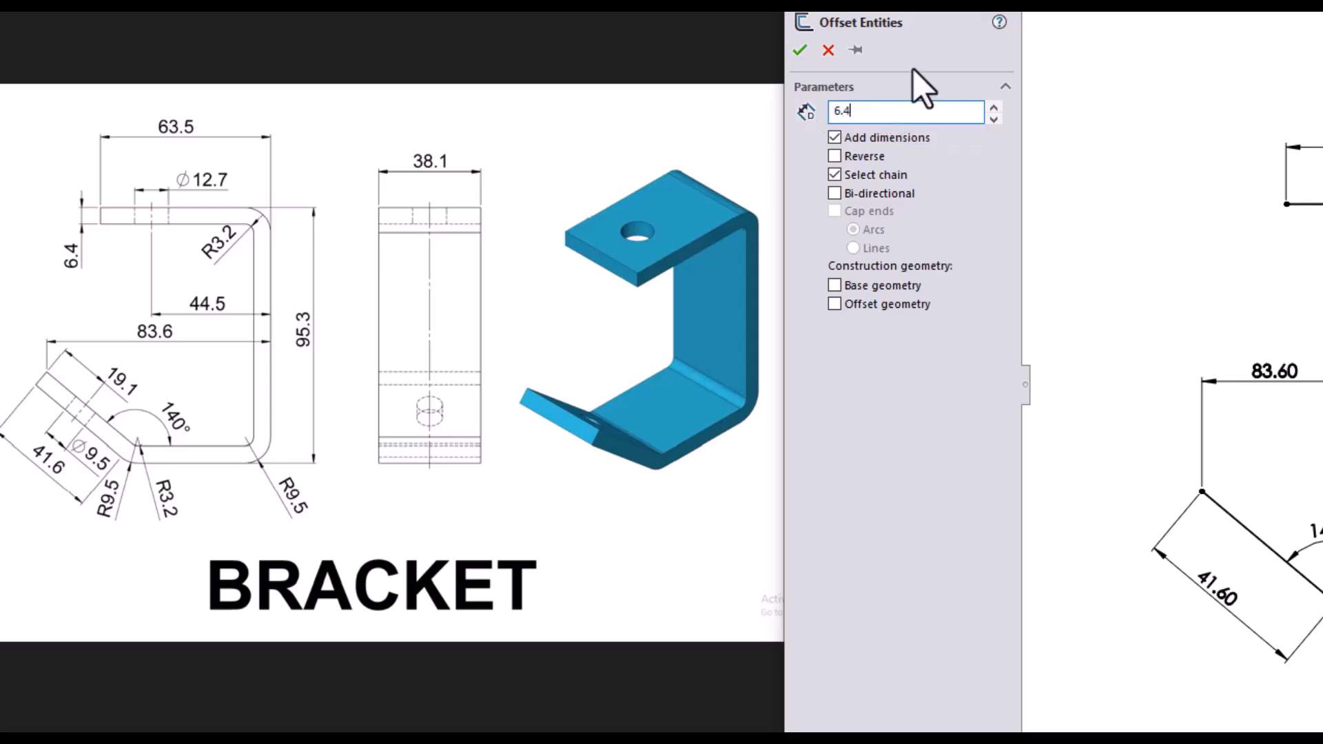
{"action": "key", "text": "Return"}
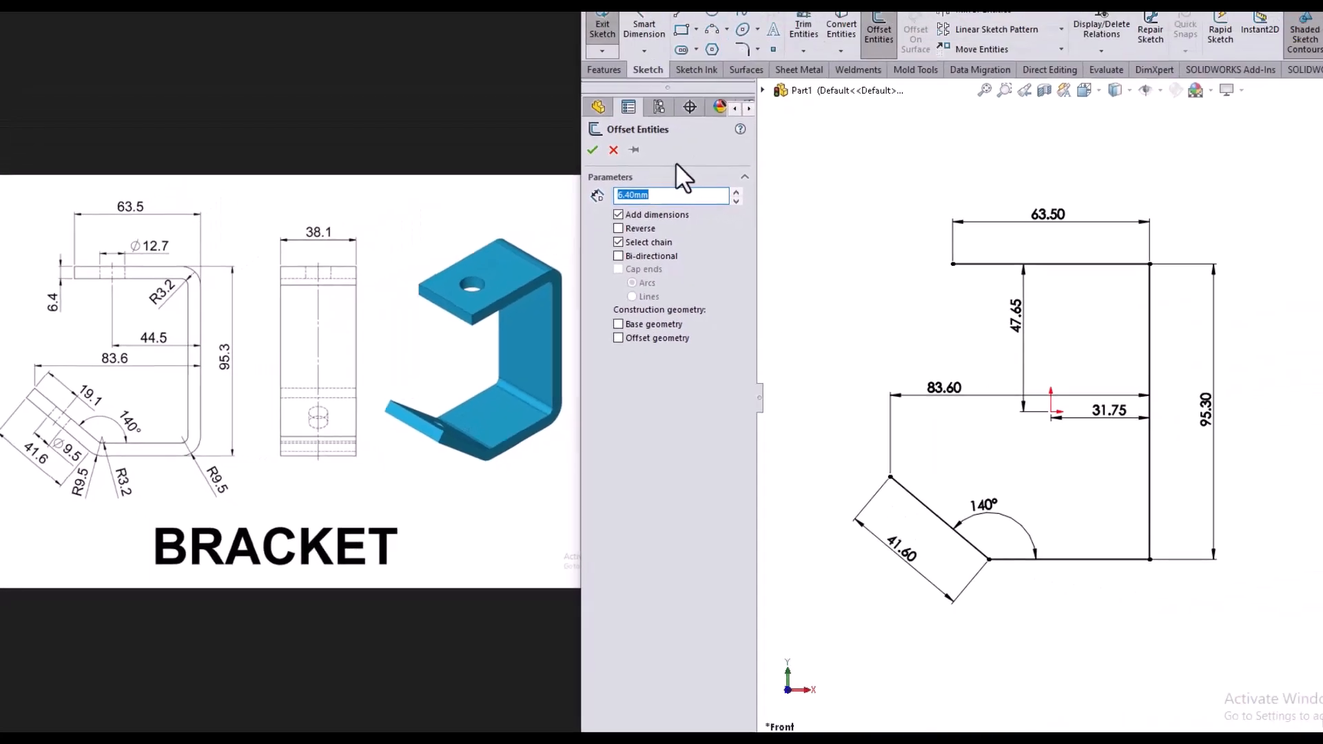
{"action": "left_click", "coordinate": [966, 283]}
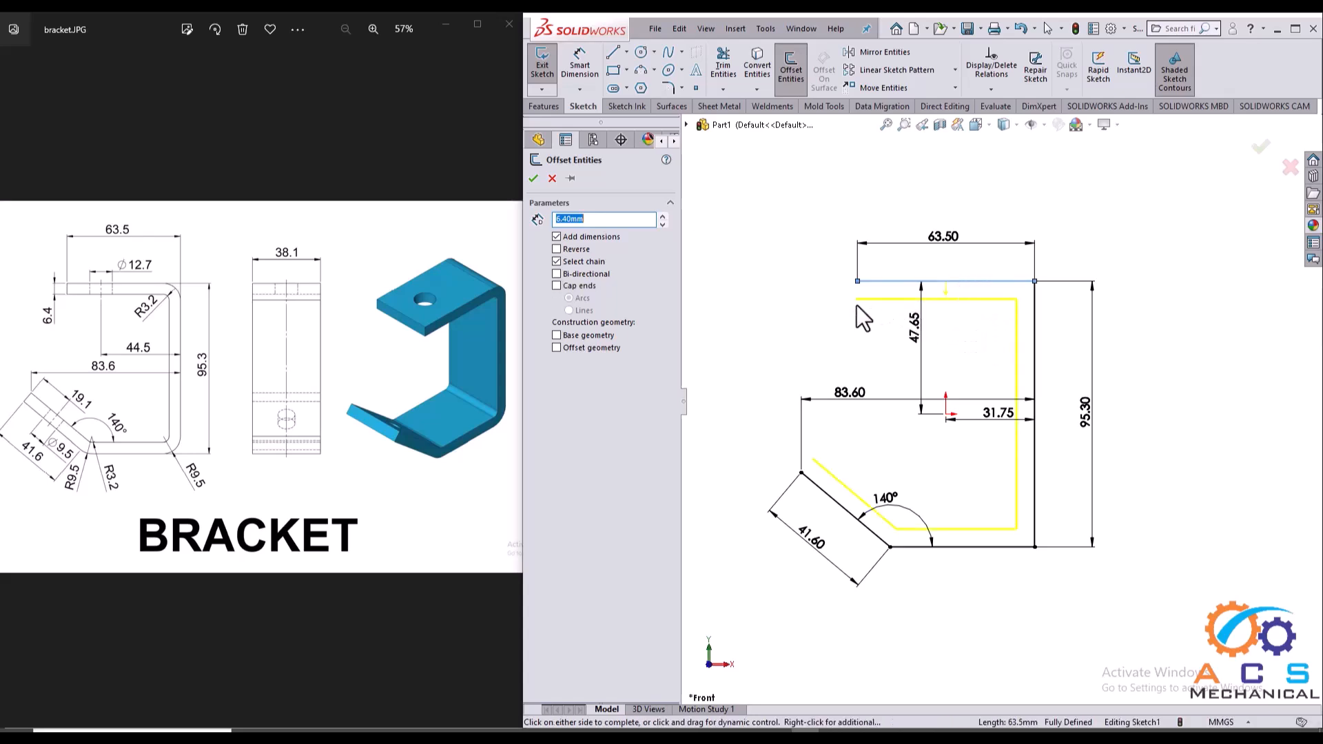
{"action": "left_click", "coordinate": [533, 181]}
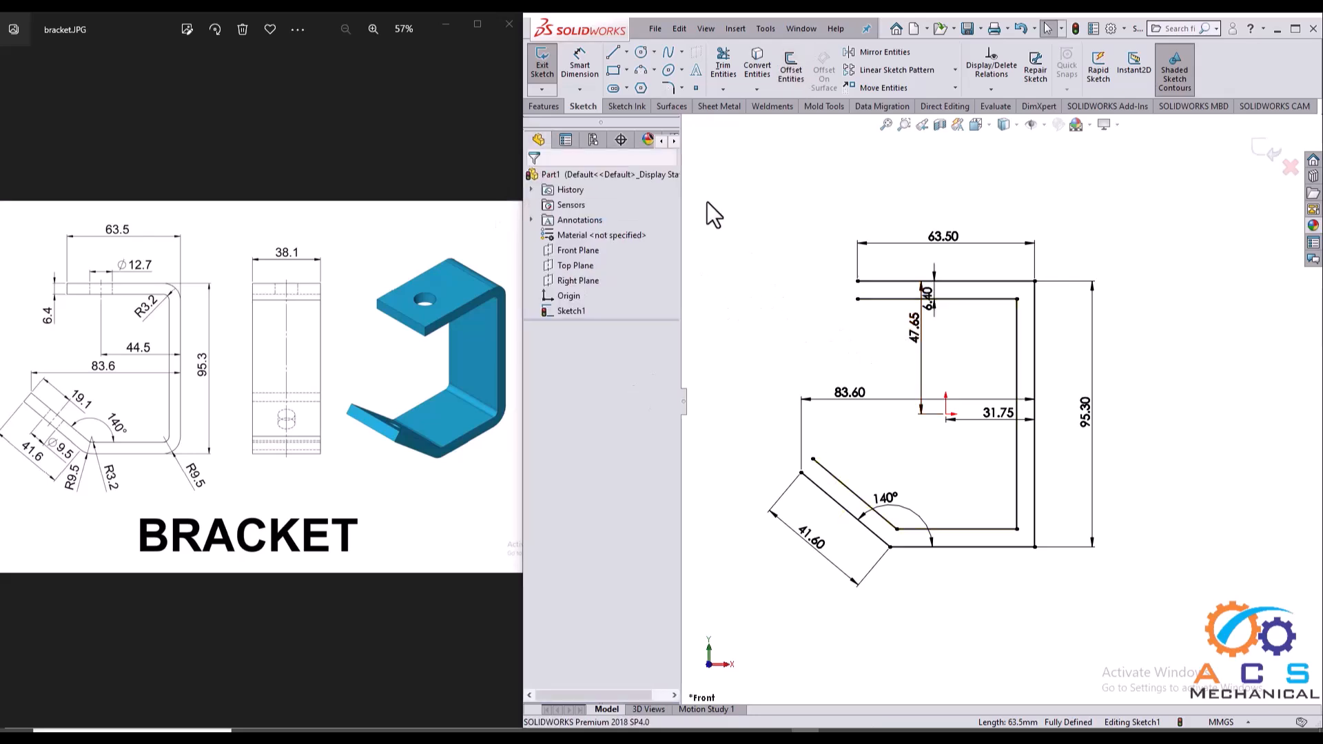
- Close the profile with short lines joining the outer and inner chains at the upper arm's end and the sloped arm's end
{"action": "left_click", "coordinate": [612, 53]}
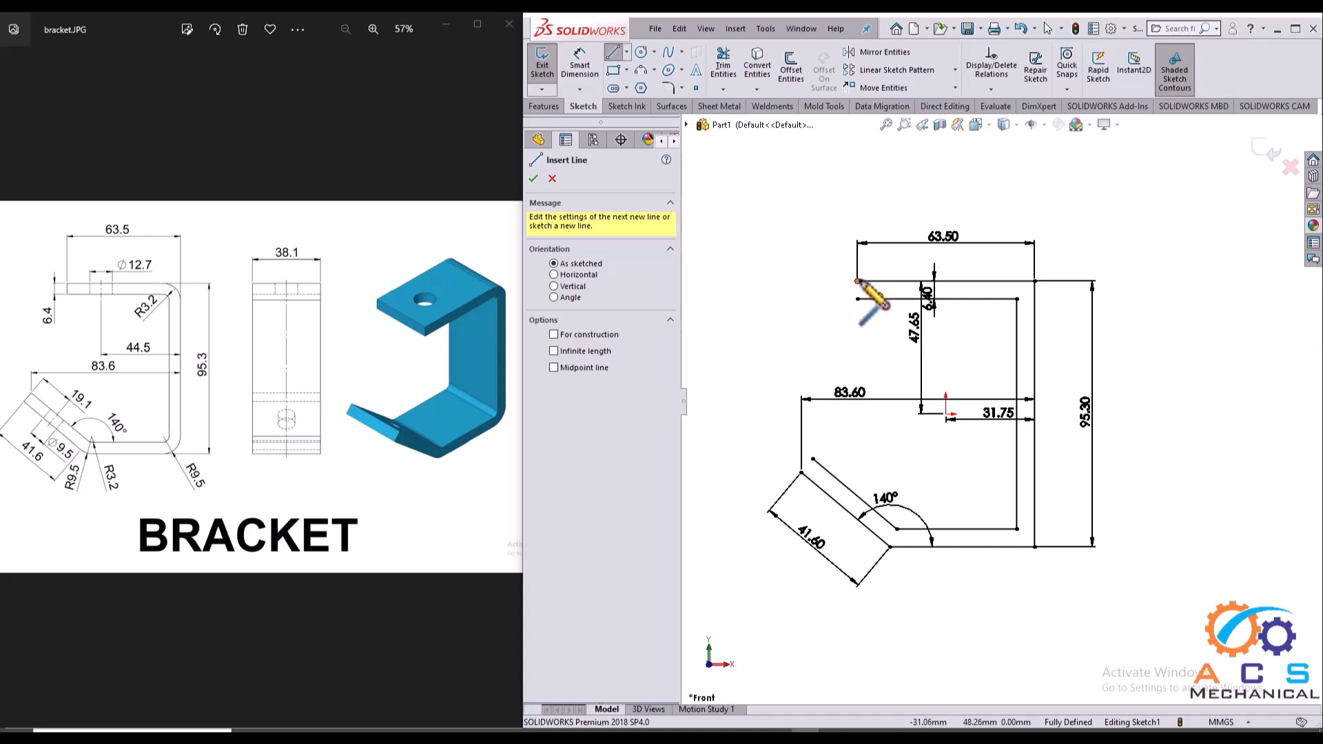
{"action": "left_click", "coordinate": [857, 281]}
{"action": "left_click", "coordinate": [857, 299]}
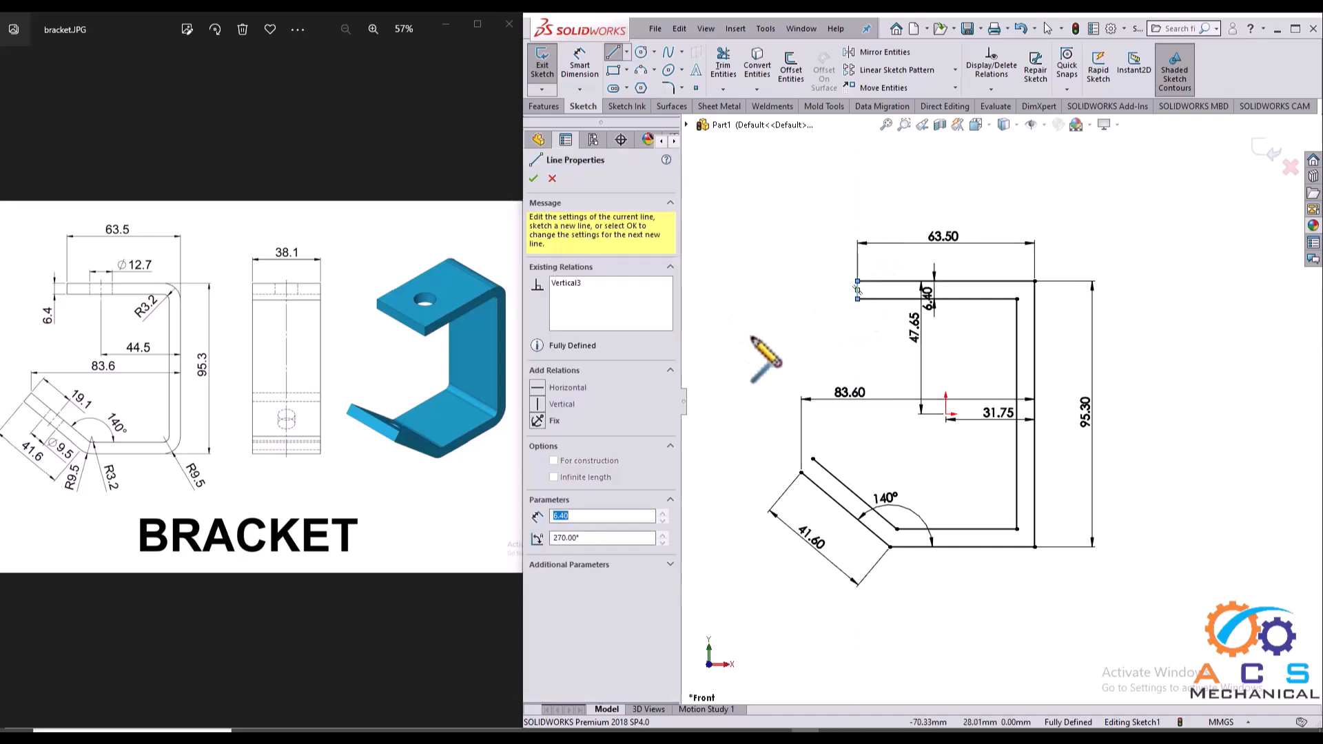
{"action": "left_click", "coordinate": [801, 473]}
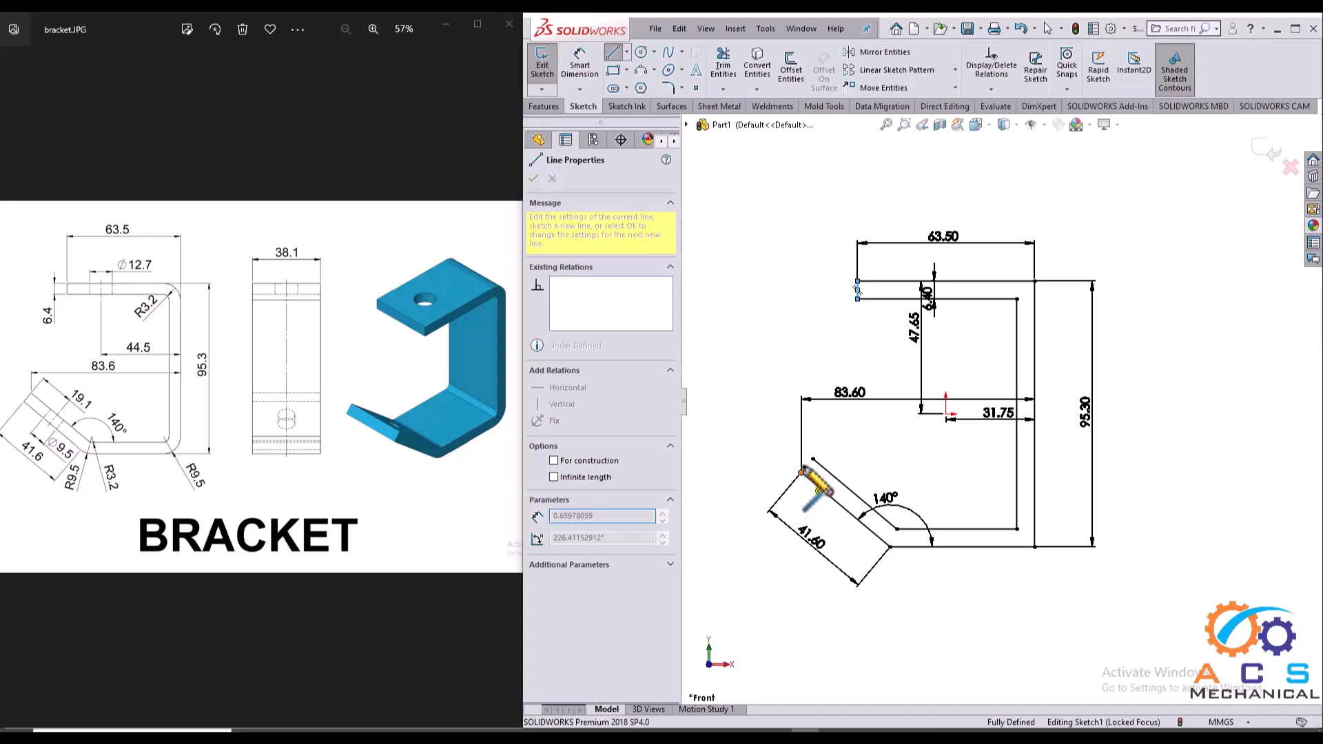
{"action": "left_click", "coordinate": [812, 459]}
{"action": "right_click", "coordinate": [760, 333]}
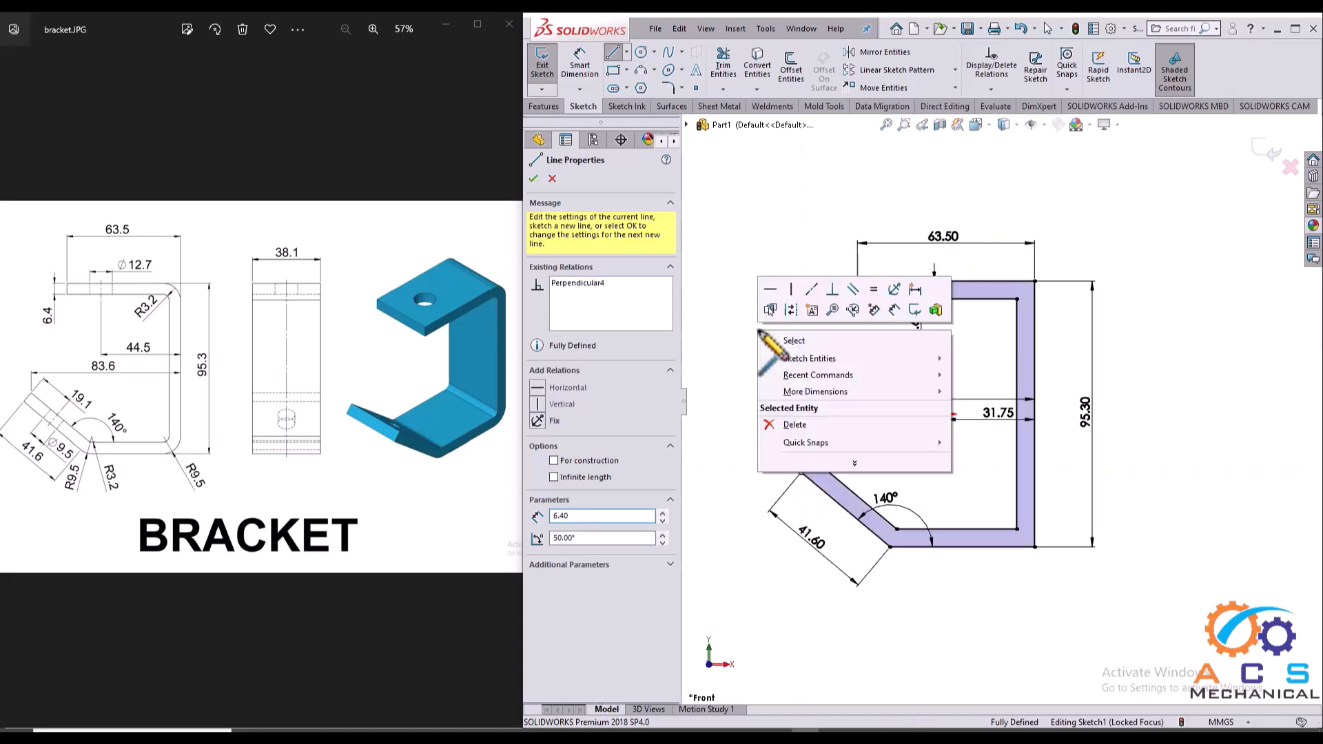
{"action": "left_click", "coordinate": [788, 340]}
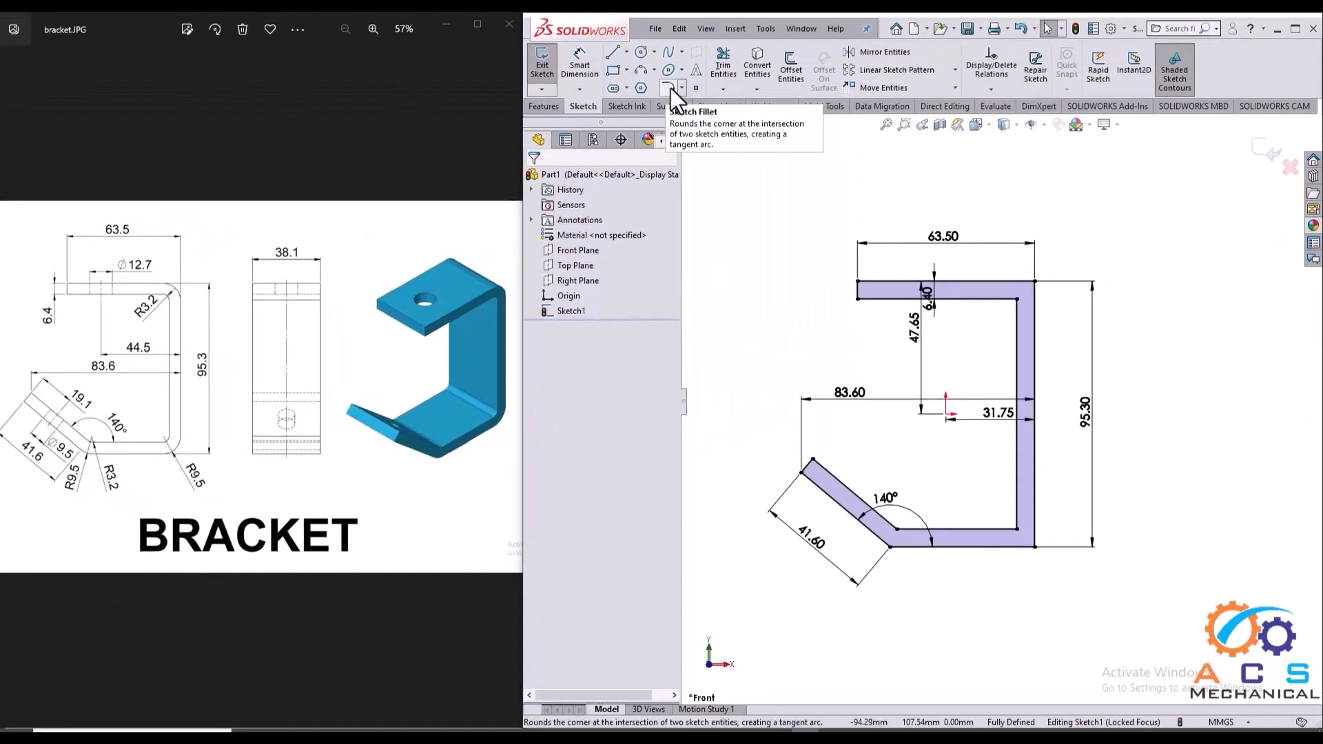
- Round the profile's three outer bend corners with 9.5 mm sketch fillets
{"action": "left_click", "coordinate": [669, 87]}
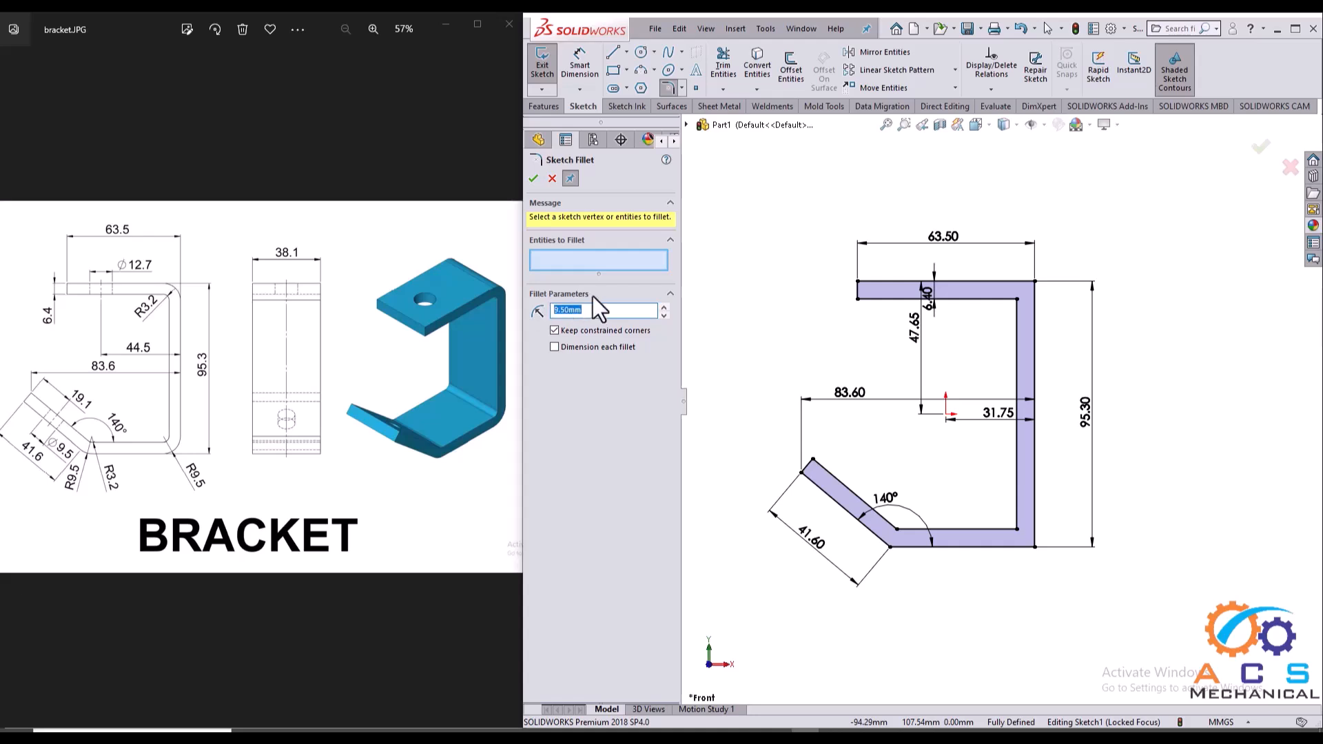
{"action": "left_click", "coordinate": [1038, 288]}
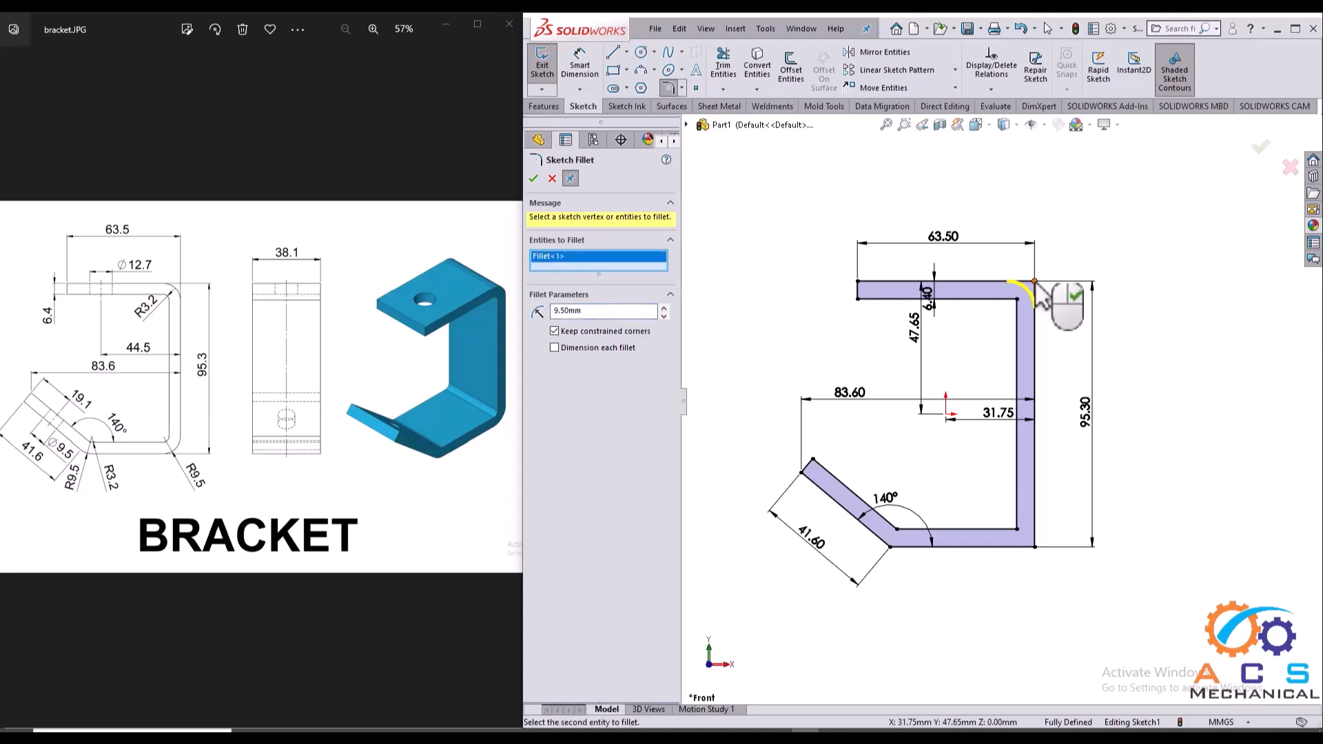
{"action": "left_click", "coordinate": [1032, 548]}
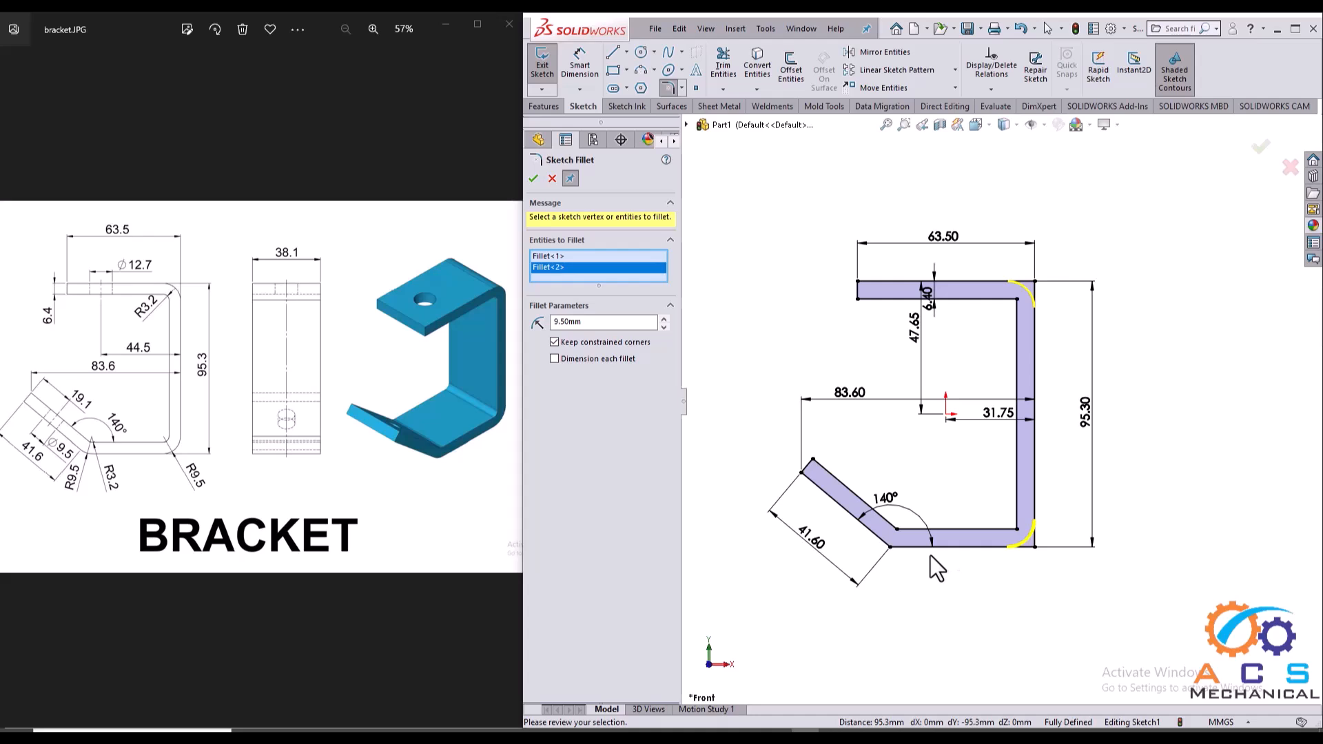
{"action": "scroll", "coordinate": [930, 556], "scroll_direction": "down", "scroll_amount": 1}
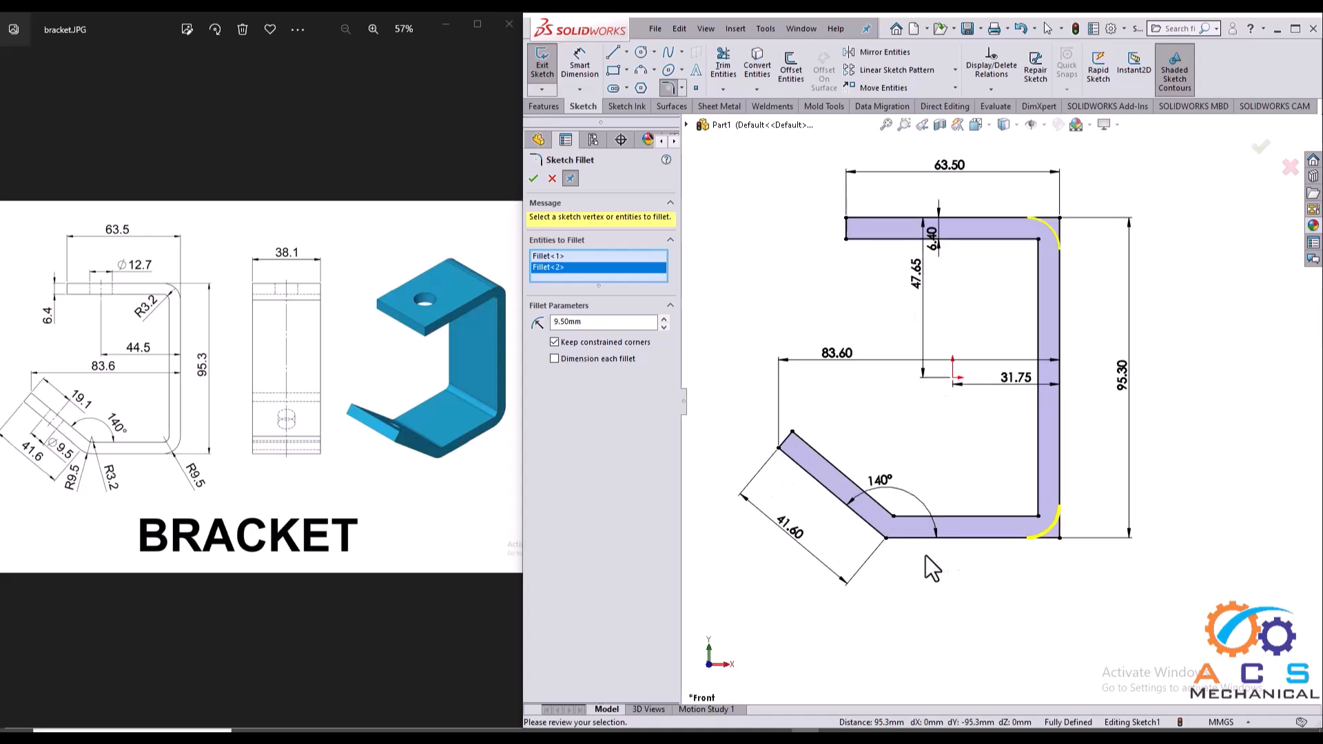
{"action": "left_click", "coordinate": [887, 544]}
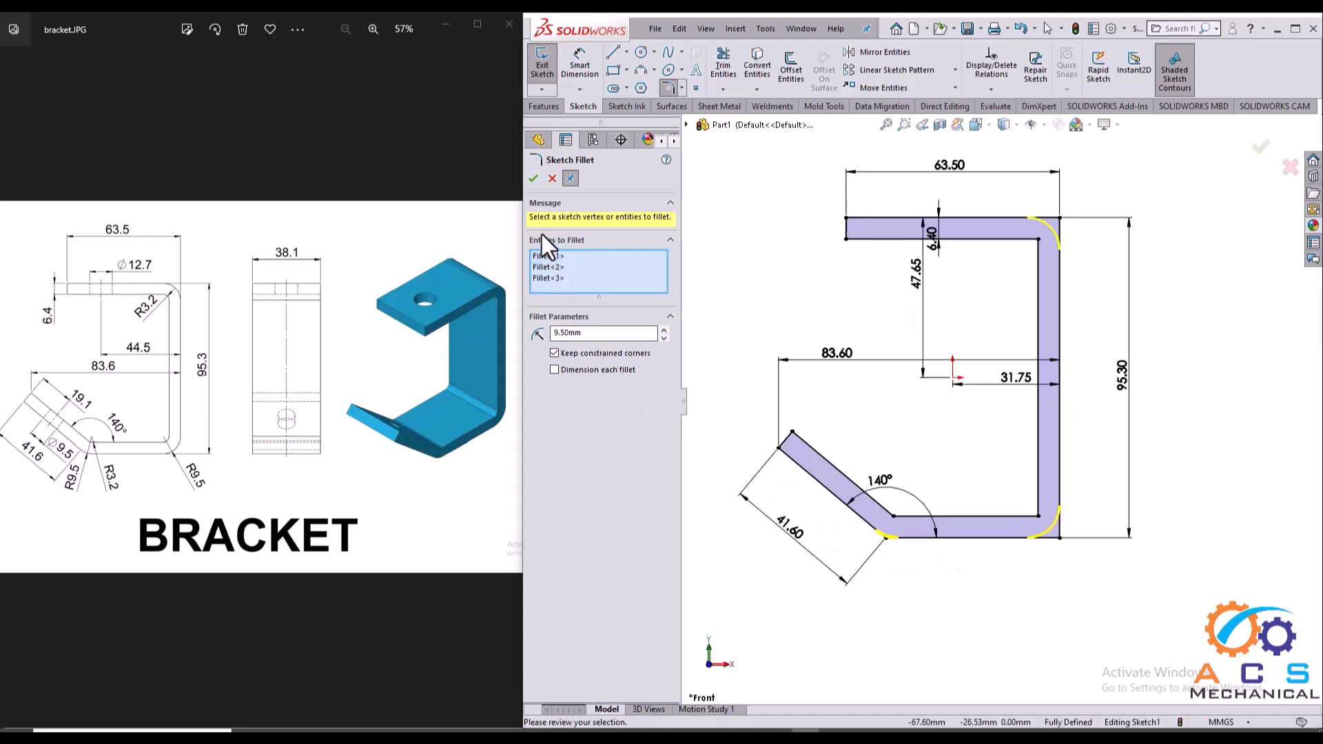
{"action": "left_click", "coordinate": [535, 184]}
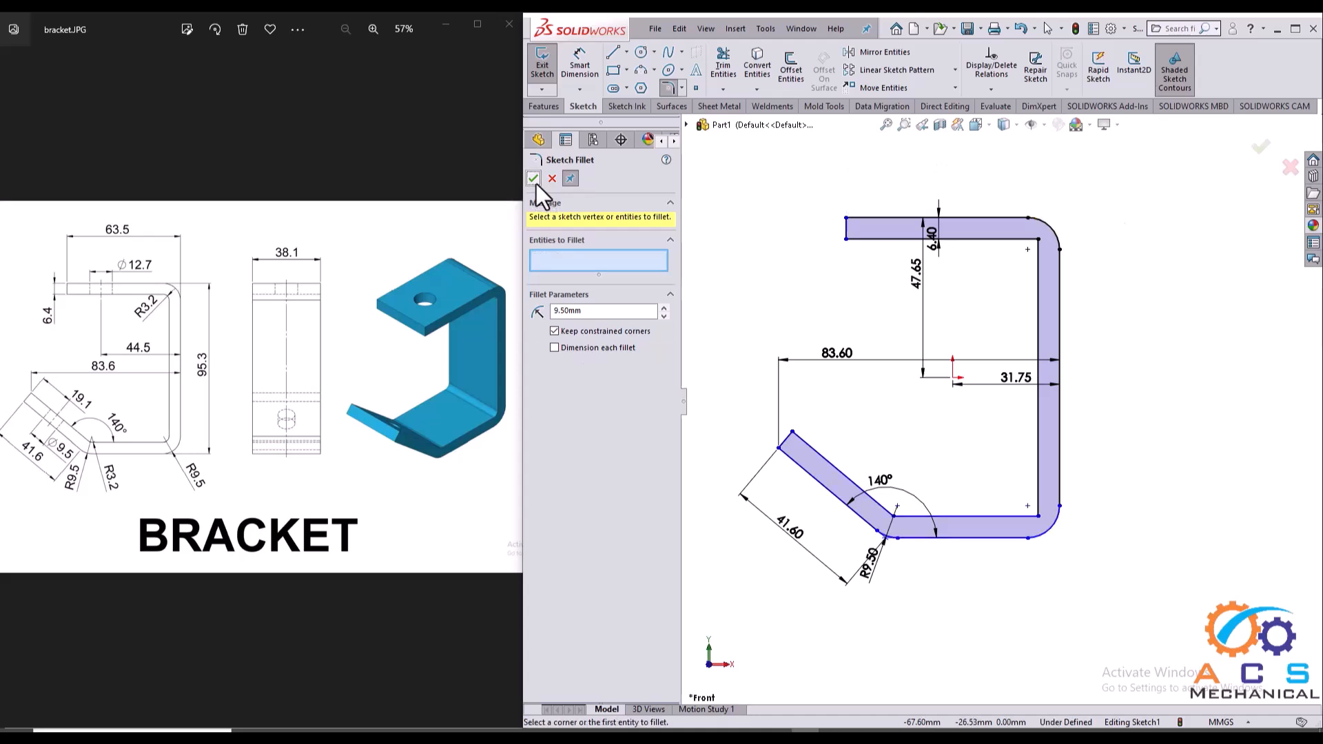
{"action": "left_click", "coordinate": [534, 179]}
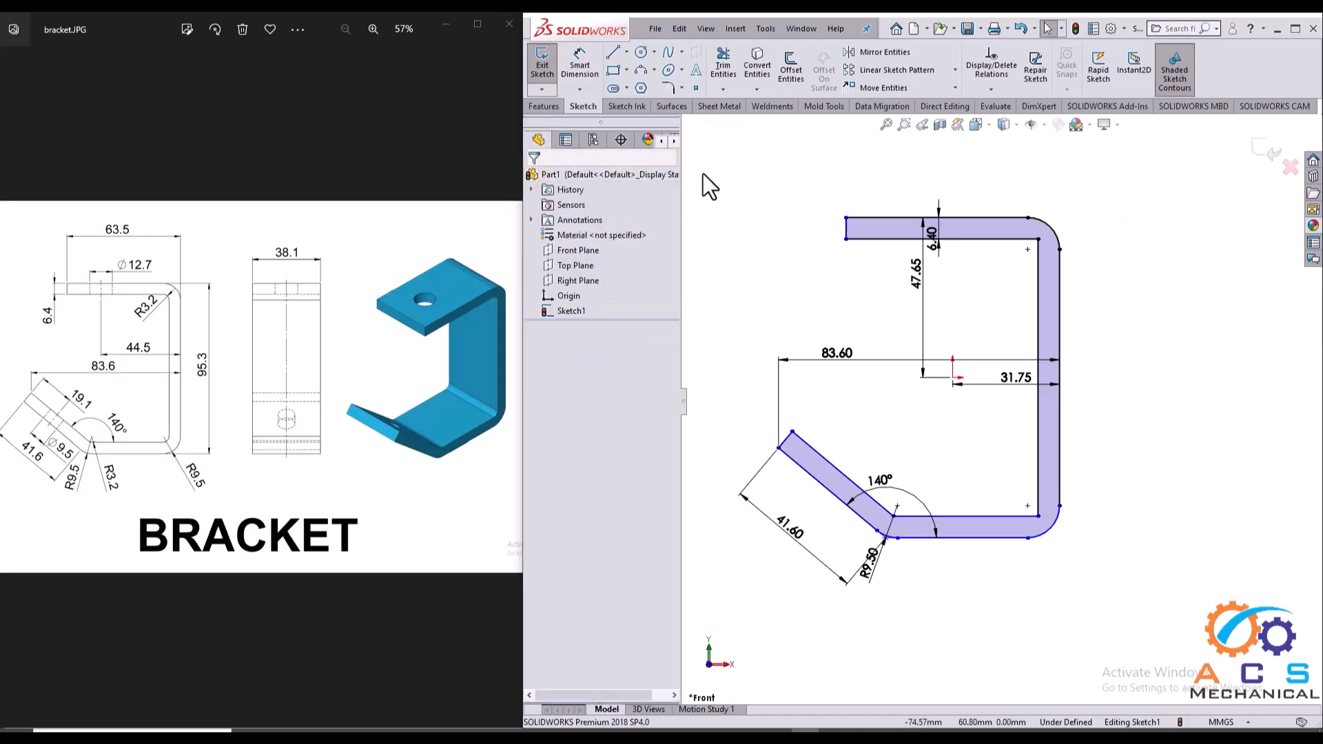
- Round the profile's three inner bend corners with 3.2 mm sketch fillets
{"action": "left_click", "coordinate": [669, 87]}
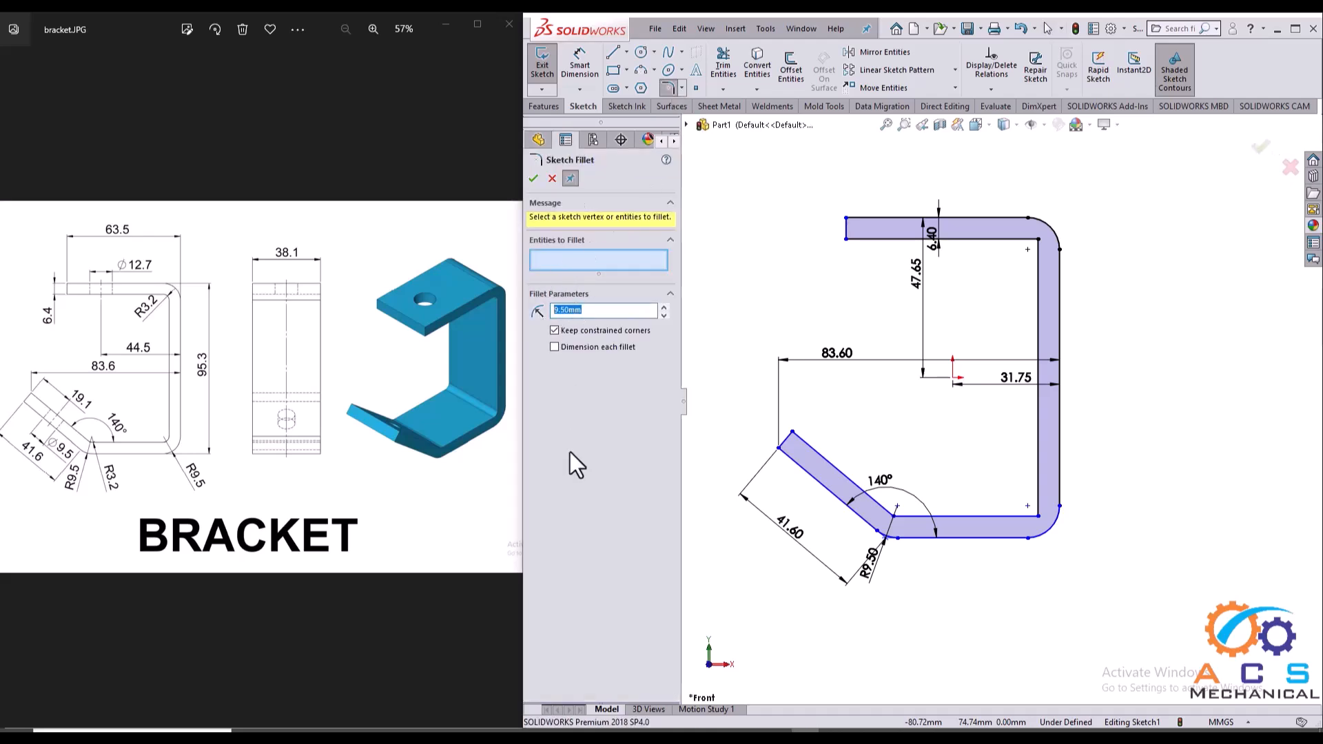
{"action": "type", "text": "3.2"}
{"action": "key", "text": "Return"}
{"action": "scroll", "coordinate": [1000, 349], "scroll_direction": "down", "scroll_amount": 2}
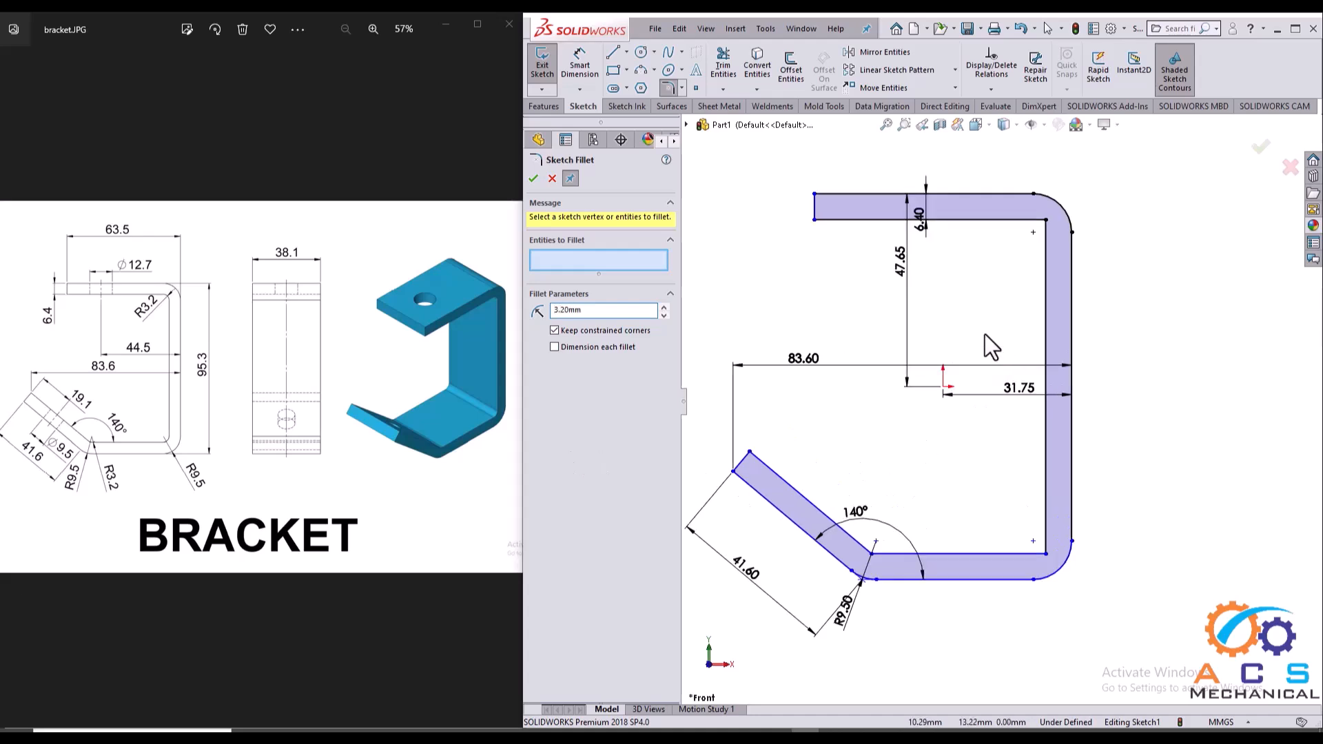
{"action": "left_click", "coordinate": [1045, 222]}
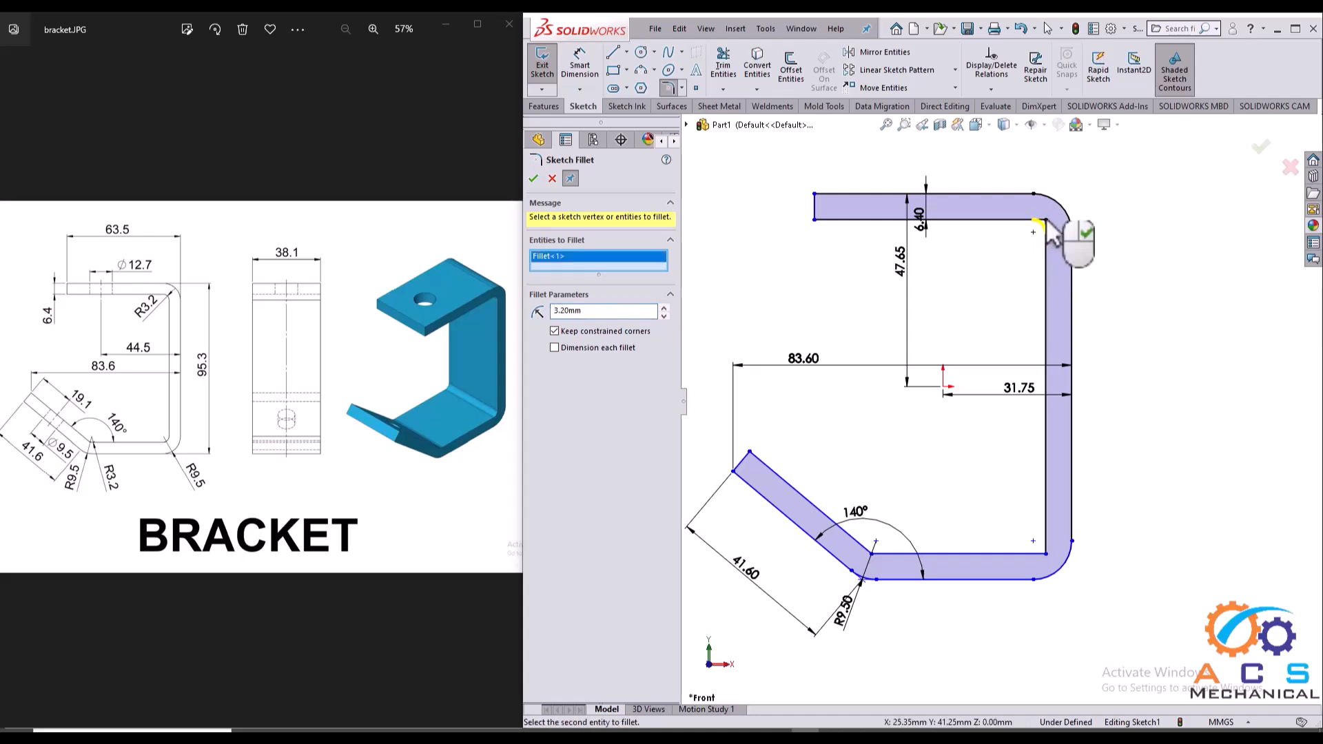
{"action": "left_click", "coordinate": [1045, 555]}
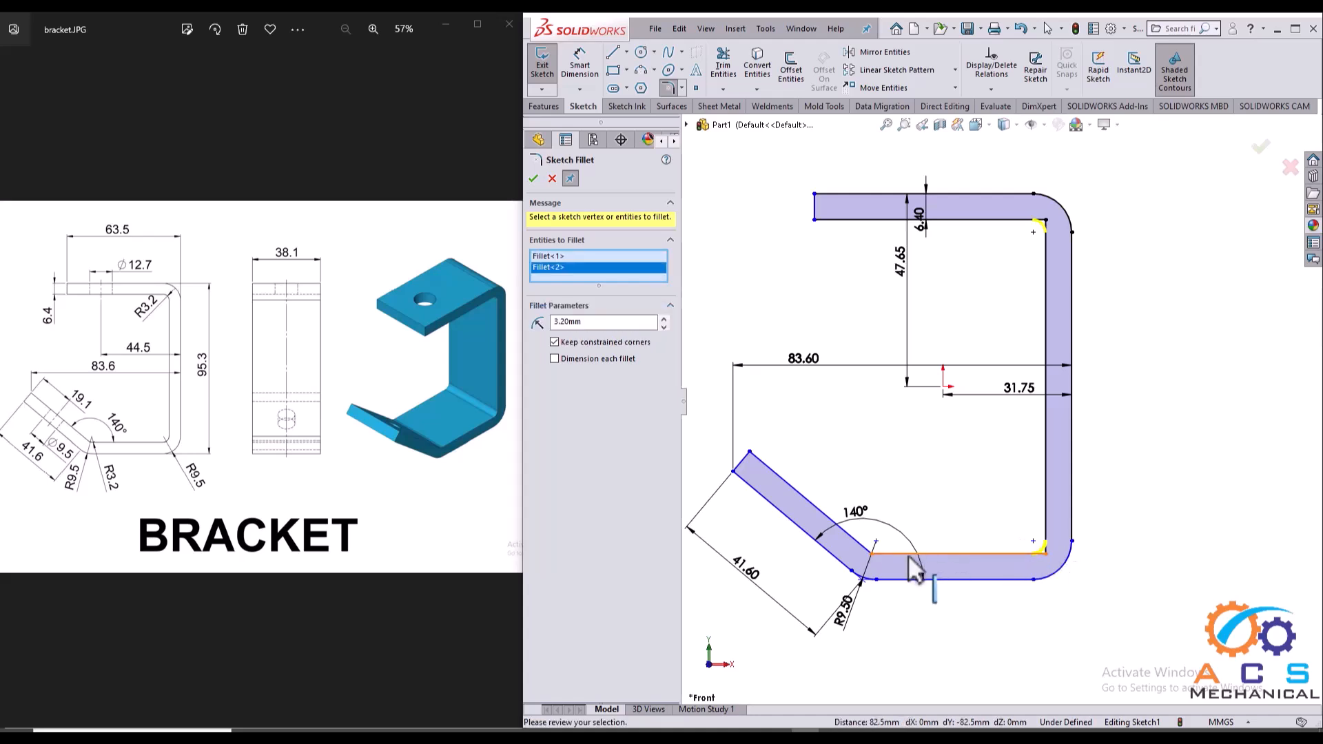
{"action": "left_click", "coordinate": [871, 555]}
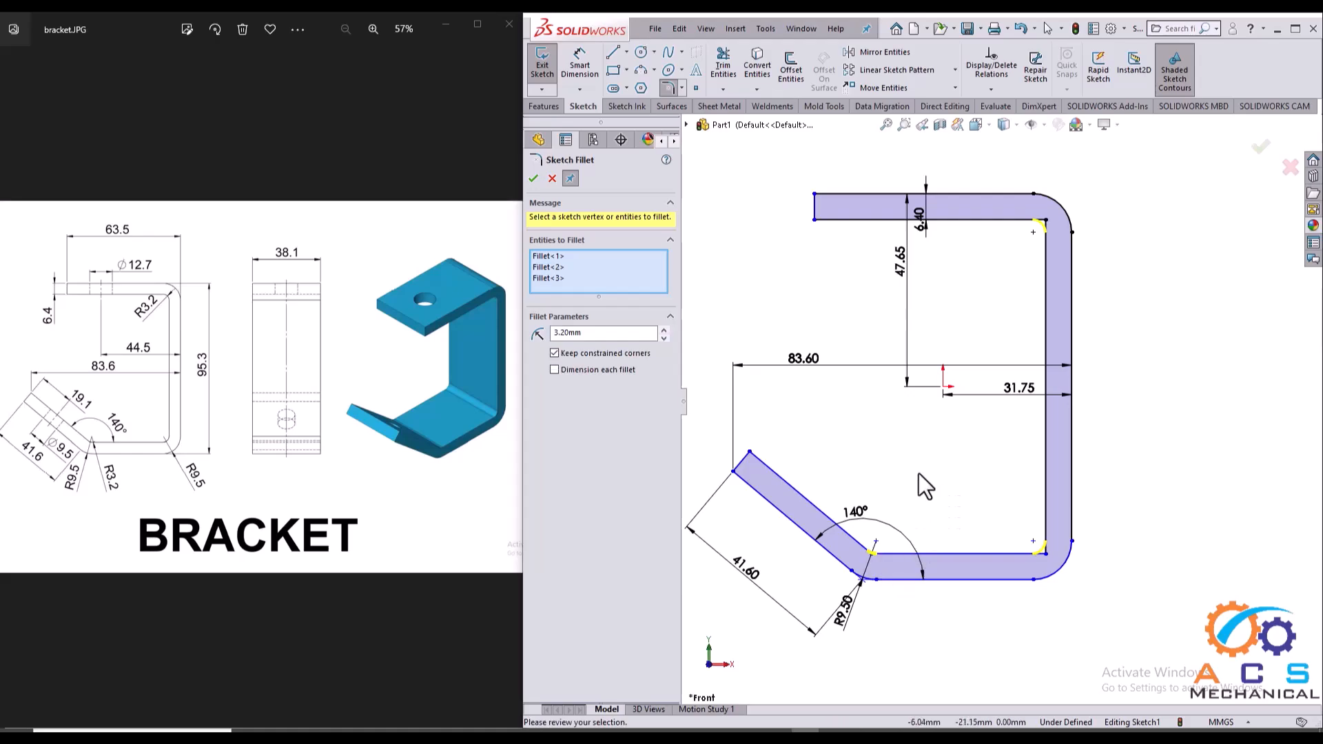
{"action": "left_click", "coordinate": [533, 179]}
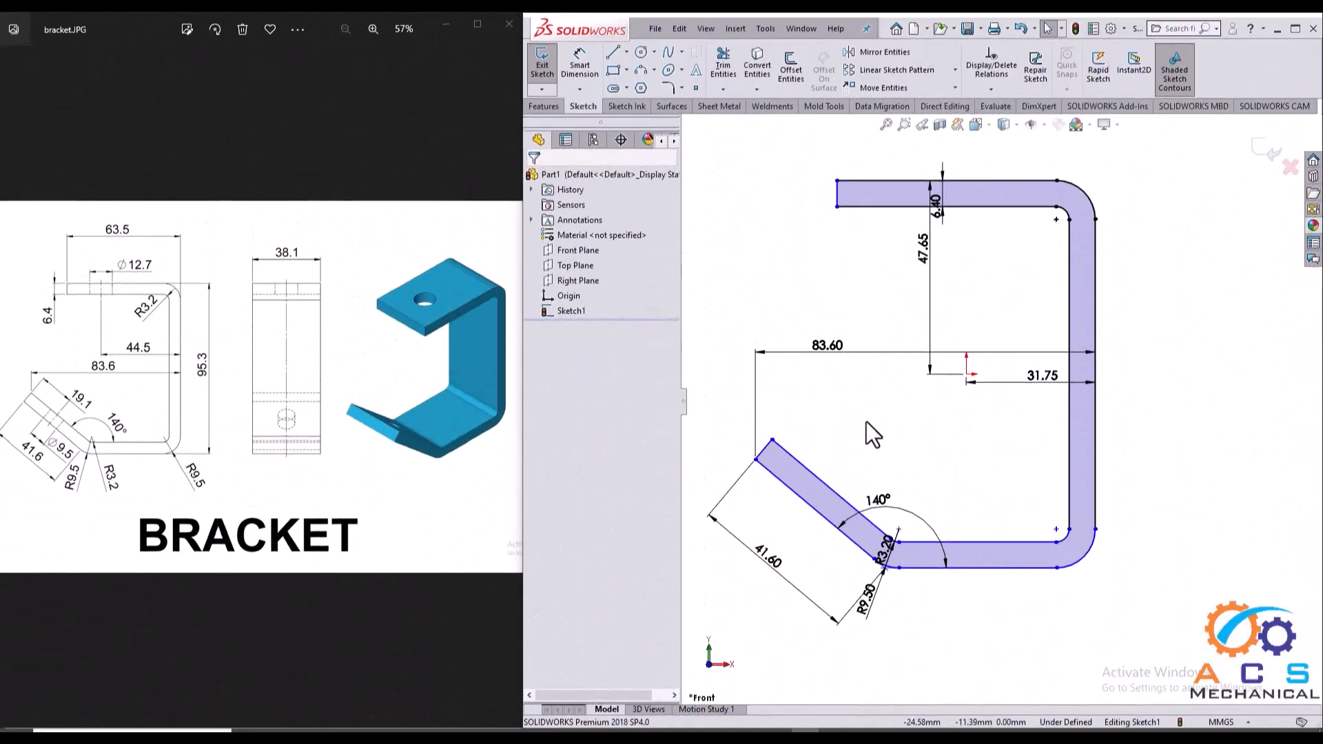
- Replace the overall width dimension with an 83 mm one from the sloped arm's inner end corner to the outer vertical line
{"action": "left_click", "coordinate": [860, 354]}
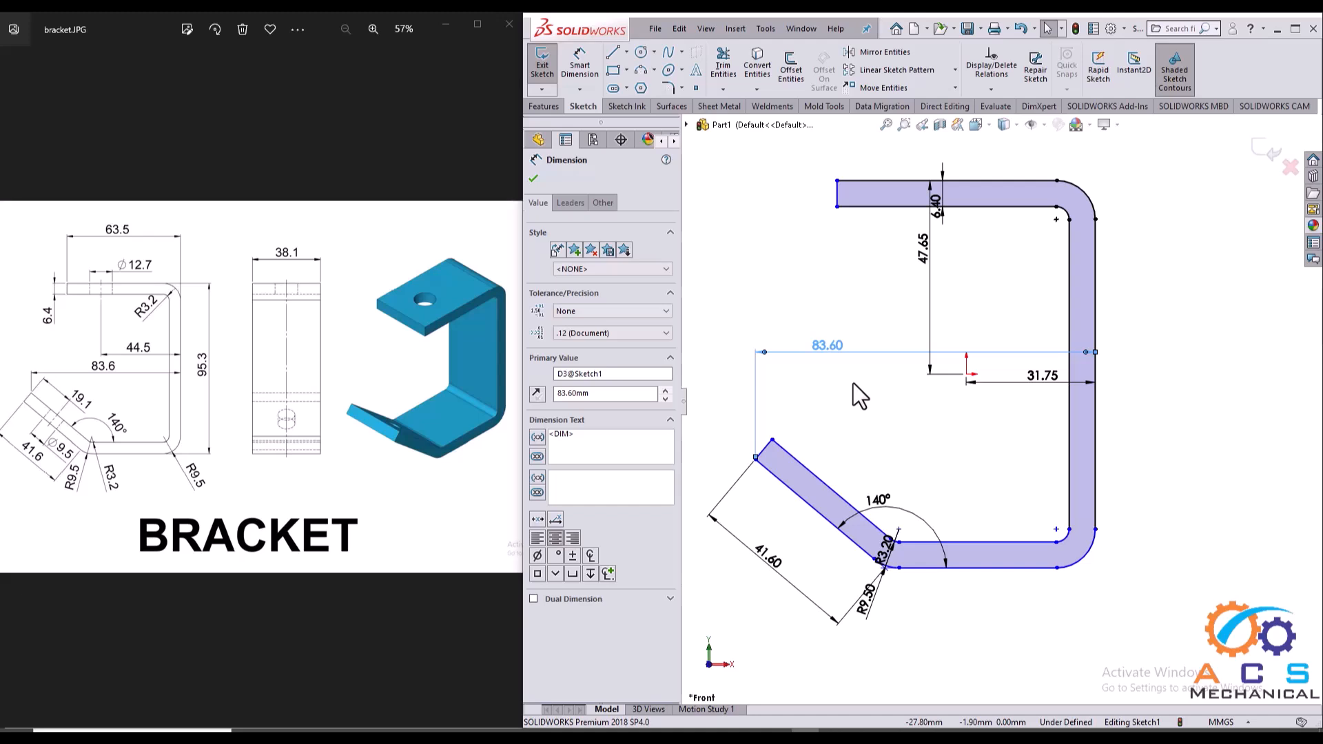
{"action": "key", "text": "Escape"}
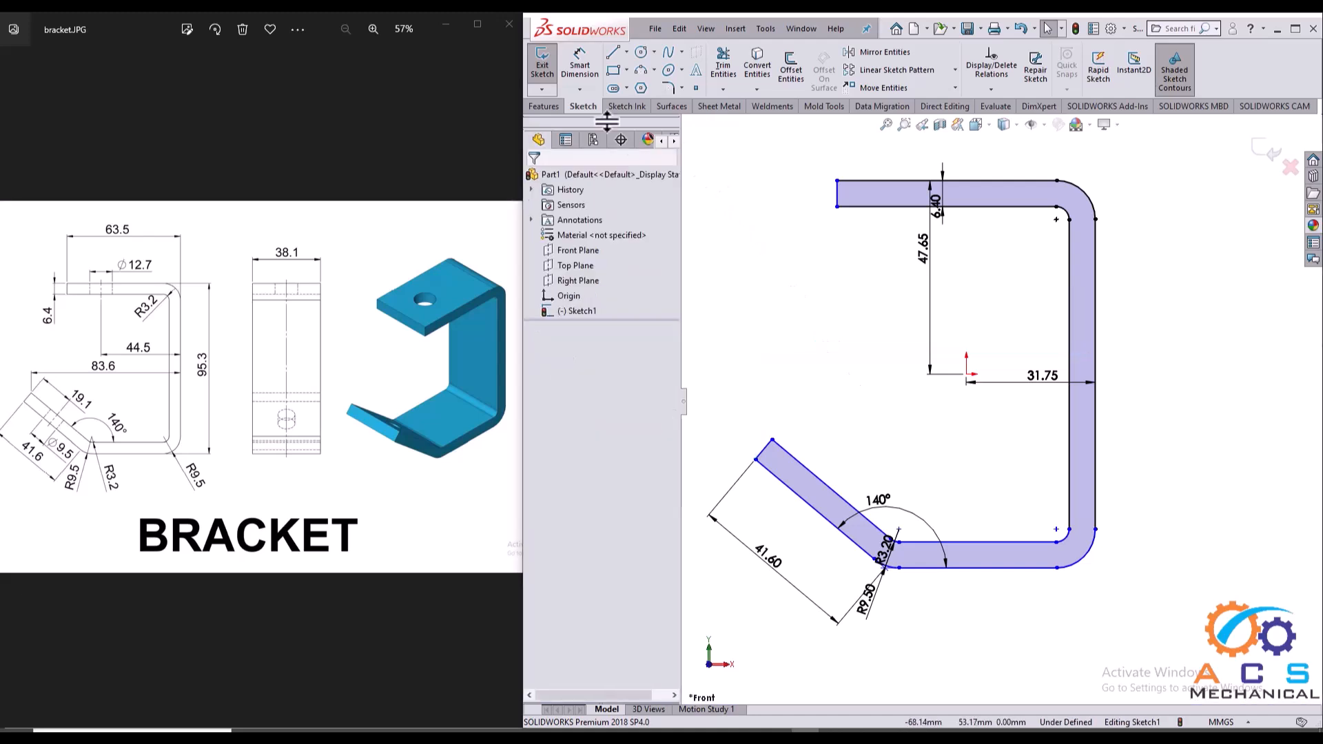
{"action": "left_click", "coordinate": [573, 72]}
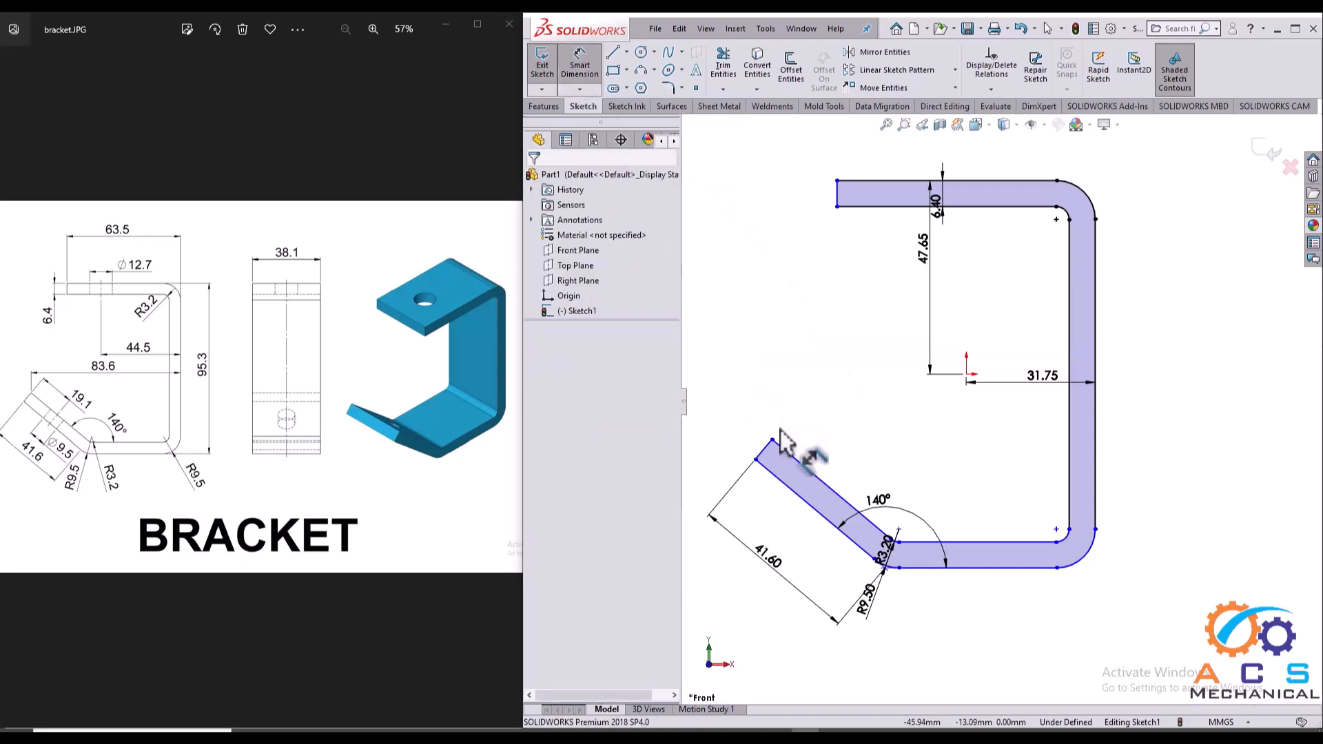
{"action": "left_click", "coordinate": [772, 441]}
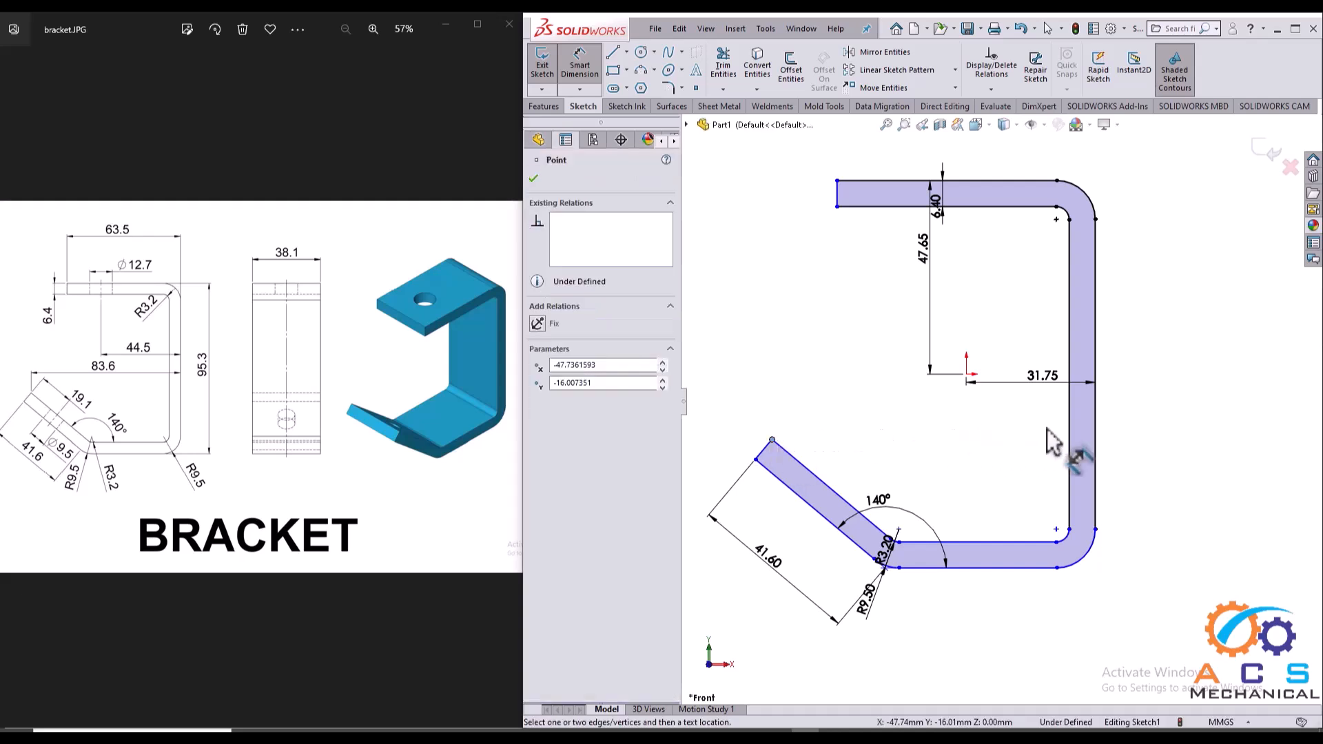
{"action": "left_click", "coordinate": [1097, 441]}
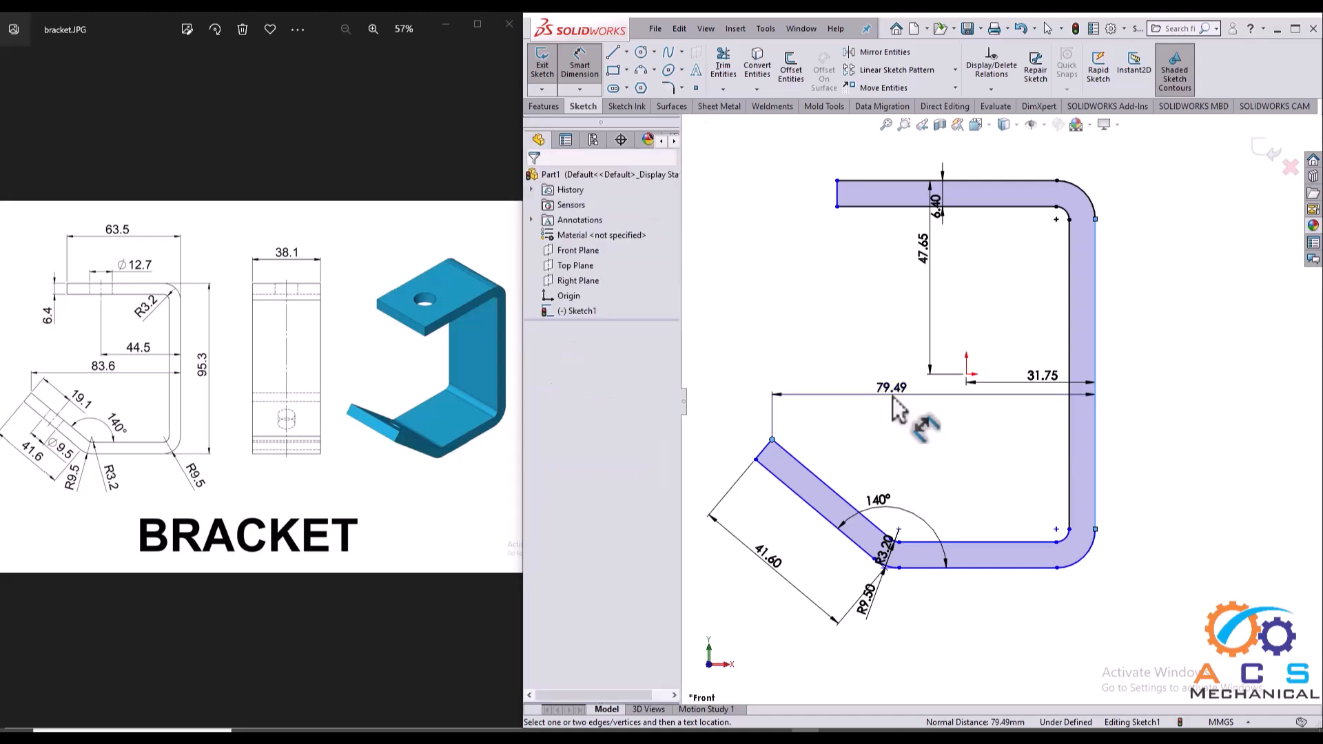
{"action": "left_click", "coordinate": [894, 407]}
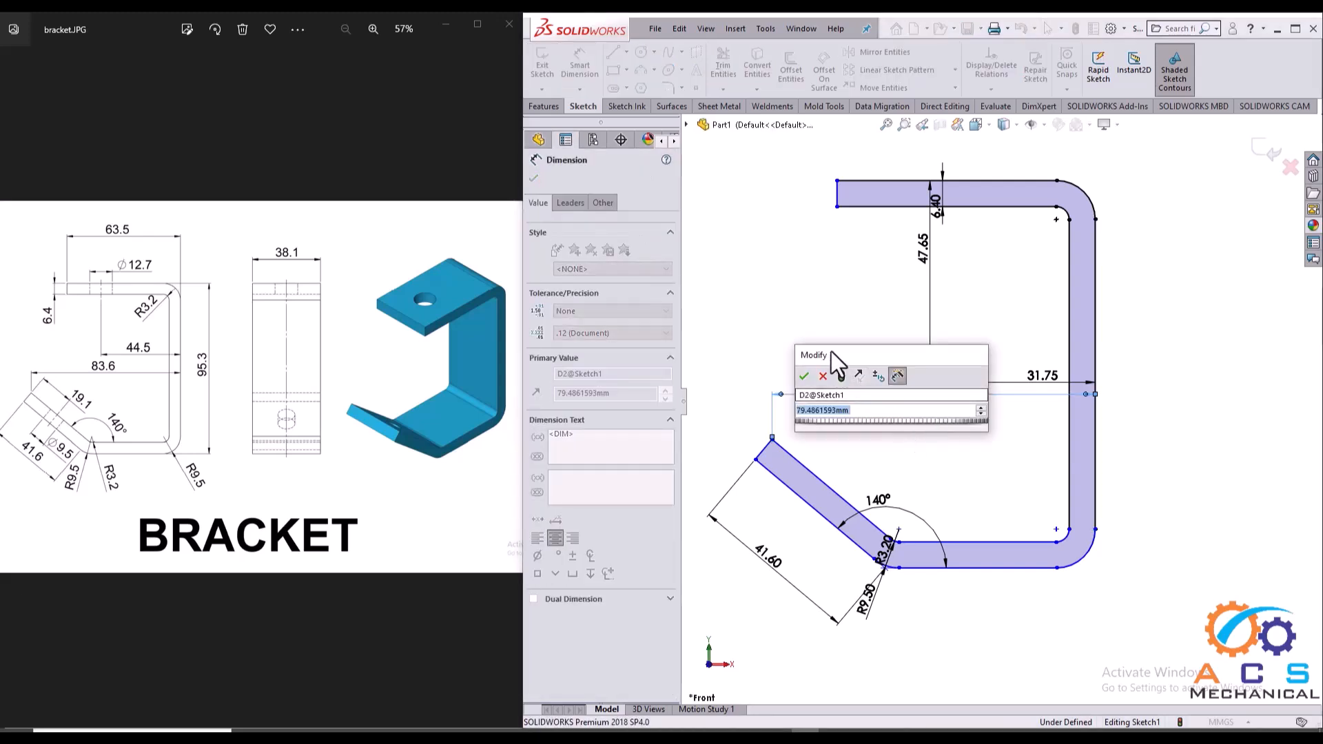
{"action": "left_click_drag", "start_coordinate": [831, 351], "coordinate": [805, 303]}
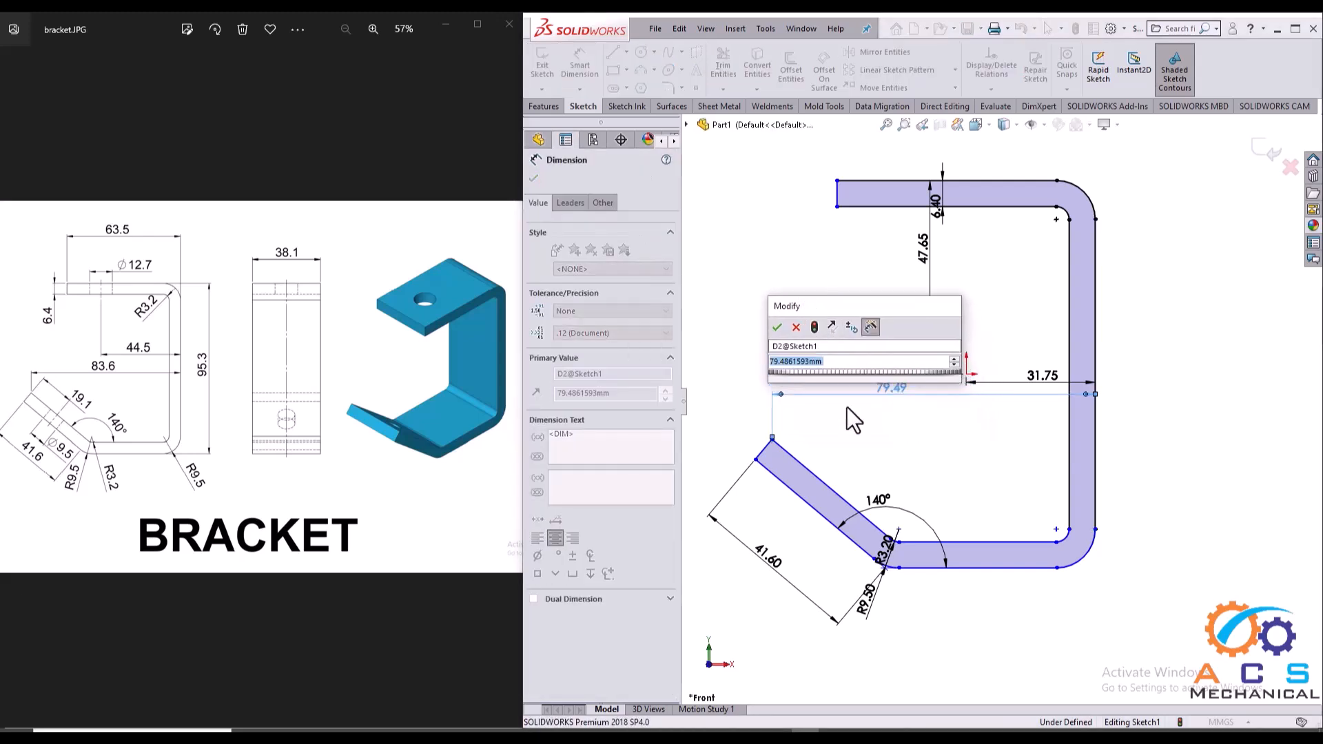
{"action": "type", "text": "83"}
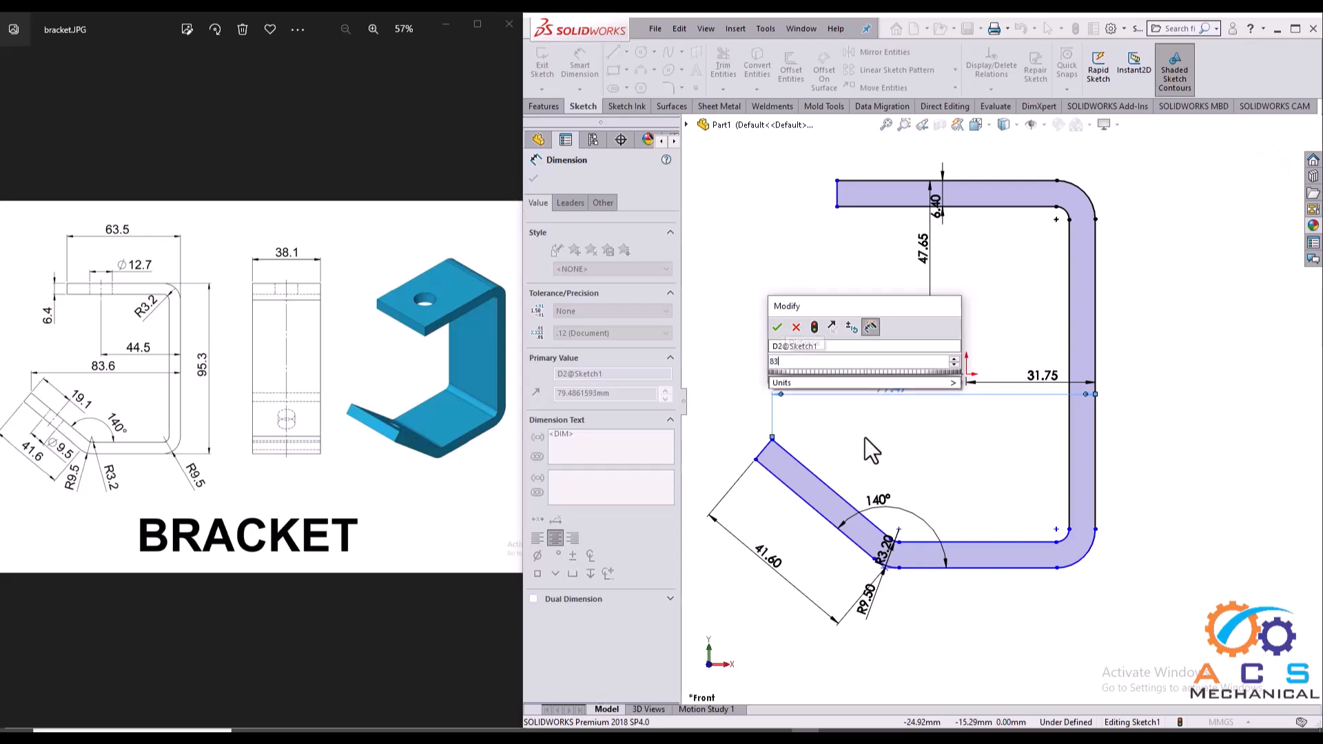
{"action": "key", "text": "Return"}
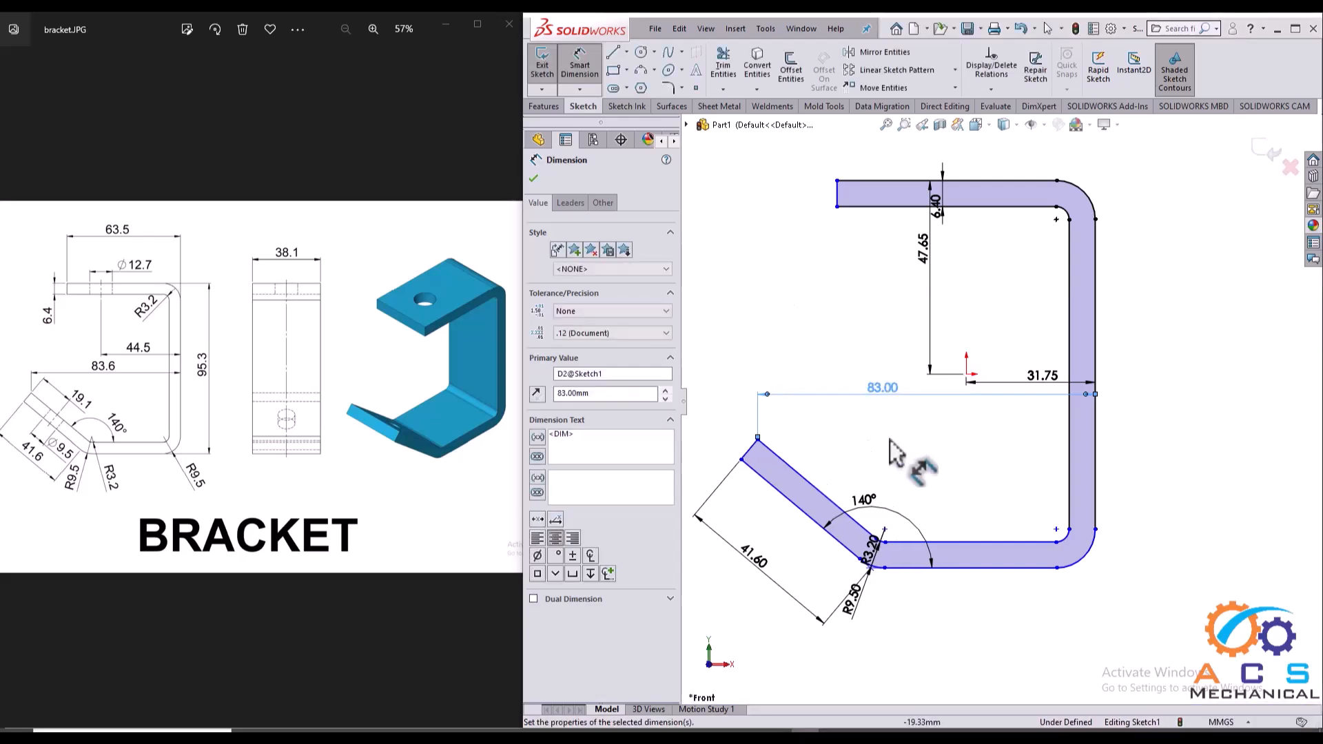
- Correct the new overall width dimension to 83.6 mm and finish the profile sketch
{"action": "double_click", "coordinate": [870, 390]}
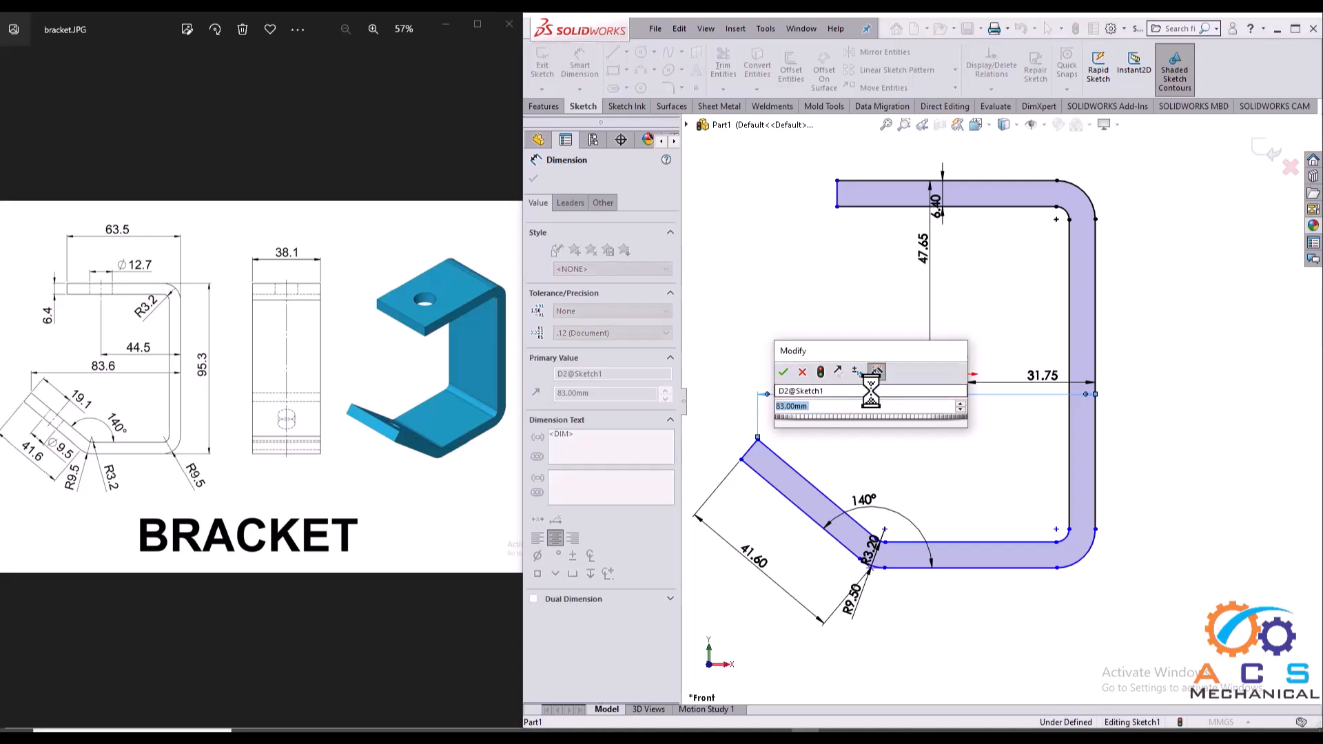
{"action": "type", "text": "83.6"}
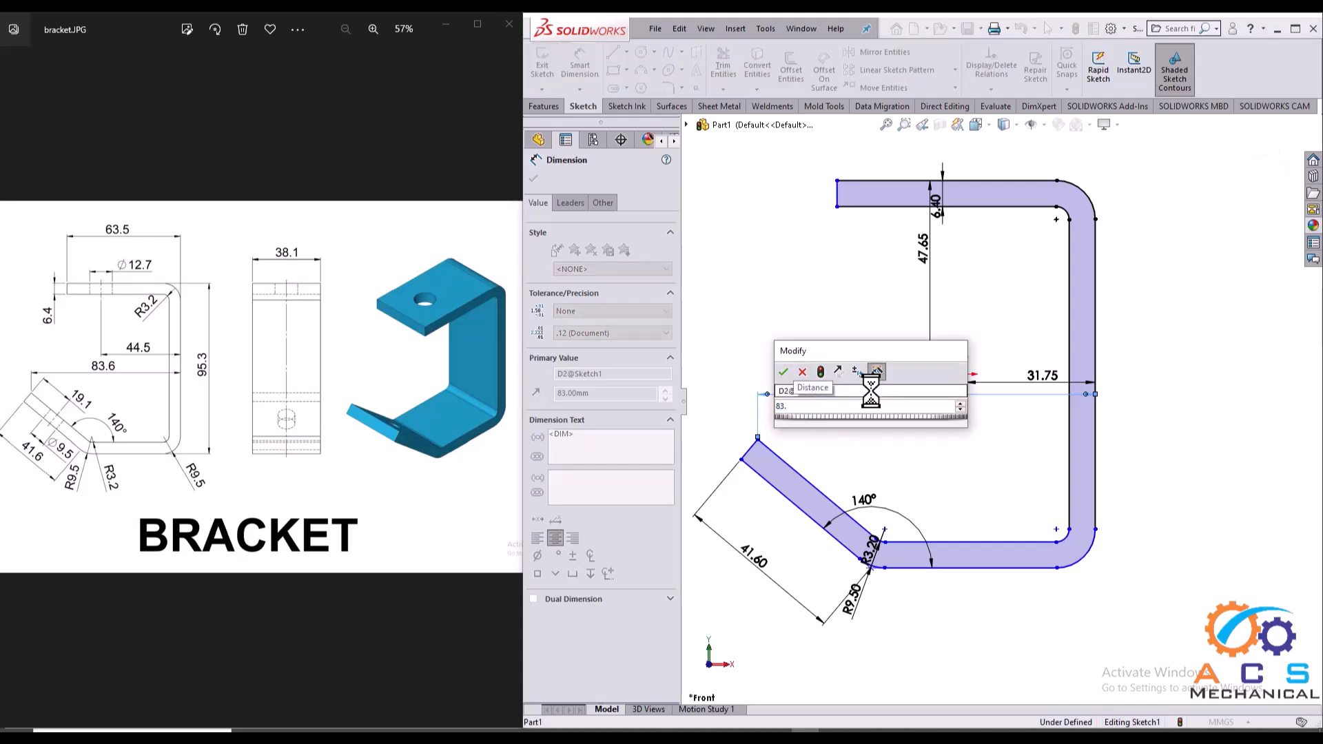
{"action": "key", "text": "Return"}
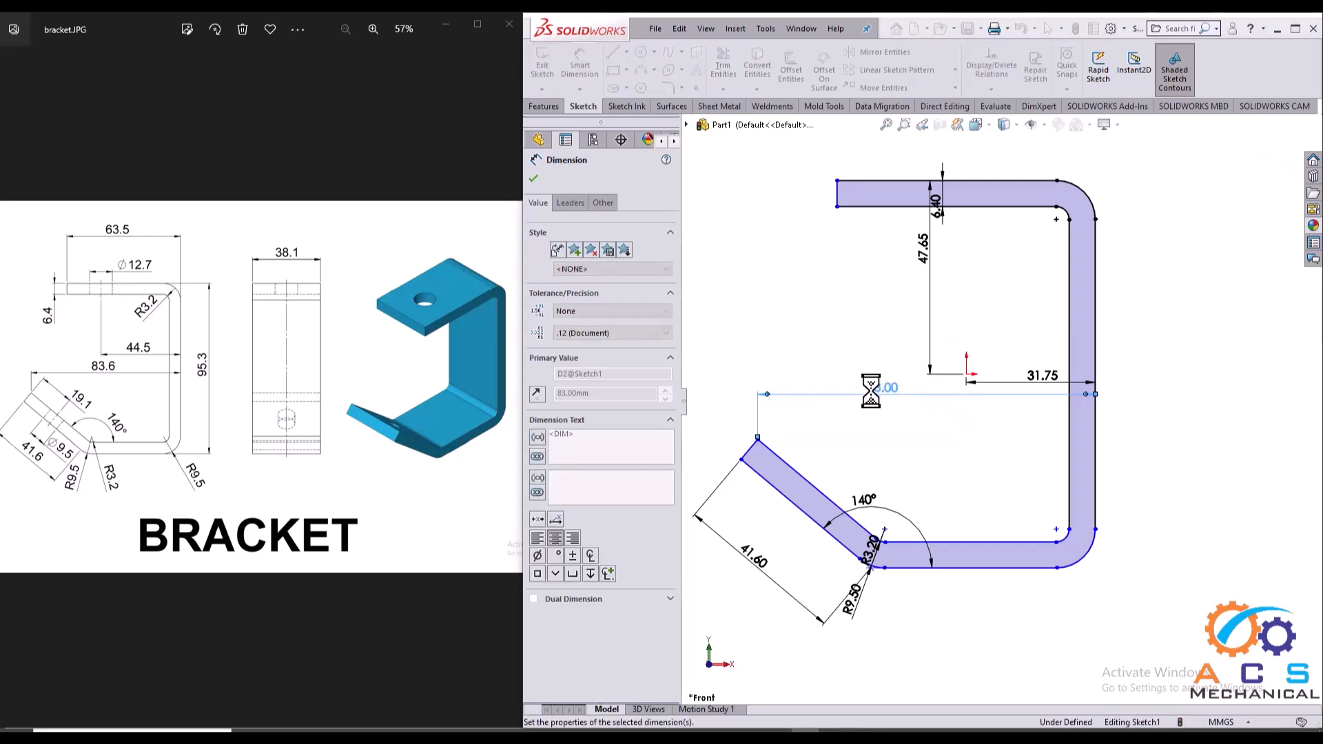
{"action": "middle_click_drag", "start_coordinate": [1003, 473], "coordinate": [1024, 469], "text": "ctrl"}
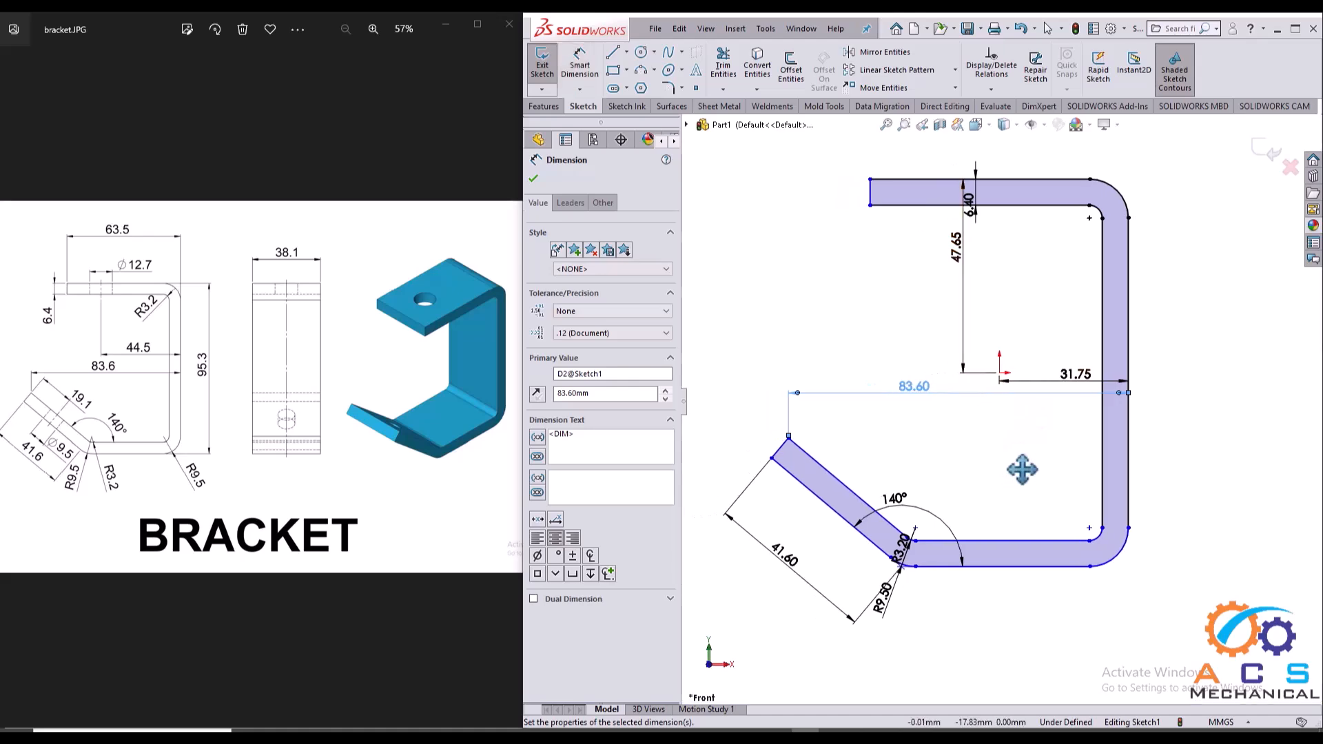
{"action": "left_click", "coordinate": [534, 179]}
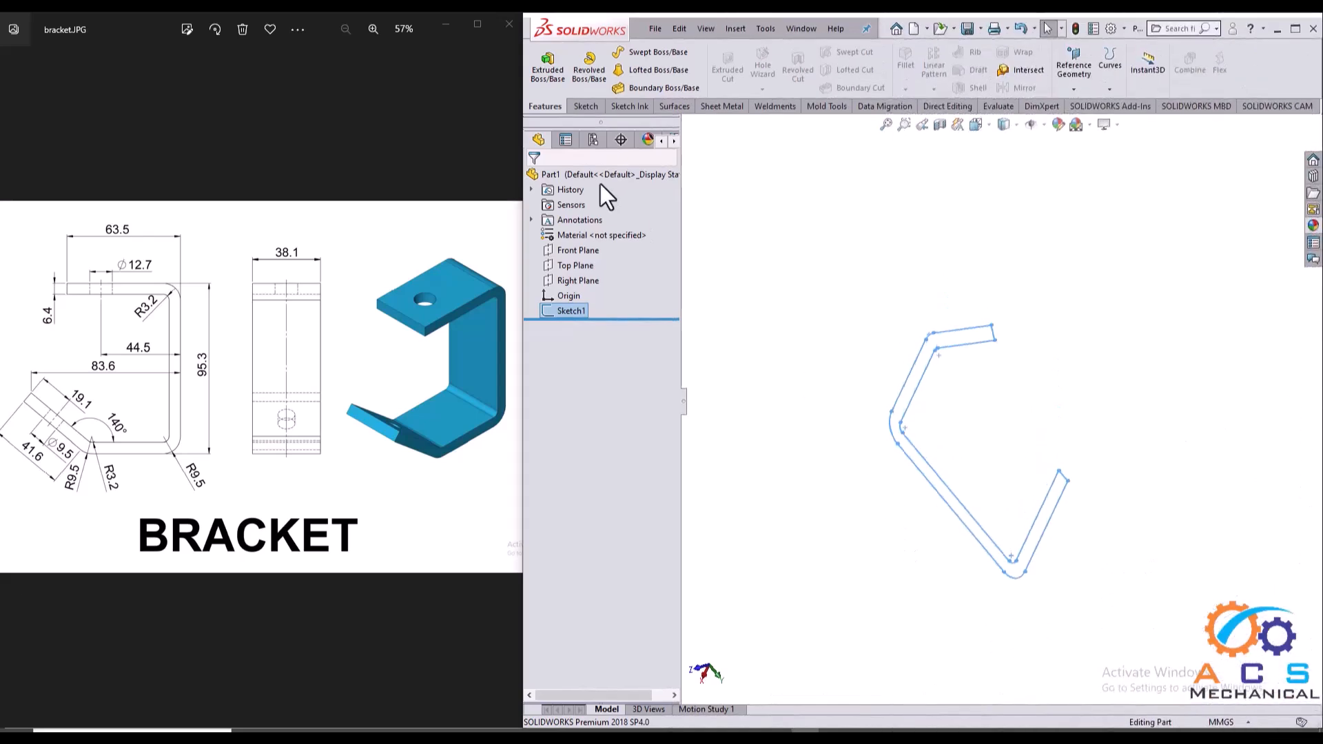
- Extrude the bracket profile 38.1 mm symmetrically with the Mid Plane end condition
{"action": "left_click", "coordinate": [544, 72]}
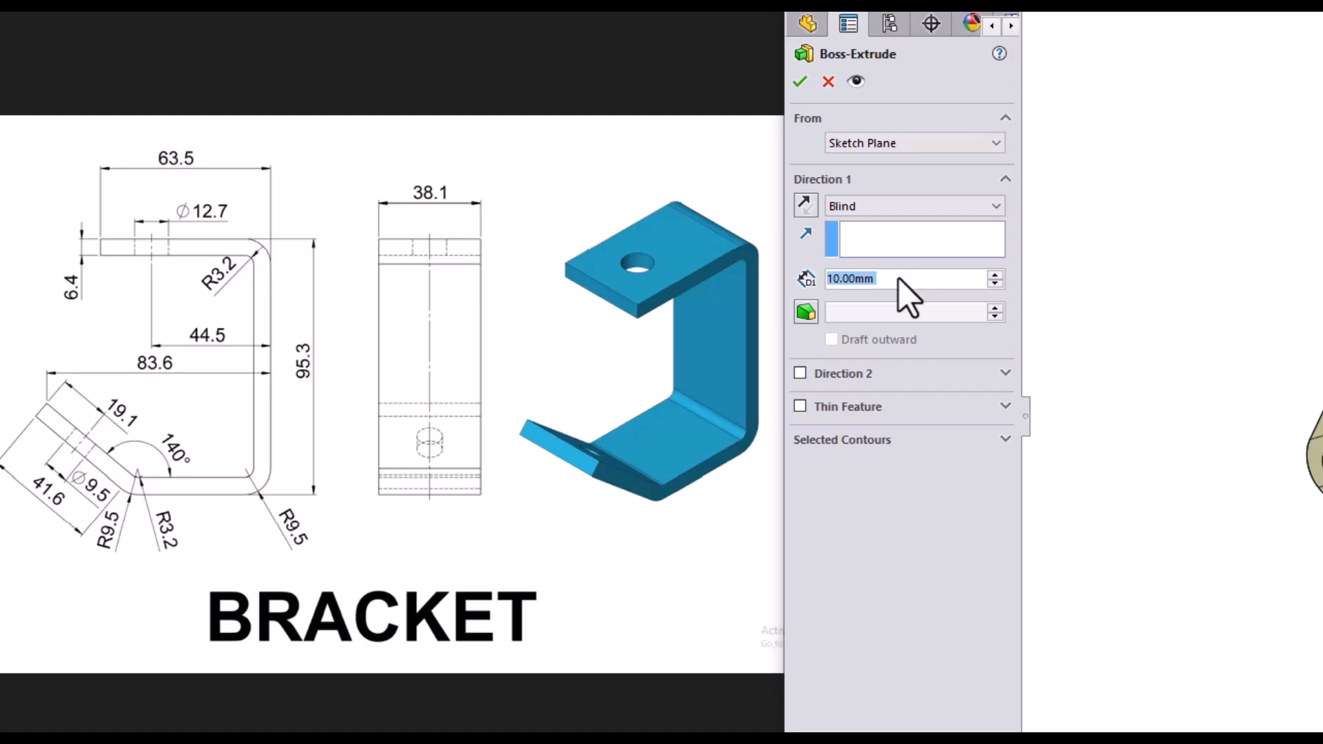
{"action": "type", "text": "38.1"}
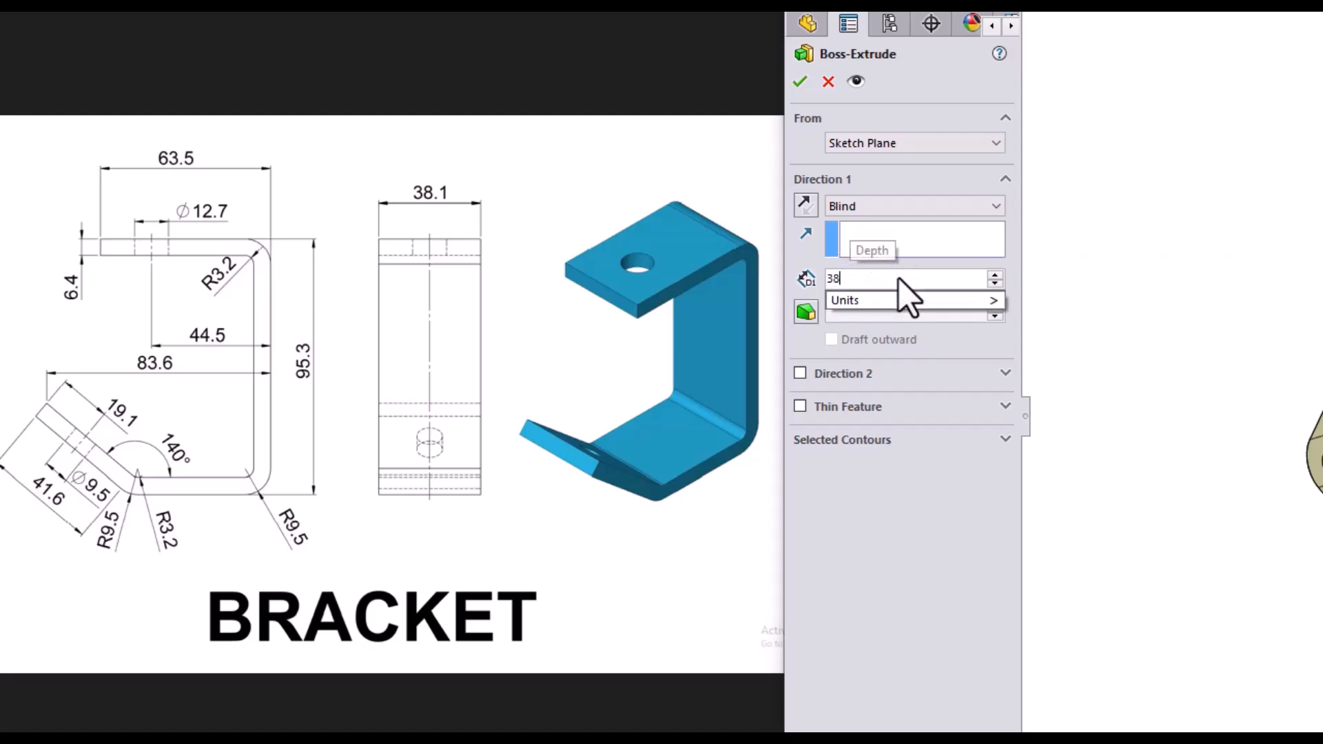
{"action": "key", "text": "Return"}
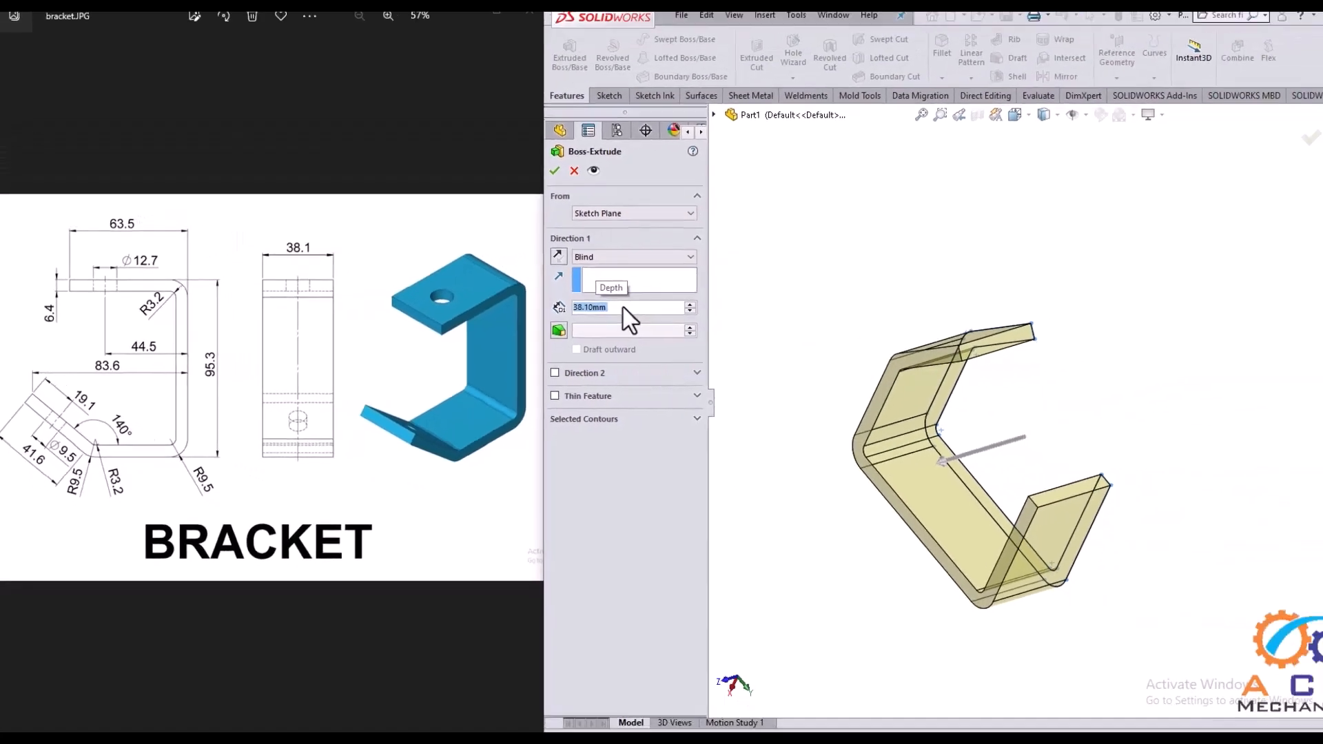
{"action": "middle_click_drag", "start_coordinate": [930, 485], "coordinate": [873, 497]}
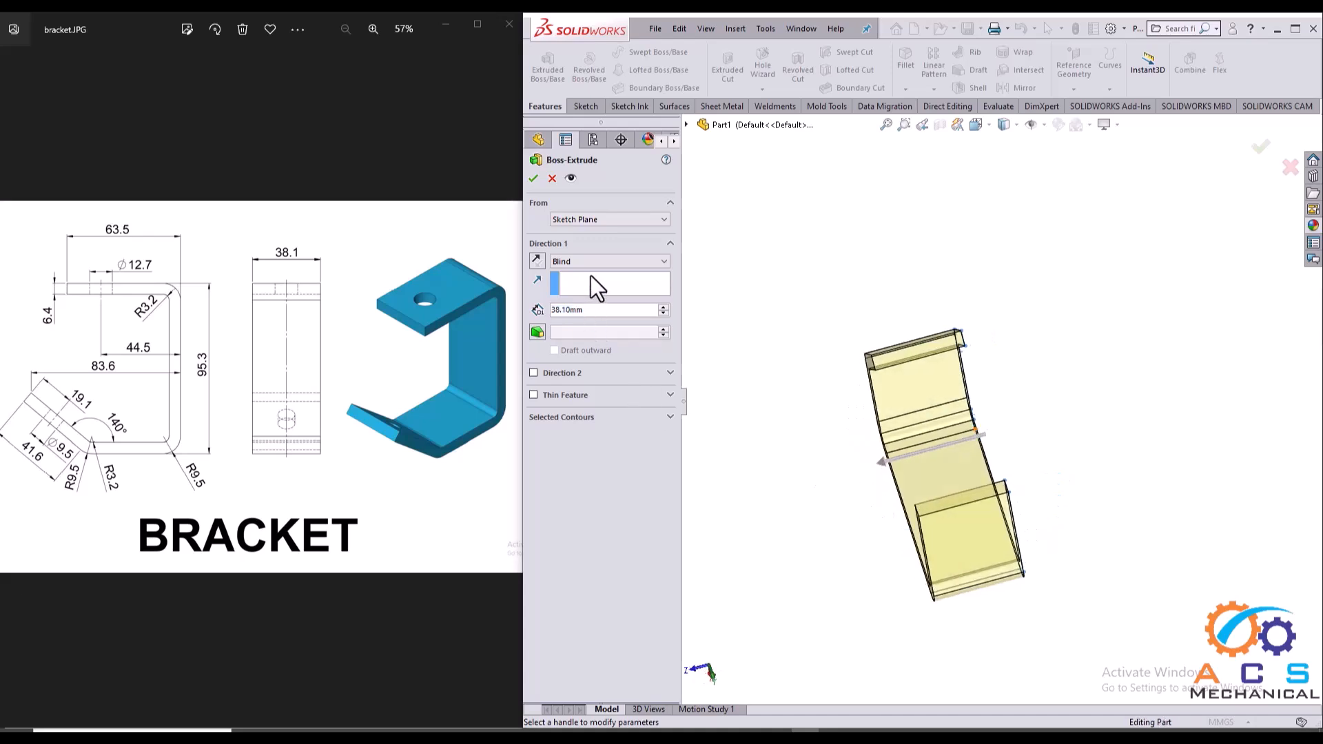
{"action": "left_click", "coordinate": [661, 262]}
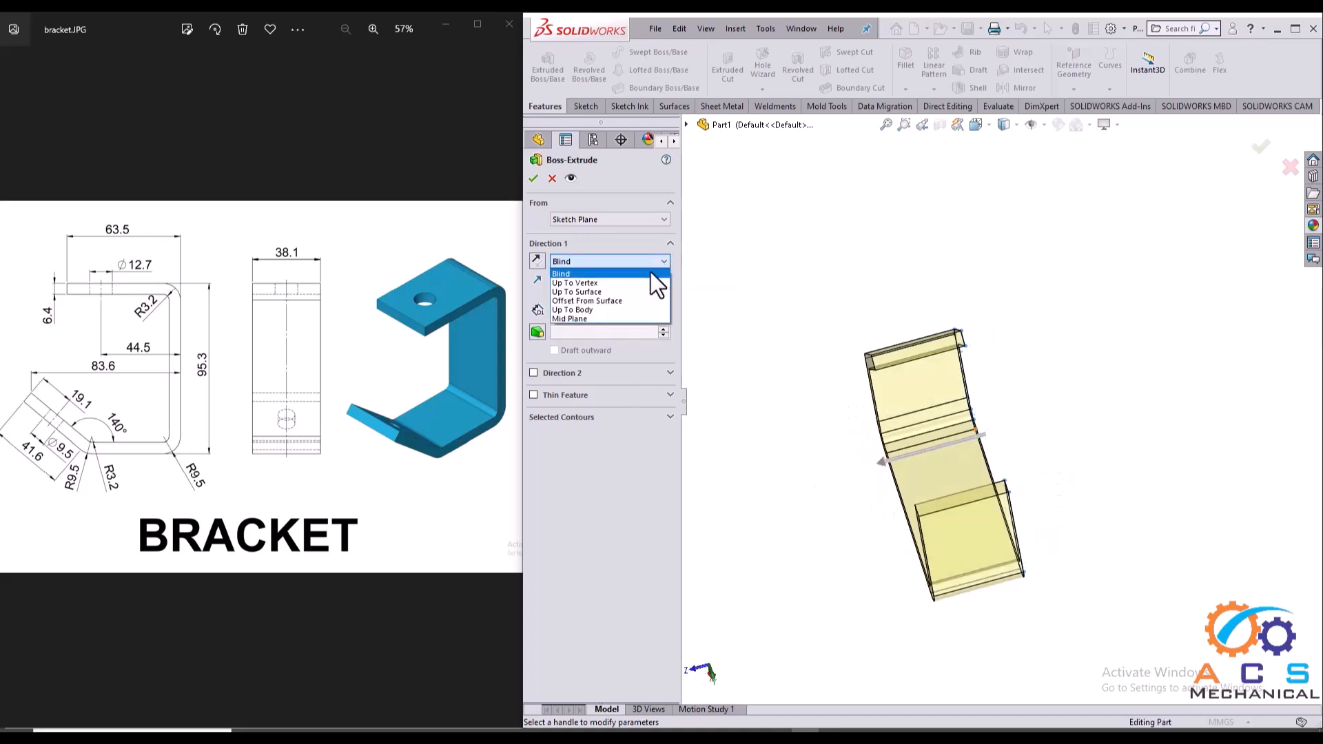
{"action": "left_click", "coordinate": [618, 319]}
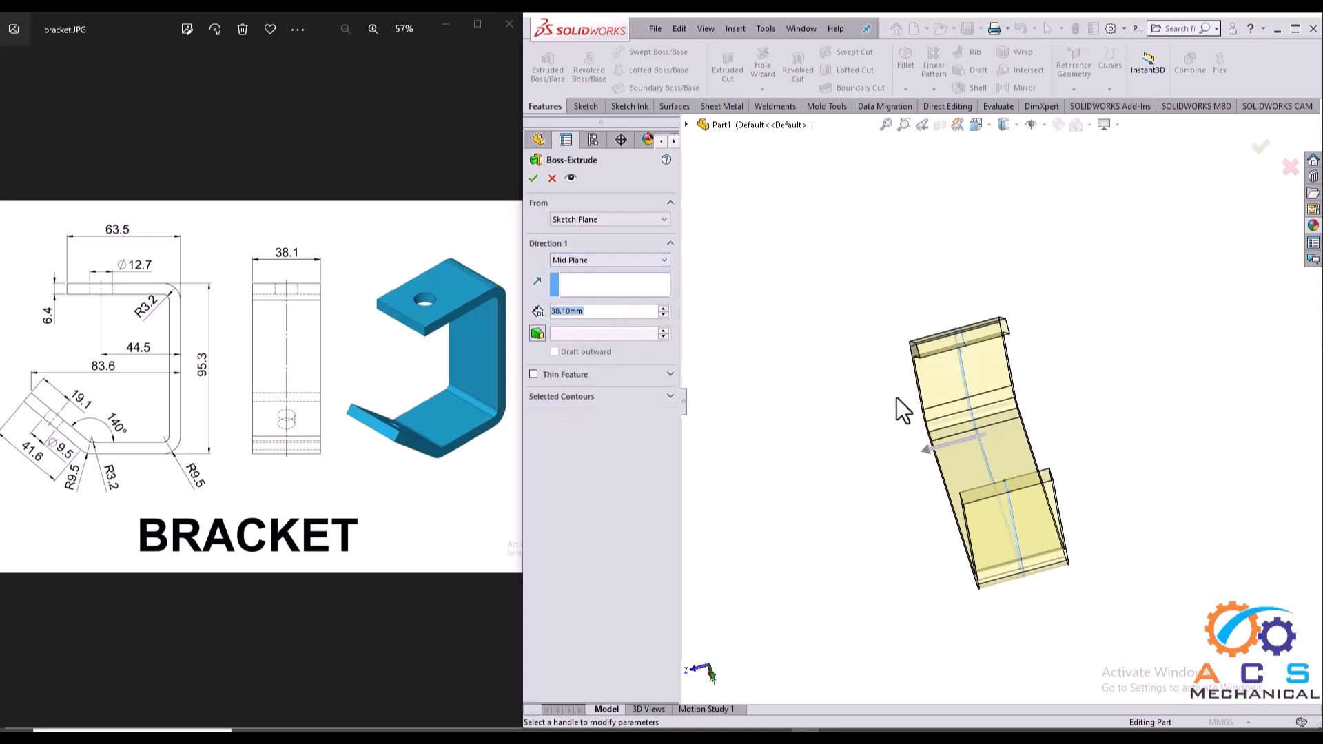
{"action": "middle_click_drag", "start_coordinate": [895, 407], "coordinate": [1042, 418]}
{"action": "left_click", "coordinate": [533, 178]}
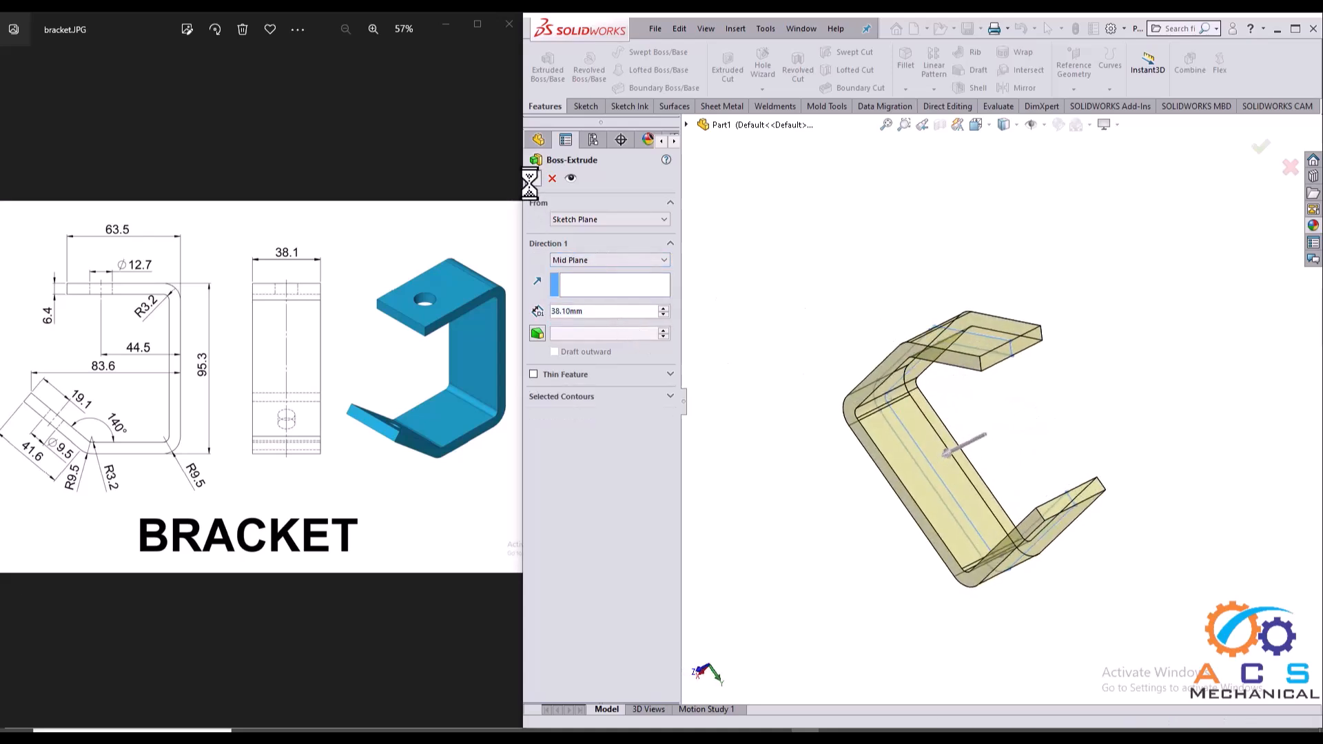
- Start a sketch on the upper arm's flat outer face and view it straight on
{"action": "mouse_move", "coordinate": [1111, 474]}
{"action": "middle_mouse_down"}
{"action": "mouse_move", "coordinate": [889, 430]}
{"action": "mouse_move", "coordinate": [873, 473]}
{"action": "mouse_move", "coordinate": [1004, 535]}
{"action": "mouse_move", "coordinate": [962, 531]}
{"action": "middle_mouse_up"}
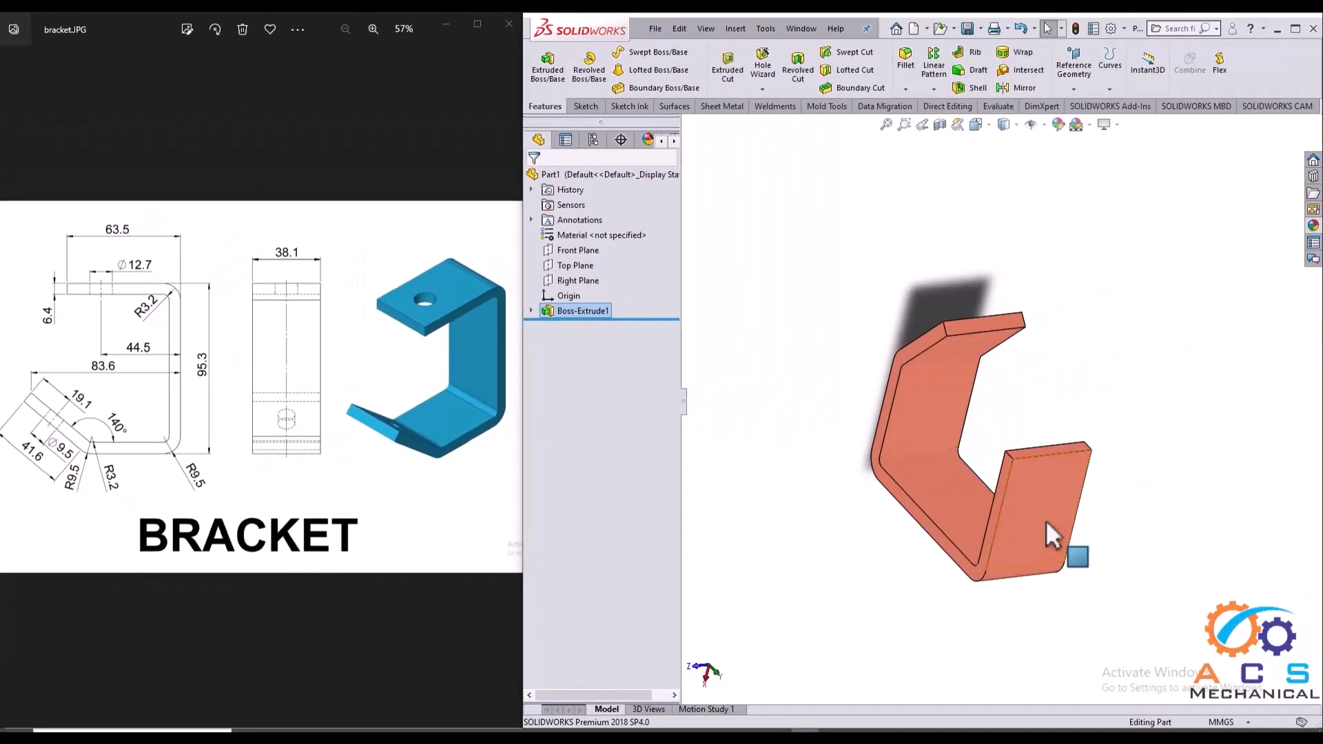
{"action": "left_click", "coordinate": [1045, 522]}
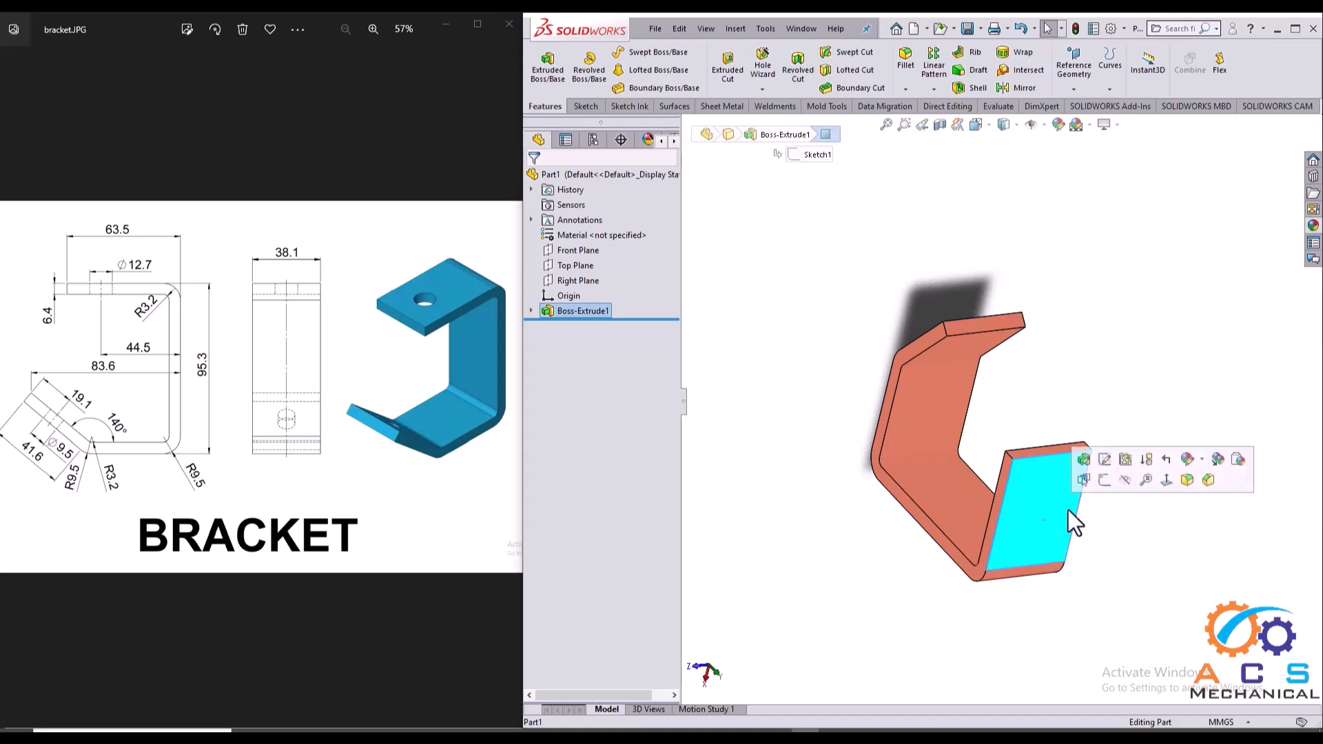
{"action": "left_click", "coordinate": [1103, 481]}
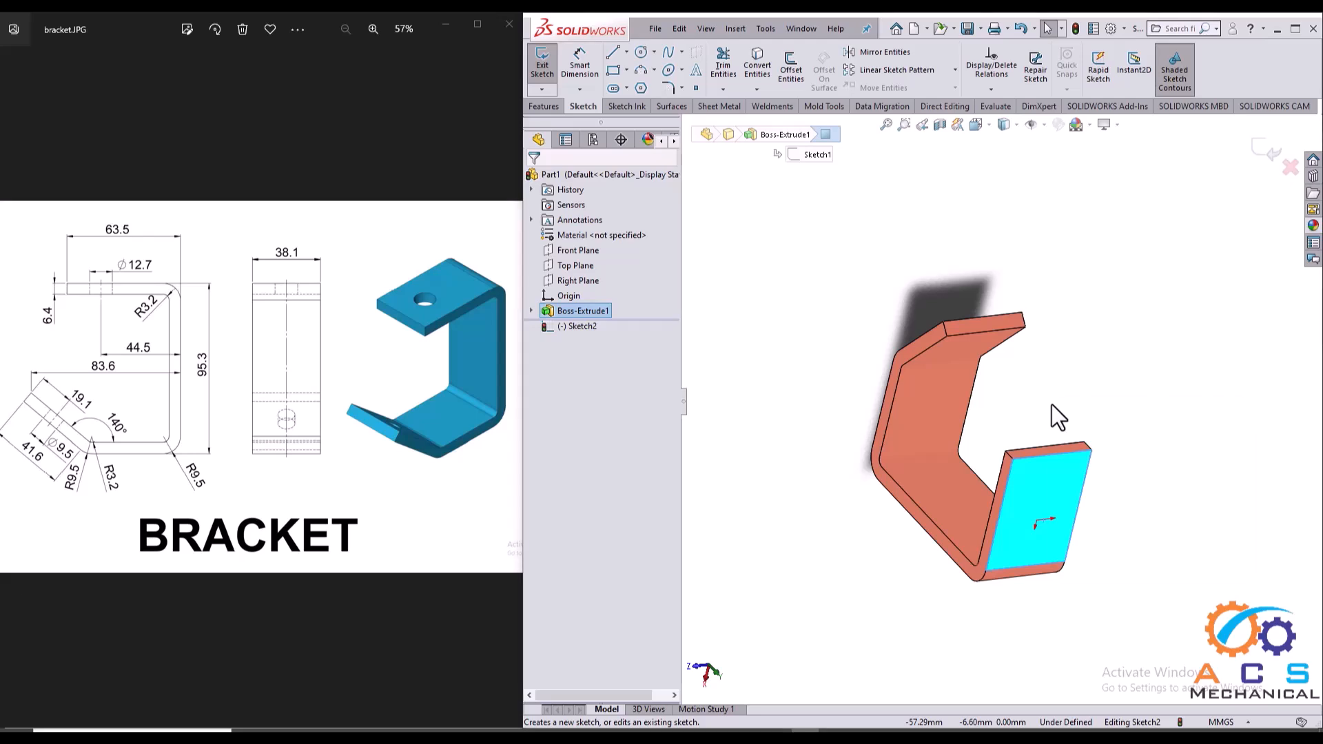
{"action": "key", "text": "space"}
{"action": "left_click_drag", "start_coordinate": [1114, 419], "coordinate": [851, 260]}
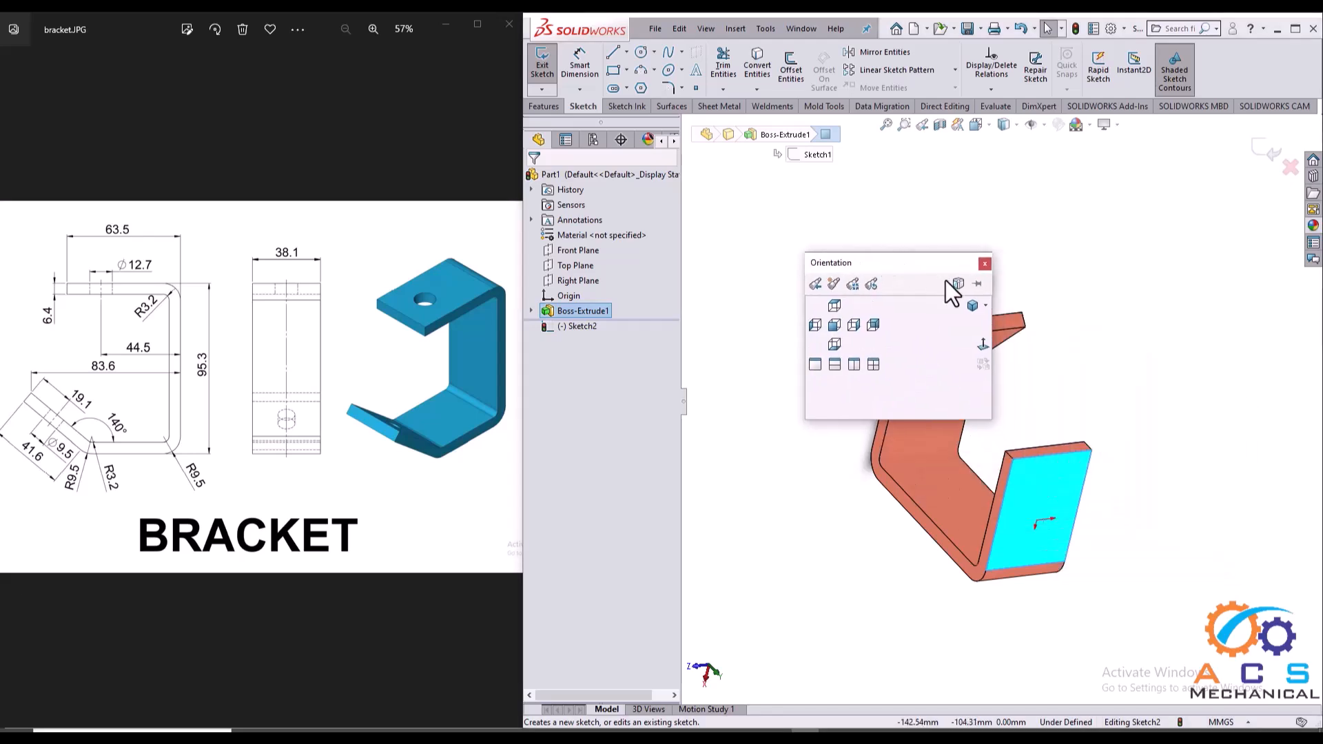
{"action": "left_click", "coordinate": [983, 346]}
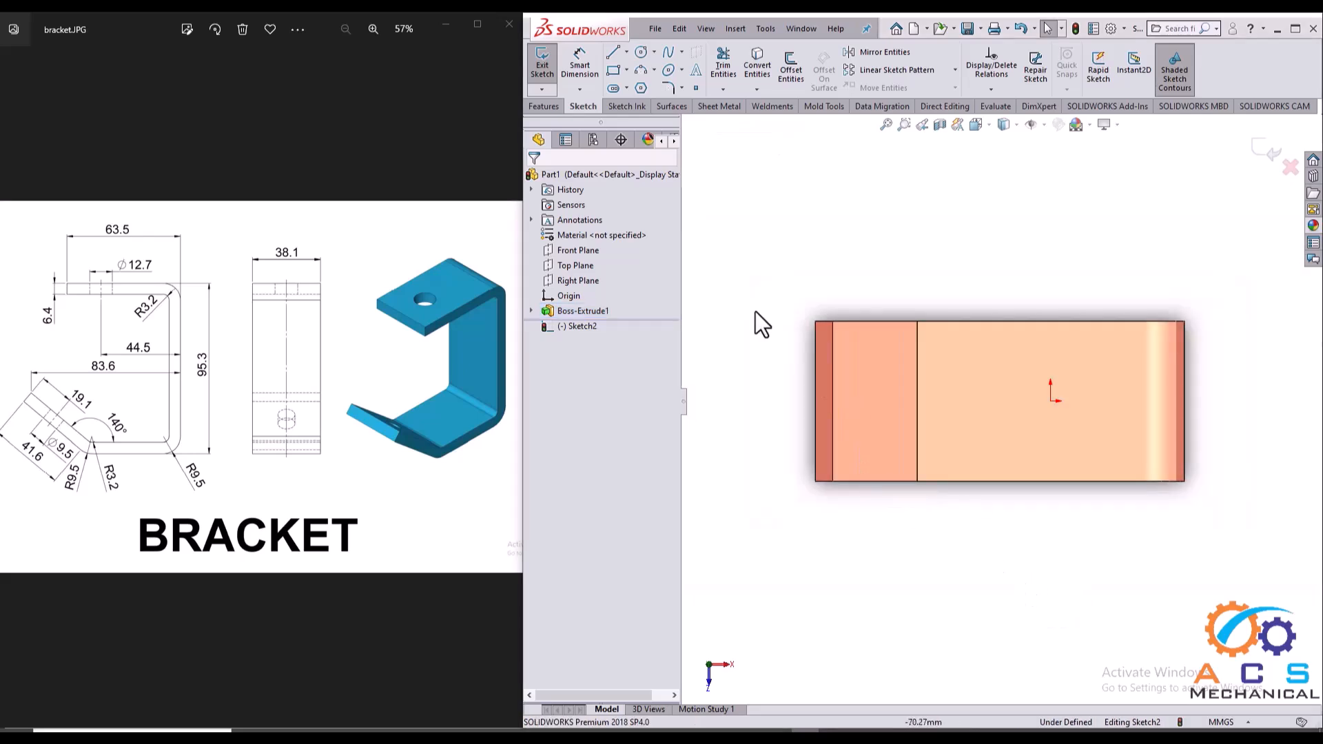
- Sketch a circle on the upper arm horizontally in line with the origin and set its diameter to 12.7 mm
{"action": "left_click", "coordinate": [640, 53]}
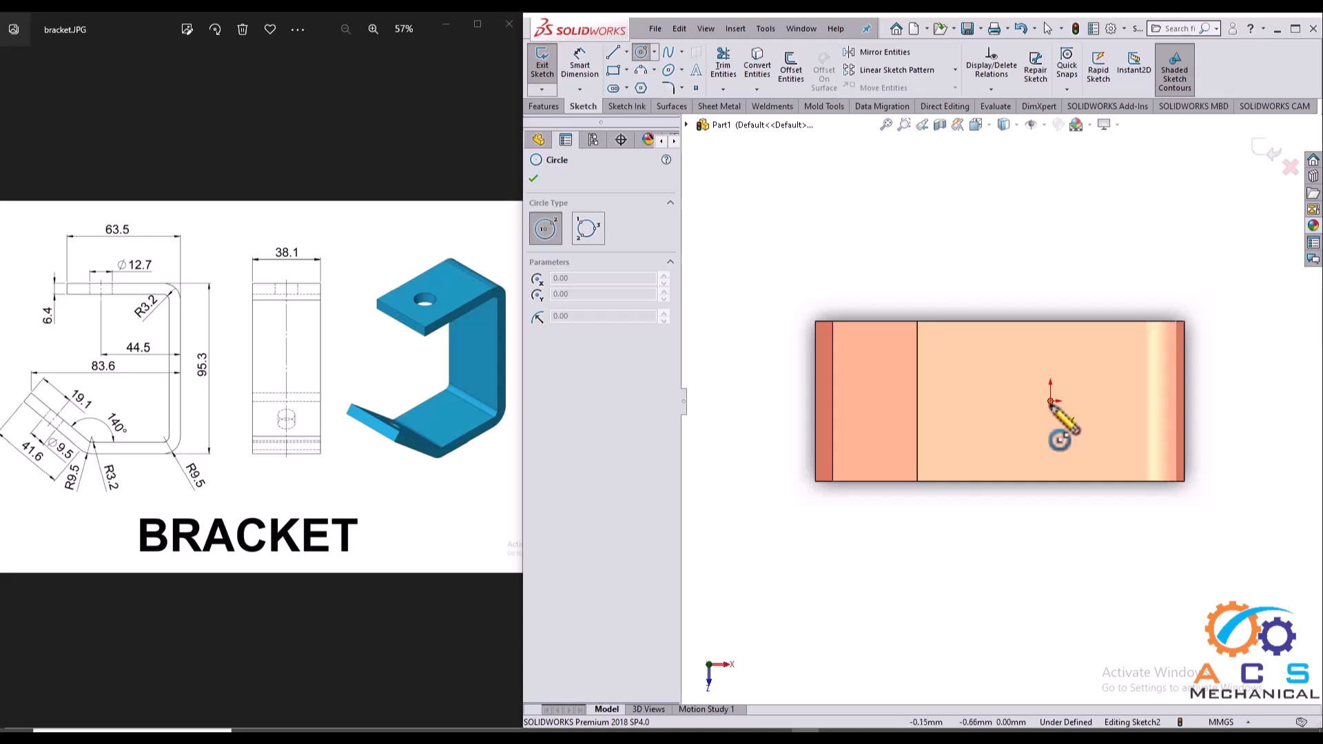
{"action": "left_click", "coordinate": [977, 401]}
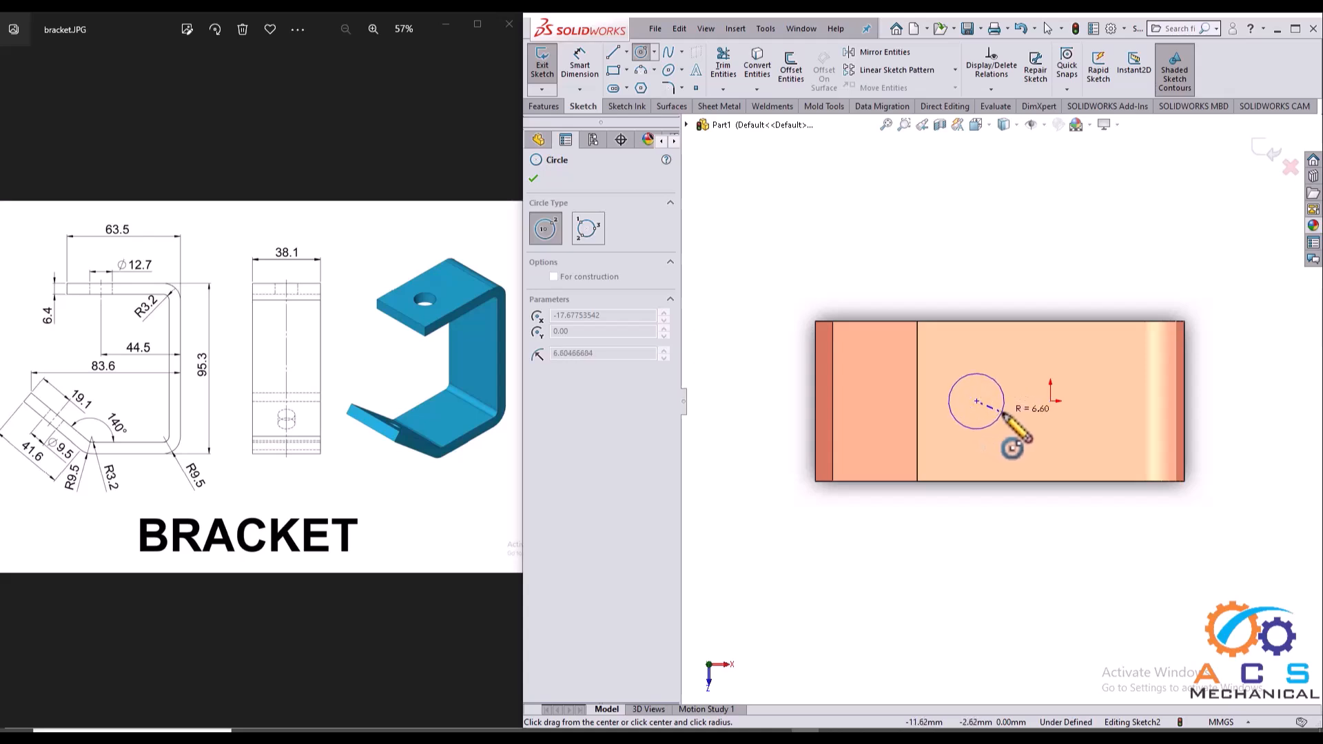
{"action": "left_click", "coordinate": [1002, 412]}
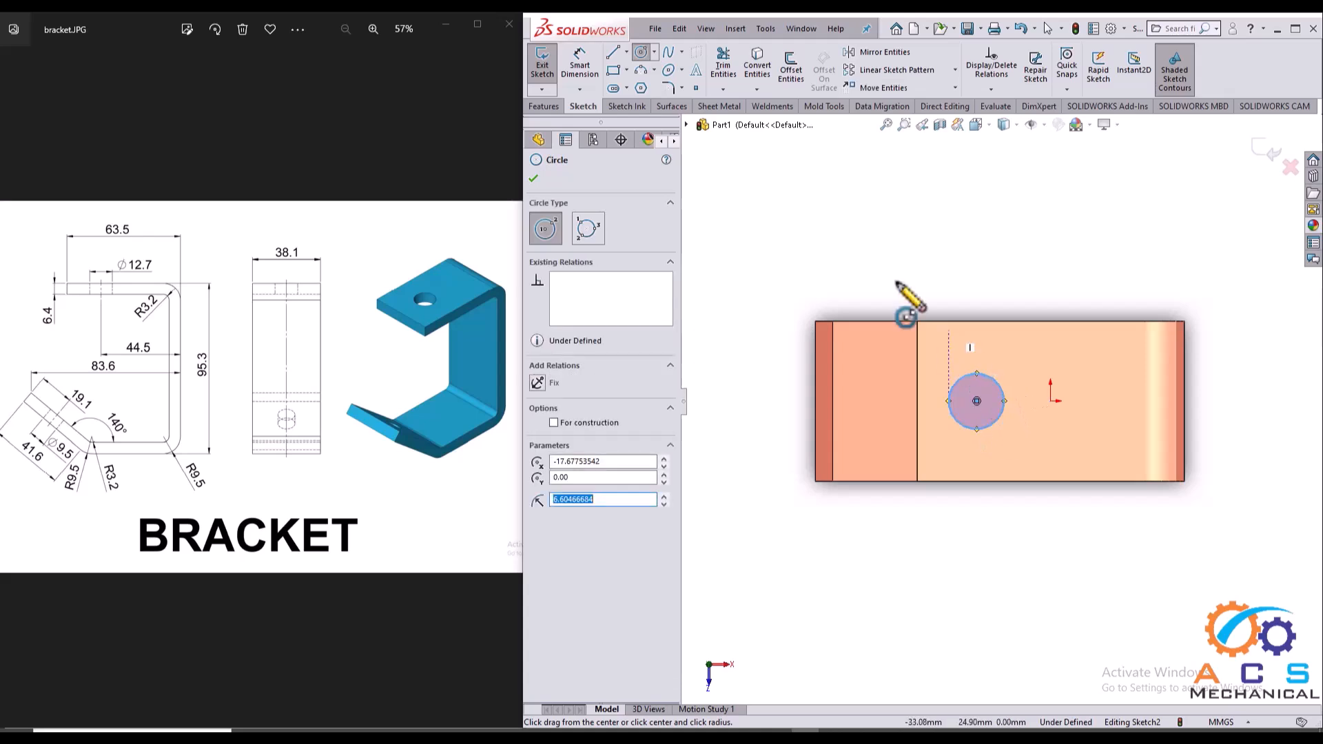
{"action": "left_click", "coordinate": [589, 66]}
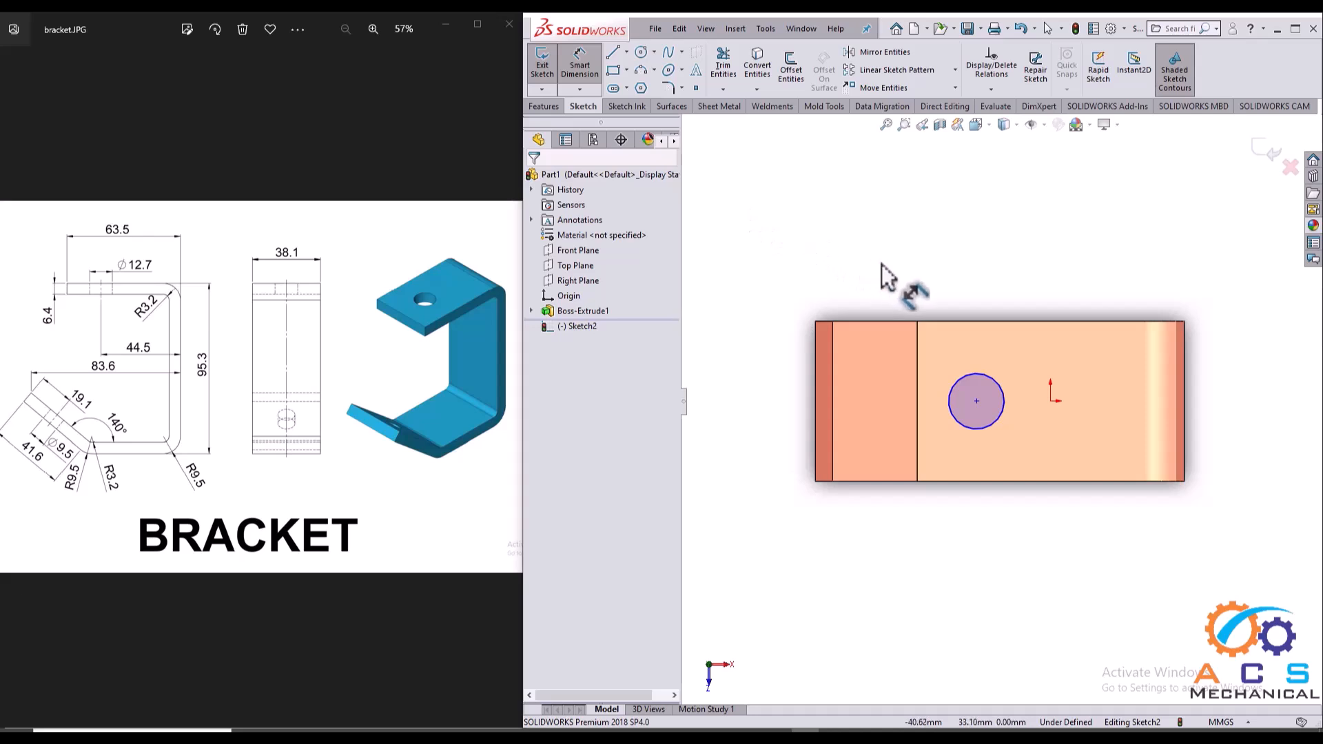
{"action": "left_click", "coordinate": [987, 375]}
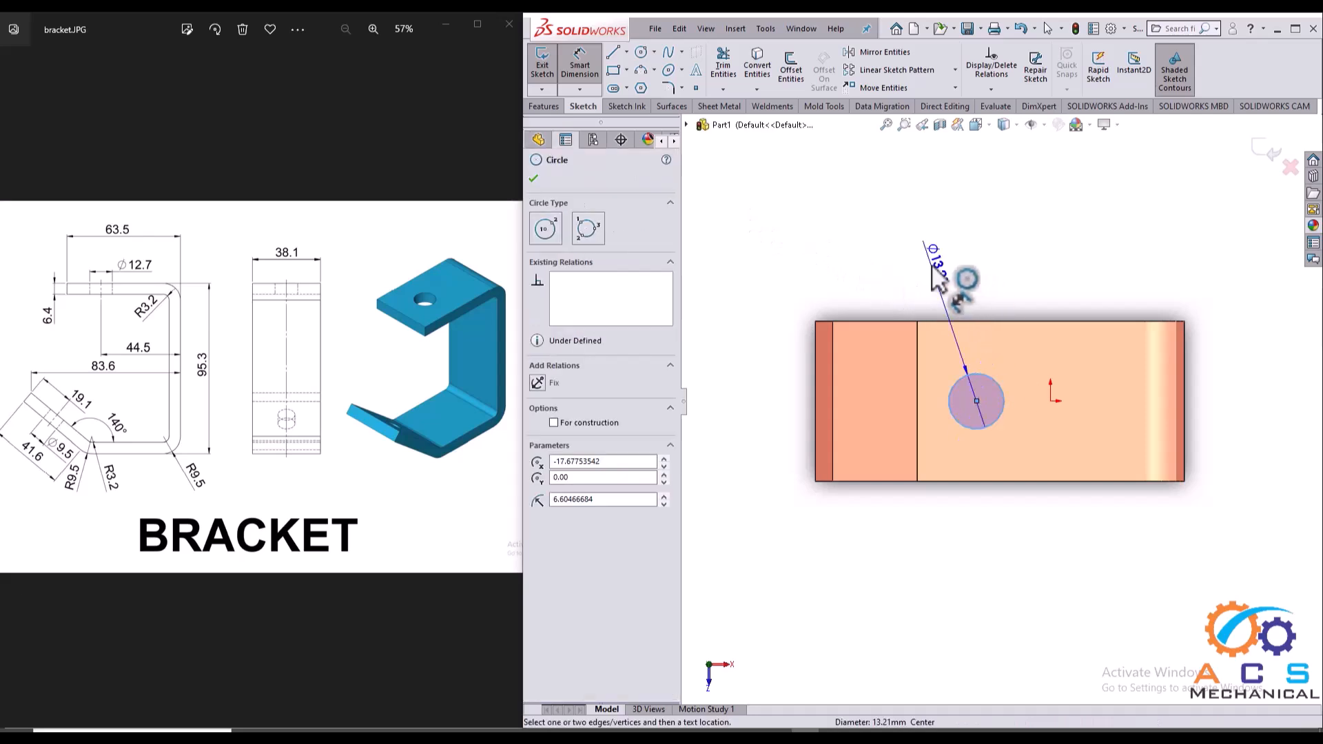
{"action": "left_click", "coordinate": [939, 279]}
{"action": "type", "text": "12.7"}
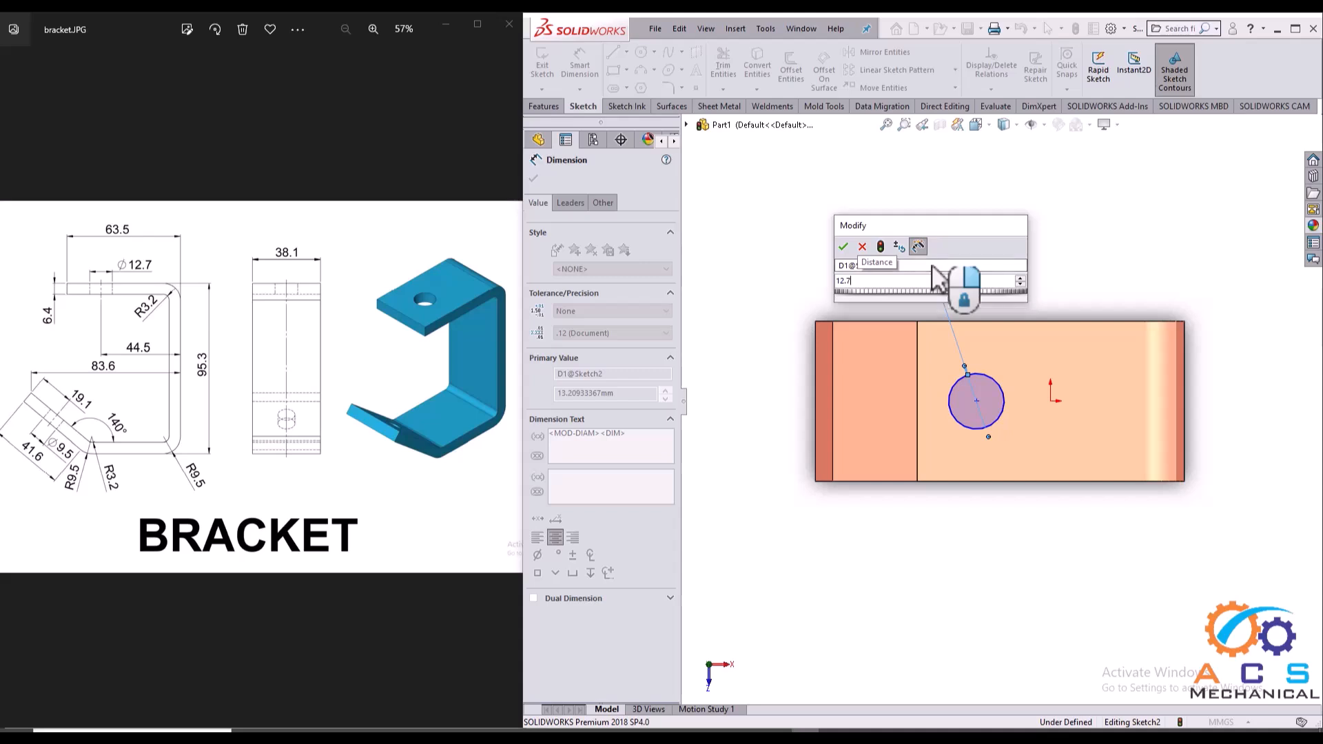
{"action": "key", "text": "Return"}
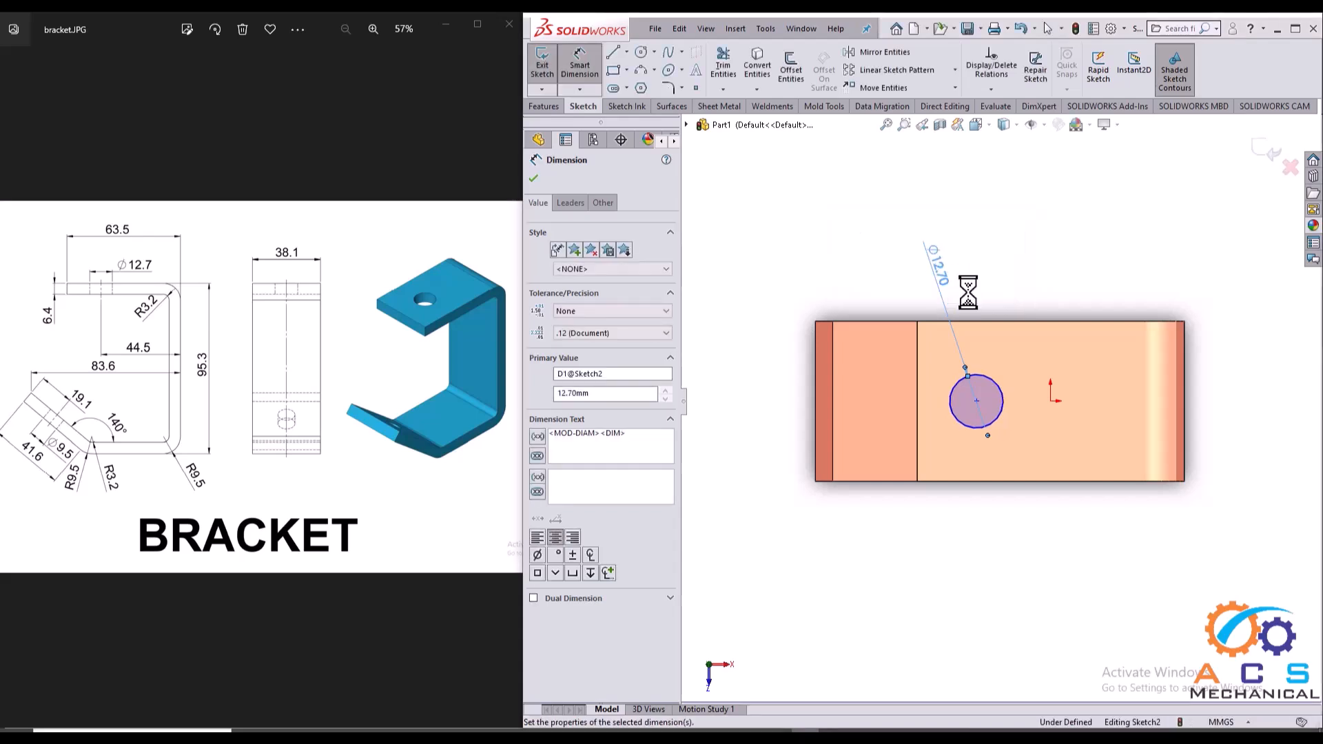
- Dimension the circle's centre 44.5 mm from the bracket's outer back edge
{"action": "left_click", "coordinate": [1185, 405]}
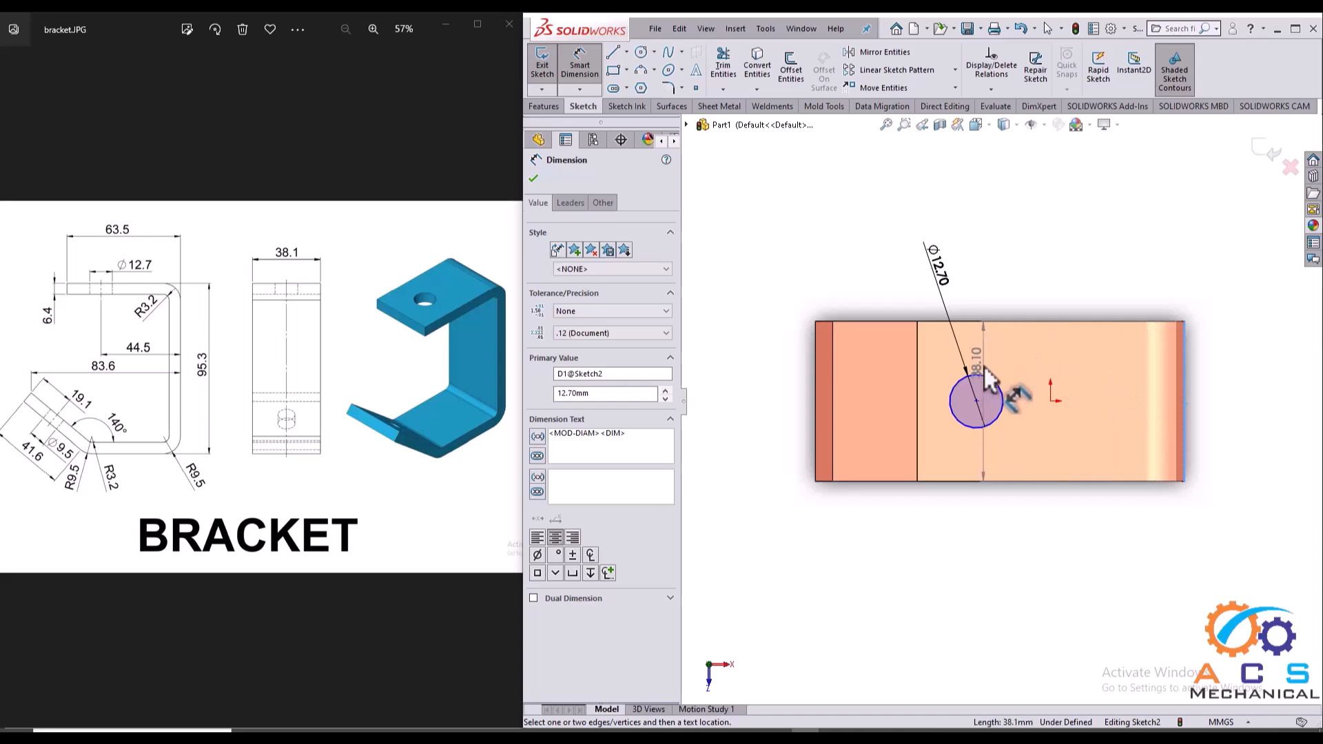
{"action": "left_click", "coordinate": [975, 400]}
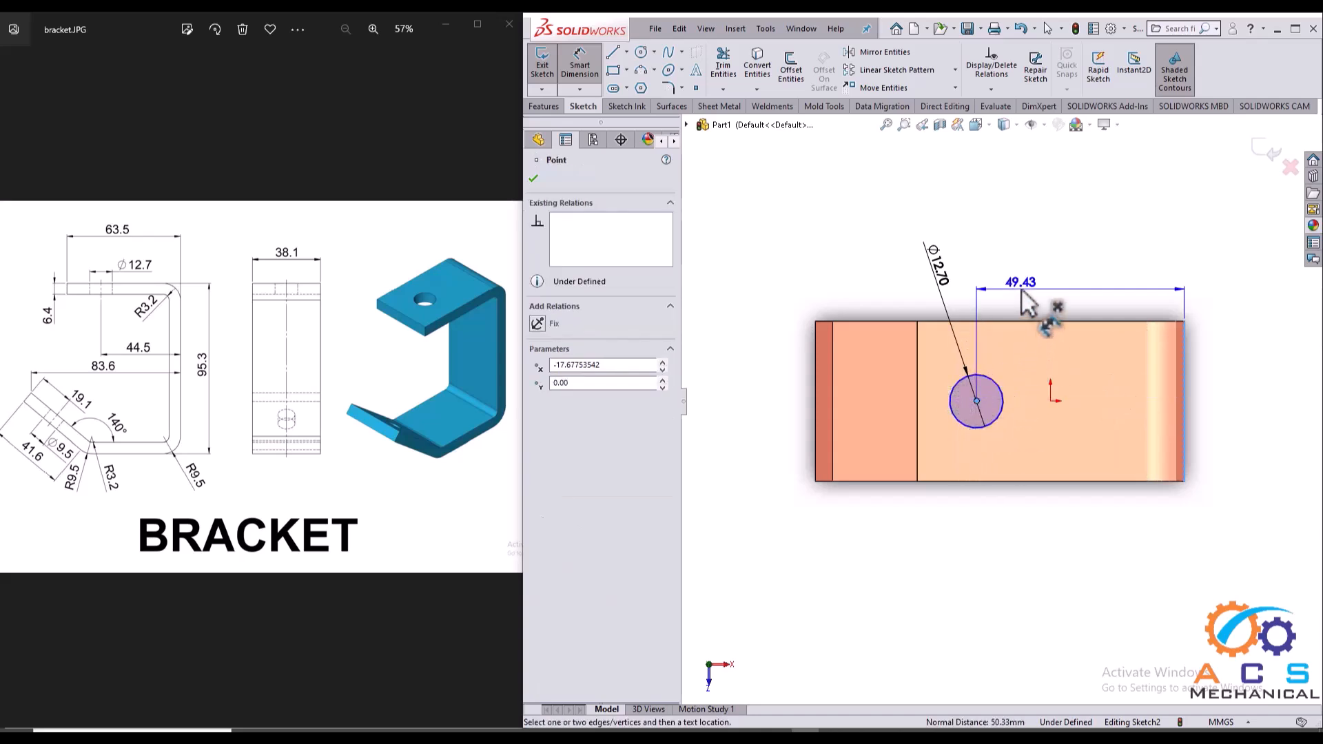
{"action": "left_click", "coordinate": [1021, 290]}
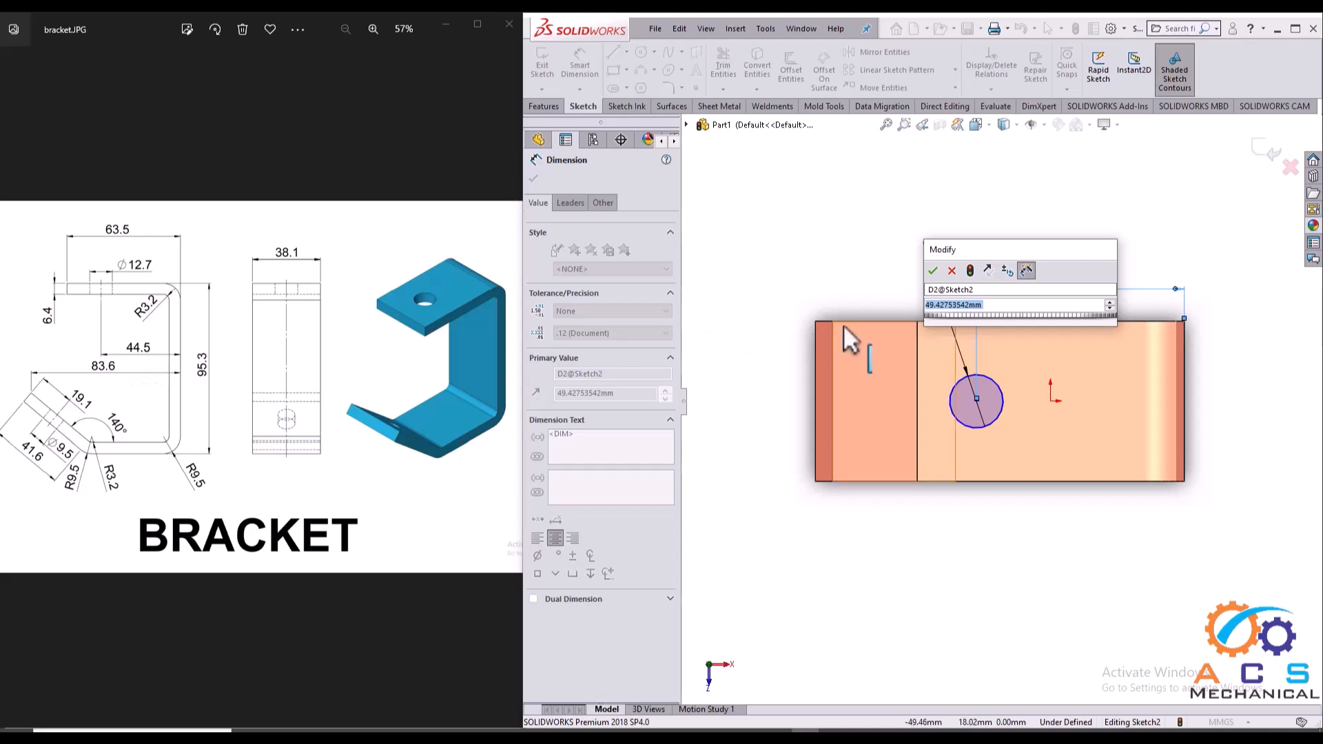
{"action": "type", "text": "44."}
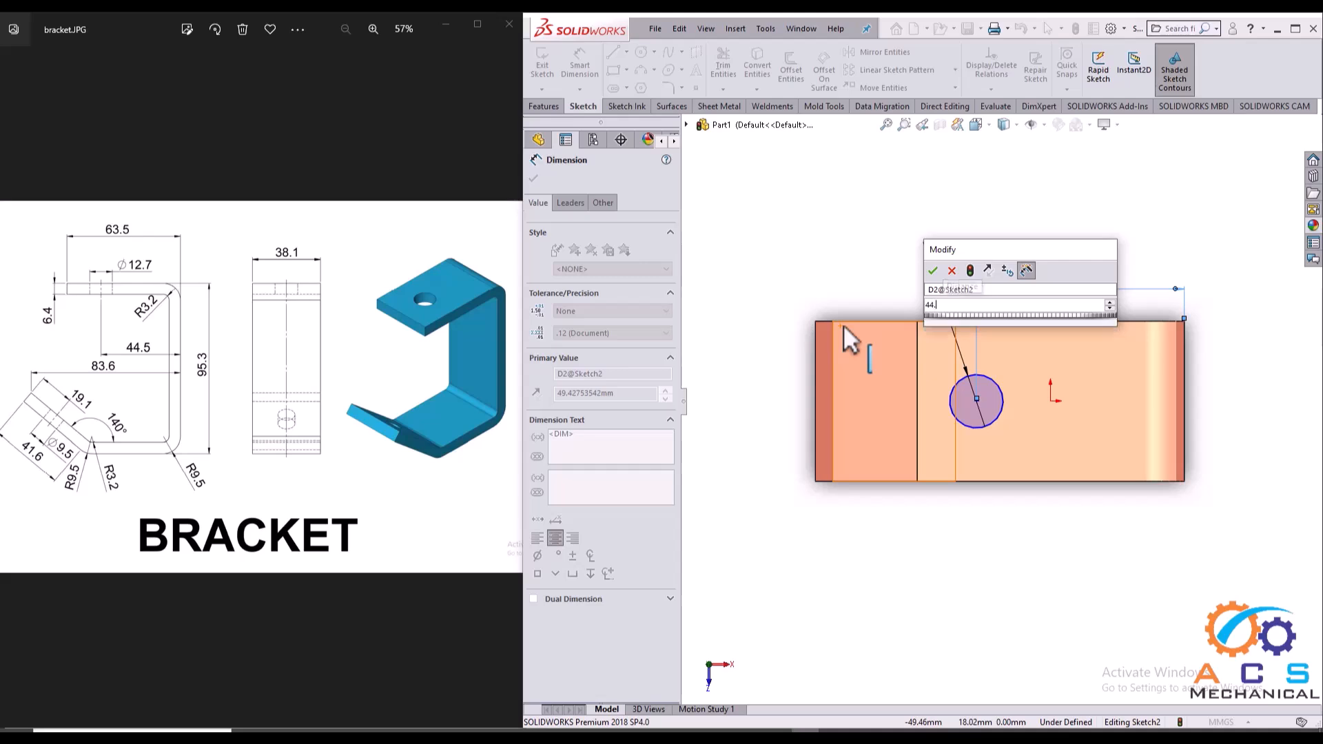
{"action": "type", "text": "5"}
{"action": "key", "text": "Return"}
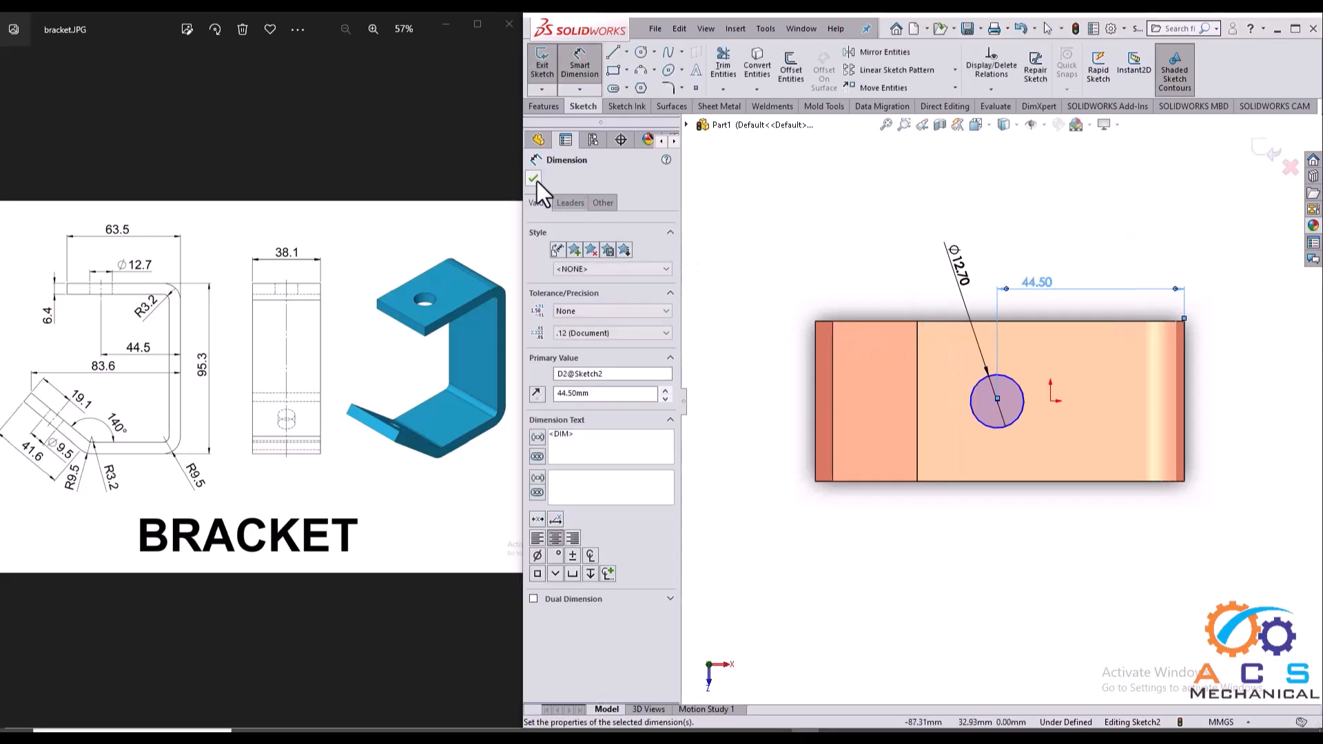
{"action": "left_click", "coordinate": [533, 178]}
- Add a horizontal relation between the circle's centre and the origin, and exit the hole sketch
{"action": "scroll", "coordinate": [998, 354], "scroll_direction": "down", "scroll_amount": 1}
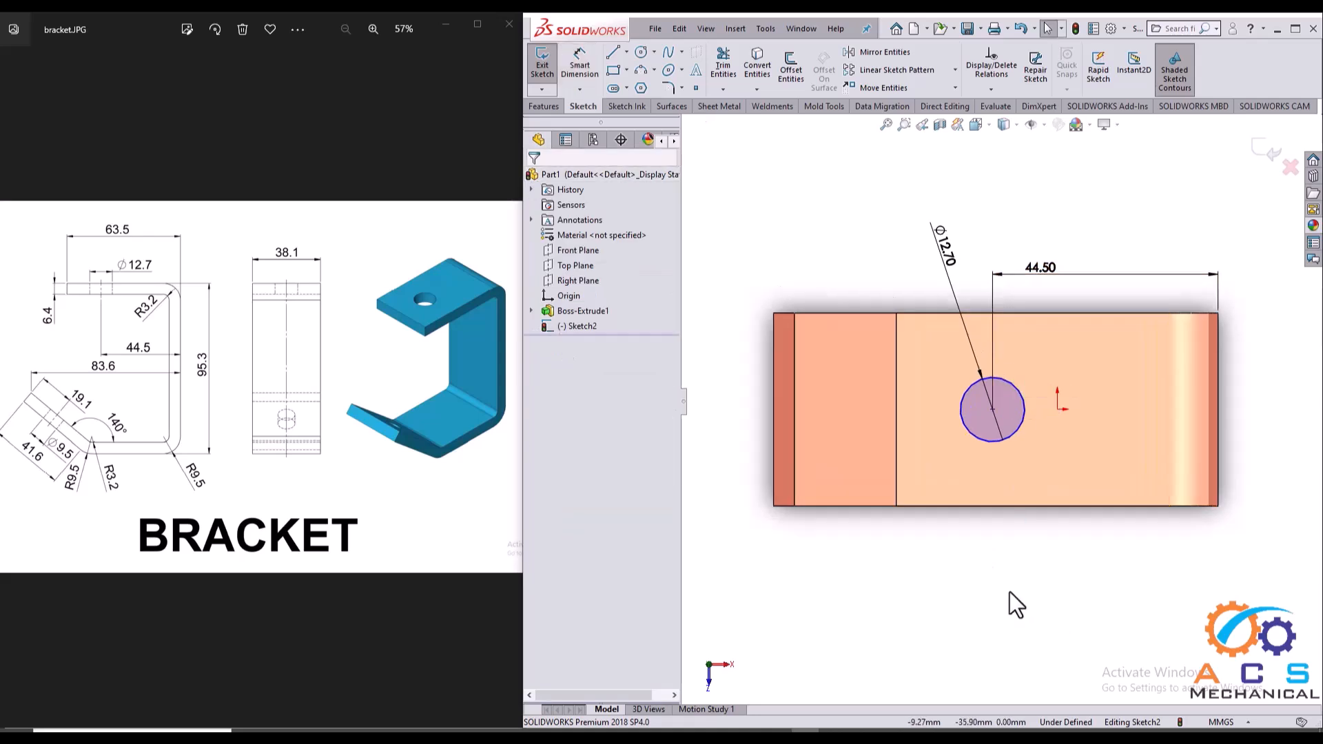
{"action": "left_click", "coordinate": [994, 410]}
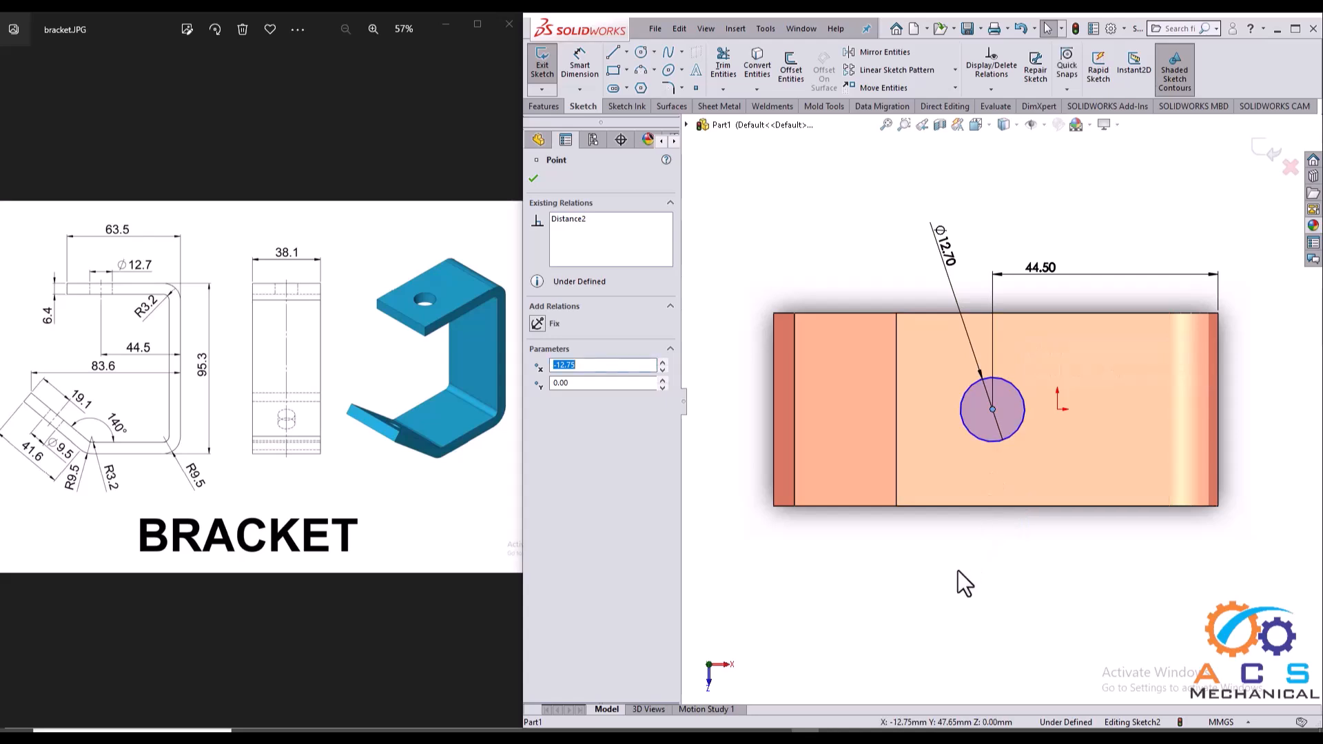
{"action": "left_click", "coordinate": [1056, 411], "text": "ctrl"}
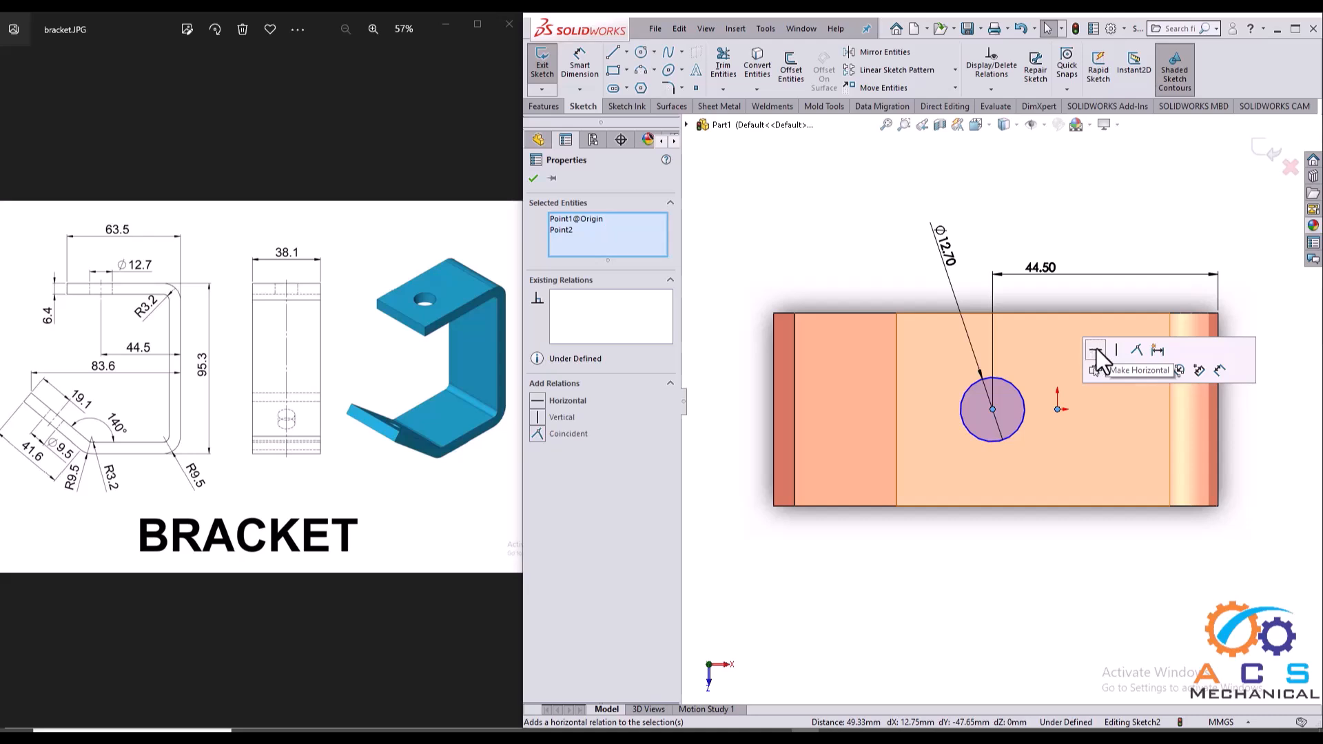
{"action": "left_click", "coordinate": [1096, 350]}
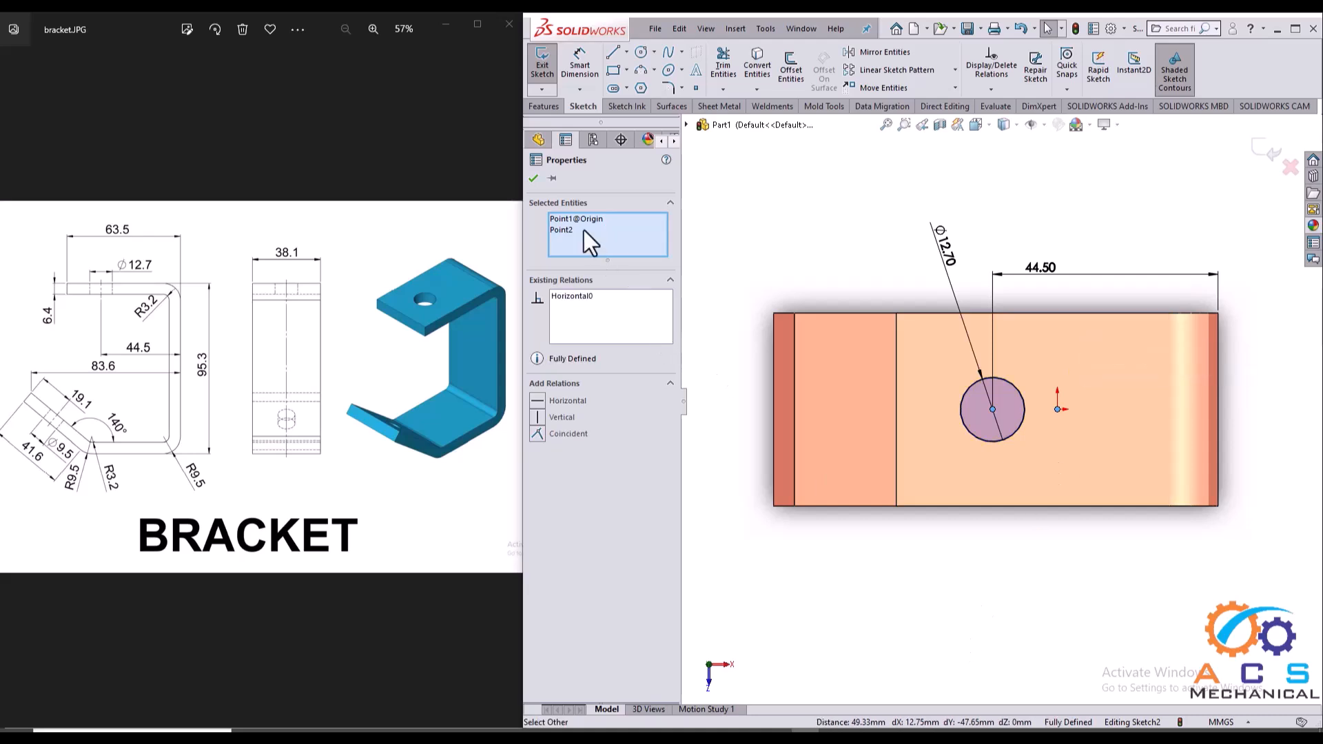
{"action": "left_click", "coordinate": [533, 180]}
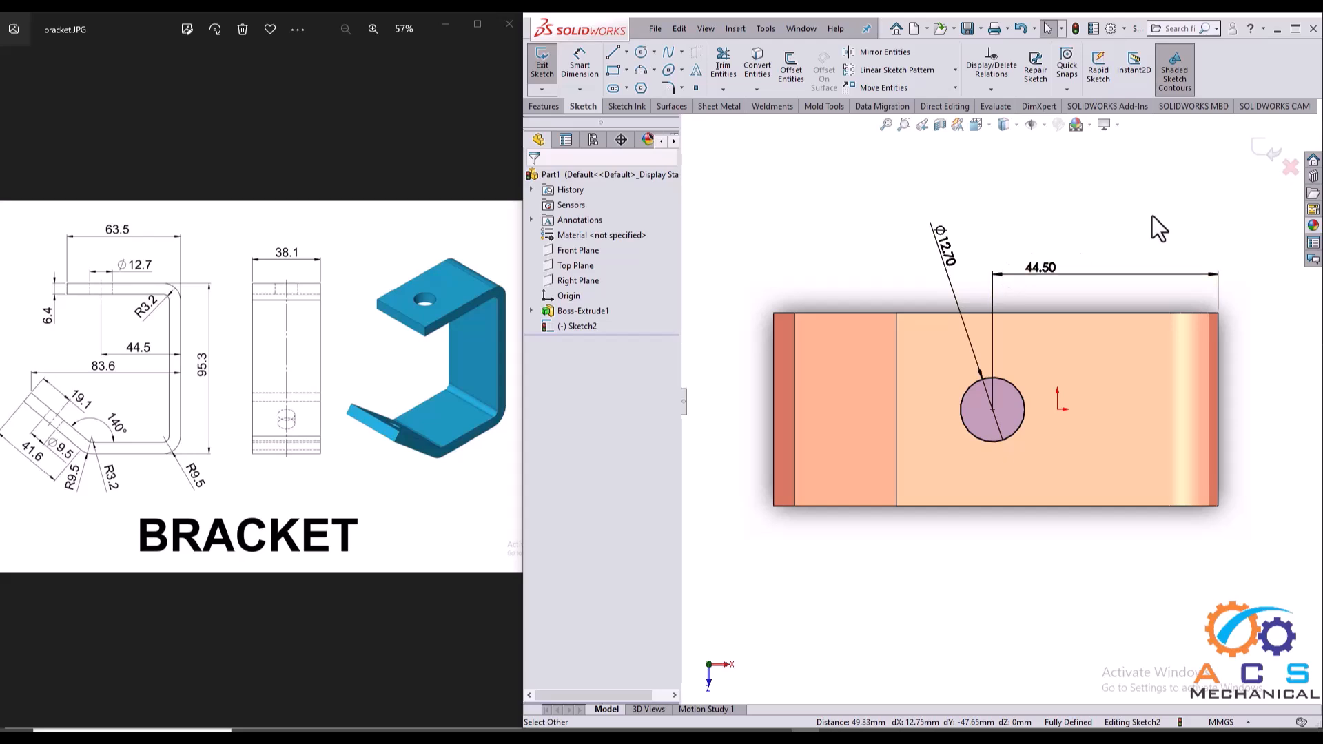
{"action": "left_click", "coordinate": [1263, 152]}
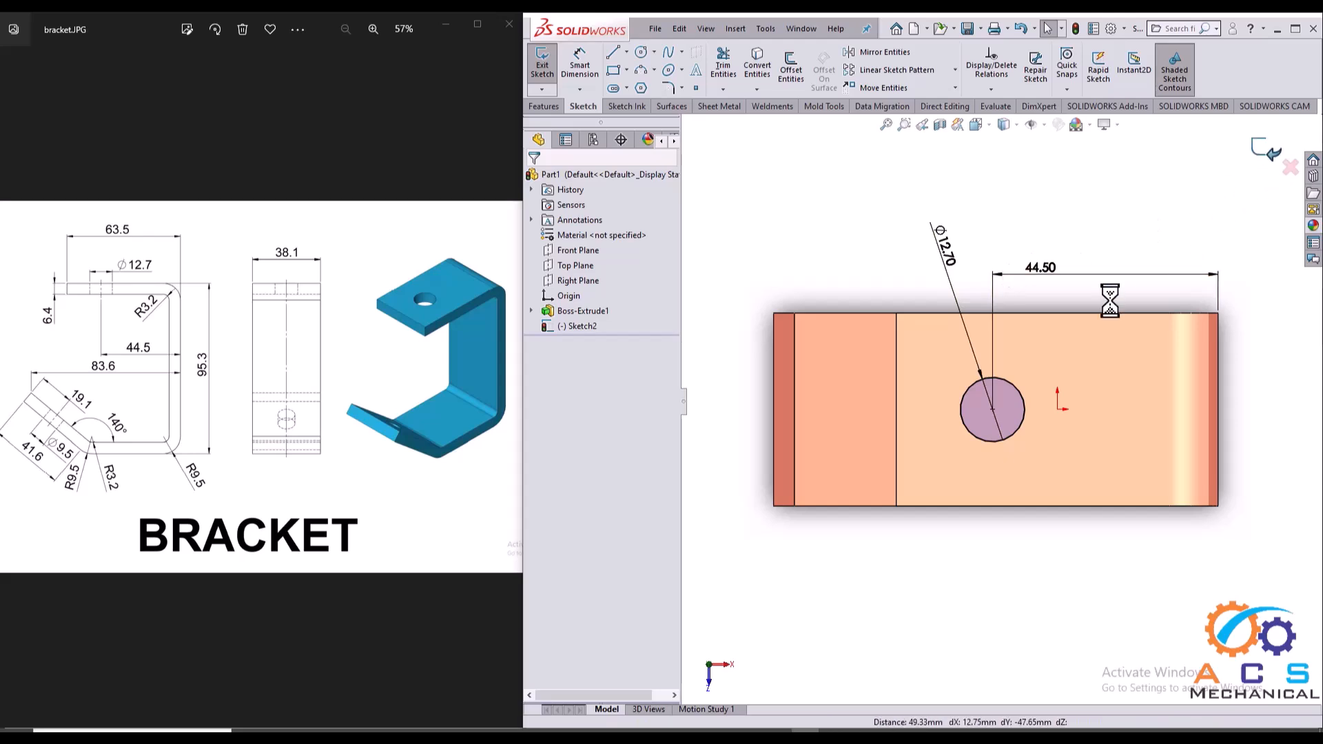
- Cut-extrude the 12.7 mm circle through the upper arm with a Blind depth of 19.1 mm
{"action": "middle_click_drag", "start_coordinate": [945, 409], "coordinate": [934, 296]}
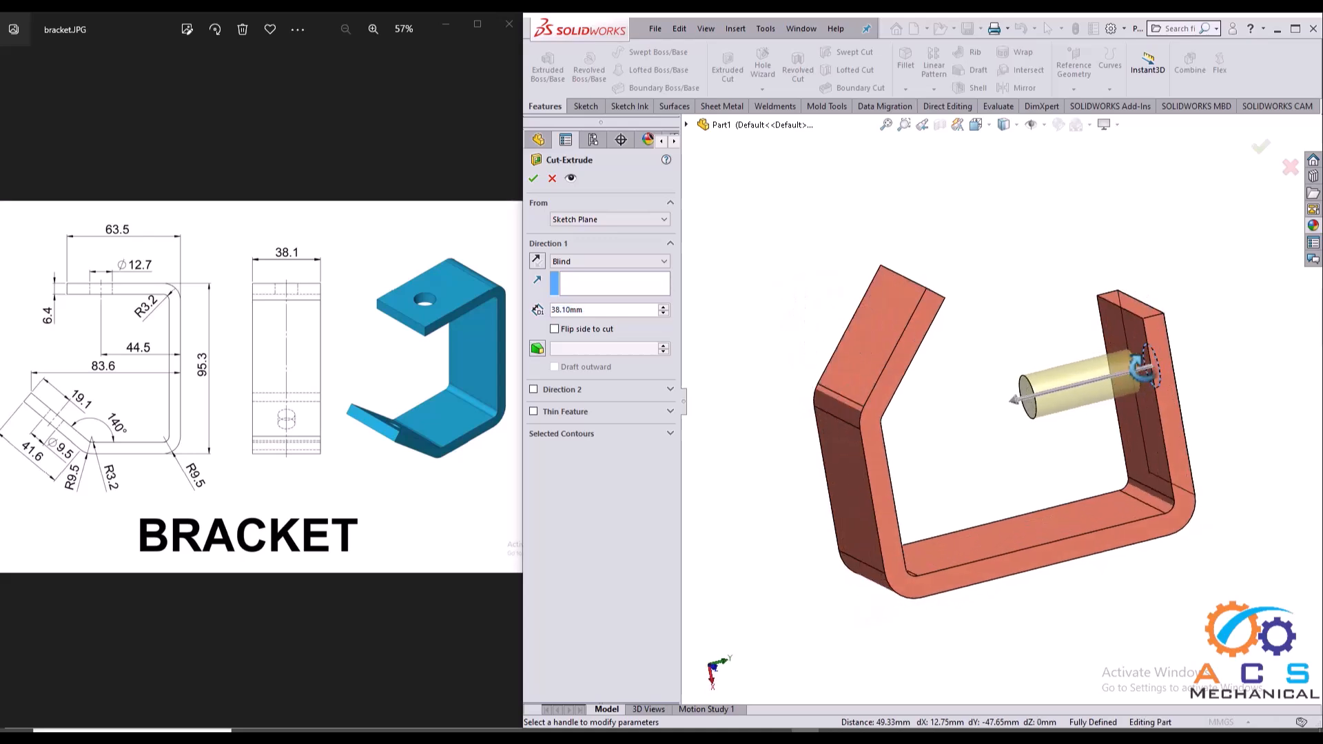
{"action": "left_click_drag", "start_coordinate": [1018, 396], "coordinate": [1066, 431]}
{"action": "mouse_move", "coordinate": [1064, 418]}
{"action": "middle_mouse_down"}
{"action": "mouse_move", "coordinate": [1013, 431]}
{"action": "mouse_move", "coordinate": [1046, 436]}
{"action": "middle_mouse_up"}
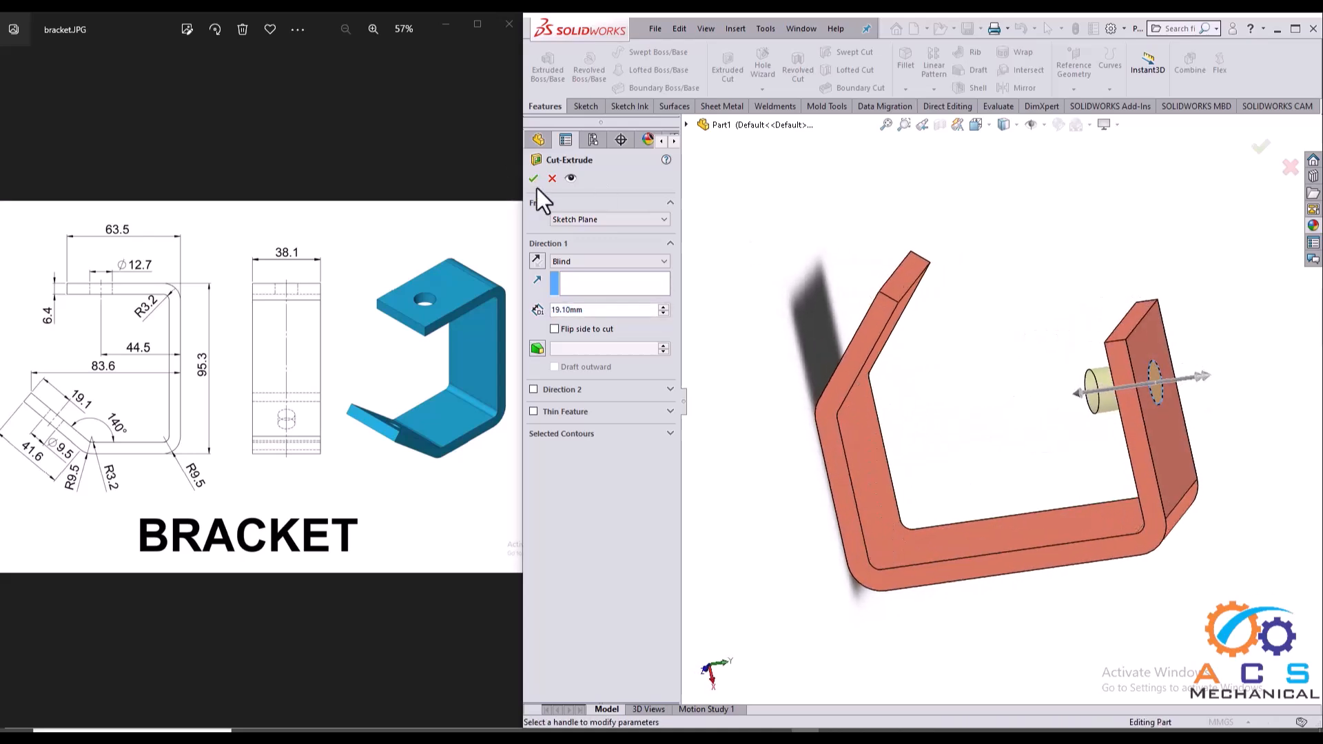
{"action": "left_click", "coordinate": [533, 178]}
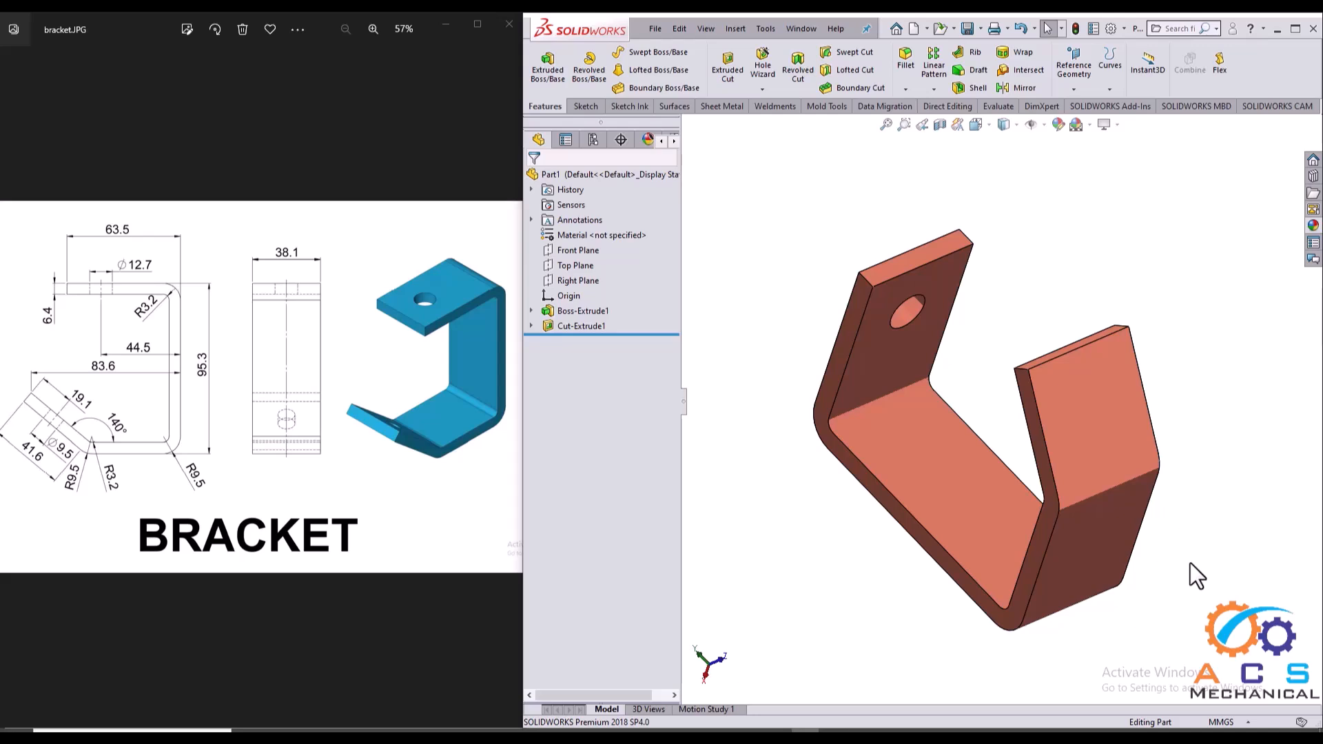
- Start a sketch on the angled arm's flat outer face and view it straight on
{"action": "left_click", "coordinate": [1099, 430]}
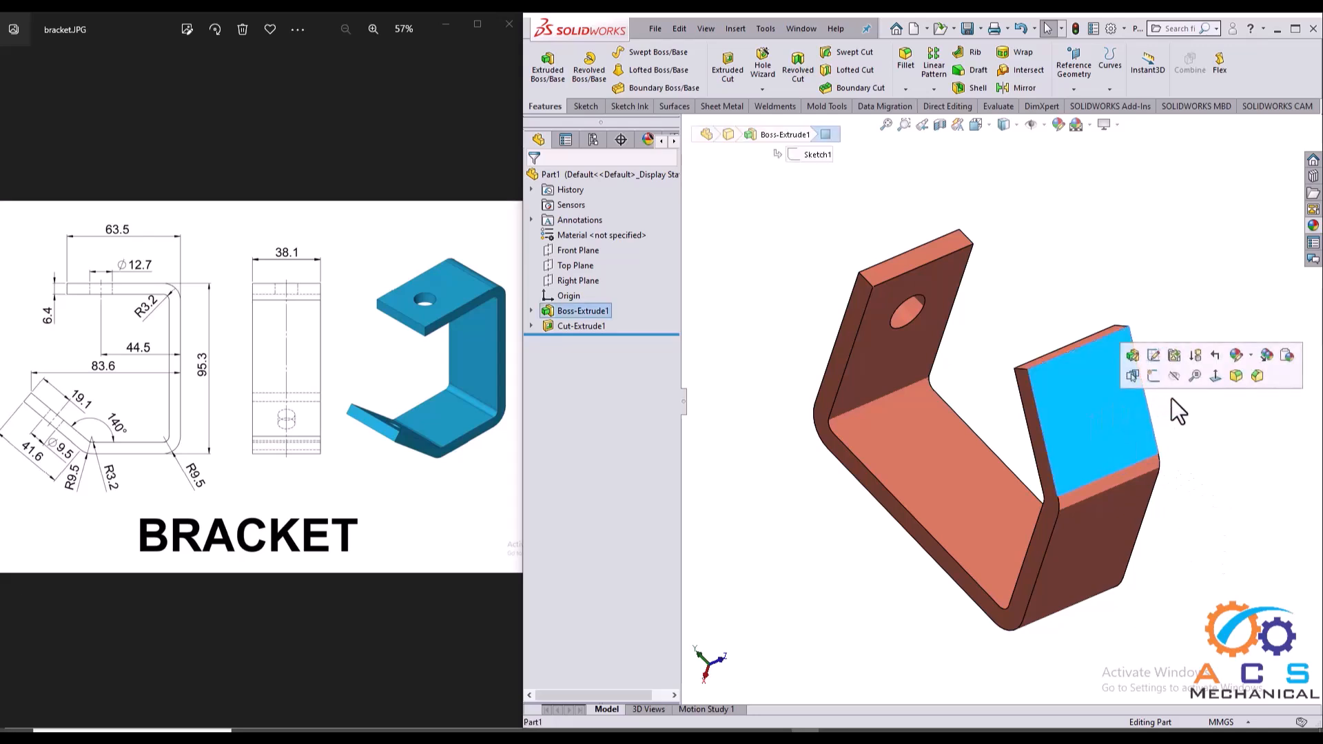
{"action": "left_click", "coordinate": [1151, 381]}
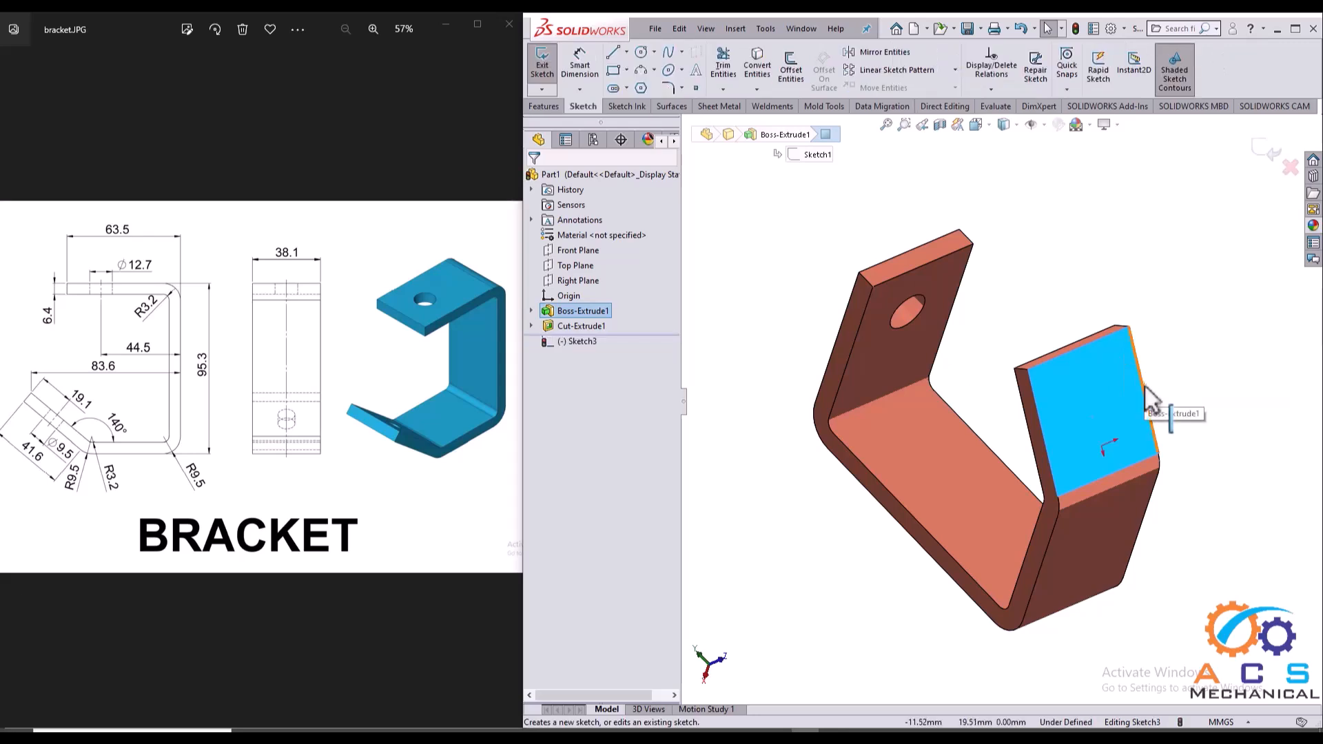
{"action": "key", "text": "space"}
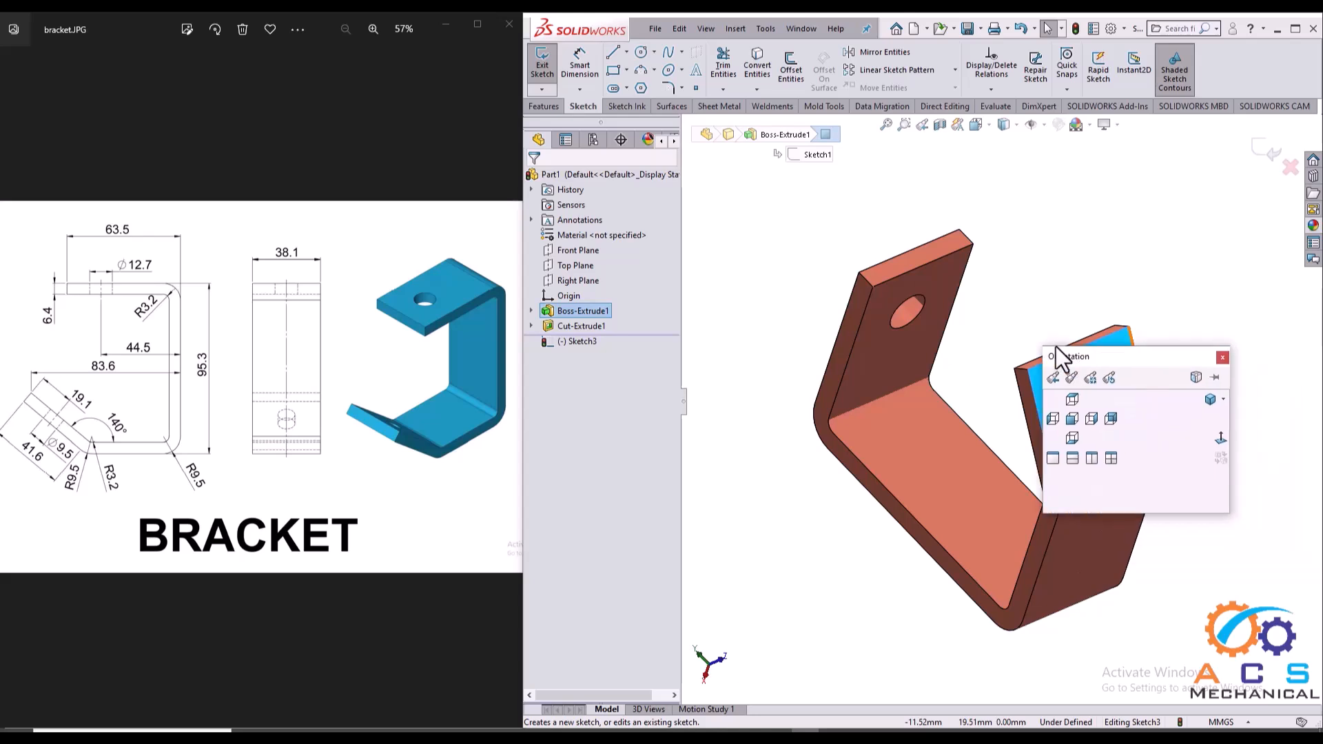
{"action": "left_click", "coordinate": [1047, 364]}
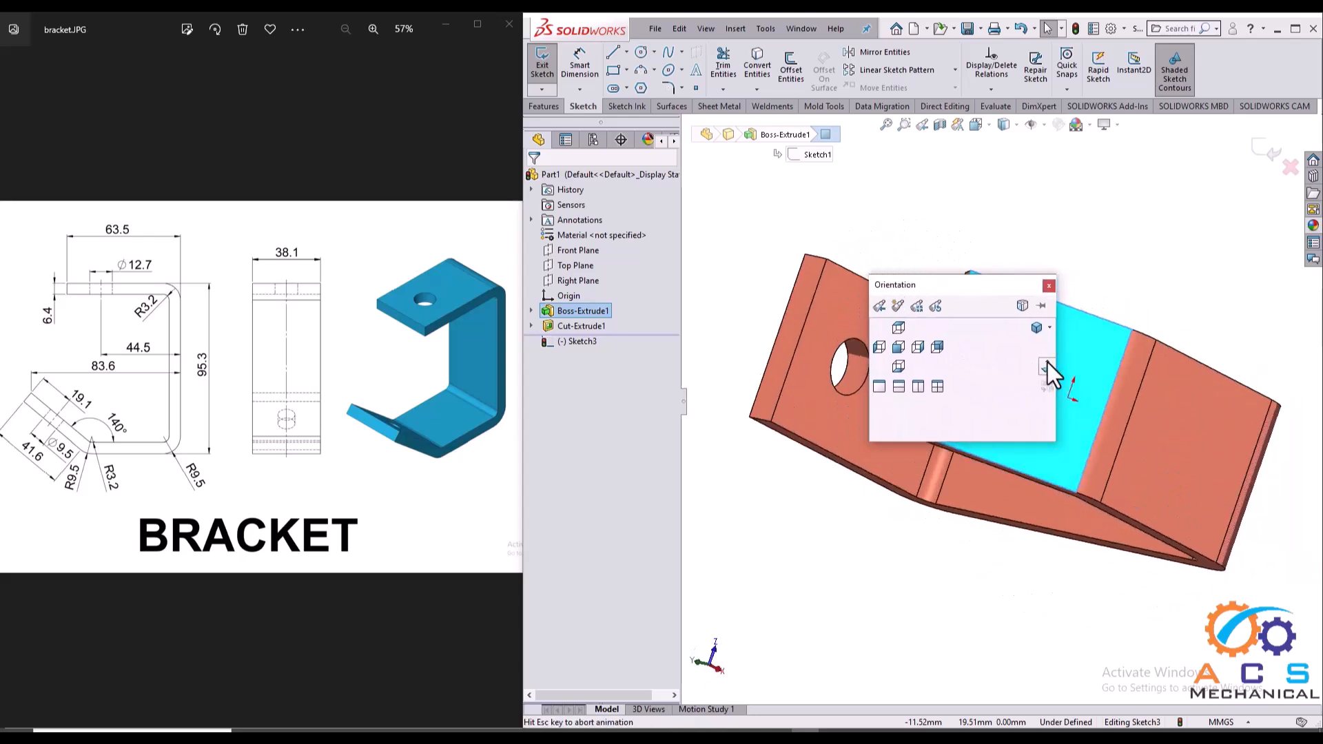
{"action": "left_click", "coordinate": [927, 575]}
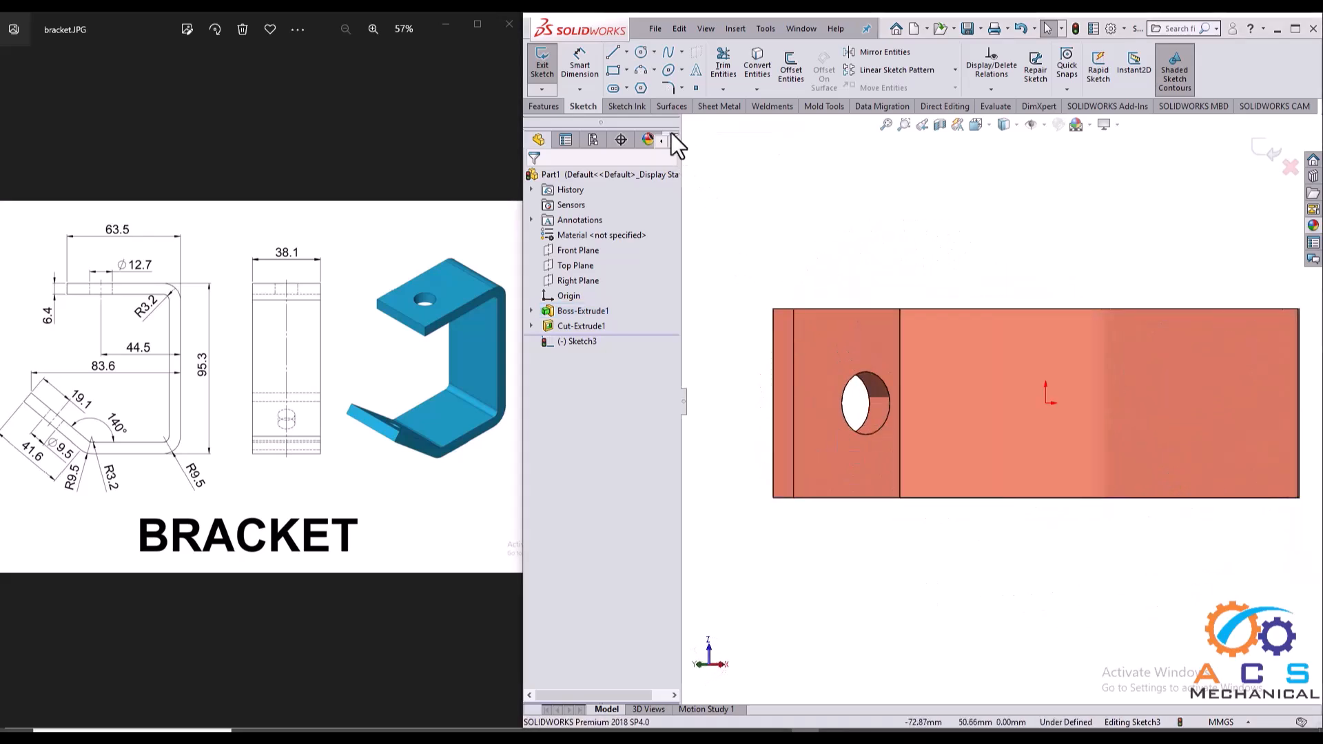
- Sketch a circle on the angled arm's face and set its diameter to 9.5 mm
{"action": "left_click", "coordinate": [639, 55]}
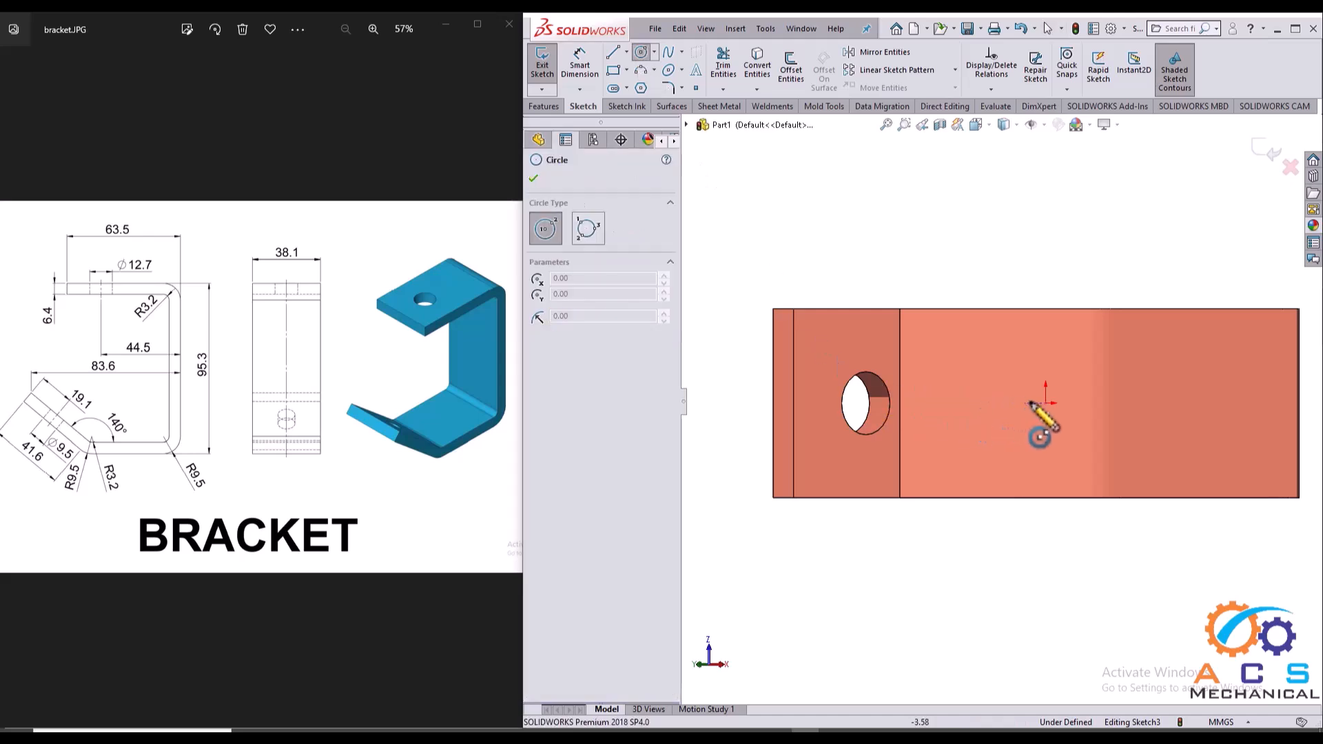
{"action": "left_click", "coordinate": [970, 404]}
{"action": "left_click", "coordinate": [987, 417]}
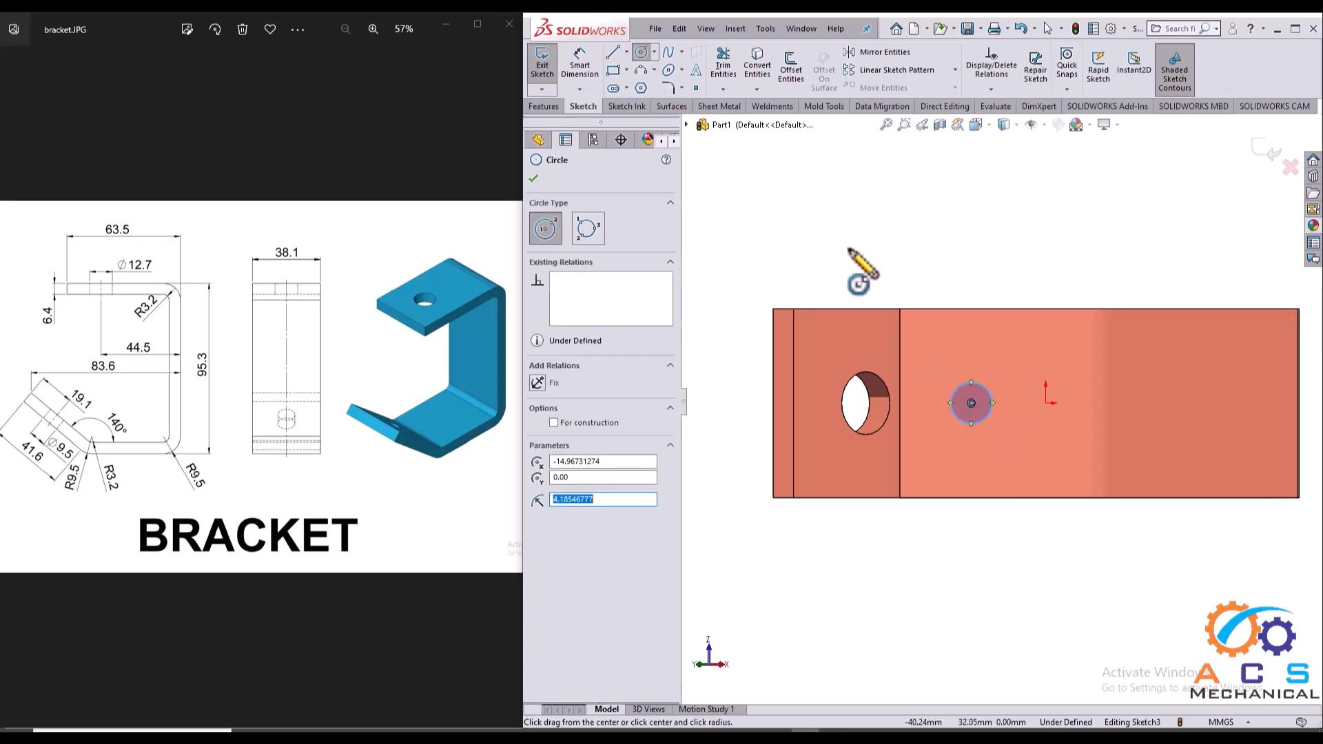
{"action": "left_click", "coordinate": [574, 69]}
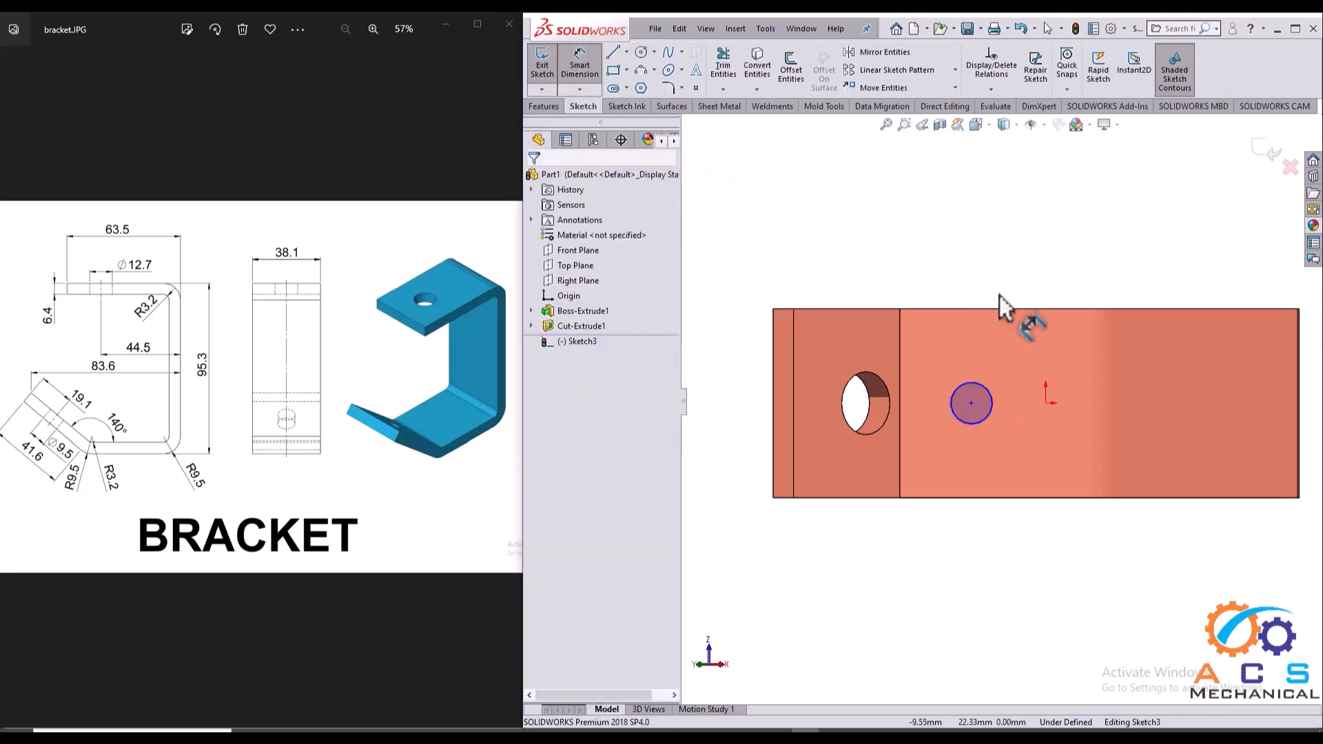
{"action": "left_click", "coordinate": [962, 381]}
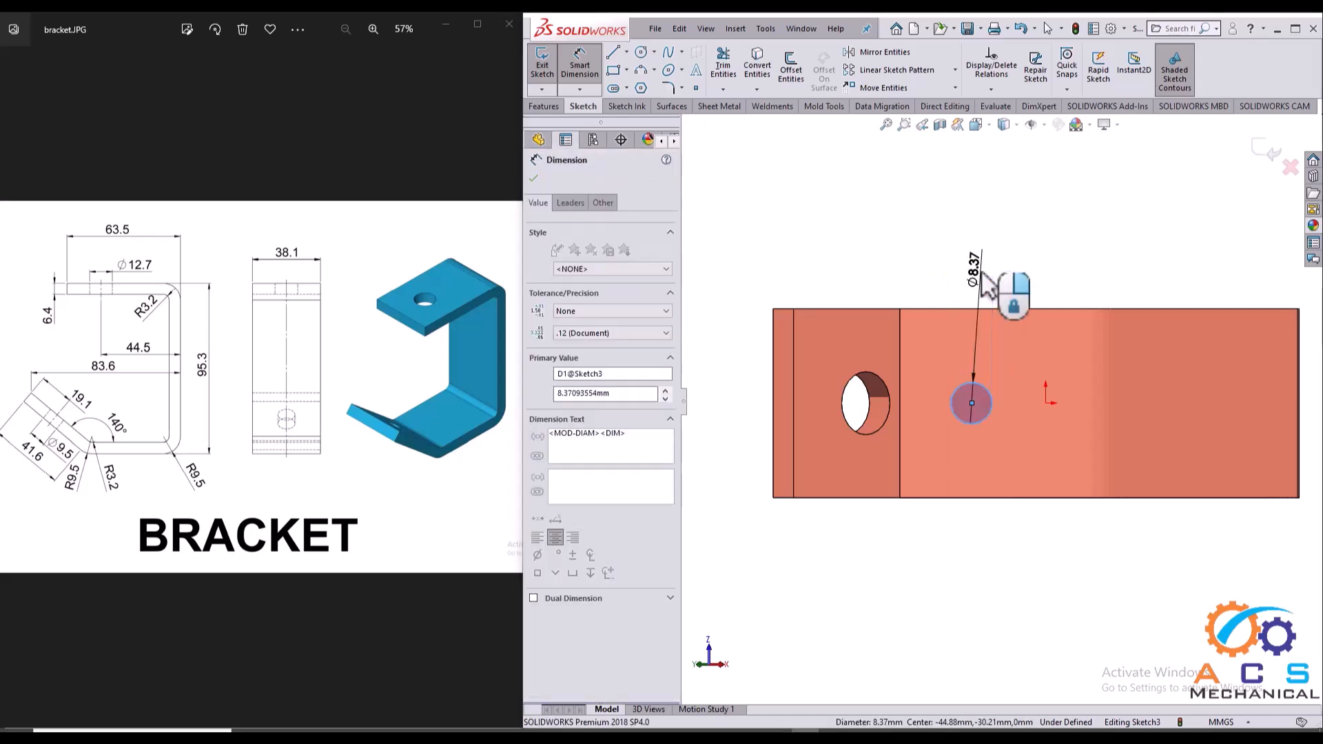
{"action": "left_click", "coordinate": [990, 281]}
{"action": "type", "text": "9.5"}
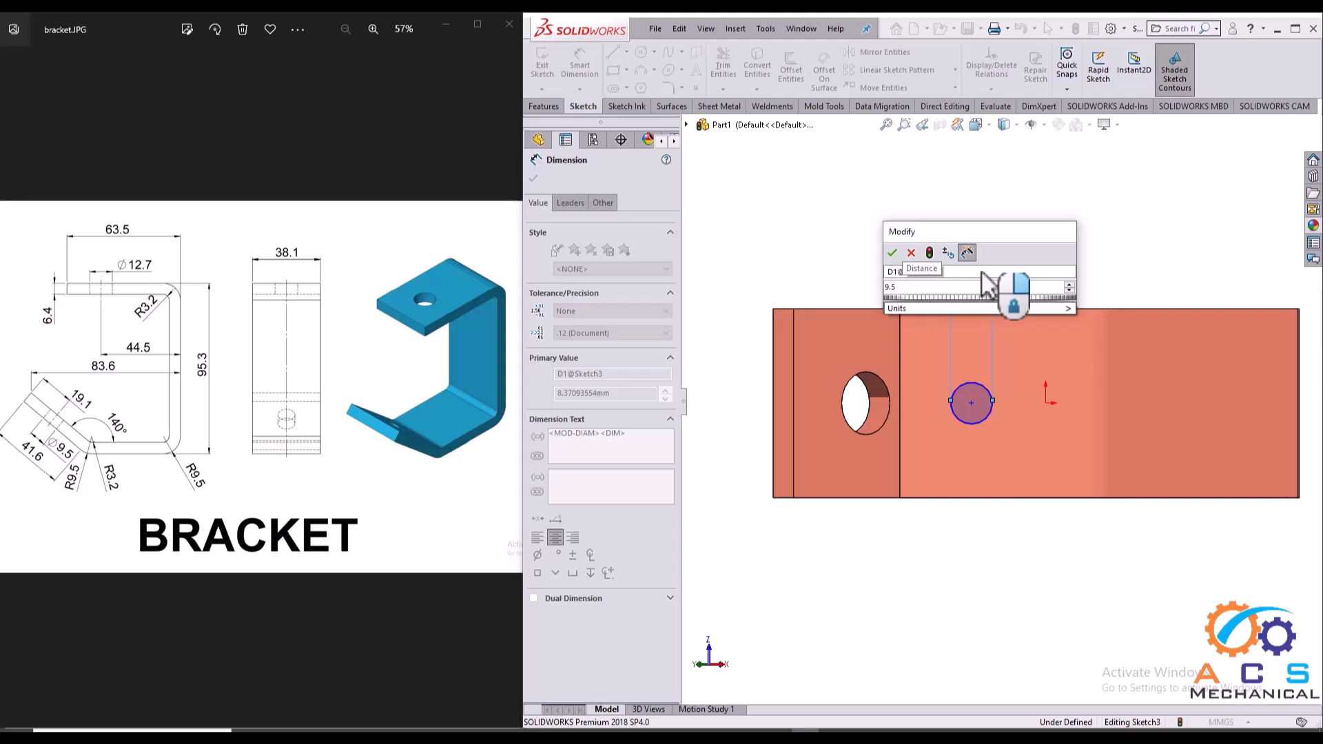
{"action": "key", "text": "Return"}
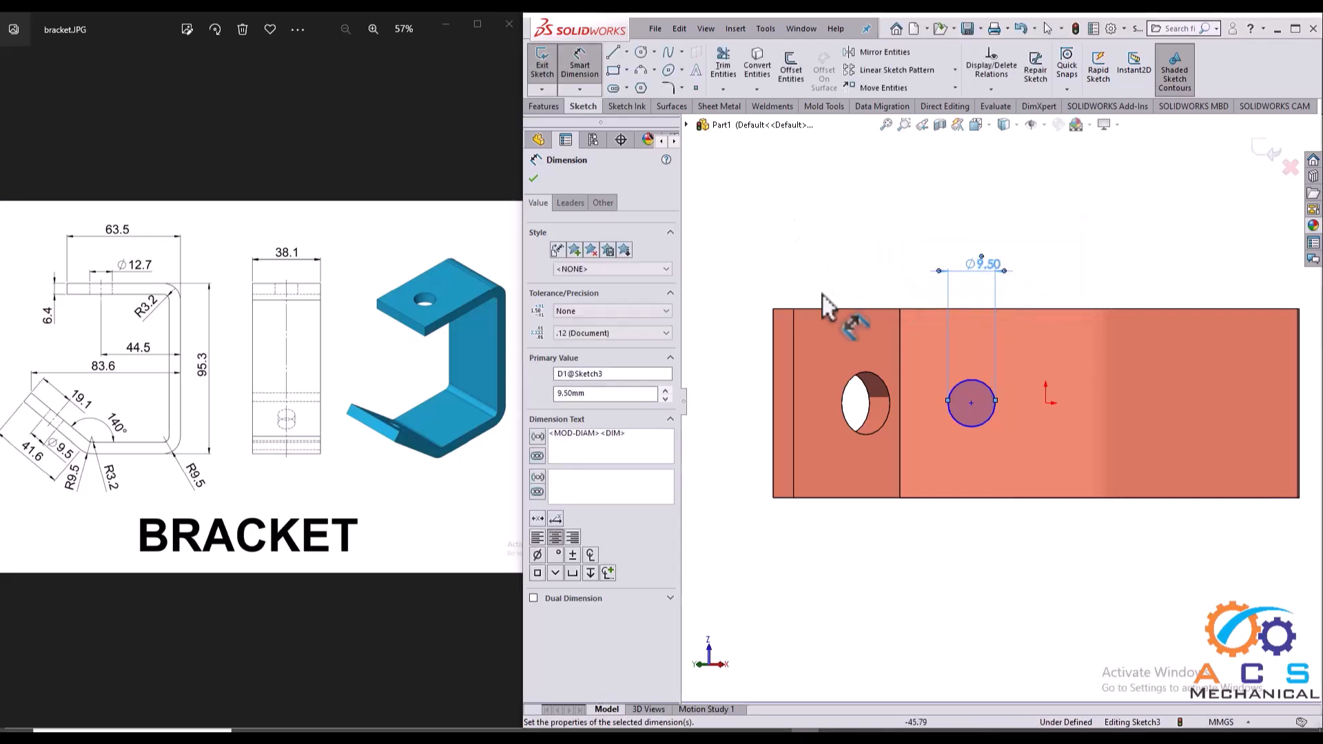
- Dimension the 9.5 mm circle's centre 19.1 mm from the angled arm's free end edge
{"action": "left_click", "coordinate": [900, 358]}
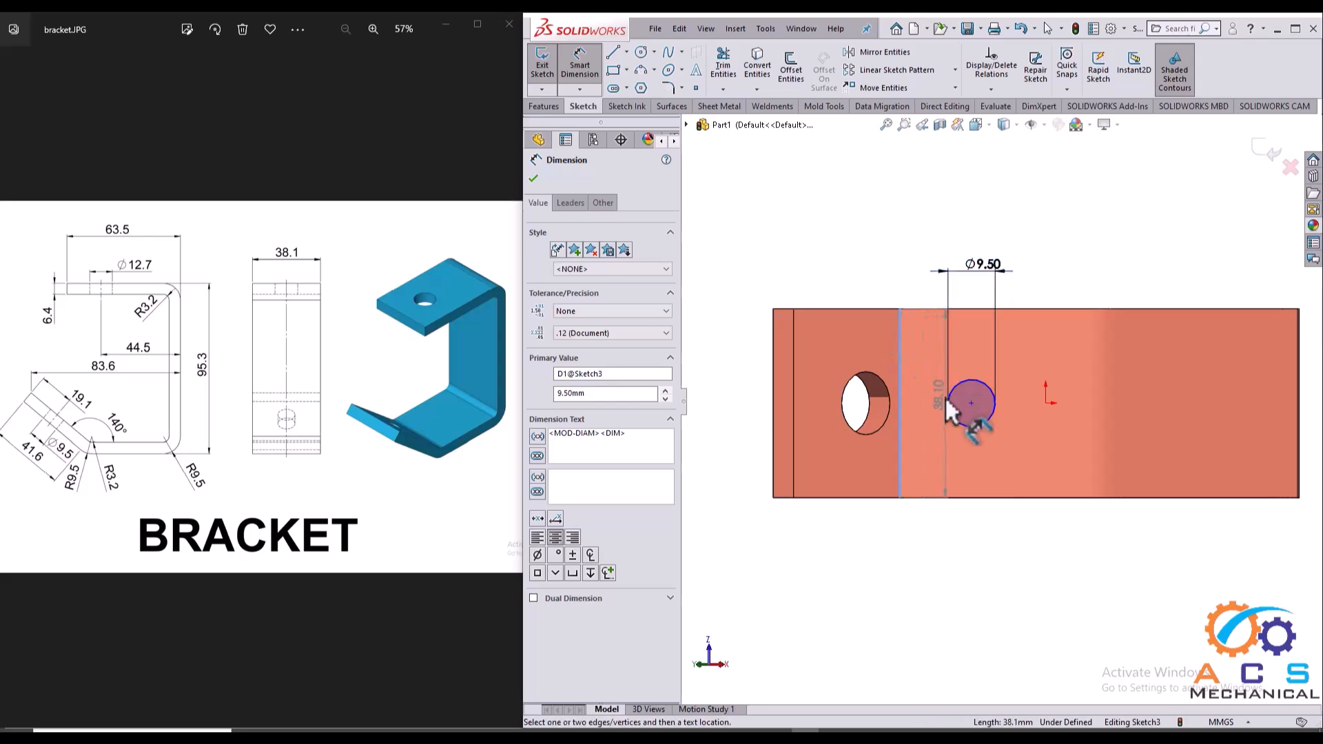
{"action": "left_click", "coordinate": [970, 403]}
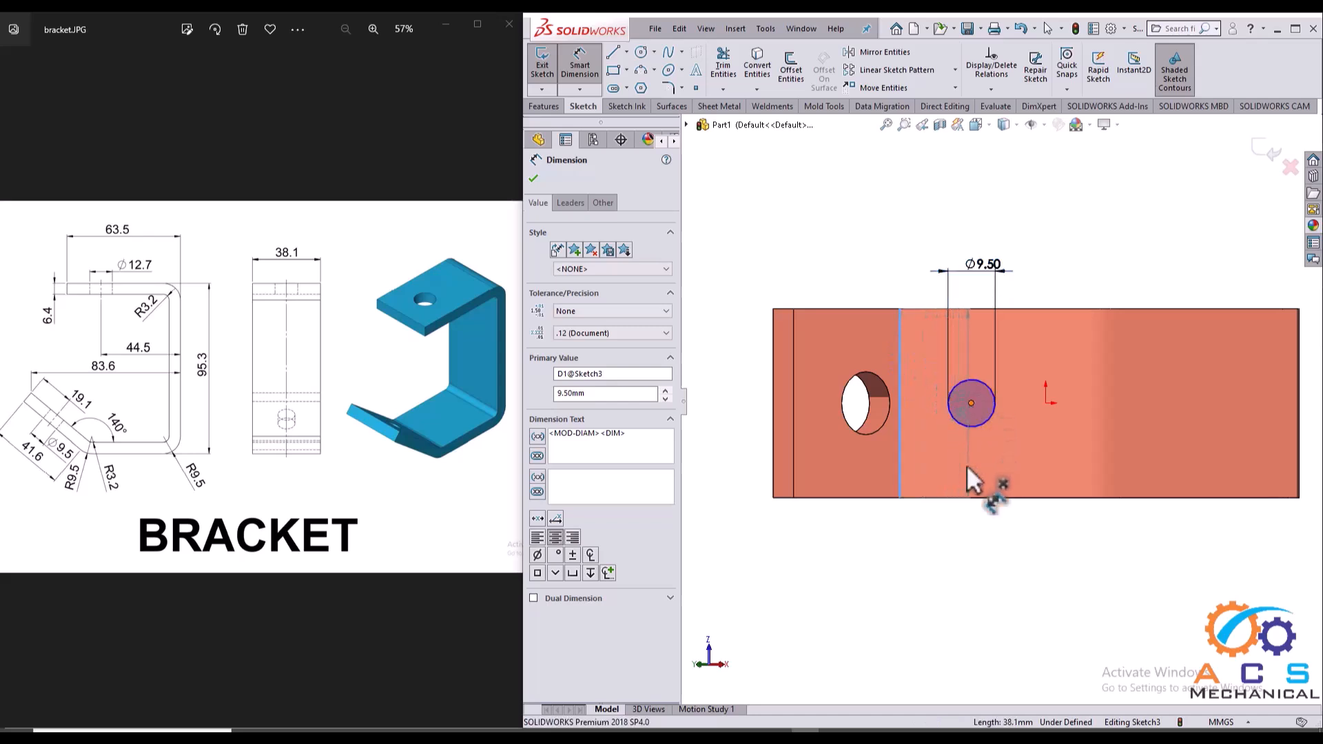
{"action": "left_click", "coordinate": [936, 544]}
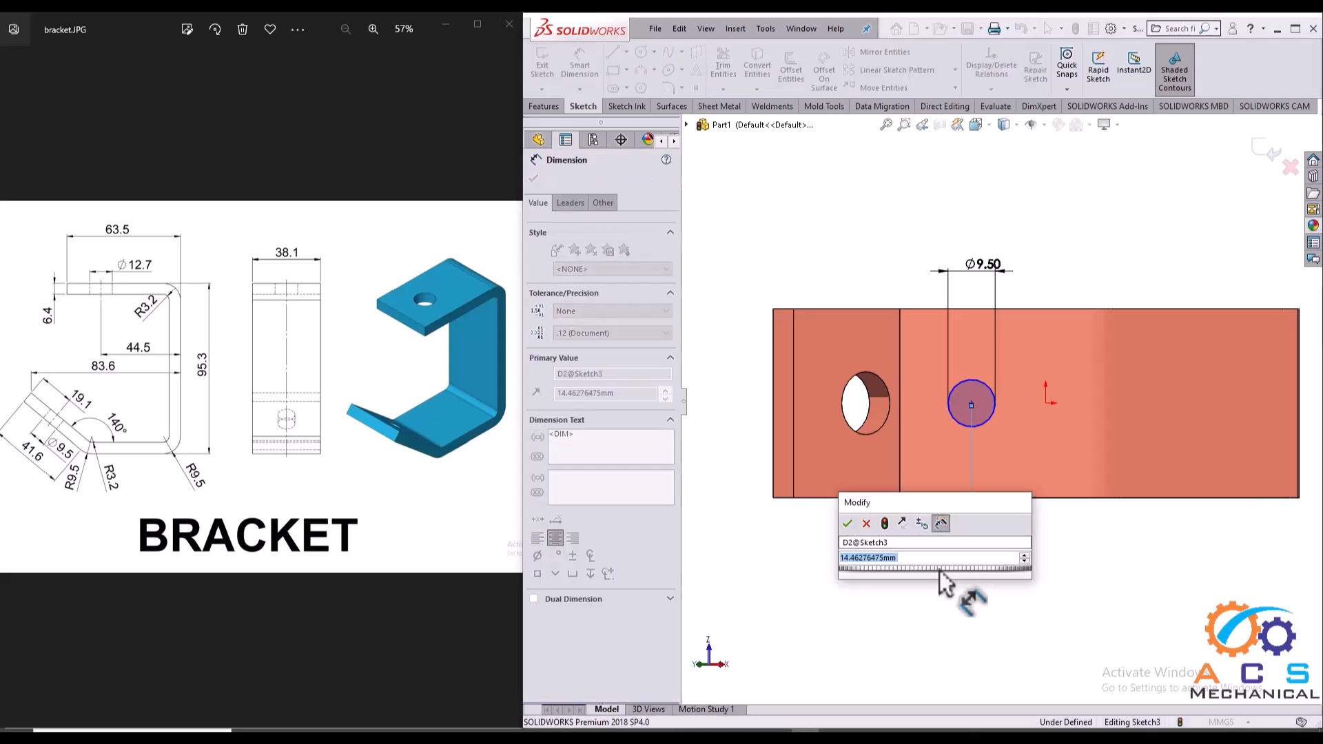
{"action": "type", "text": "19."}
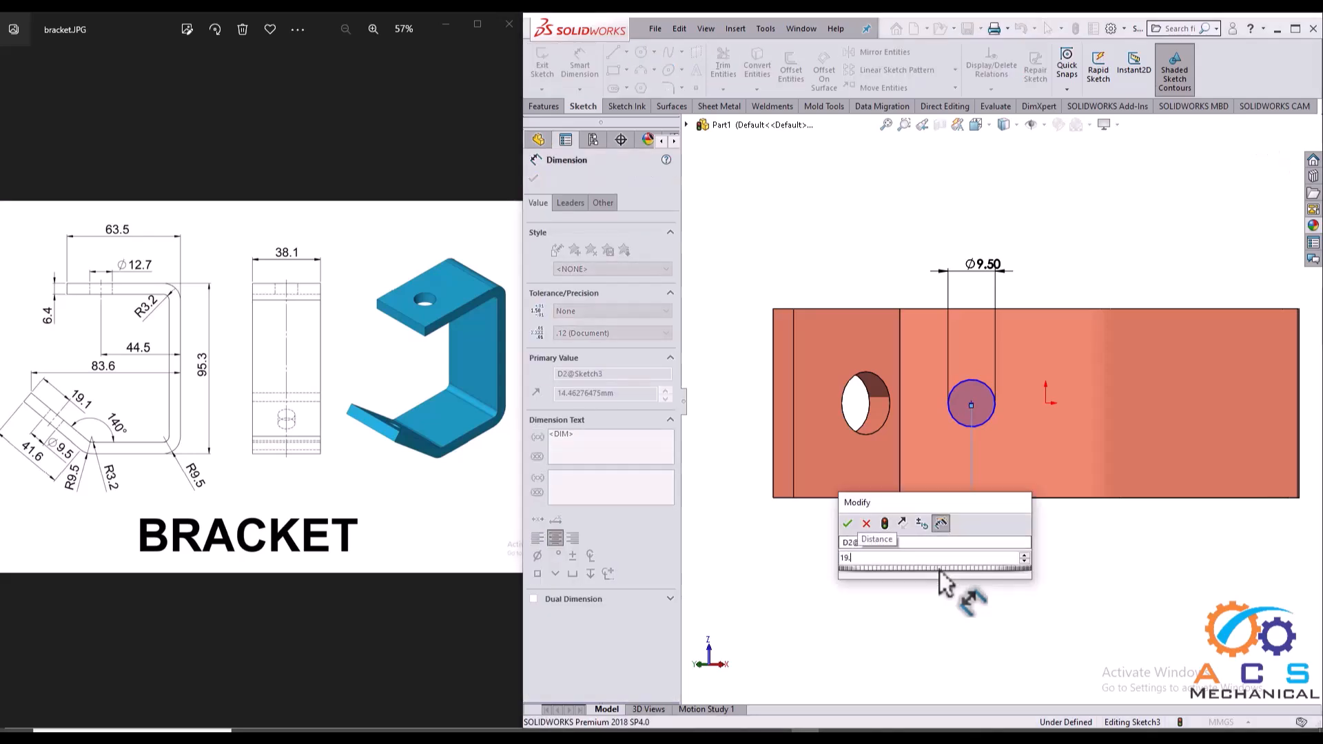
{"action": "type", "text": "1"}
{"action": "key", "text": "Return"}
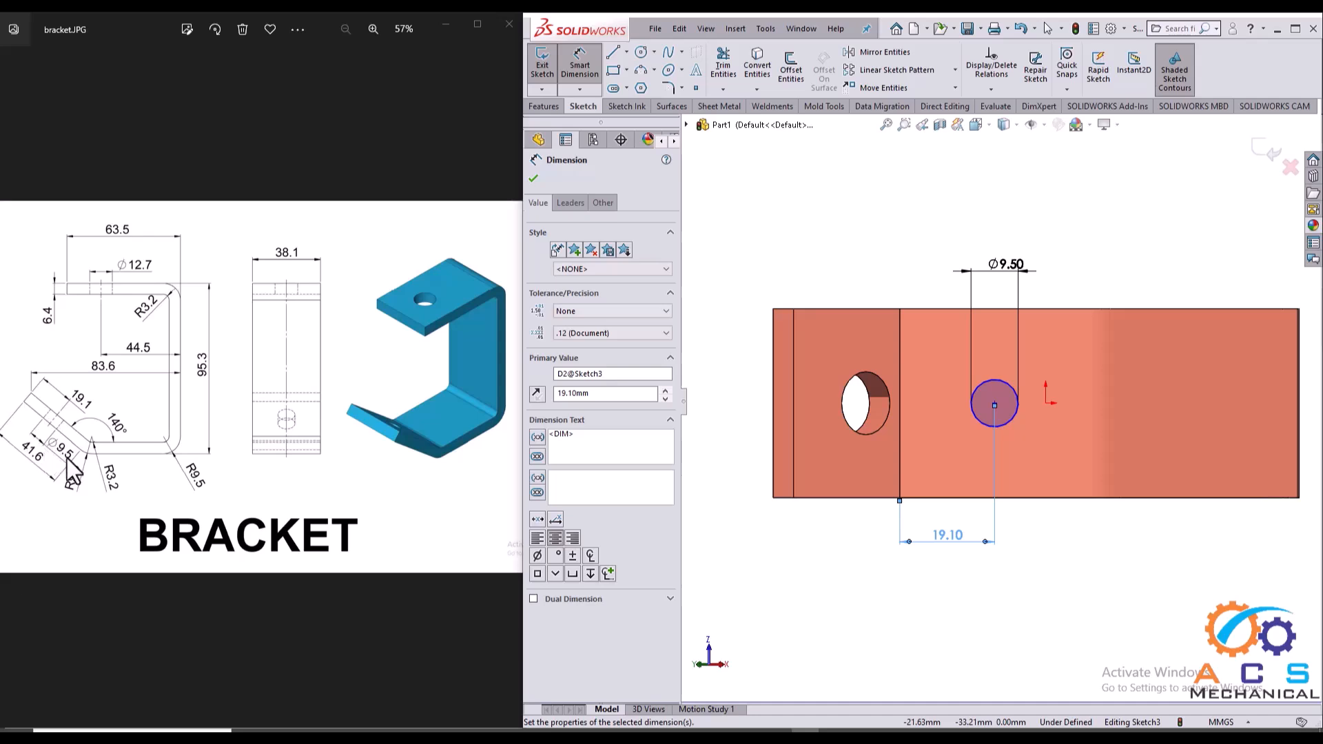
{"action": "right_click", "coordinate": [1110, 557]}
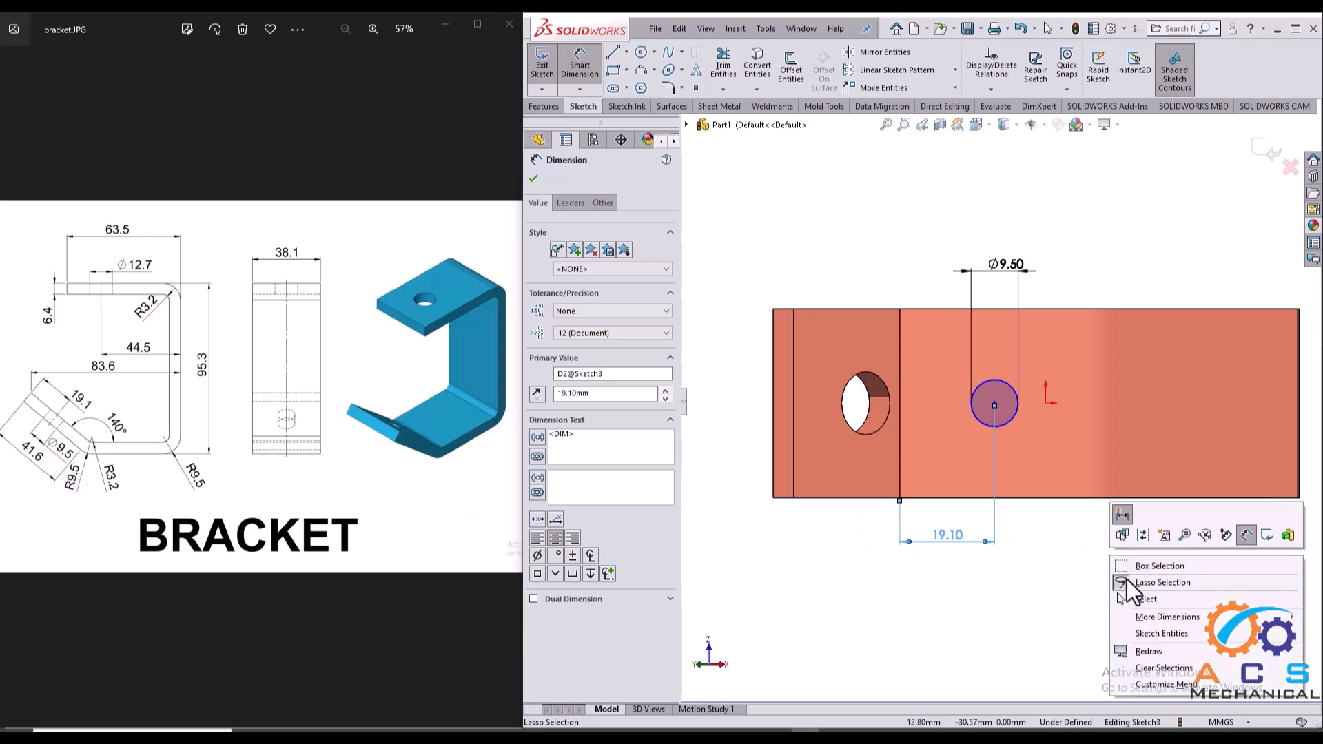
{"action": "left_click", "coordinate": [1127, 582]}
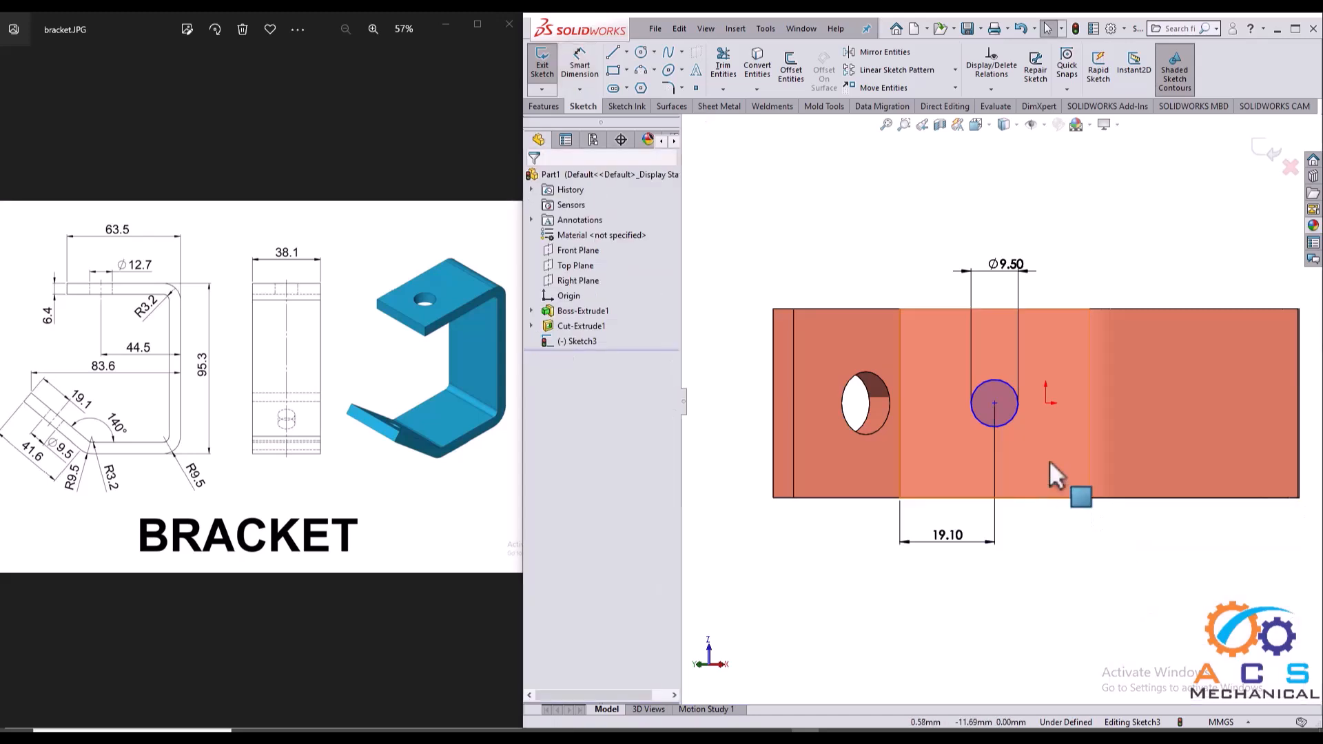
- Add a horizontal relation between the origin and the 9.5 mm circle's centre
{"action": "left_click", "coordinate": [1045, 405]}
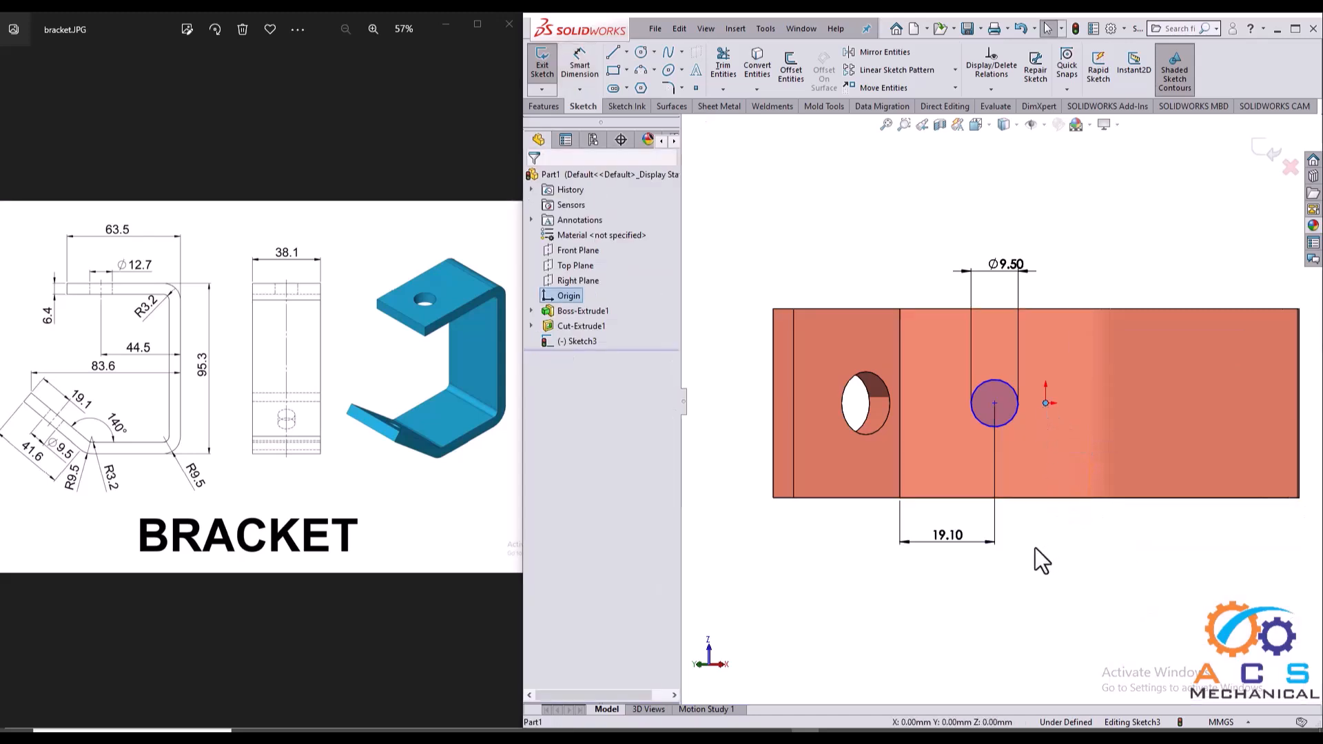
{"action": "left_click", "coordinate": [994, 403], "text": "ctrl"}
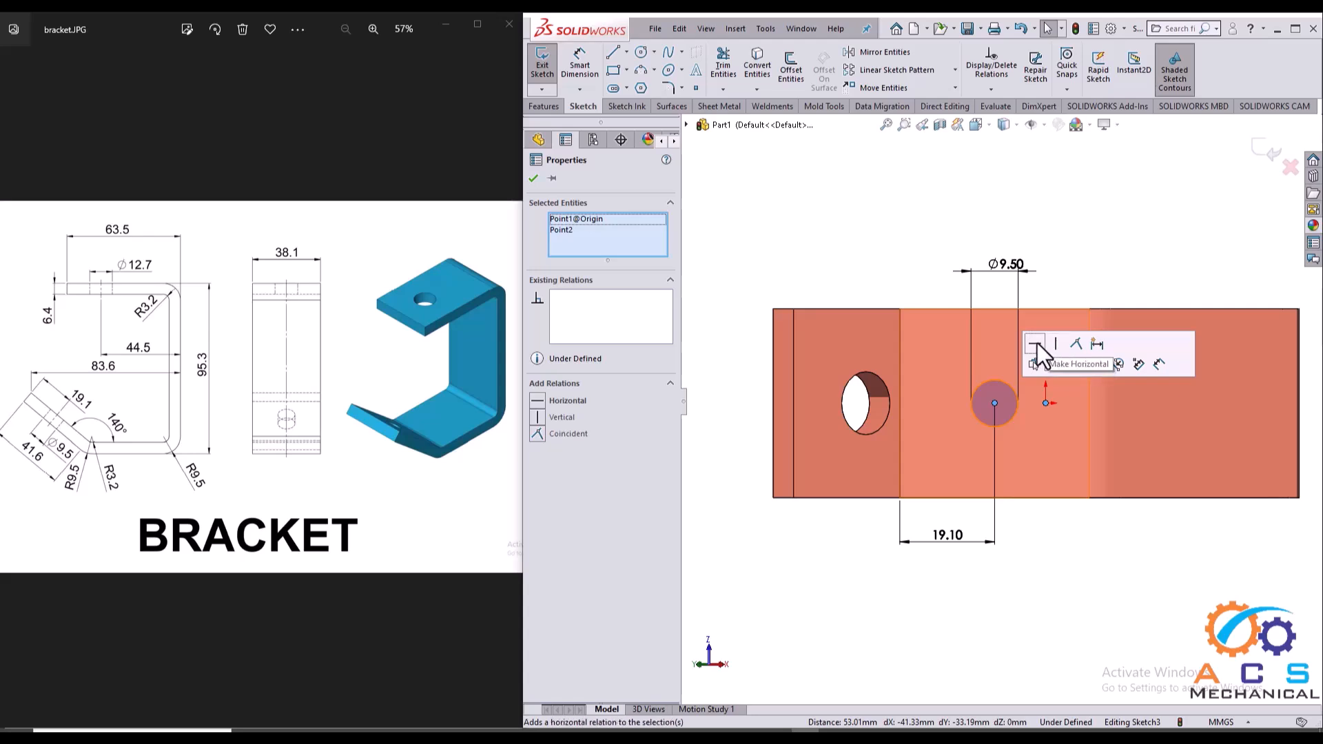
{"action": "left_click", "coordinate": [569, 402]}
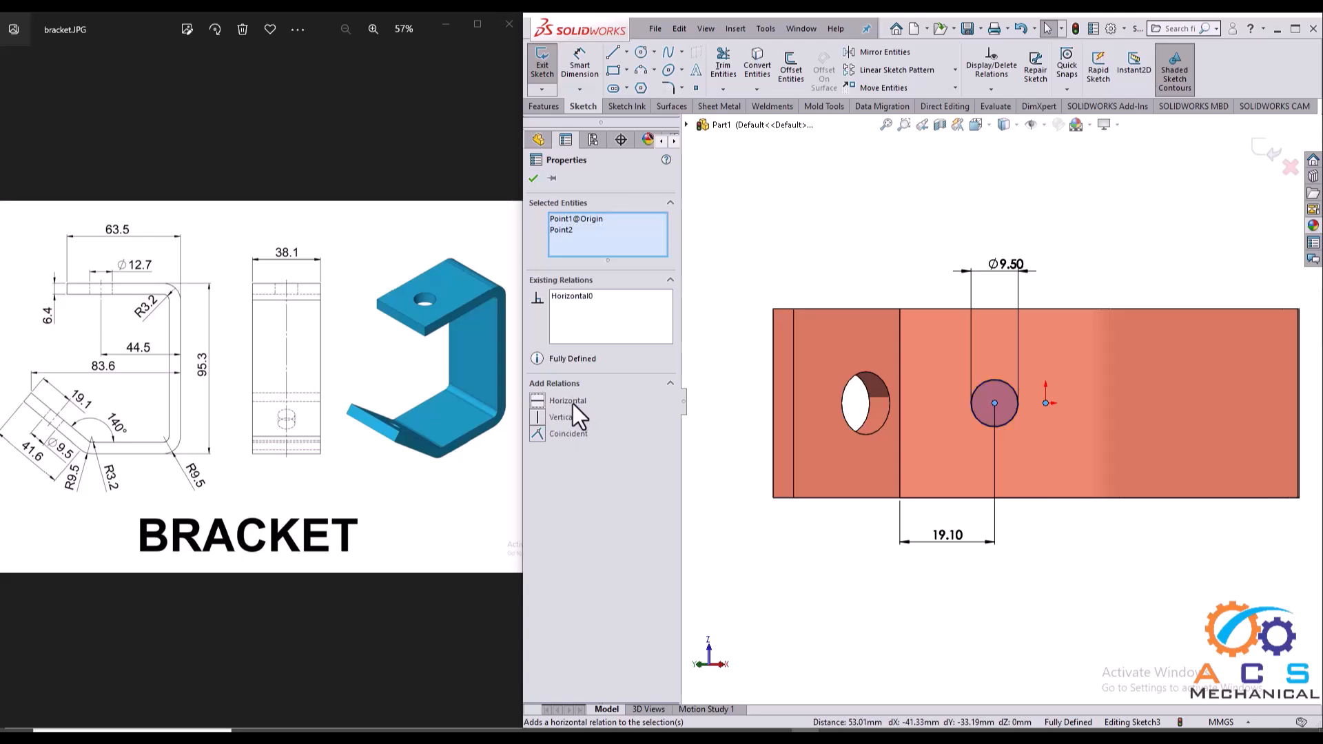
- Close the 9.5 mm hole sketch on the angled arm and start an Extruded Cut from it
{"action": "left_click", "coordinate": [532, 181]}
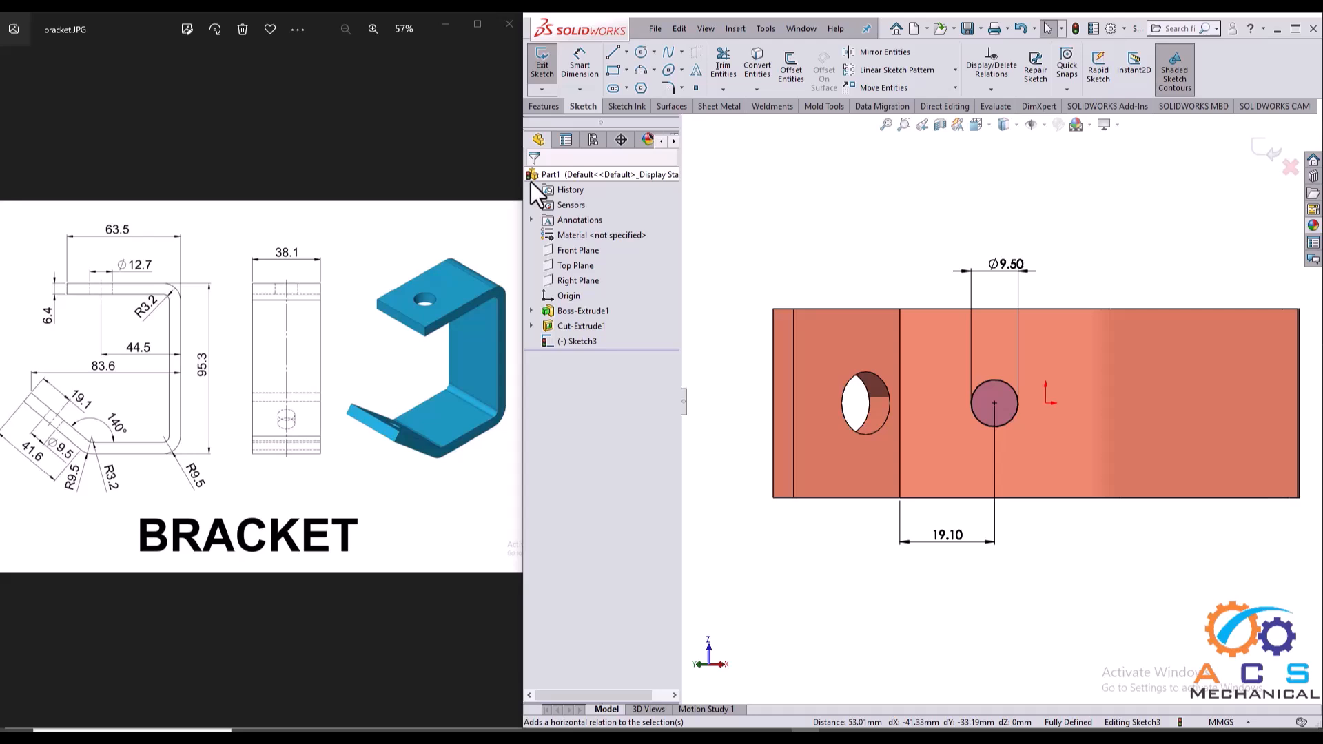
{"action": "left_click", "coordinate": [1261, 158]}
{"action": "mouse_move", "coordinate": [974, 472]}
{"action": "middle_mouse_down"}
{"action": "mouse_move", "coordinate": [1087, 384]}
{"action": "mouse_move", "coordinate": [946, 395]}
{"action": "middle_mouse_up"}
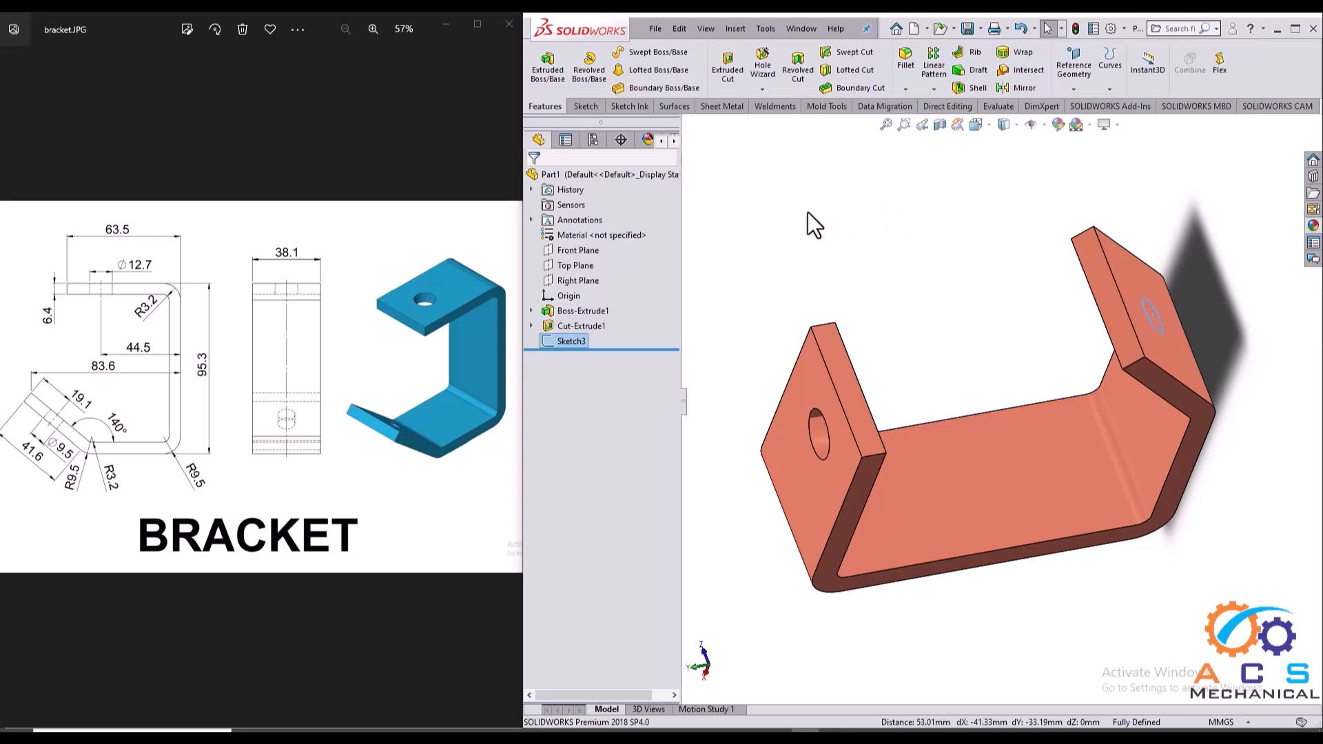
{"action": "left_click", "coordinate": [727, 66]}
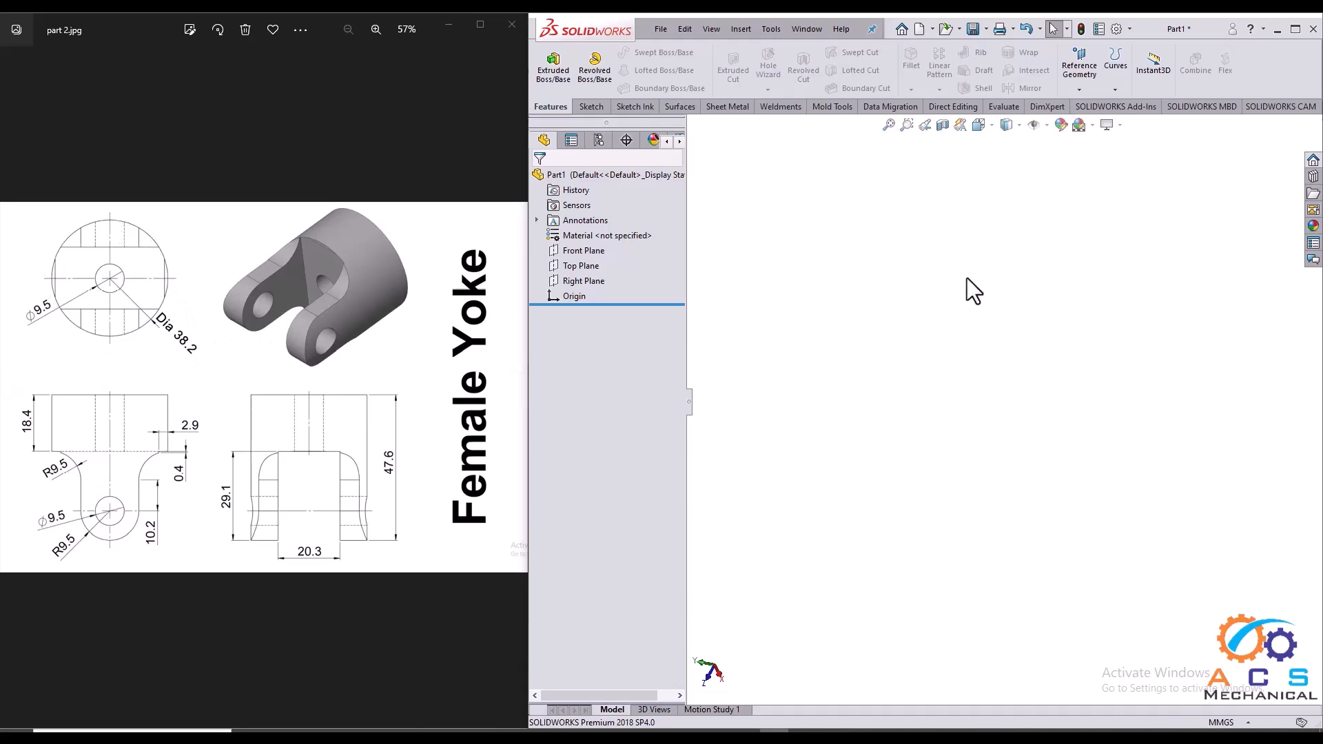
- Start a sketch on the Front Plane of the new part and draw a circle about 65 mm in diameter centred on the origin
{"action": "left_click", "coordinate": [580, 250]}
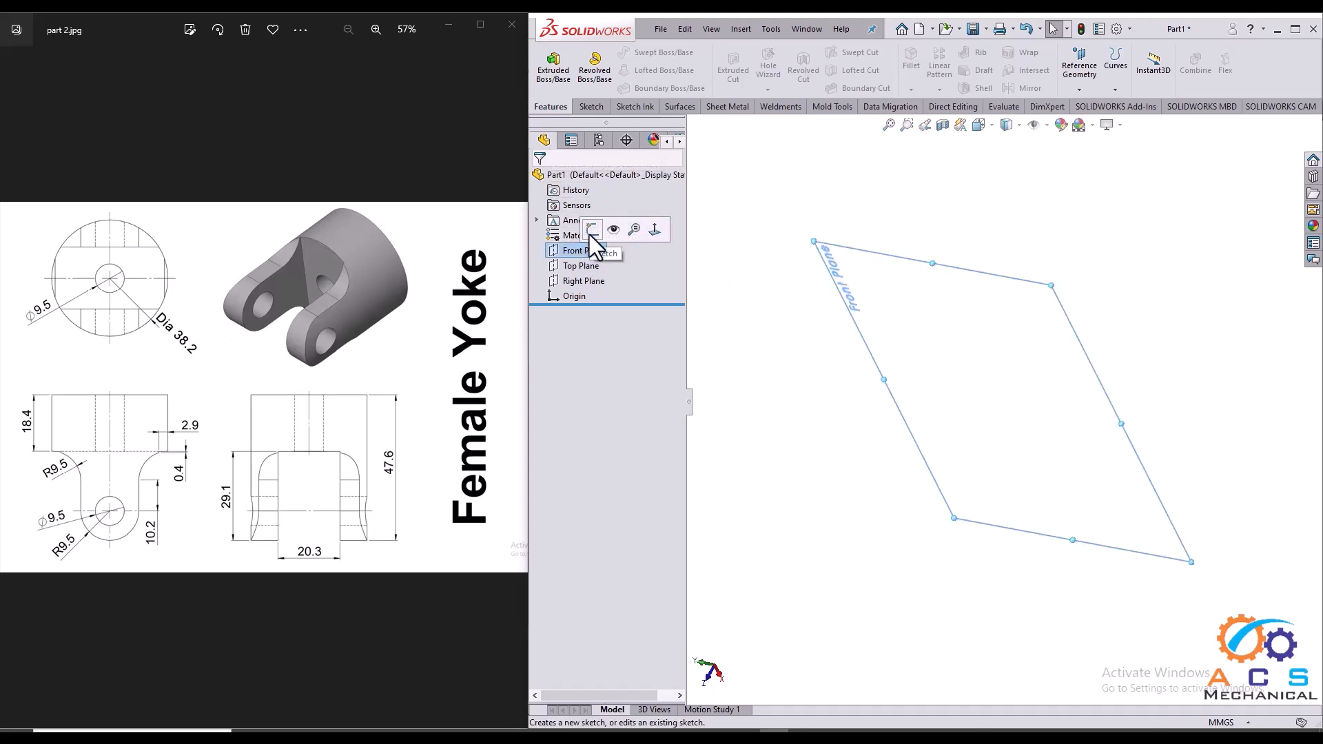
{"action": "left_click", "coordinate": [589, 232]}
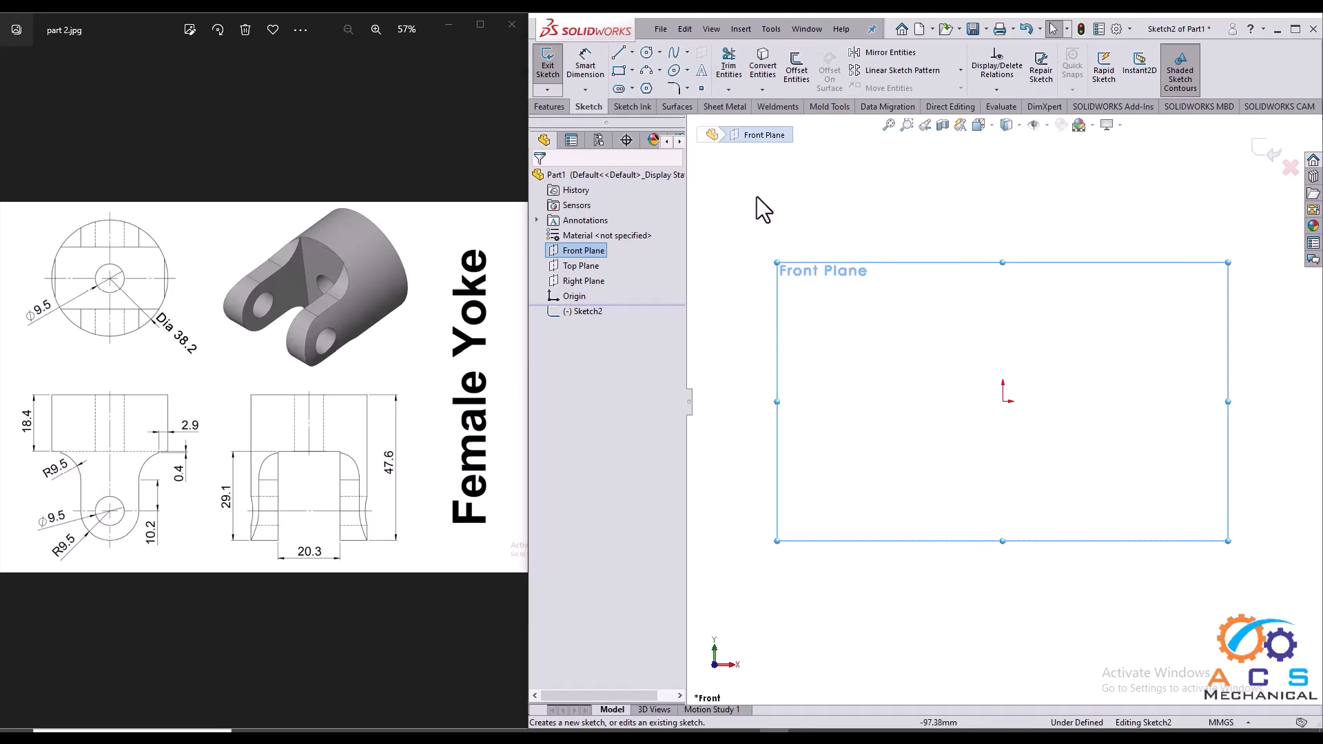
{"action": "left_click", "coordinate": [646, 55]}
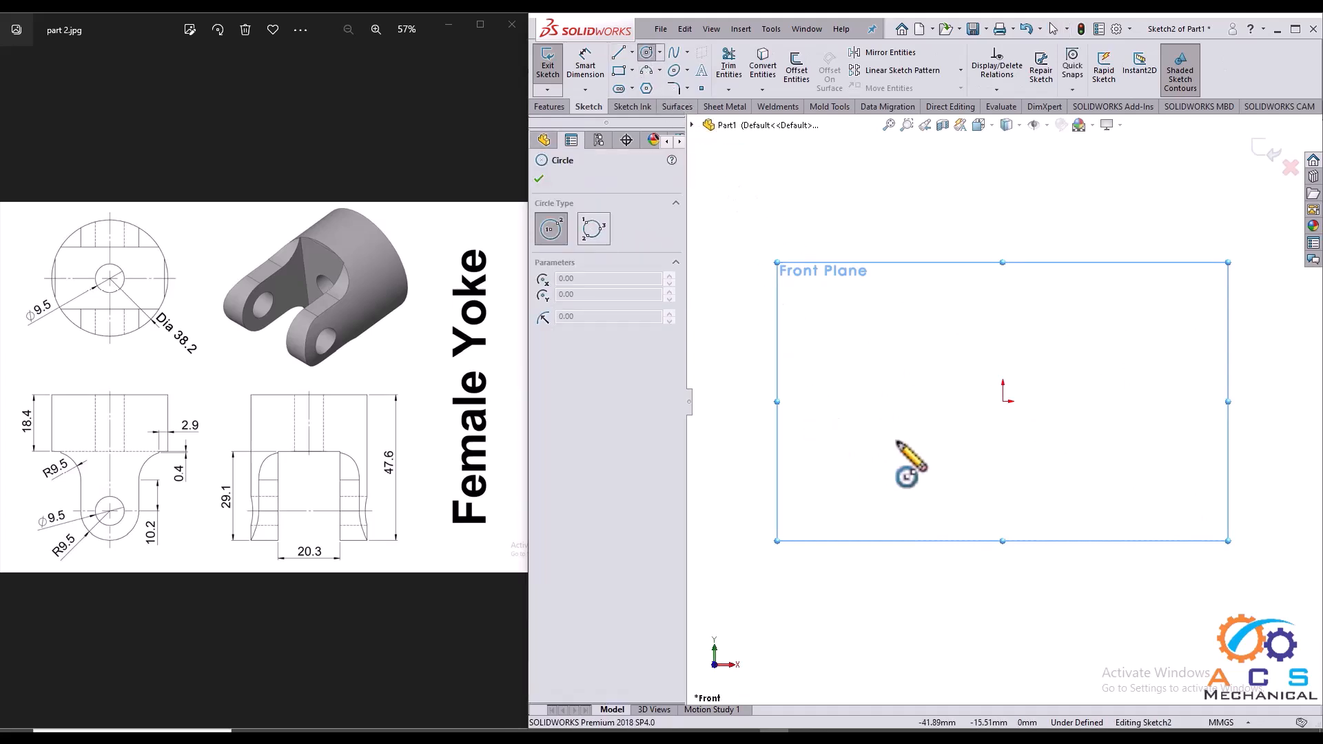
{"action": "left_click", "coordinate": [1003, 401]}
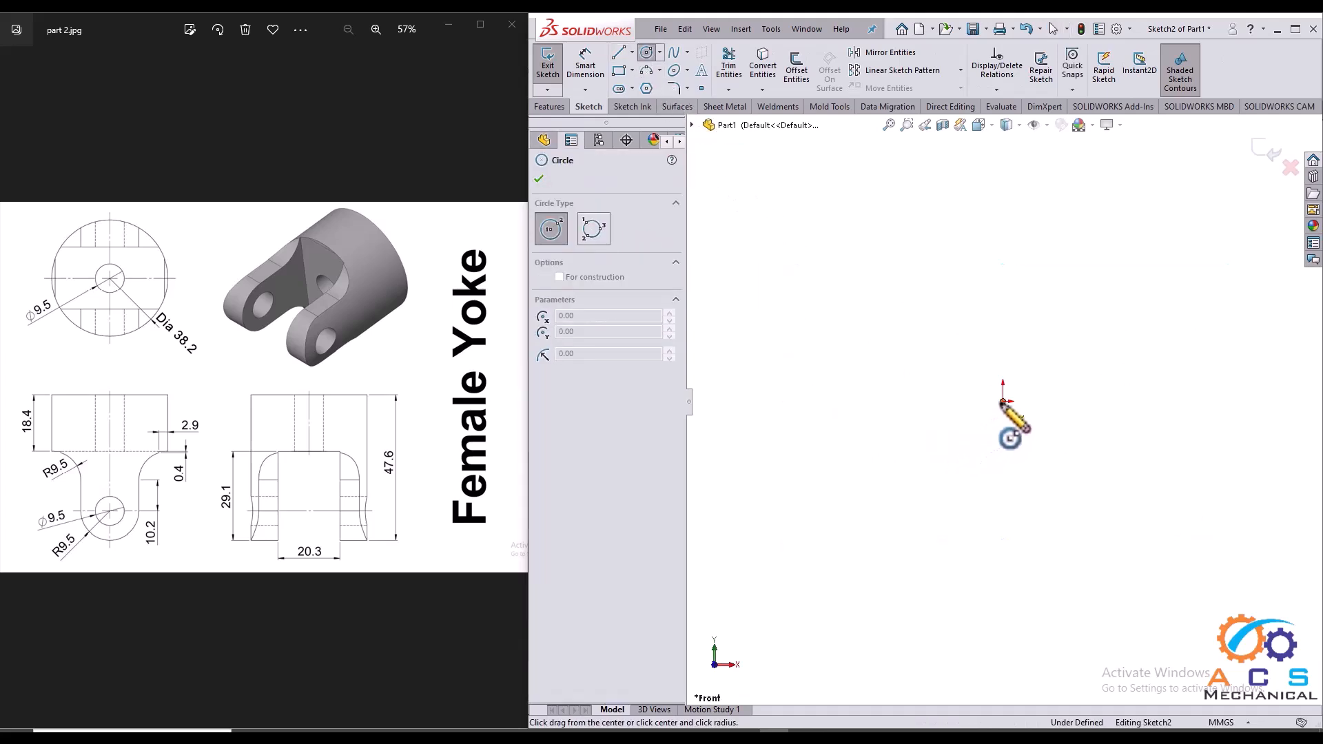
{"action": "left_click", "coordinate": [1081, 429]}
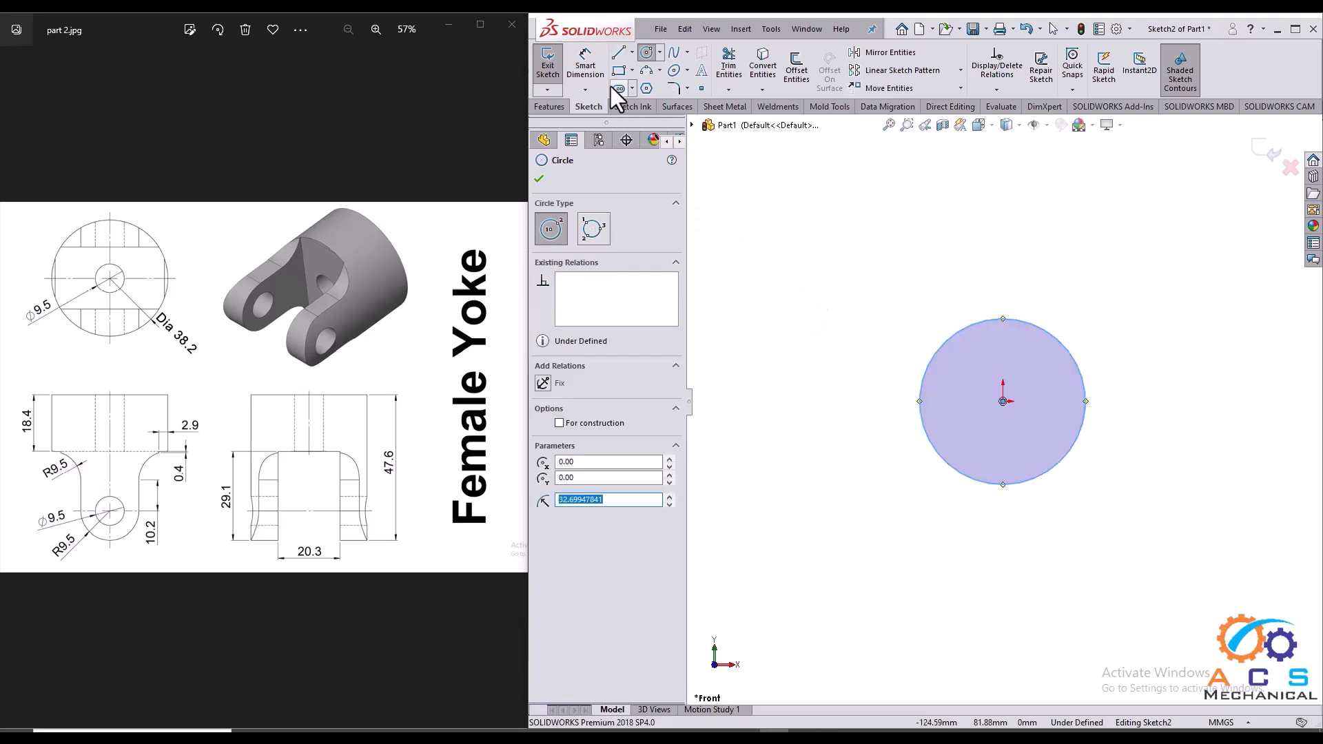
- Set the circle's diameter to 38.2 mm and close the sketch
{"action": "left_click", "coordinate": [587, 64]}
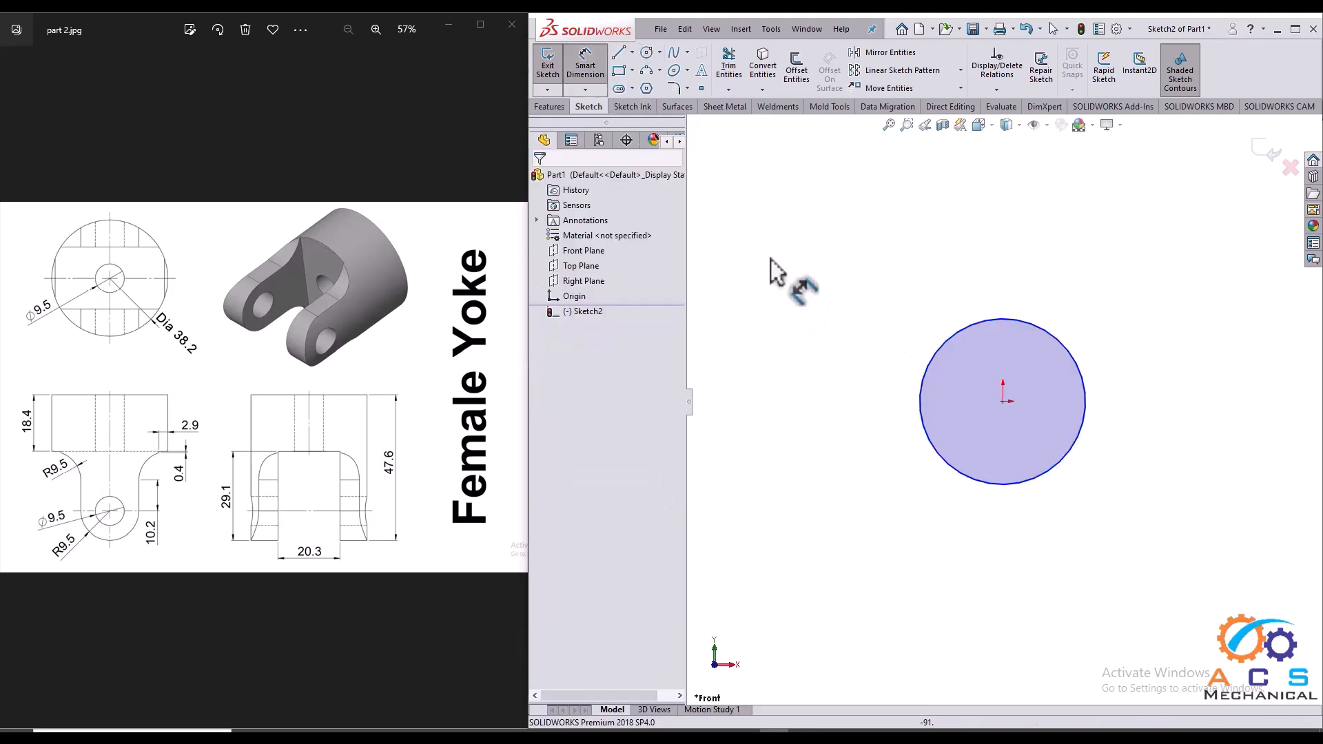
{"action": "left_click", "coordinate": [937, 351]}
{"action": "left_click", "coordinate": [827, 293]}
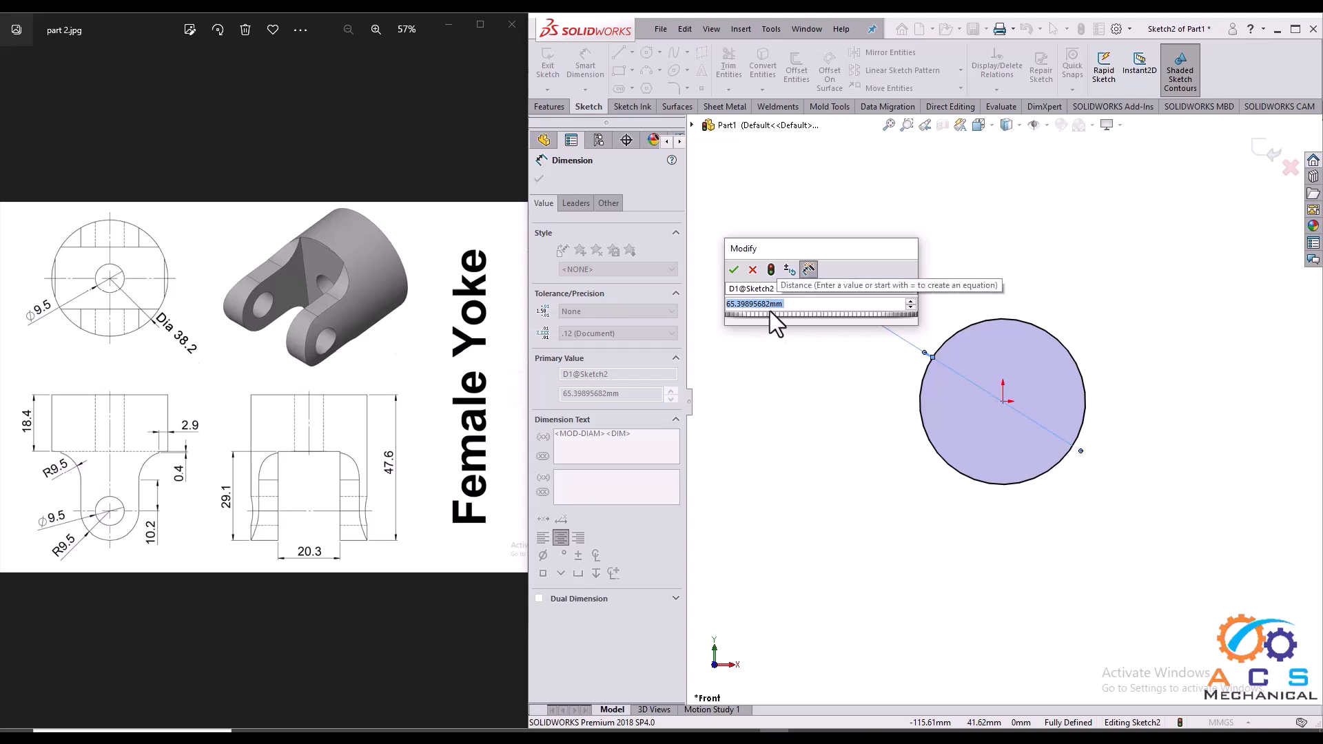
{"action": "type", "text": "38.2"}
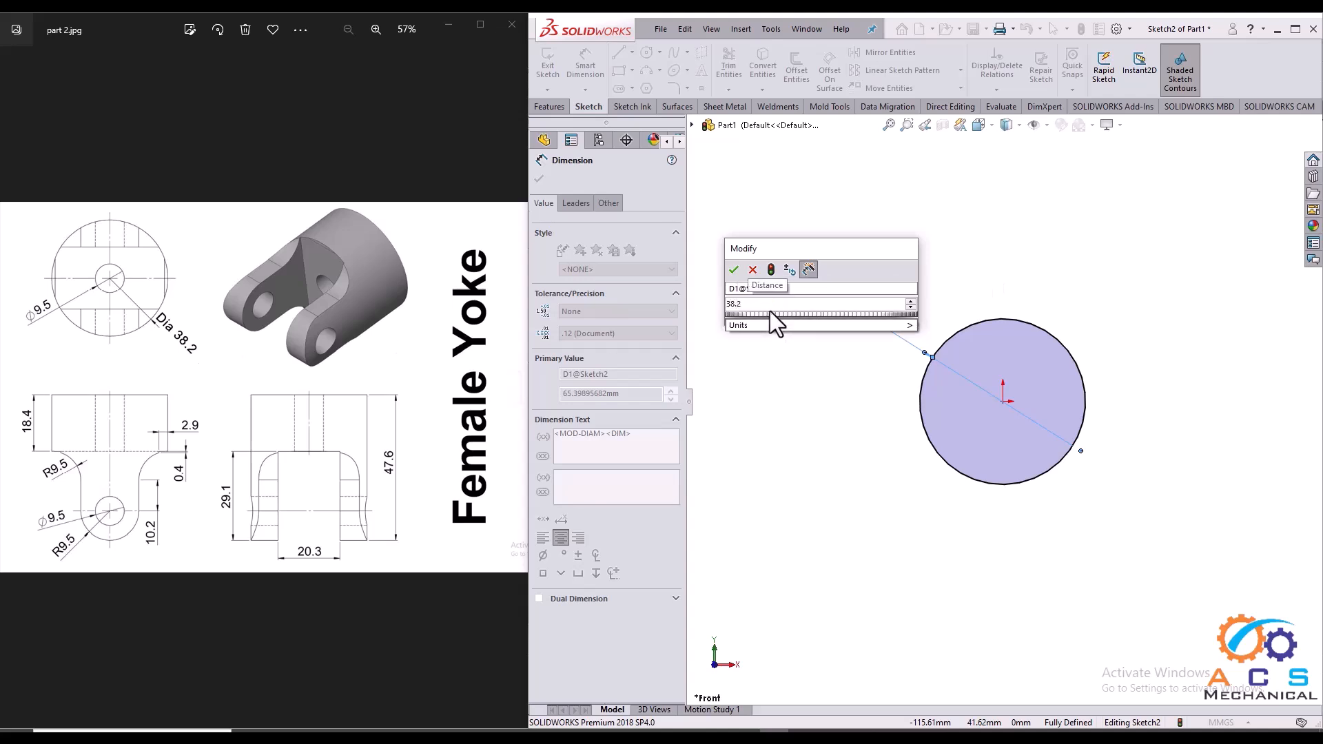
{"action": "key", "text": "Return"}
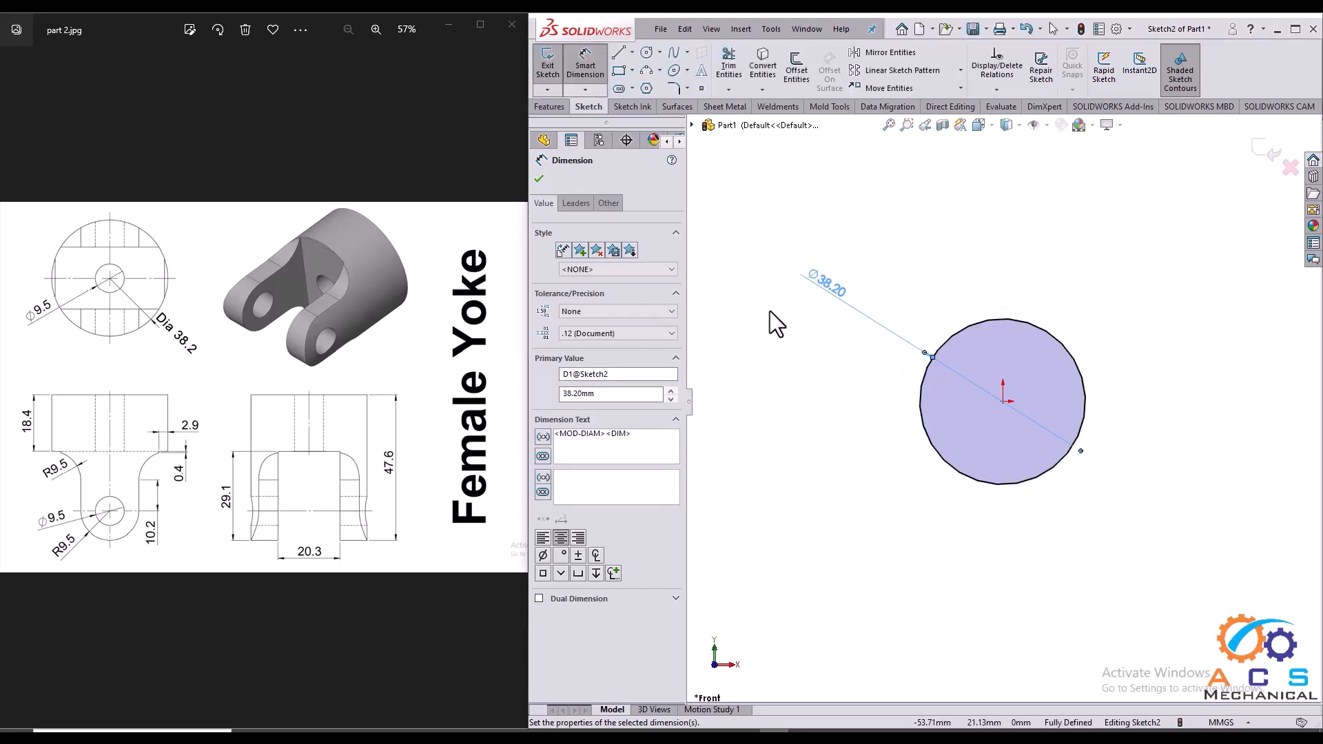
{"action": "left_click", "coordinate": [539, 179]}
{"action": "key", "text": "Escape"}
{"action": "left_click", "coordinate": [1274, 154]}
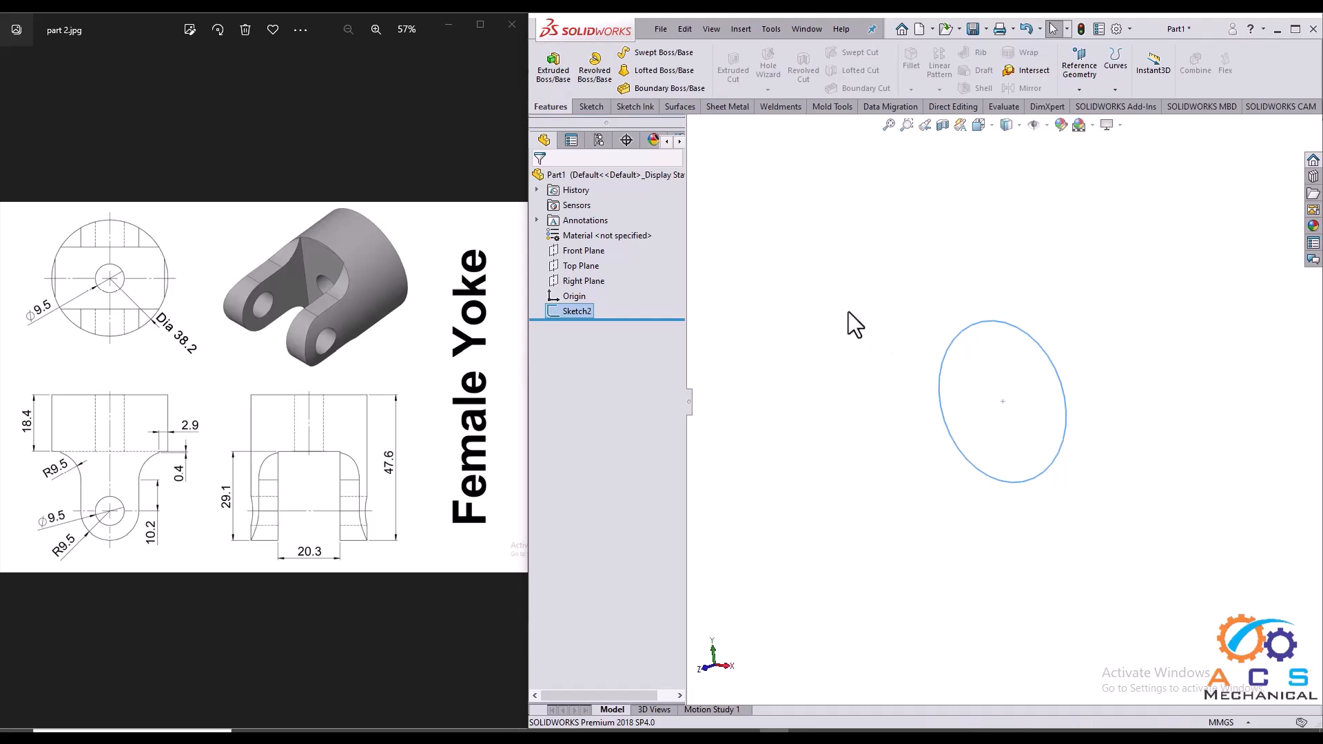
- Extrude the circle as a Mid Plane boss with a total depth of 47.6 mm
{"action": "left_click", "coordinate": [555, 74]}
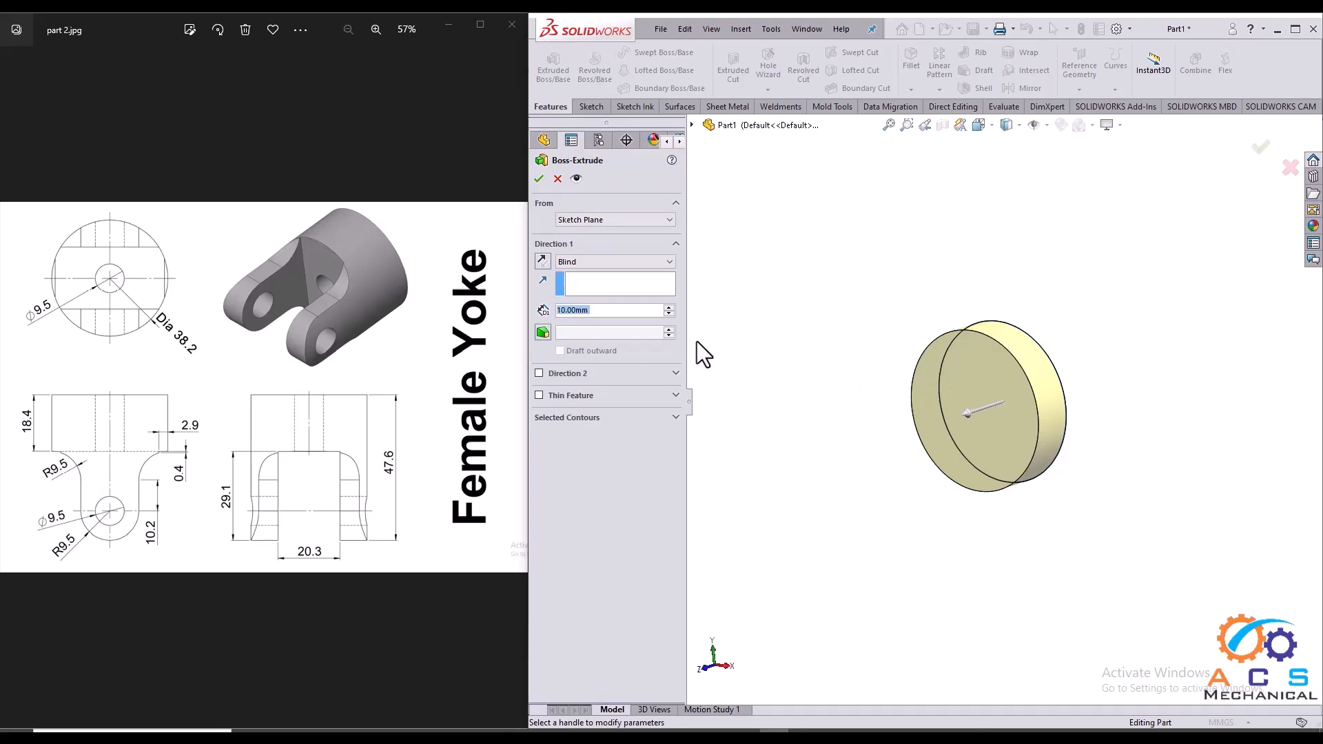
{"action": "left_click", "coordinate": [650, 259]}
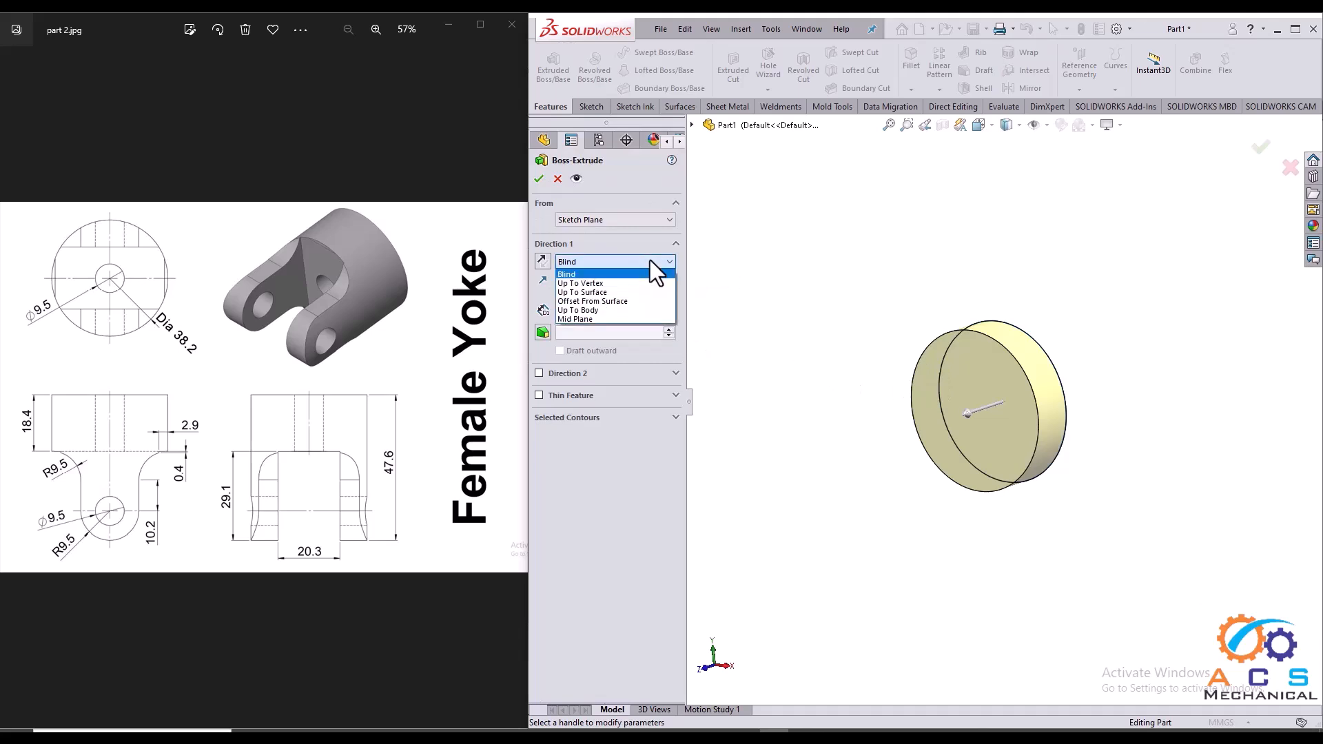
{"action": "left_click", "coordinate": [598, 319]}
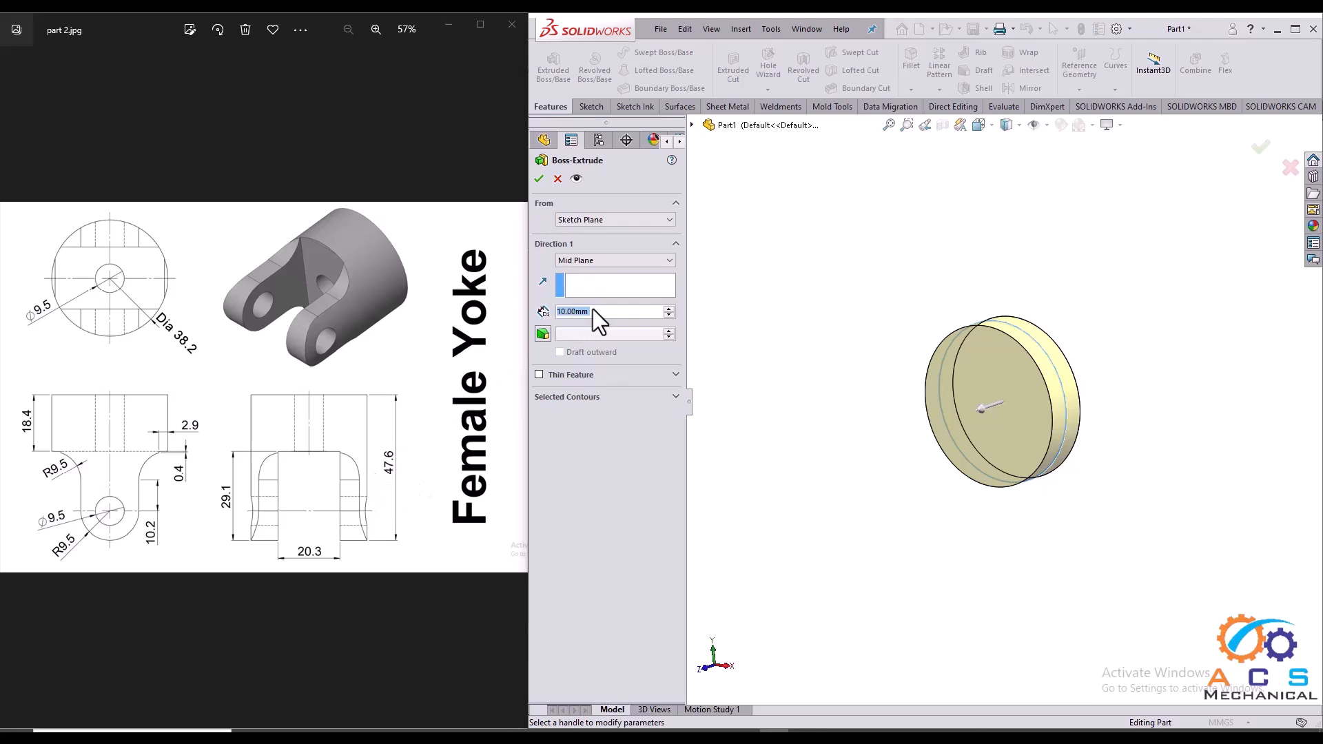
{"action": "type", "text": "47"}
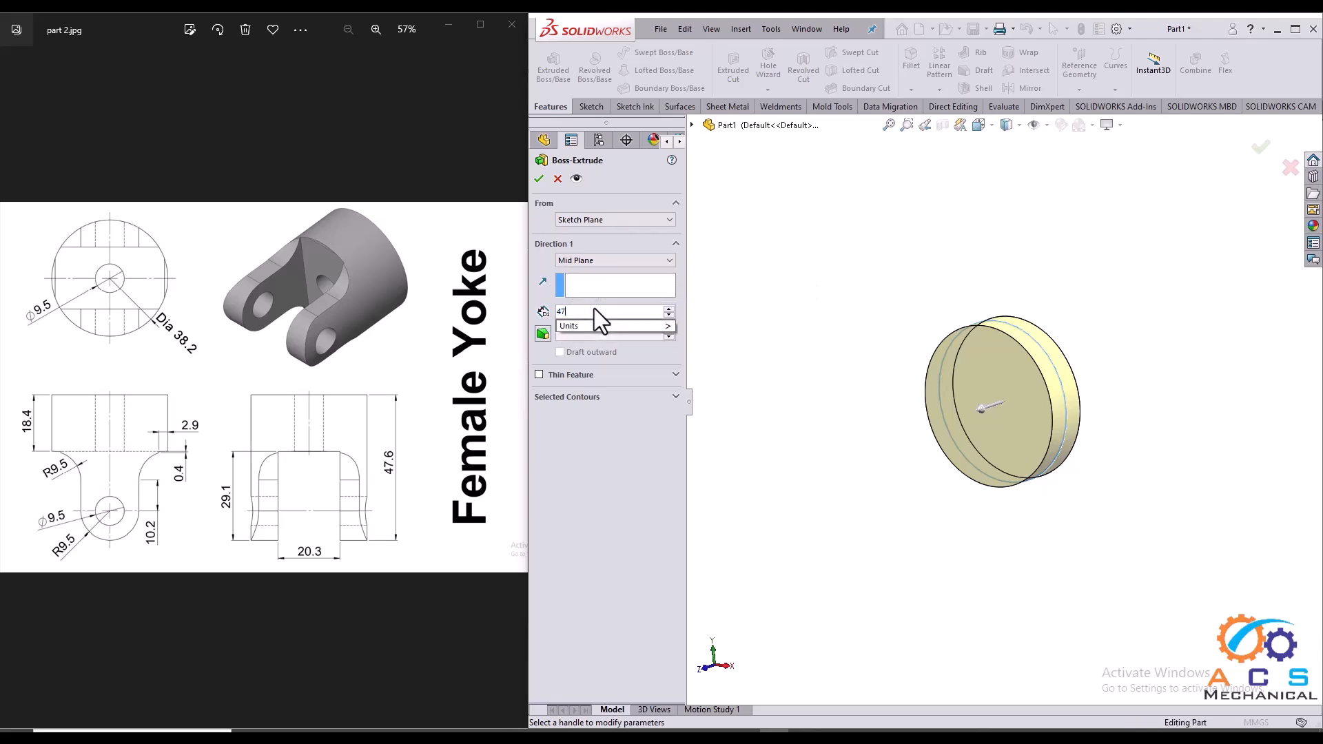
{"action": "type", "text": ".6"}
{"action": "key", "text": "Return"}
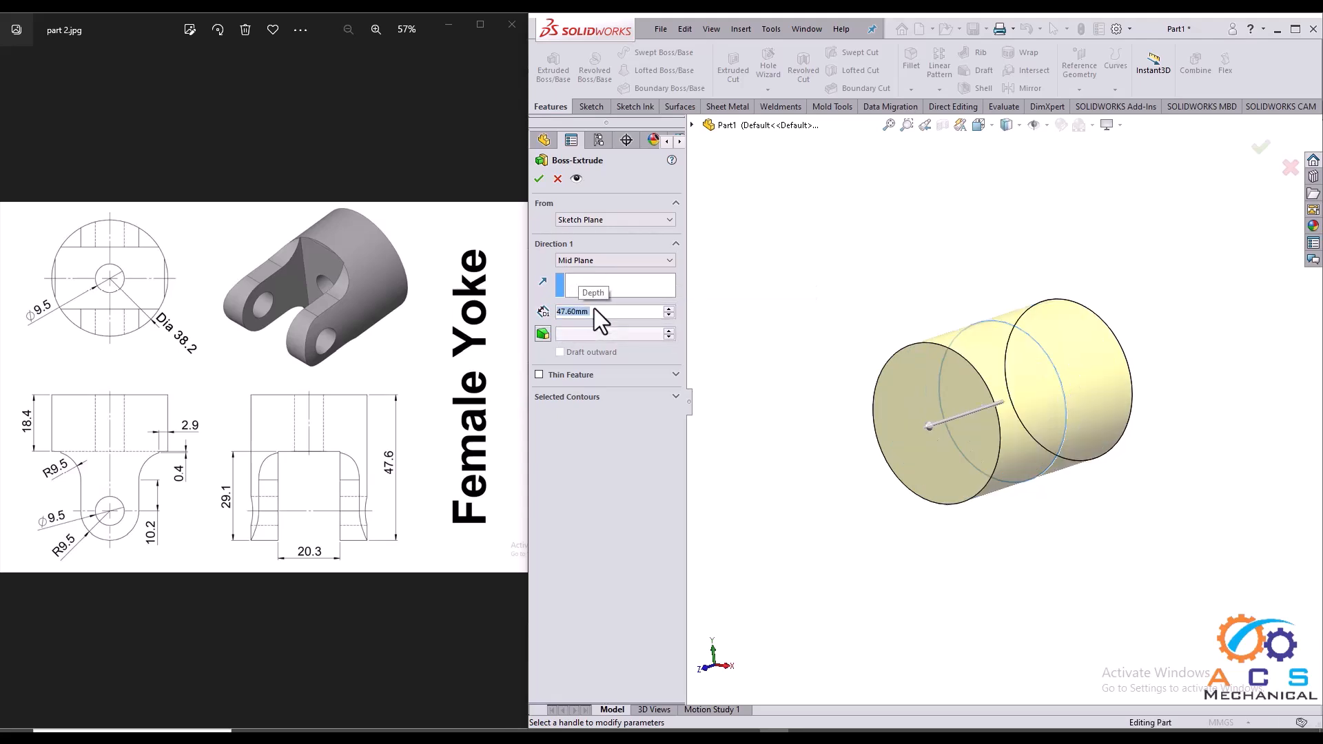
{"action": "left_click", "coordinate": [540, 182]}
- Start a sketch on the Top Plane and view it straight on
{"action": "mouse_move", "coordinate": [961, 330]}
{"action": "middle_mouse_down"}
{"action": "mouse_move", "coordinate": [1017, 414]}
{"action": "mouse_move", "coordinate": [903, 372]}
{"action": "middle_mouse_up"}
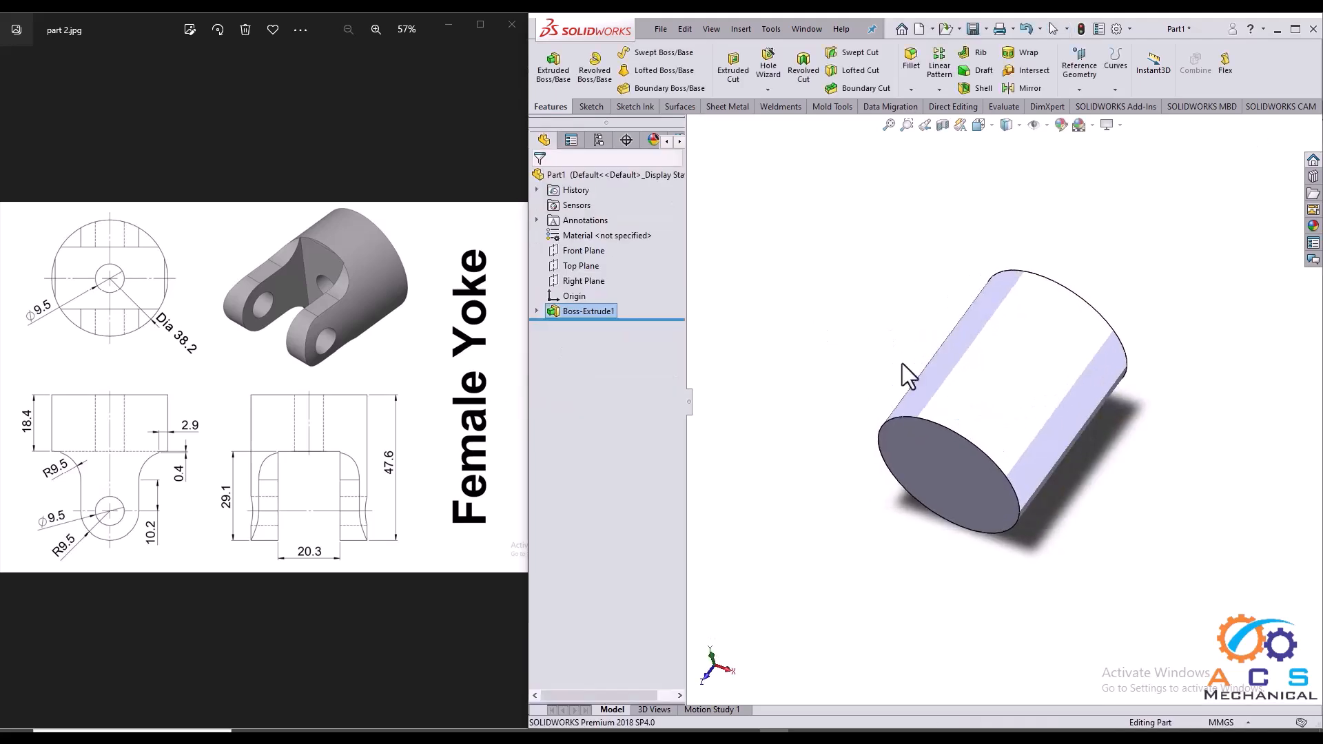
{"action": "left_click", "coordinate": [589, 268]}
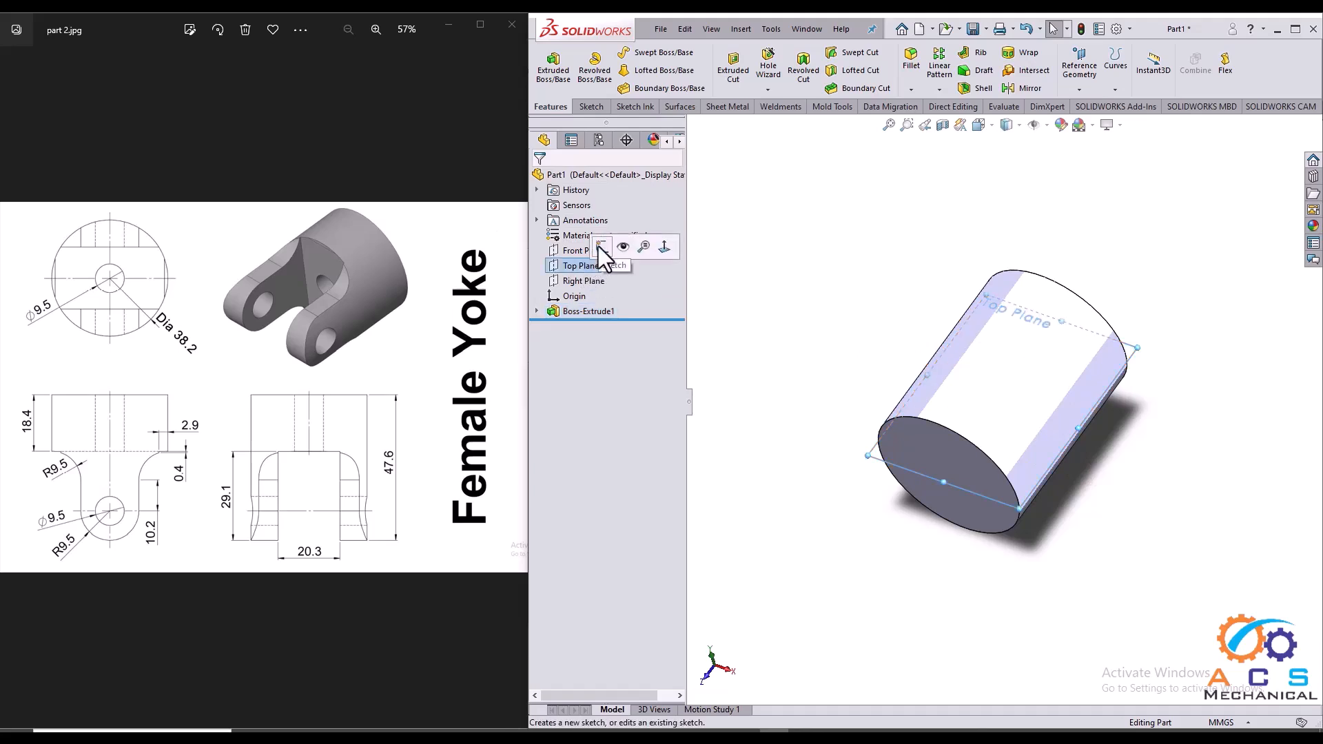
{"action": "left_click", "coordinate": [598, 246]}
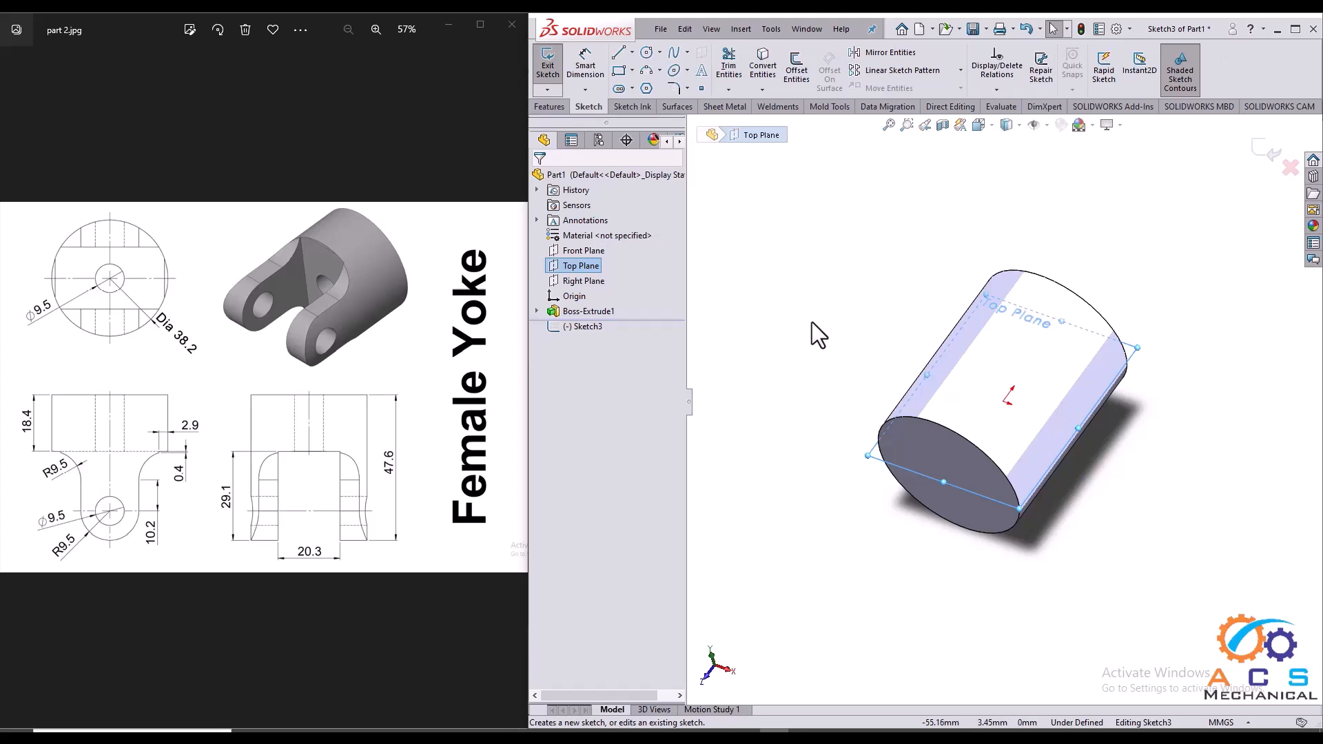
{"action": "key", "text": "space"}
{"action": "left_click_drag", "start_coordinate": [873, 329], "coordinate": [815, 297]}
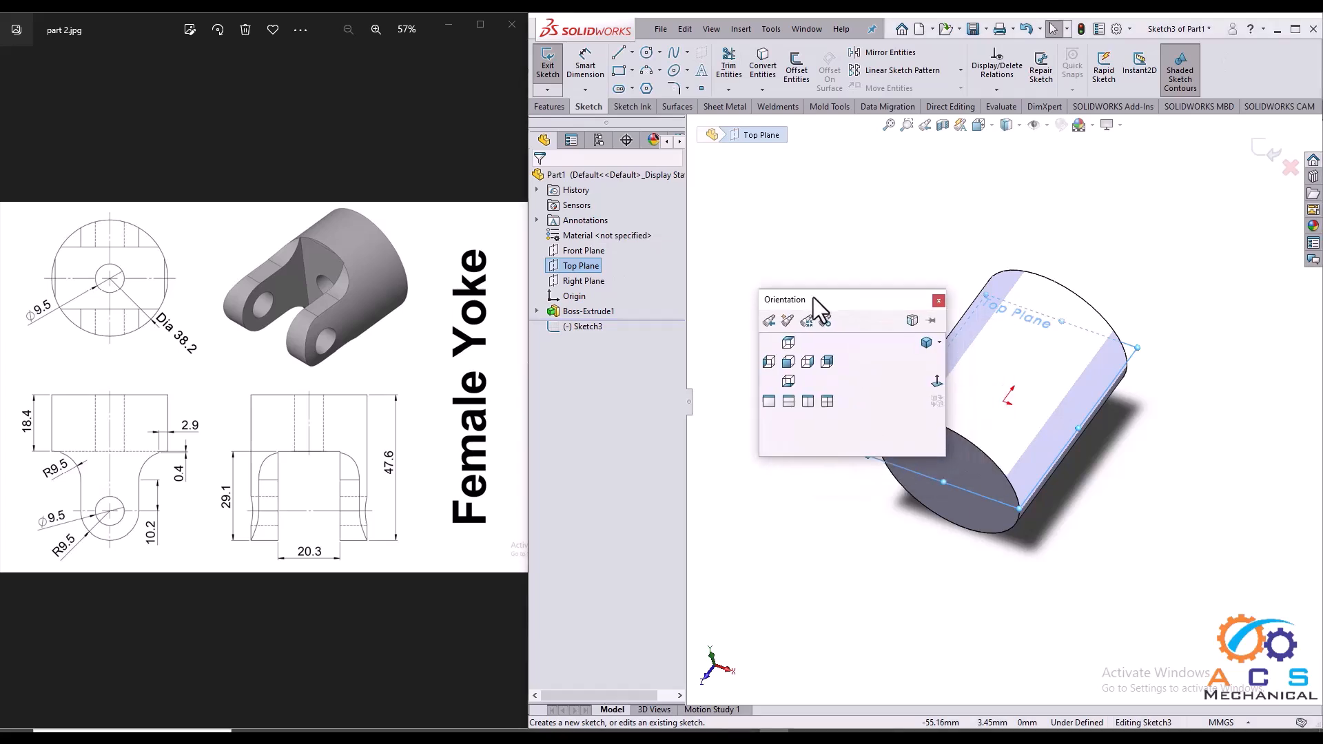
{"action": "left_click", "coordinate": [935, 381]}
{"action": "left_click", "coordinate": [1248, 403]}
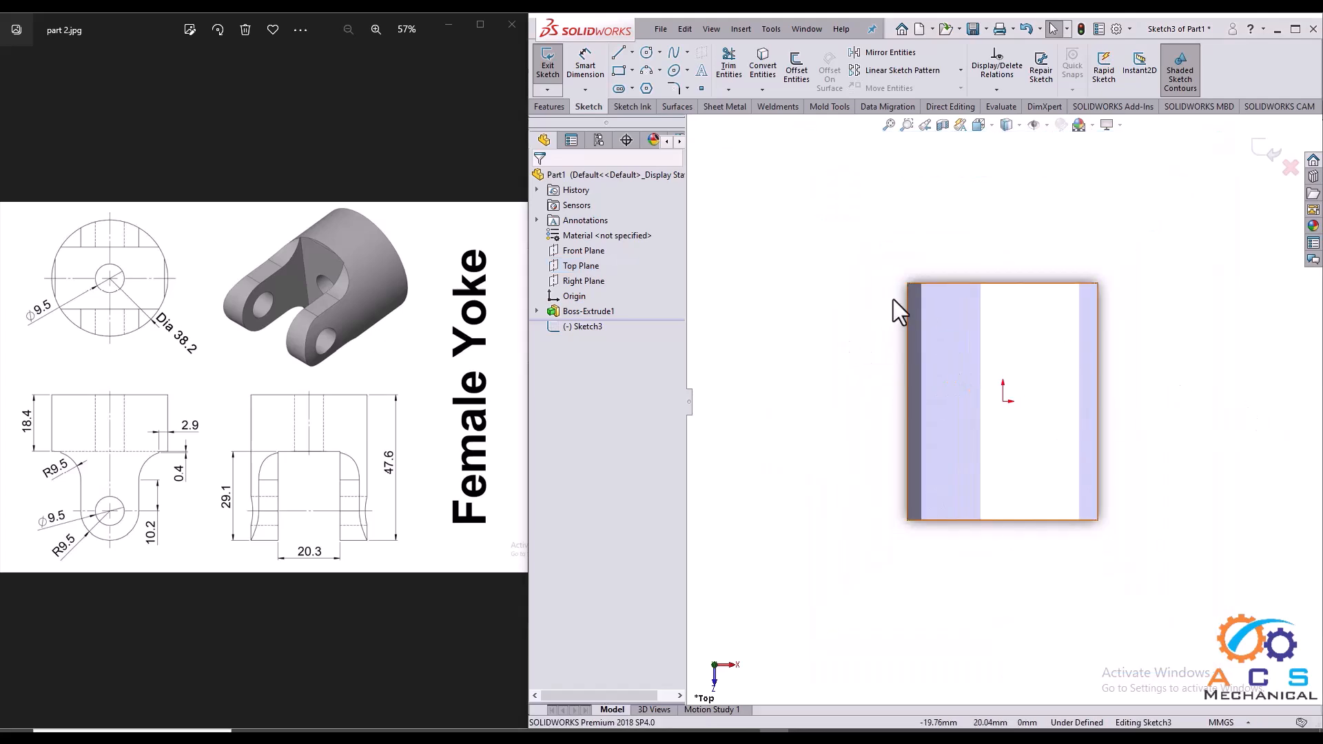
- Draw a corner rectangle about 23.6 mm wide and 27.4 mm long, starting on the cylinder's front end edge
{"action": "left_click", "coordinate": [617, 72]}
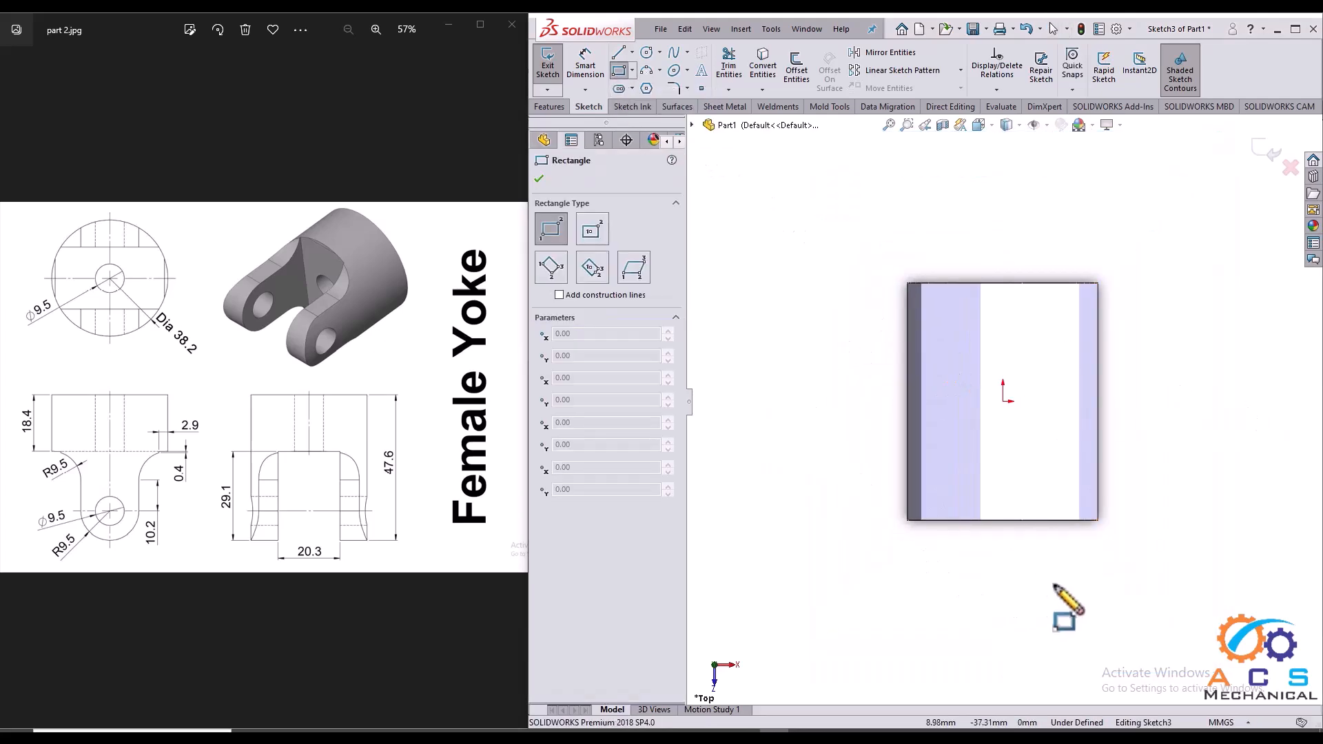
{"action": "left_click", "coordinate": [1068, 520]}
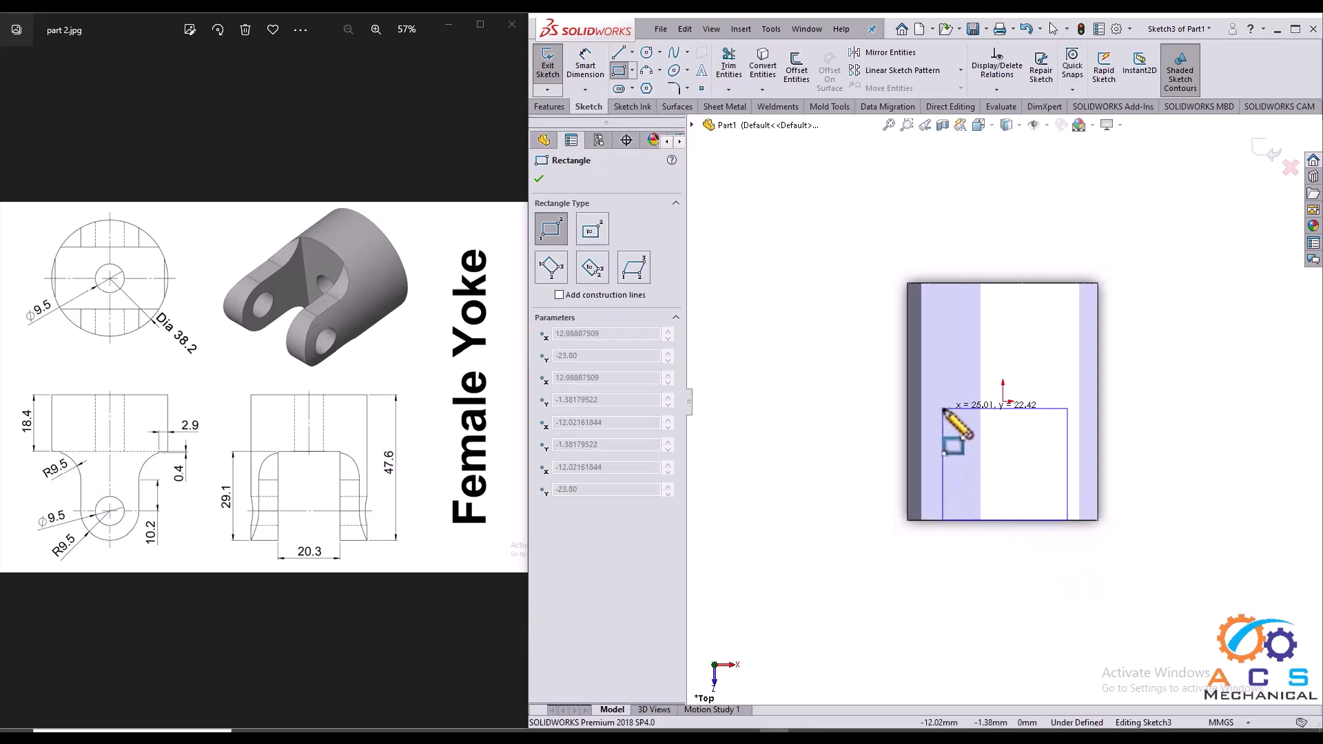
{"action": "left_click", "coordinate": [950, 385]}
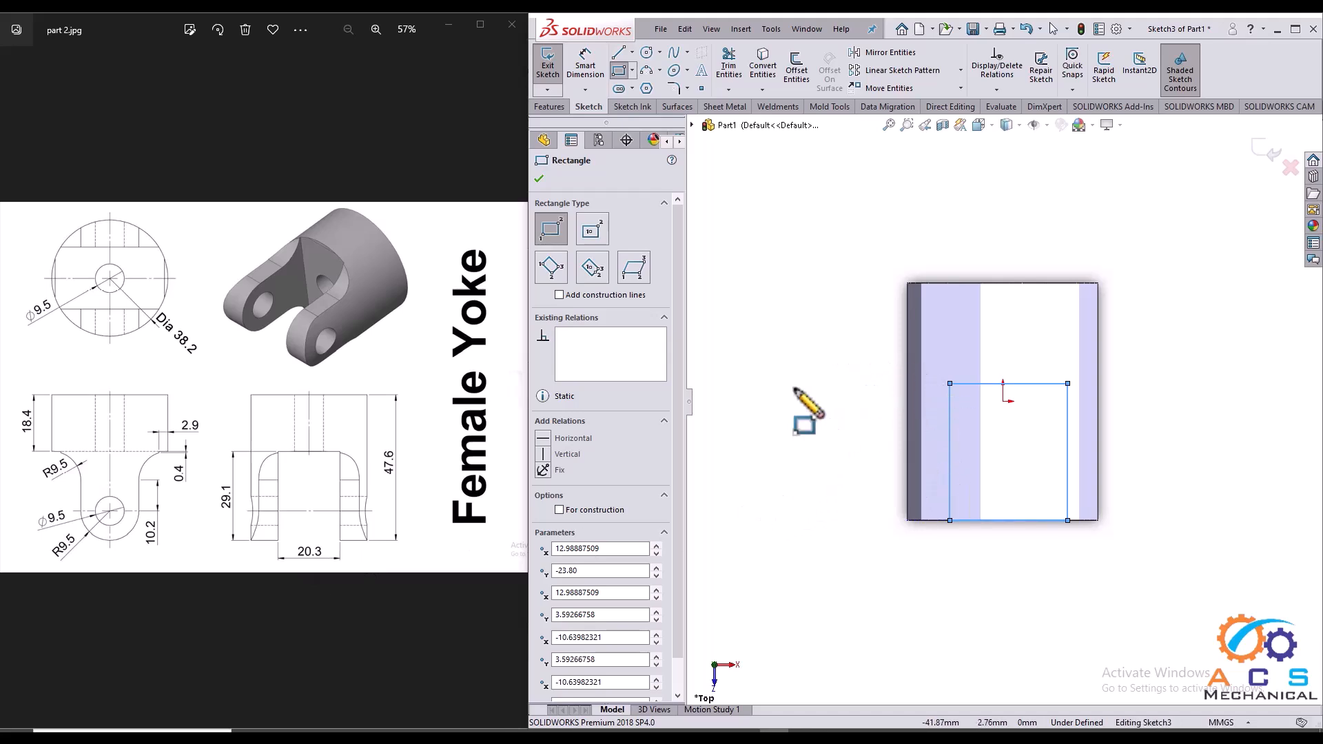
- Dimension the rectangle's length along the cylinder axis and set it to 29.1 mm
{"action": "left_click", "coordinate": [580, 68]}
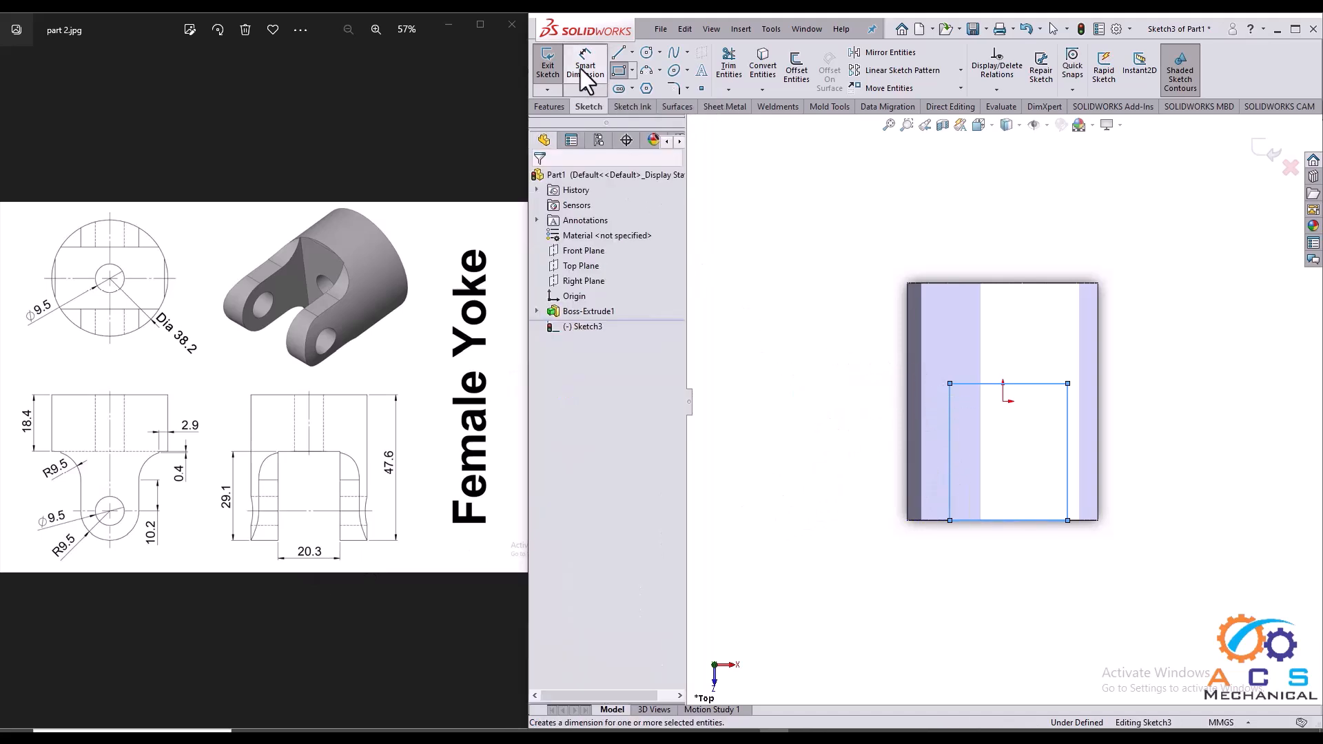
{"action": "left_click", "coordinate": [949, 484]}
{"action": "left_click", "coordinate": [829, 482]}
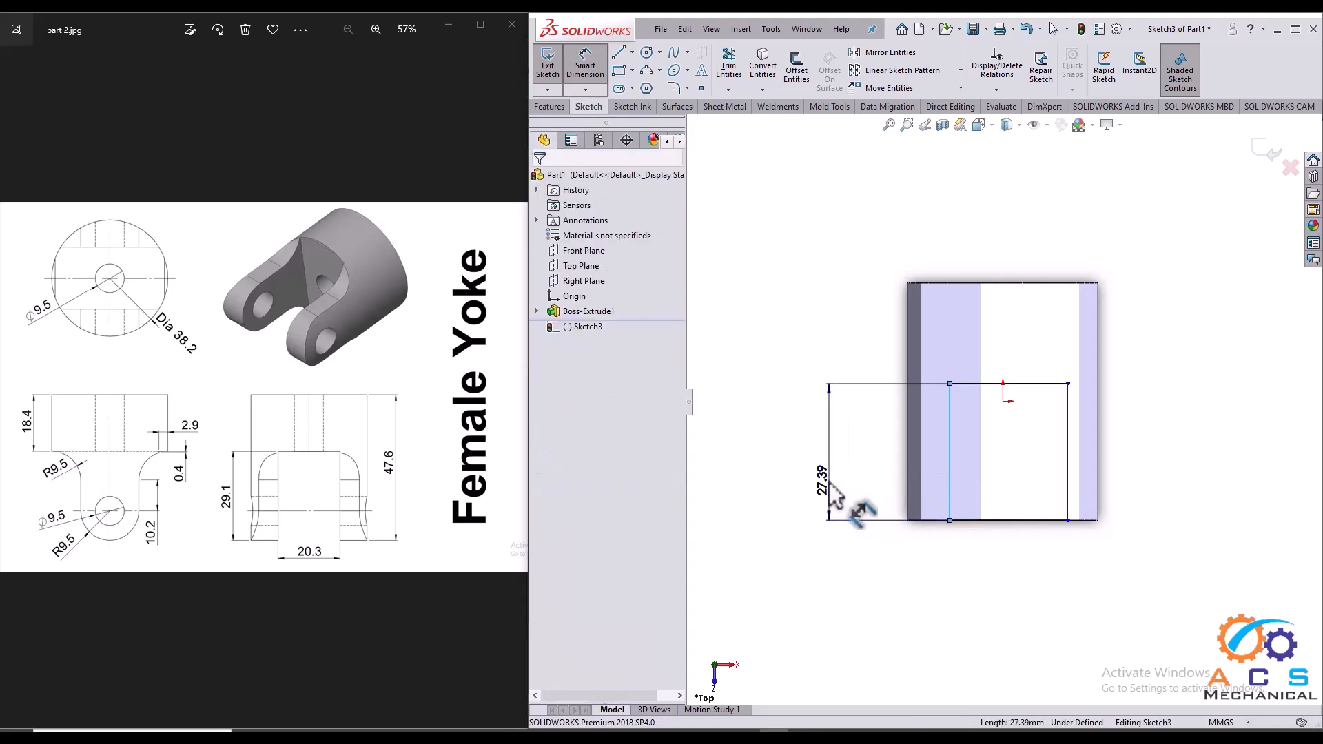
{"action": "type", "text": "29"}
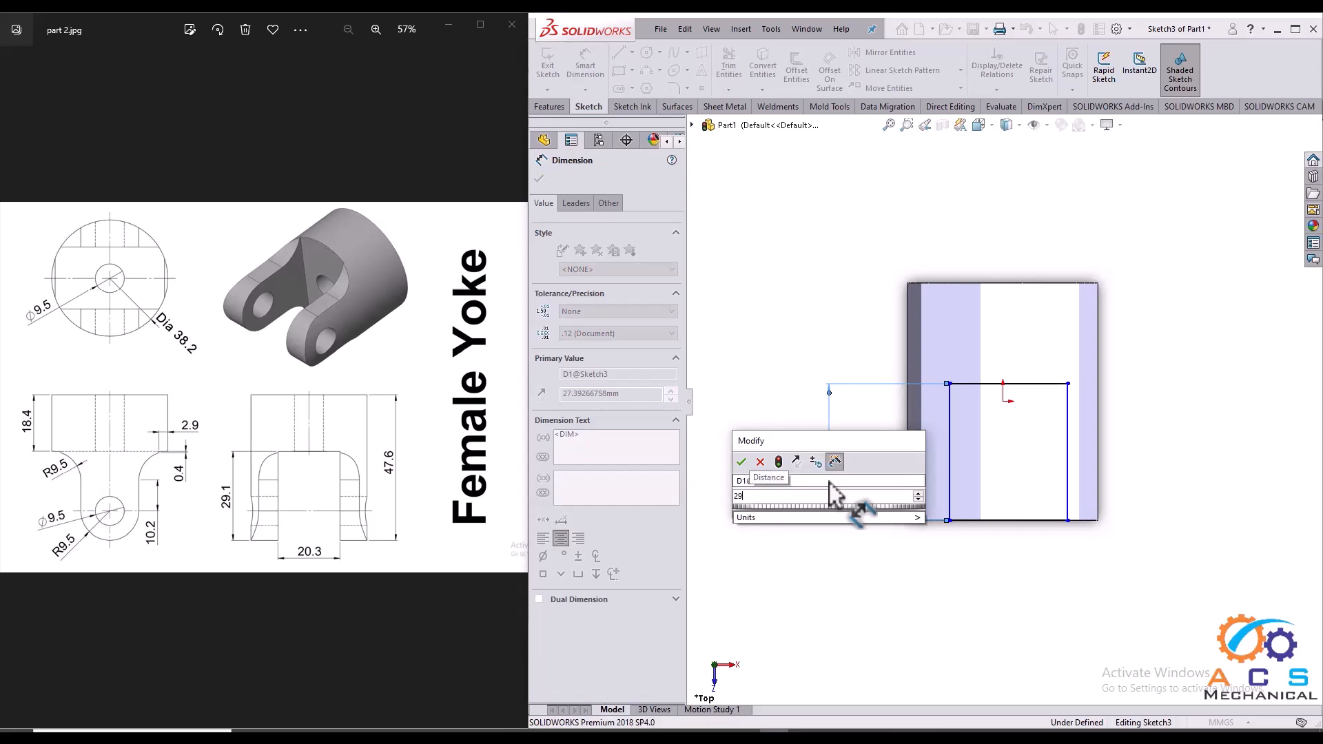
{"action": "type", "text": ".1"}
{"action": "key", "text": "Return"}
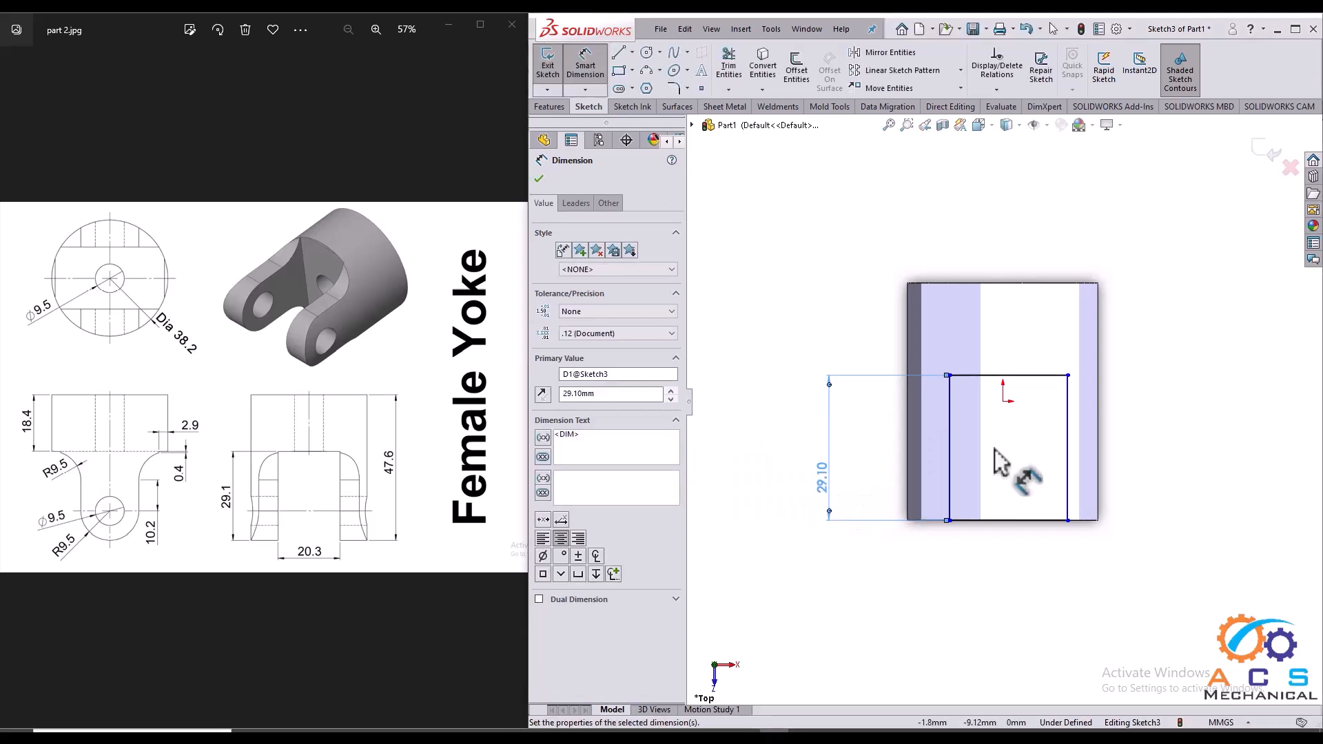
- Set the rectangle's width to 20.3 mm and dimension one long side 10.15 mm from the origin
{"action": "left_click", "coordinate": [1047, 376]}
{"action": "left_click", "coordinate": [1157, 332]}
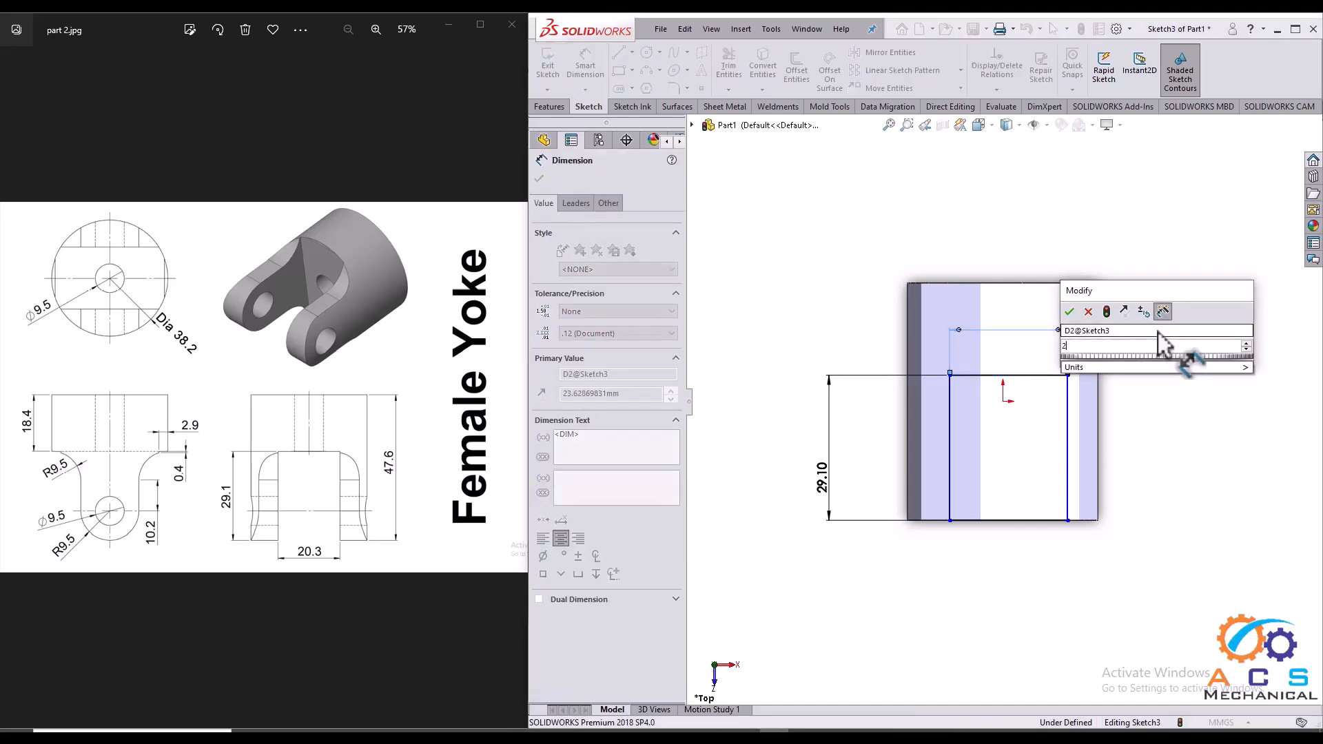
{"action": "type", "text": "20.3"}
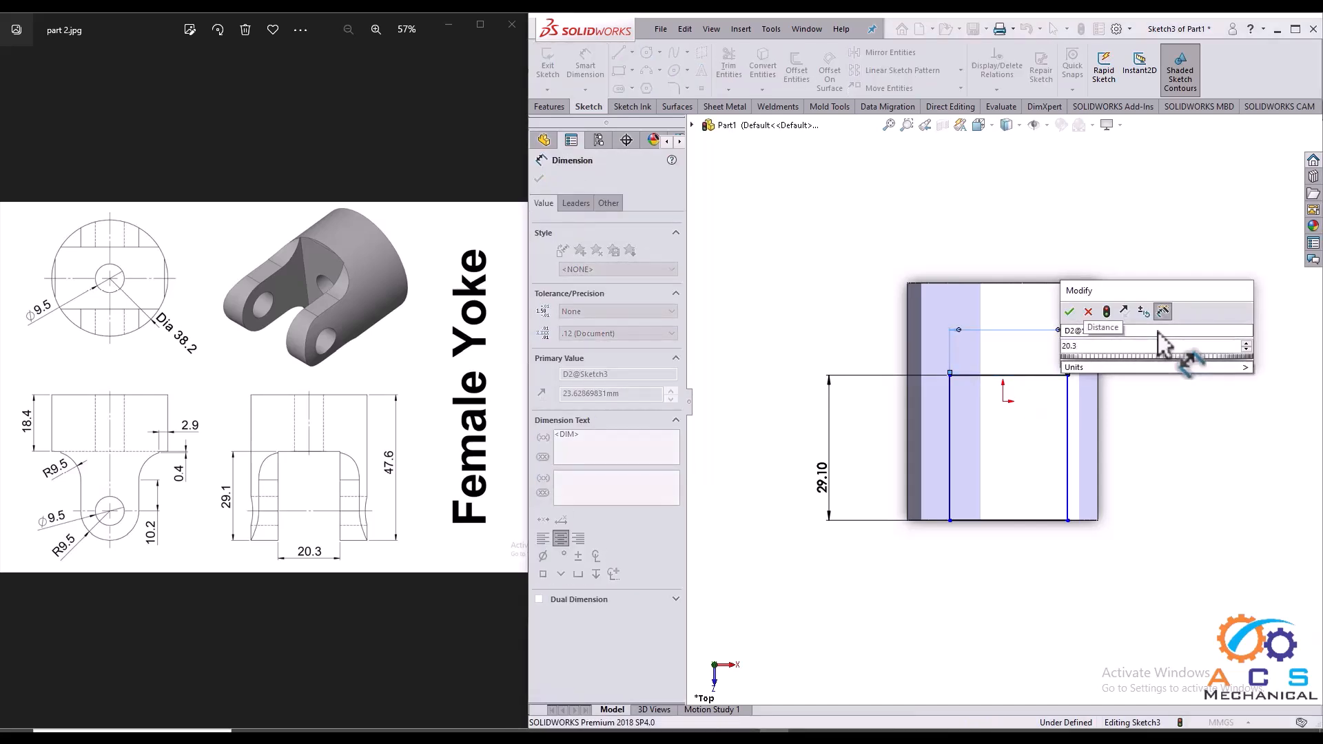
{"action": "key", "text": "Return"}
{"action": "left_click", "coordinate": [538, 180]}
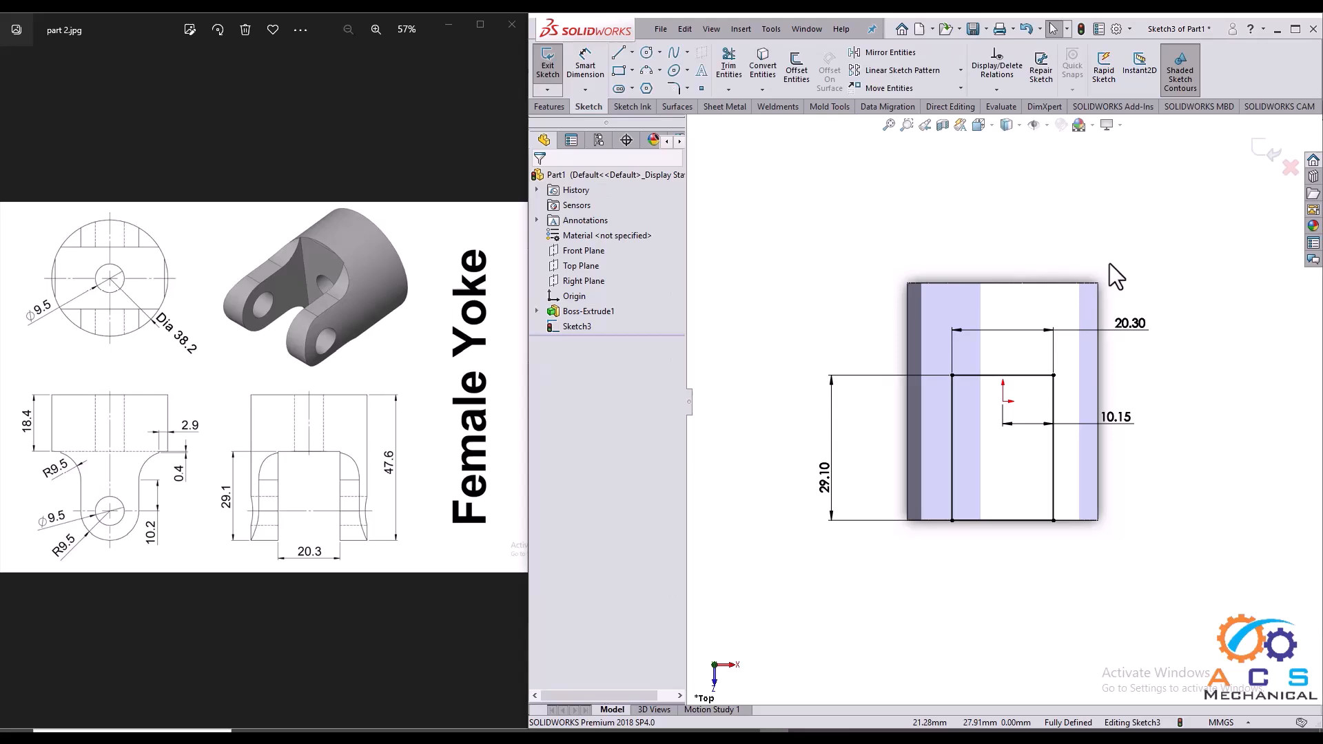
- Cut the slot rectangle through the cylinder with a Mid Plane extruded cut 47.6 mm deep
{"action": "left_click", "coordinate": [1267, 155]}
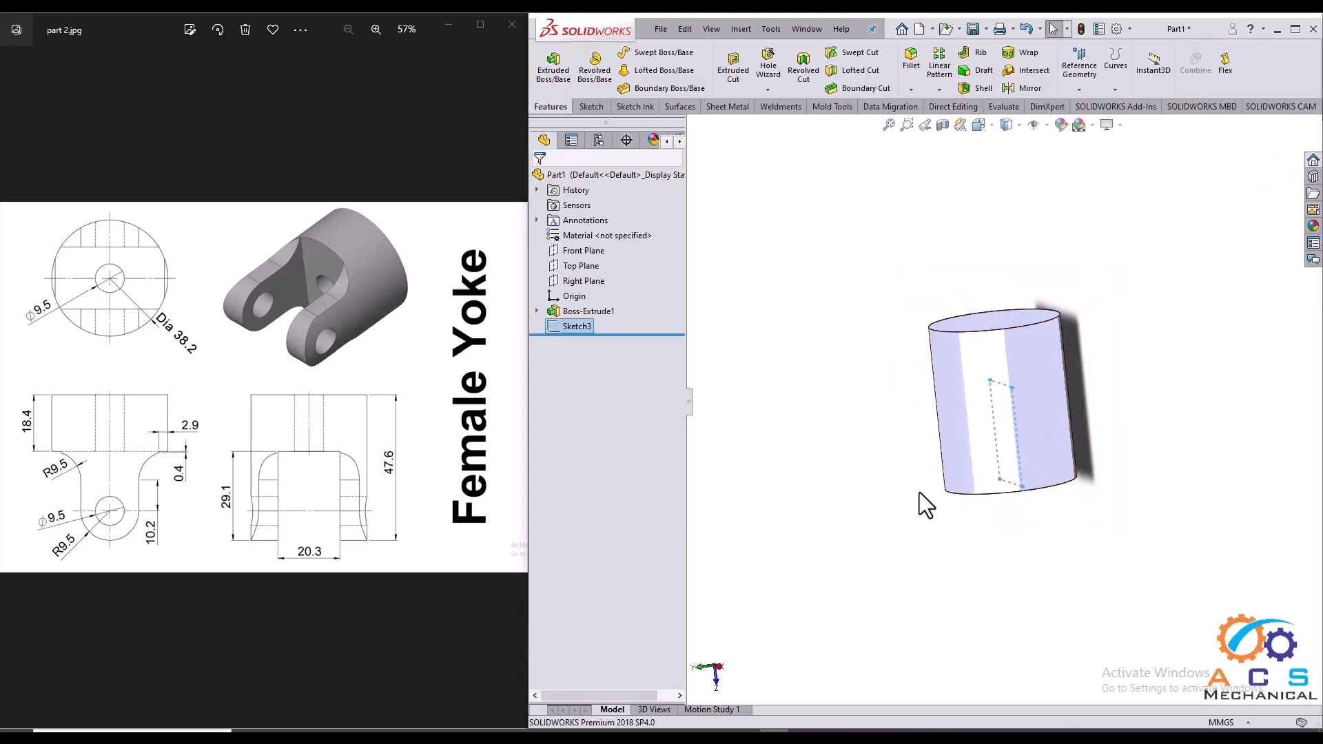
{"action": "left_click", "coordinate": [734, 69]}
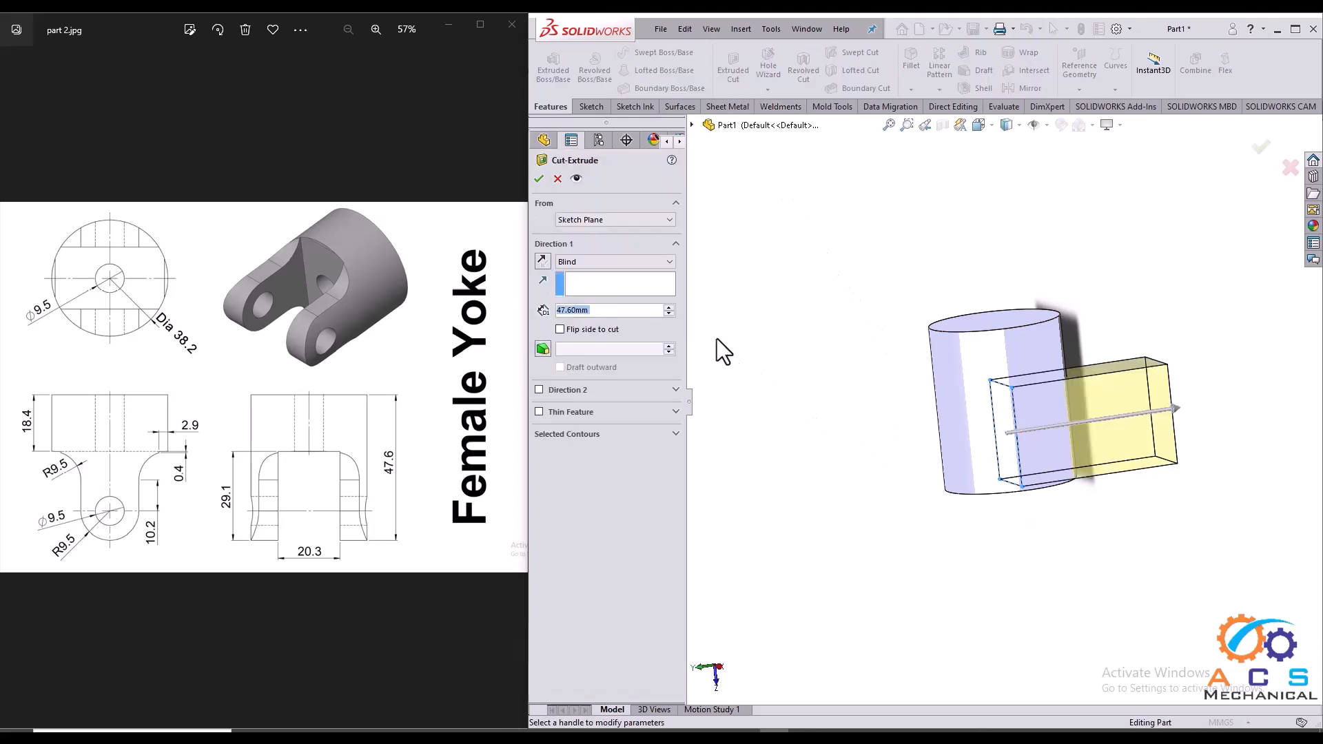
{"action": "left_click", "coordinate": [622, 265]}
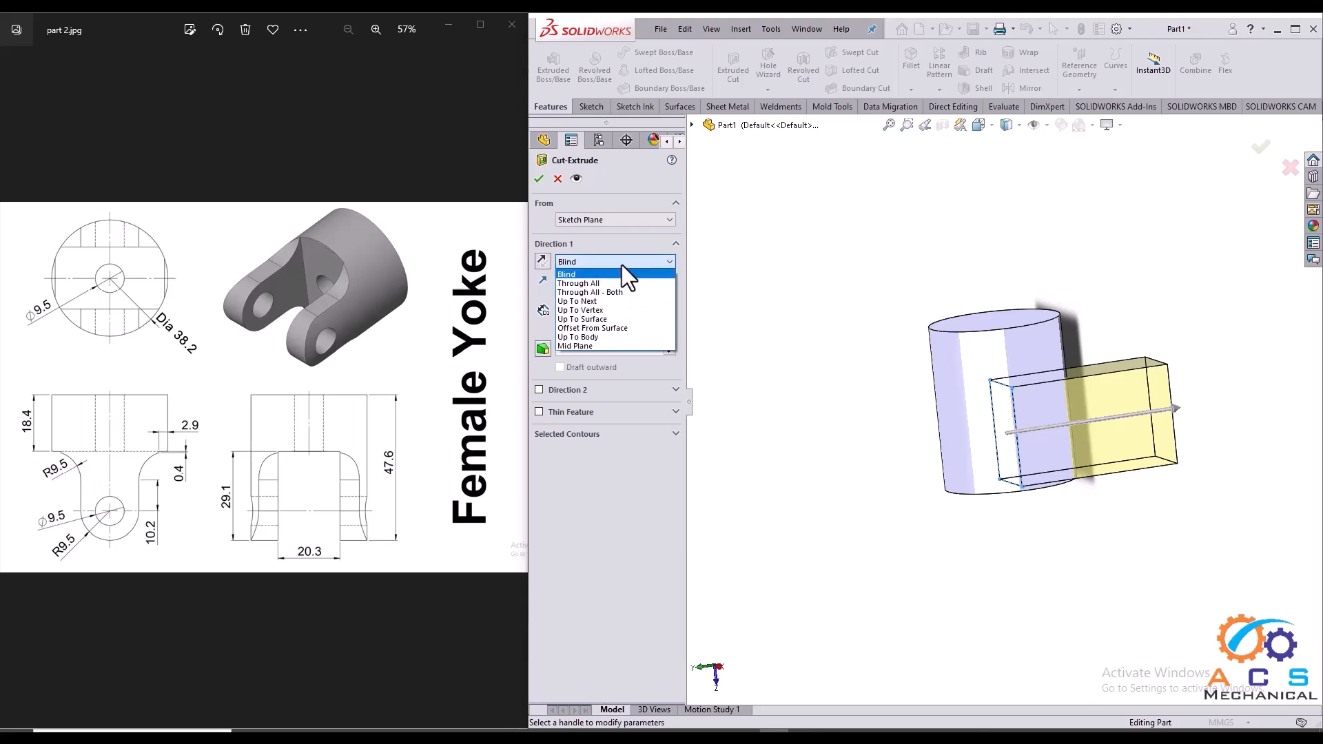
{"action": "left_click", "coordinate": [616, 345]}
{"action": "middle_click_drag", "start_coordinate": [933, 372], "coordinate": [962, 405]}
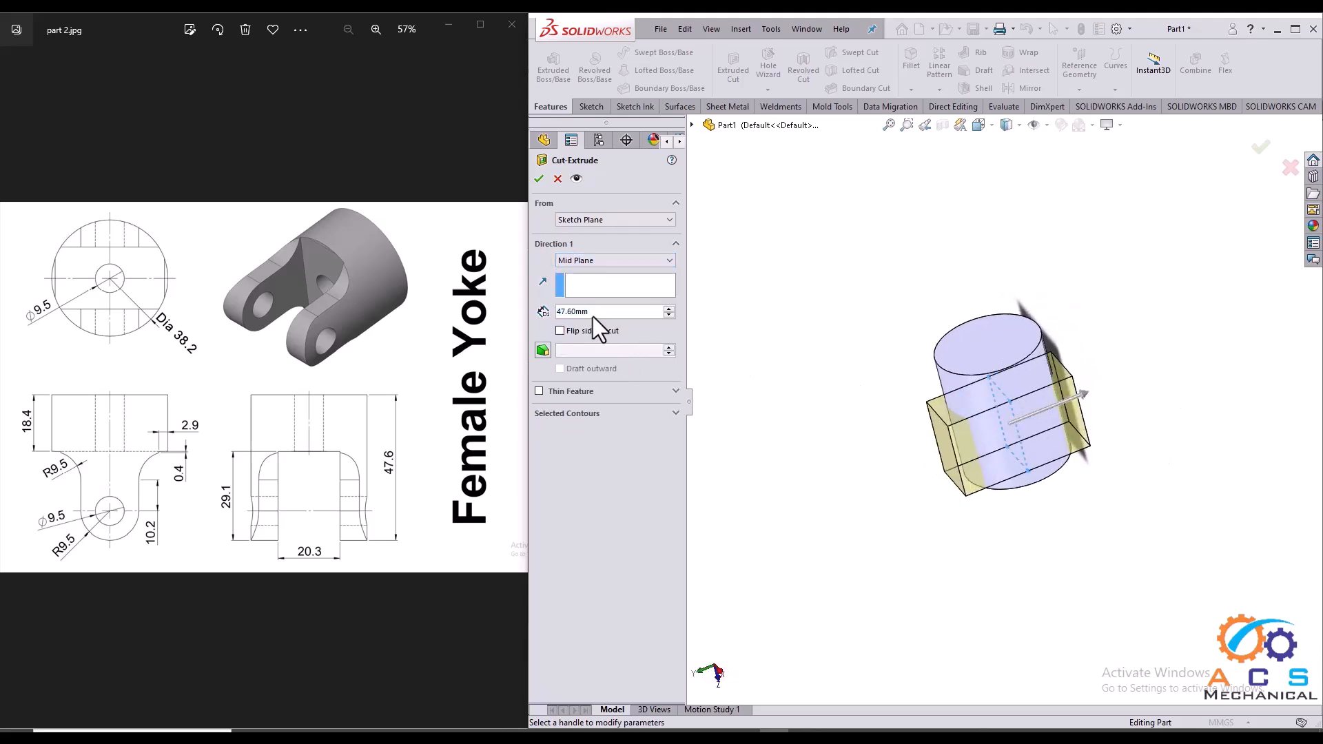
{"action": "left_click", "coordinate": [541, 180]}
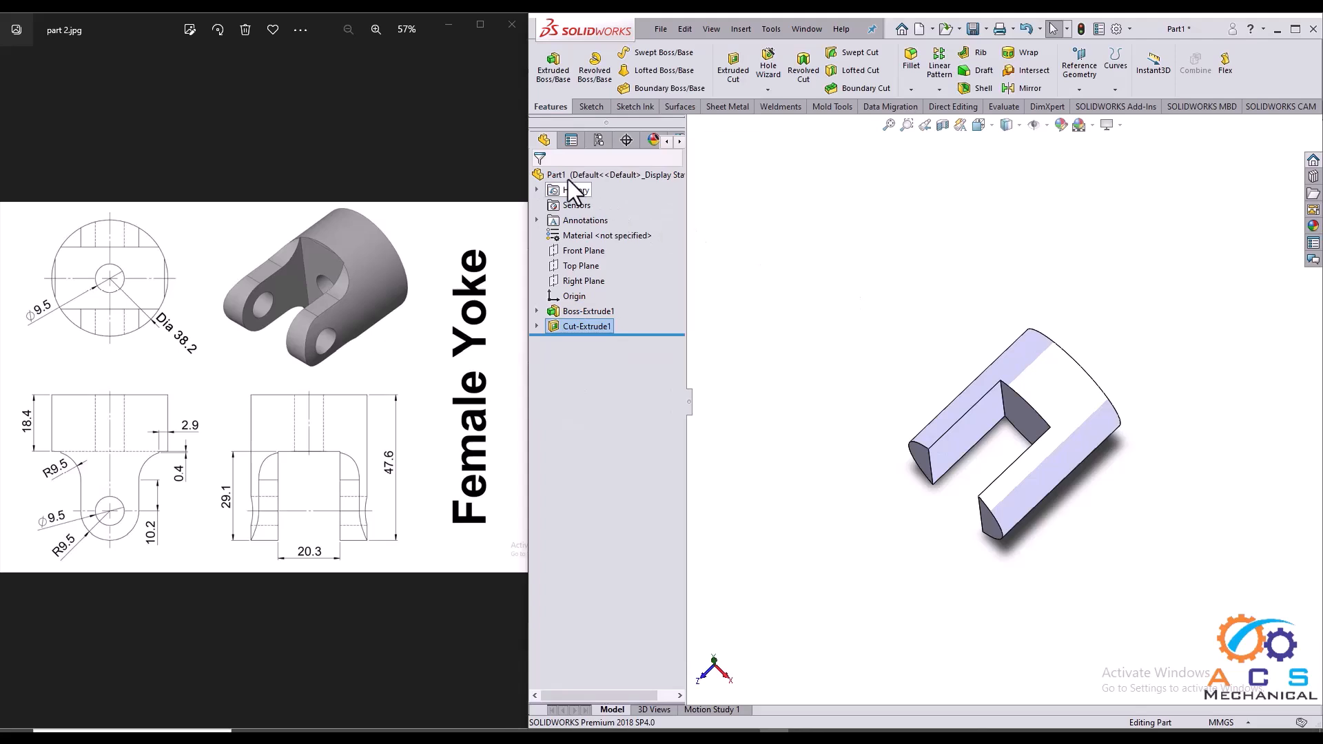
- Start a sketch on the Right Plane and view it straight on
{"action": "left_click", "coordinate": [596, 281]}
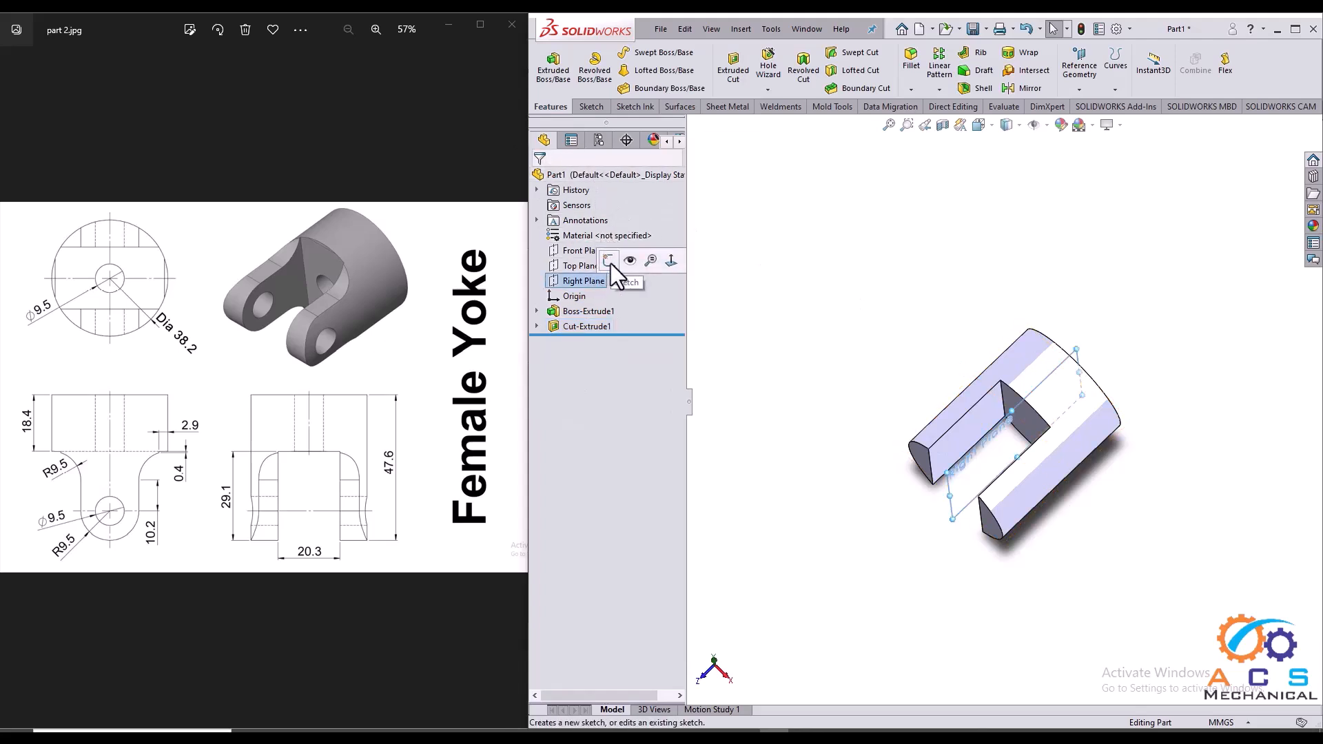
{"action": "left_click", "coordinate": [610, 262]}
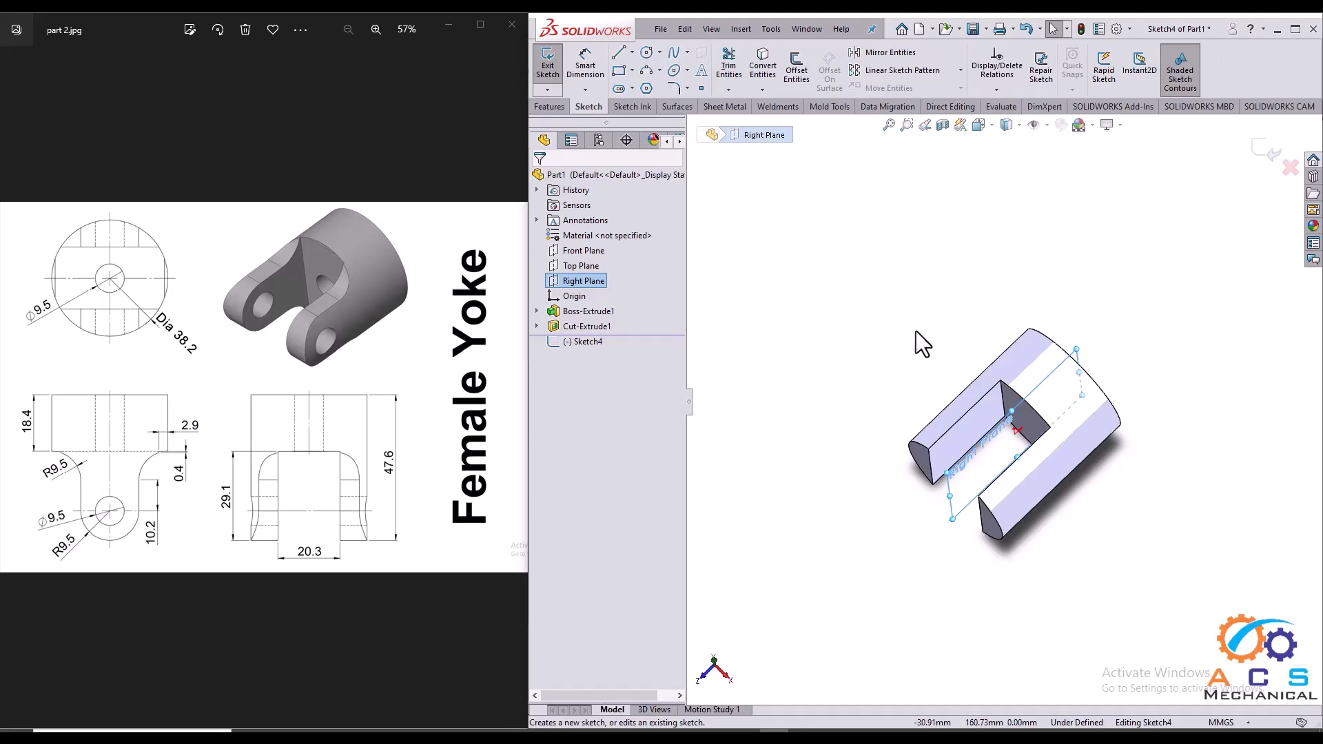
{"action": "key", "text": "space"}
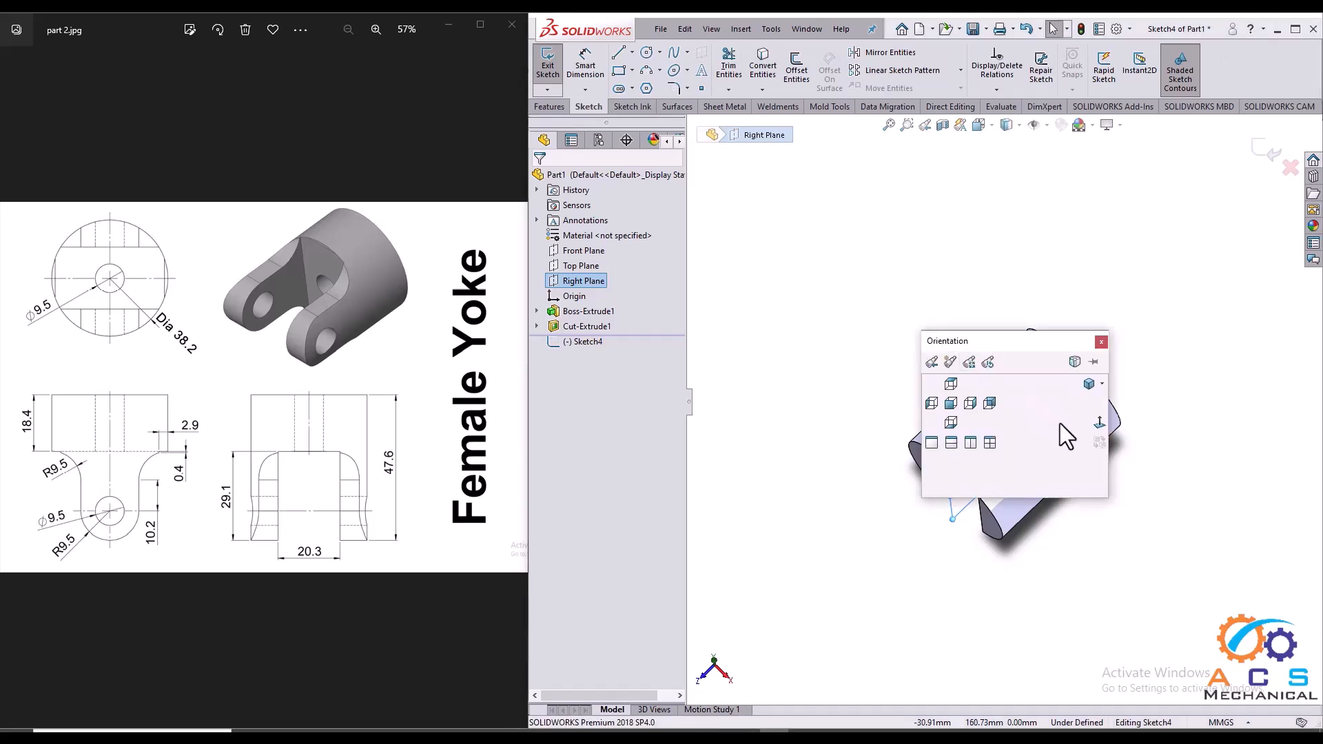
{"action": "left_click", "coordinate": [1098, 423]}
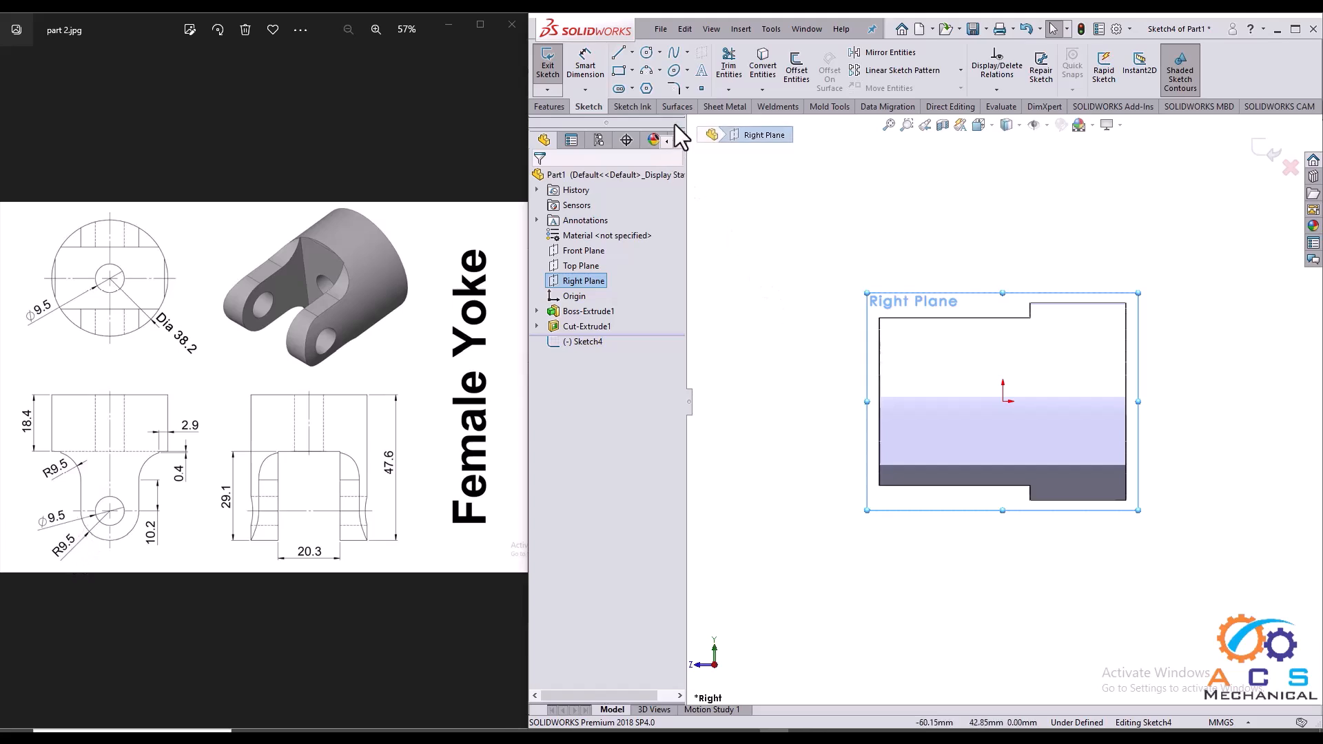
- Draw a concave three-point arc of about 10.3 mm radius from the upper step corner into the fork arm
{"action": "left_click", "coordinate": [646, 70]}
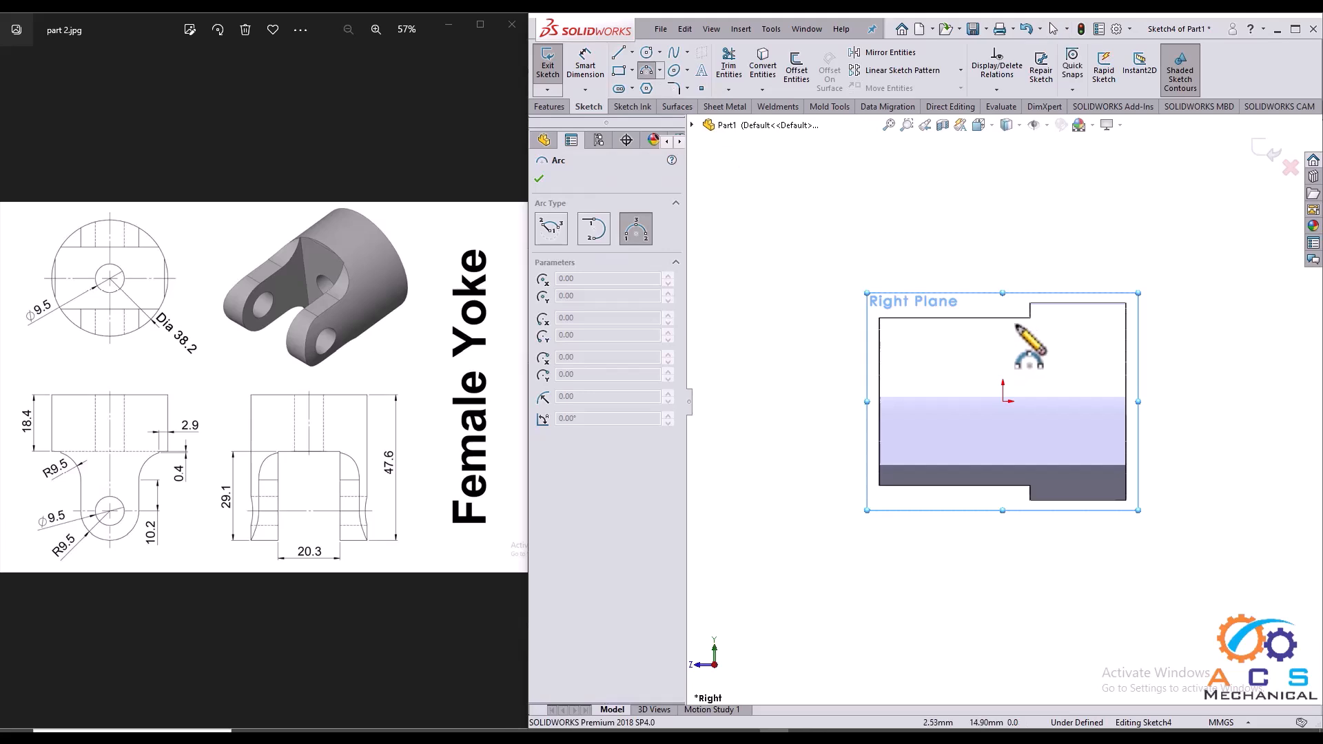
{"action": "scroll", "coordinate": [1020, 313], "scroll_direction": "up", "scroll_amount": 2}
{"action": "left_click", "coordinate": [1034, 302]}
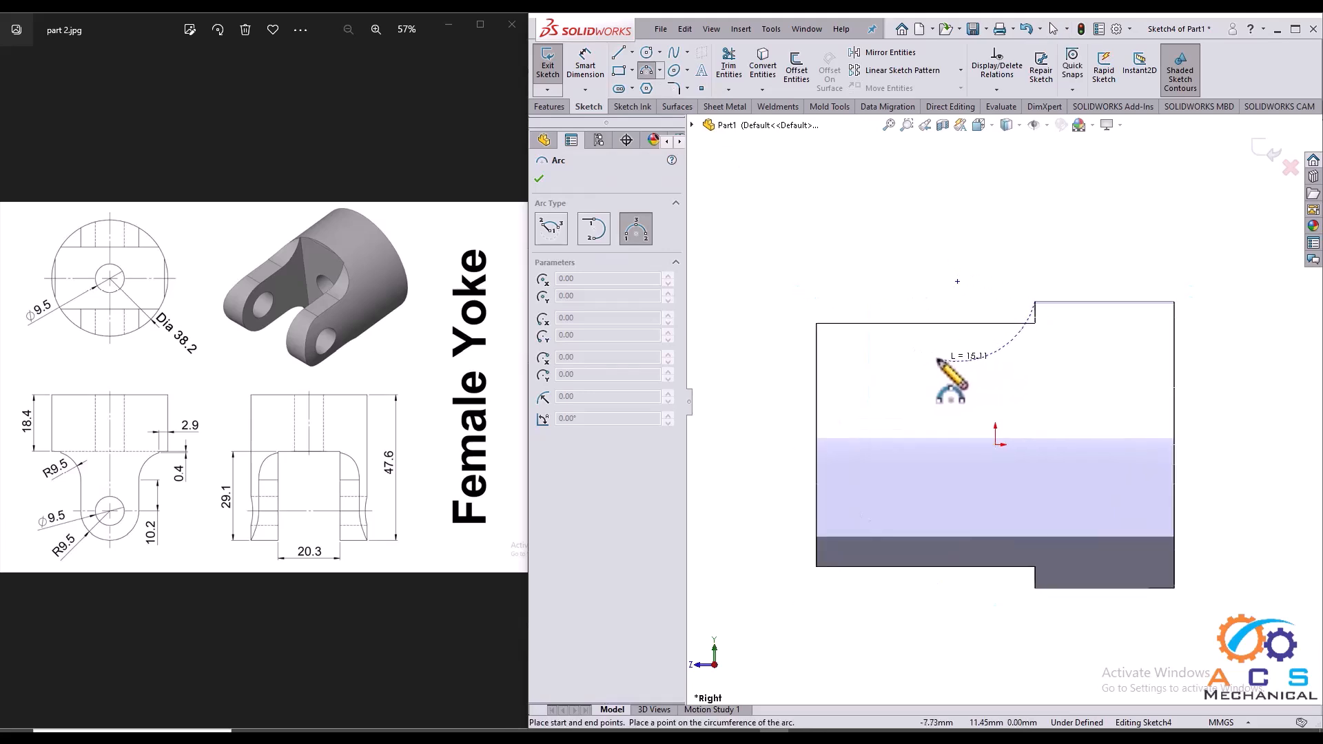
{"action": "left_click", "coordinate": [941, 358]}
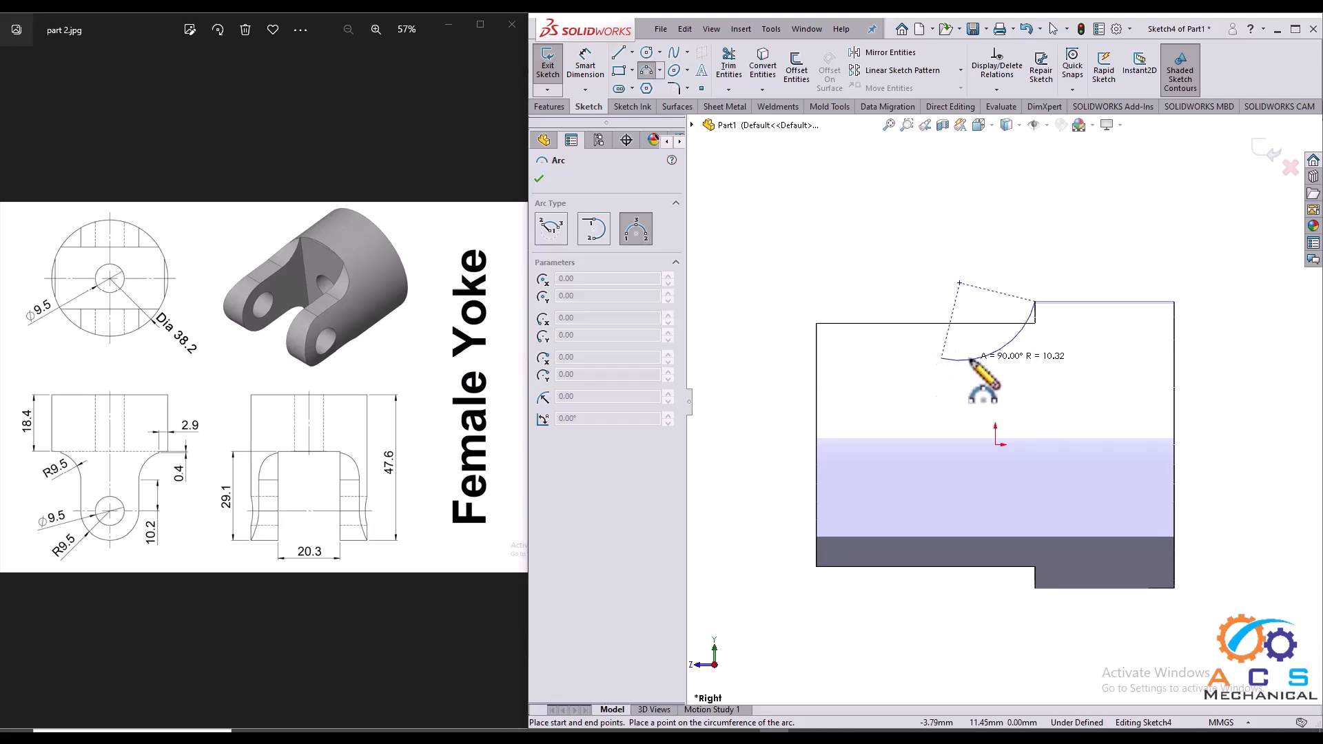
{"action": "left_click", "coordinate": [999, 350]}
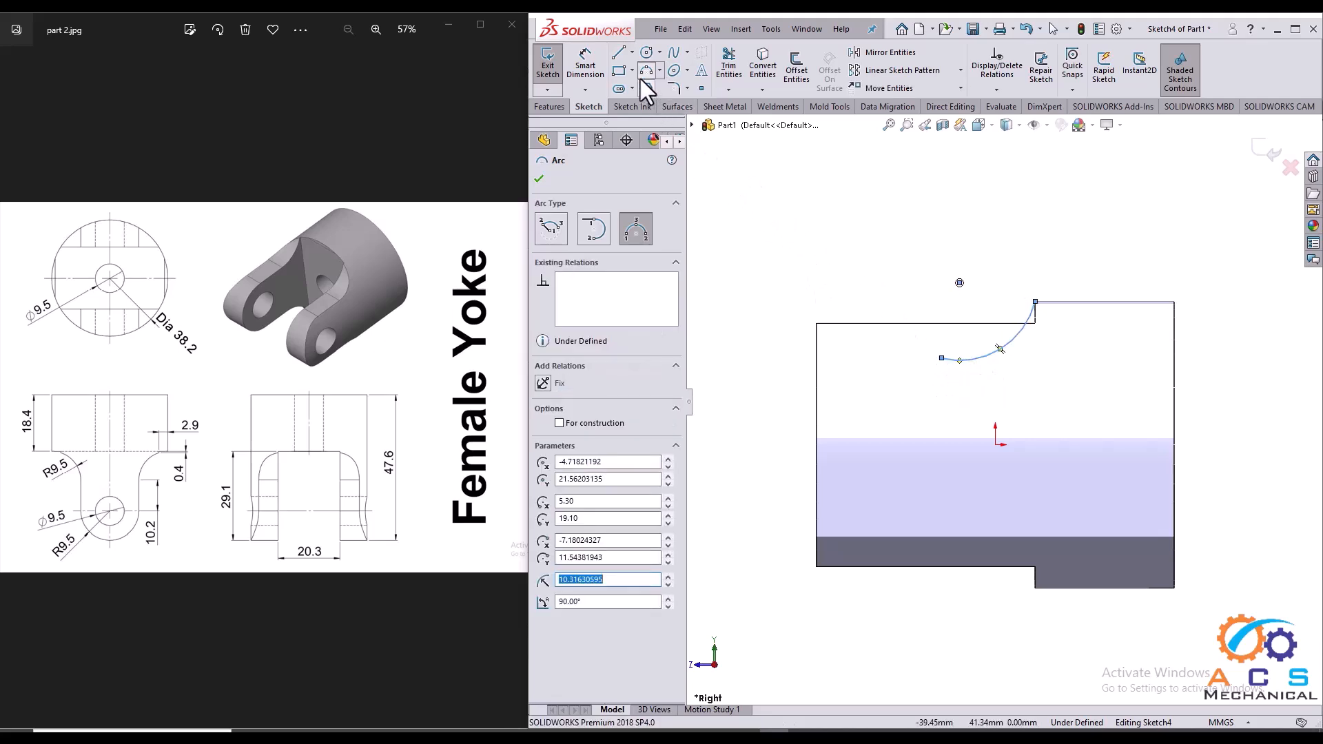
- Draw a horizontal line about 6.6 mm long from the arc's free end towards the fork's open end
{"action": "left_click", "coordinate": [619, 53]}
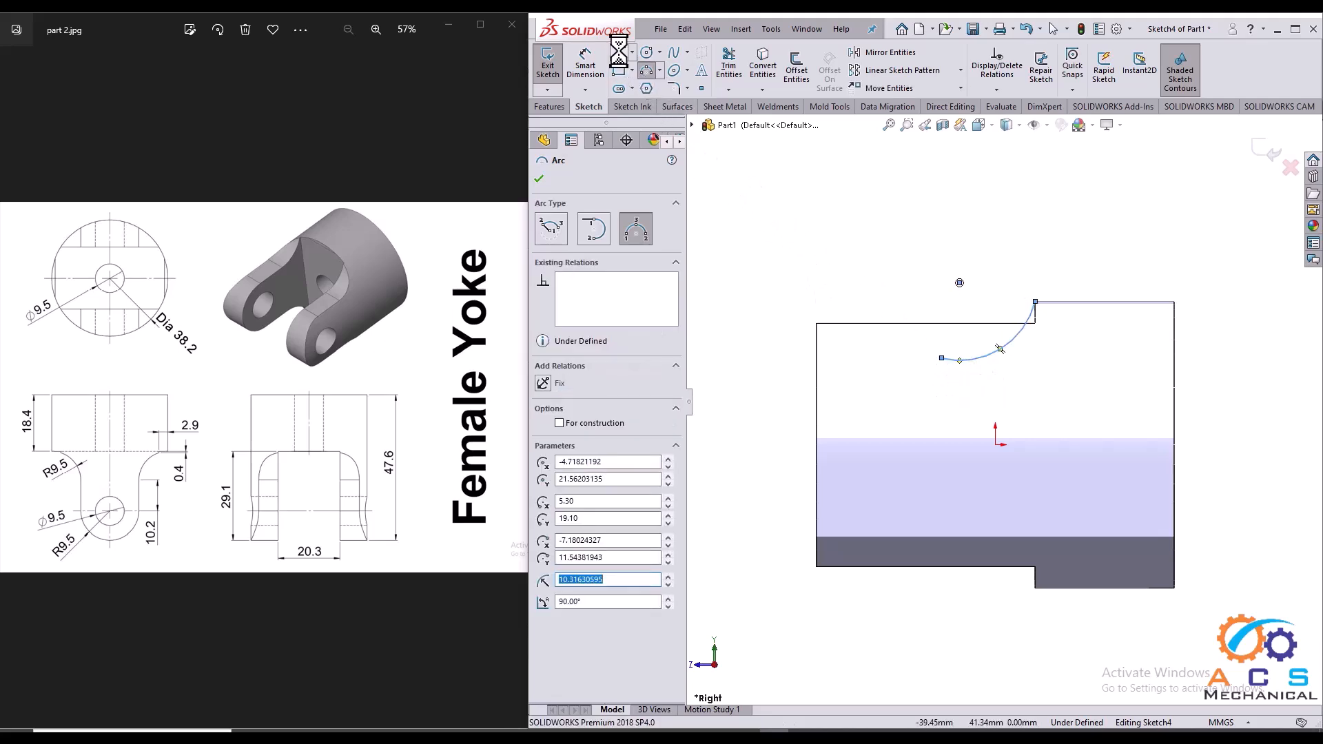
{"action": "left_click", "coordinate": [941, 358]}
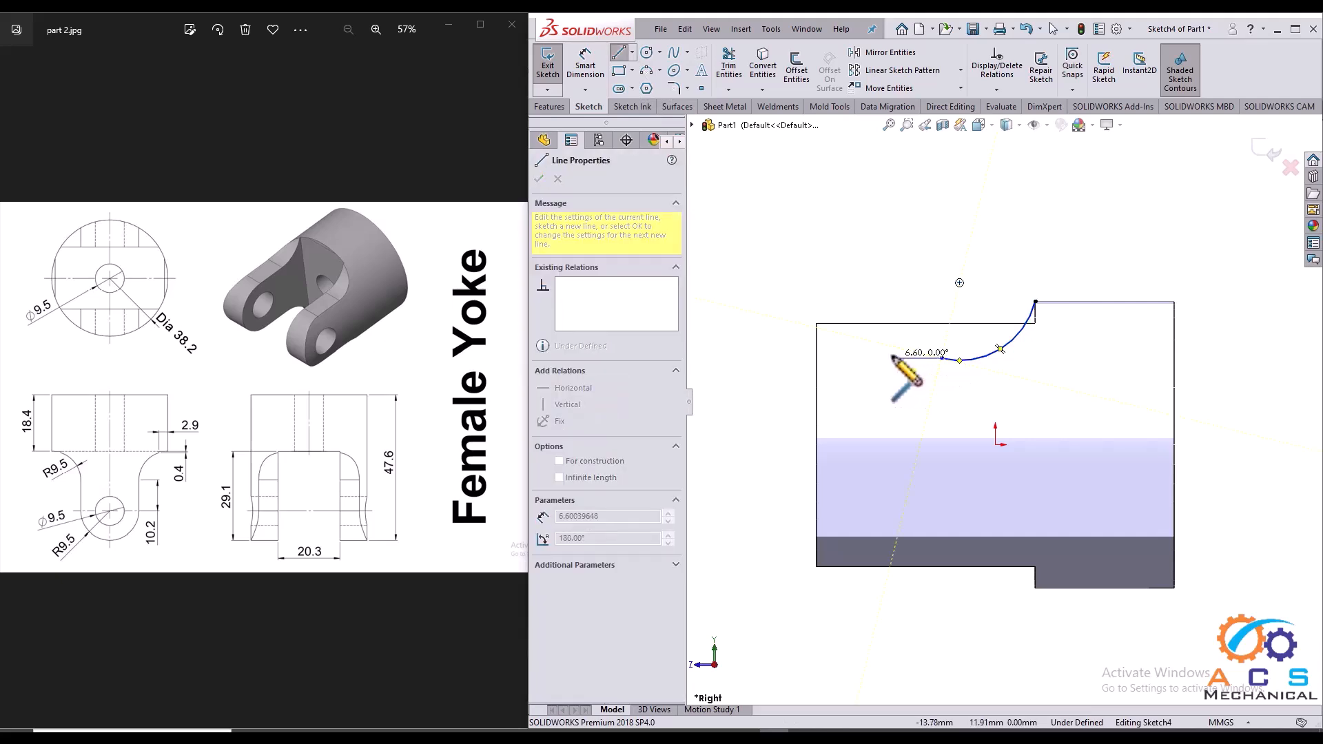
{"action": "left_click", "coordinate": [892, 358]}
{"action": "right_click", "coordinate": [835, 197]}
{"action": "left_click", "coordinate": [837, 199]}
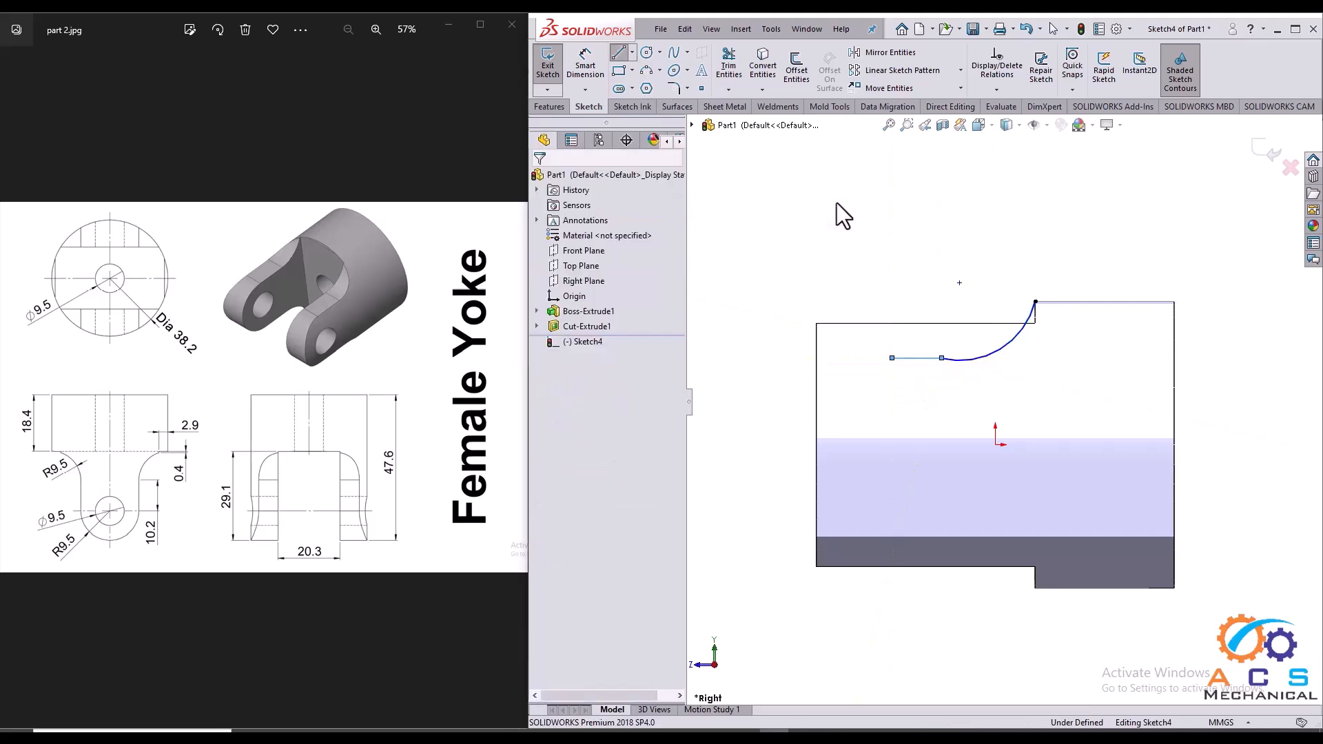
- Draw a three-point semicircle of about 9.9 mm radius from the line's end, bulging out to the fork's open end edge
{"action": "left_click", "coordinate": [646, 70]}
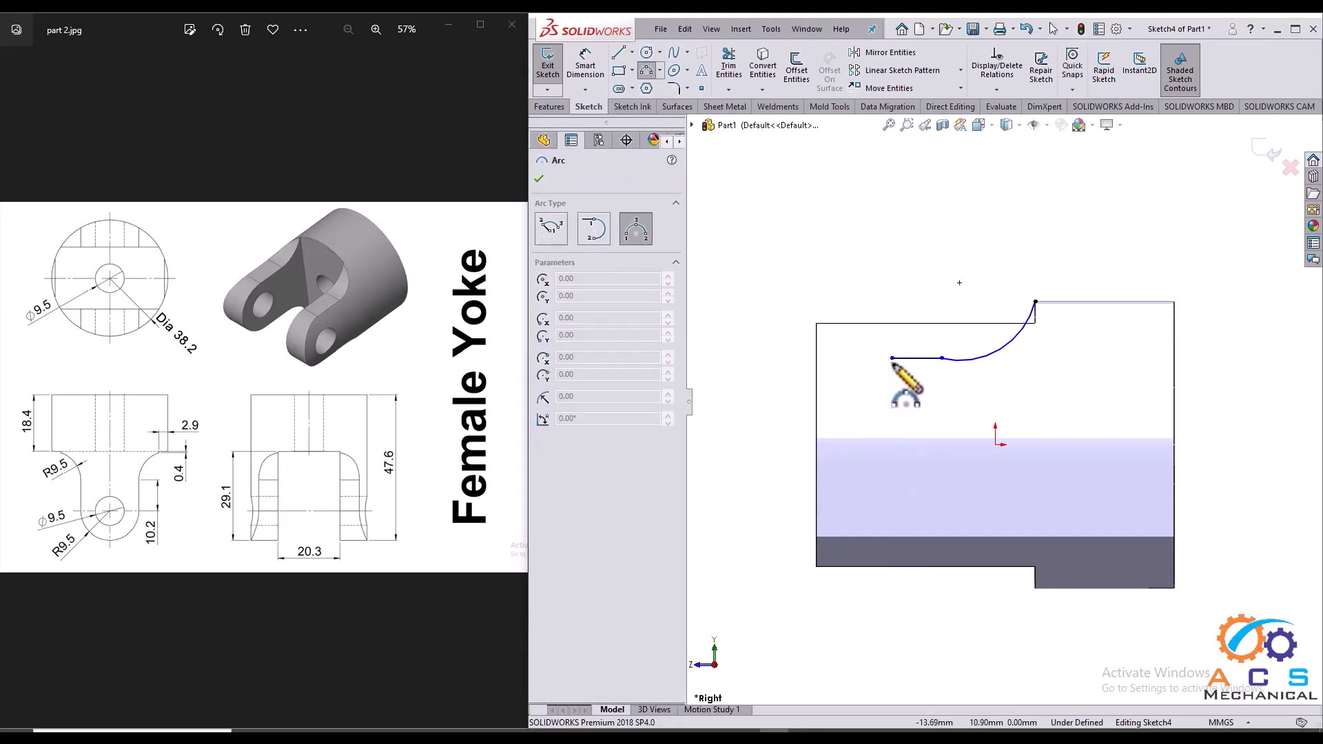
{"action": "left_click", "coordinate": [892, 358]}
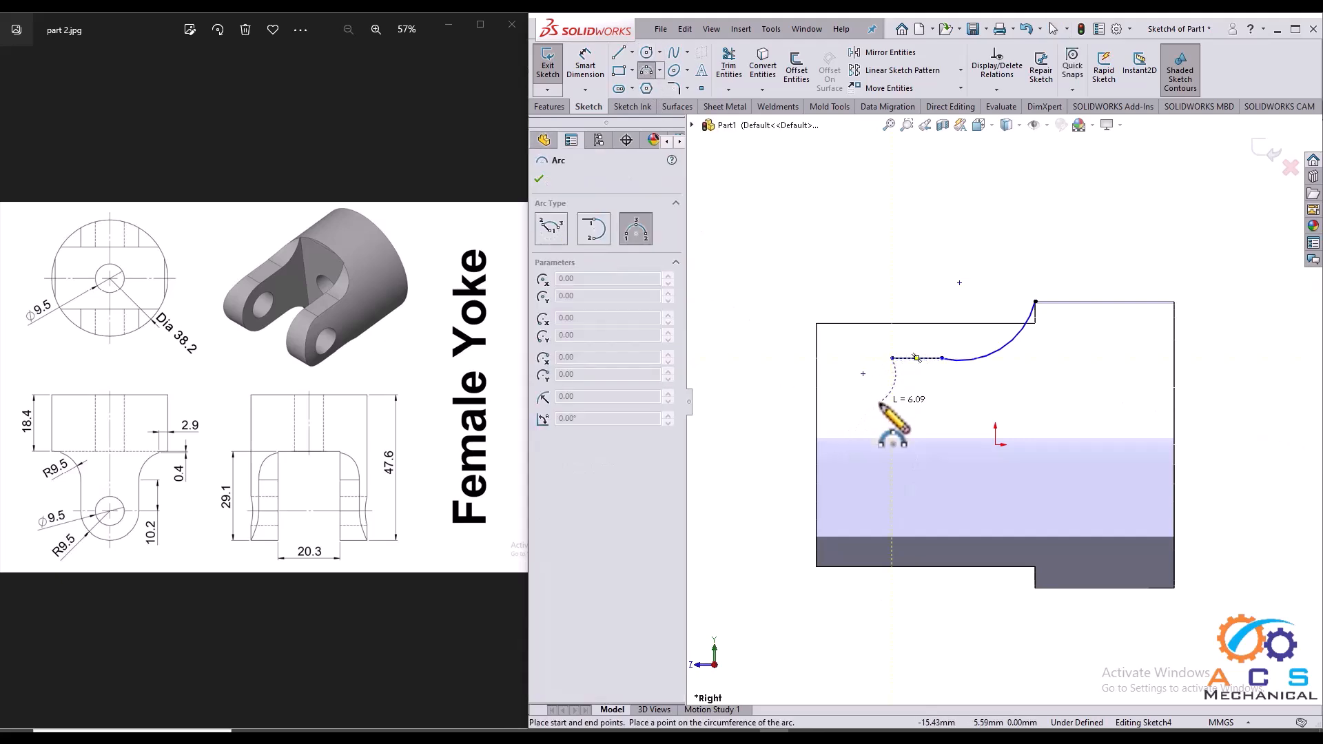
{"action": "left_click", "coordinate": [892, 508]}
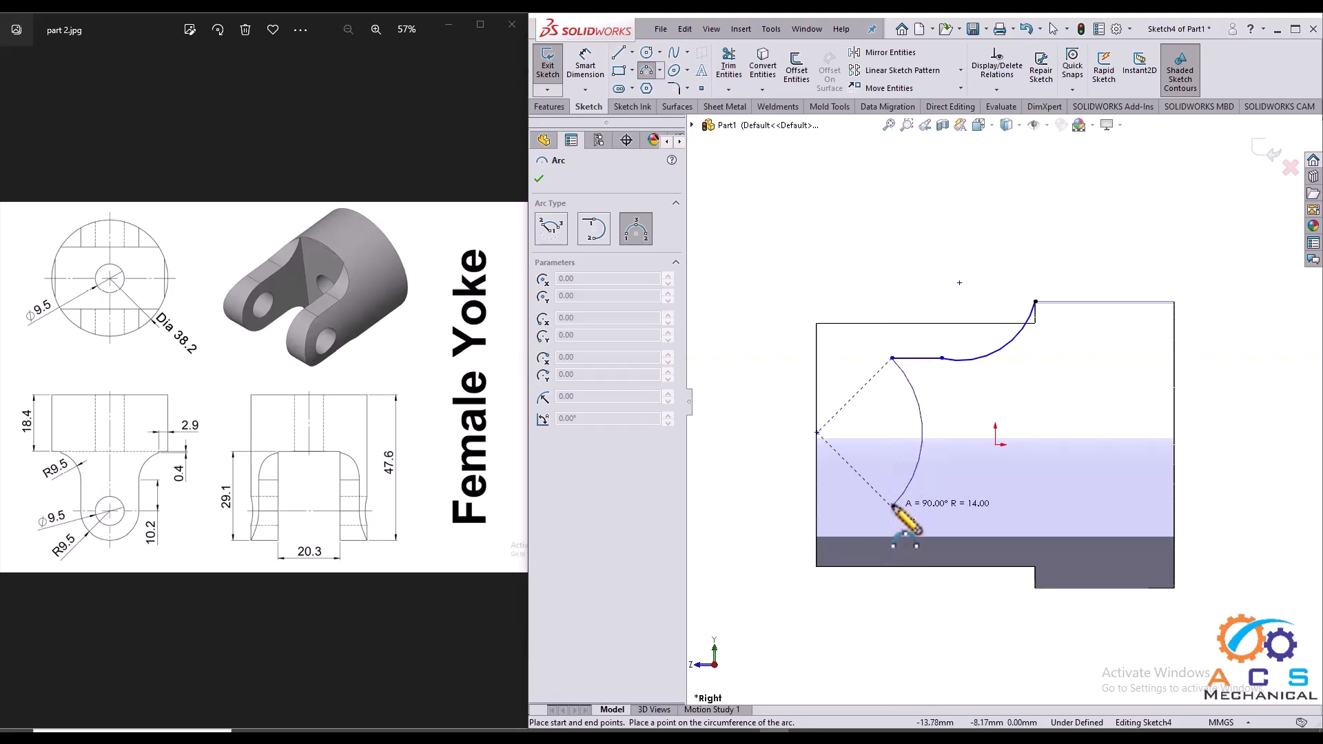
{"action": "left_click", "coordinate": [819, 438]}
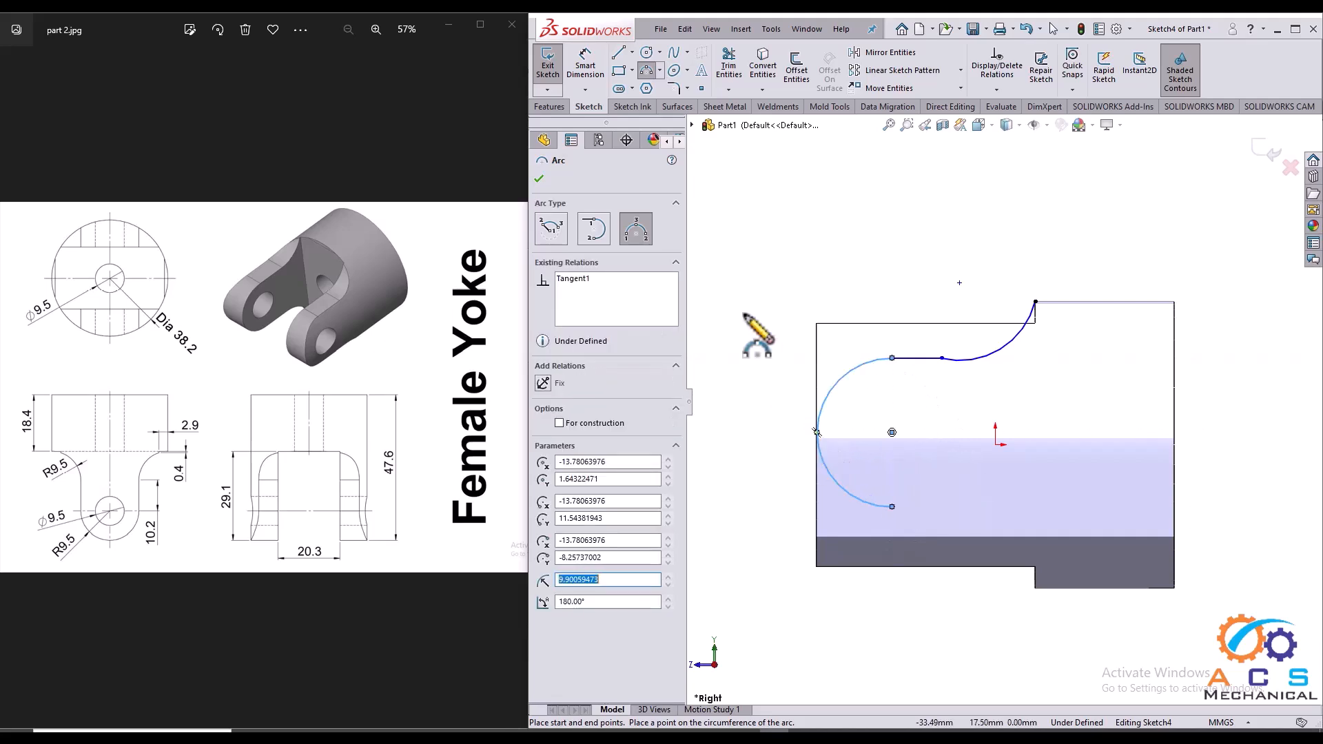
- Draw a horizontal line about 10.2 mm long from the semicircle's lower end back towards the solid body
{"action": "left_click", "coordinate": [618, 54]}
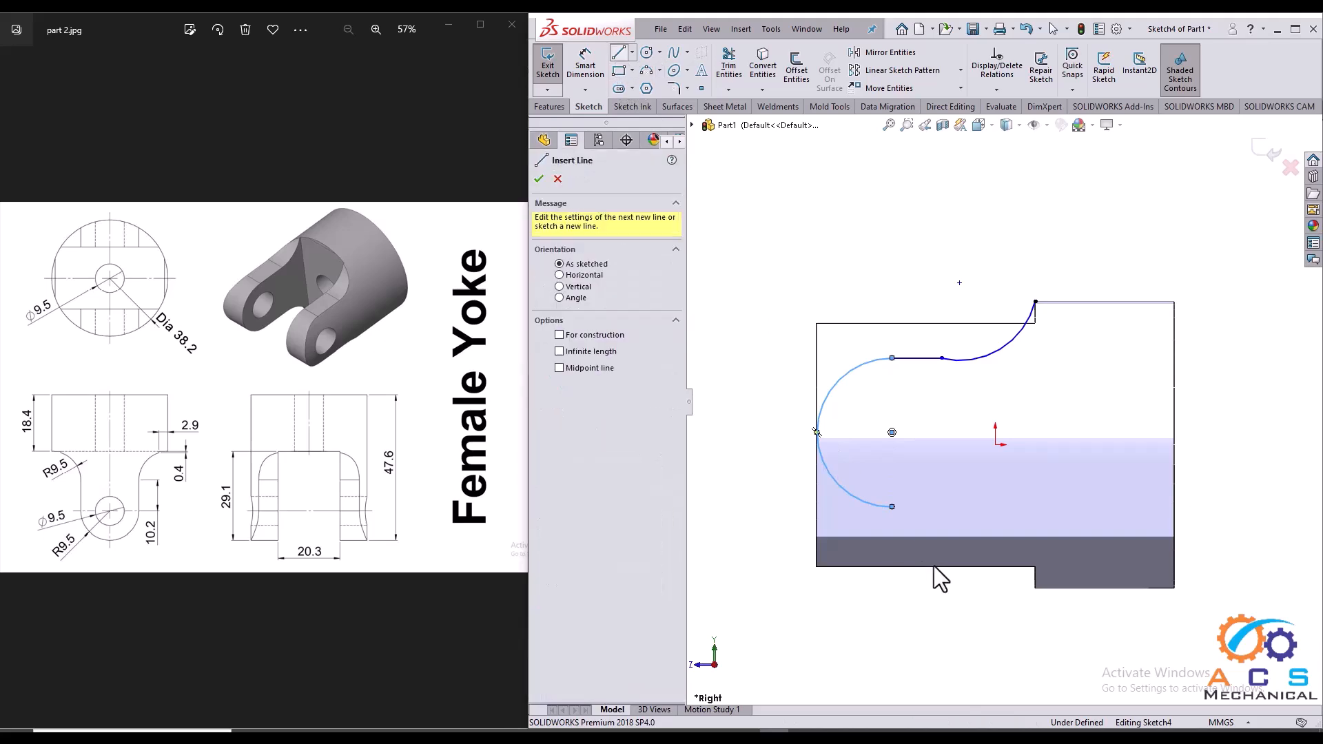
{"action": "left_click", "coordinate": [892, 508]}
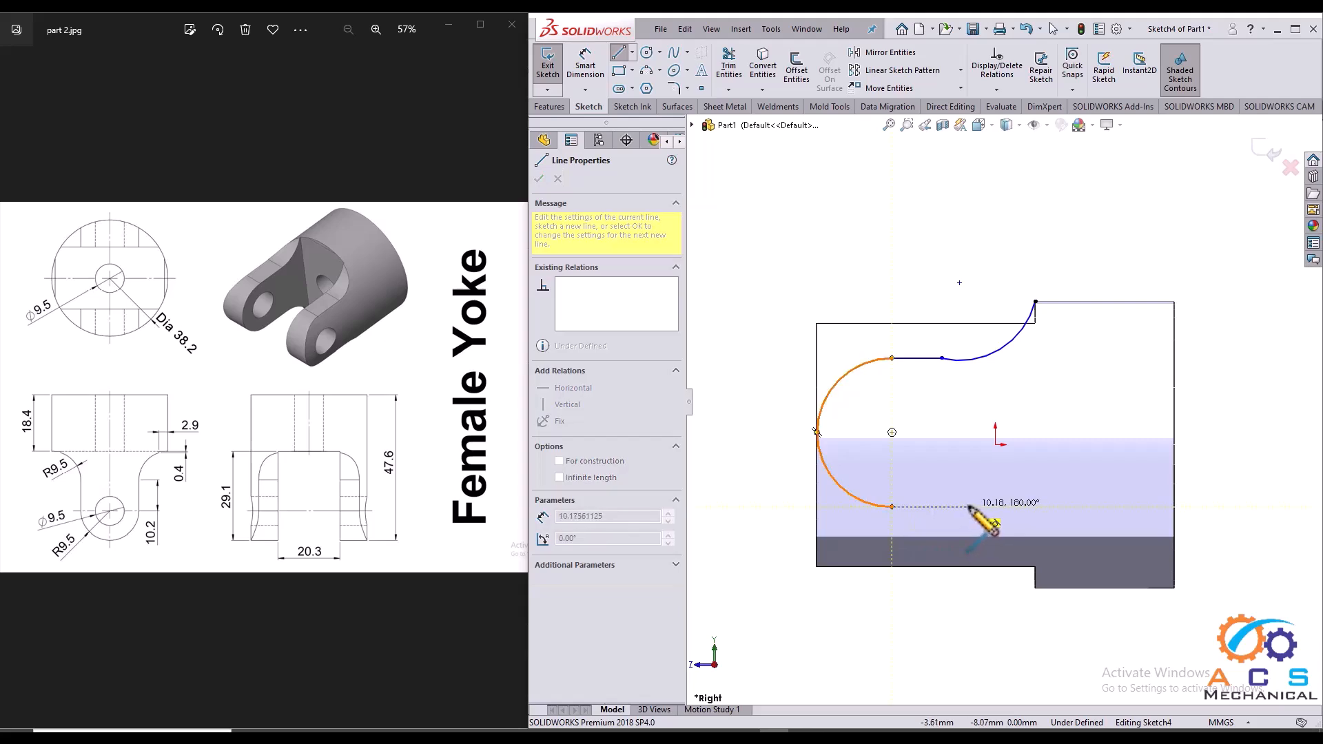
{"action": "left_click", "coordinate": [970, 508]}
{"action": "right_click", "coordinate": [842, 269]}
{"action": "left_click", "coordinate": [879, 285]}
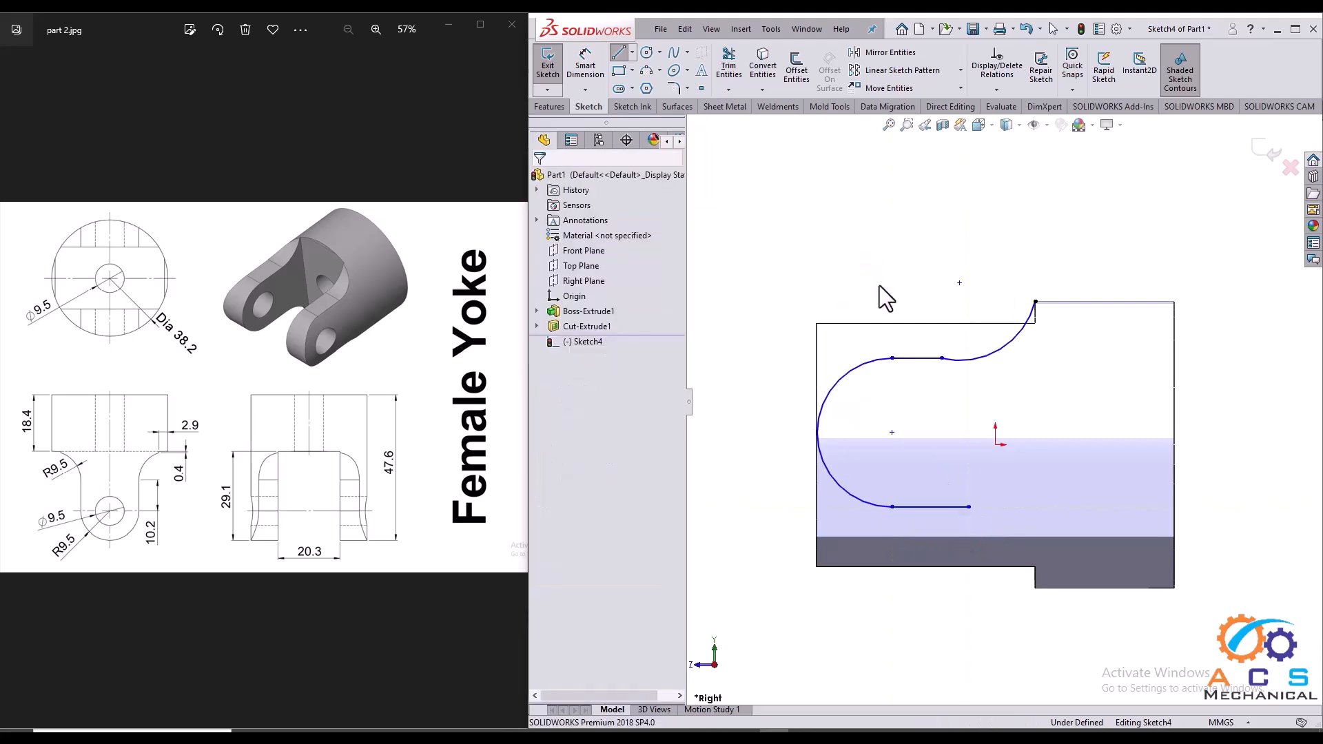
{"action": "key", "text": "Escape"}
- Draw a three-point arc of about 9.9 mm radius from the lower line's end to the lower step corner
{"action": "left_click", "coordinate": [642, 71]}
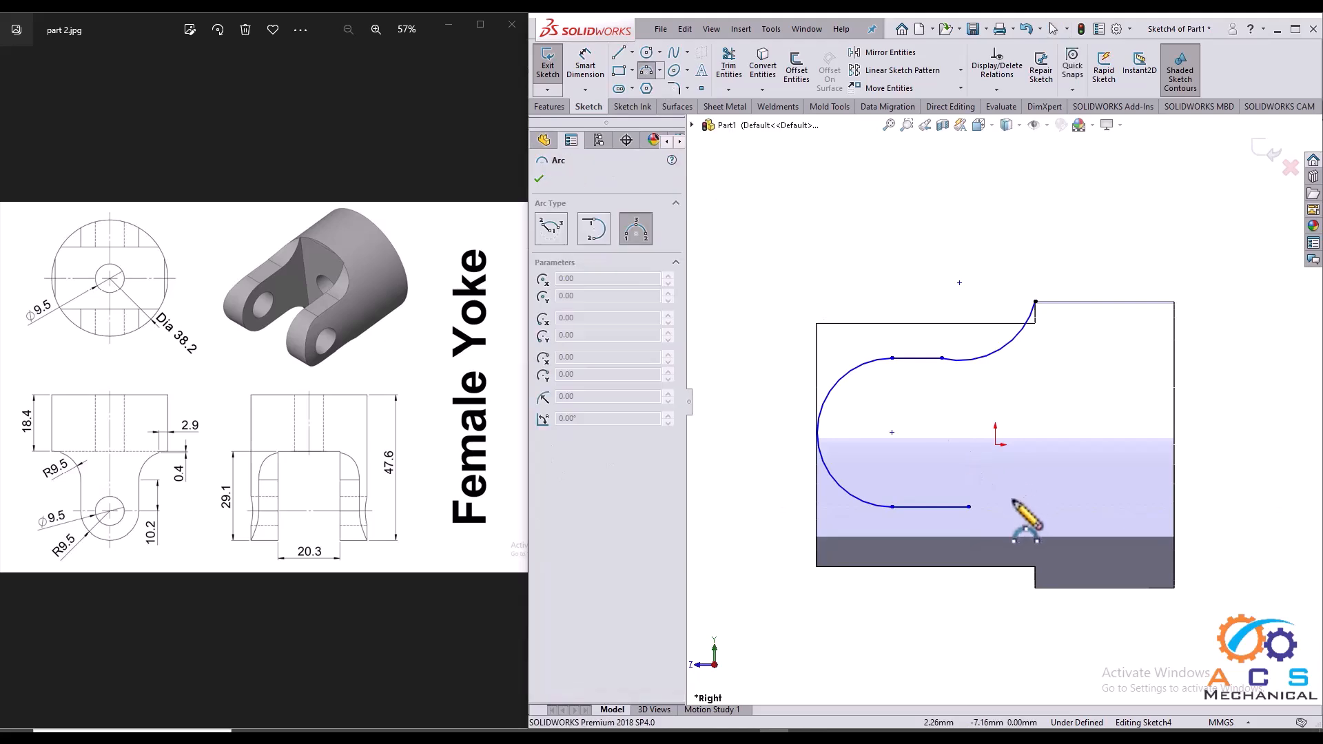
{"action": "left_click", "coordinate": [968, 508]}
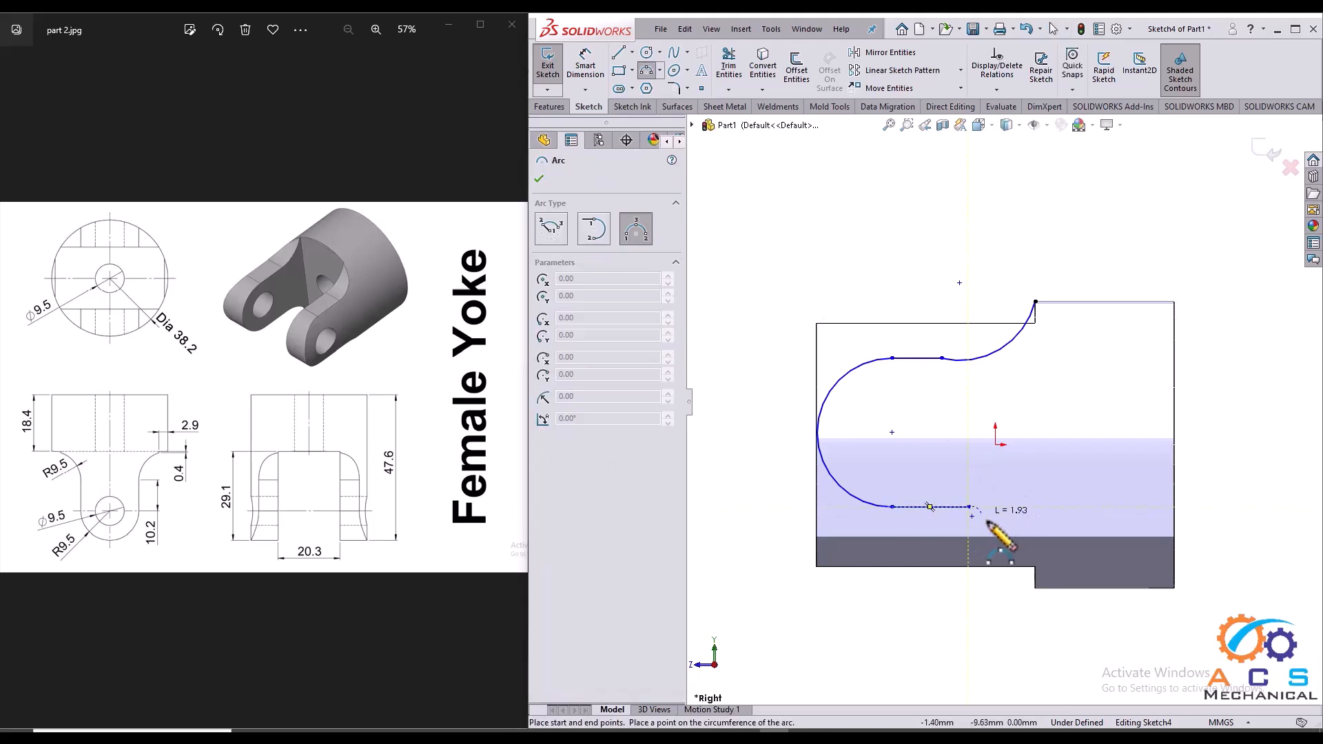
{"action": "left_click", "coordinate": [1035, 589]}
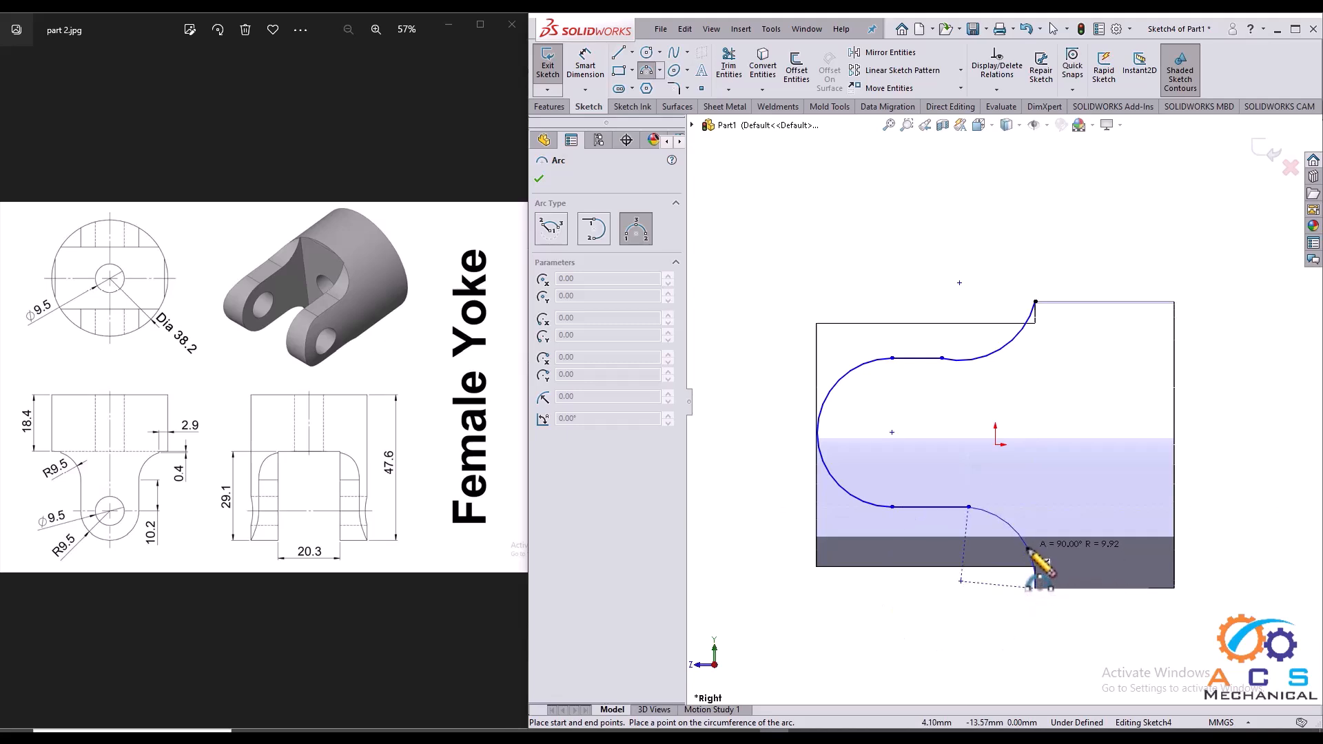
{"action": "left_click", "coordinate": [1020, 535]}
{"action": "right_click", "coordinate": [872, 205]}
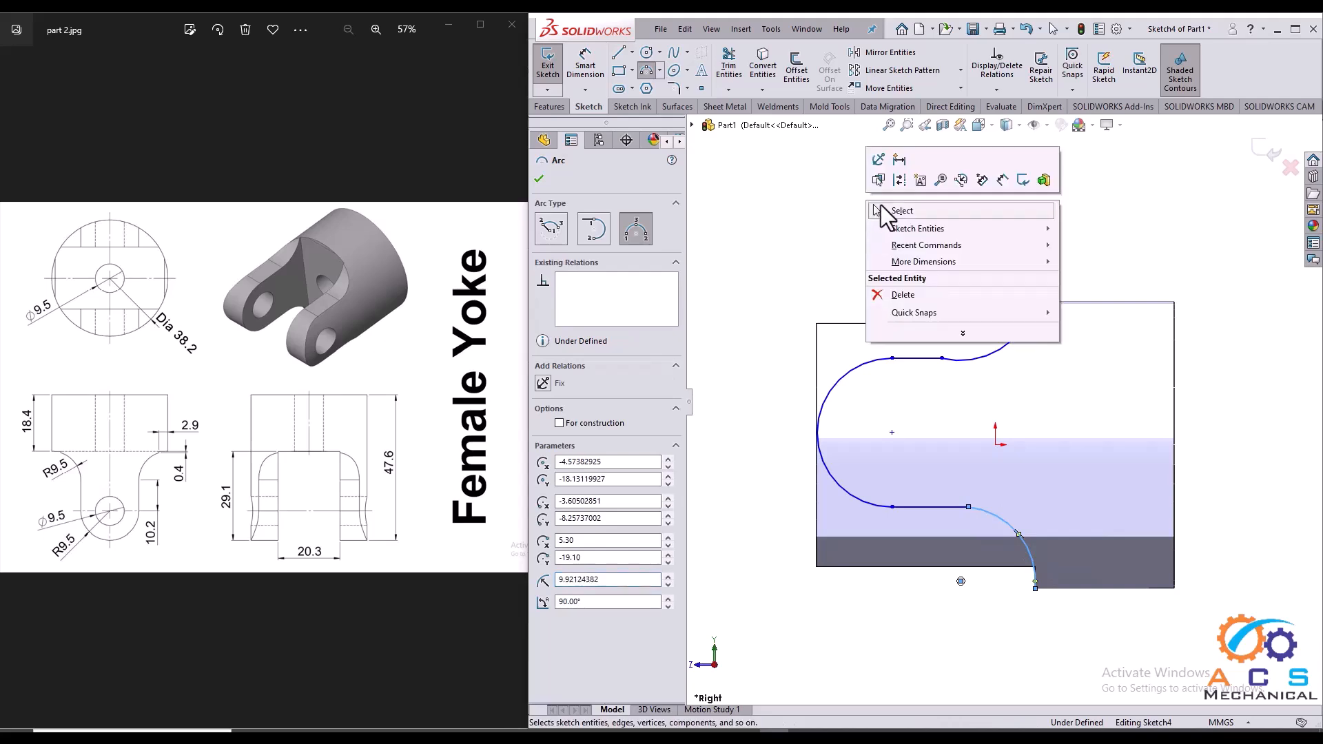
{"action": "left_click", "coordinate": [891, 209]}
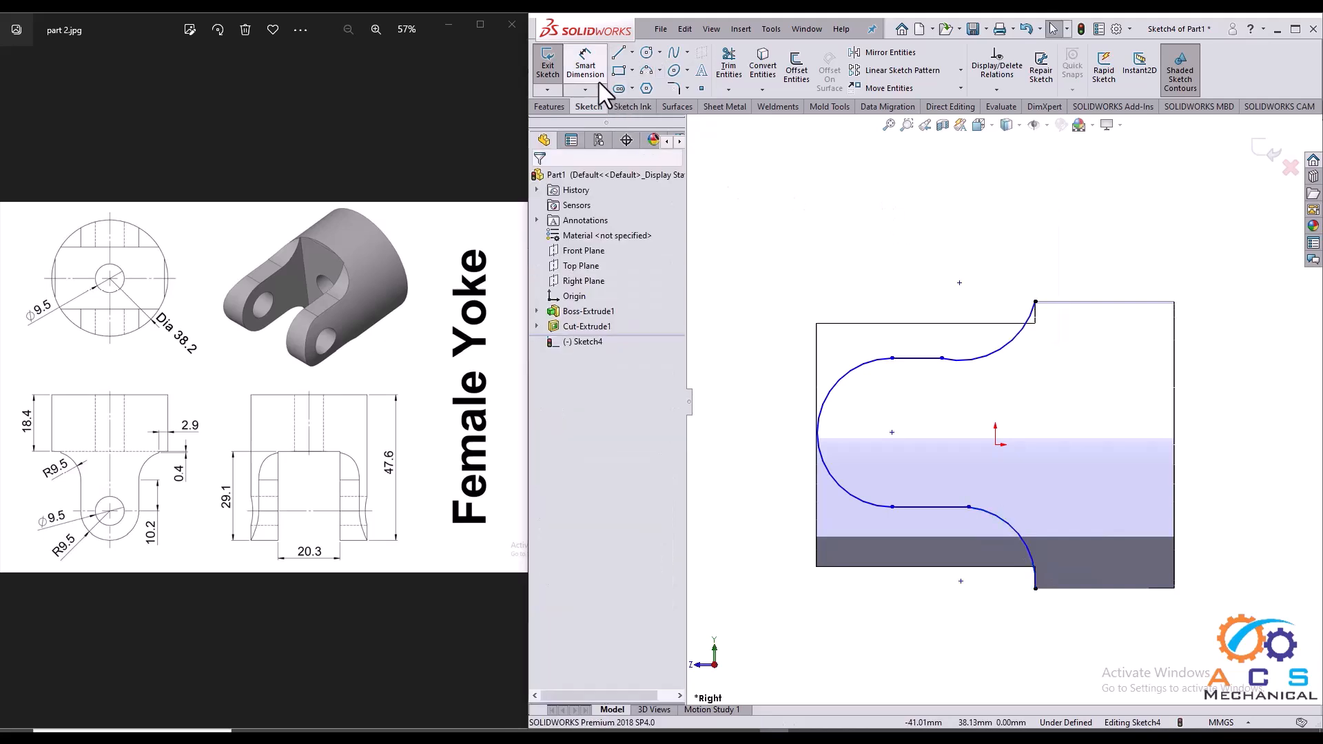
- Dimension the radius of the upper concave arc and set it to 9.5 mm
{"action": "left_click", "coordinate": [583, 67]}
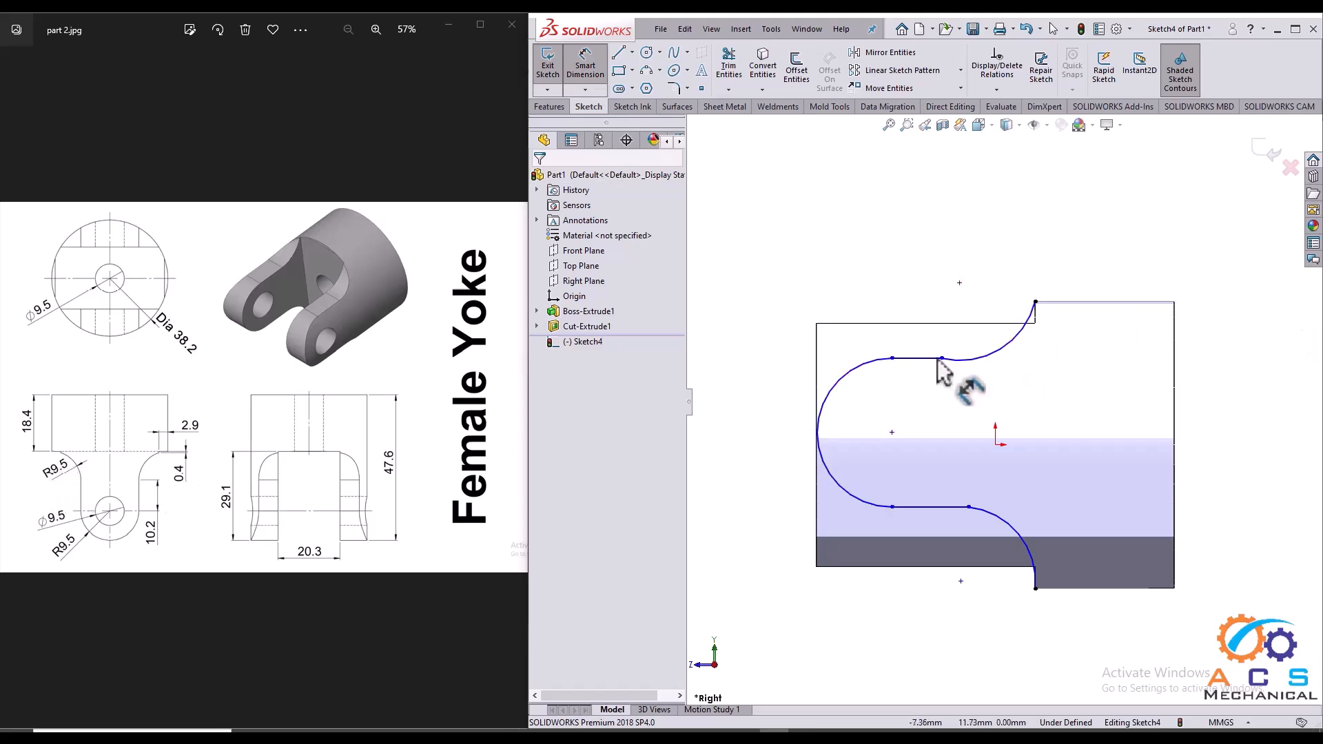
{"action": "left_click", "coordinate": [1007, 342]}
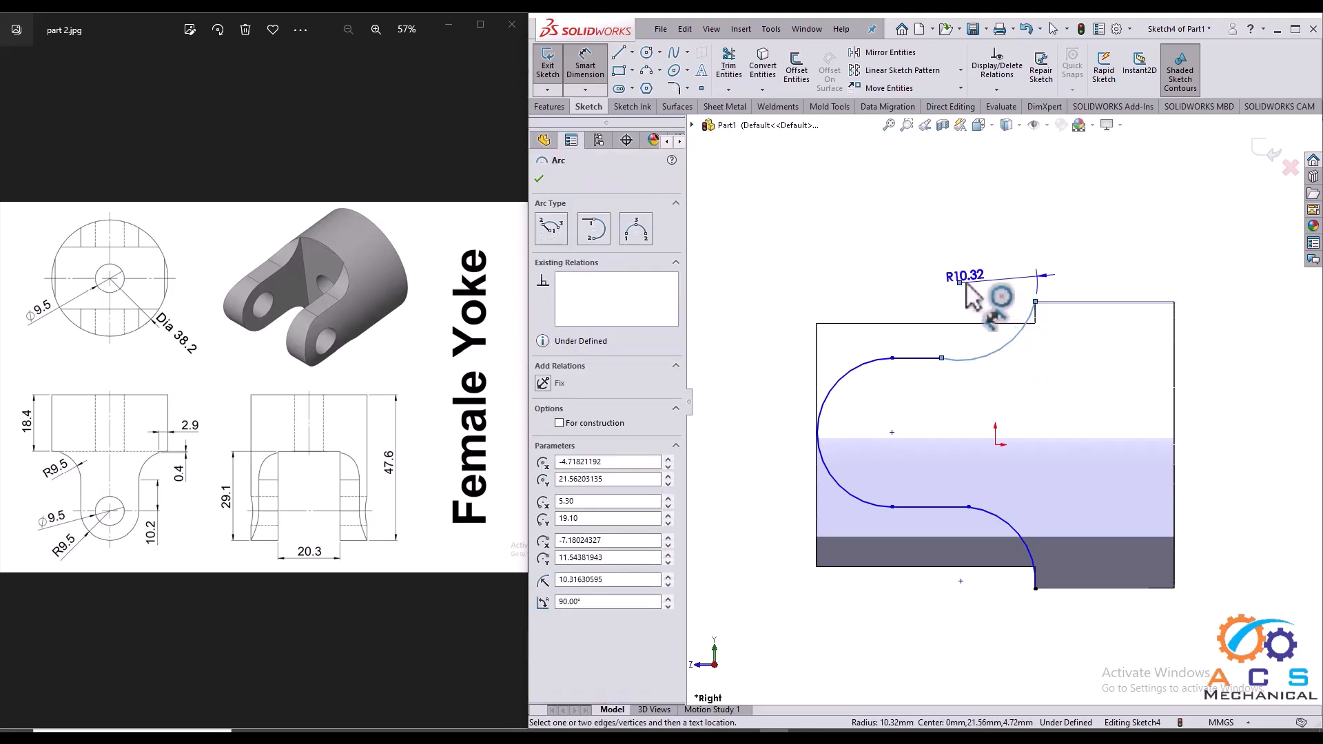
{"action": "left_click", "coordinate": [965, 284]}
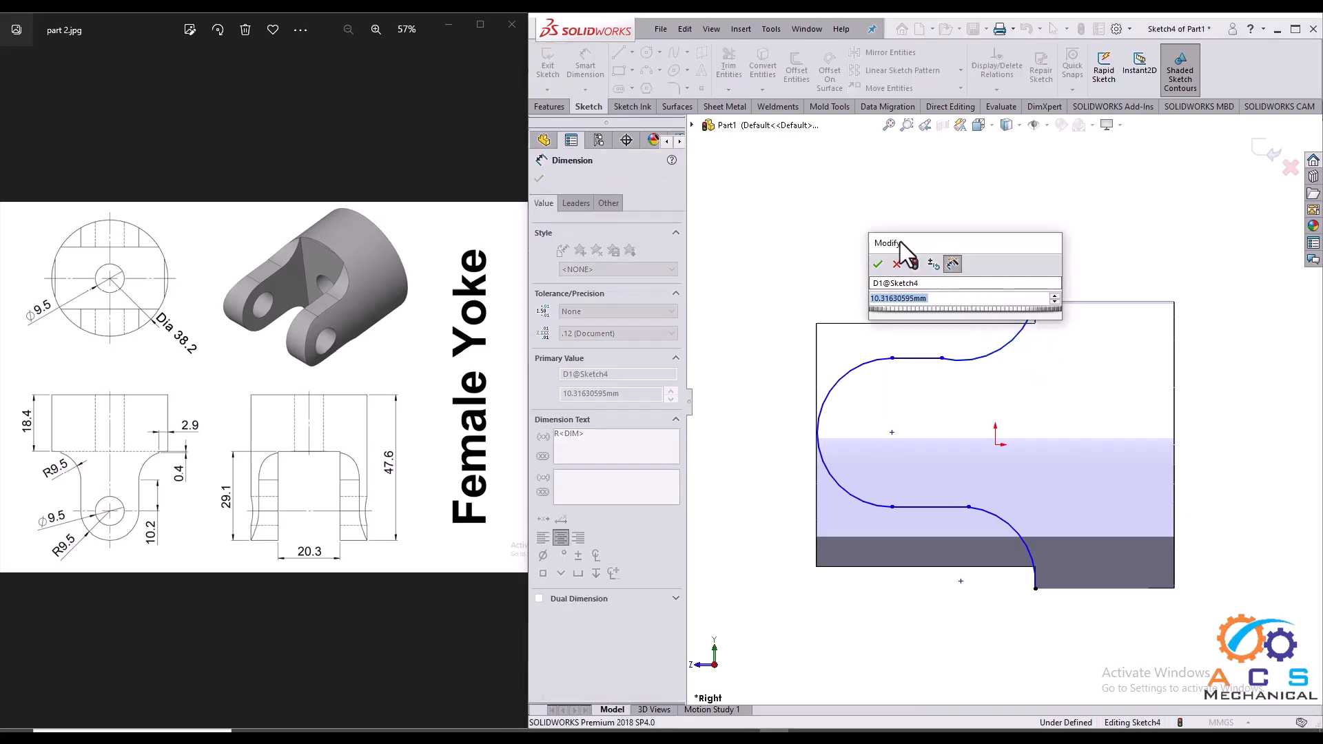
{"action": "type", "text": "9.5"}
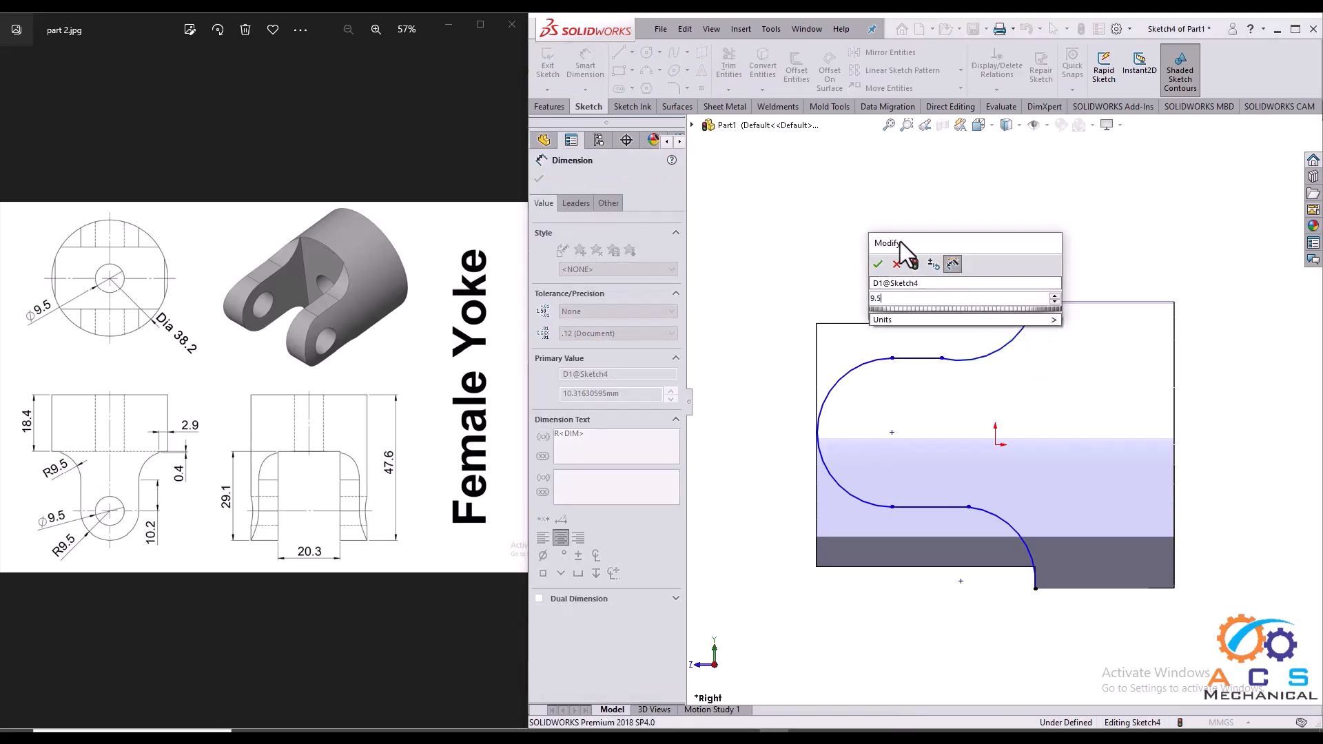
{"action": "key", "text": "Return"}
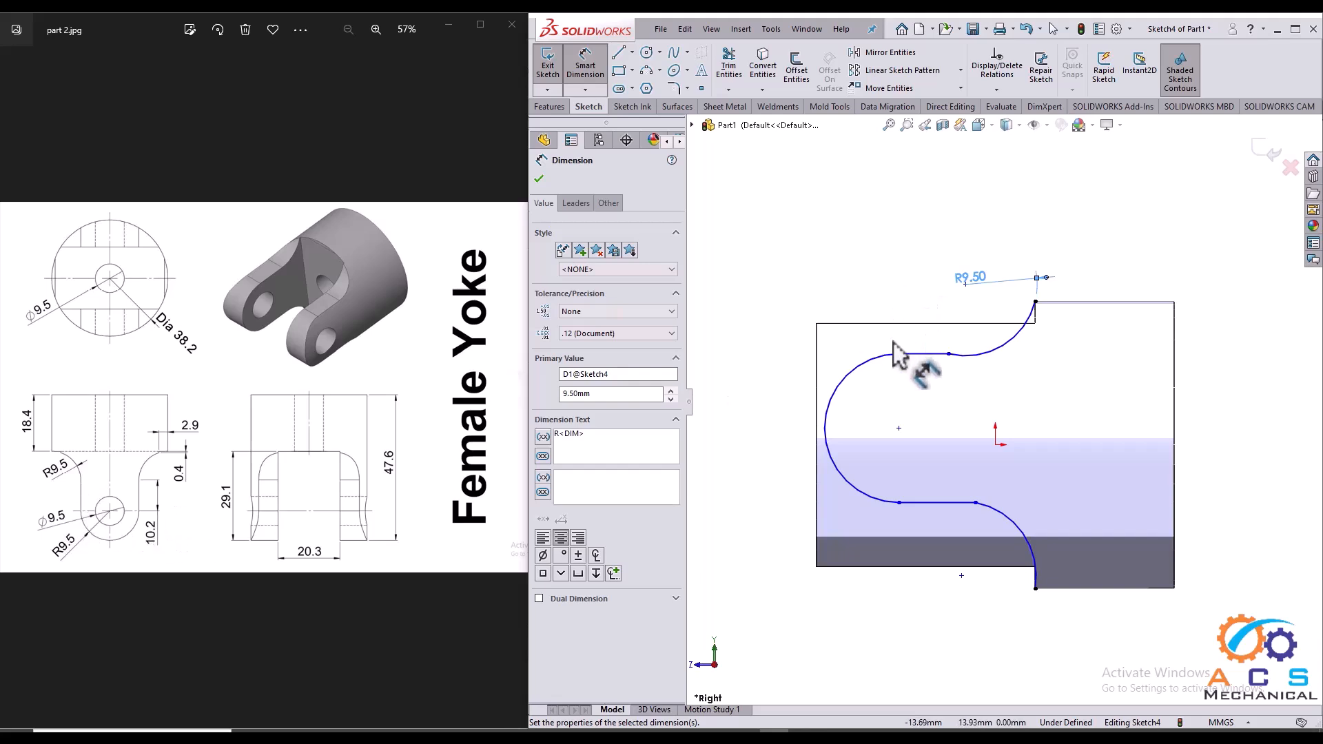
- Dimension the length of the upper horizontal line between the two arcs and set it to 10.2 mm
{"action": "left_click", "coordinate": [923, 365]}
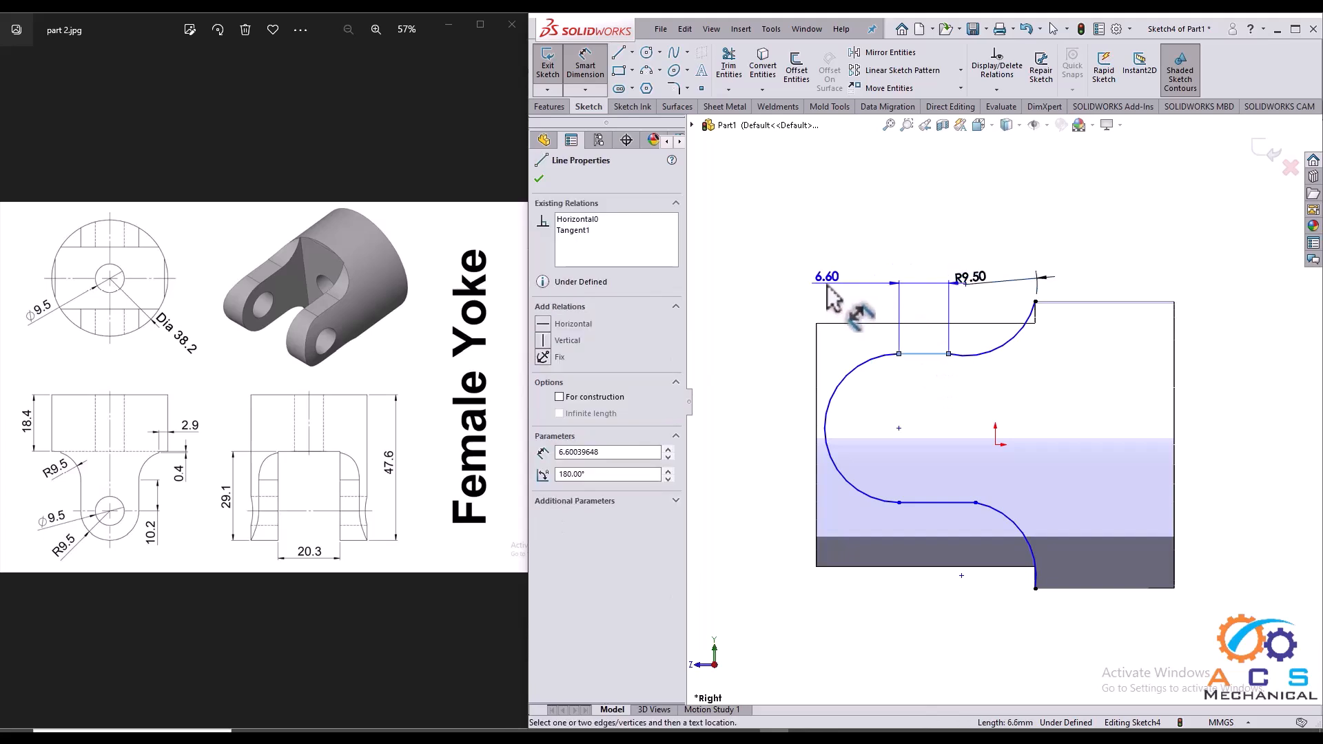
{"action": "left_click", "coordinate": [826, 285]}
{"action": "type", "text": "1"}
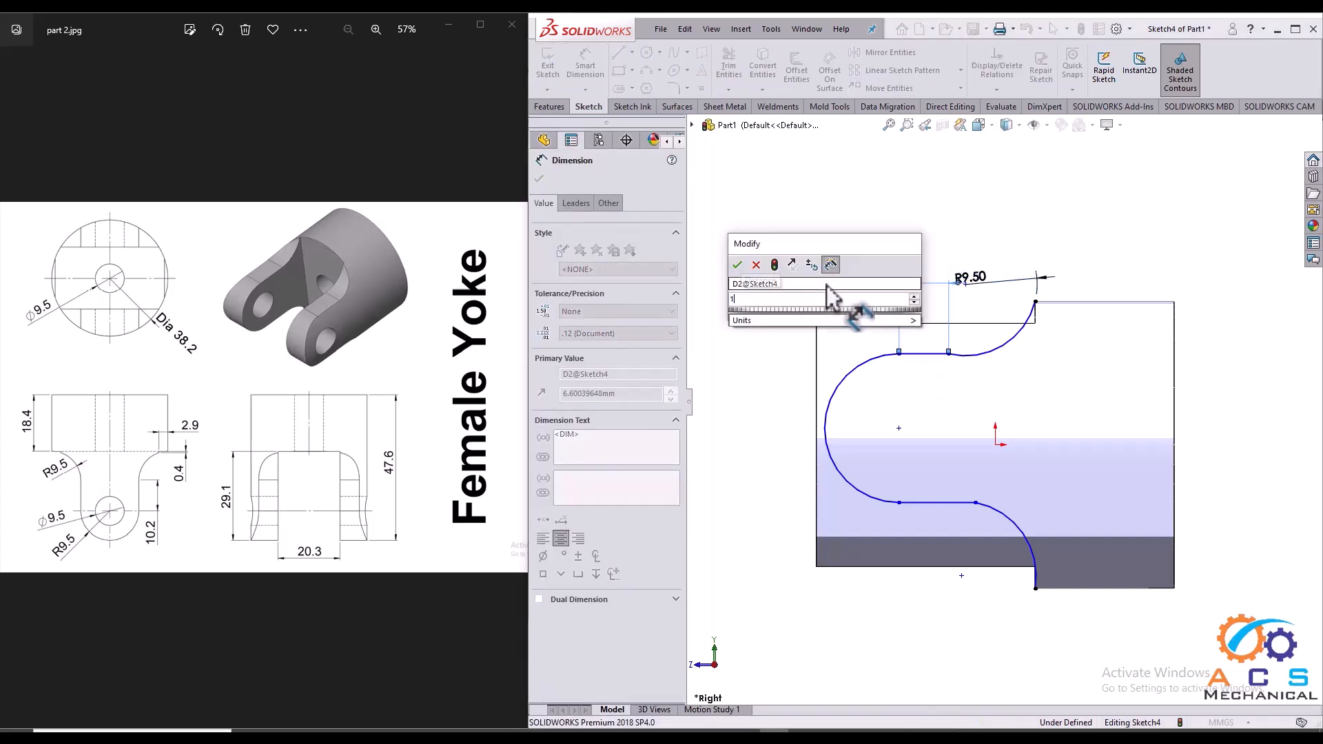
{"action": "type", "text": "0.2"}
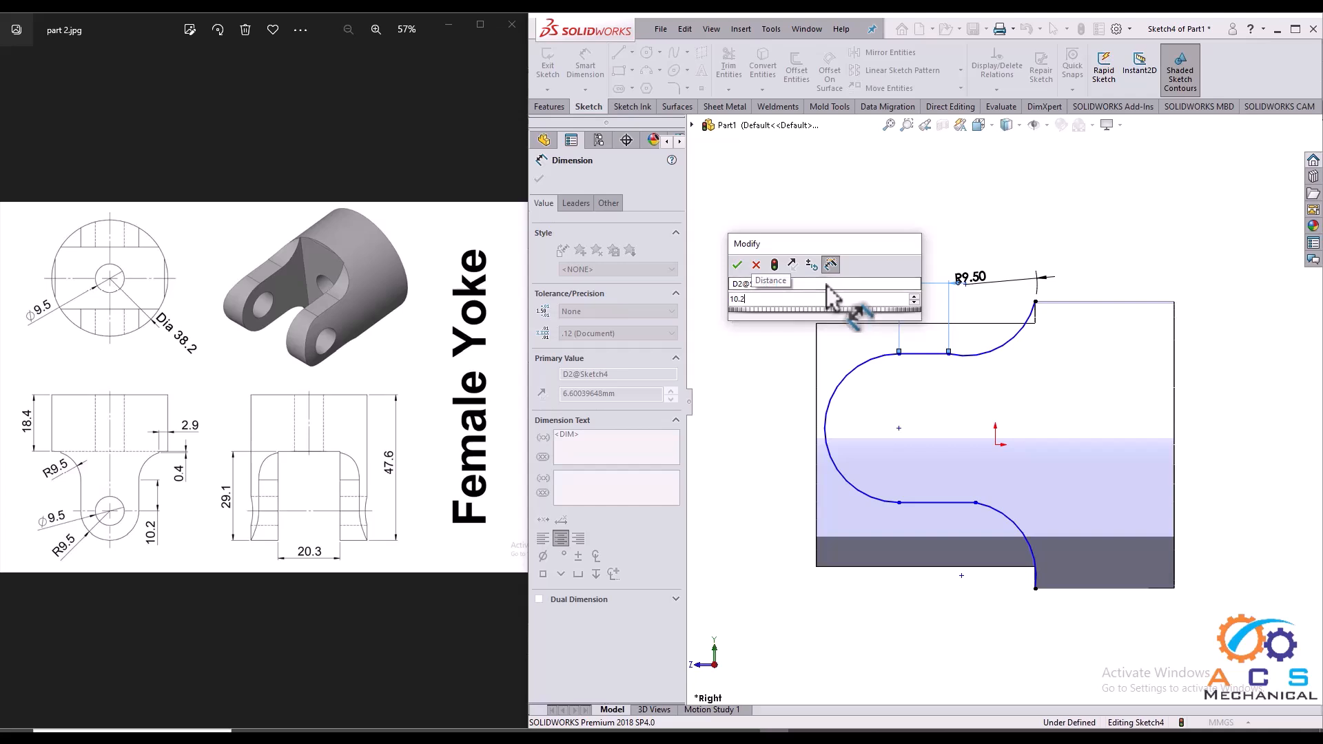
{"action": "key", "text": "Return"}
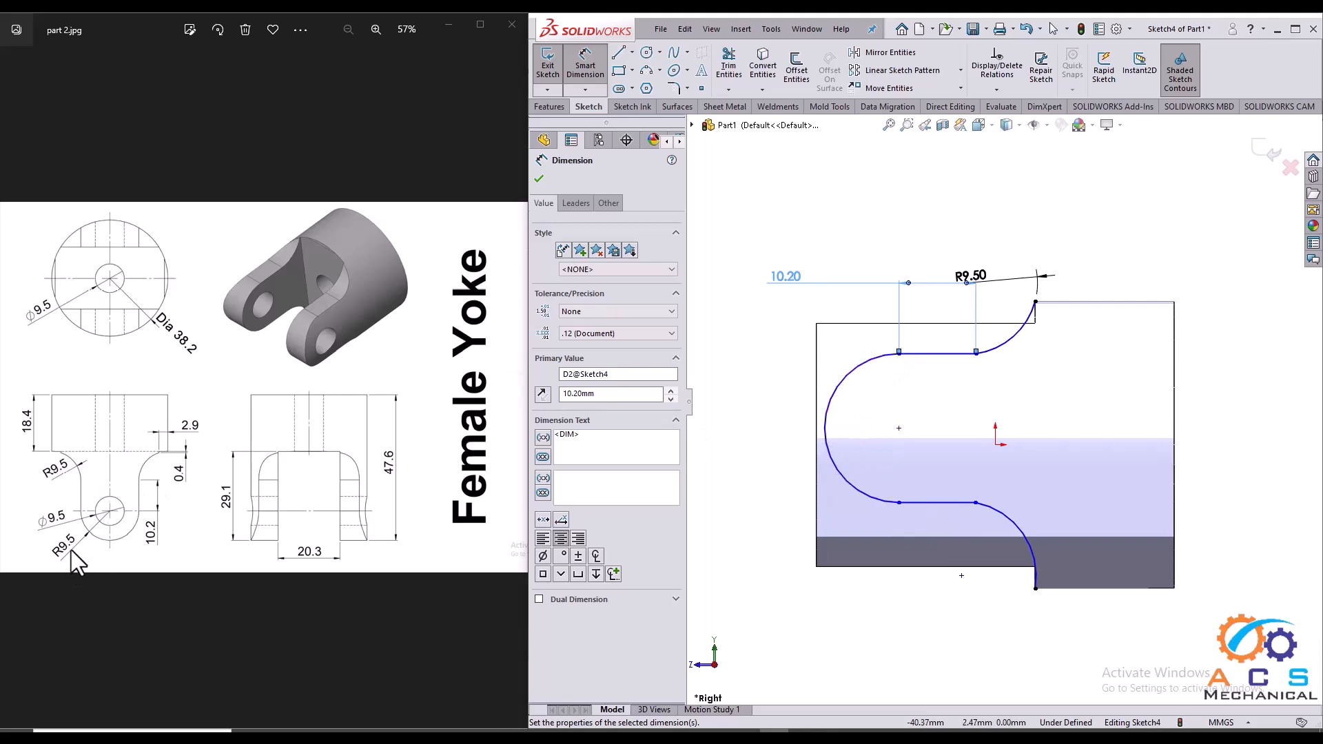
- Dimension the radius of the semicircle at the fork's open end and set it to 9.5 mm
{"action": "left_click", "coordinate": [830, 460]}
{"action": "left_click", "coordinate": [769, 485]}
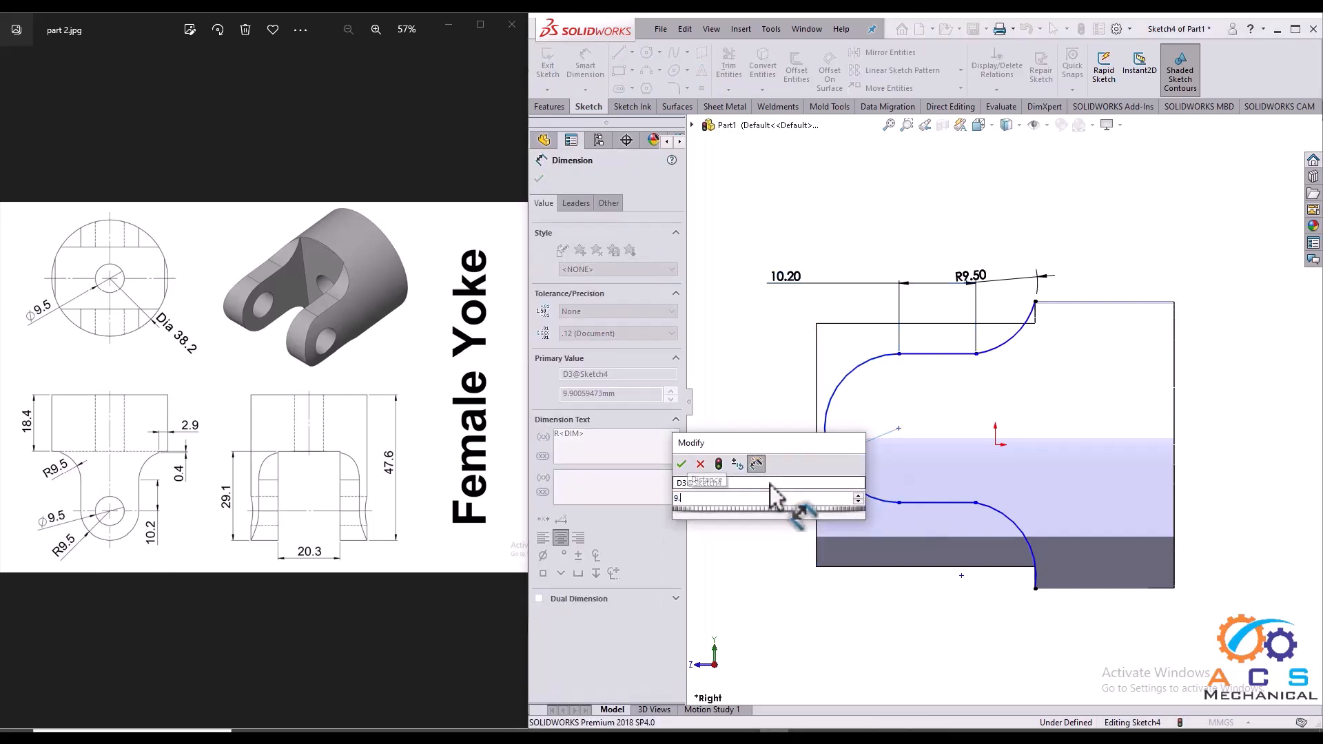
{"action": "key", "text": "Return"}
{"action": "key", "text": "Escape"}
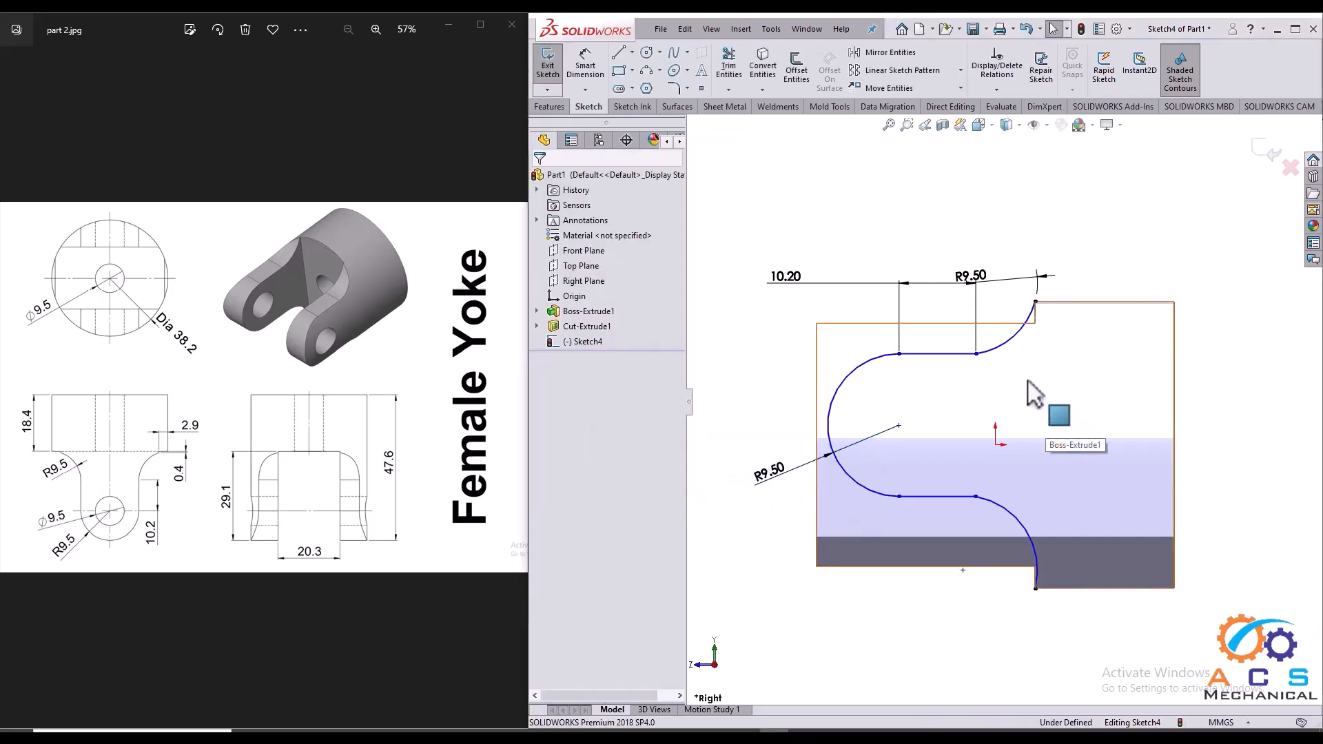
- Add an equal relation between the upper and lower concave arcs
{"action": "left_click", "coordinate": [996, 355]}
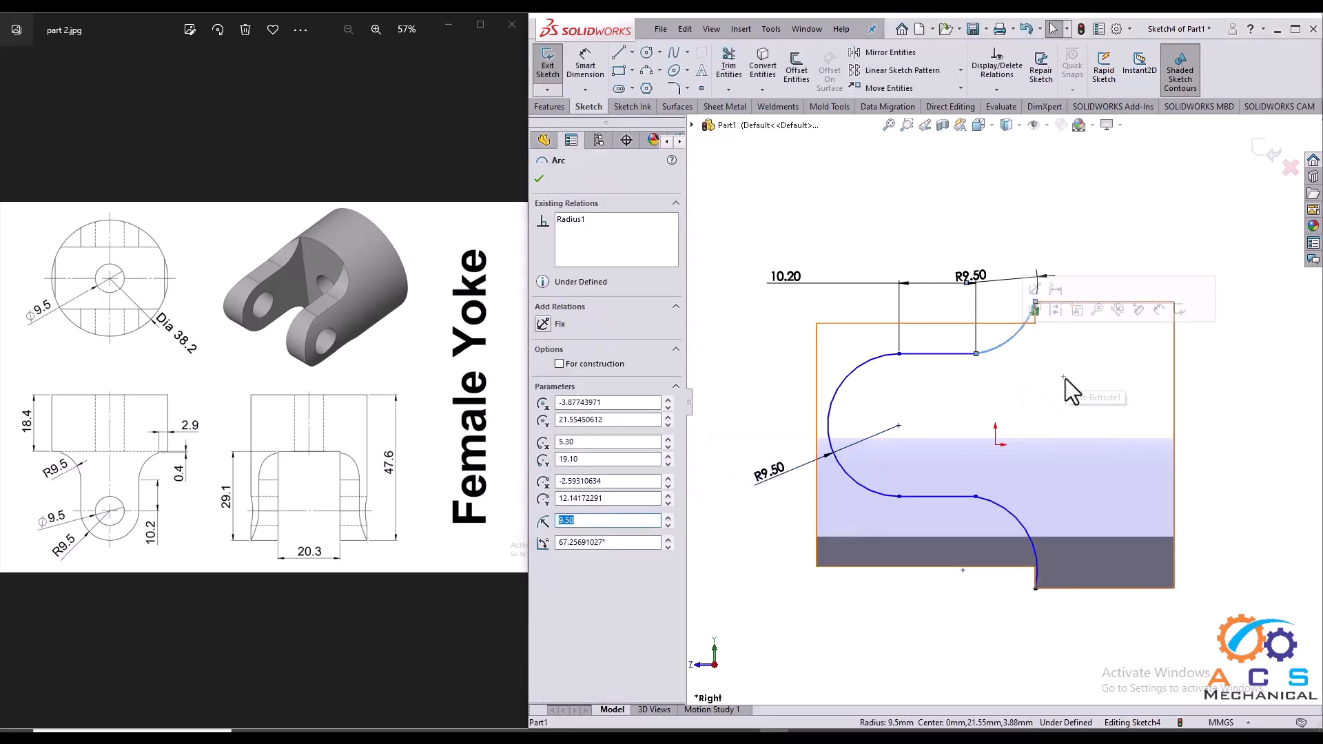
{"action": "left_click", "coordinate": [1013, 511], "text": "ctrl"}
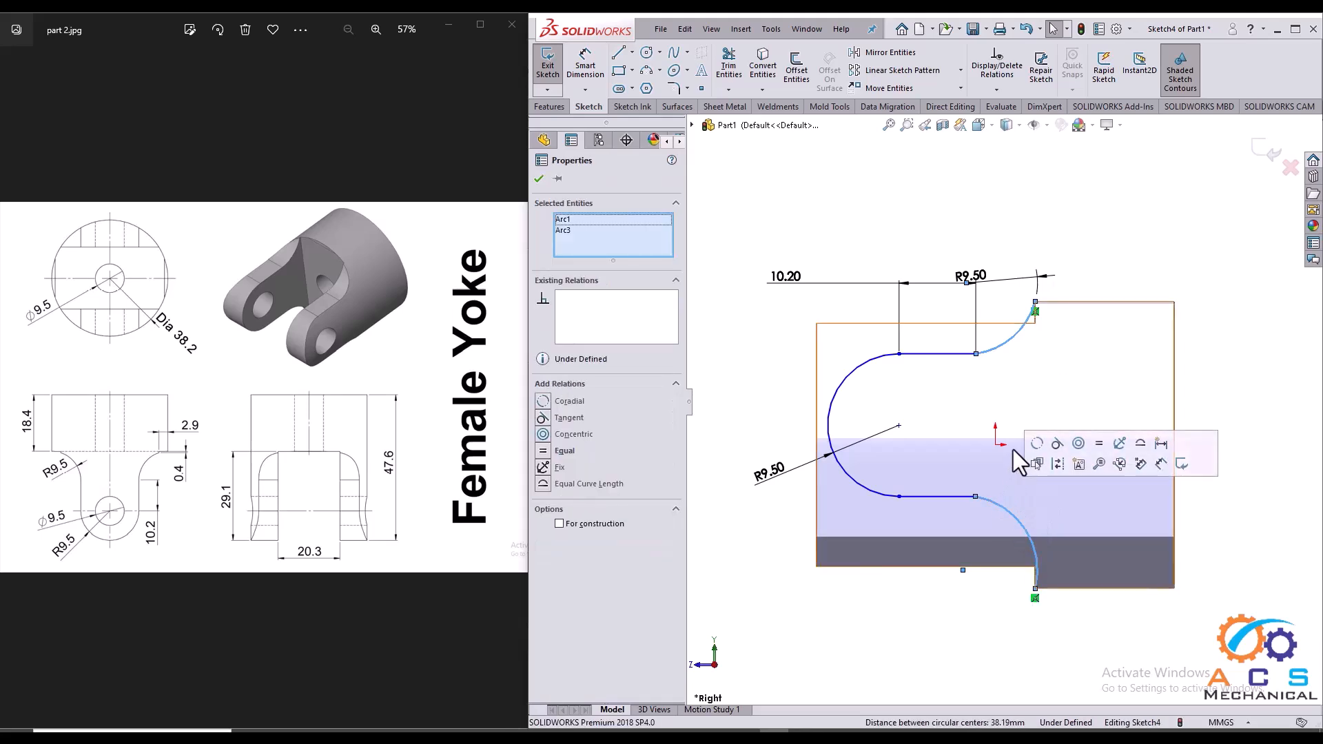
{"action": "left_click", "coordinate": [1099, 445]}
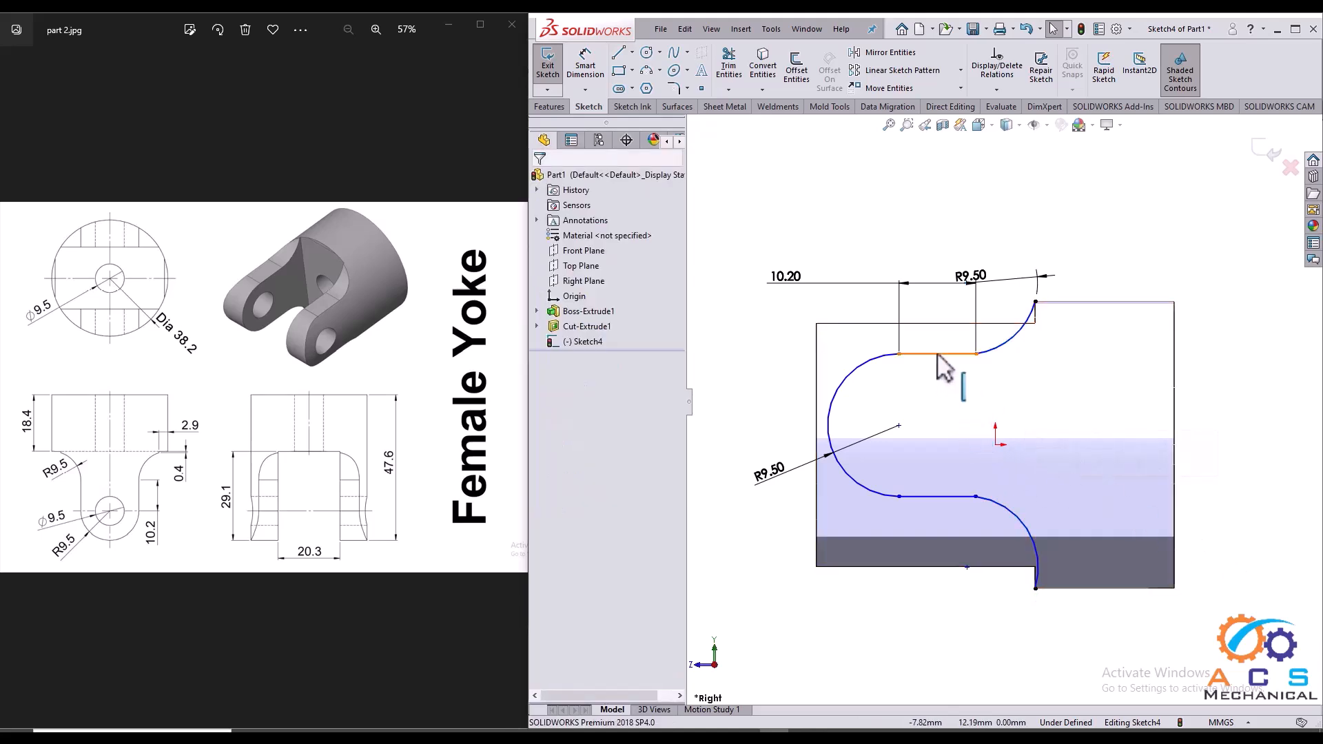
- Add an equal relation between the upper and lower horizontal lines
{"action": "left_click", "coordinate": [914, 354]}
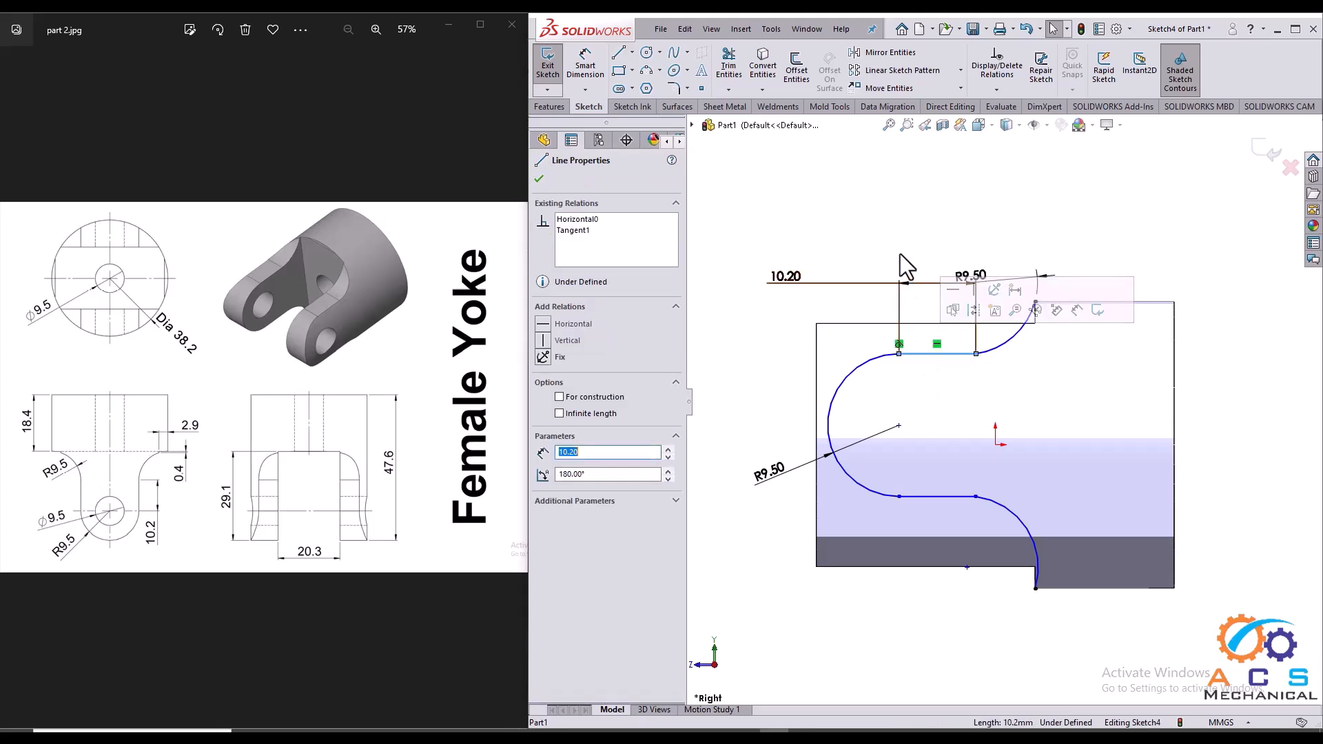
{"action": "left_click", "coordinate": [961, 495], "text": "ctrl"}
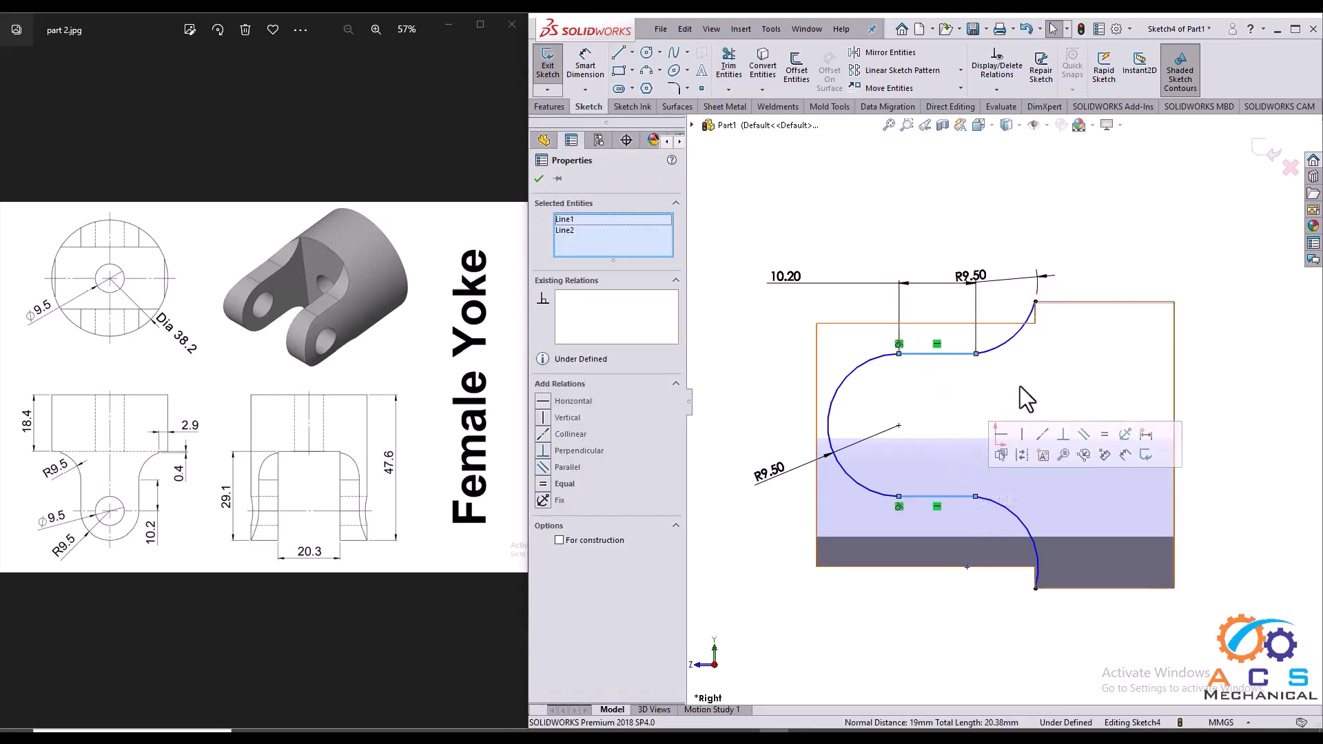
{"action": "left_click", "coordinate": [1103, 435]}
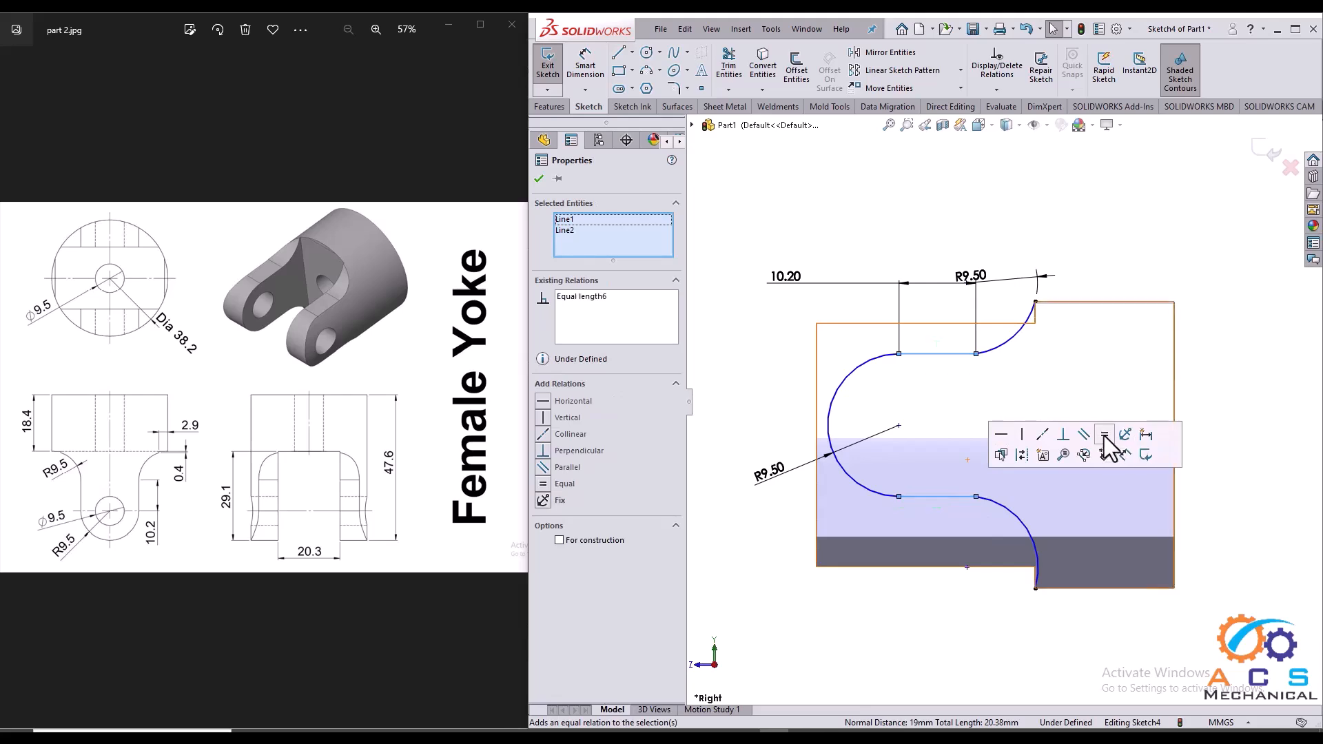
{"action": "left_click", "coordinate": [1294, 285]}
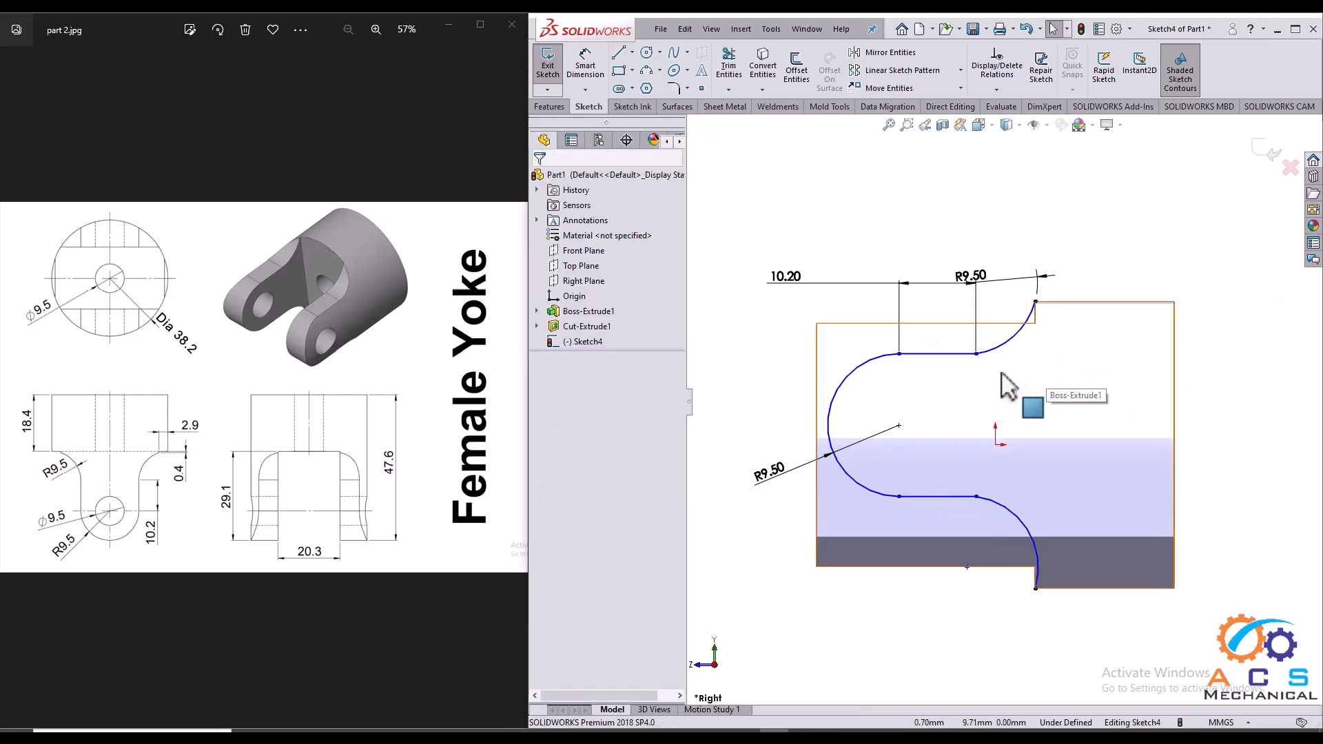
- Make the upper concave arc tangent to the upper horizontal line
{"action": "left_click", "coordinate": [926, 354]}
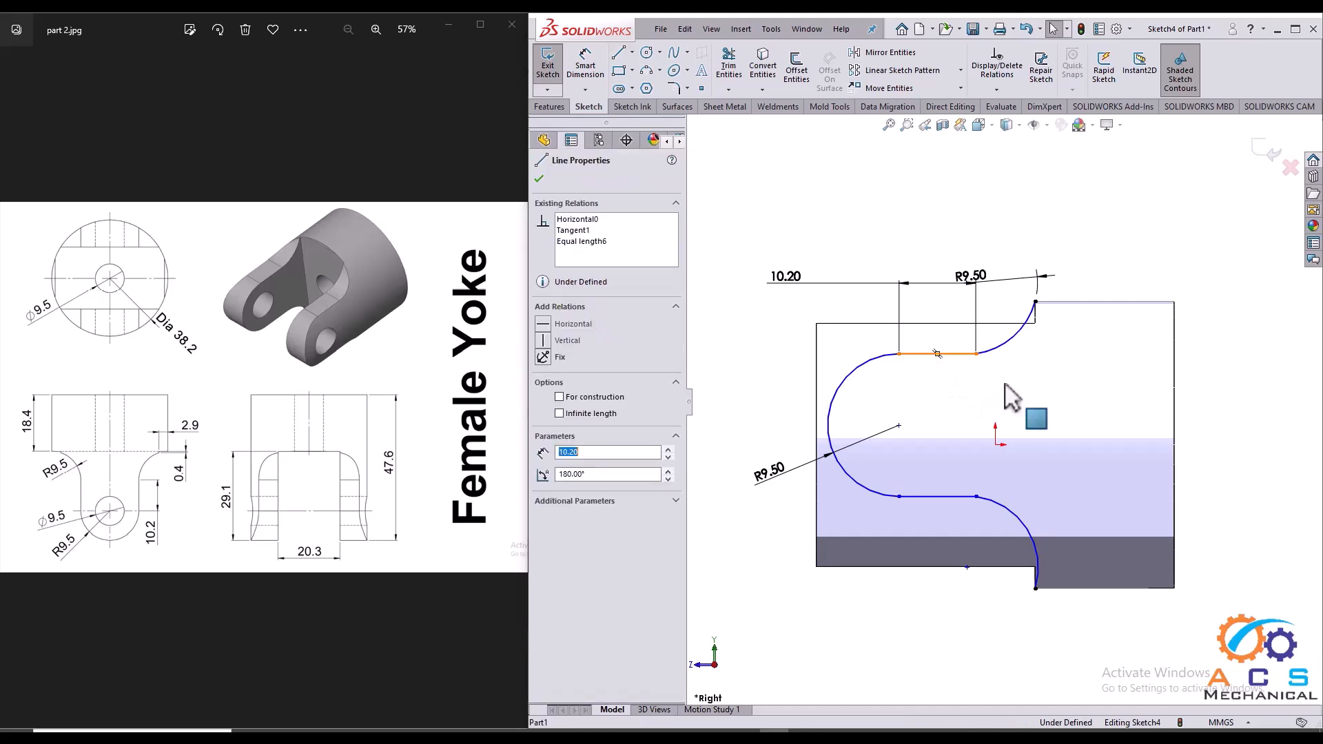
{"action": "left_click", "coordinate": [1011, 344], "text": "ctrl"}
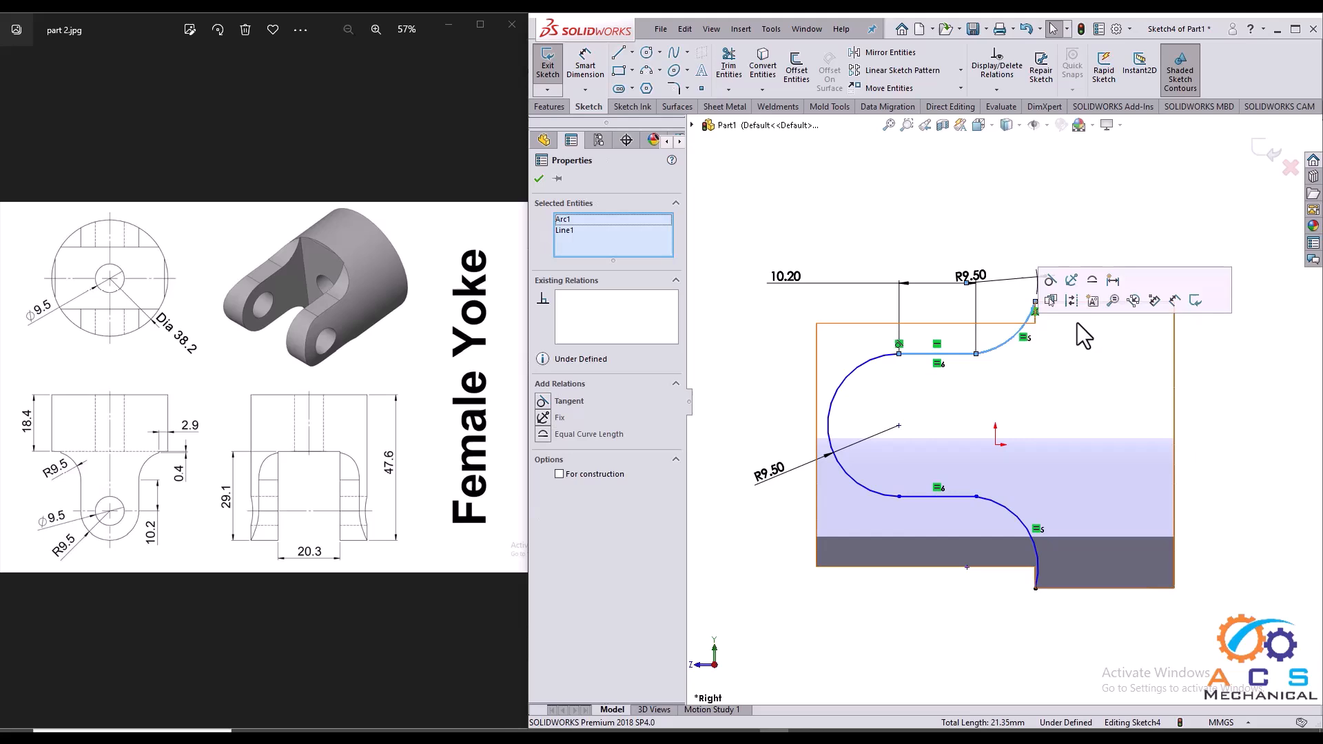
{"action": "left_click", "coordinate": [1050, 282]}
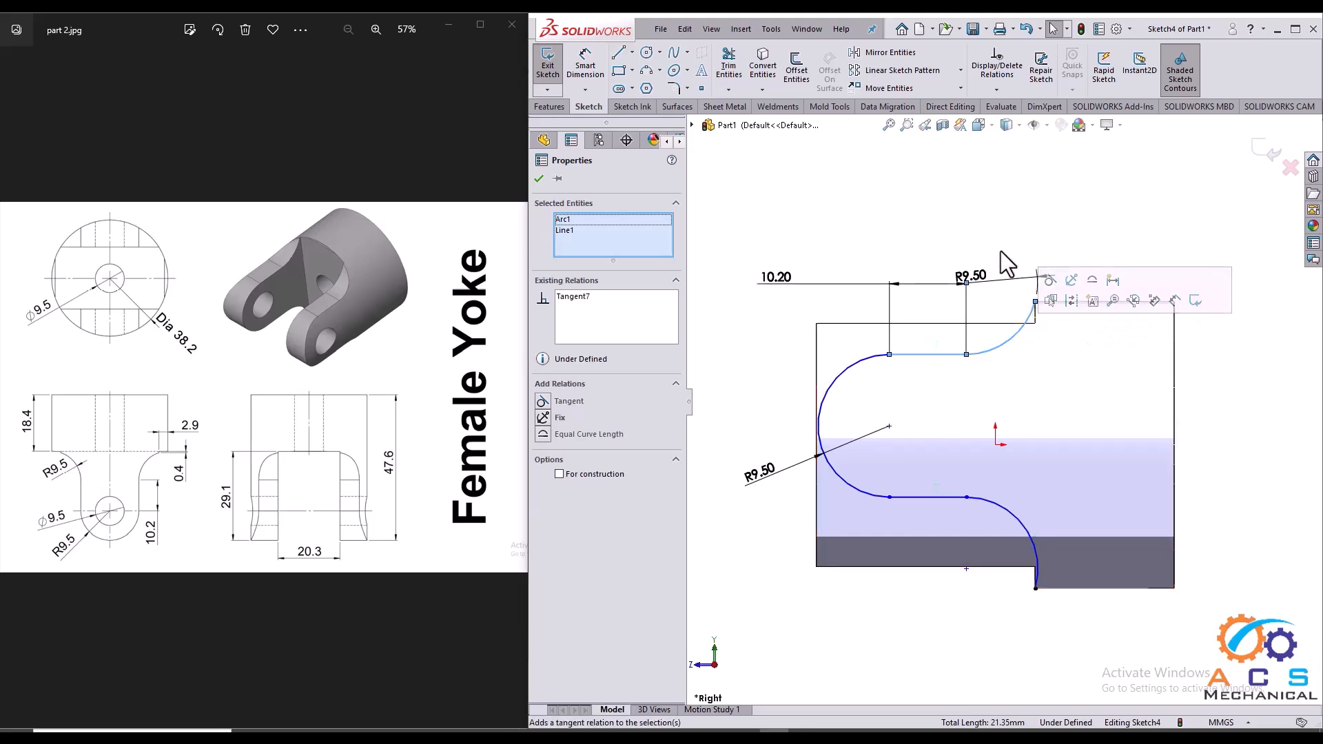
{"action": "left_click", "coordinate": [982, 233]}
- Make the semicircle tangent to both the upper and lower horizontal lines
{"action": "left_click", "coordinate": [857, 383]}
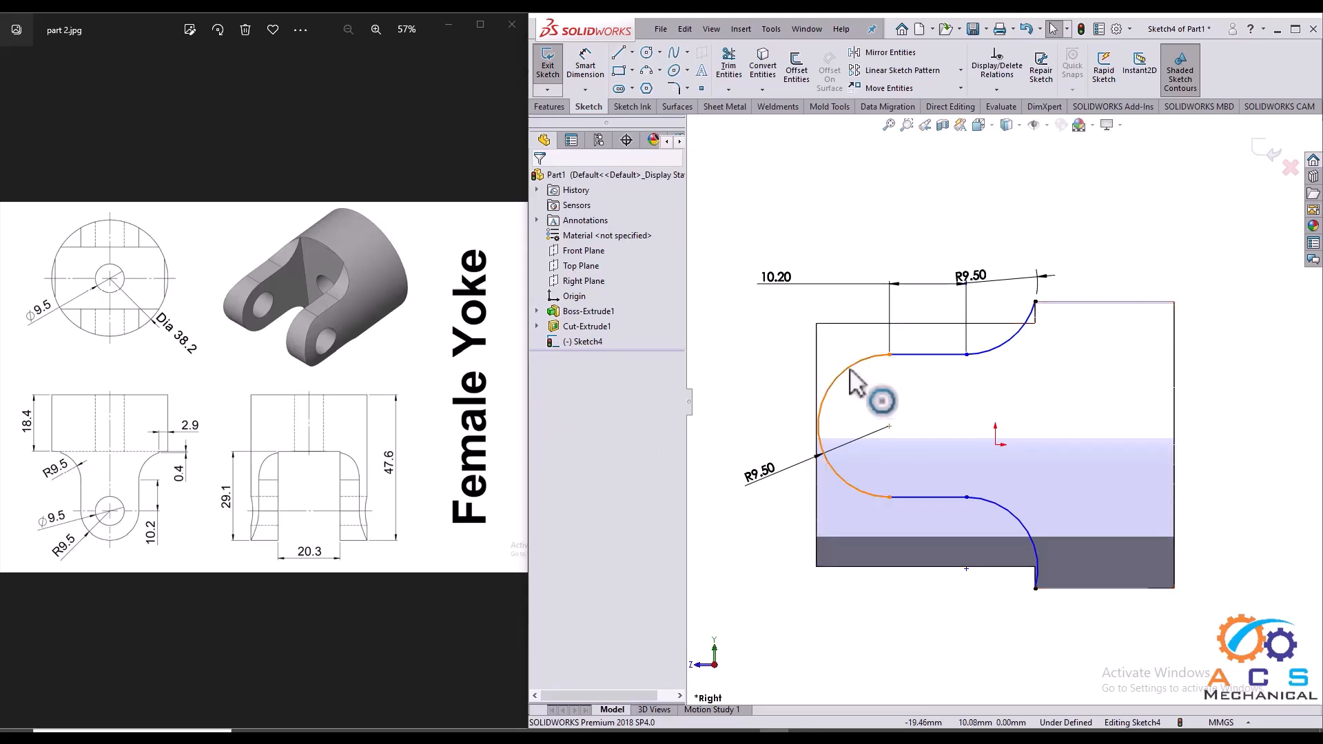
{"action": "left_click", "coordinate": [926, 355], "text": "ctrl"}
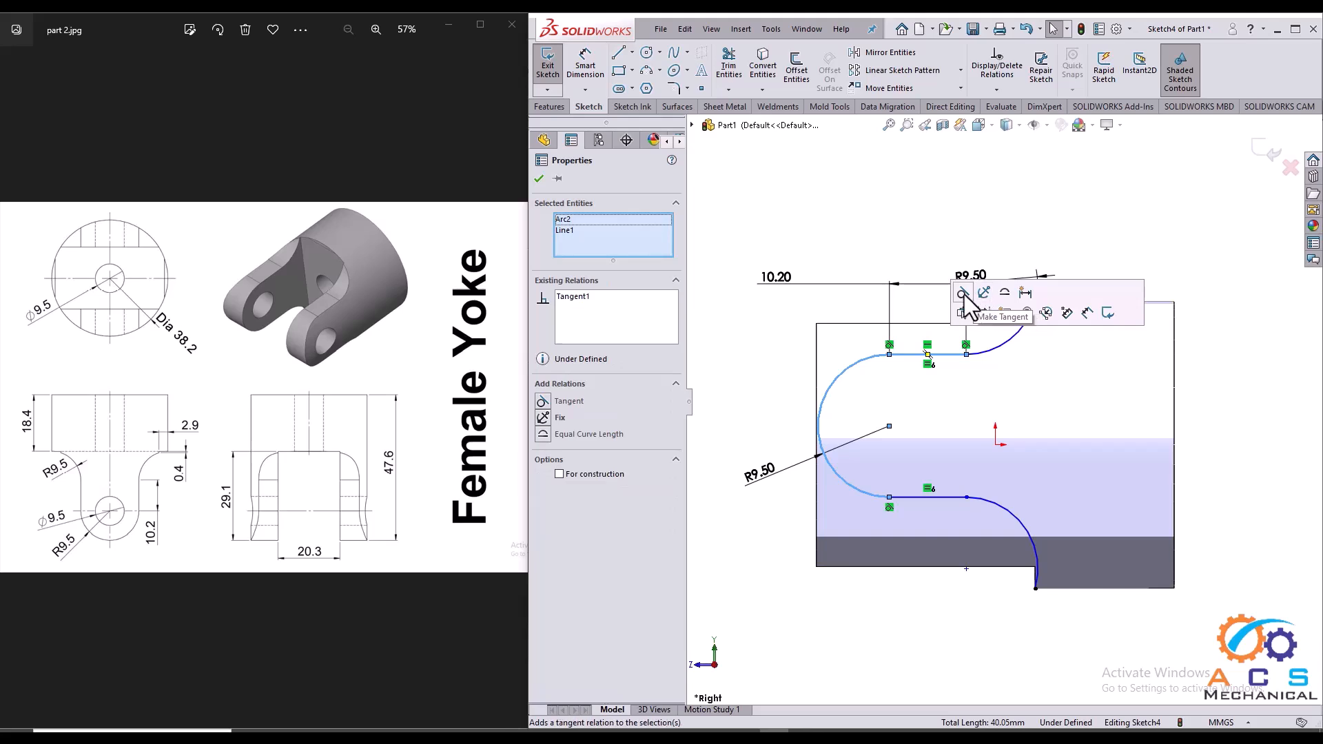
{"action": "left_click", "coordinate": [924, 246]}
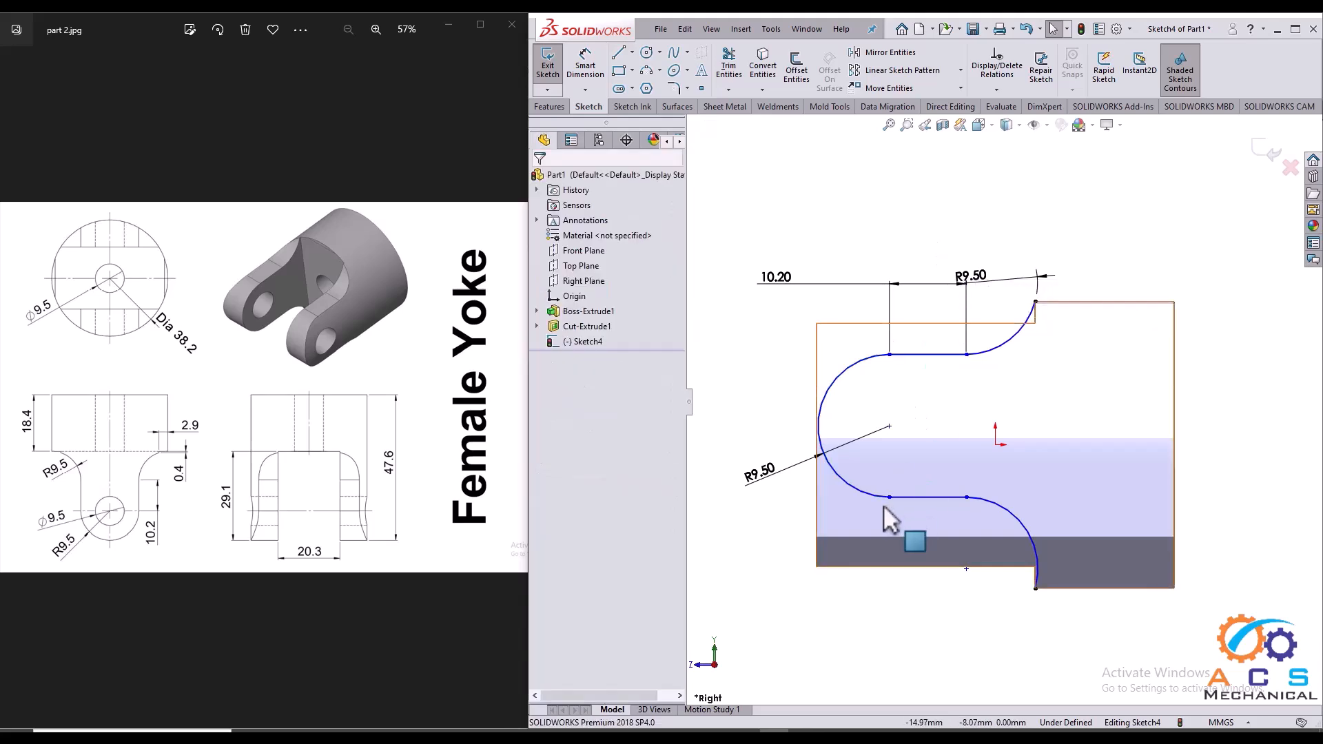
{"action": "left_click", "coordinate": [854, 485]}
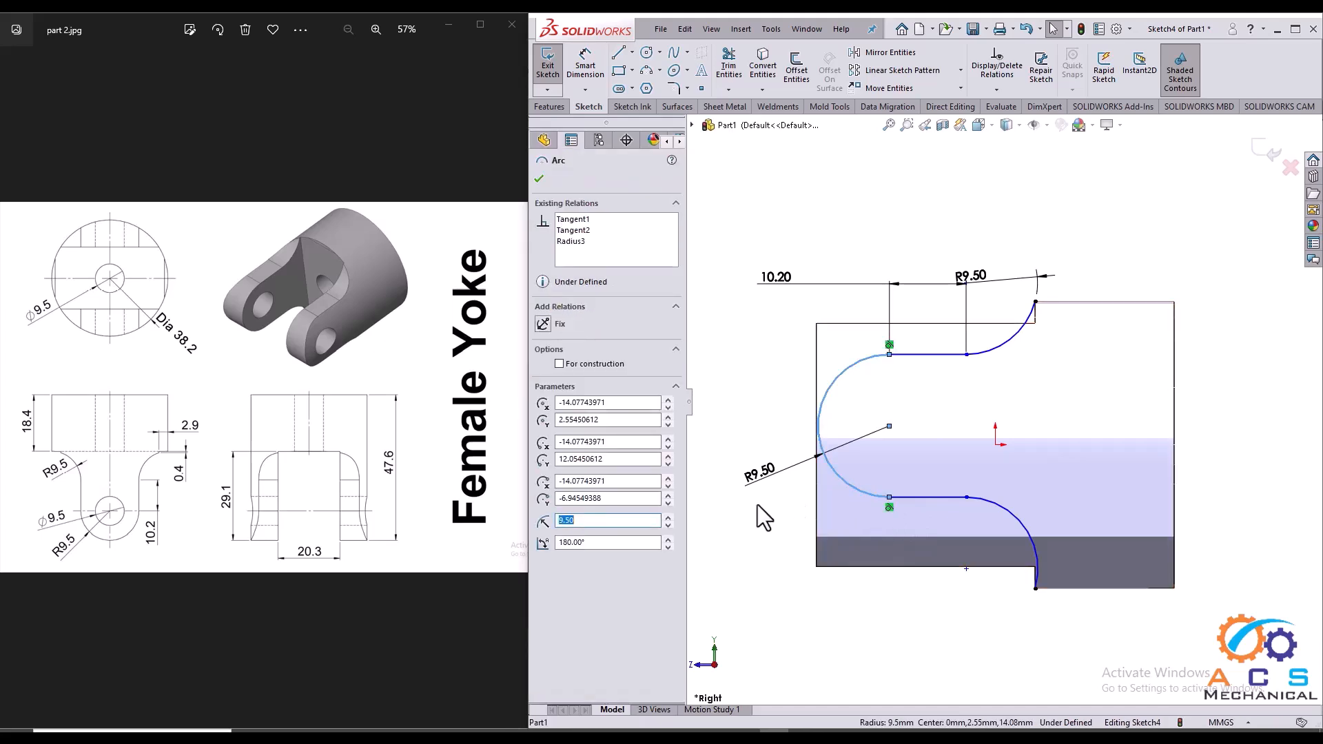
{"action": "left_click", "coordinate": [920, 497], "text": "ctrl"}
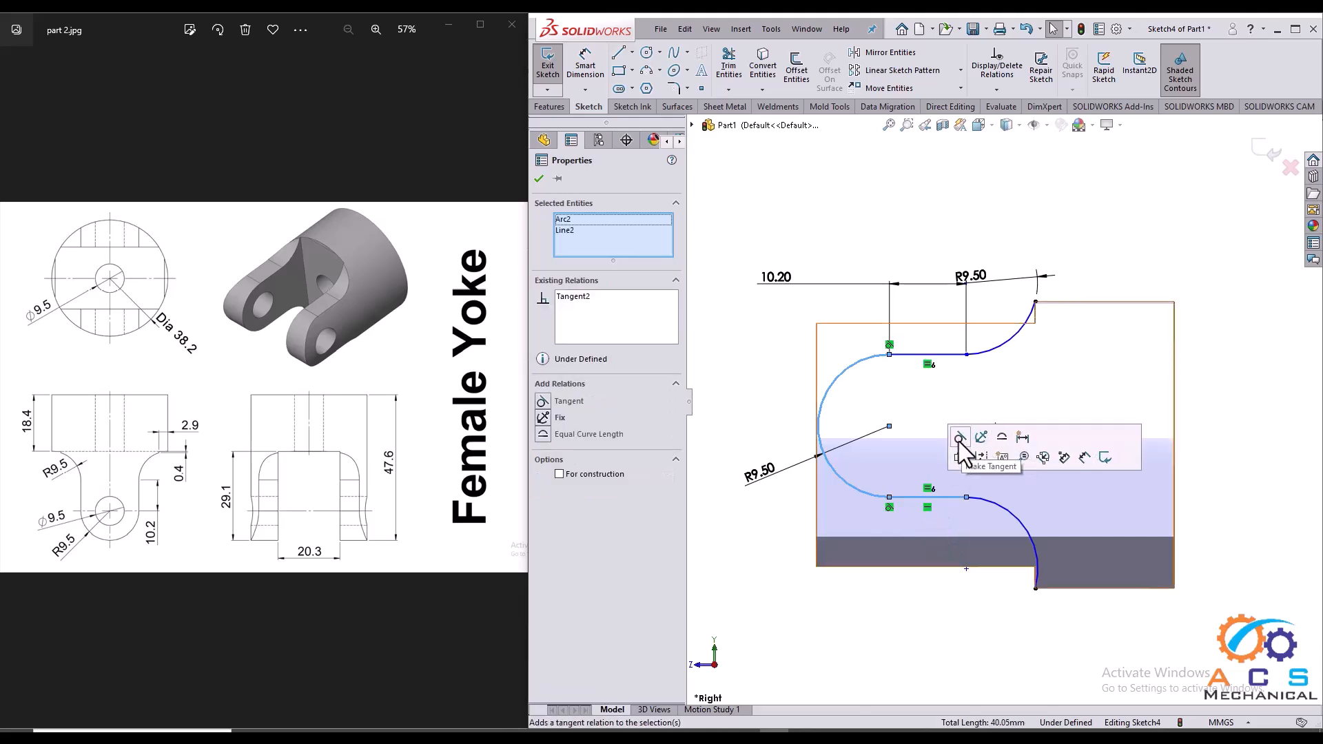
{"action": "left_click", "coordinate": [961, 440]}
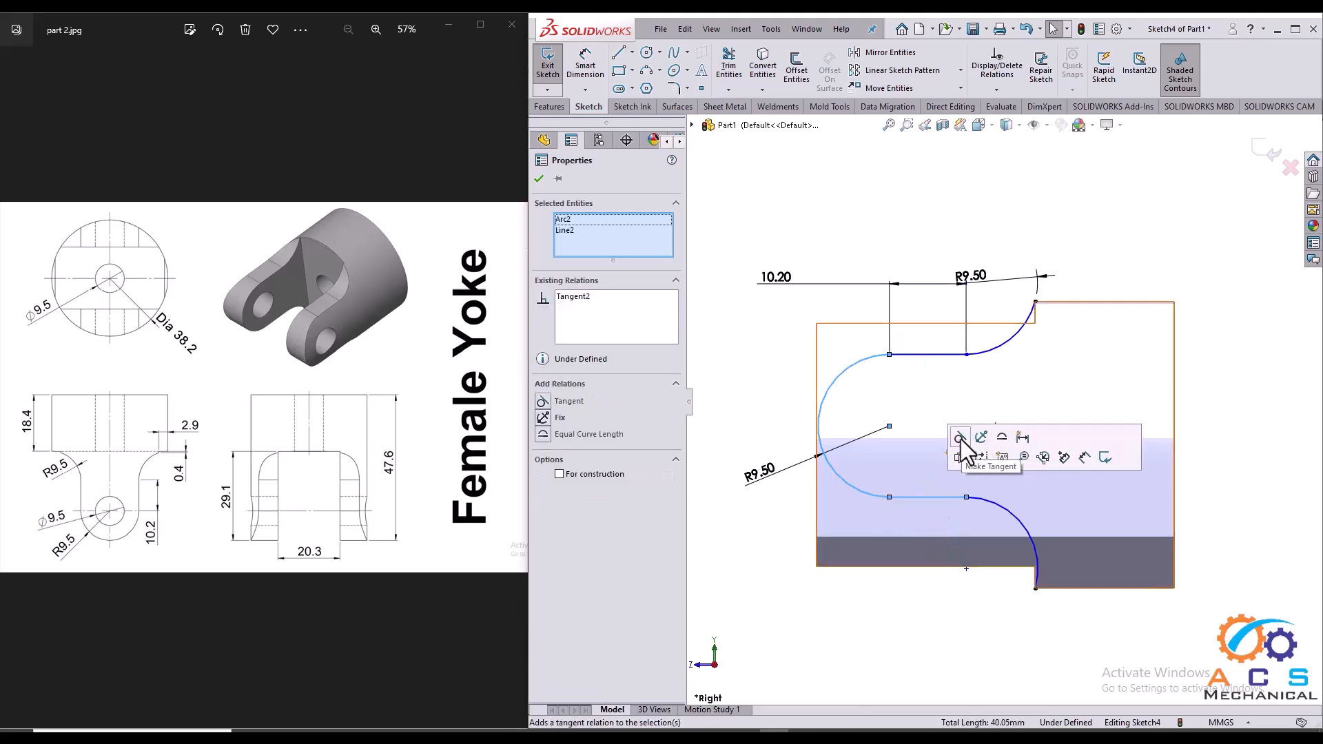
{"action": "left_click", "coordinate": [1231, 505]}
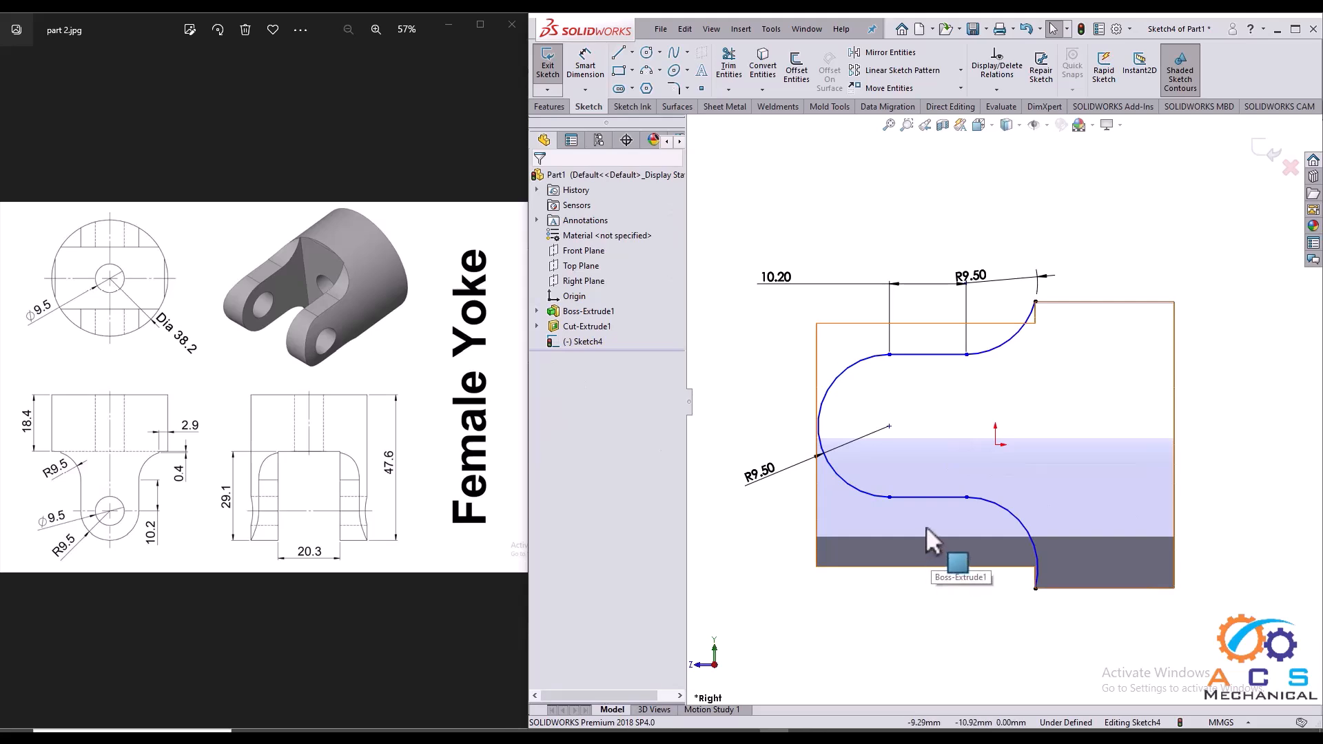
- Make the lower concave arc tangent to the lower horizontal line
{"action": "left_click", "coordinate": [915, 498]}
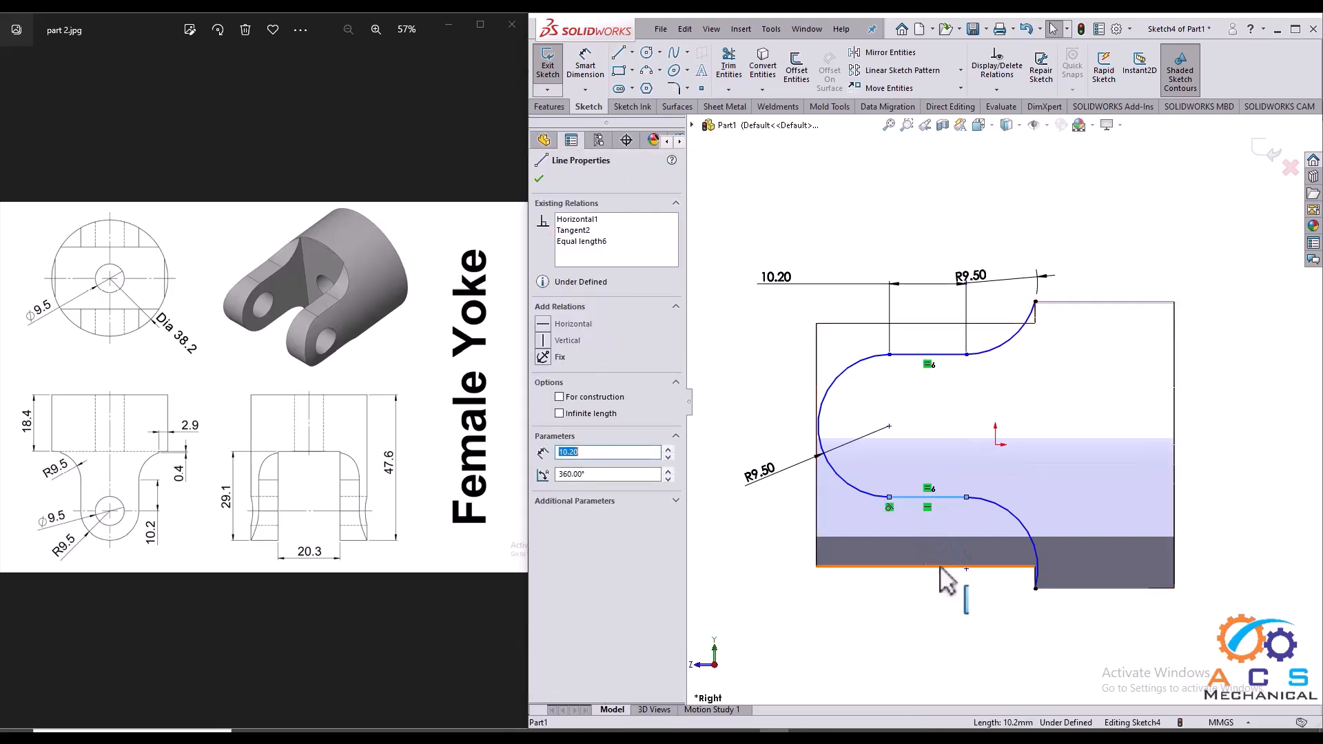
{"action": "left_click", "coordinate": [1003, 510], "text": "ctrl"}
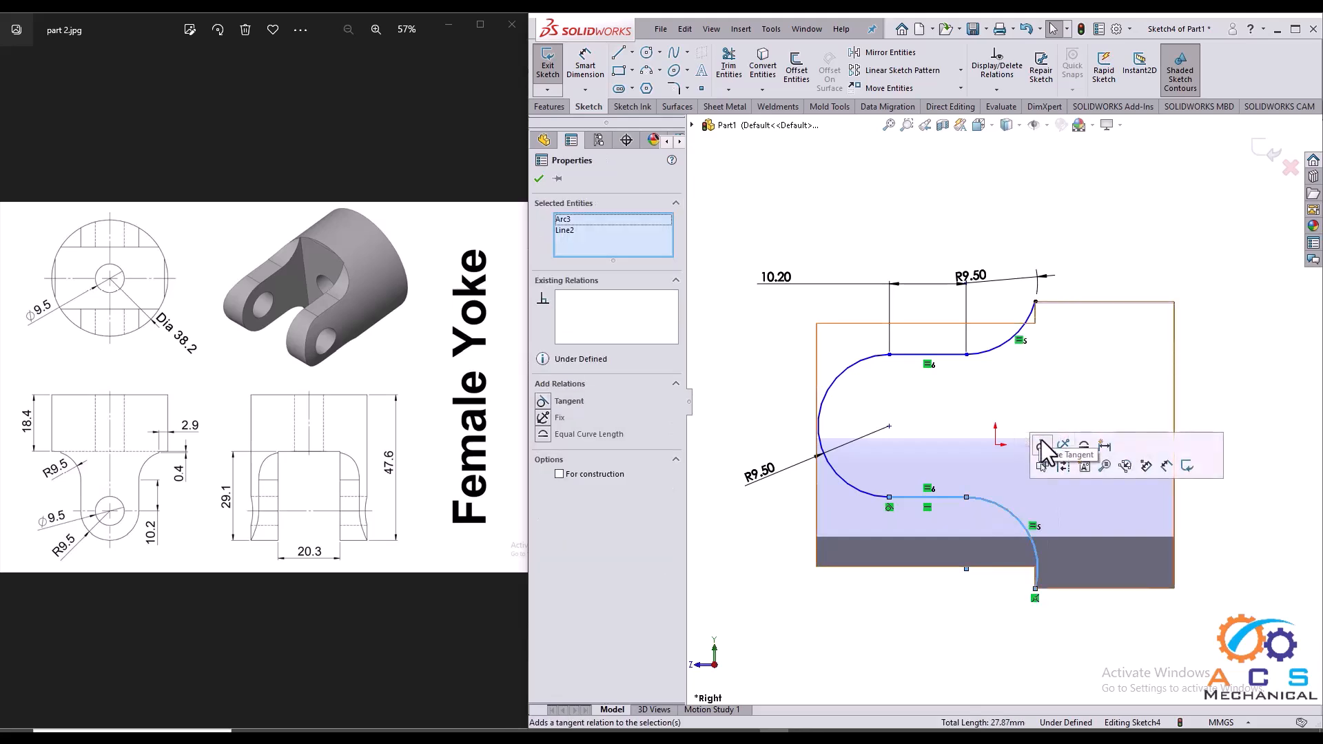
{"action": "left_click", "coordinate": [1042, 449]}
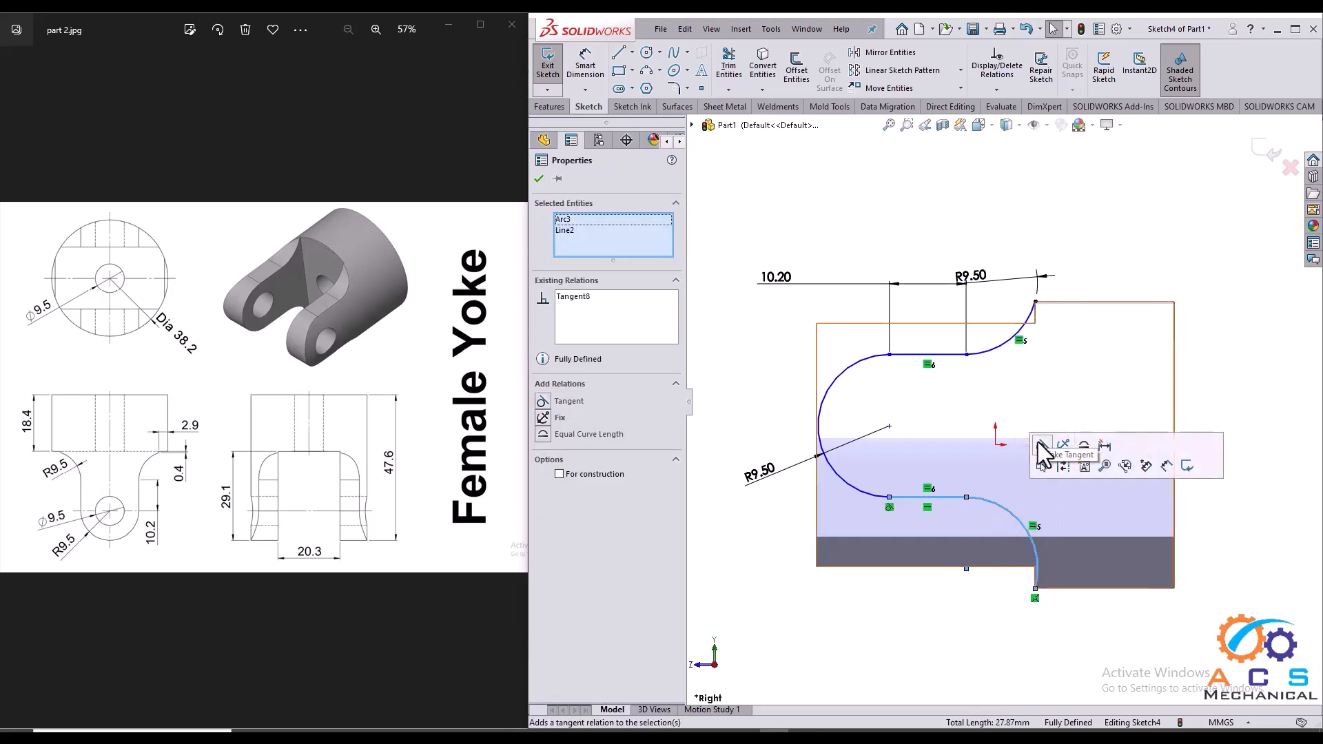
{"action": "left_click", "coordinate": [1197, 357]}
- Close the profile with straight lines around the fork end, reaching about 30 mm above, 25 mm below and 38 mm beyond the origin
{"action": "scroll", "coordinate": [1038, 440], "scroll_direction": "up", "scroll_amount": 2}
{"action": "scroll", "coordinate": [1037, 441], "scroll_direction": "down", "scroll_amount": 1}
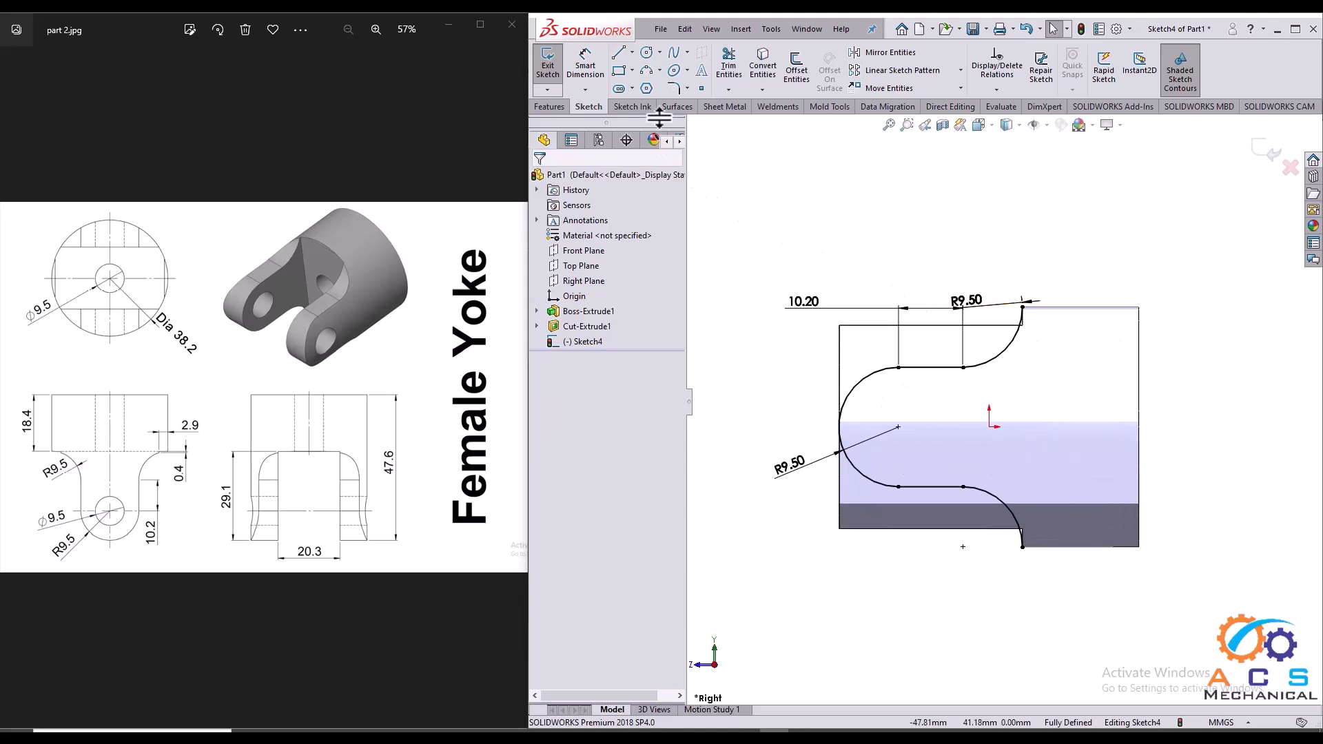
{"action": "left_click", "coordinate": [620, 53]}
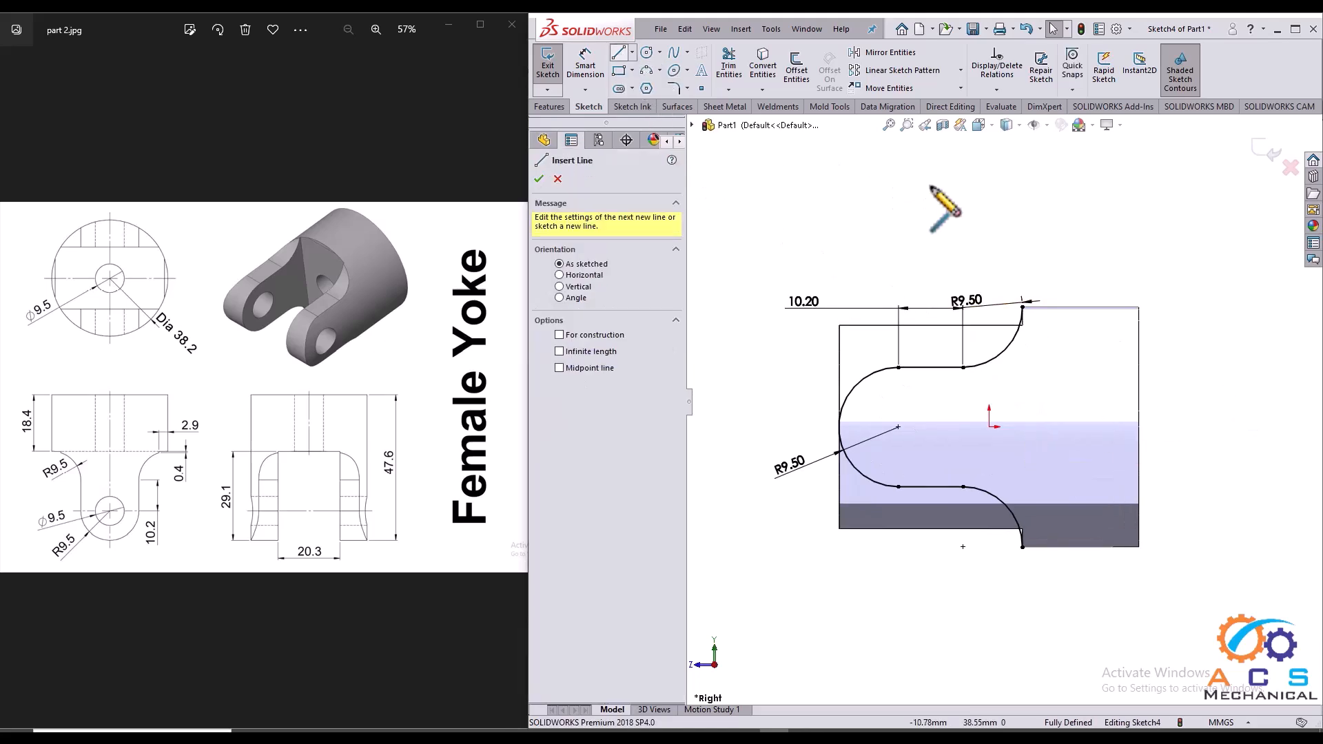
{"action": "left_click", "coordinate": [1021, 307]}
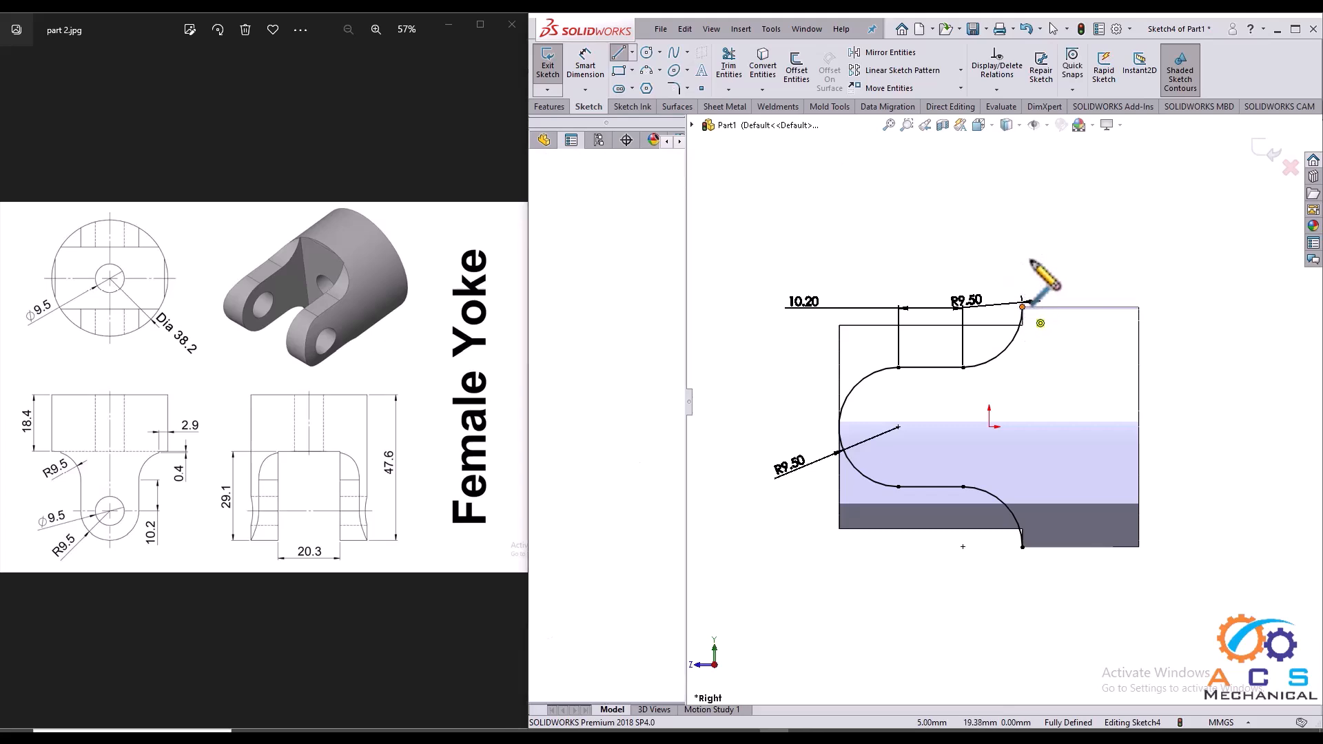
{"action": "left_click", "coordinate": [1022, 237]}
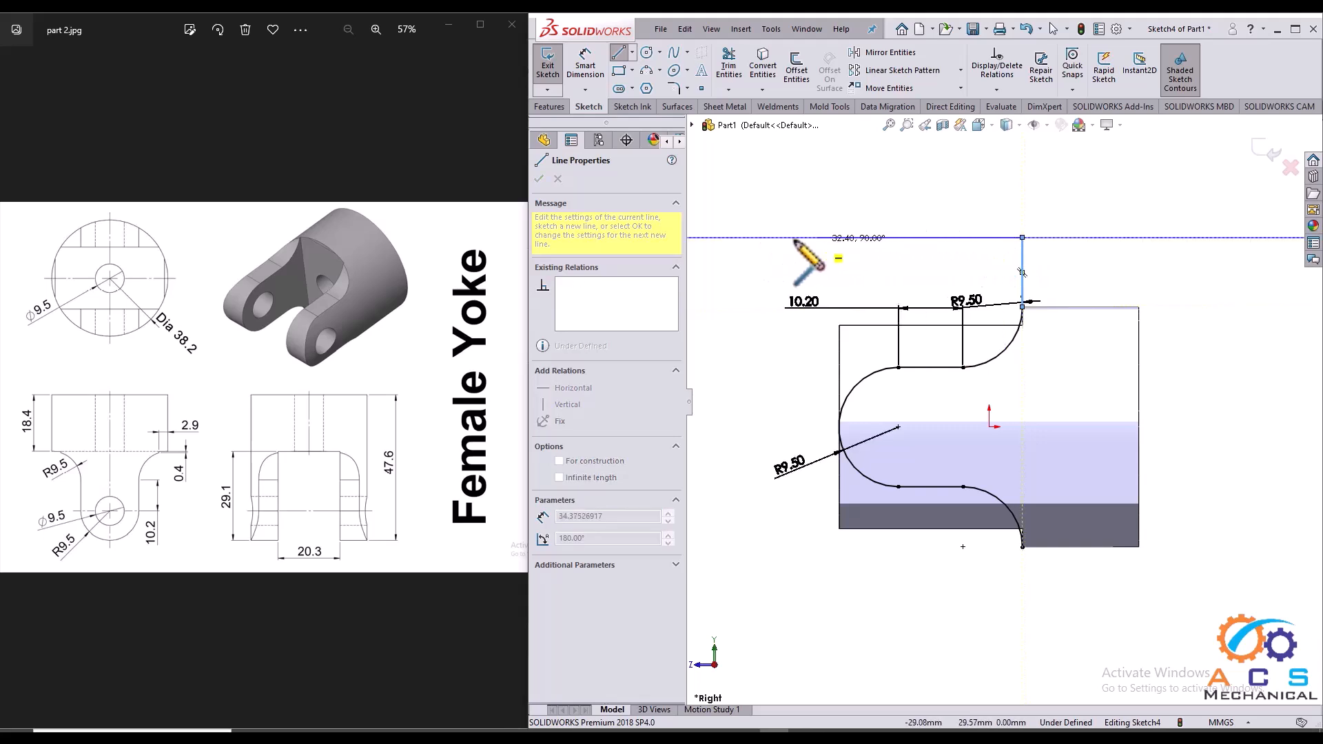
{"action": "left_click", "coordinate": [751, 237]}
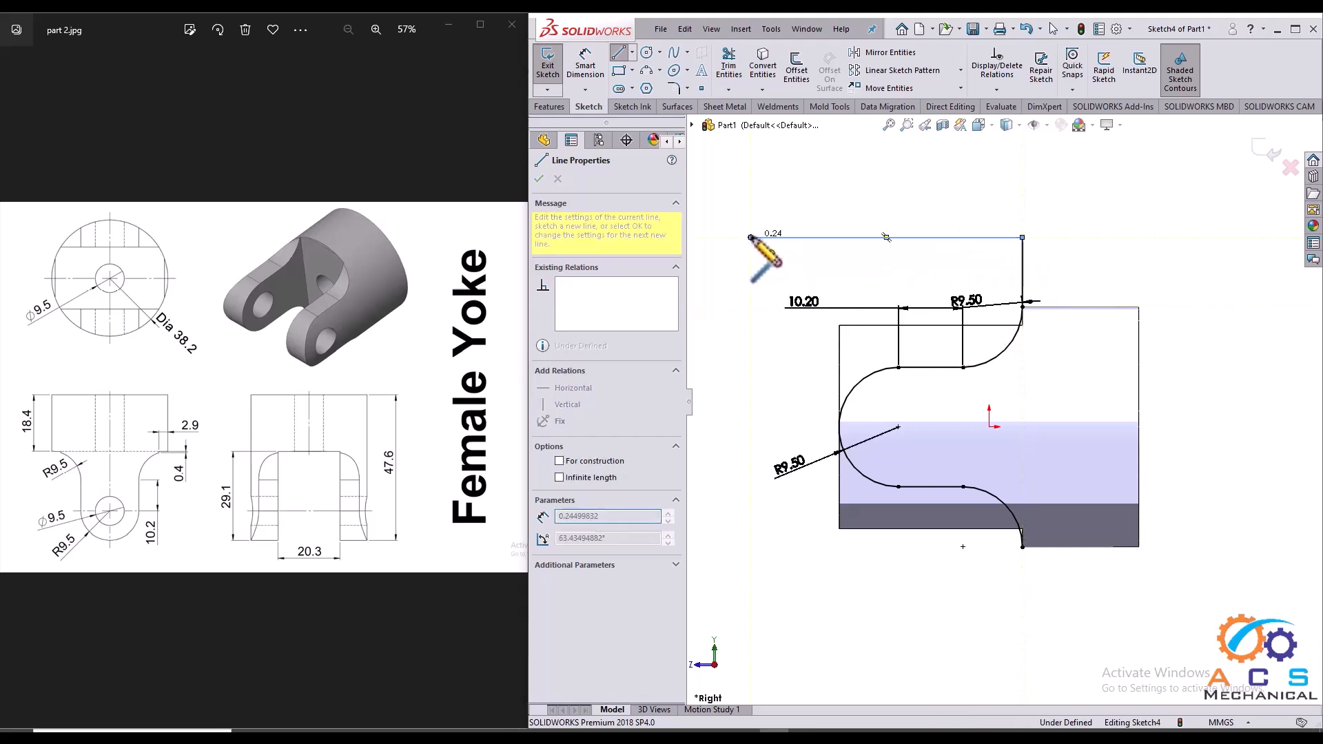
{"action": "left_click", "coordinate": [751, 584]}
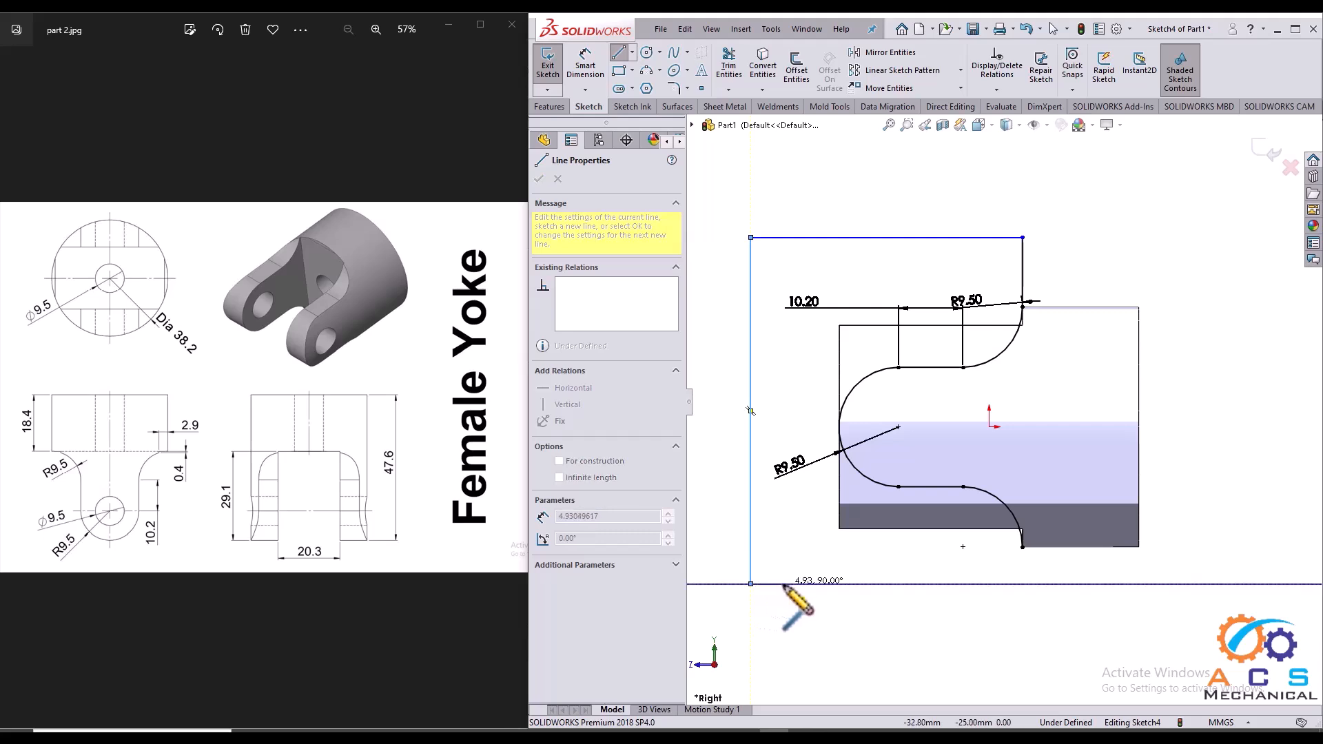
{"action": "left_click", "coordinate": [1022, 583]}
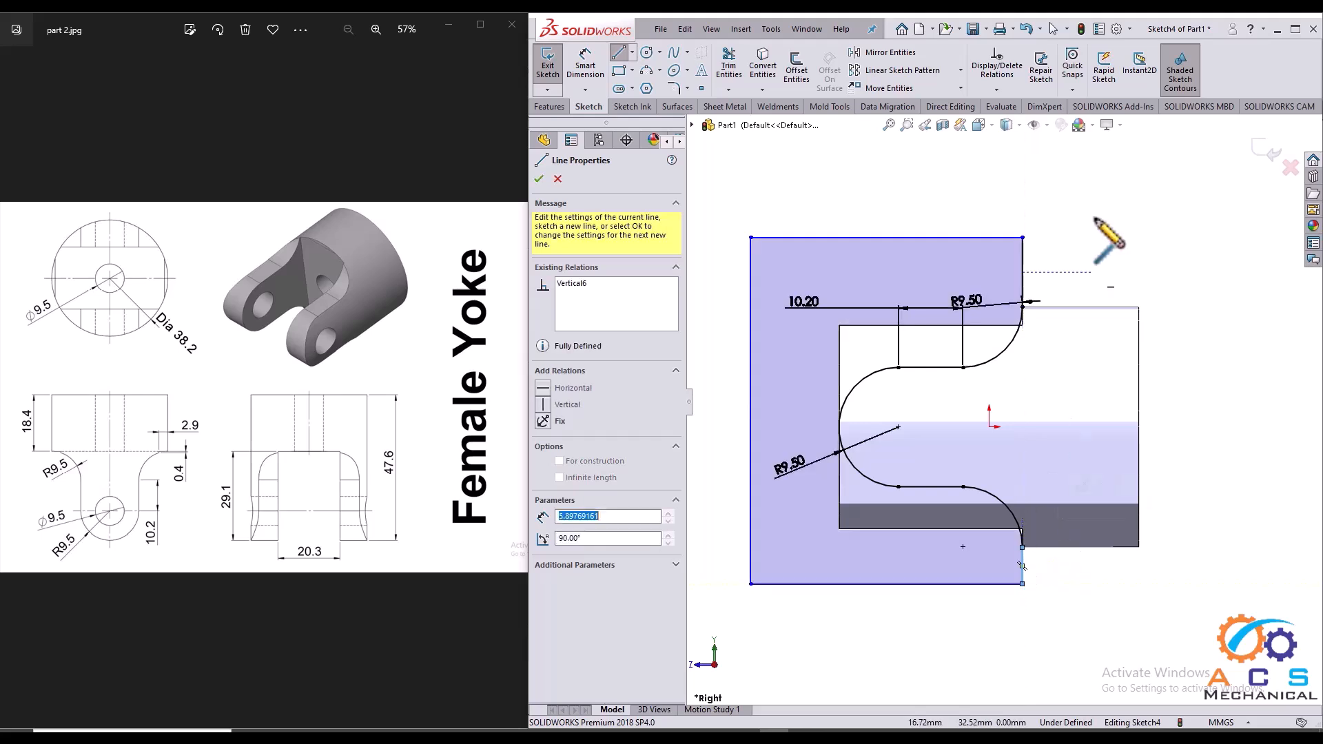
- Dimension the closing outline's upper, lower and outer end edges from the origin and exit the sketch
{"action": "left_click", "coordinate": [1082, 620]}
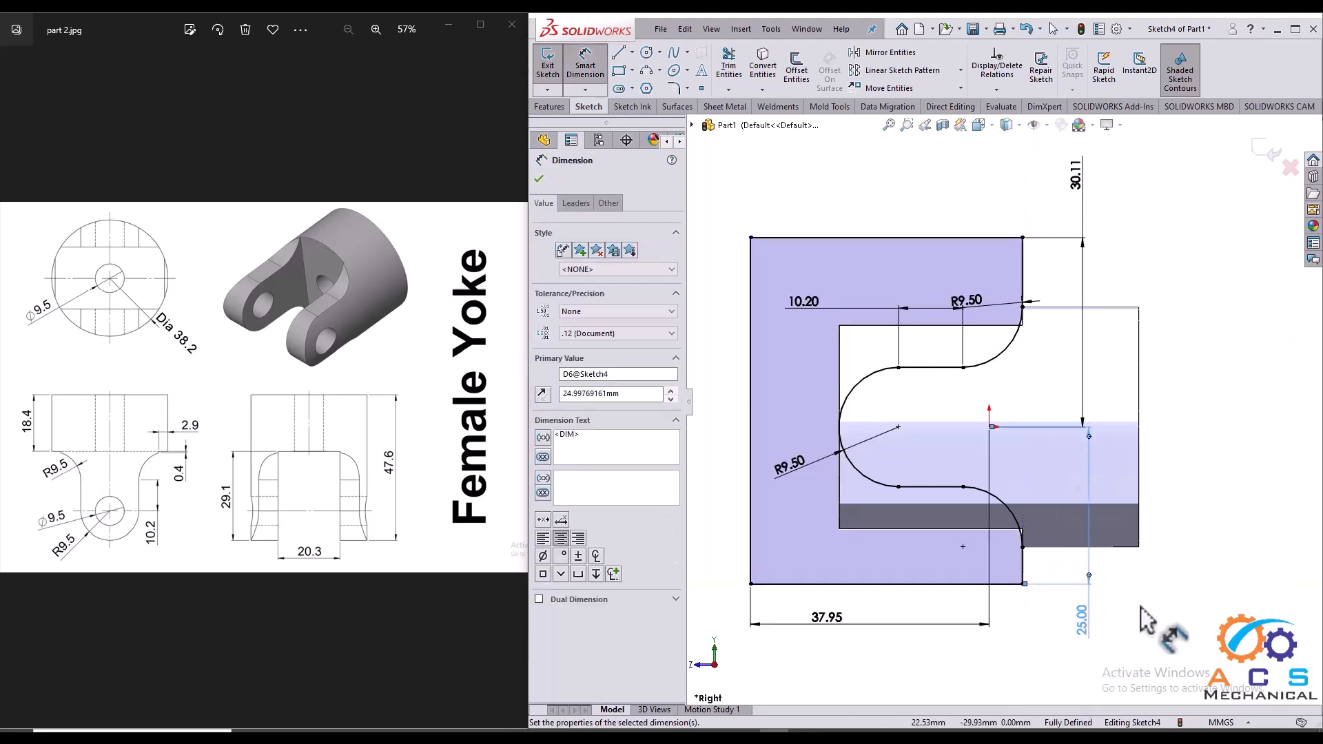
{"action": "left_click", "coordinate": [1268, 150]}
{"action": "middle_click_drag", "start_coordinate": [974, 372], "coordinate": [1013, 404]}
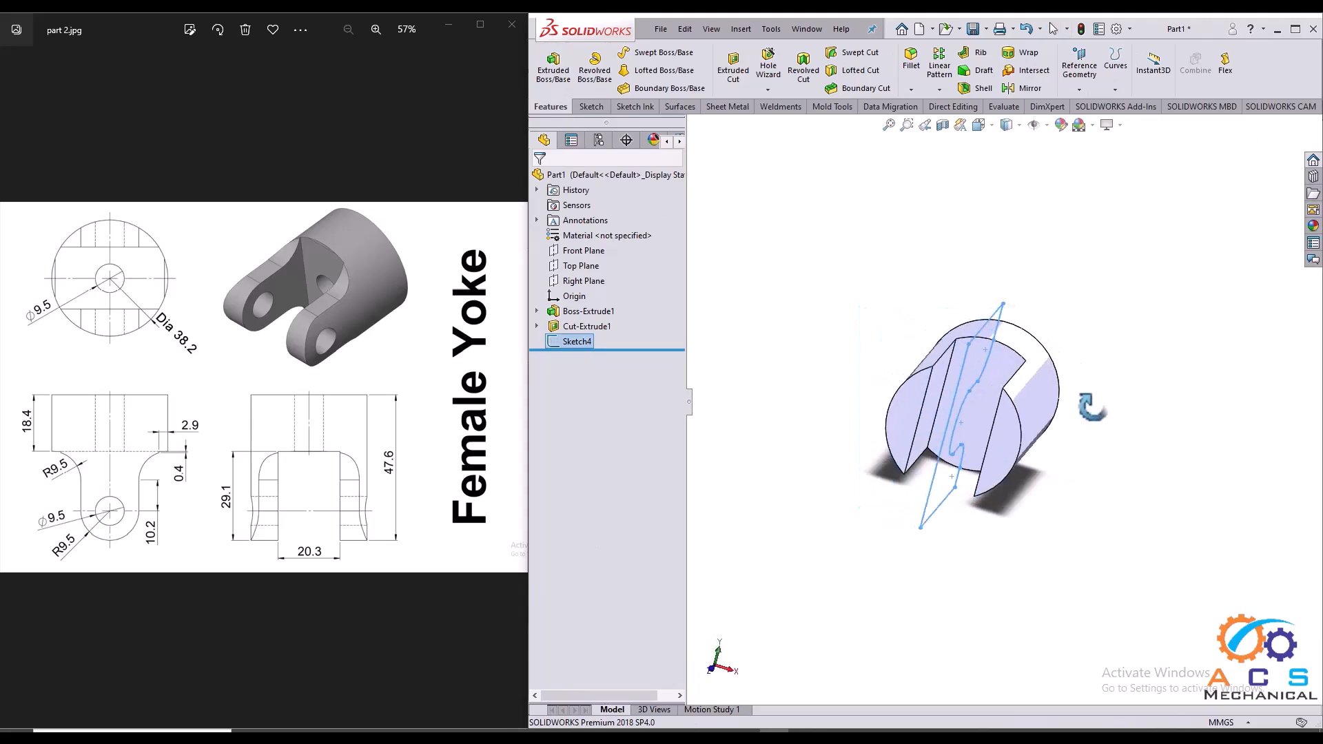
- Extrude-cut the side-profile sketch with a Mid Plane depth of 47.60 mm to shape the rounded fork arms
{"action": "left_click", "coordinate": [735, 69]}
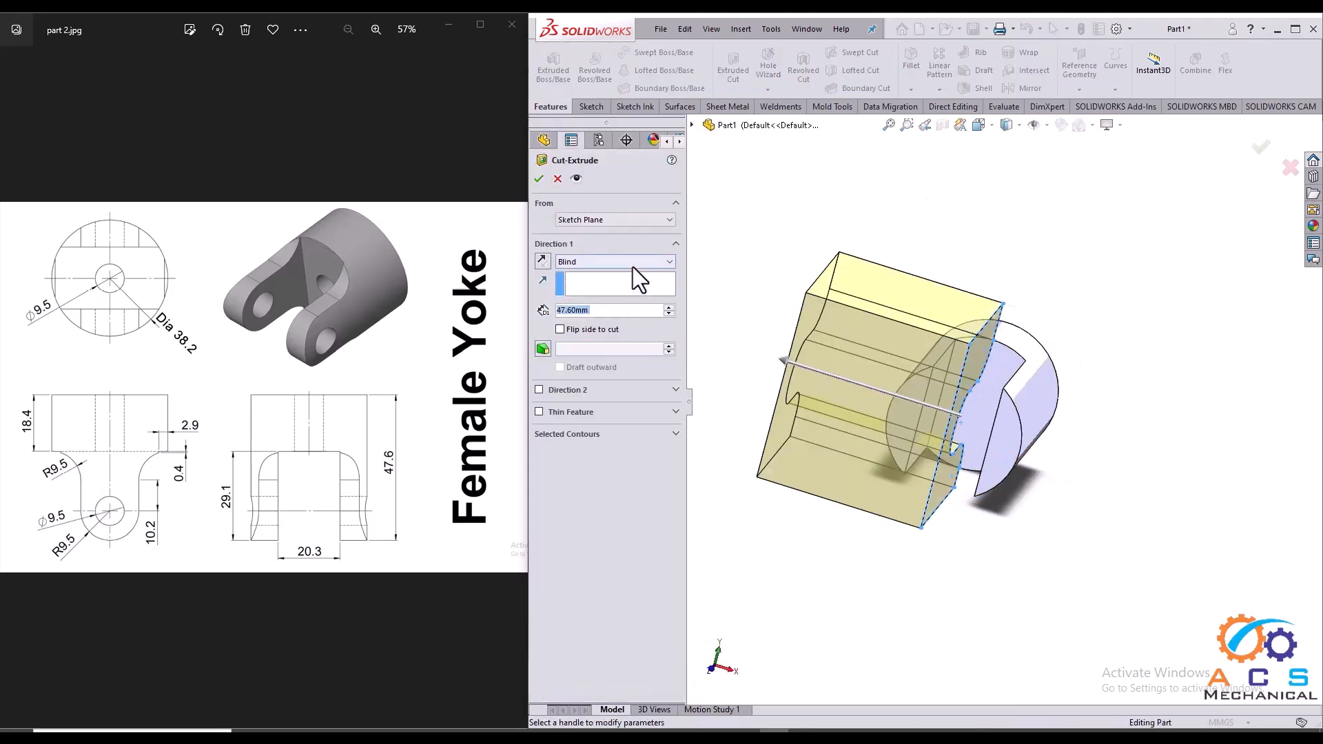
{"action": "left_click", "coordinate": [639, 260]}
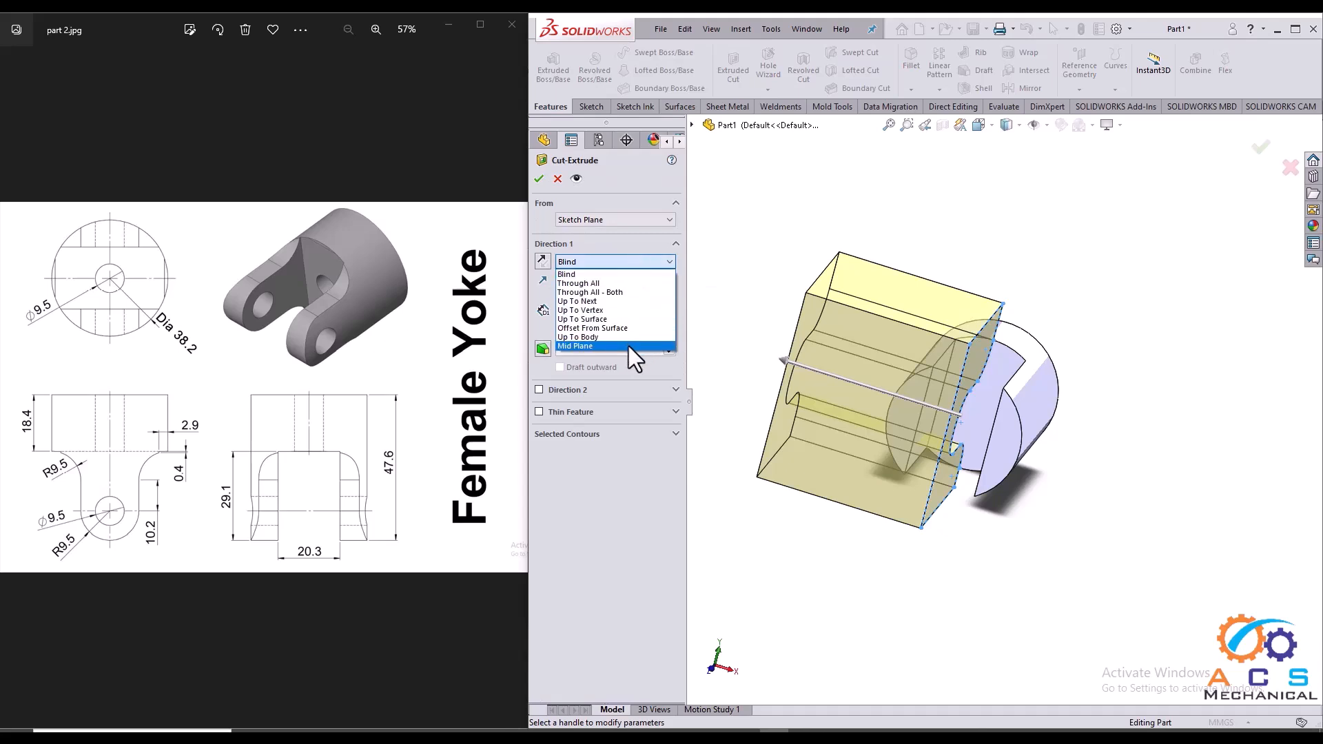
{"action": "left_click", "coordinate": [629, 346]}
{"action": "mouse_move", "coordinate": [992, 385]}
{"action": "middle_mouse_down"}
{"action": "mouse_move", "coordinate": [1018, 384]}
{"action": "mouse_move", "coordinate": [976, 386]}
{"action": "middle_mouse_up"}
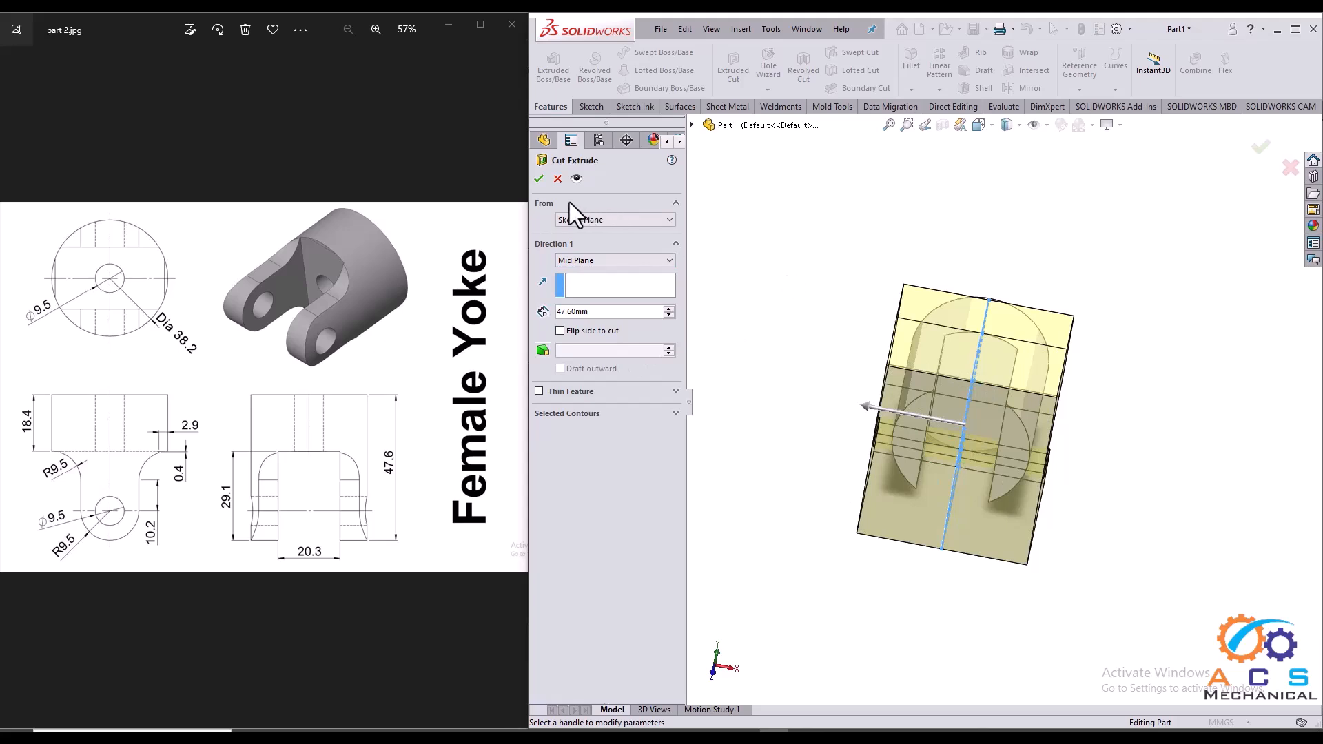
{"action": "left_click", "coordinate": [538, 179]}
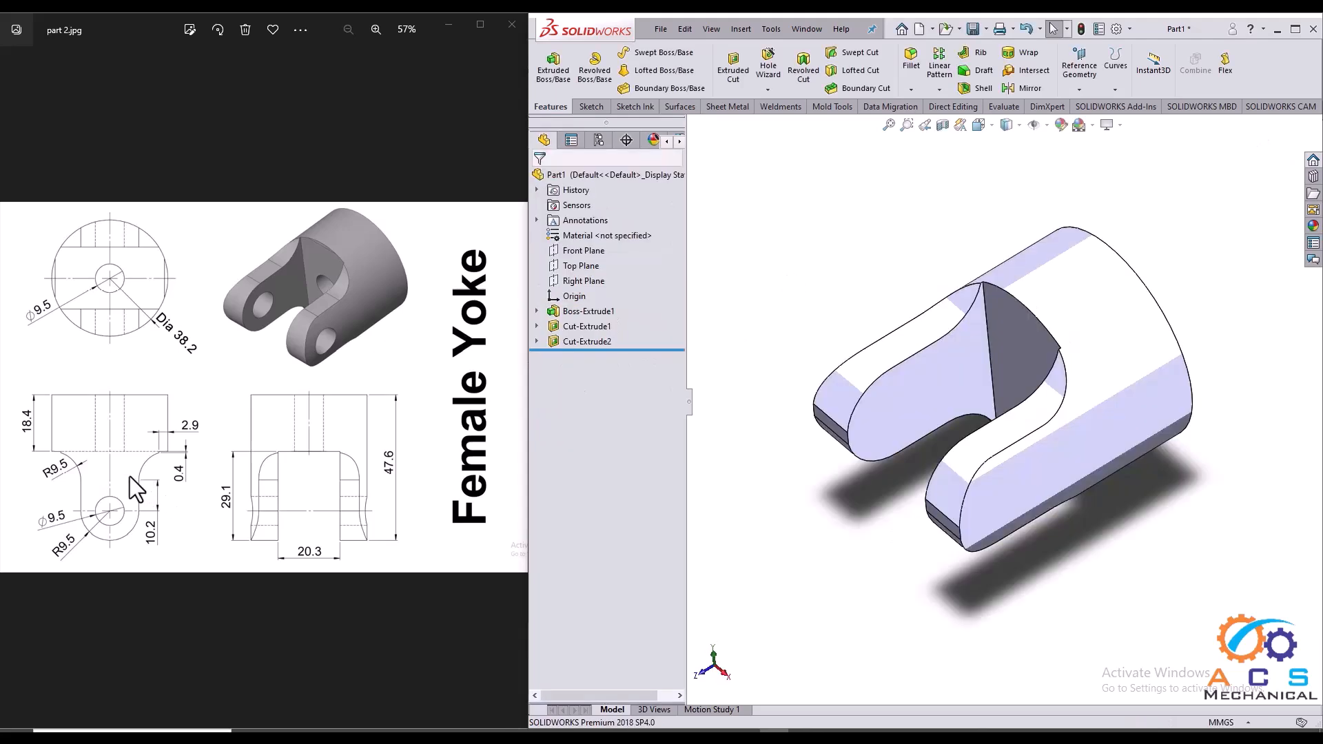
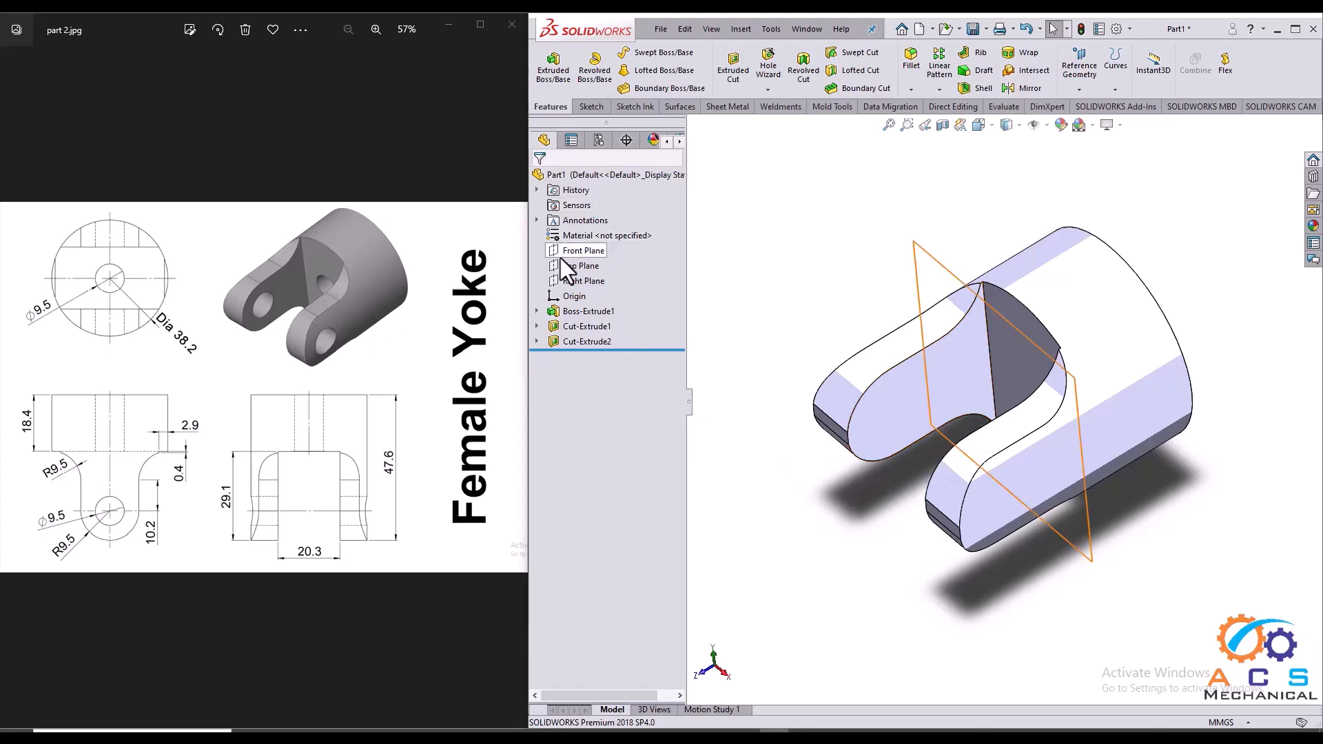
- Start a sketch on the Right Plane and draw a circle about 7.1 mm in diameter near the arm's rounded end
{"action": "left_click", "coordinate": [577, 284]}
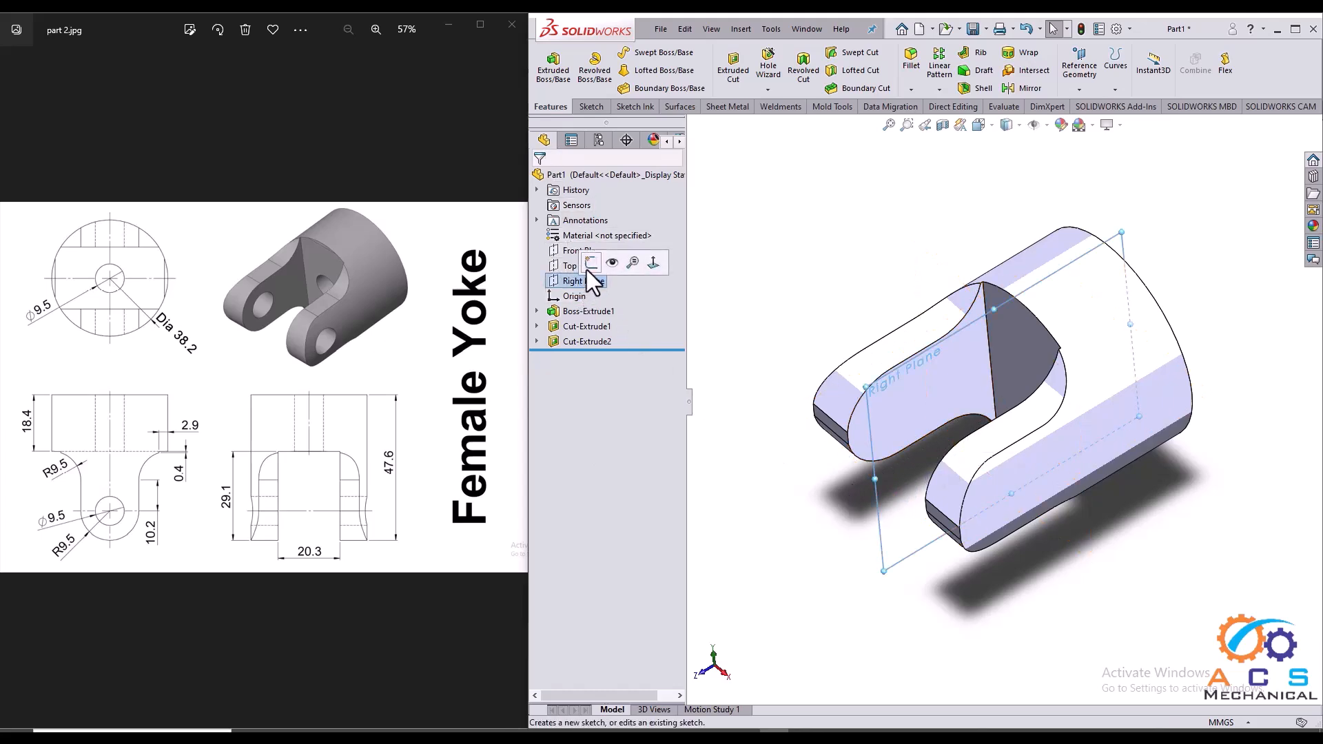
{"action": "left_click", "coordinate": [586, 269]}
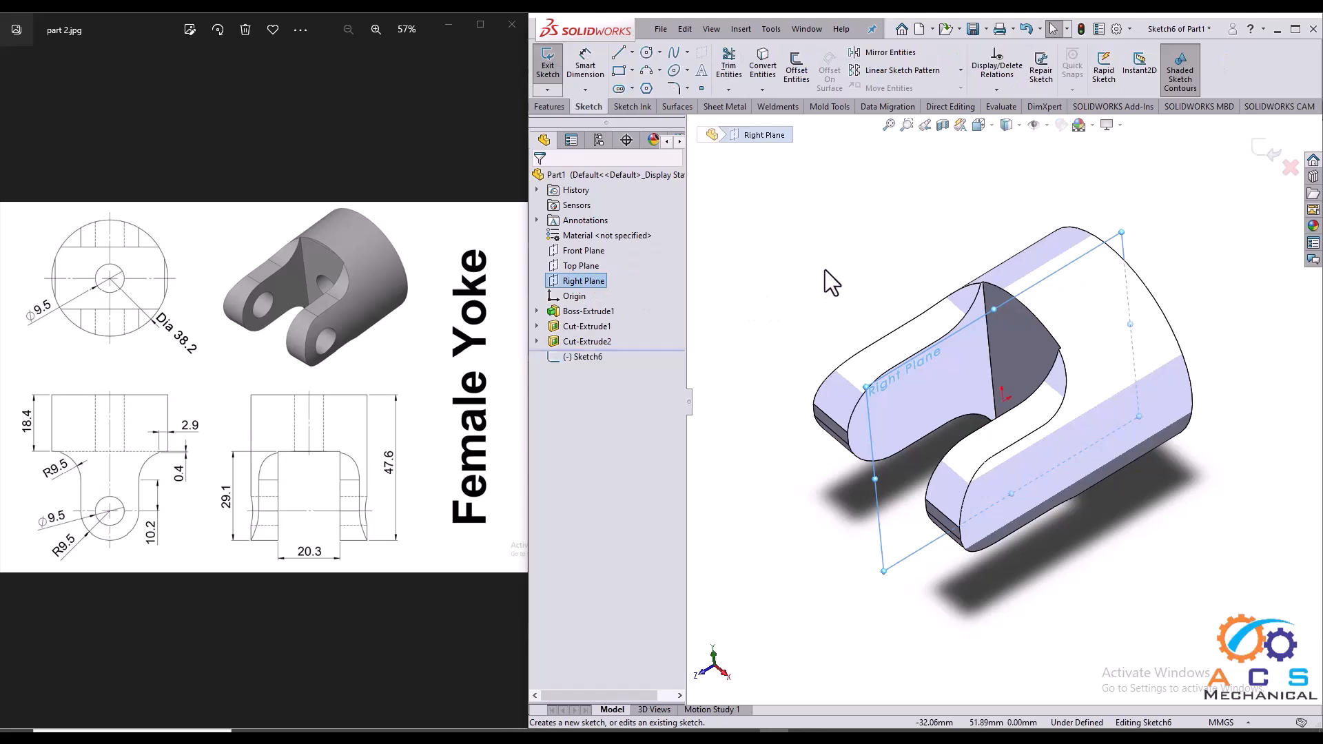
{"action": "key", "text": "space"}
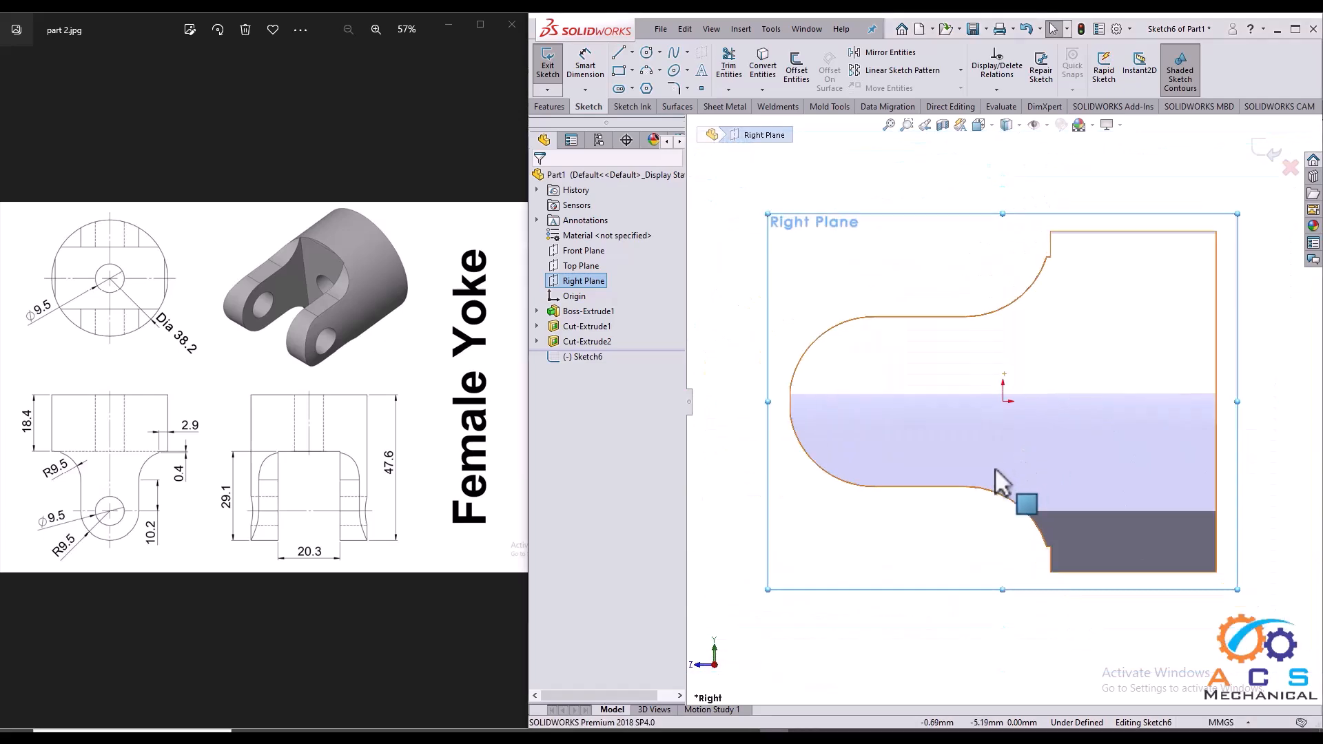
{"action": "left_click", "coordinate": [646, 54]}
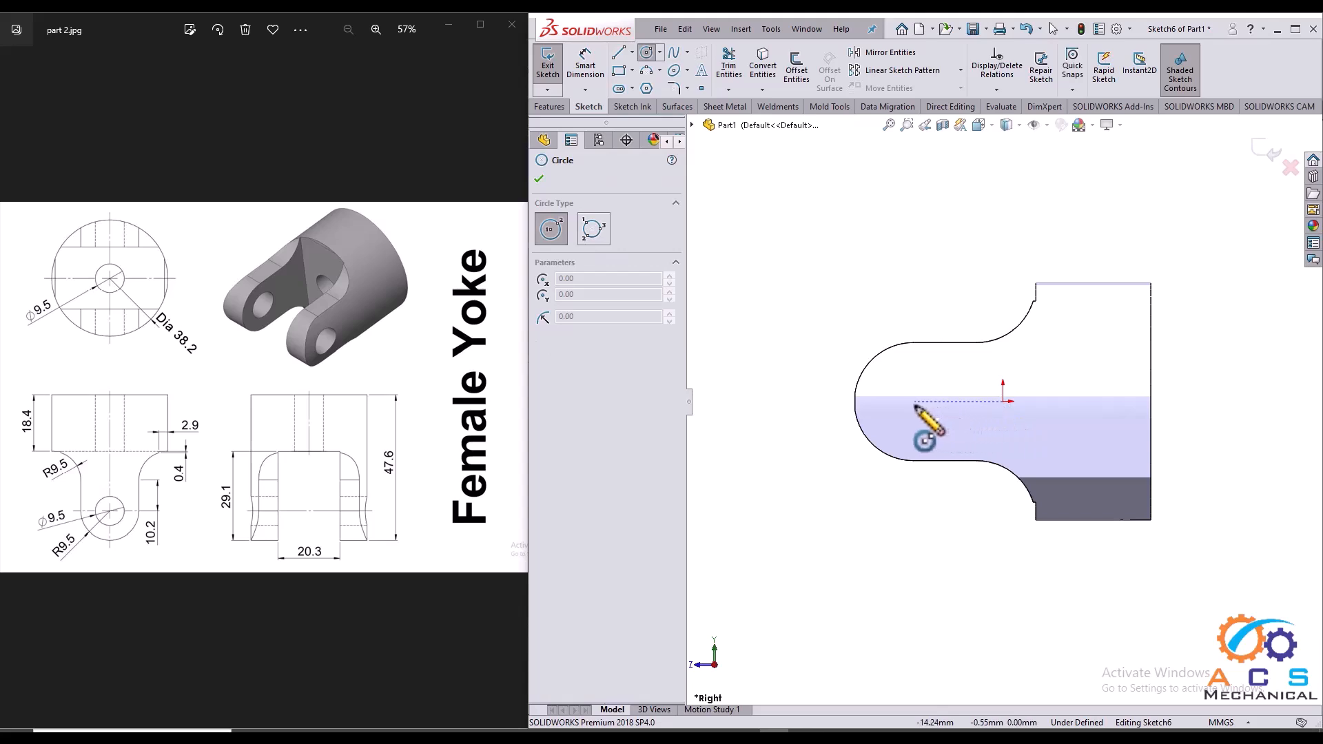
{"action": "left_click_drag", "start_coordinate": [914, 401], "coordinate": [919, 423]}
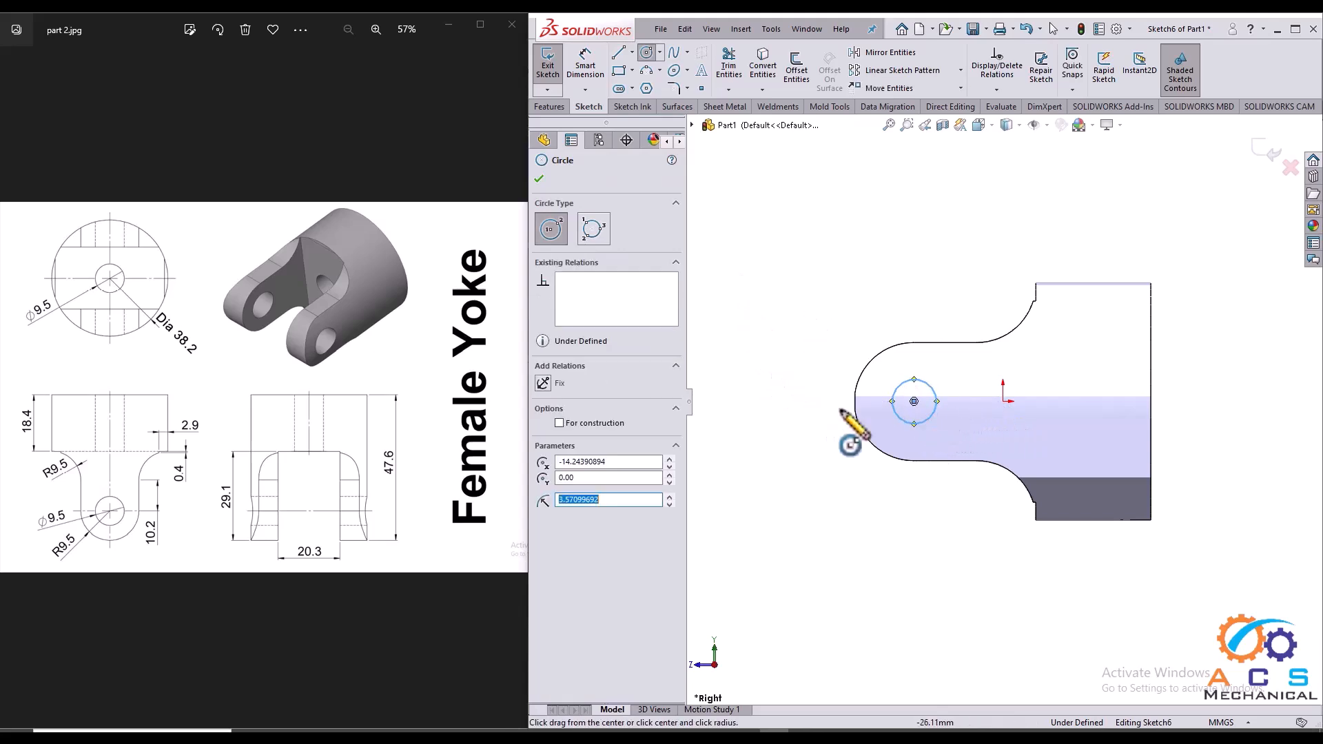
- Dimension the arm circle's diameter as 9.5 mm
{"action": "left_click", "coordinate": [587, 67]}
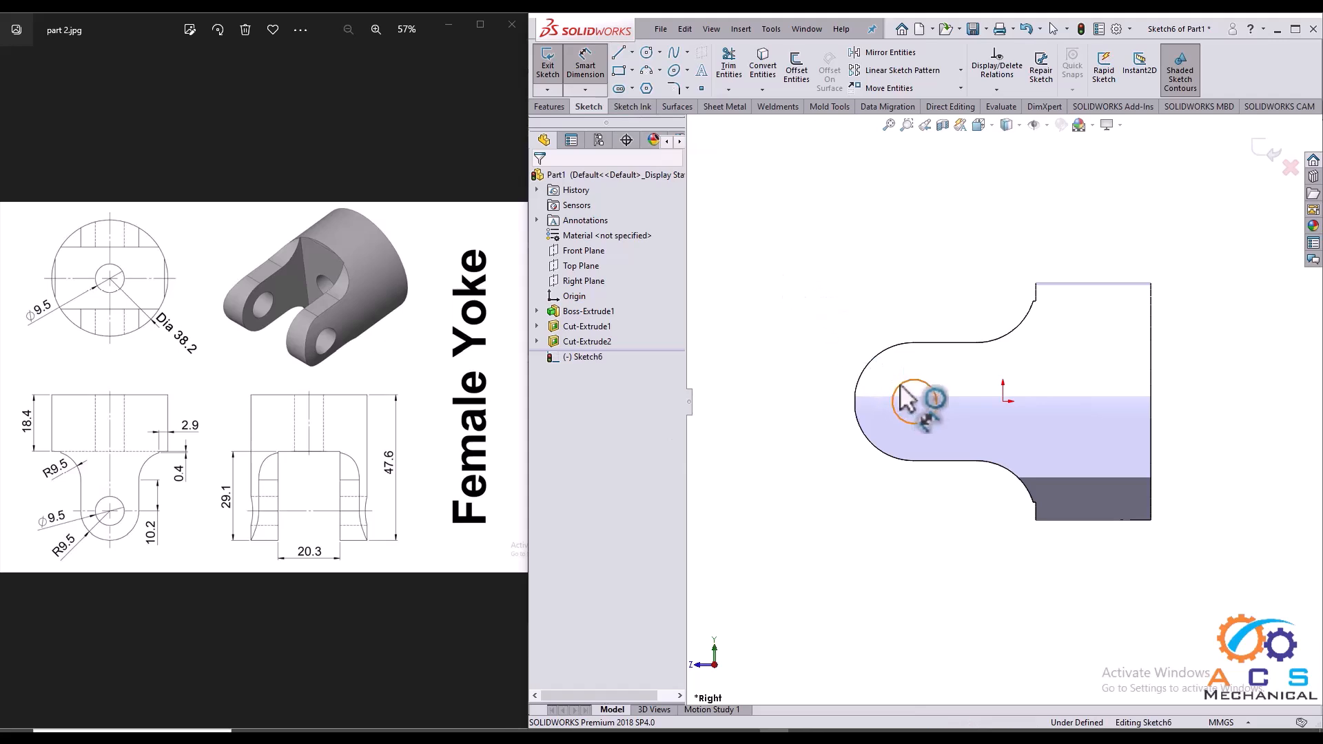
{"action": "left_click", "coordinate": [930, 416]}
{"action": "left_click", "coordinate": [812, 323]}
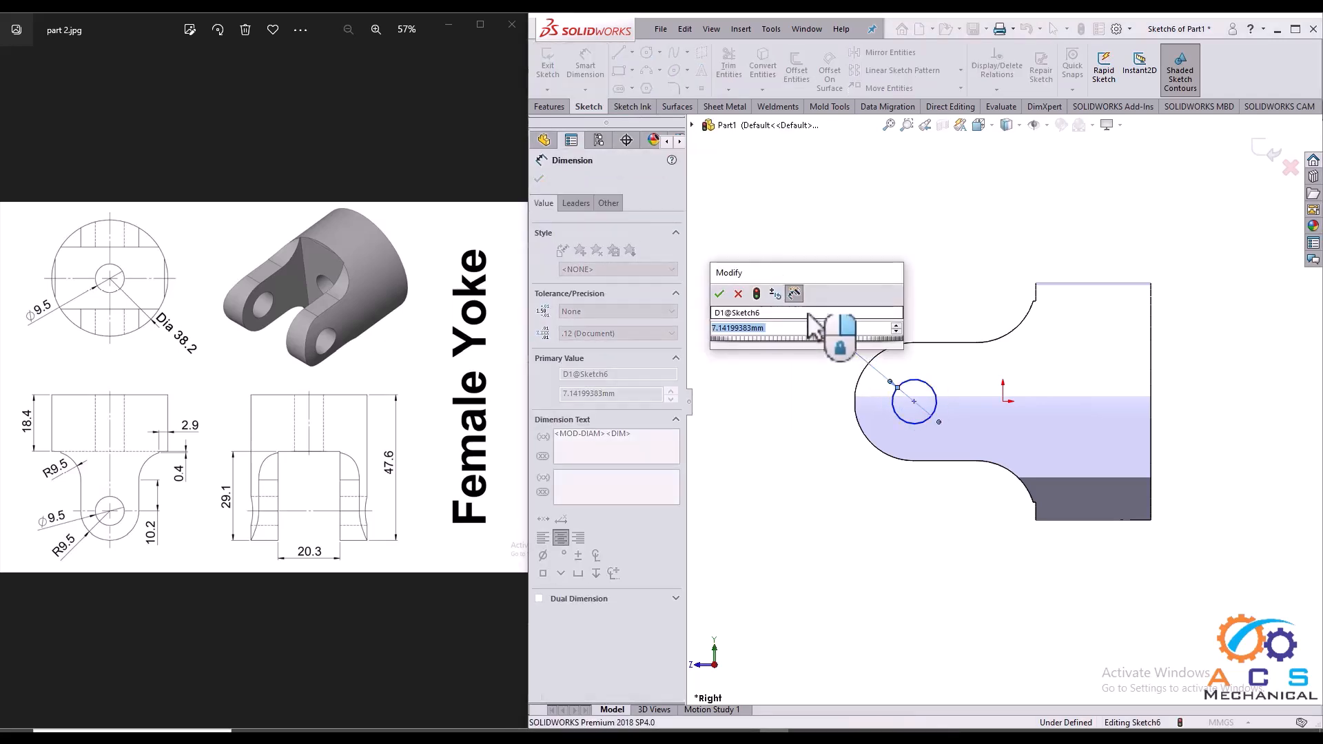
{"action": "type", "text": "9.5"}
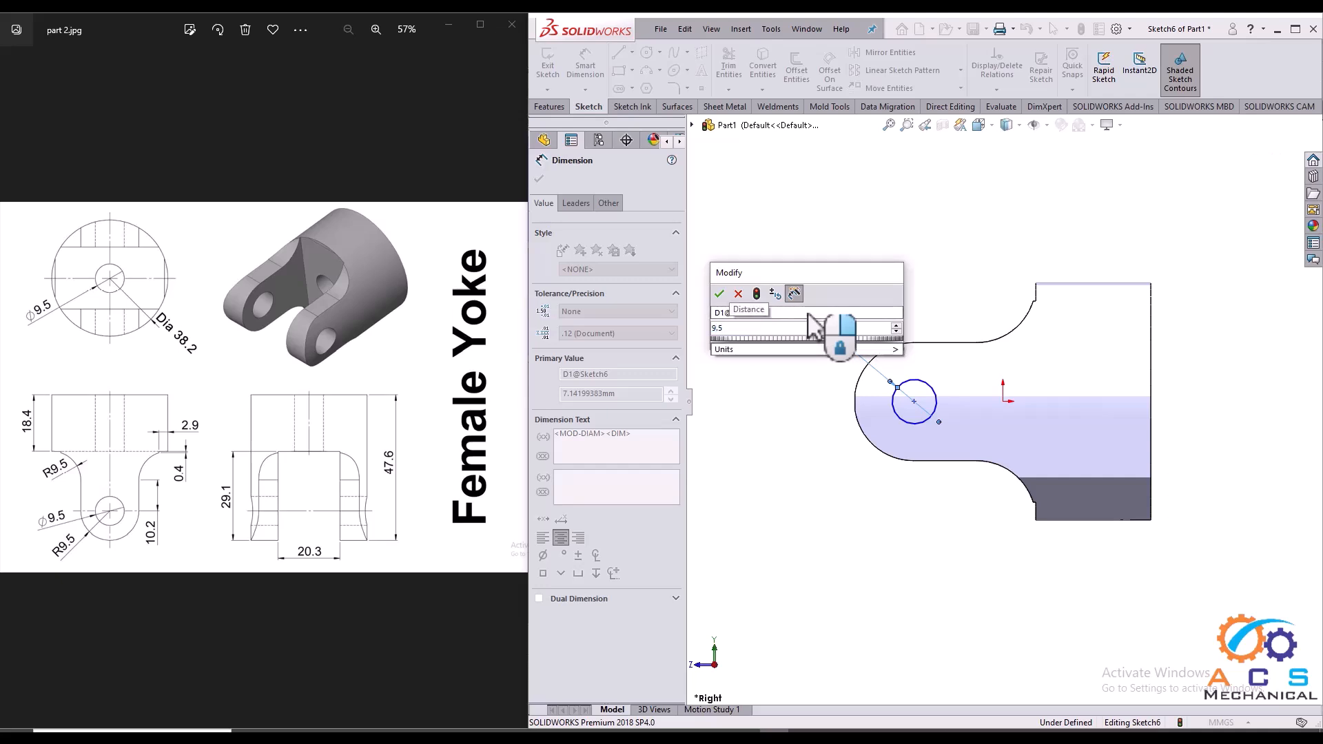
{"action": "key", "text": "Return"}
{"action": "key", "text": "Escape"}
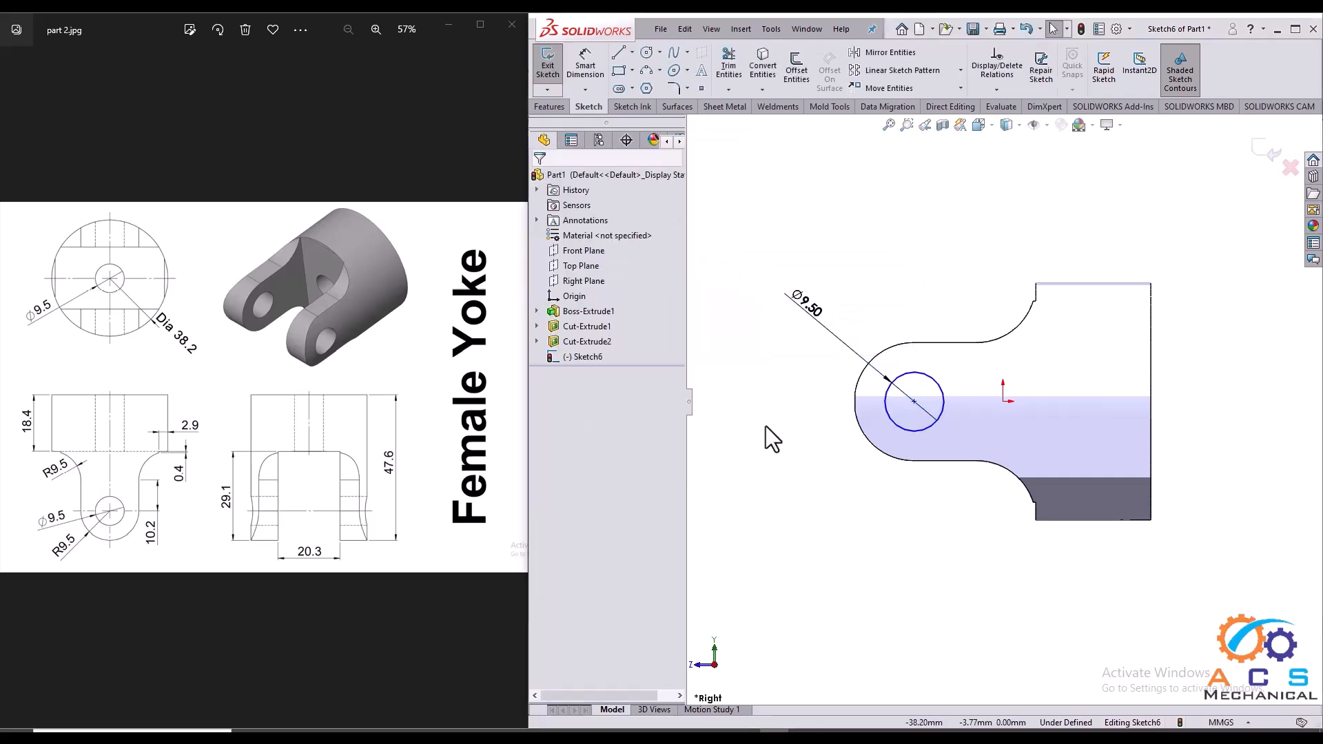
- Make the circle concentric with the arm's rounded end edge and exit the sketch
{"action": "left_click", "coordinate": [909, 434]}
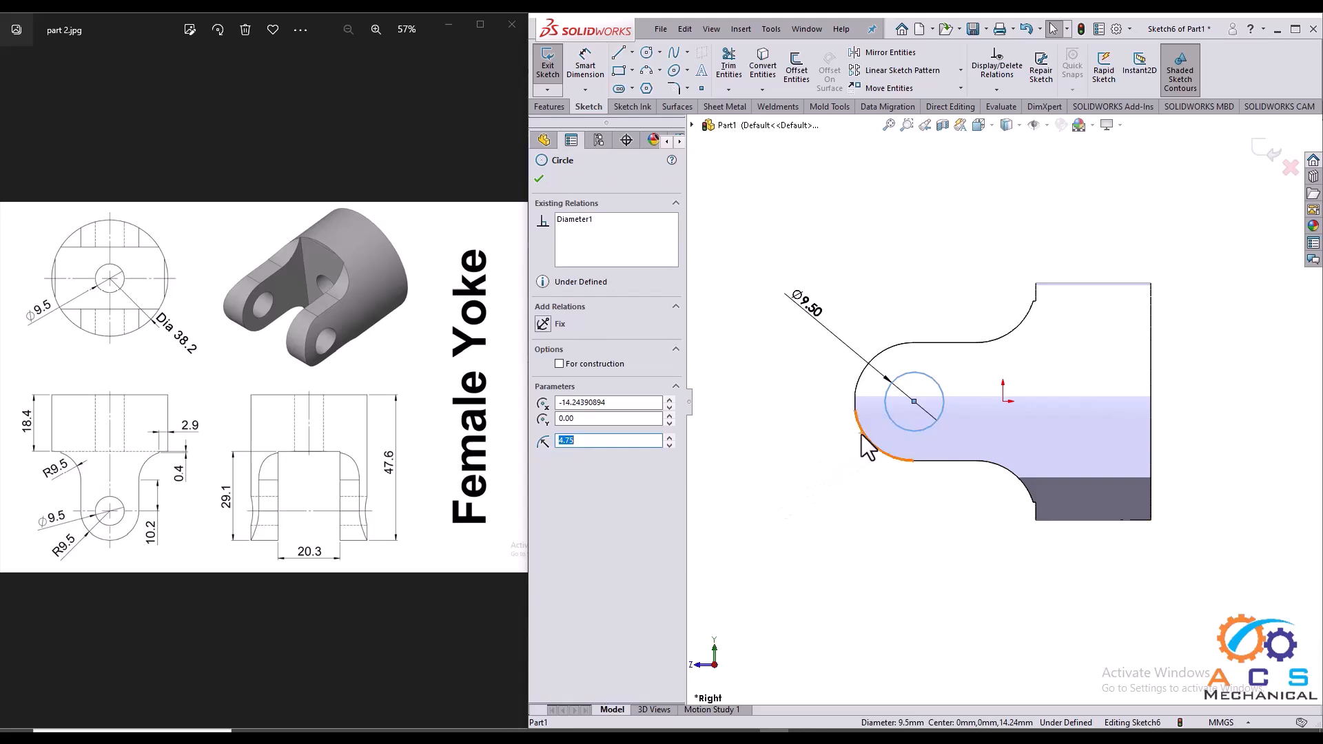
{"action": "left_click", "coordinate": [861, 377], "text": "ctrl"}
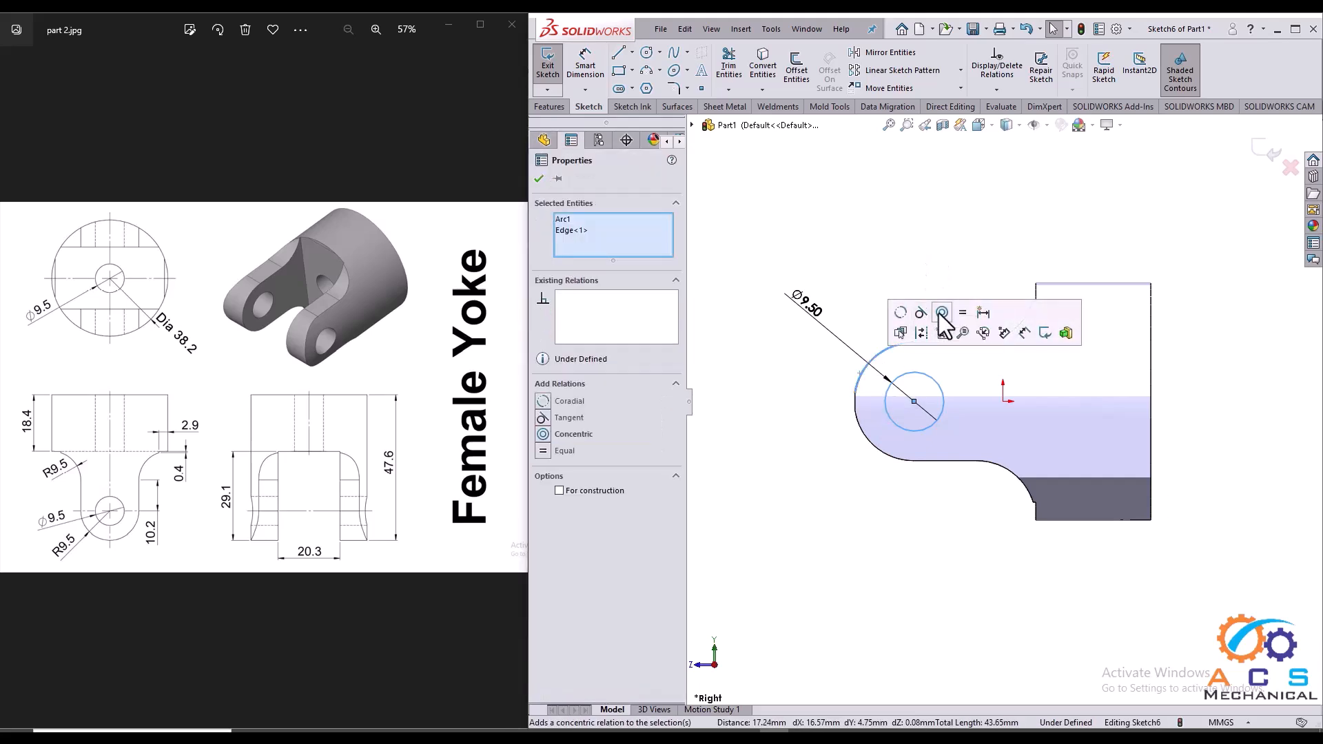
{"action": "left_click", "coordinate": [942, 314]}
{"action": "left_click", "coordinate": [791, 514]}
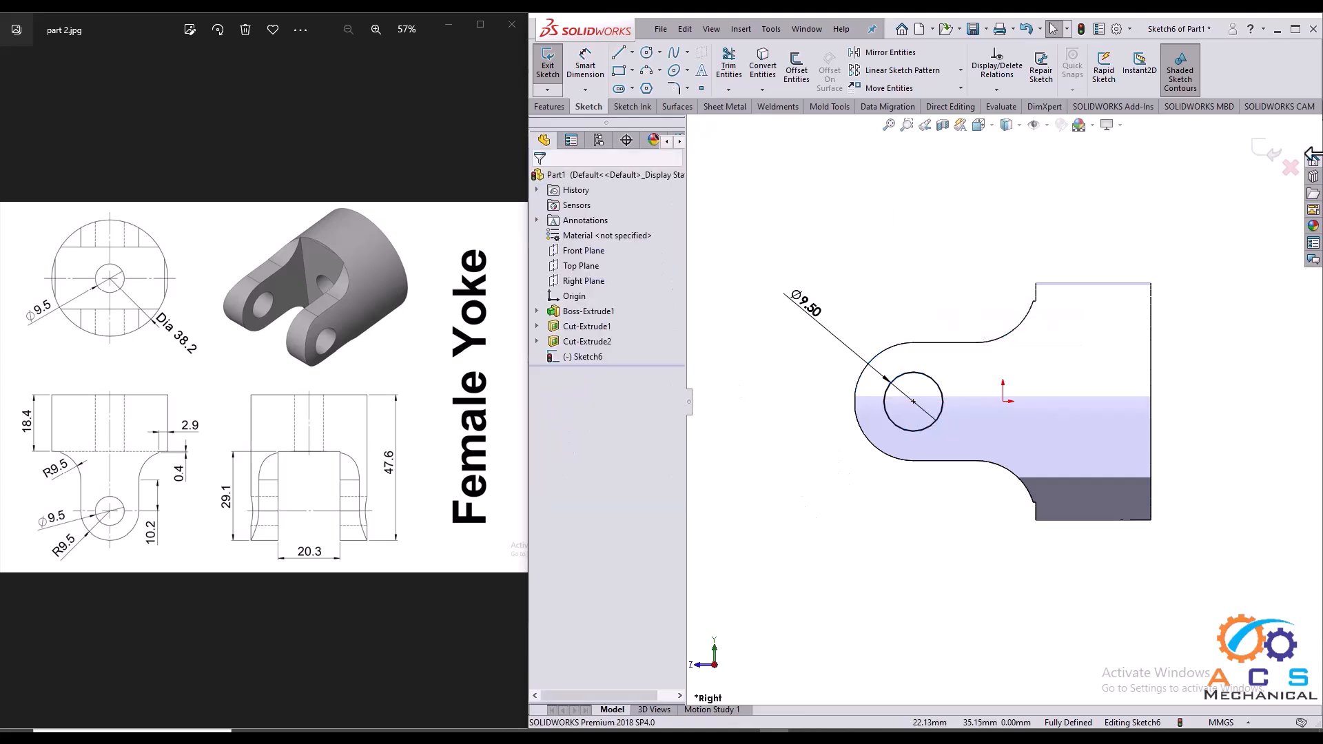
{"action": "left_click", "coordinate": [1265, 155]}
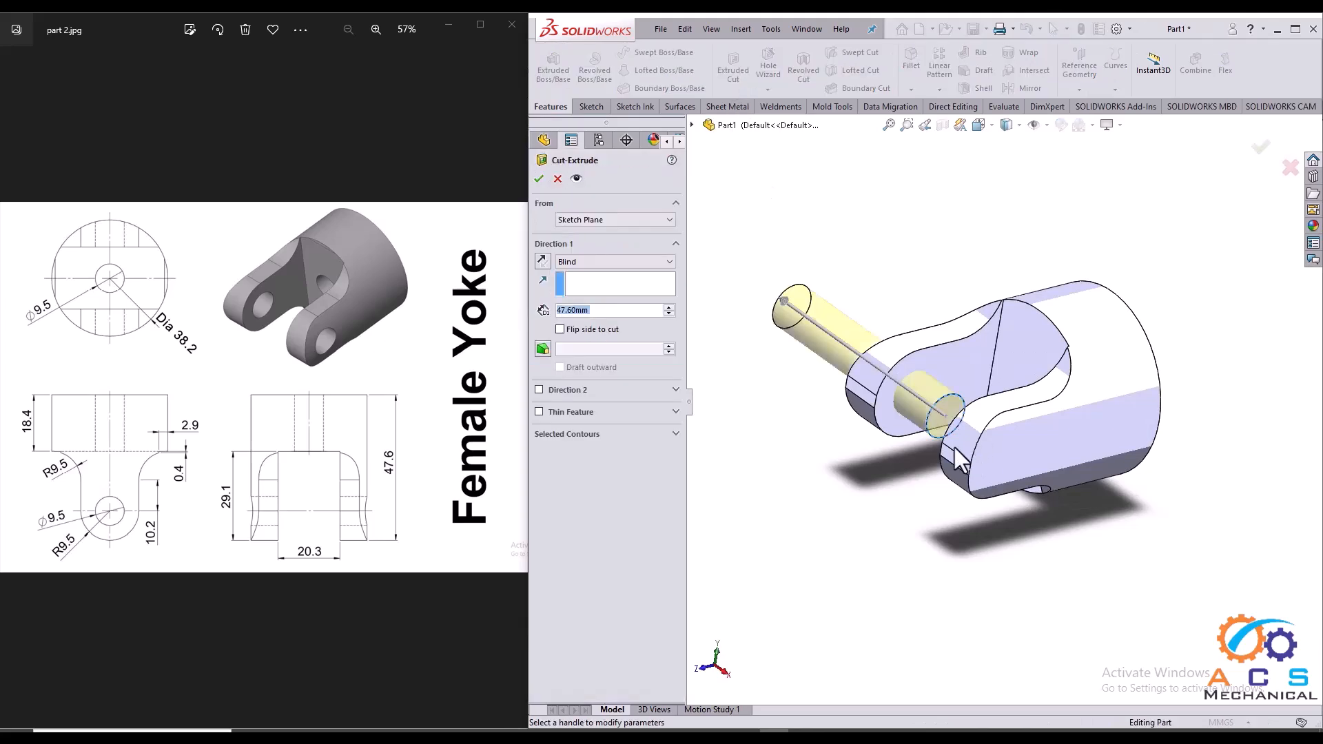
- Cut the pin hole through both fork arms with a Mid Plane depth of 47.60 mm
{"action": "left_click", "coordinate": [638, 259]}
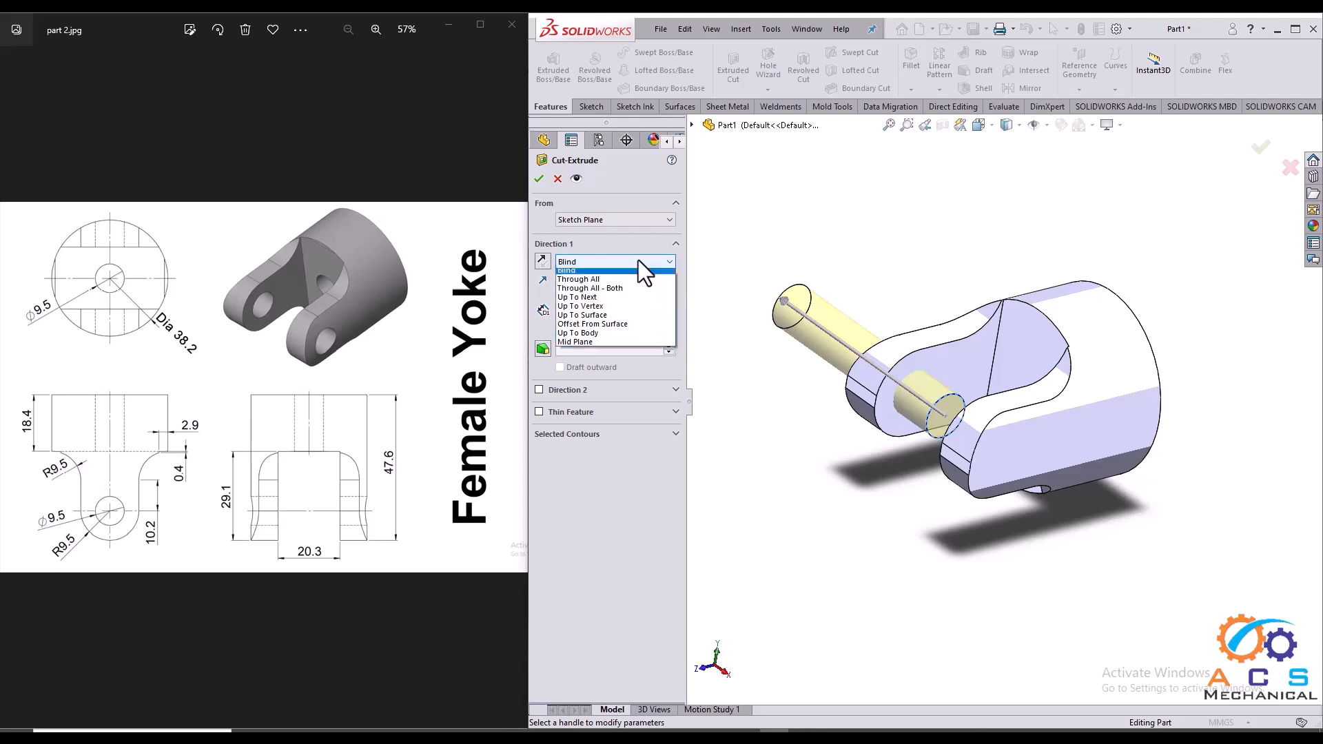
{"action": "left_click", "coordinate": [597, 346]}
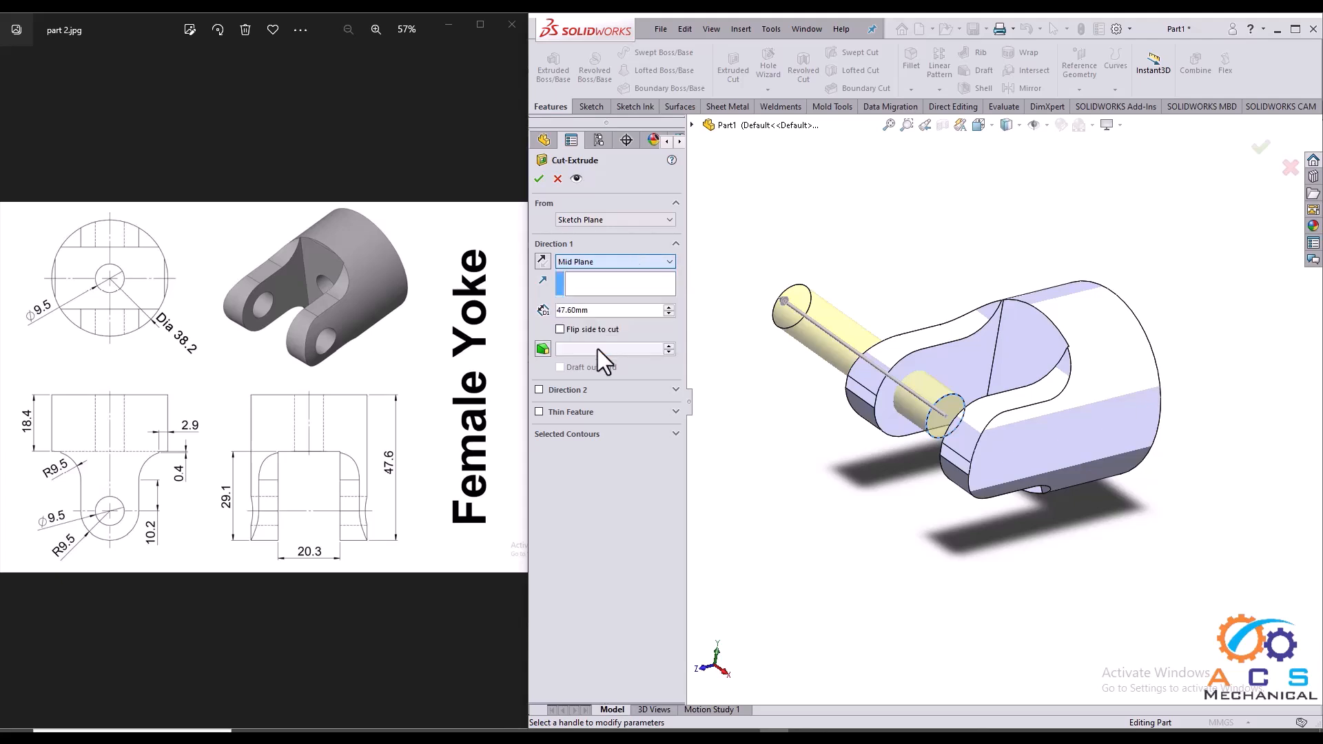
{"action": "left_click", "coordinate": [538, 179]}
- Sketch a circle about 13.7 mm in diameter, centred on the origin, on the cylinder's flat end face
{"action": "middle_click_drag", "start_coordinate": [975, 414], "coordinate": [1002, 606]}
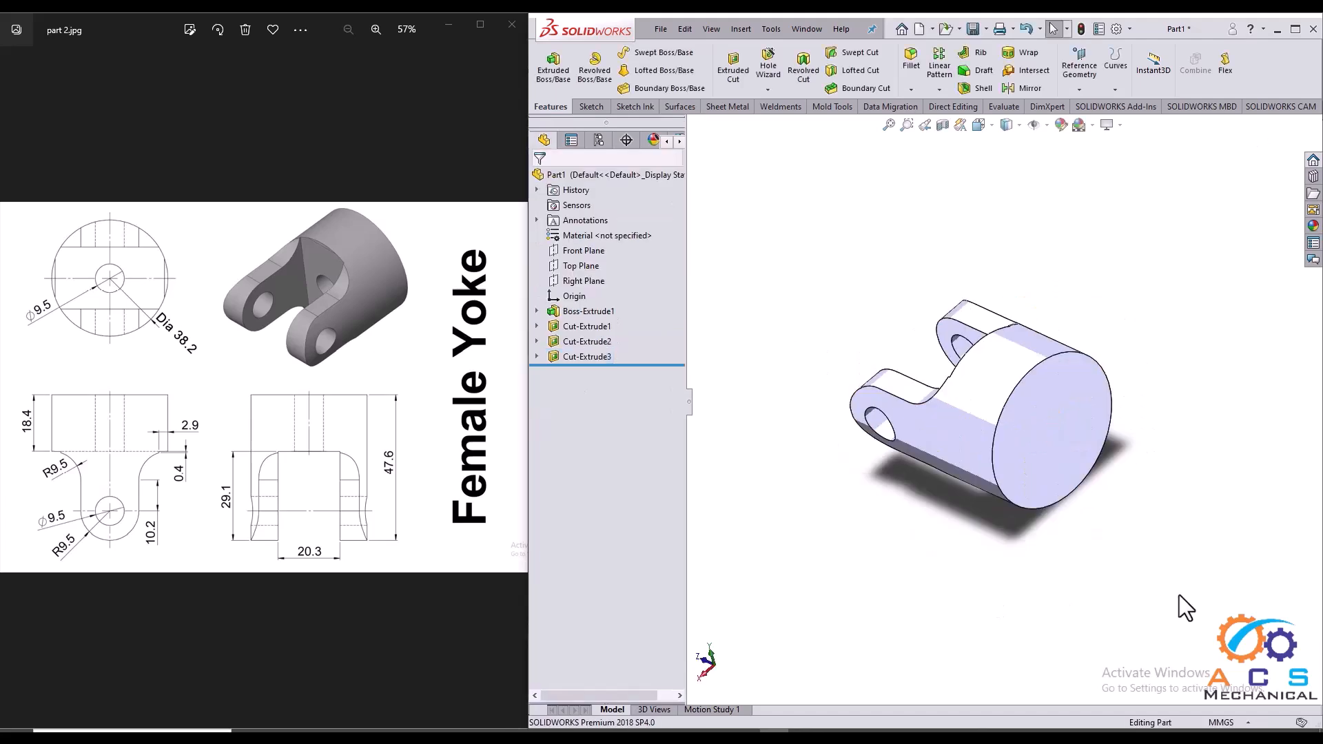
{"action": "left_click", "coordinate": [1047, 445]}
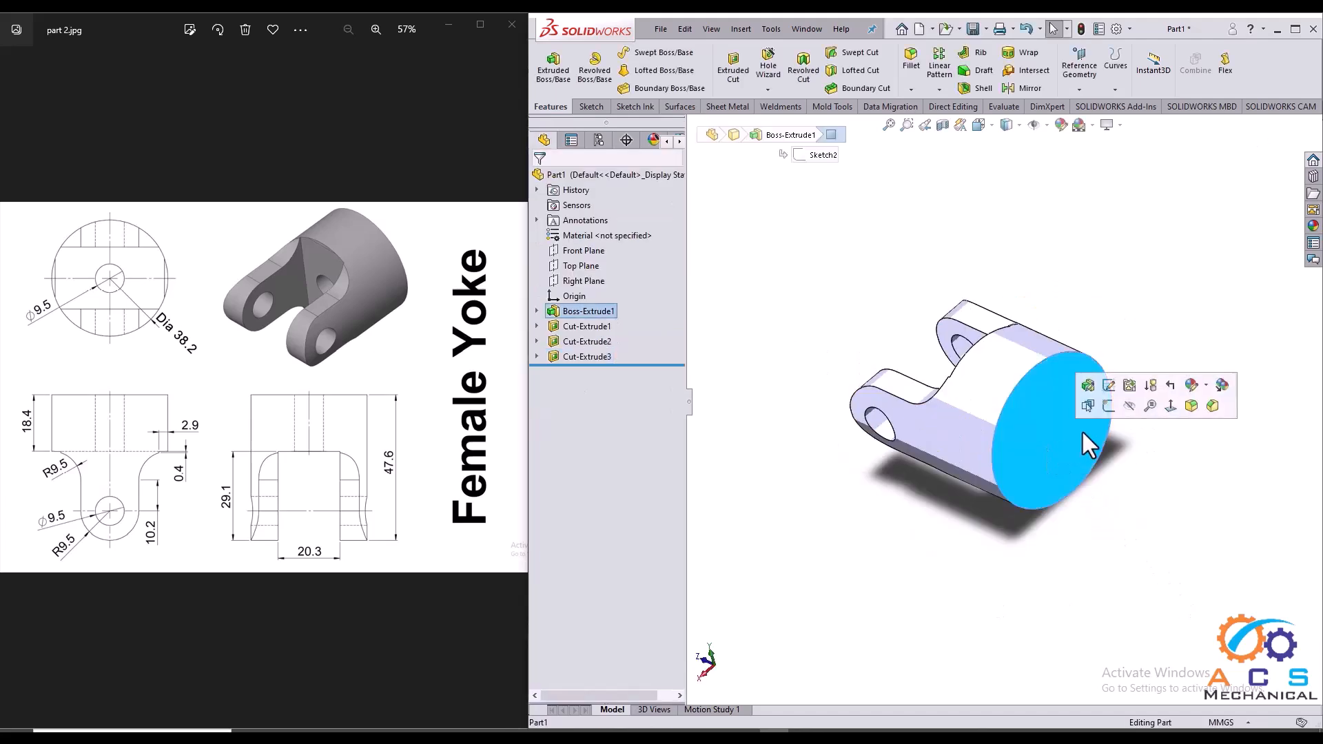
{"action": "left_click", "coordinate": [1108, 405]}
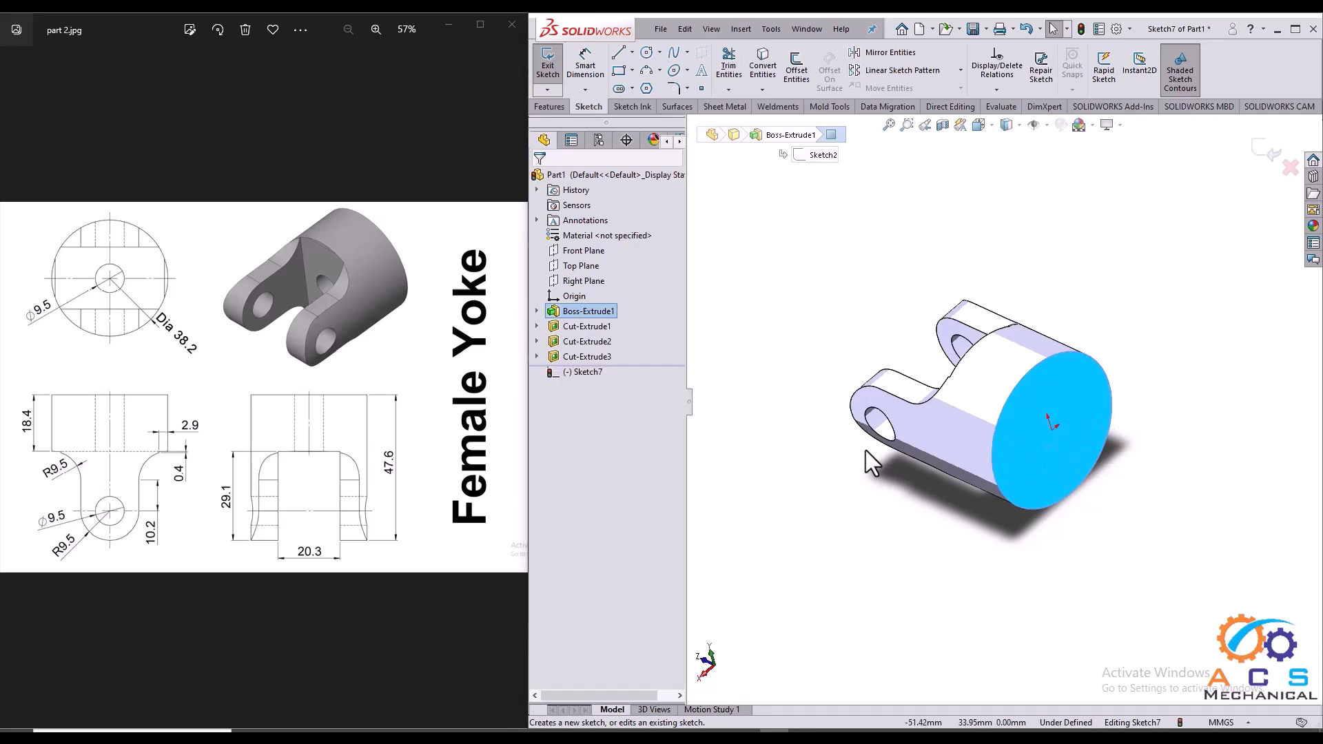
{"action": "key", "text": "space"}
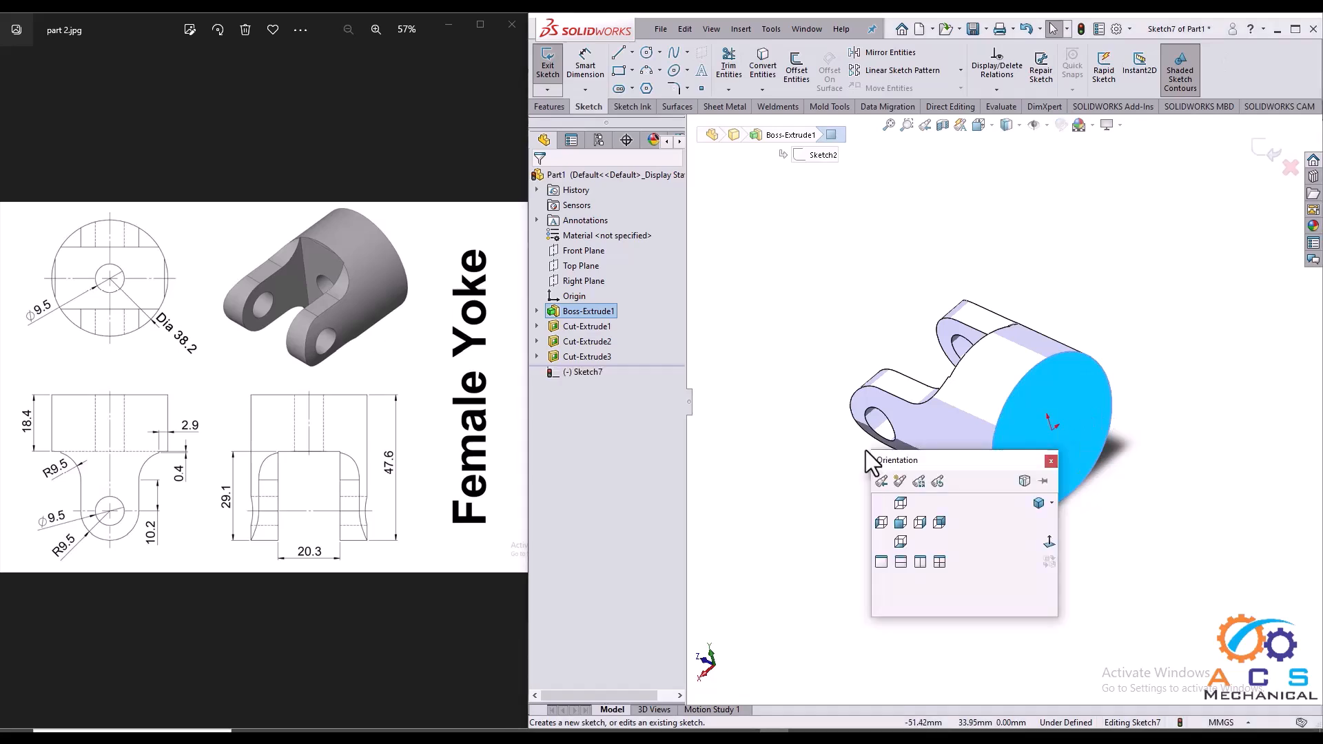
{"action": "left_click", "coordinate": [1052, 543]}
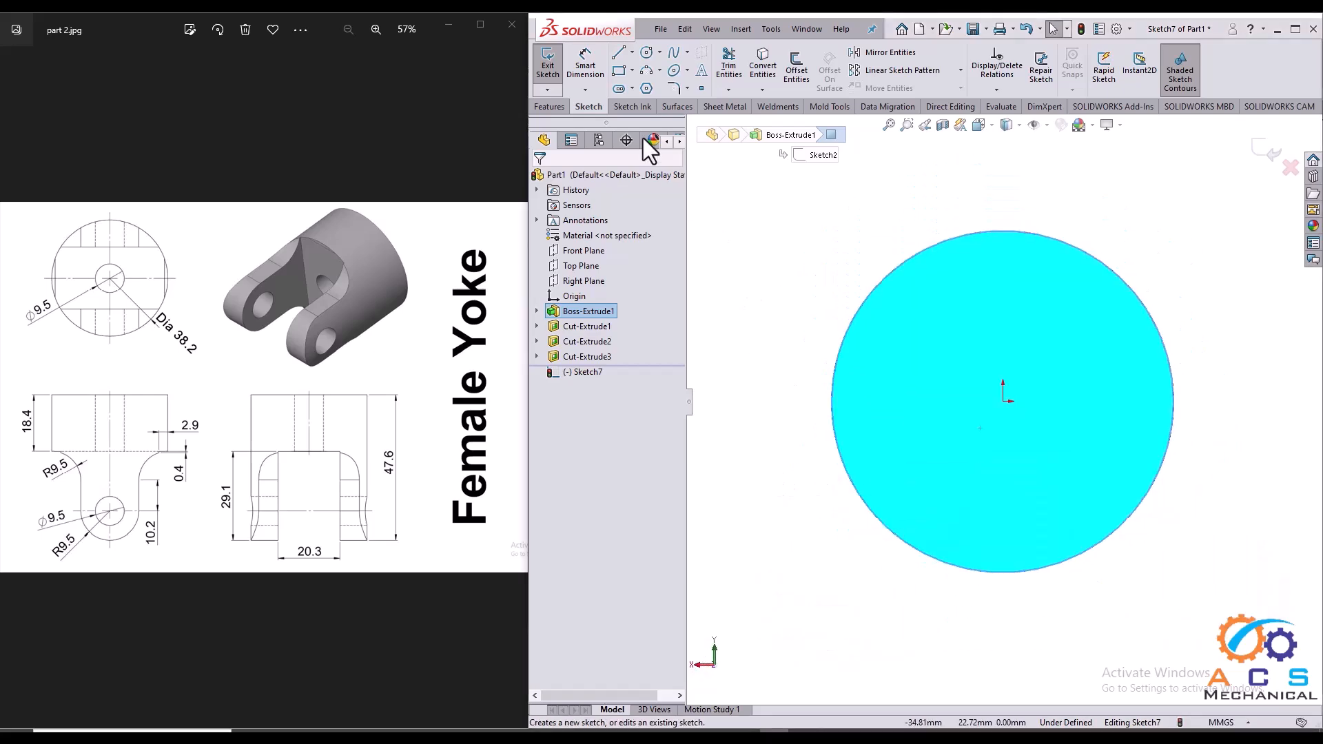
{"action": "left_click", "coordinate": [645, 55]}
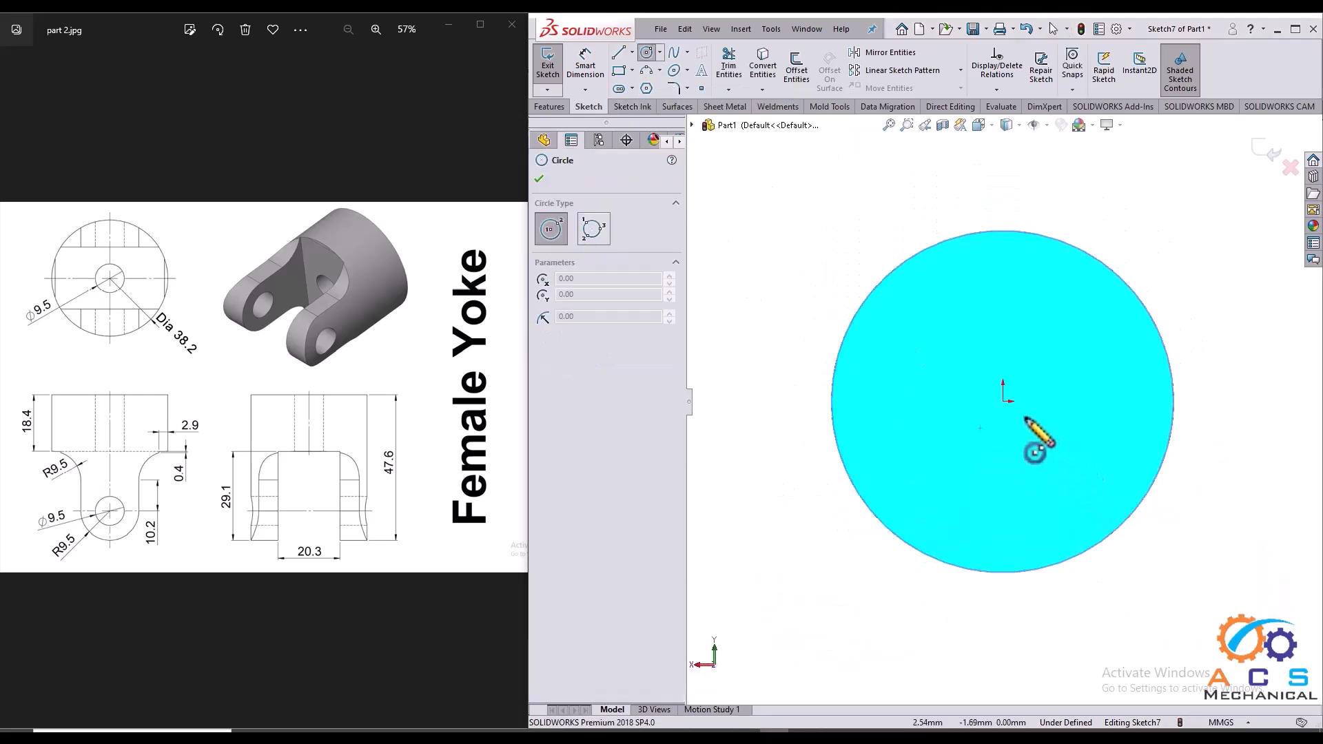
{"action": "left_click", "coordinate": [1004, 402]}
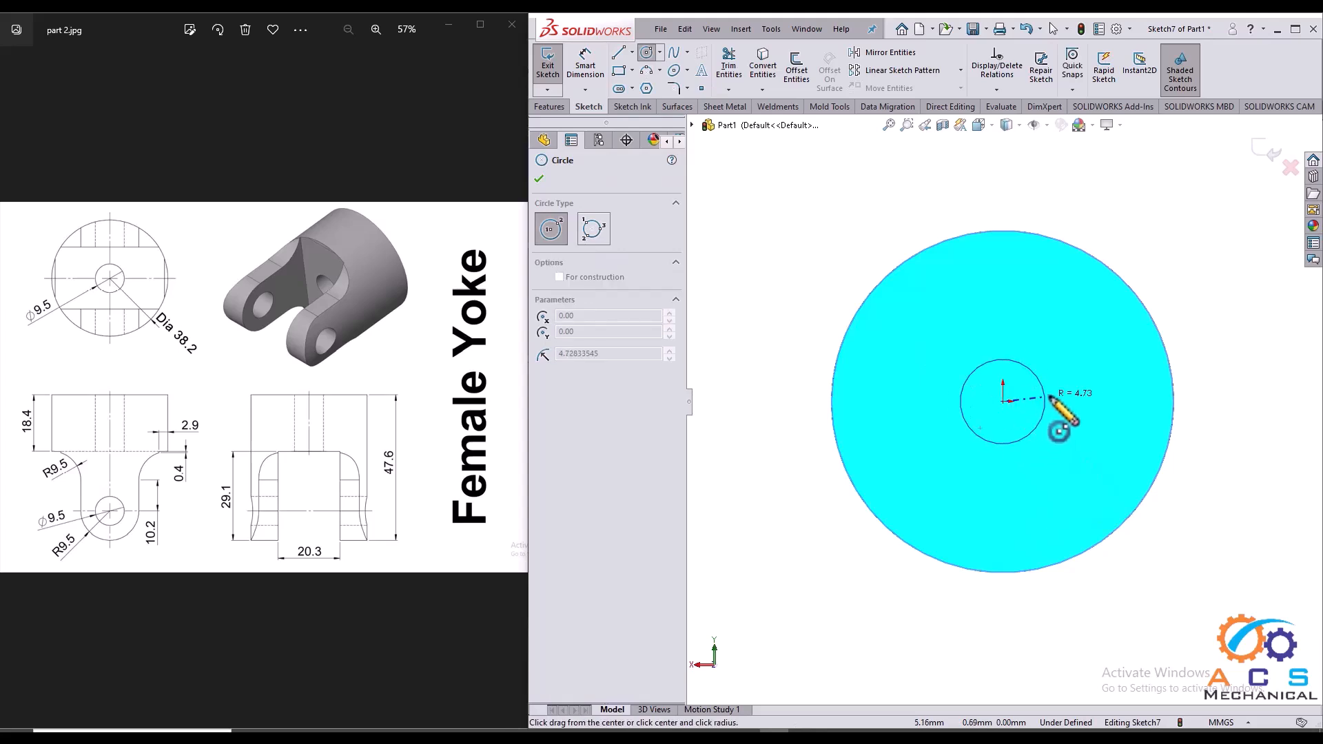
{"action": "left_click", "coordinate": [1064, 394]}
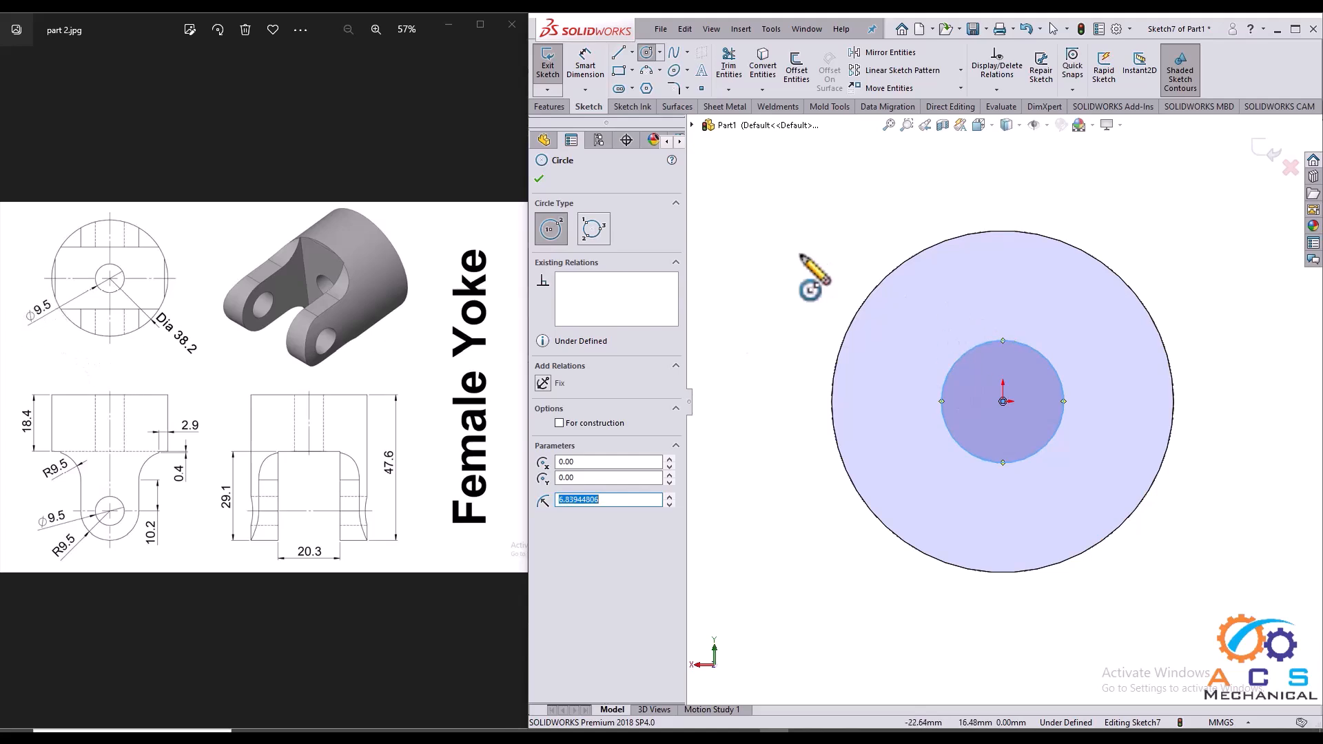
- Dimension the end-face circle's diameter as 9.5 mm and exit the sketch
{"action": "left_click", "coordinate": [586, 69]}
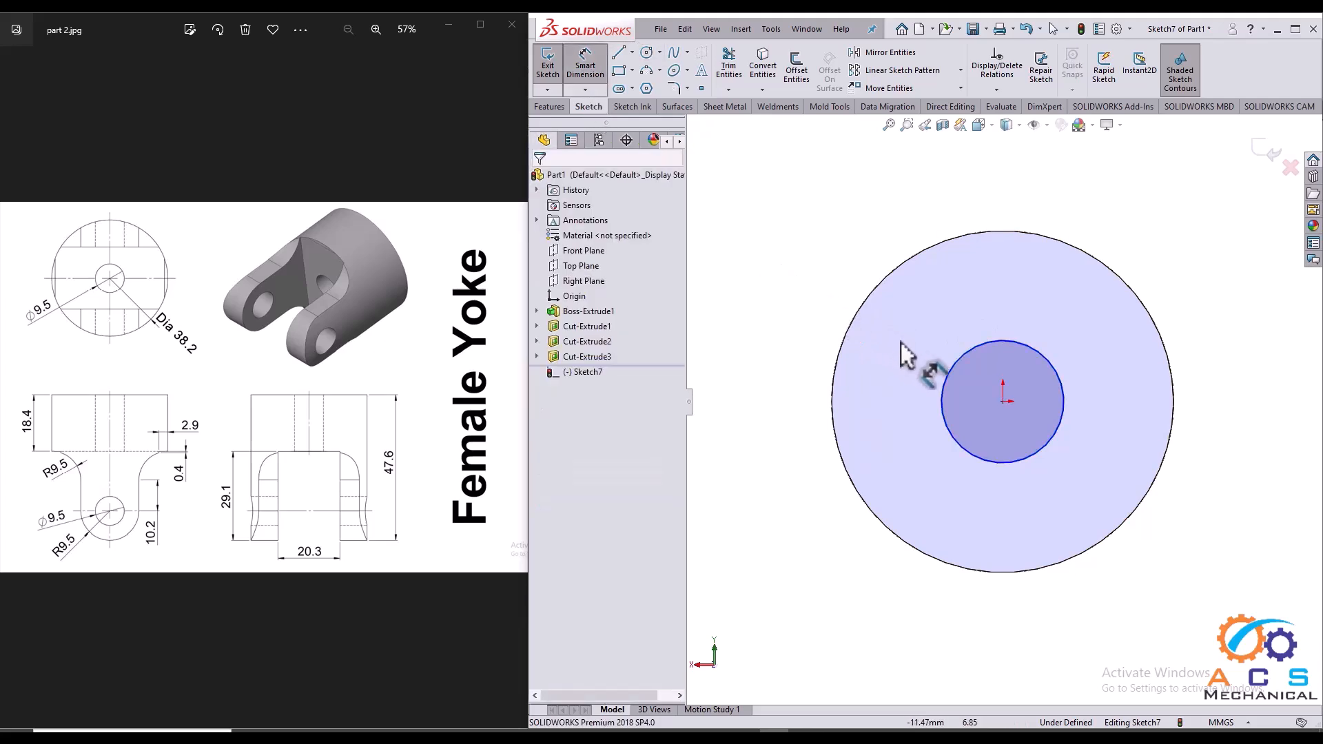
{"action": "left_click", "coordinate": [957, 357]}
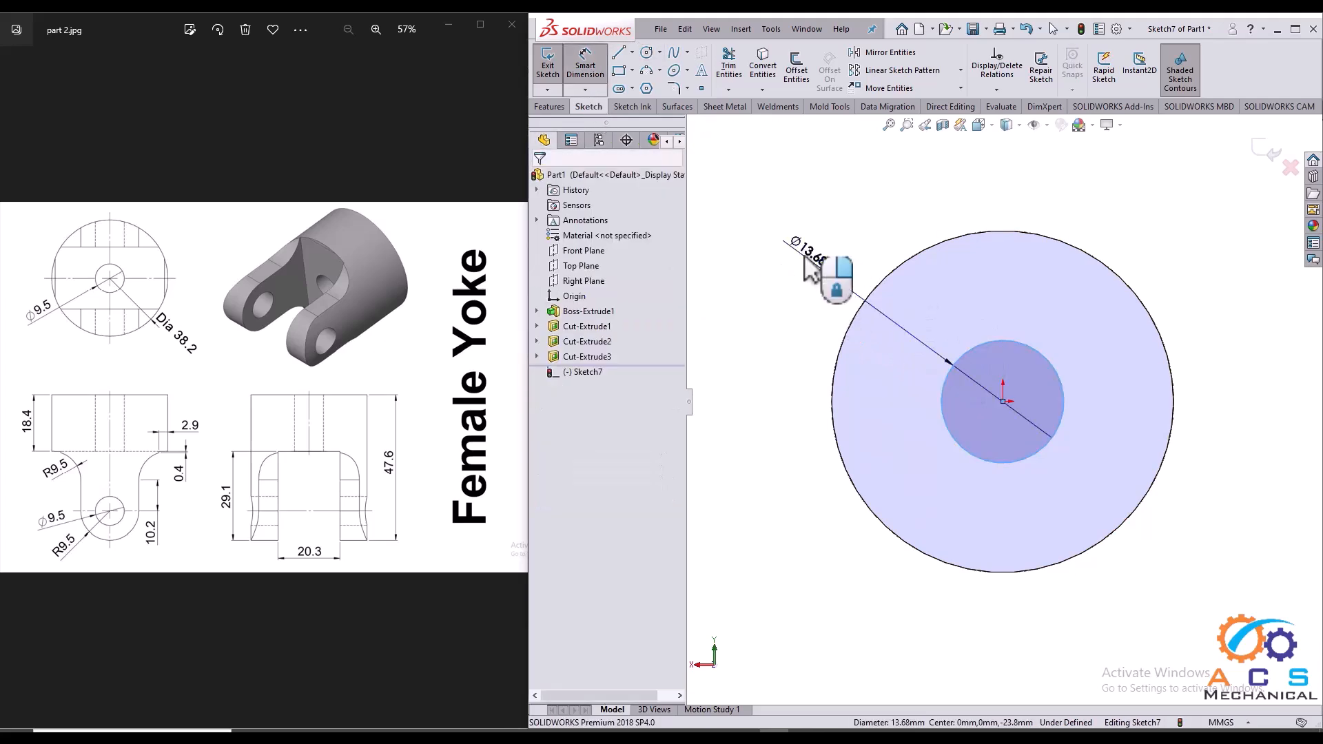
{"action": "left_click", "coordinate": [803, 262]}
{"action": "type", "text": "9.5"}
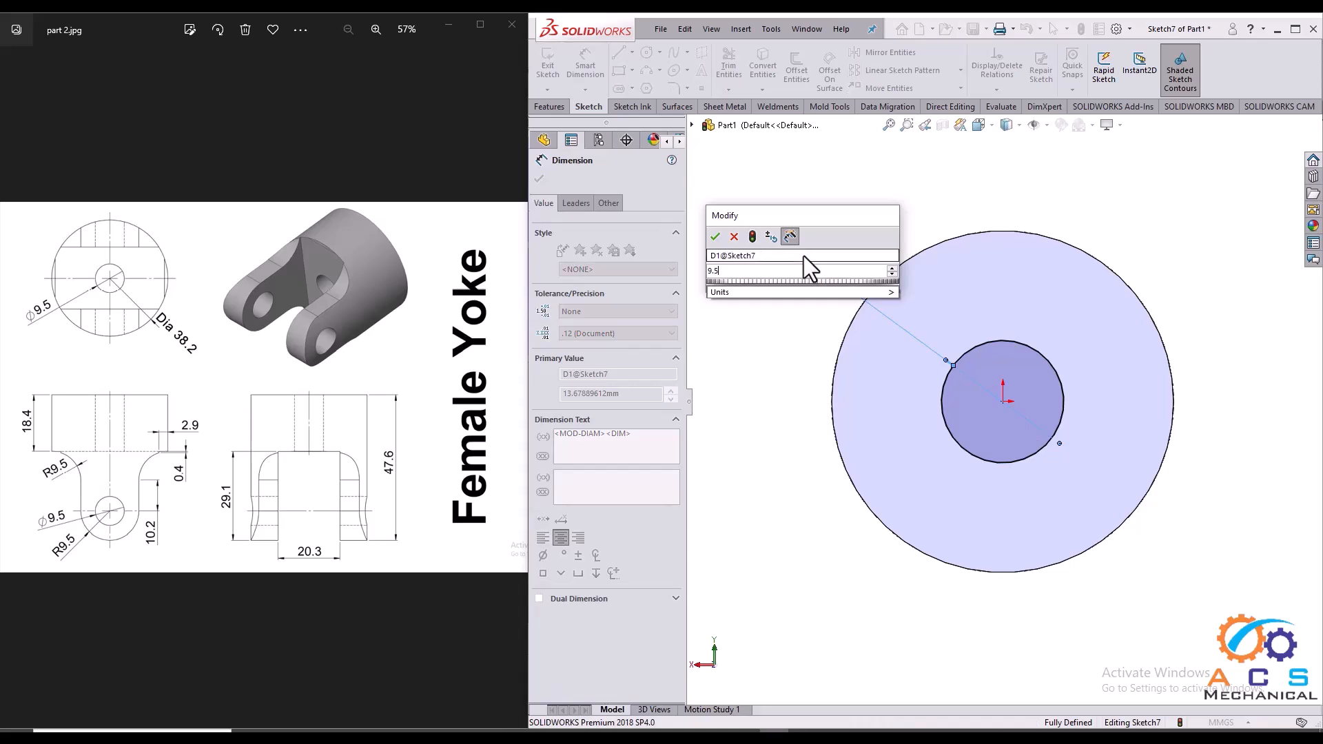
{"action": "key", "text": "Return"}
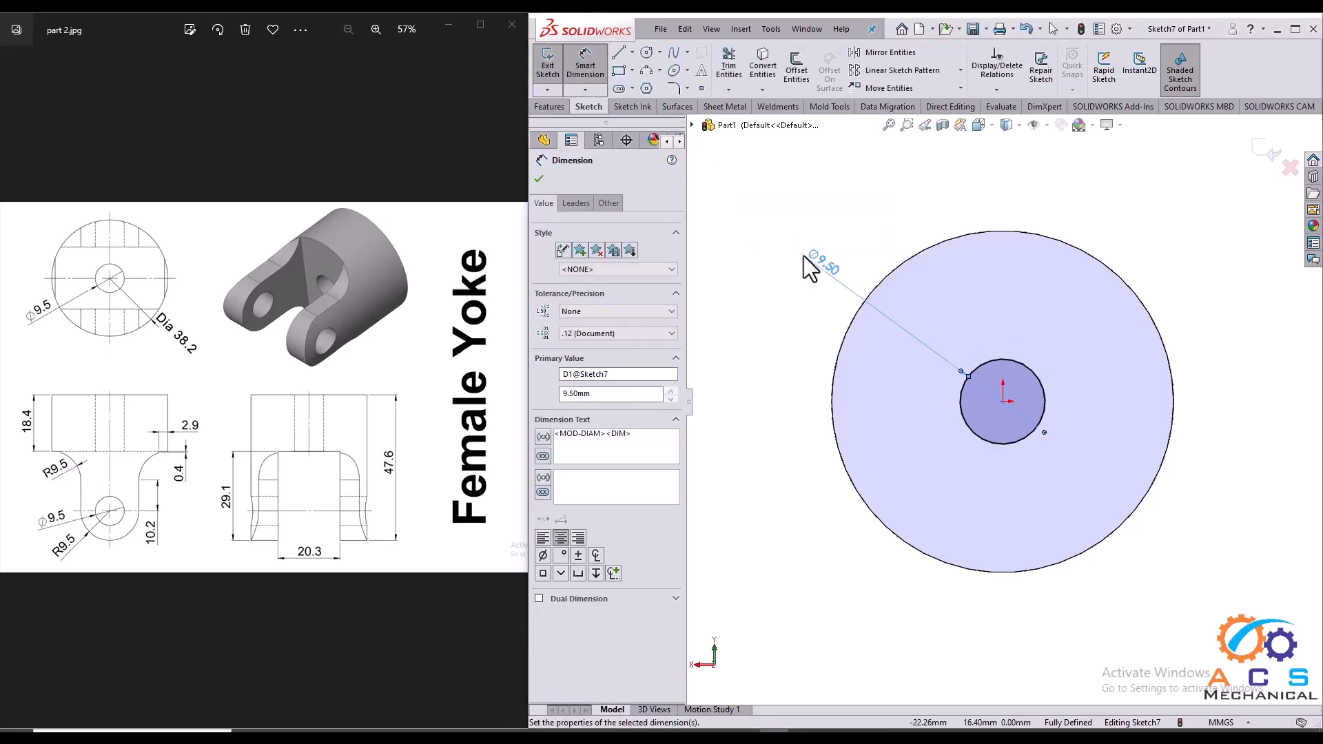
{"action": "left_click", "coordinate": [538, 178]}
{"action": "left_click", "coordinate": [1266, 155]}
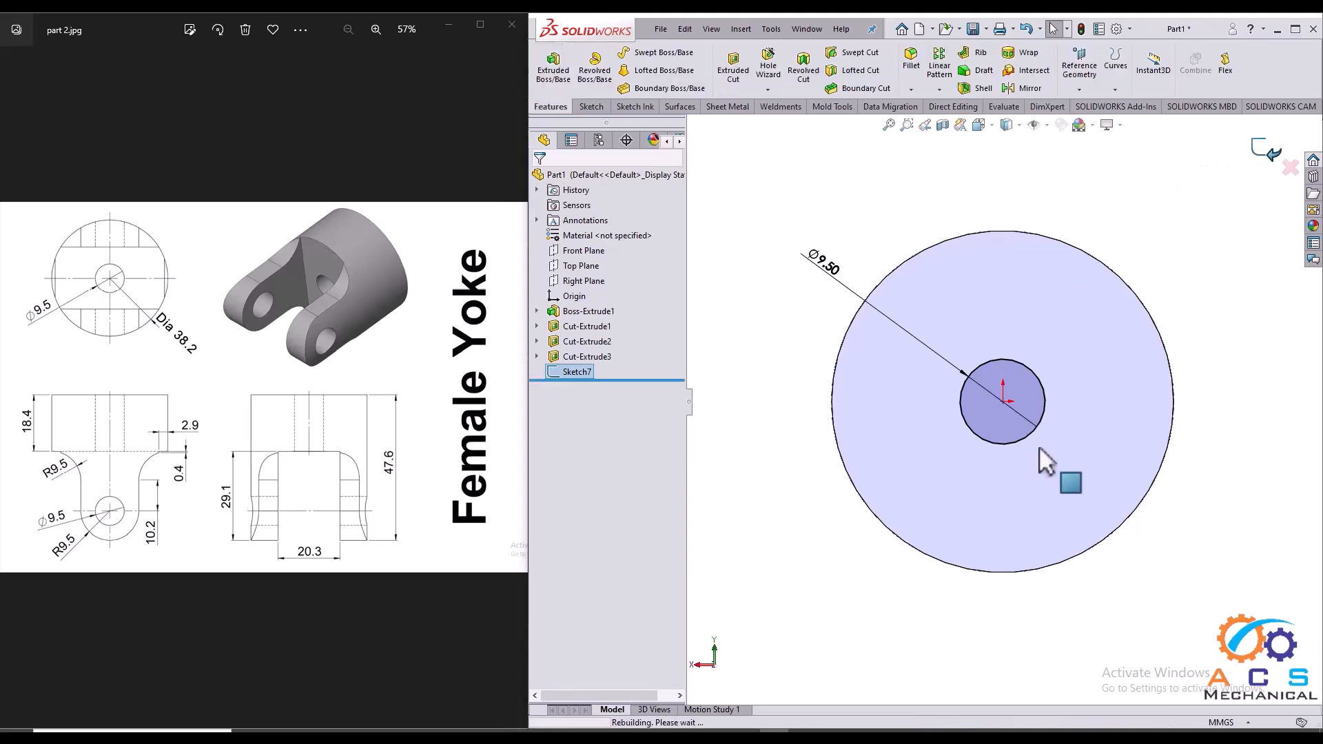
- Extrude-cut the end-face circle through the cylindrical base toward the fork slot, adjusting the cut depth
{"action": "left_click", "coordinate": [733, 65]}
{"action": "middle_click_drag", "start_coordinate": [1080, 292], "coordinate": [1023, 377]}
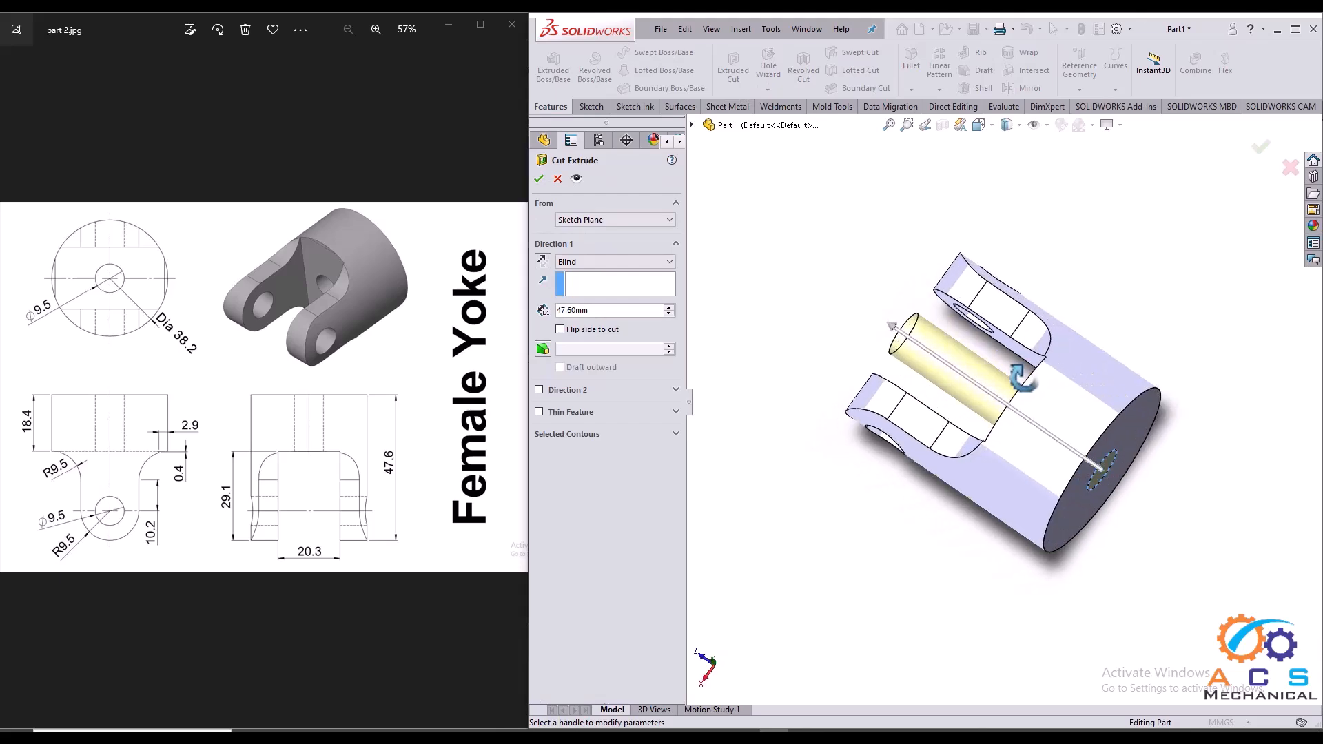
{"action": "left_click_drag", "start_coordinate": [896, 330], "coordinate": [947, 361]}
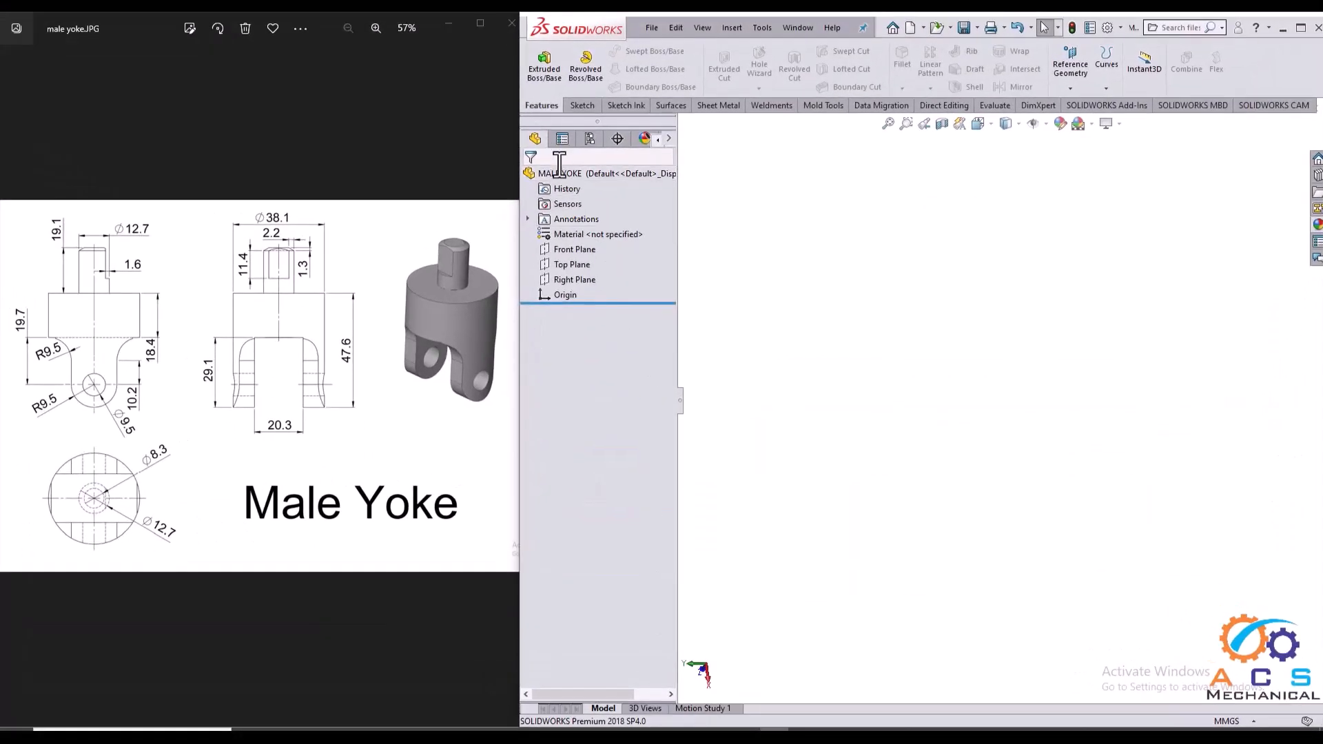
- Sketch a circle about 97.6 mm in diameter on the Front Plane, centred on the origin
{"action": "left_click", "coordinate": [577, 249]}
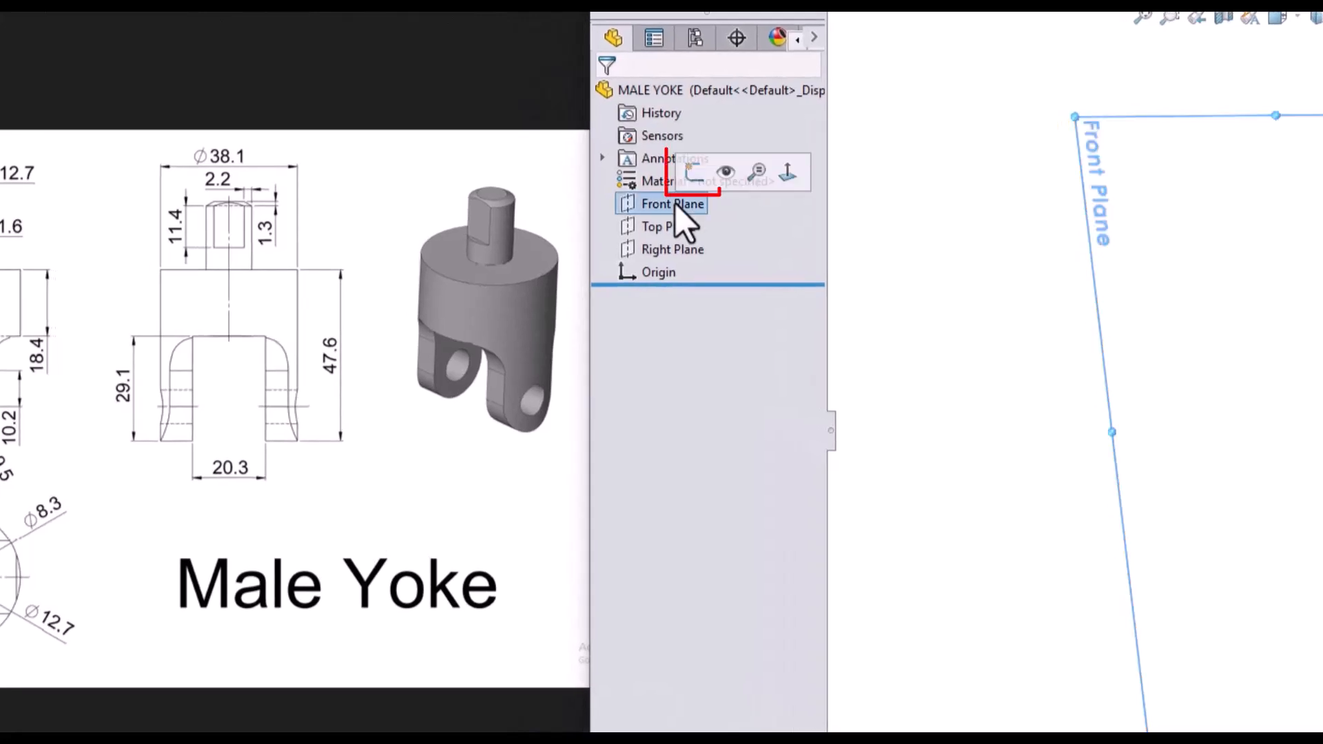
{"action": "left_click", "coordinate": [693, 173]}
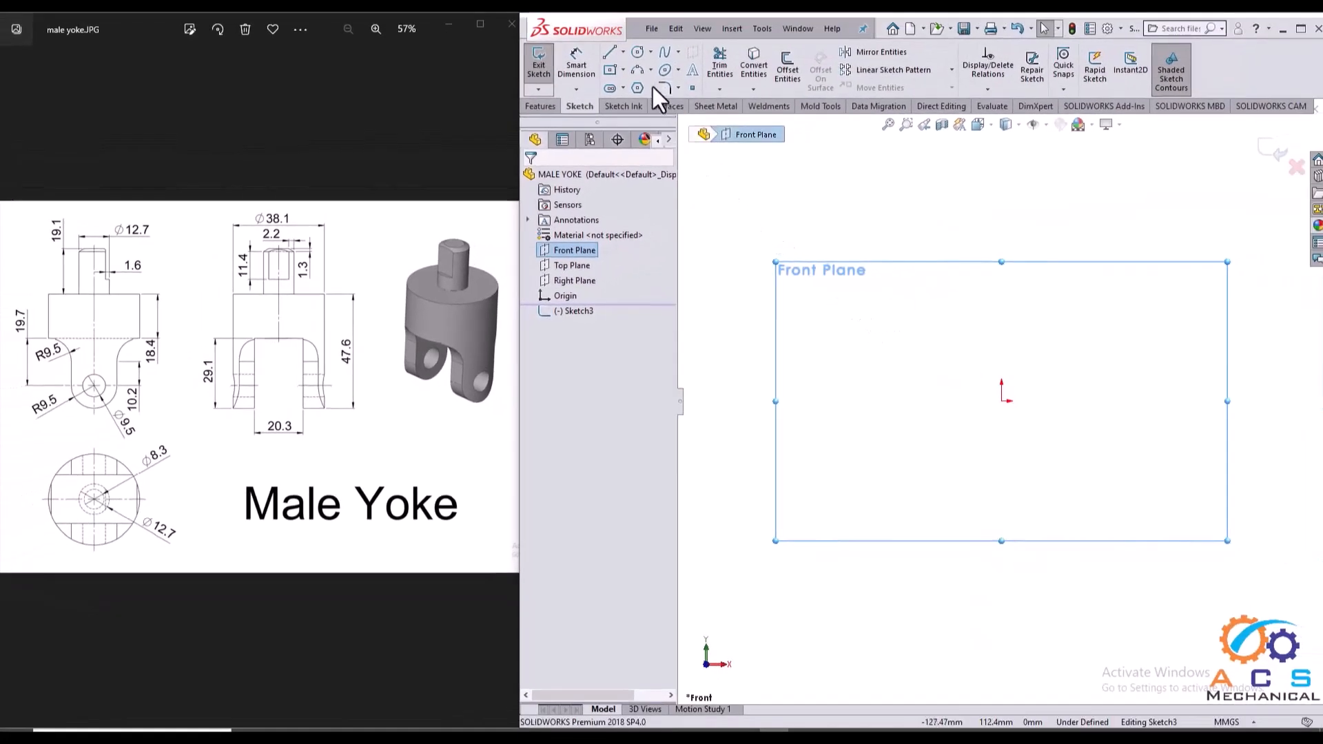
{"action": "left_click", "coordinate": [636, 53]}
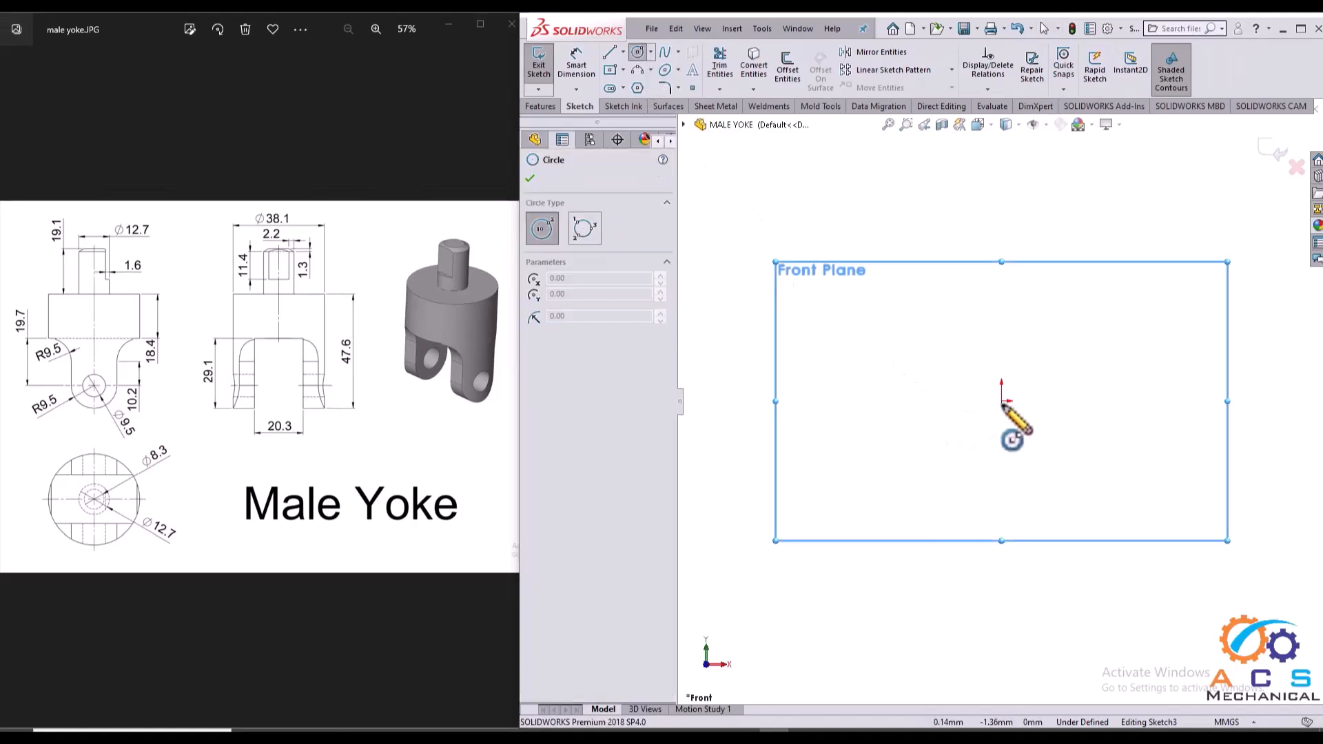
{"action": "mouse_move", "coordinate": [1002, 401]}
{"action": "left_mouse_down"}
{"action": "mouse_move", "coordinate": [1018, 419]}
{"action": "mouse_move", "coordinate": [1117, 448]}
{"action": "left_mouse_up"}
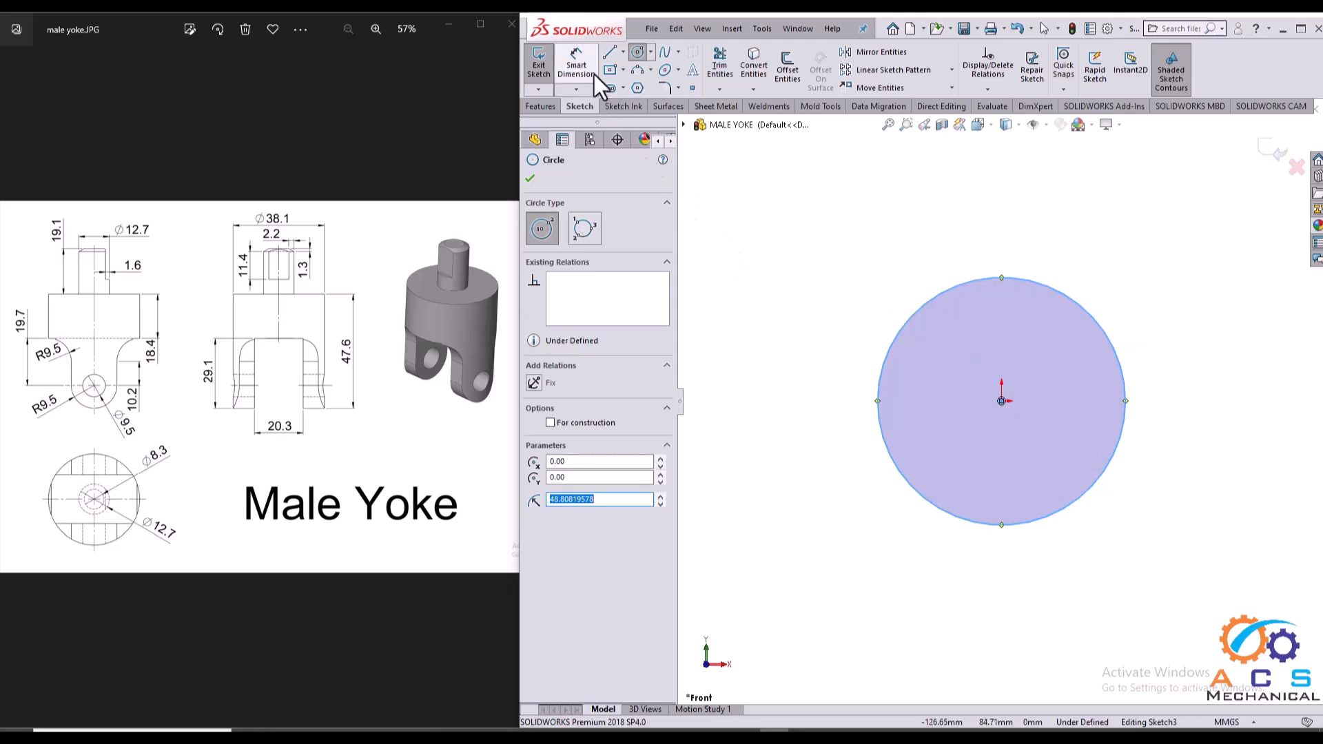
- Dimension the circle's diameter as 38.1 mm and exit the sketch
{"action": "left_click", "coordinate": [580, 60]}
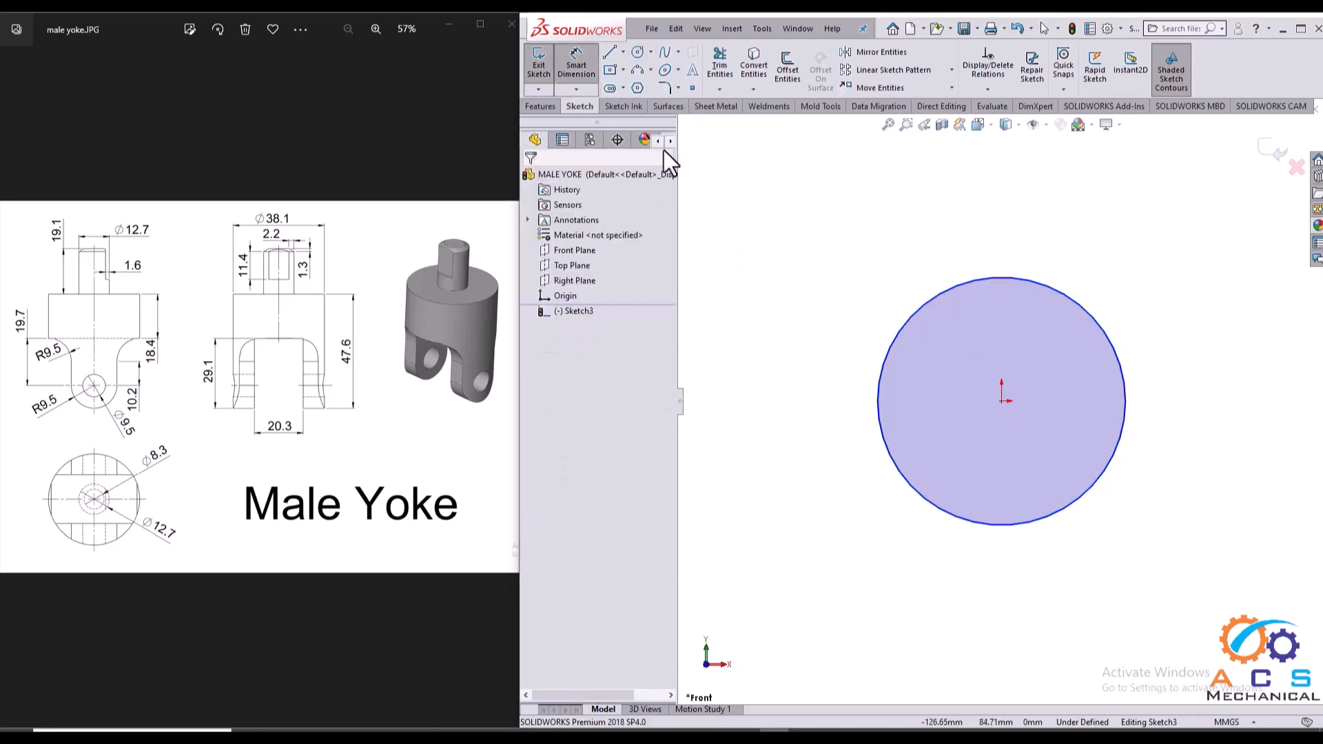
{"action": "left_click", "coordinate": [900, 325]}
{"action": "left_click", "coordinate": [899, 268]}
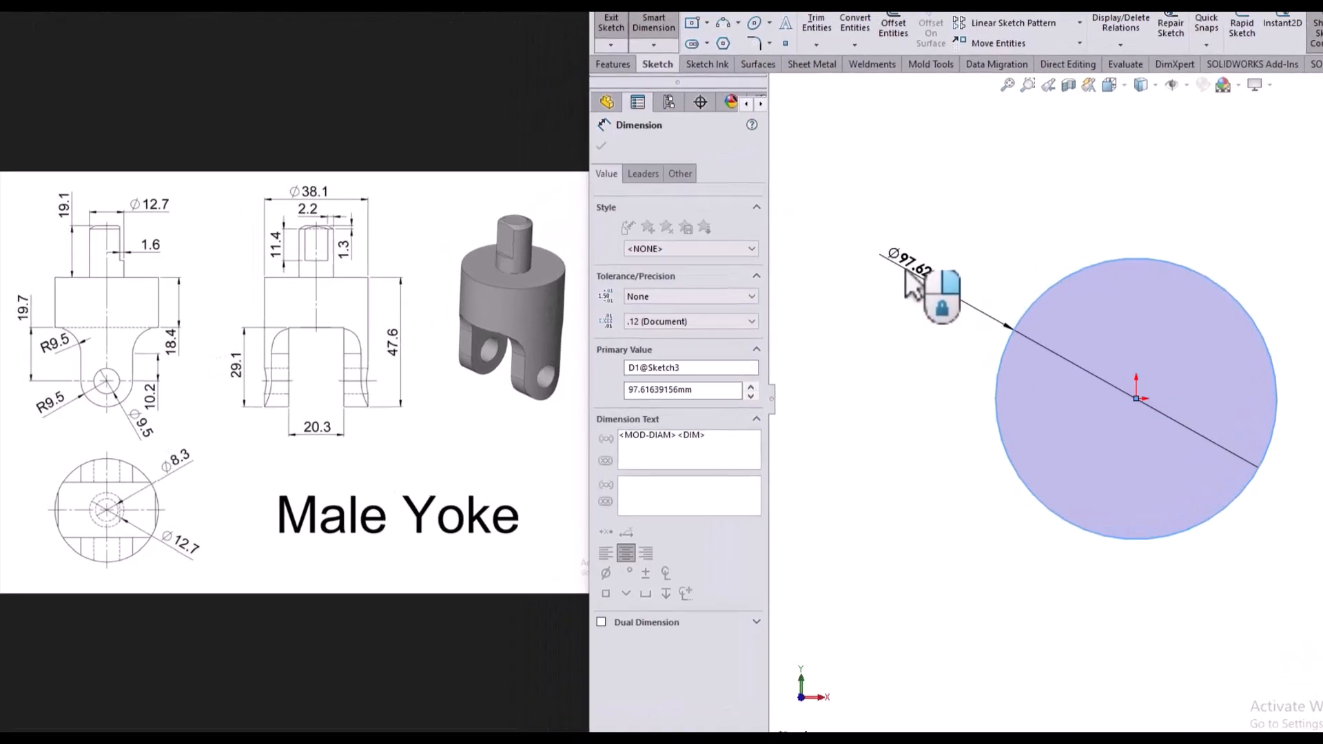
{"action": "type", "text": "38.1"}
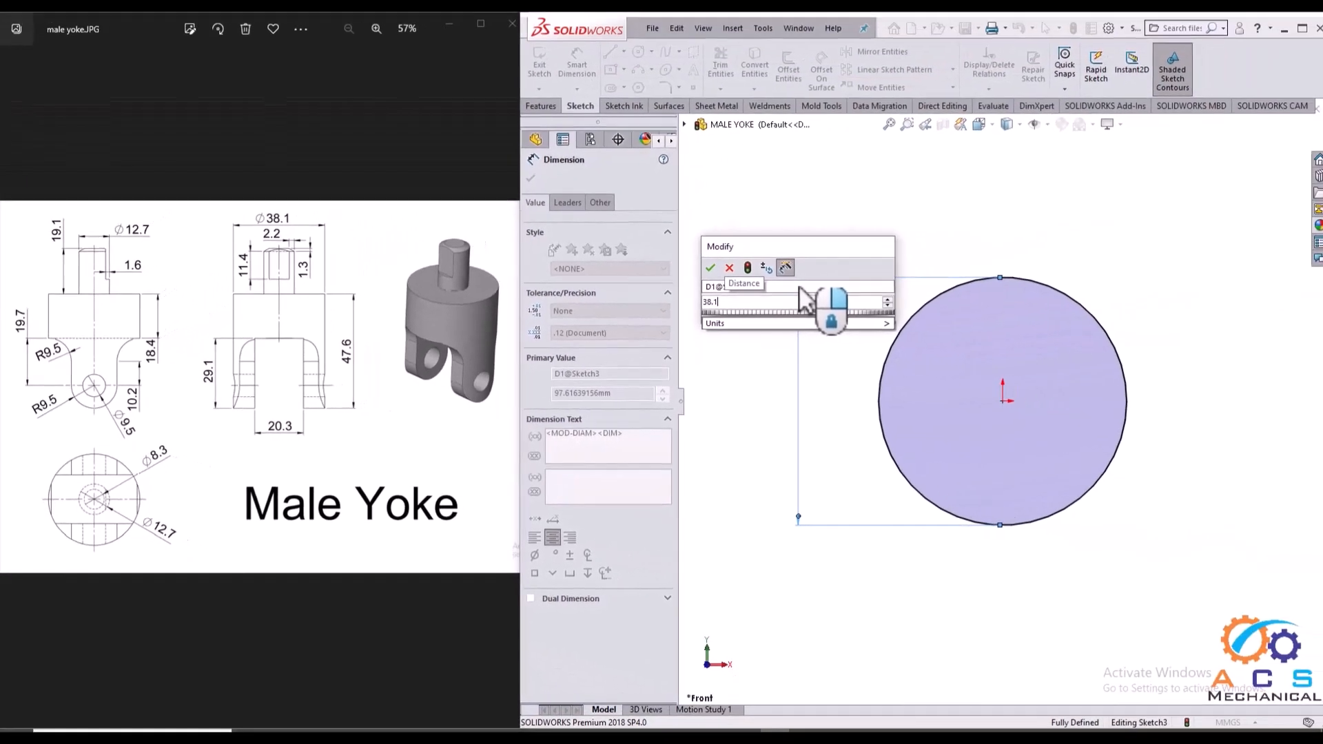
{"action": "key", "text": "Return"}
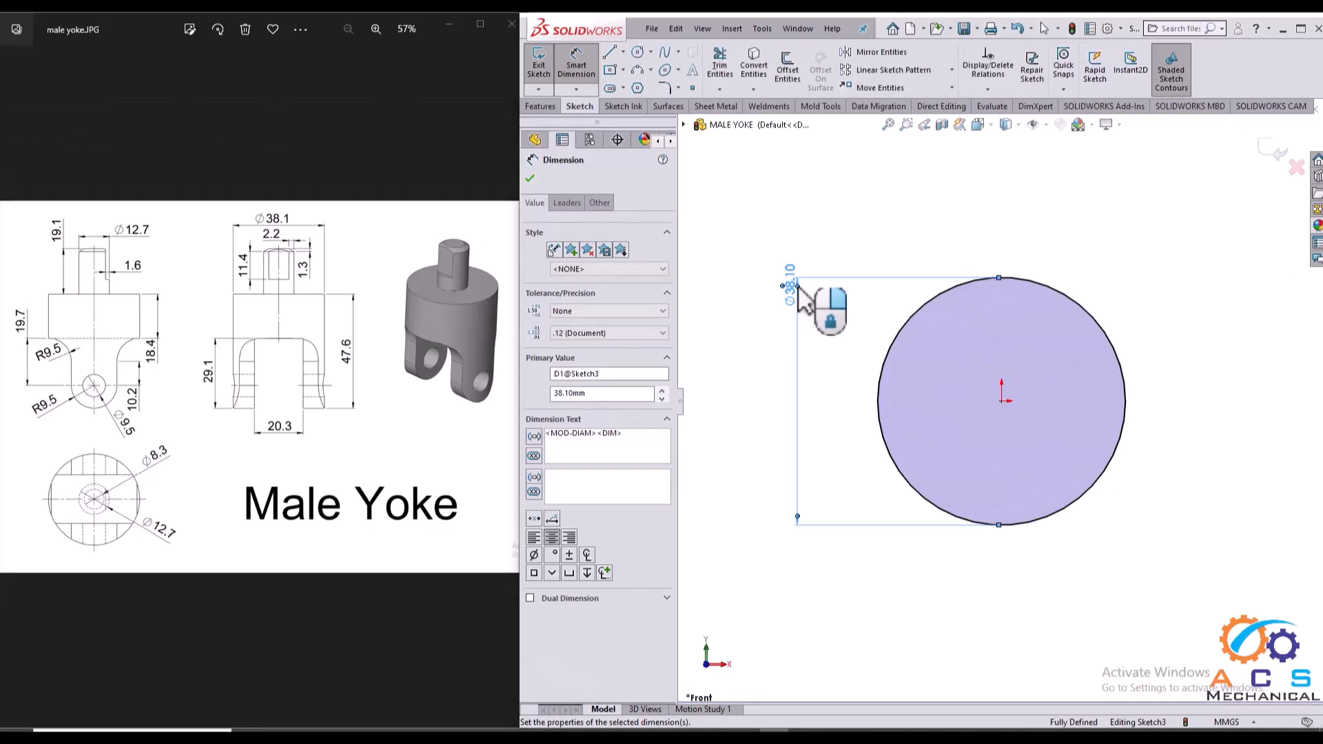
{"action": "left_click", "coordinate": [528, 181]}
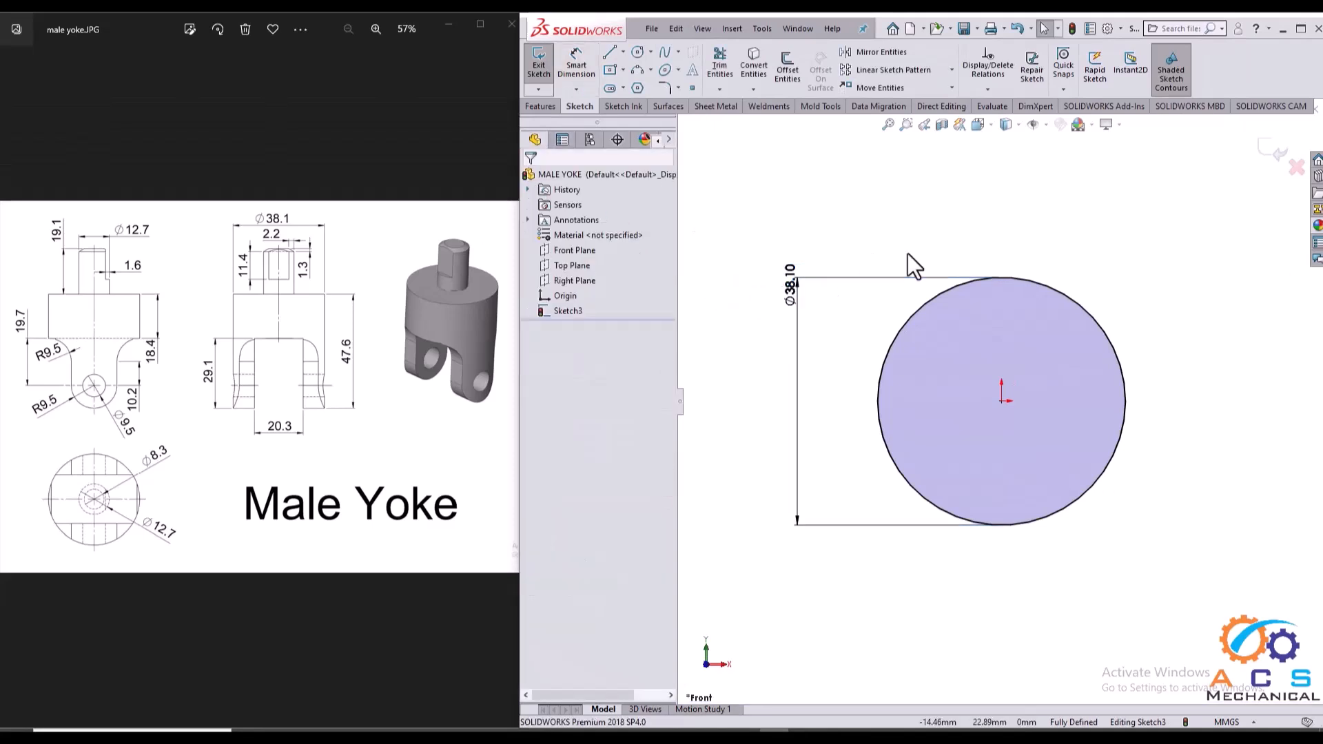
{"action": "left_click", "coordinate": [1276, 164]}
- Extrude the circle into a cylinder with a Mid Plane depth of 47.6 mm
{"action": "middle_click_drag", "start_coordinate": [1088, 332], "coordinate": [963, 427]}
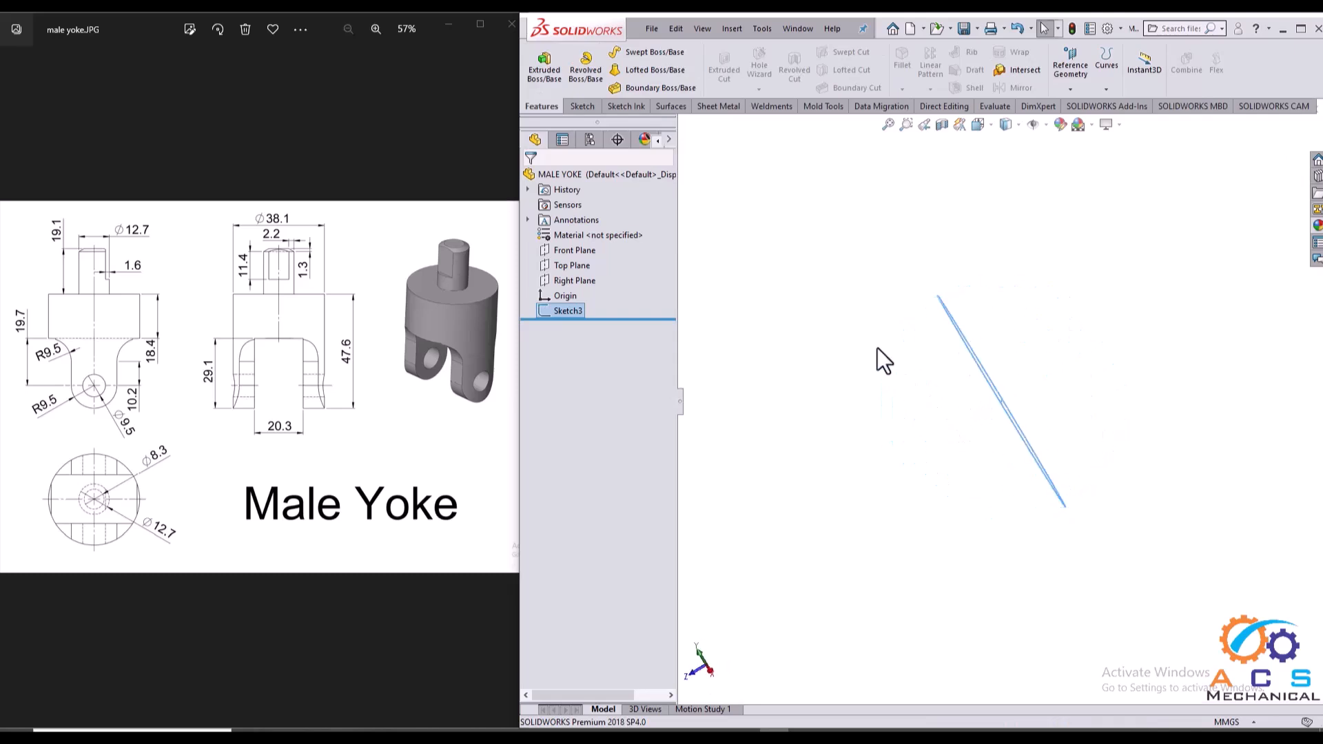
{"action": "left_click", "coordinate": [544, 72]}
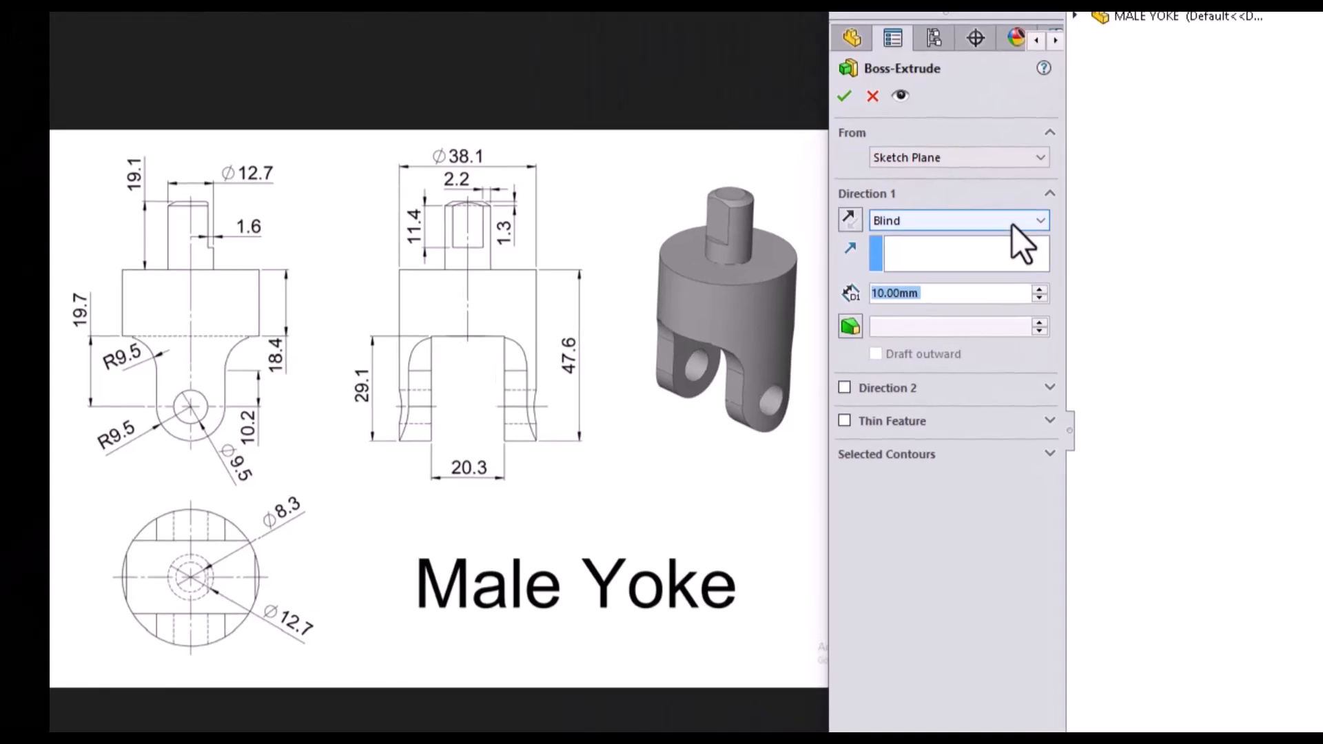
{"action": "left_click", "coordinate": [1011, 223]}
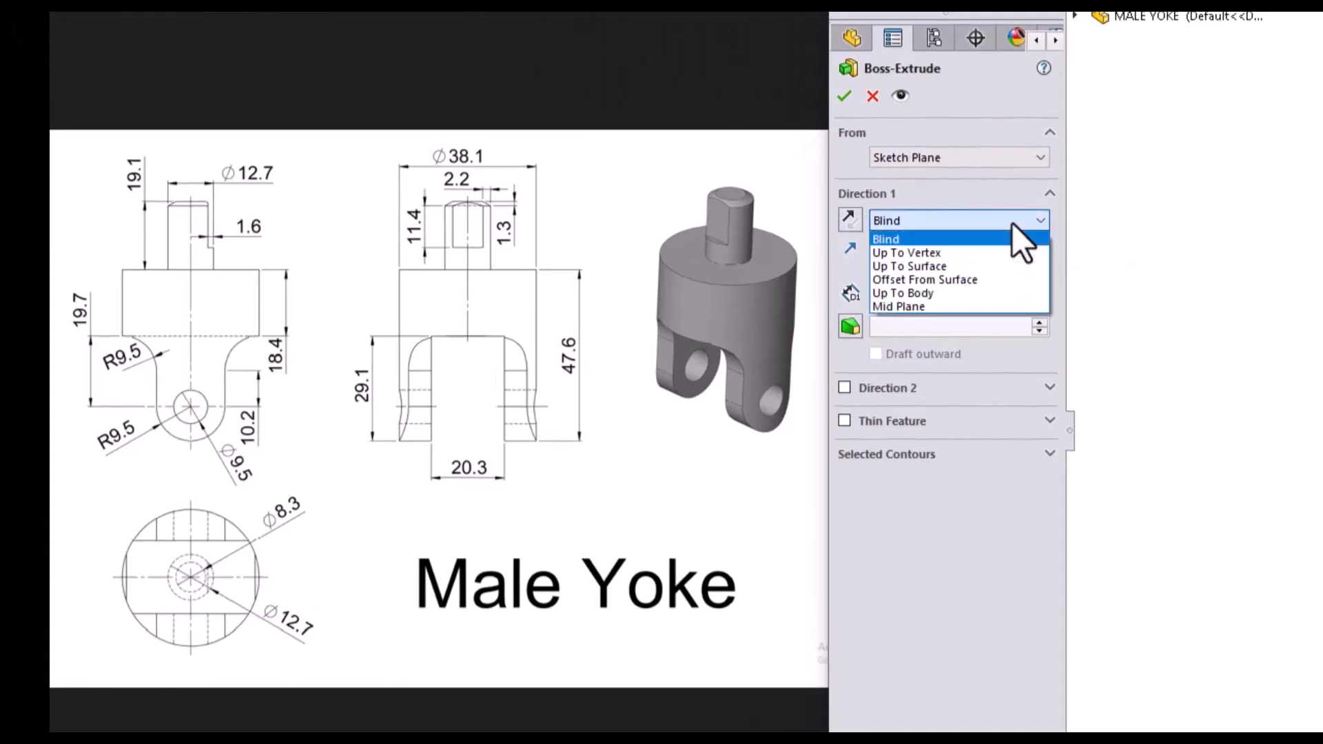
{"action": "left_click", "coordinate": [952, 303]}
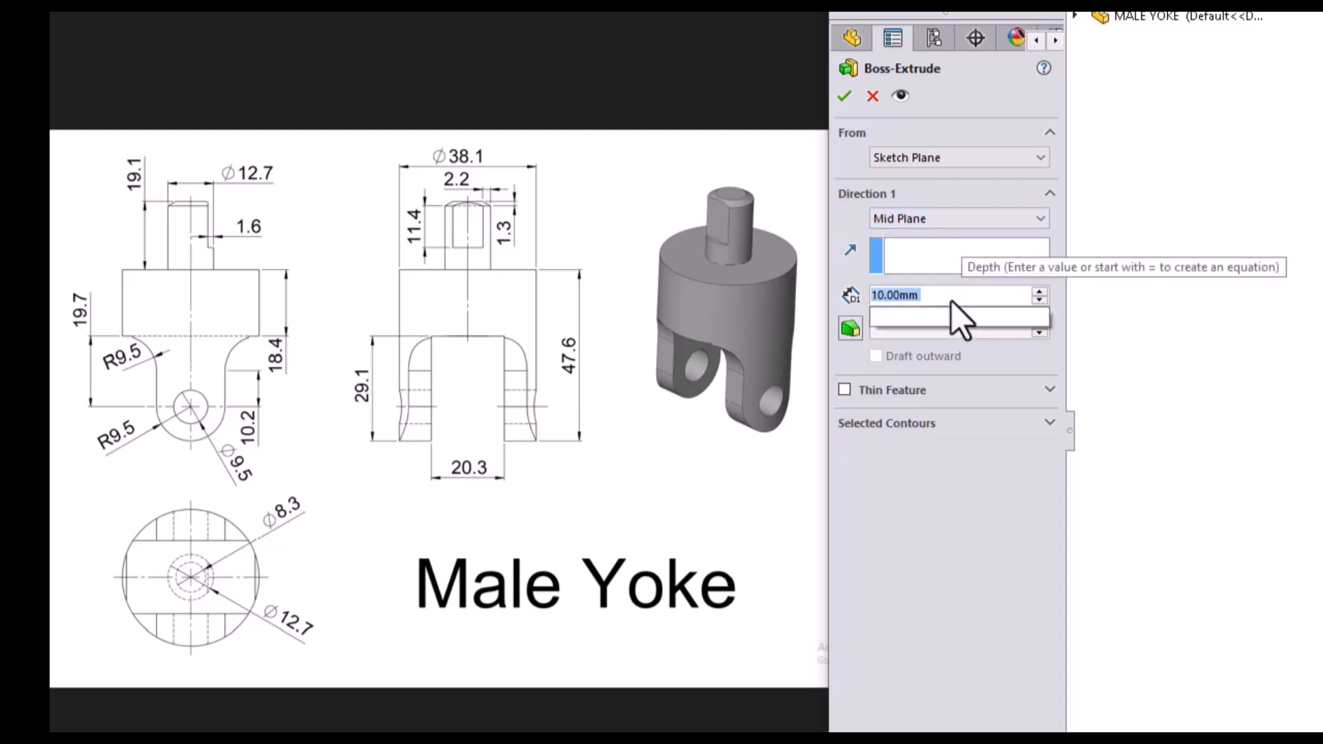
{"action": "type", "text": "47.6"}
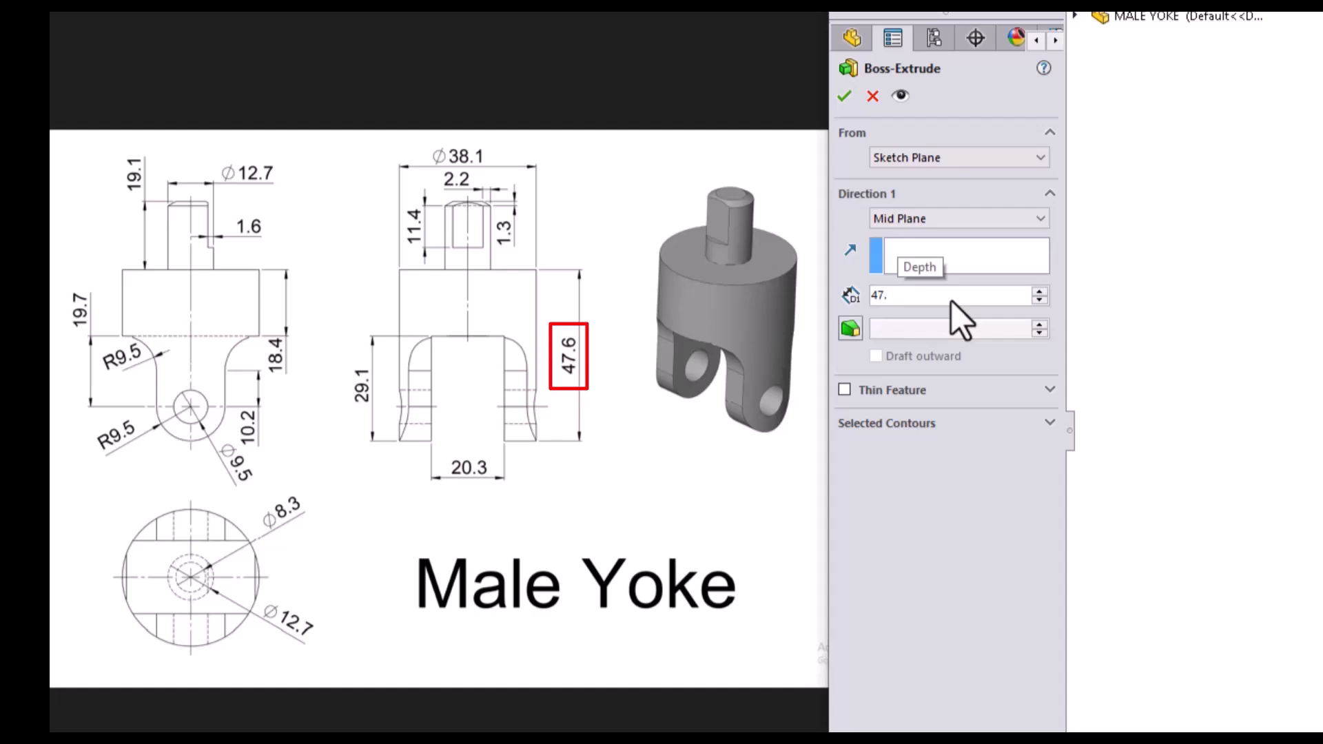
{"action": "key", "text": "Return"}
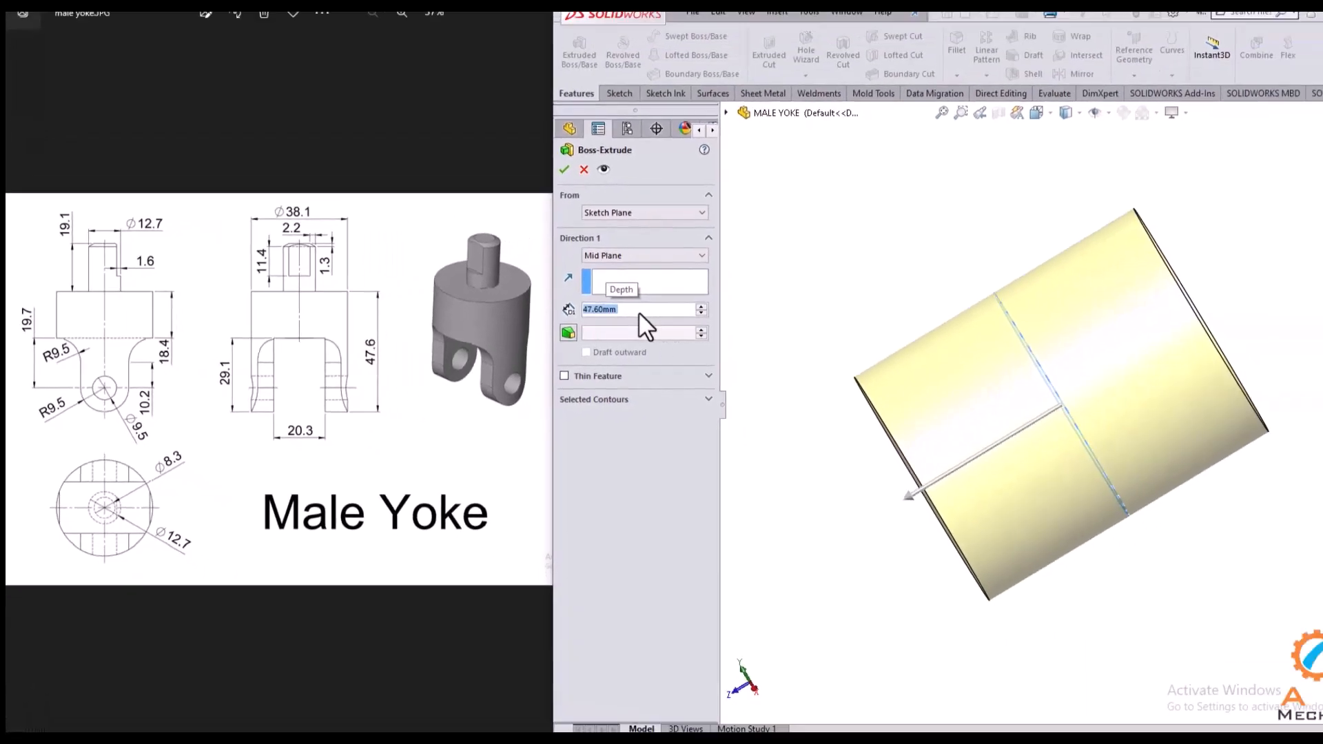
{"action": "left_click", "coordinate": [530, 178]}
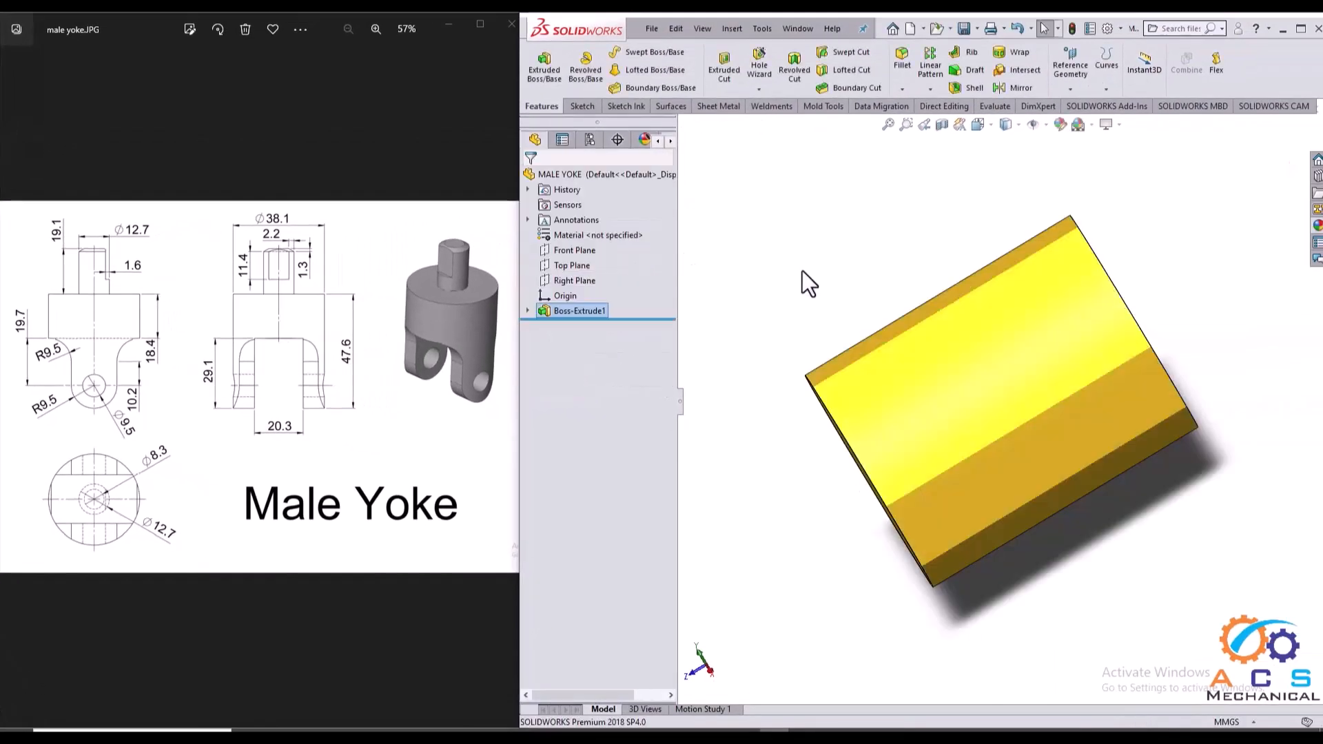
- Sketch a corner rectangle about 27.7 mm wide and 30.2 mm high on the Top Plane, starting on the cylinder's lower end edge
{"action": "middle_click_drag", "start_coordinate": [857, 279], "coordinate": [922, 274]}
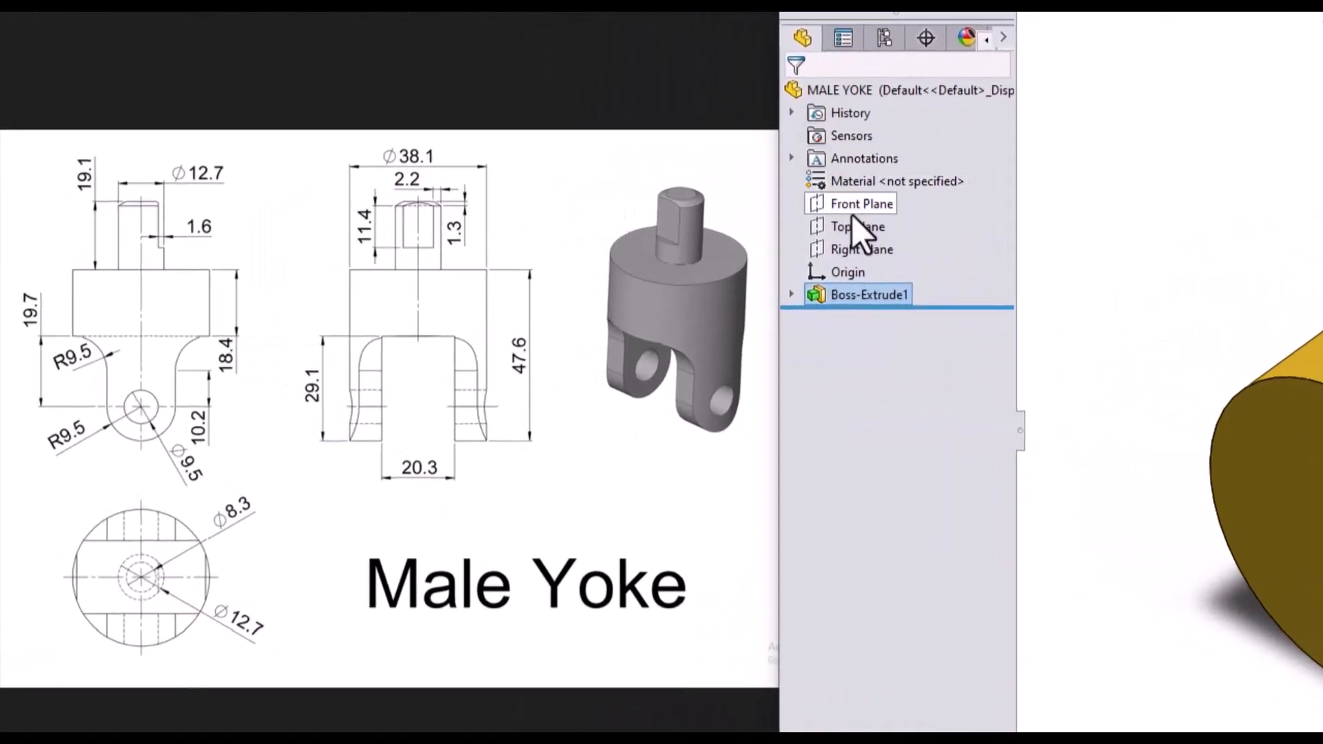
{"action": "left_click", "coordinate": [857, 221]}
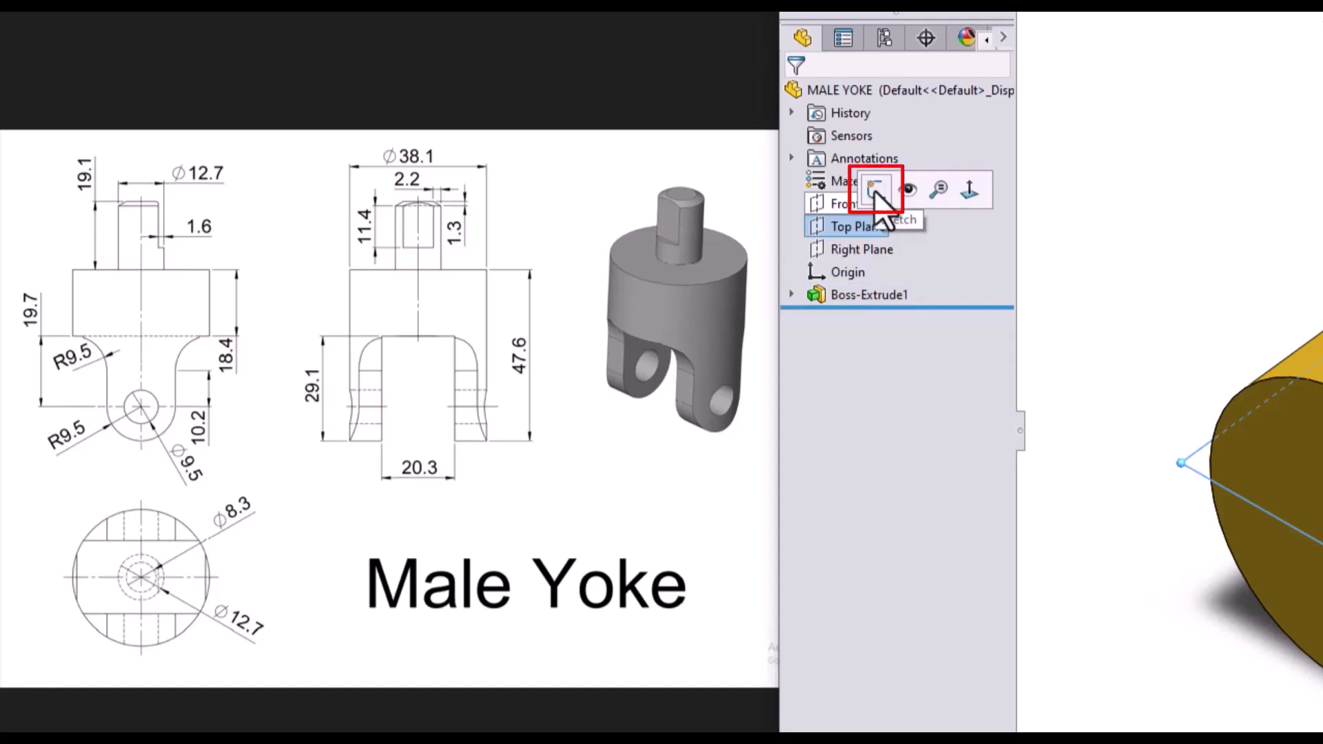
{"action": "left_click", "coordinate": [875, 193]}
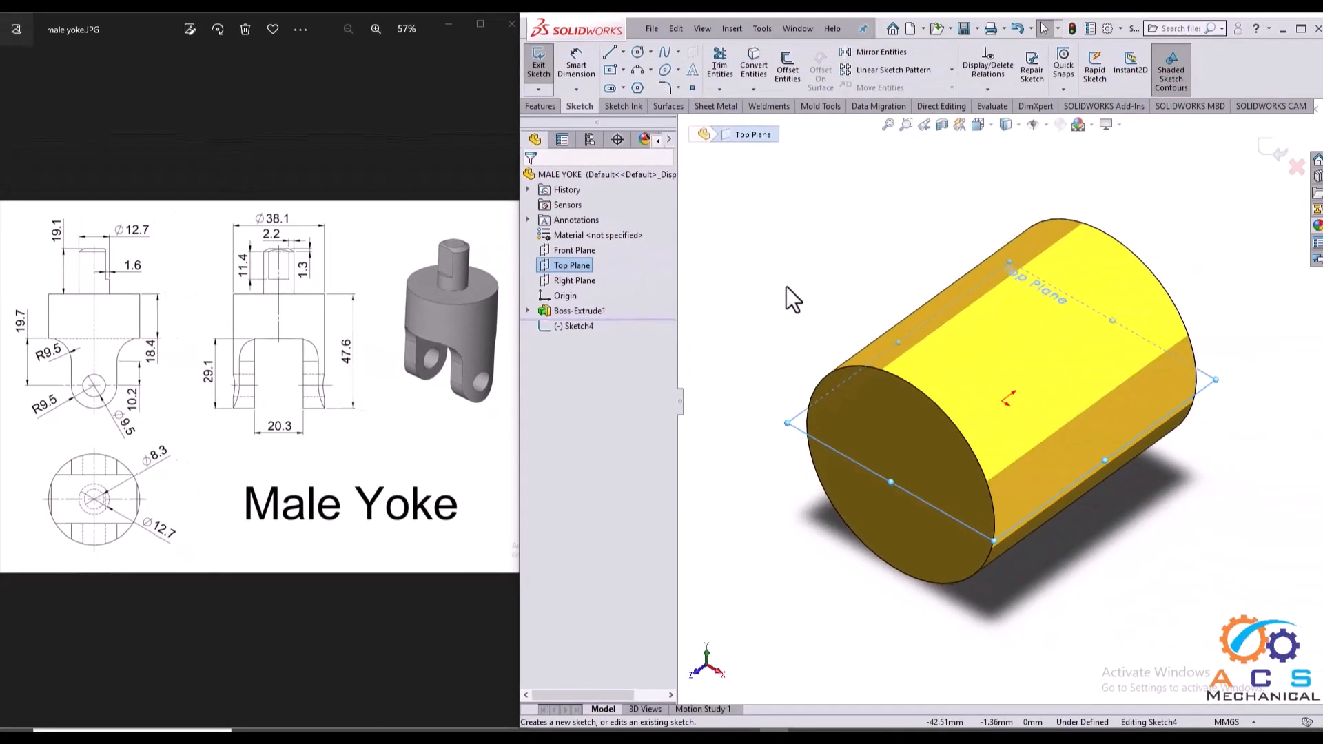
{"action": "key", "text": "space"}
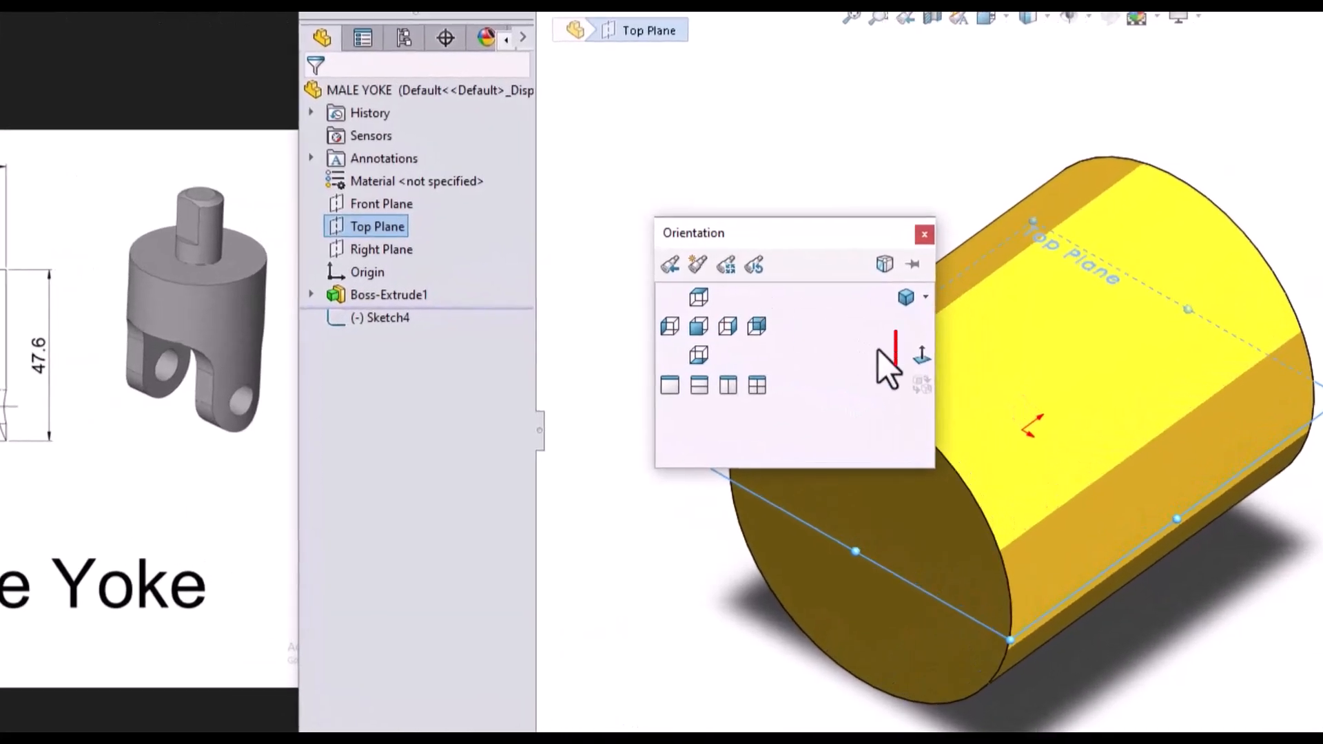
{"action": "left_click", "coordinate": [922, 355]}
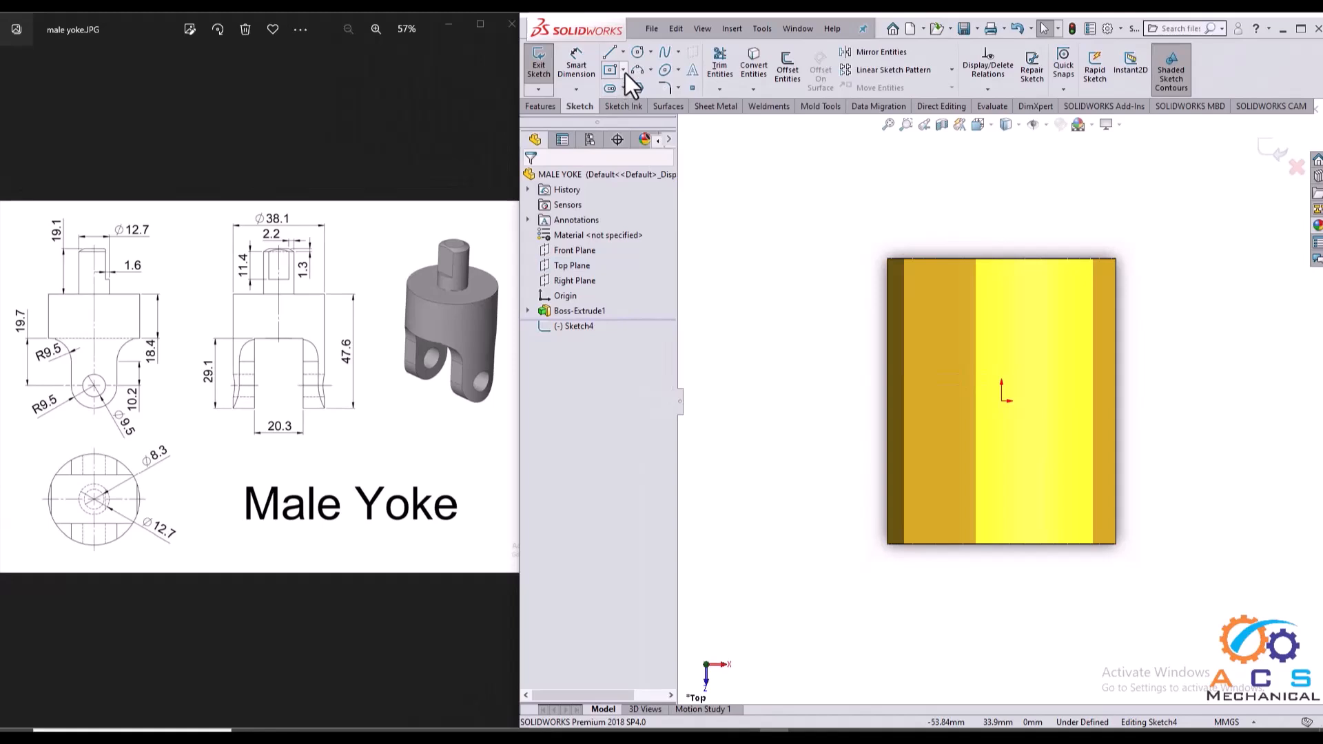
{"action": "left_click", "coordinate": [623, 70]}
{"action": "left_click", "coordinate": [630, 88]}
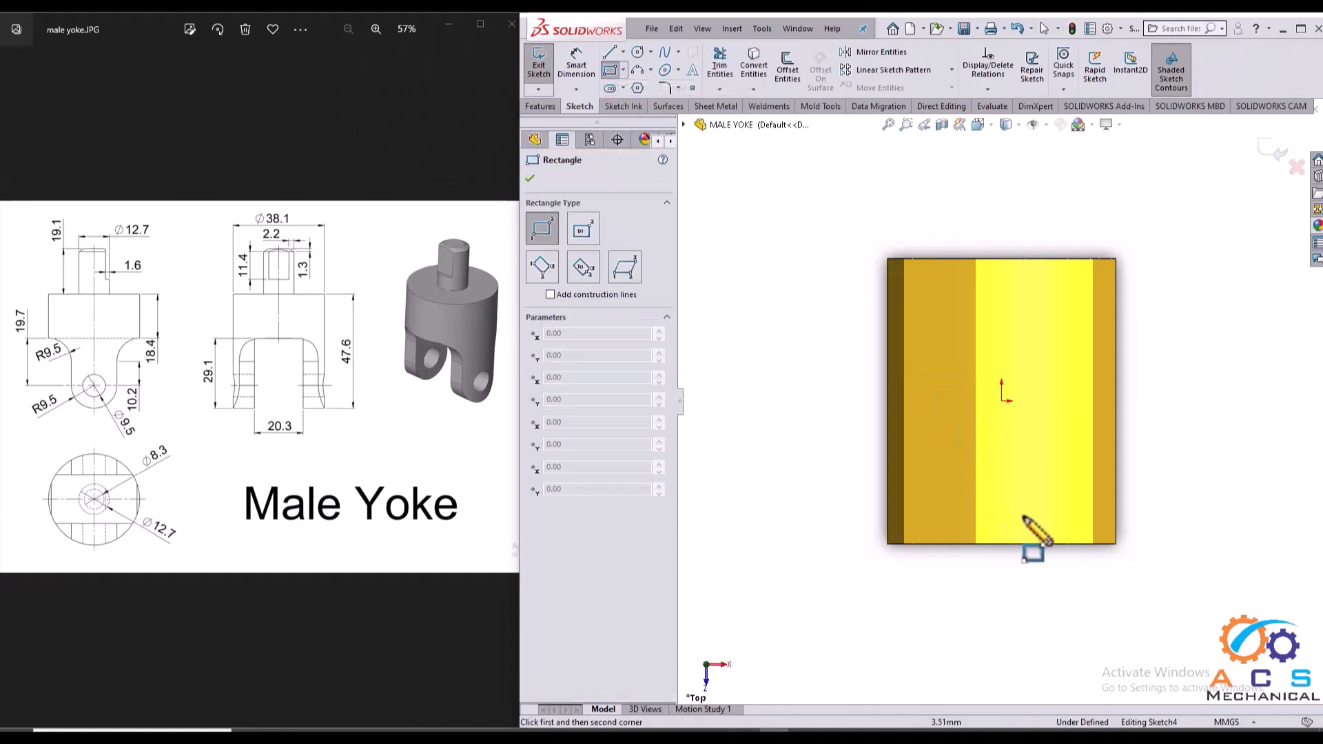
{"action": "left_click", "coordinate": [1094, 544]}
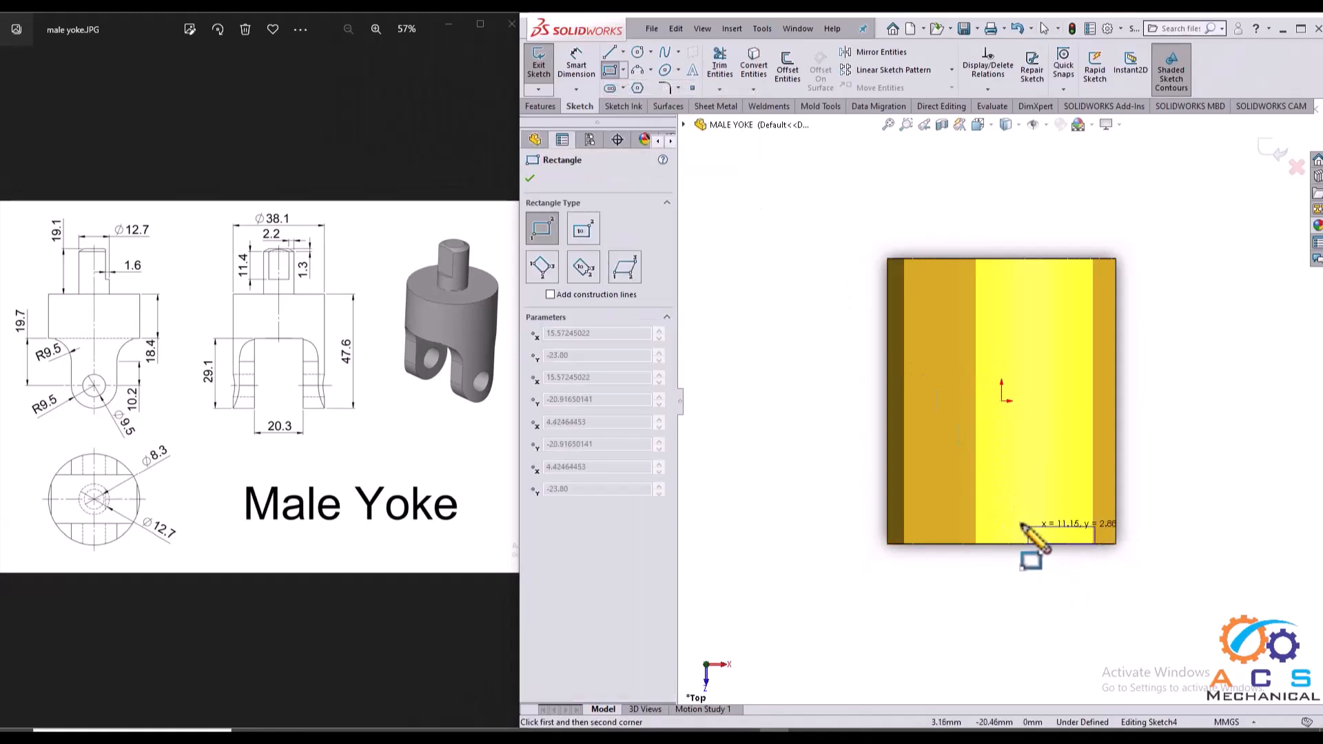
{"action": "left_click", "coordinate": [928, 361]}
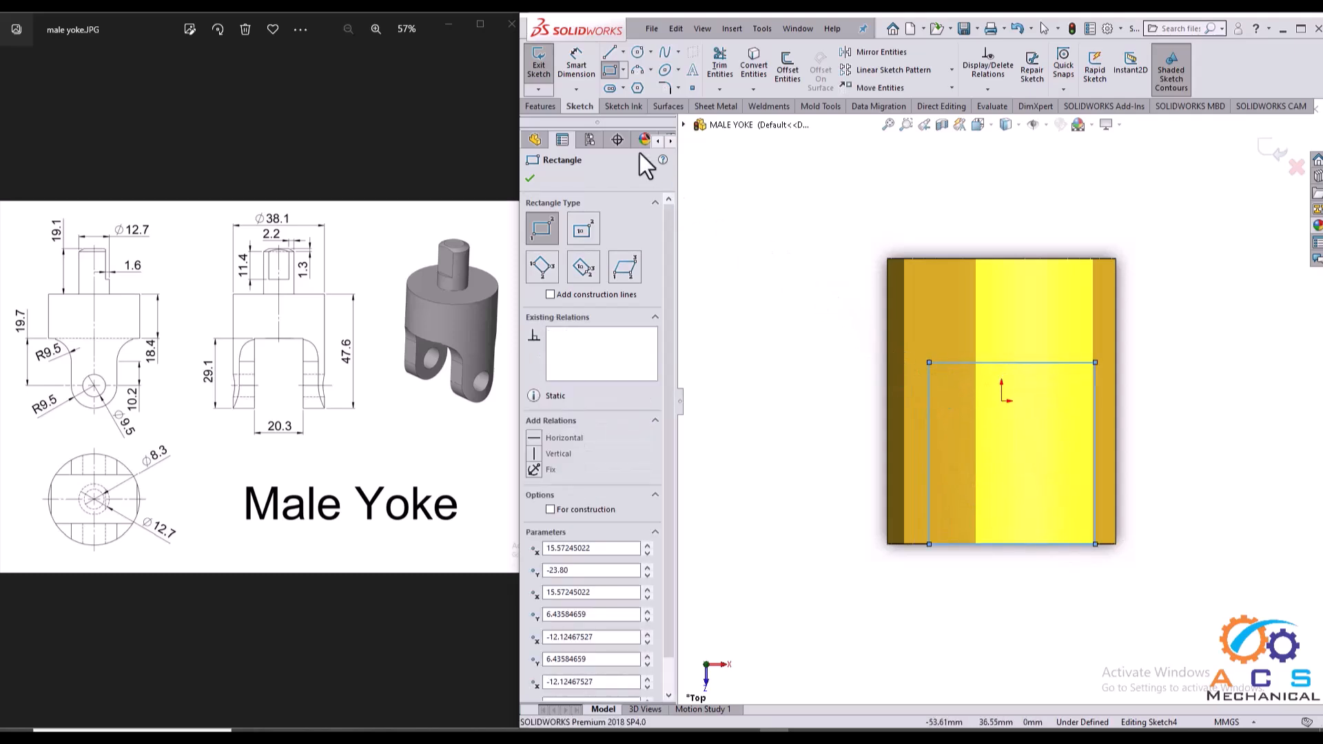
- Dimension the rectangle's vertical side as 29.1 mm
{"action": "left_click", "coordinate": [576, 62]}
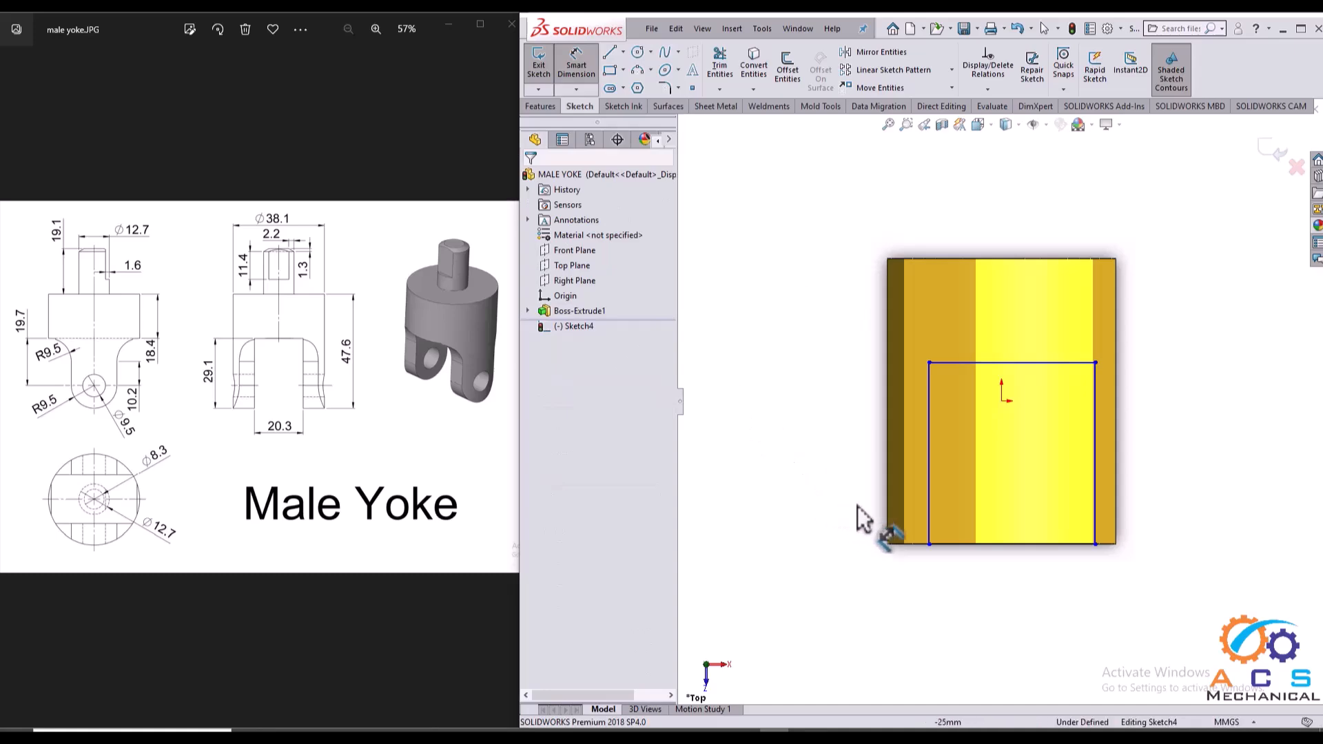
{"action": "left_click", "coordinate": [929, 503]}
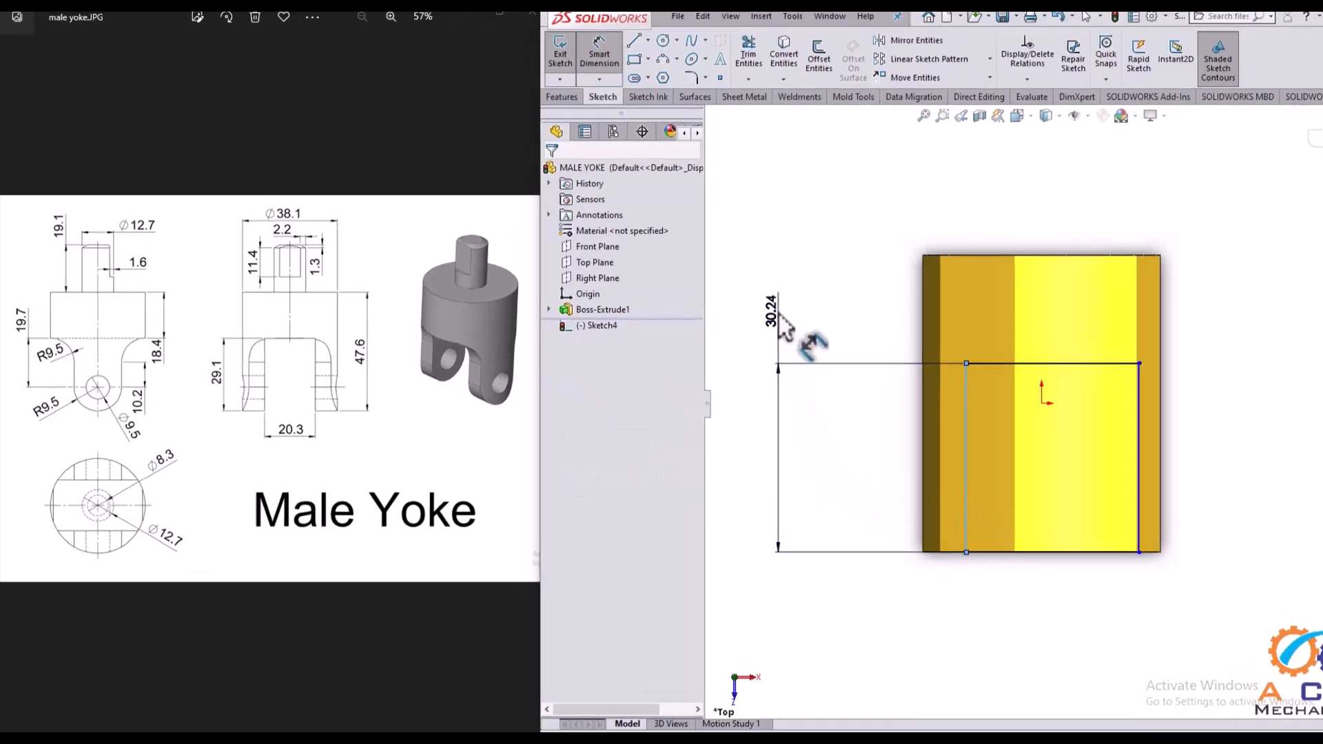
{"action": "left_click", "coordinate": [781, 322]}
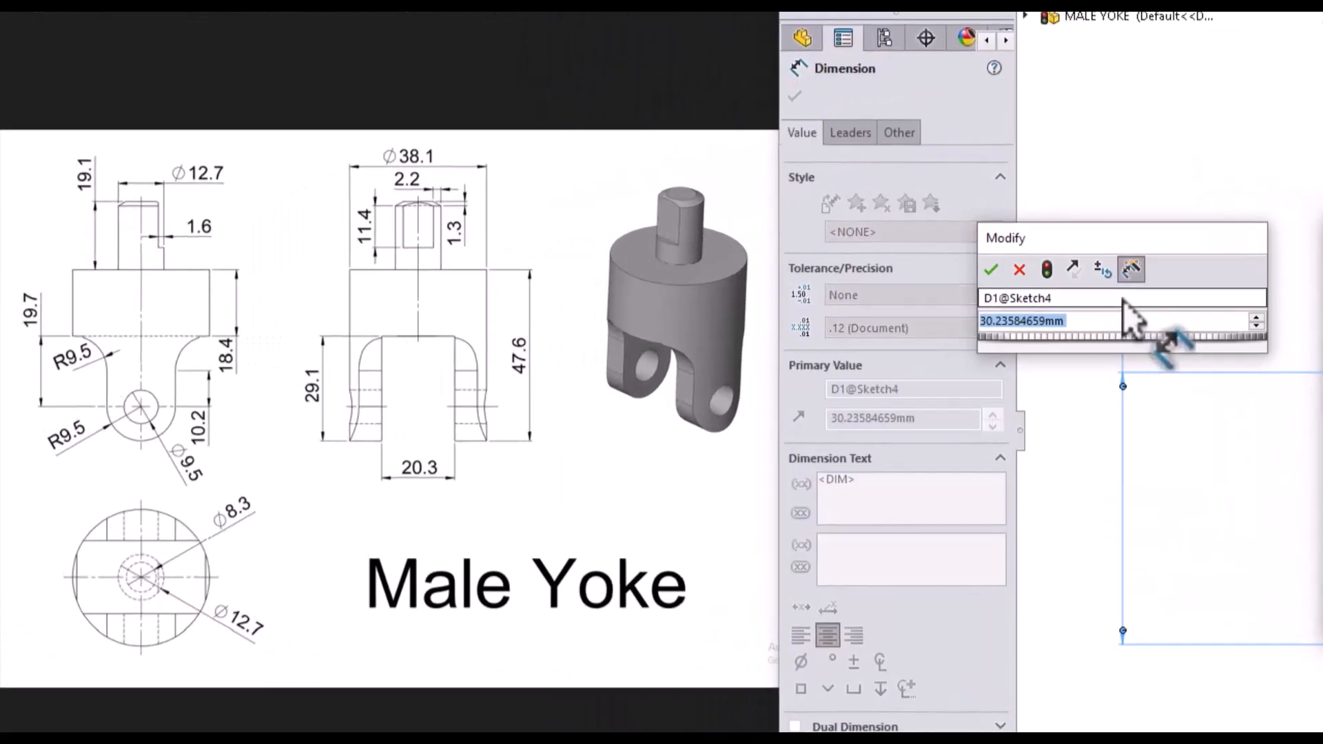
{"action": "type", "text": "29."}
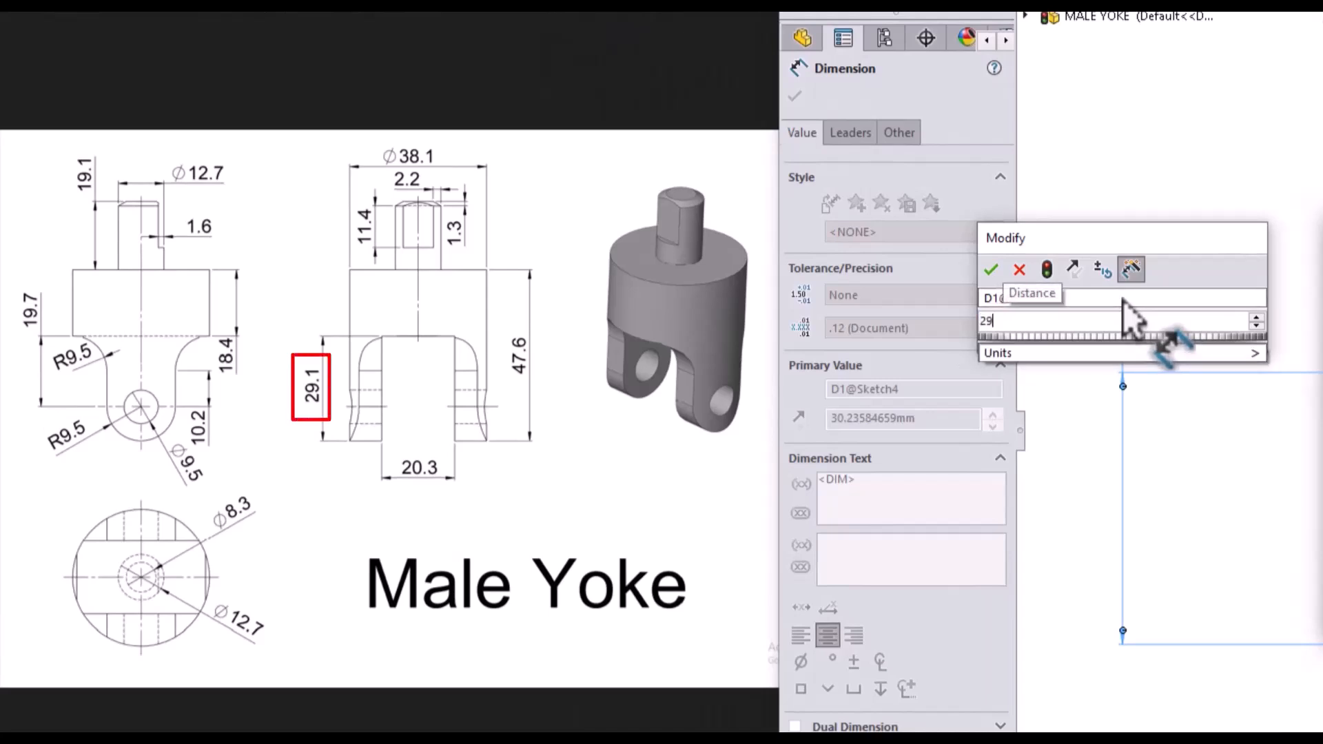
{"action": "type", "text": "1"}
{"action": "key", "text": "Return"}
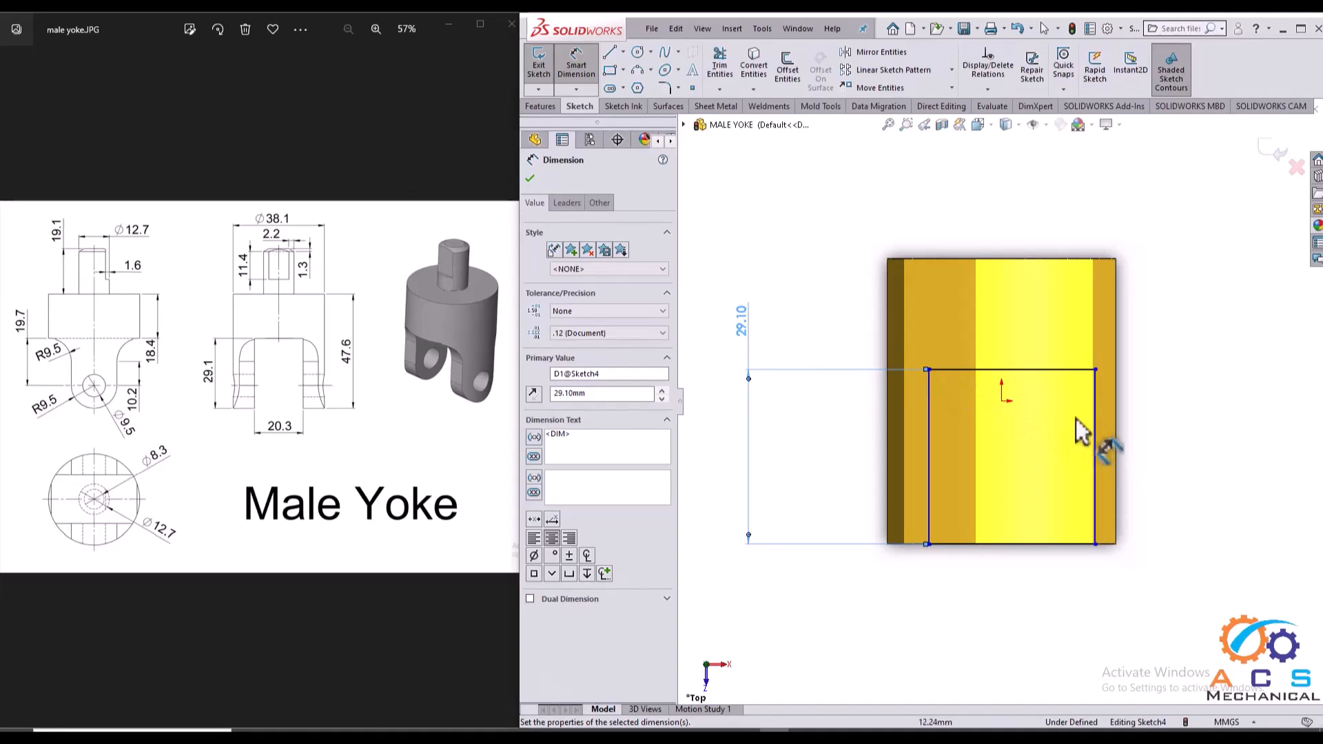
- Dimension the rectangle's upper horizontal side as 20.3 mm
{"action": "left_click", "coordinate": [1102, 370]}
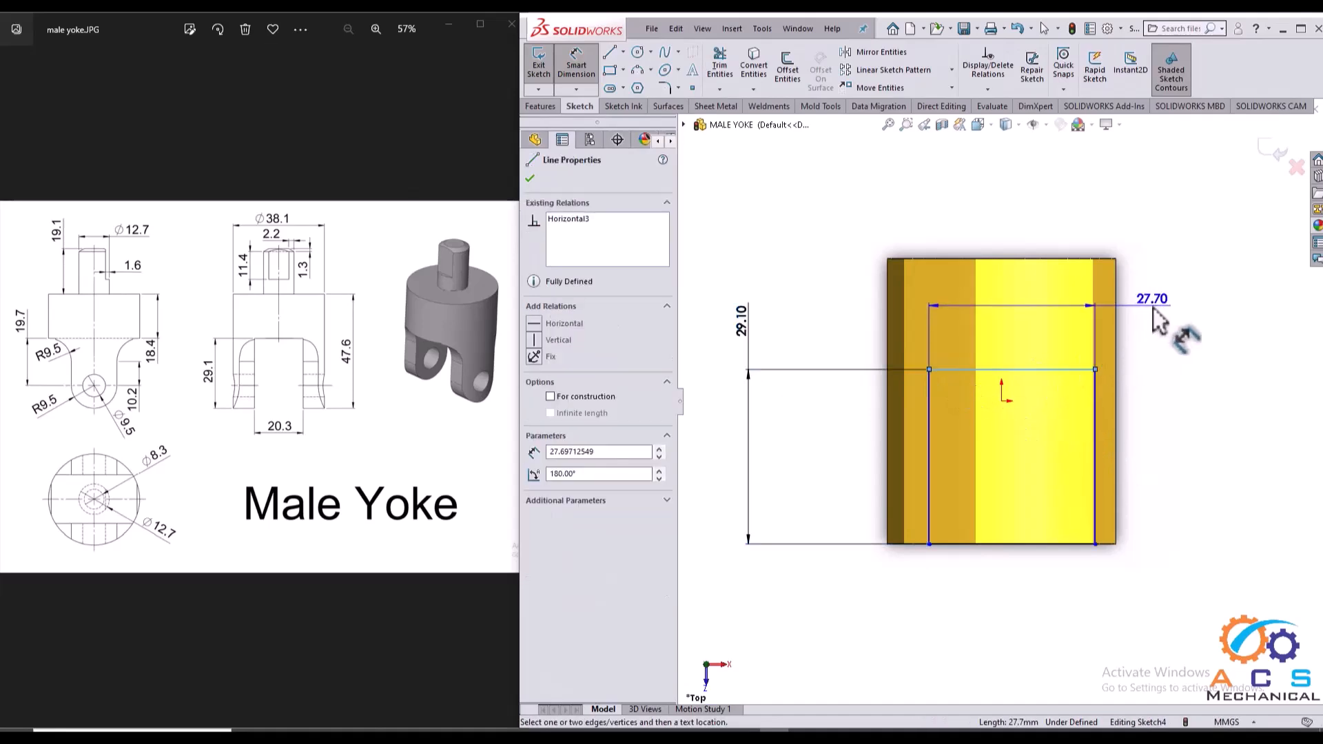
{"action": "left_click", "coordinate": [1152, 307]}
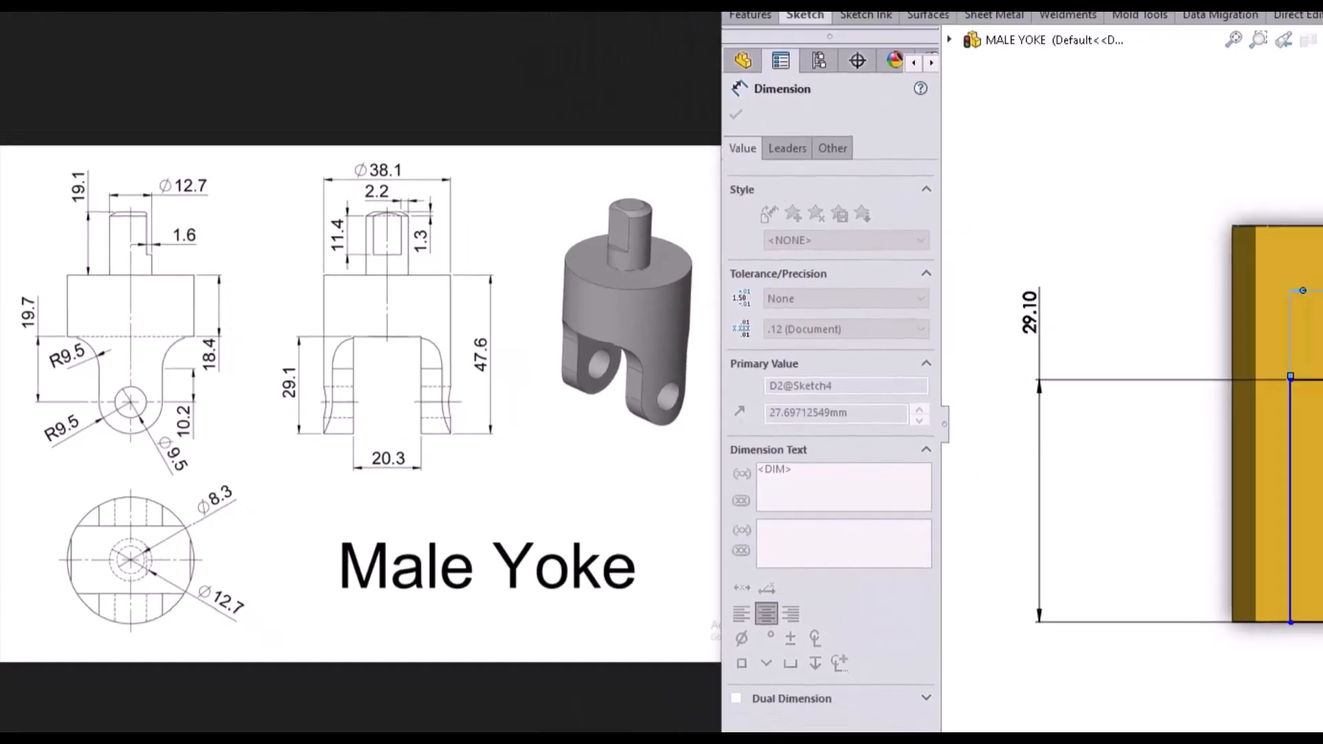
{"action": "type", "text": "20.3"}
{"action": "key", "text": "Return"}
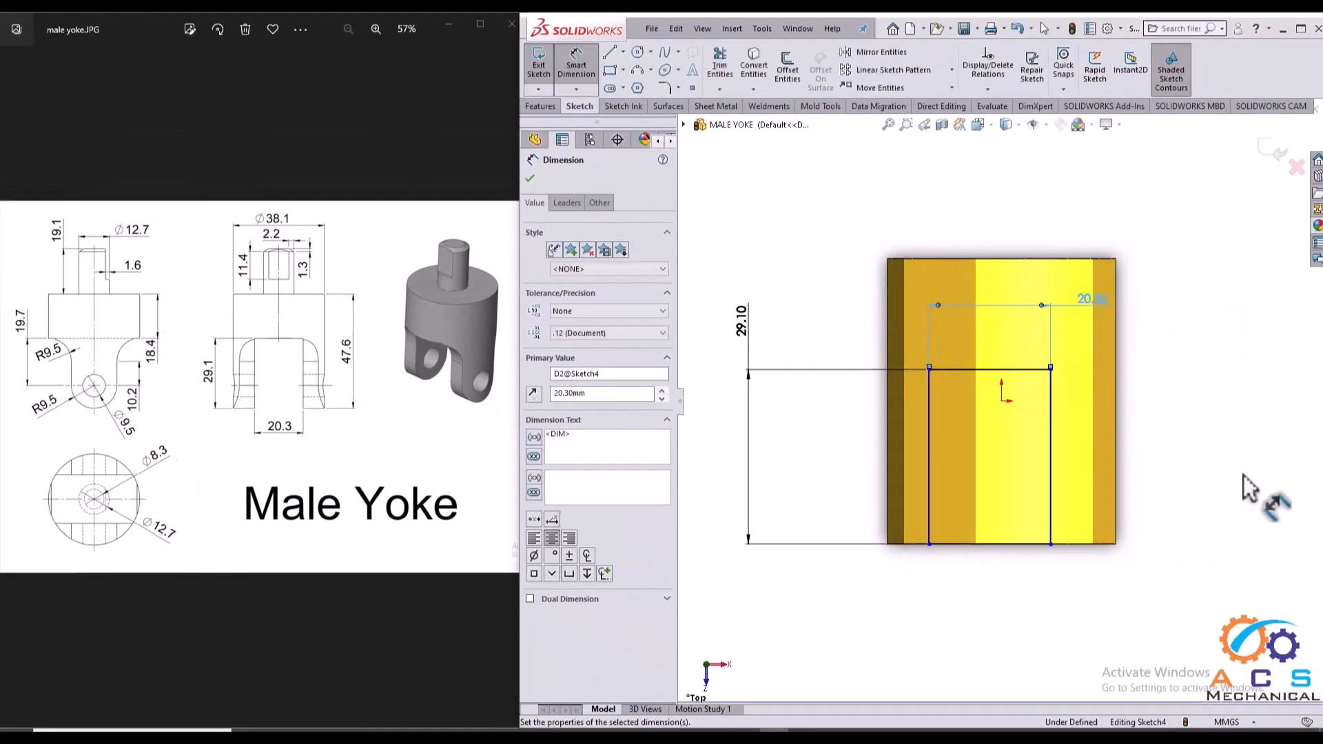
- Dimension the distance from the origin to the rectangle's right vertical side as 20.30/2 mm
{"action": "left_click", "coordinate": [1002, 402]}
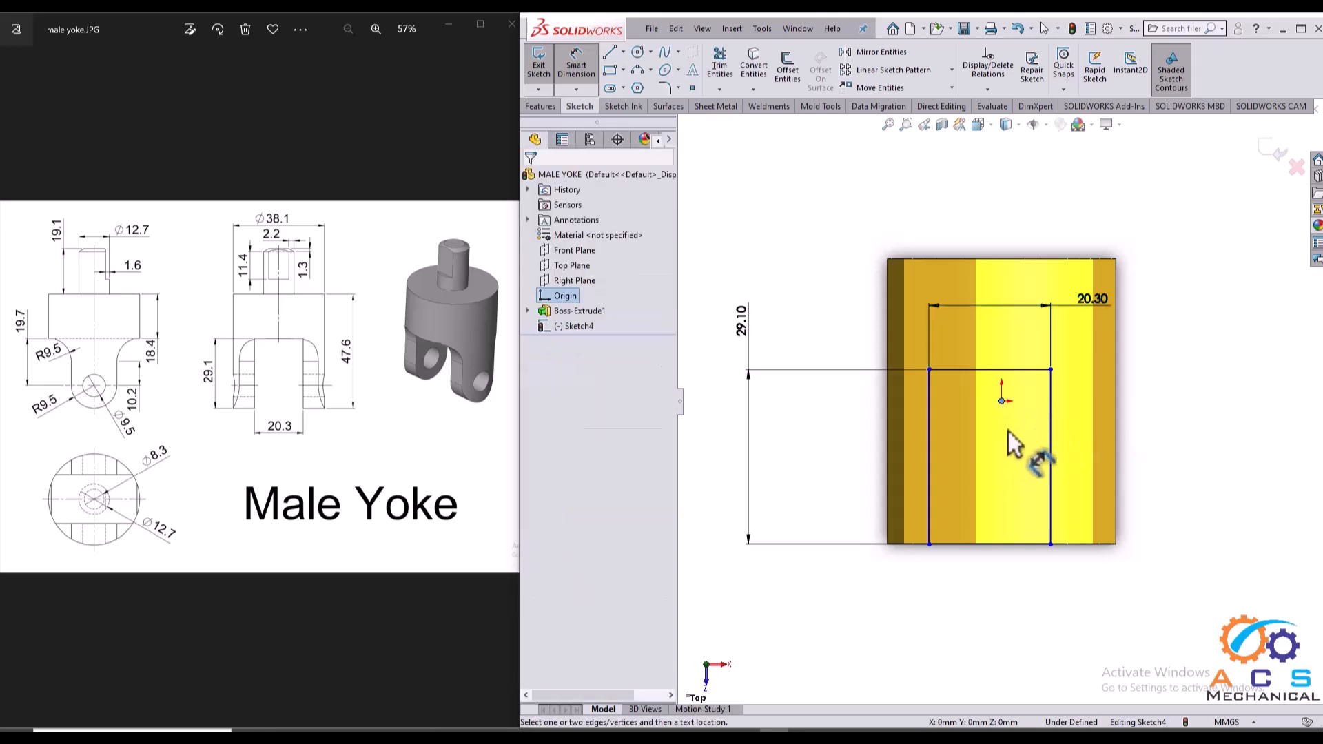
{"action": "left_click", "coordinate": [1050, 473]}
{"action": "left_click", "coordinate": [1152, 498]}
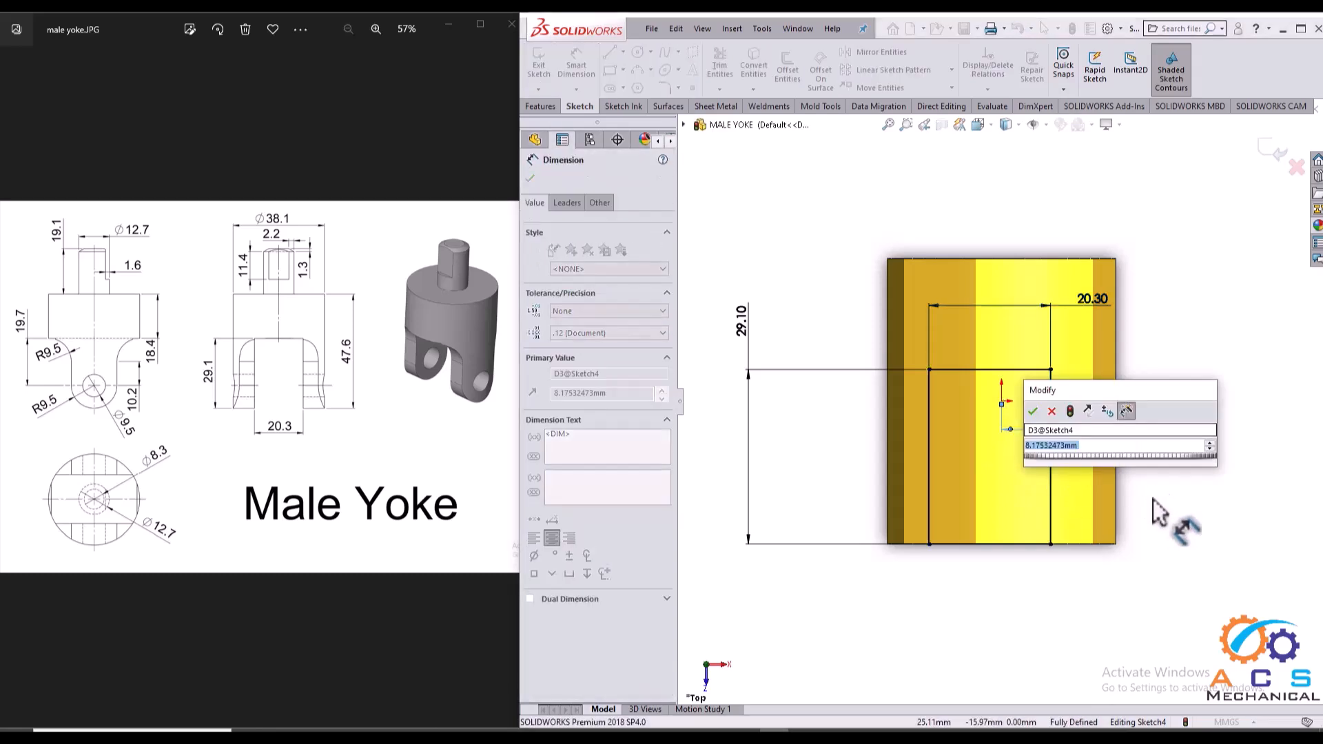
{"action": "type", "text": "20.3"}
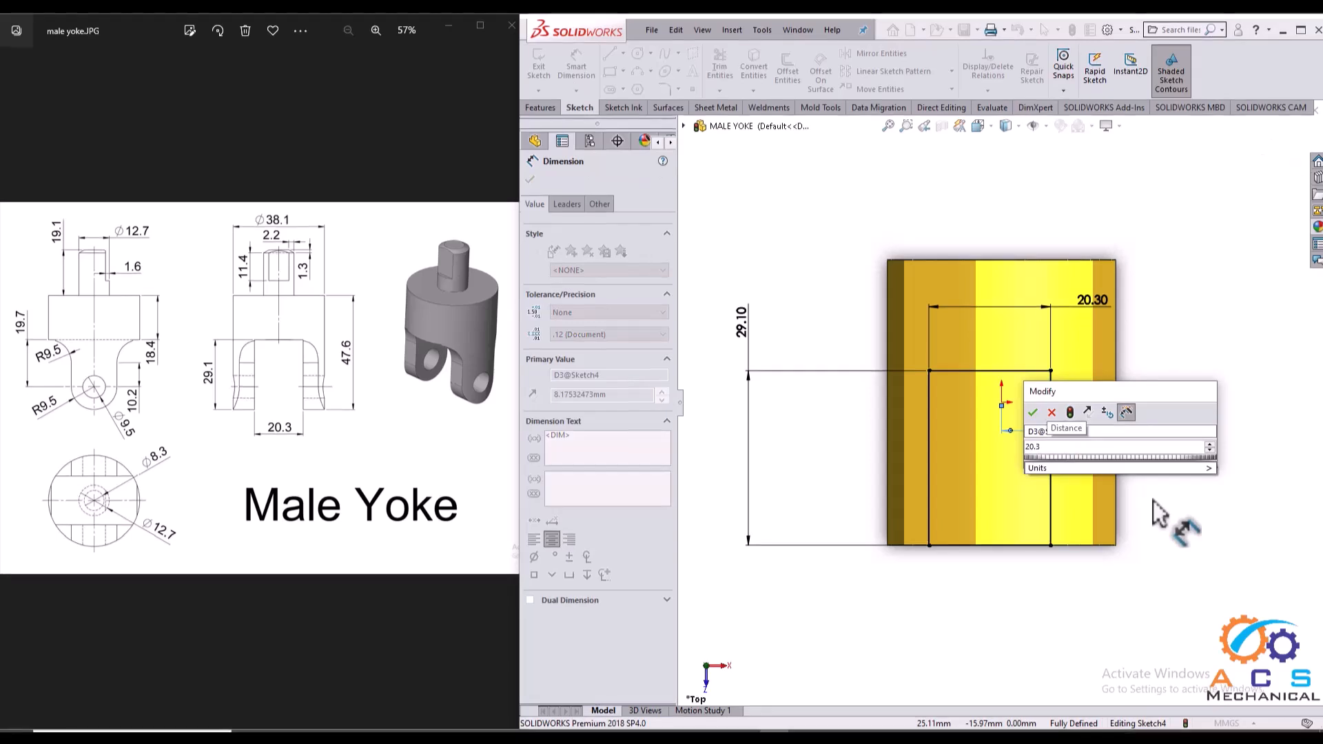
{"action": "type", "text": "0/2"}
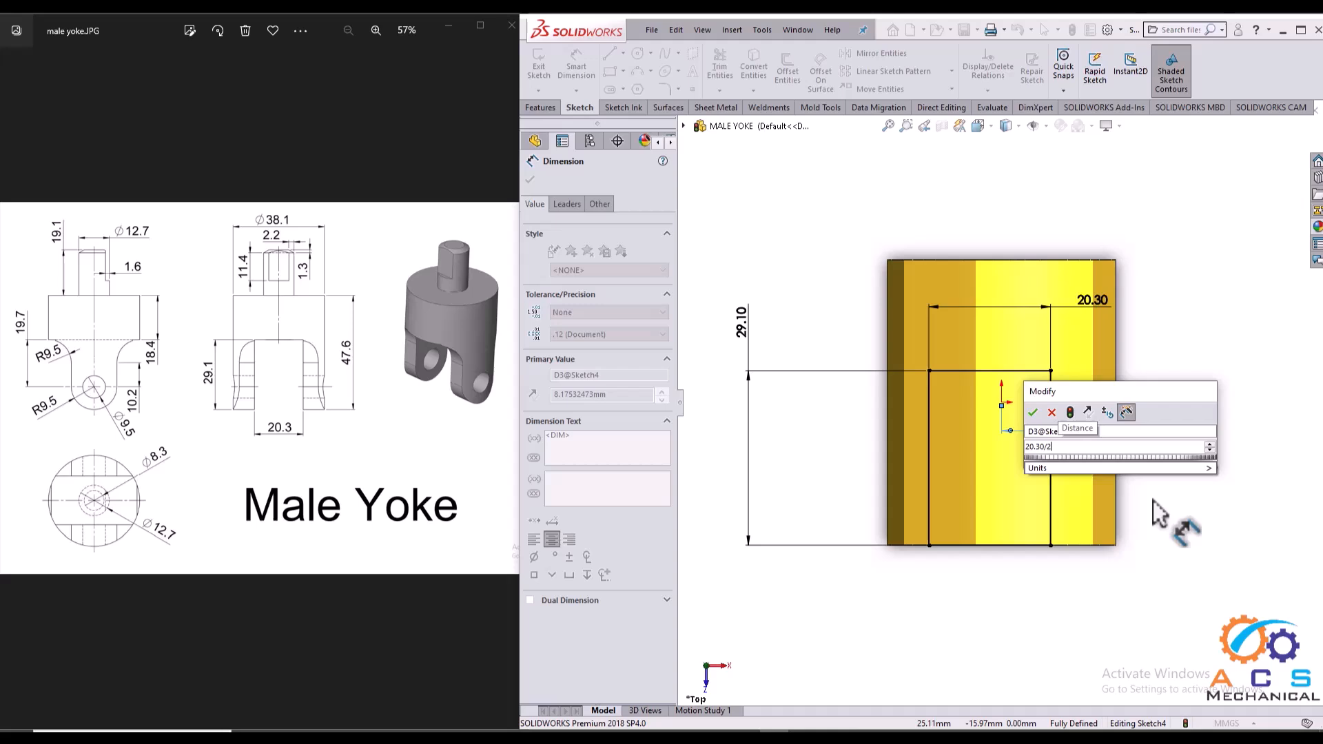
{"action": "key", "text": "Return"}
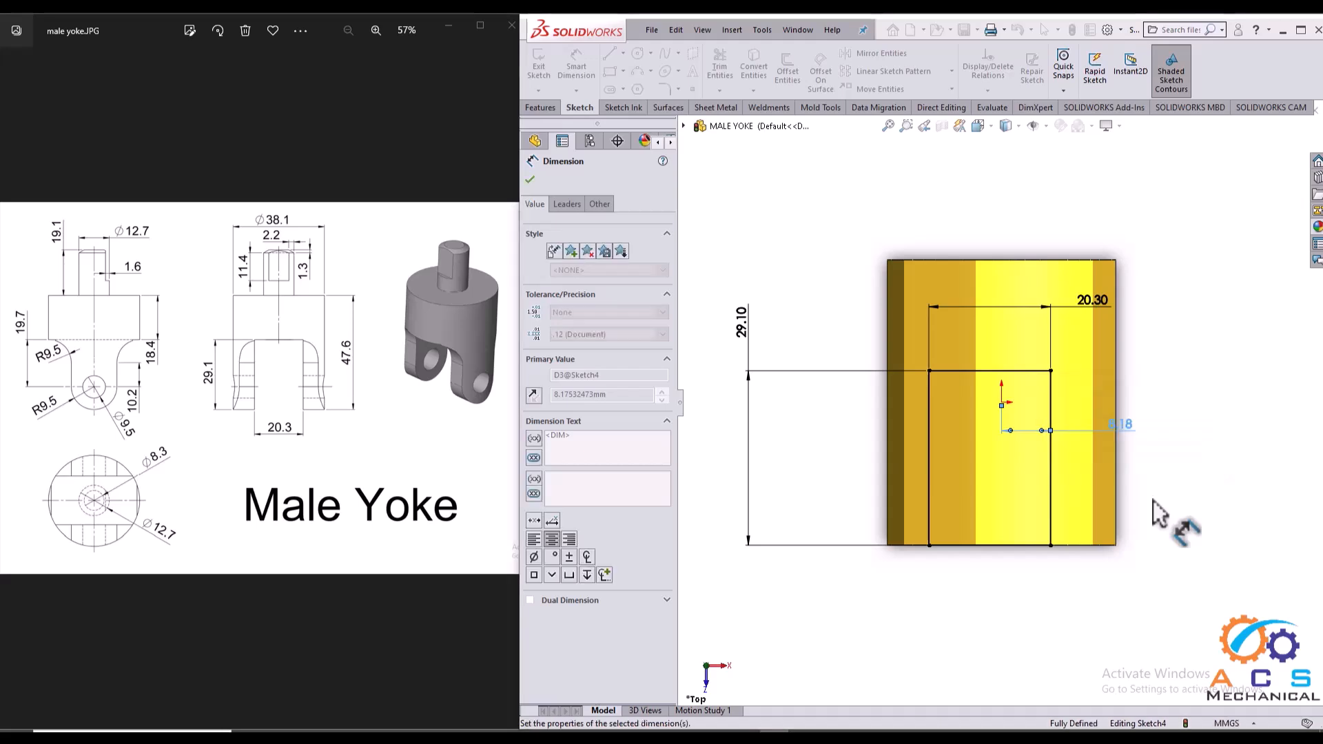
{"action": "left_click", "coordinate": [529, 181]}
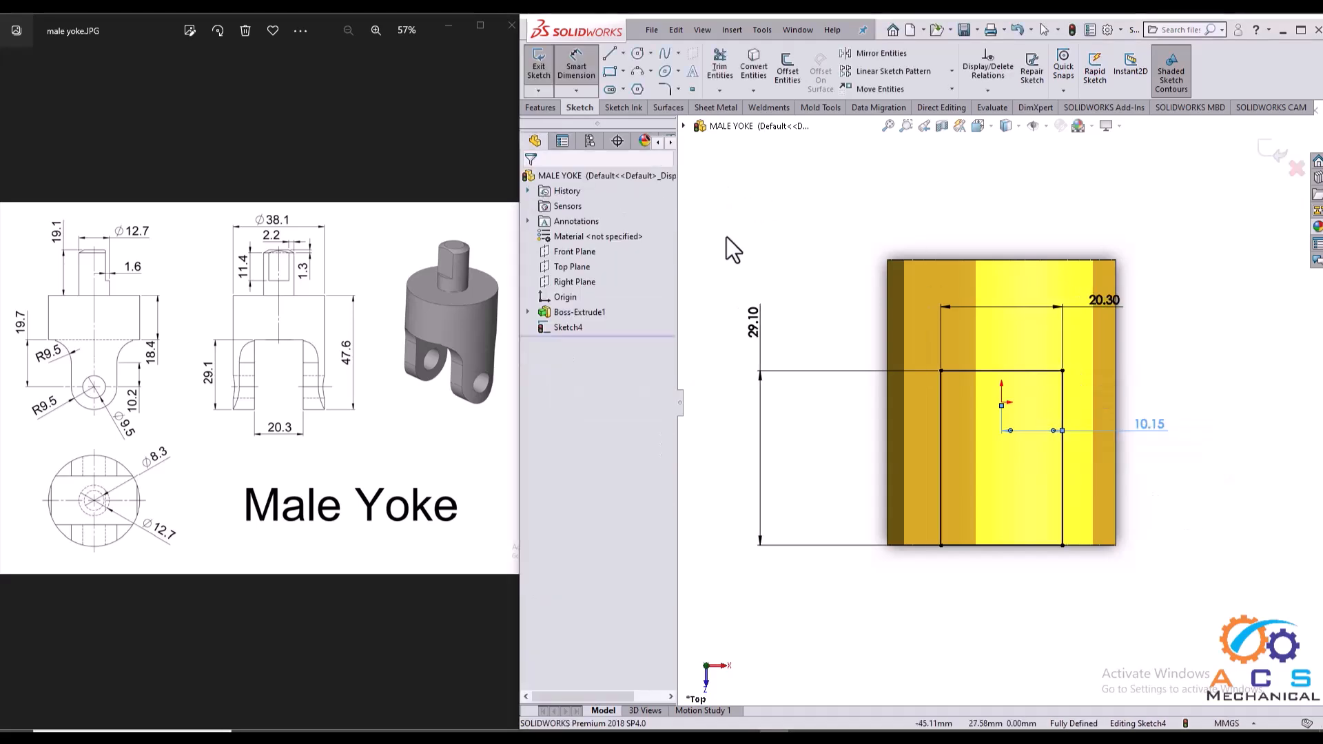
- Cut the fork slot through the cylinder by extruding the rectangle with a Mid Plane depth of 47.6 mm
{"action": "left_click", "coordinate": [1267, 155]}
{"action": "middle_click_drag", "start_coordinate": [995, 362], "coordinate": [1073, 409]}
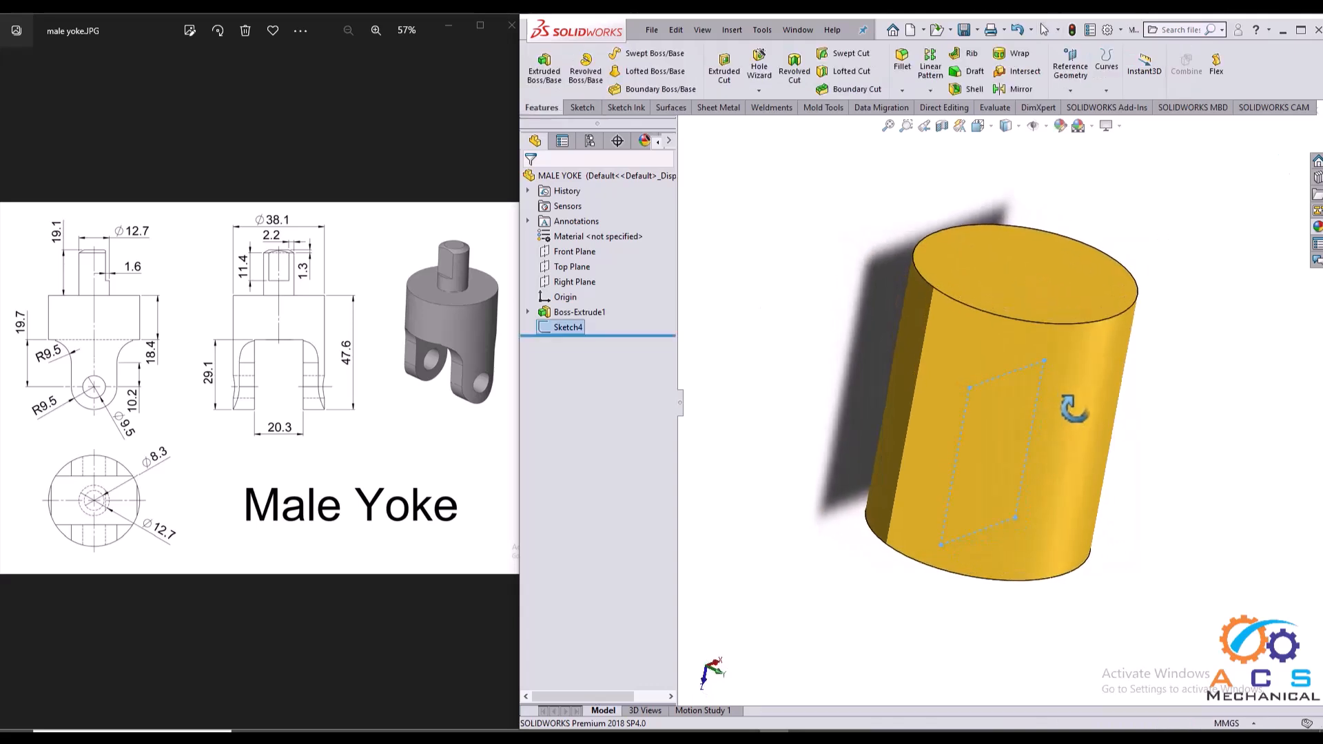
{"action": "left_click", "coordinate": [733, 68]}
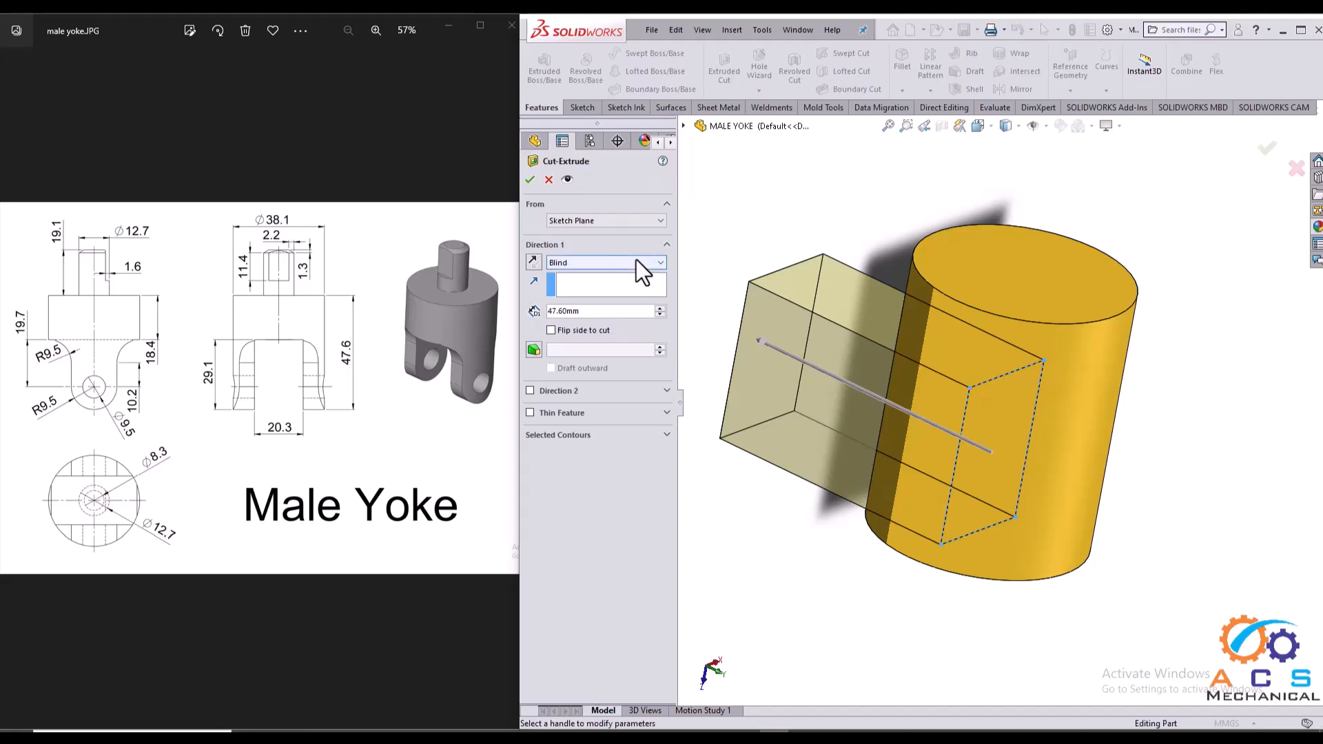
{"action": "left_click", "coordinate": [639, 262]}
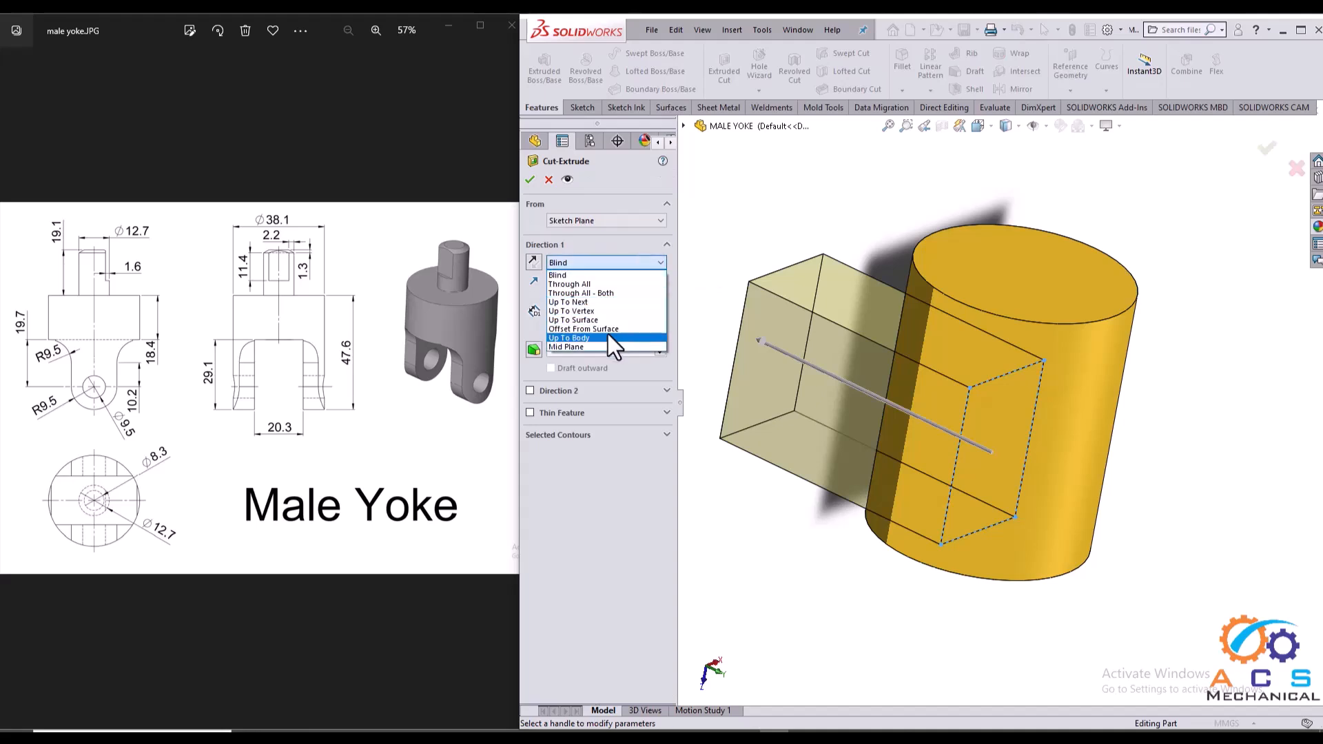
{"action": "left_click", "coordinate": [607, 347]}
{"action": "middle_click_drag", "start_coordinate": [904, 333], "coordinate": [934, 337]}
{"action": "left_click", "coordinate": [530, 180]}
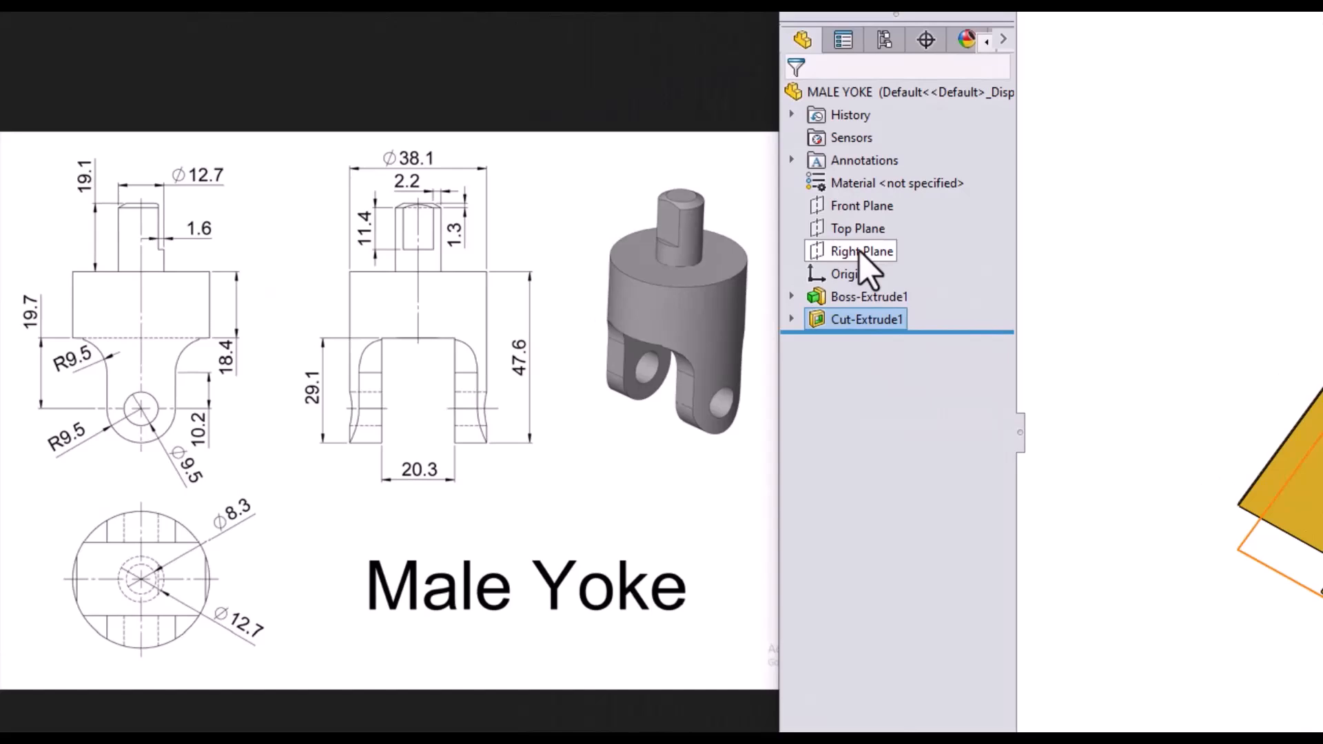
- On the Right Plane, sketch a 90° three-point arc of about 6.7 mm radius from the upper shoulder corner into the fork arm
{"action": "left_click", "coordinate": [578, 279]}
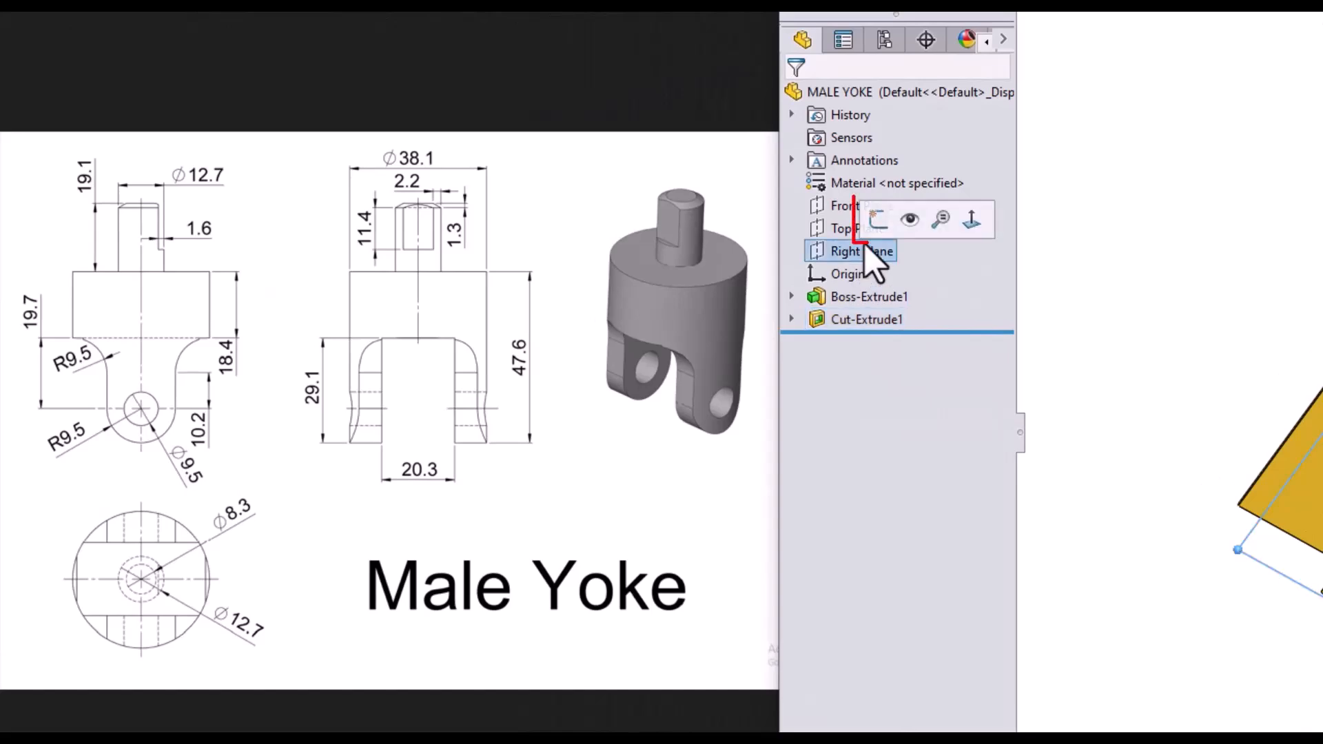
{"action": "left_click", "coordinate": [878, 219]}
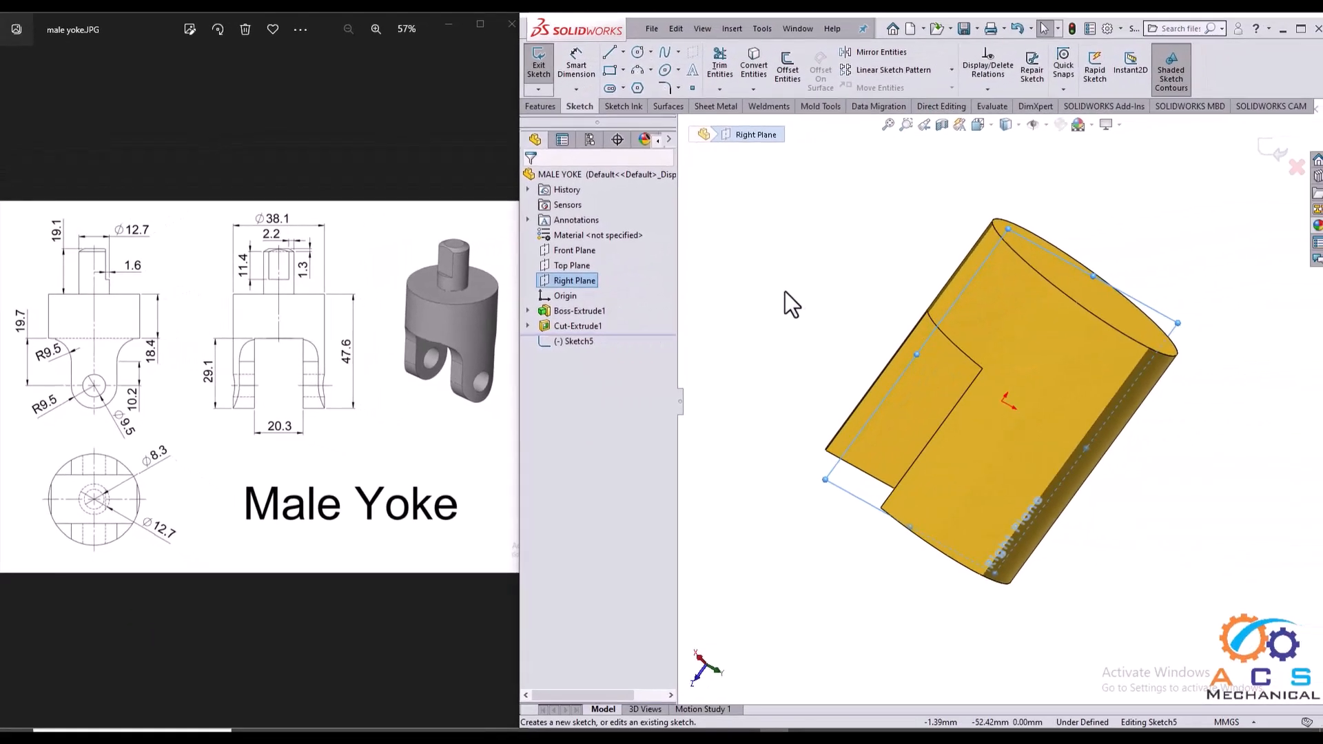
{"action": "key", "text": "space"}
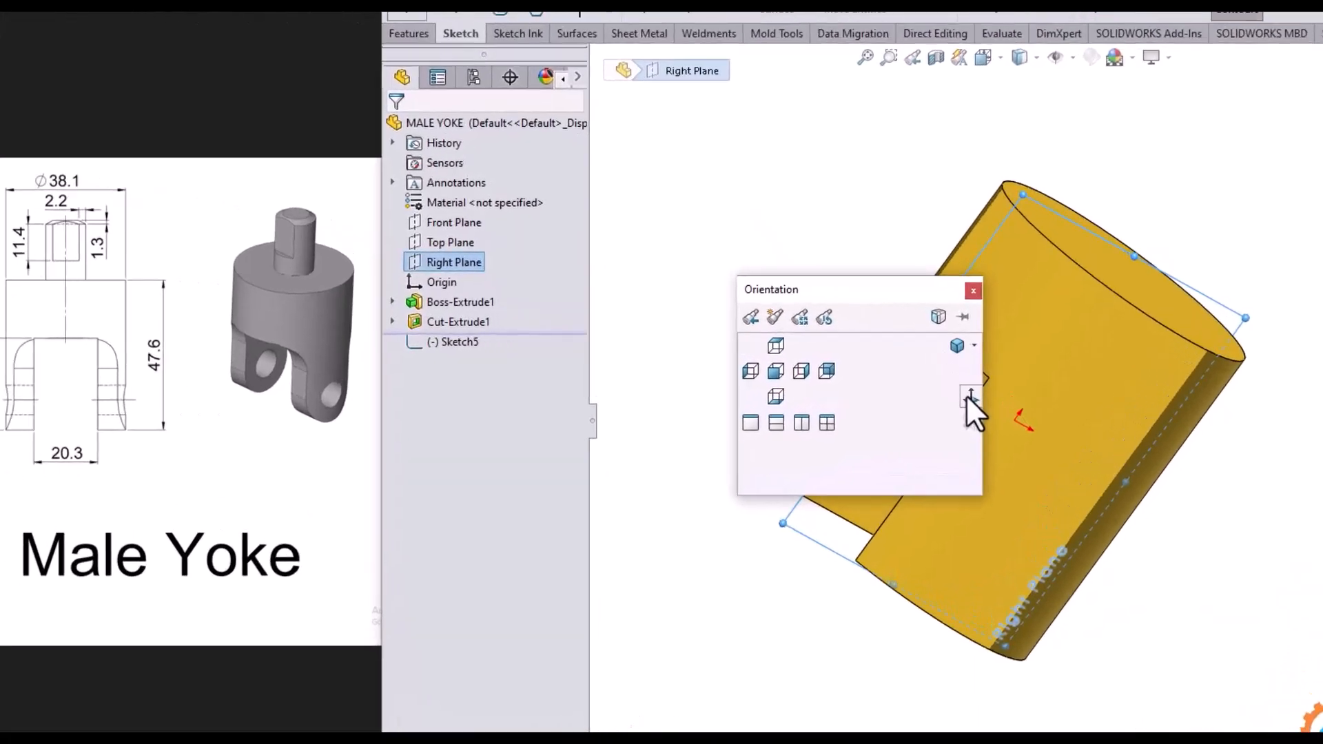
{"action": "left_click", "coordinate": [969, 399]}
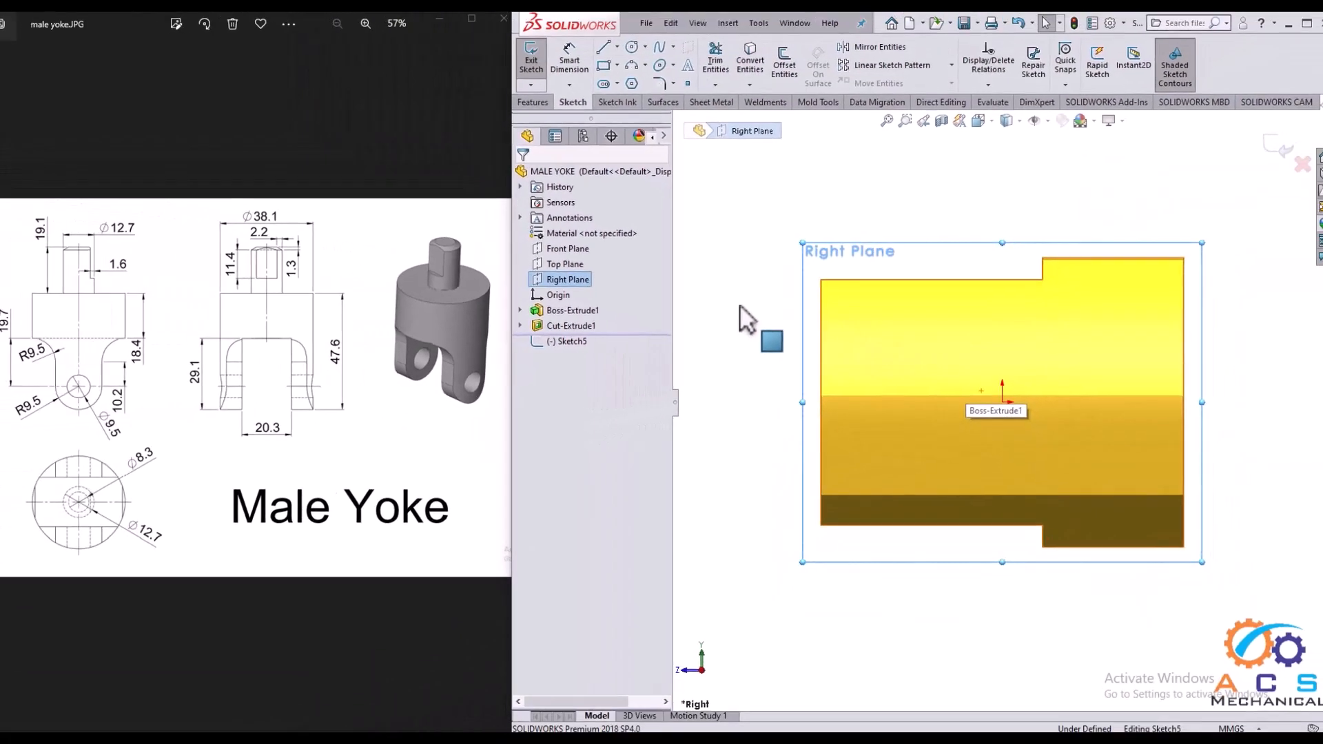
{"action": "left_click", "coordinate": [665, 291]}
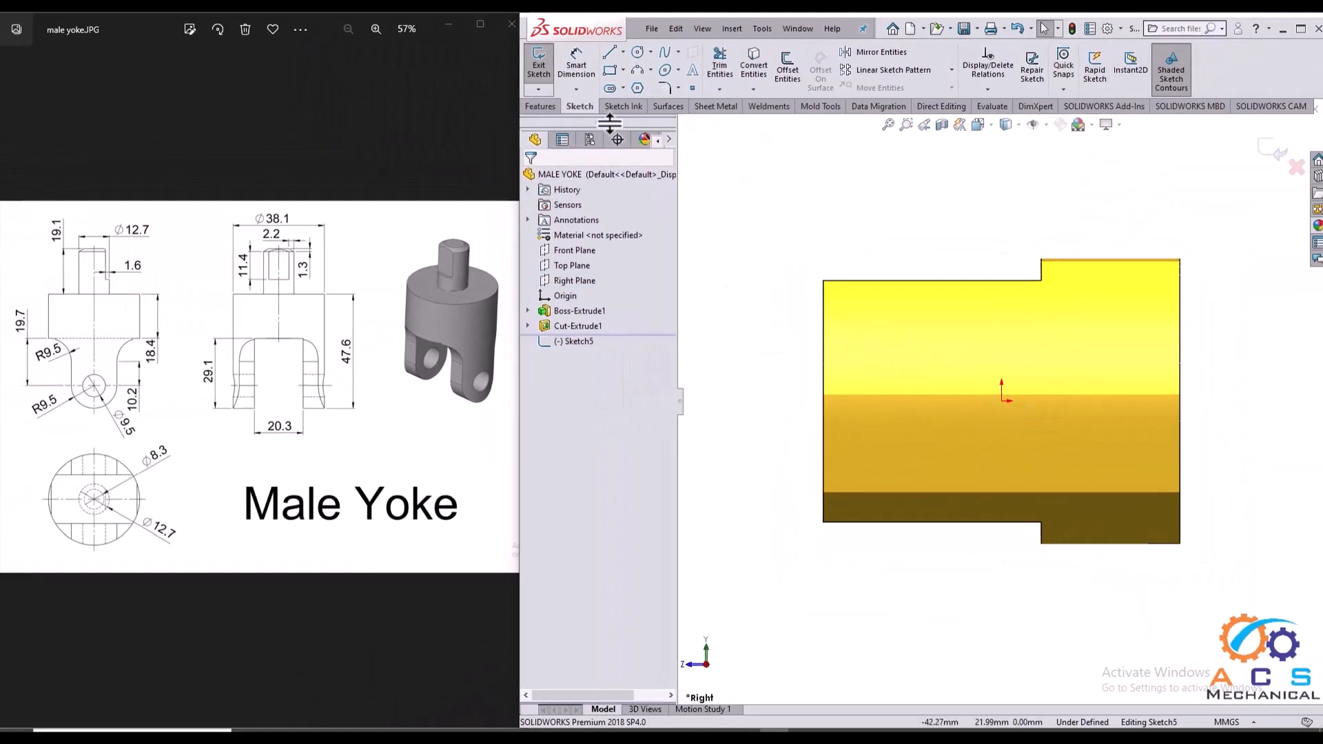
{"action": "left_click", "coordinate": [637, 70]}
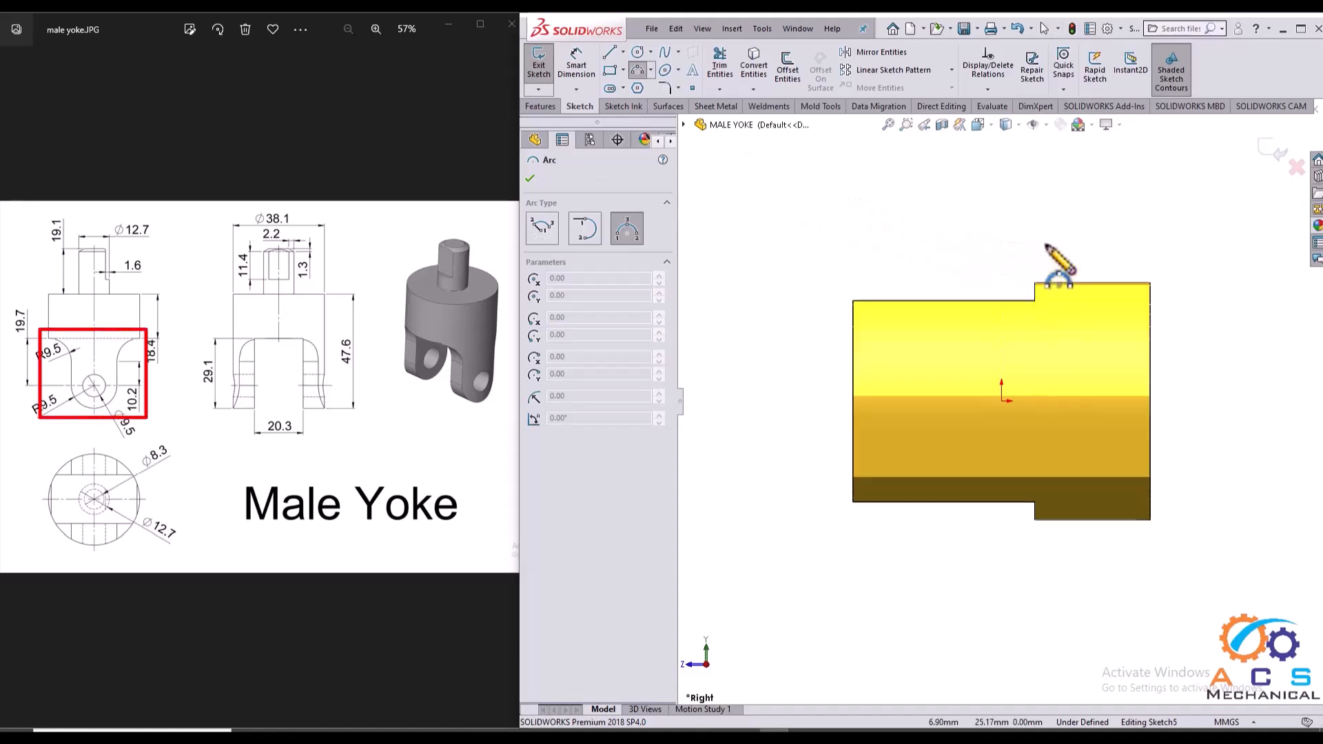
{"action": "scroll", "coordinate": [1039, 248], "scroll_direction": "down", "scroll_amount": 2}
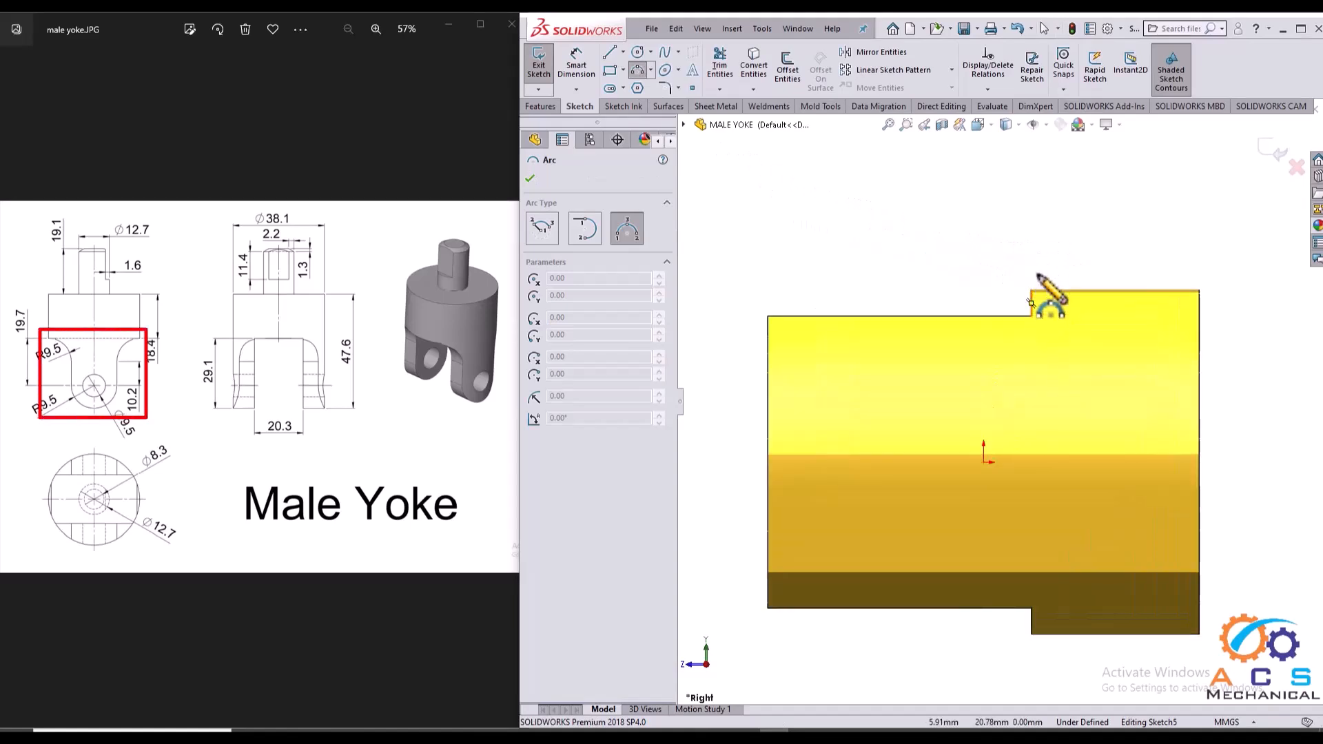
{"action": "left_click", "coordinate": [1030, 301]}
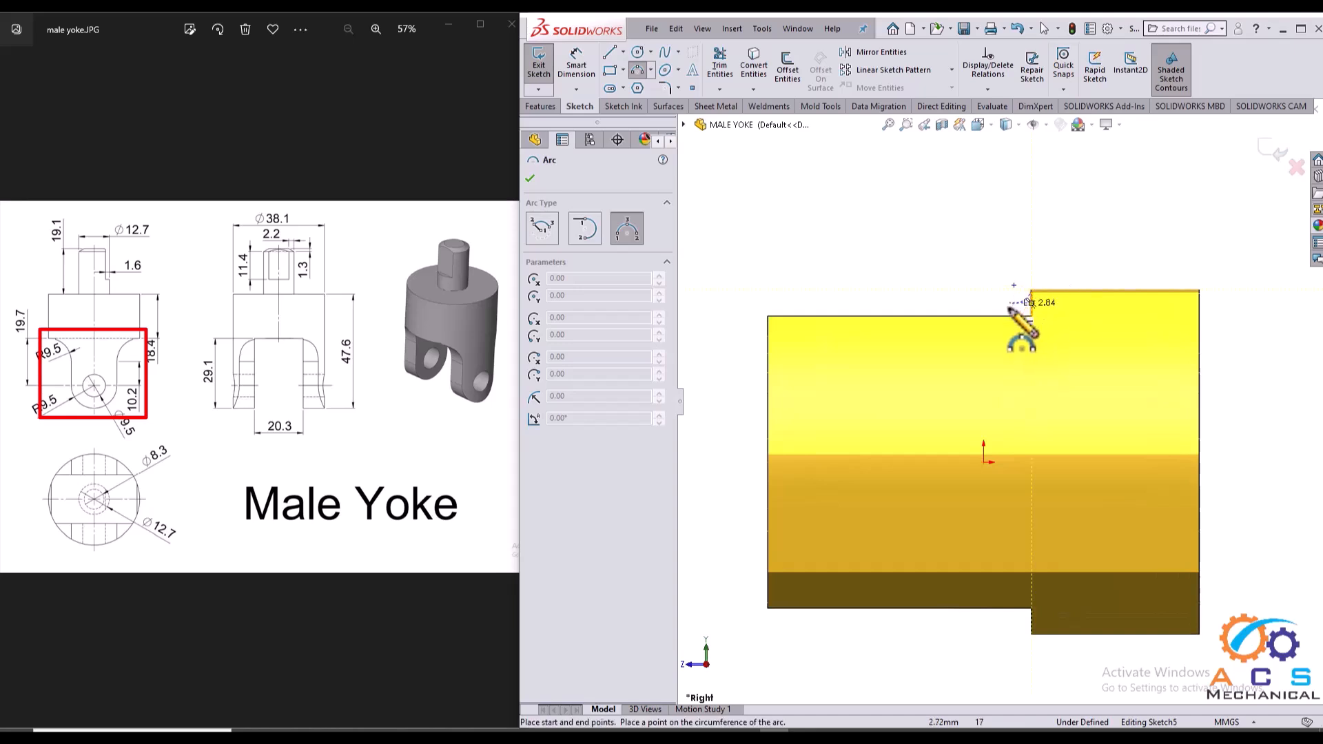
{"action": "left_click", "coordinate": [970, 349]}
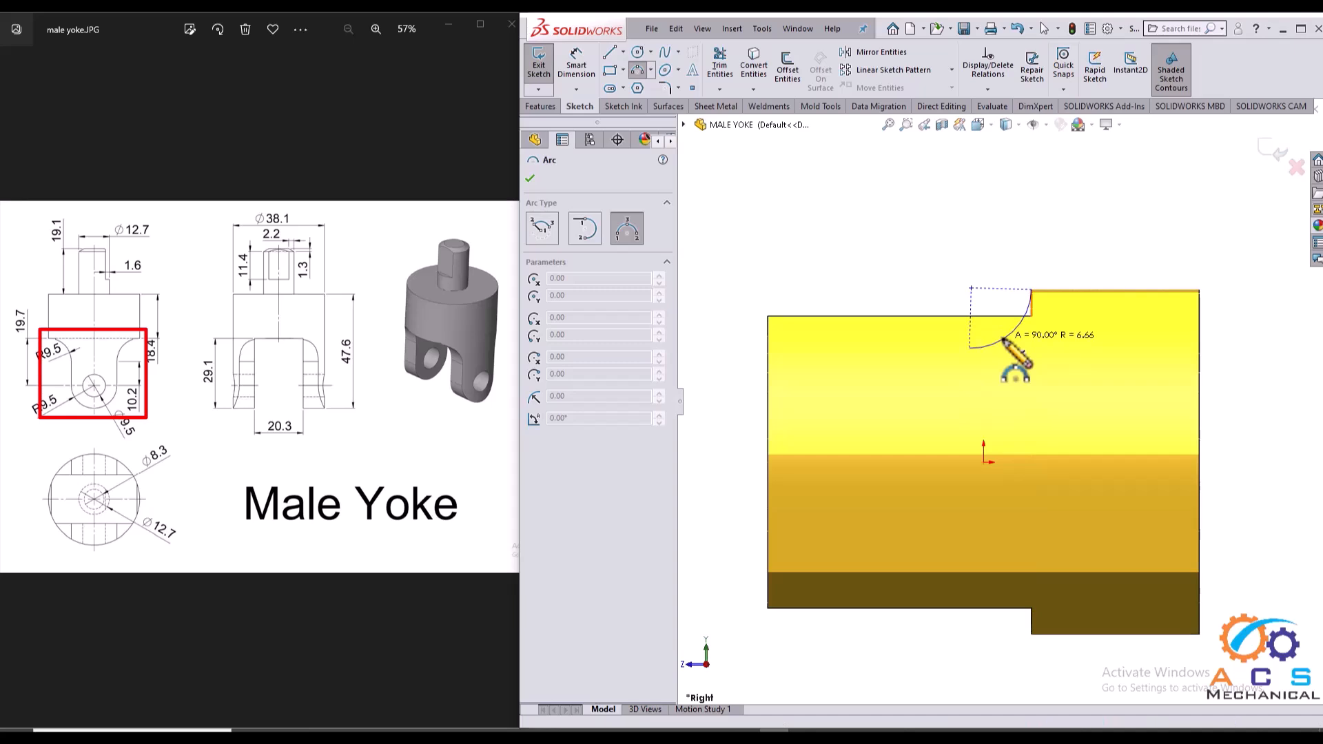
{"action": "left_click", "coordinate": [1012, 332]}
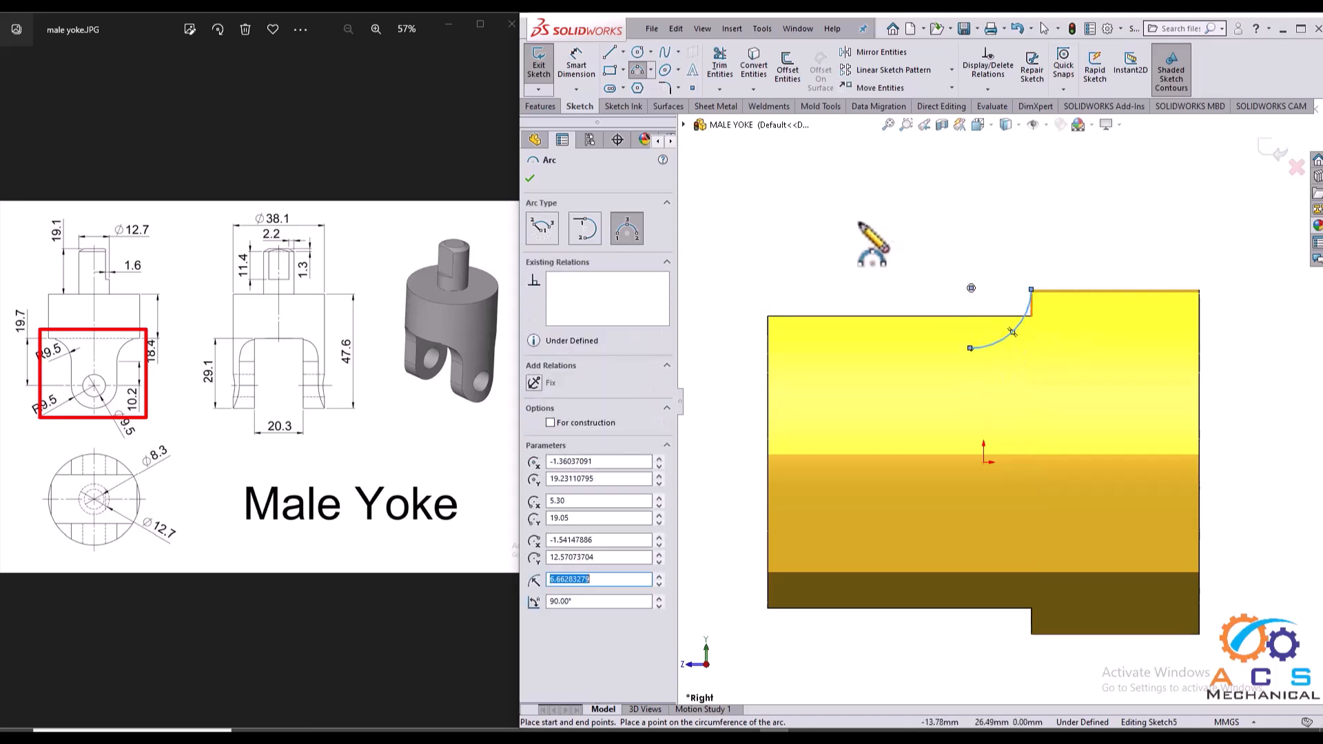
- Sketch a horizontal line about 10.4 mm long from the arc's lower end, continued by a rounded three-point arc of about 10.5 mm radius
{"action": "left_click", "coordinate": [610, 54]}
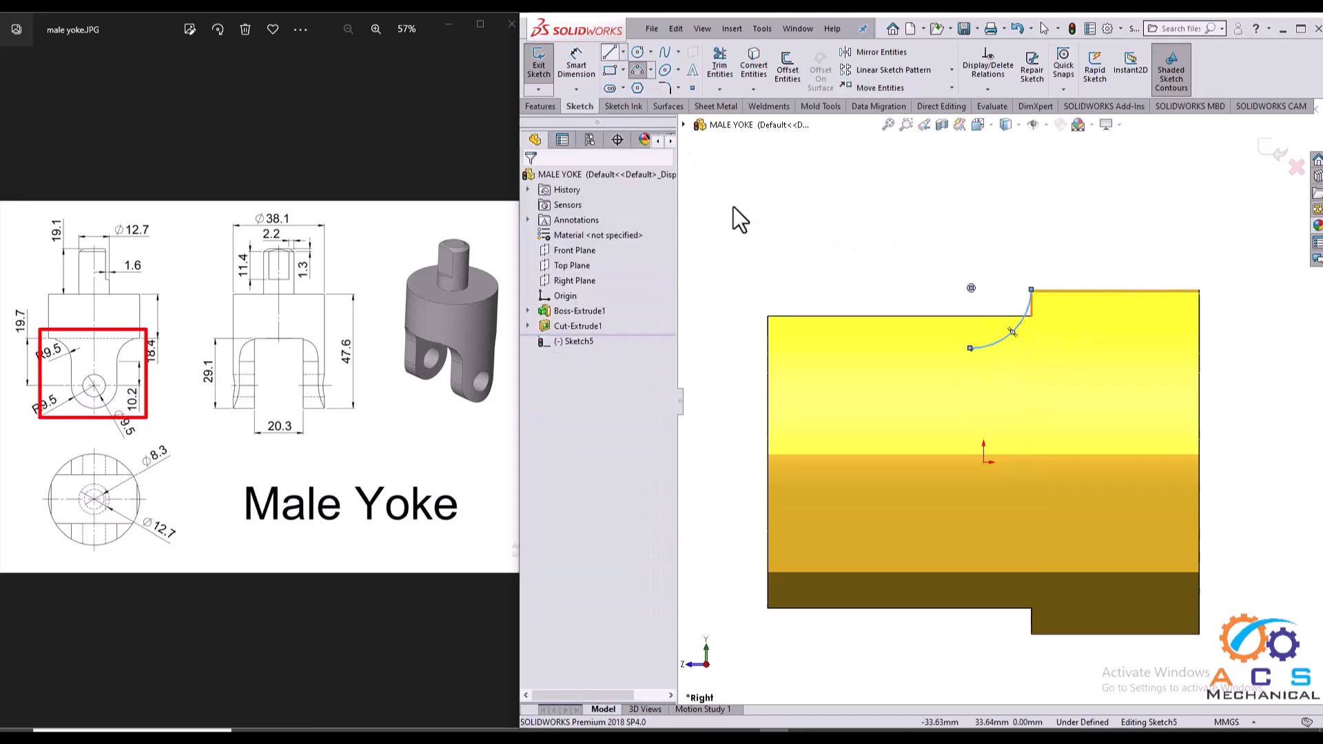
{"action": "left_click", "coordinate": [970, 348]}
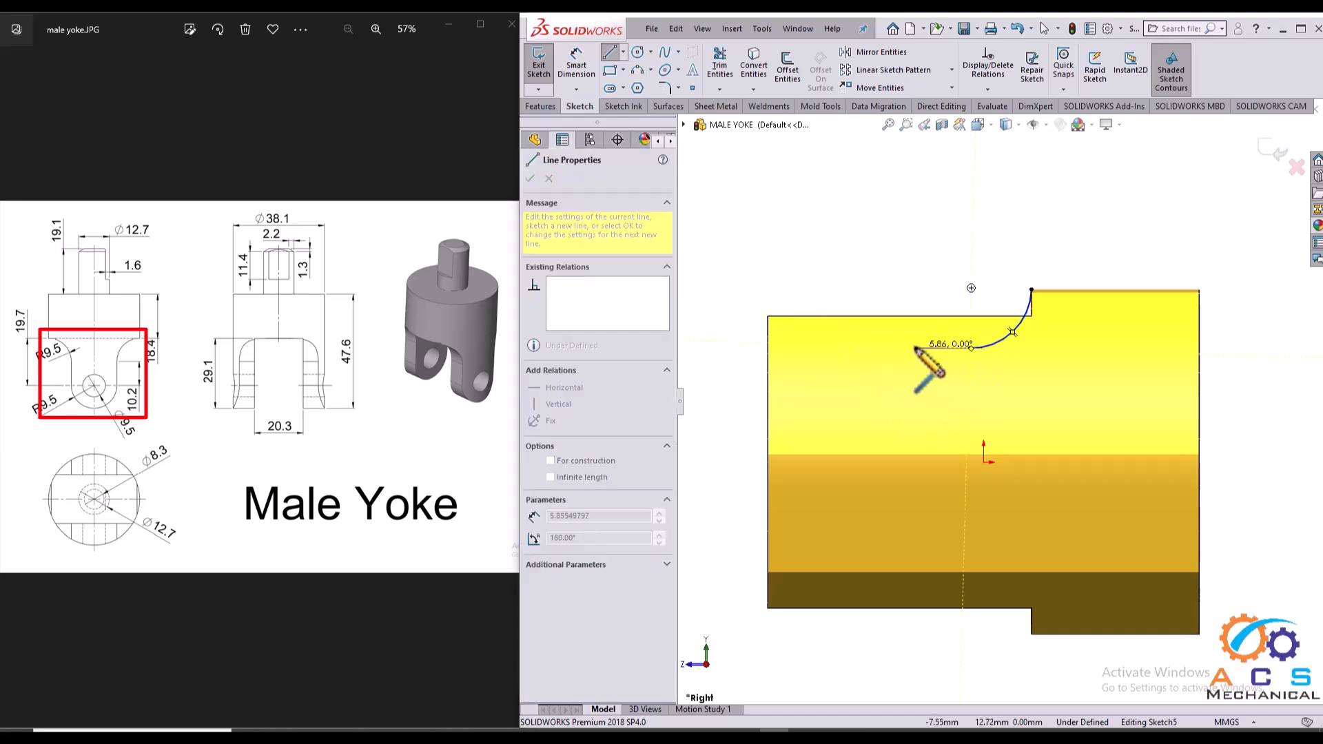
{"action": "left_click", "coordinate": [874, 347]}
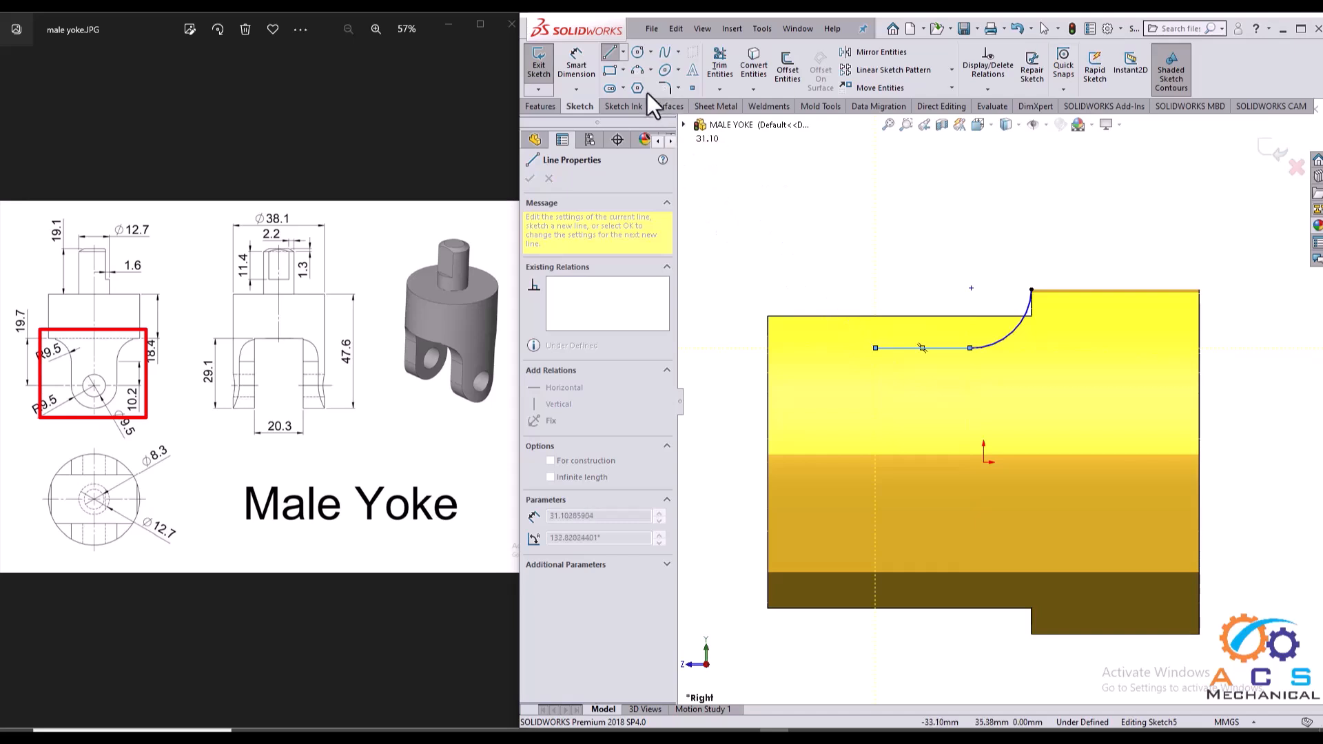
{"action": "left_click", "coordinate": [638, 70]}
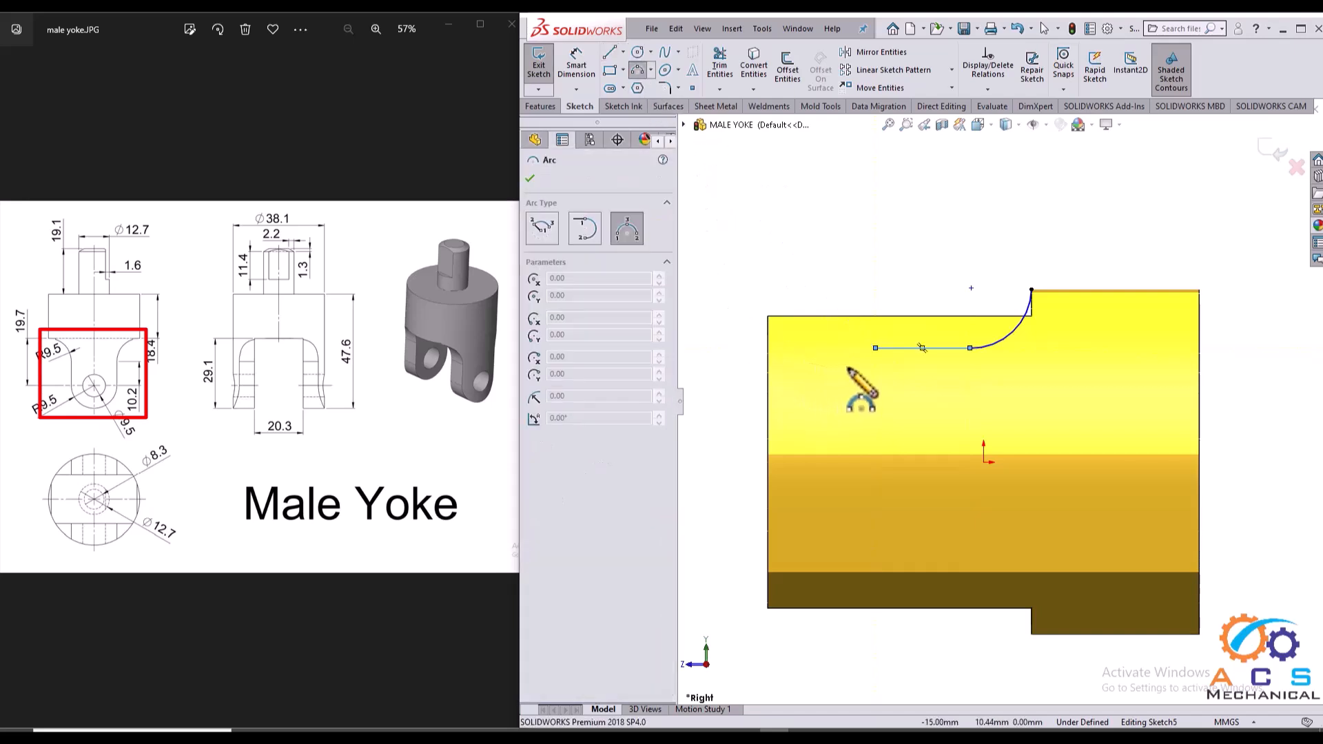
{"action": "left_click", "coordinate": [875, 347]}
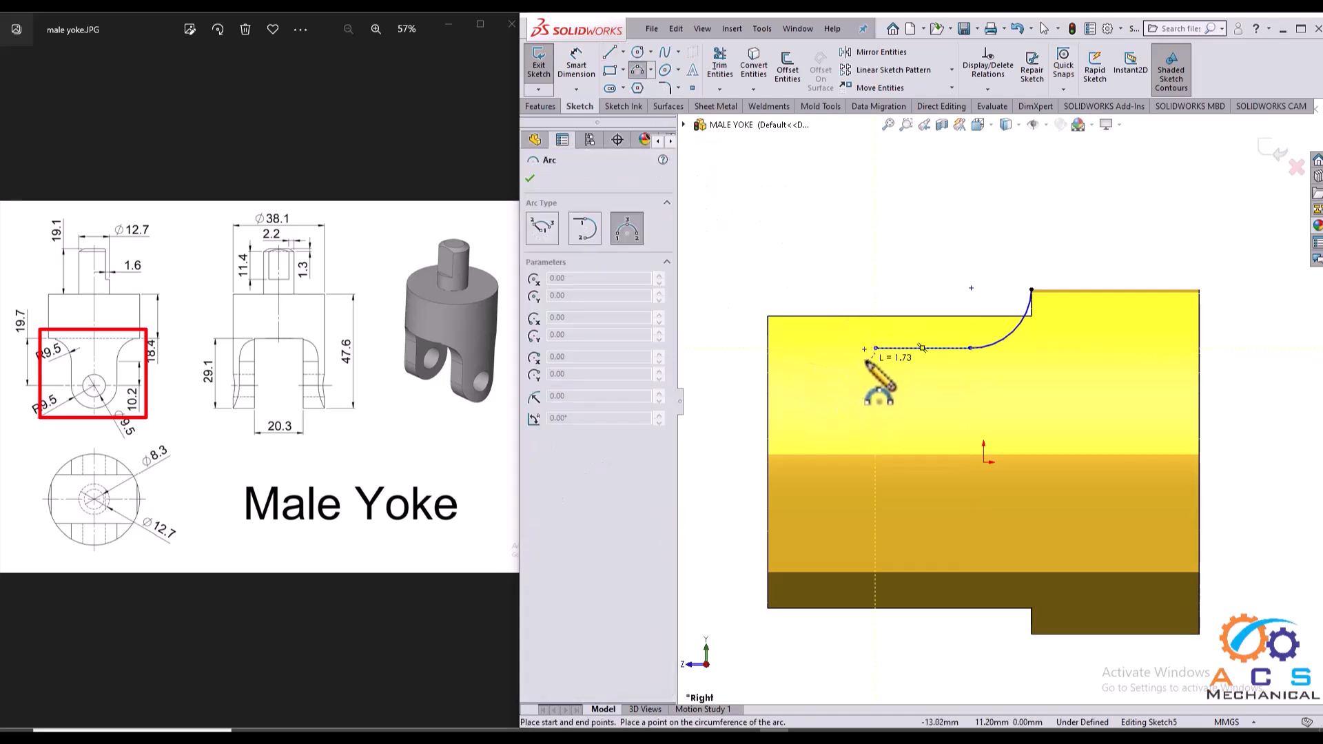
{"action": "left_click", "coordinate": [875, 537]}
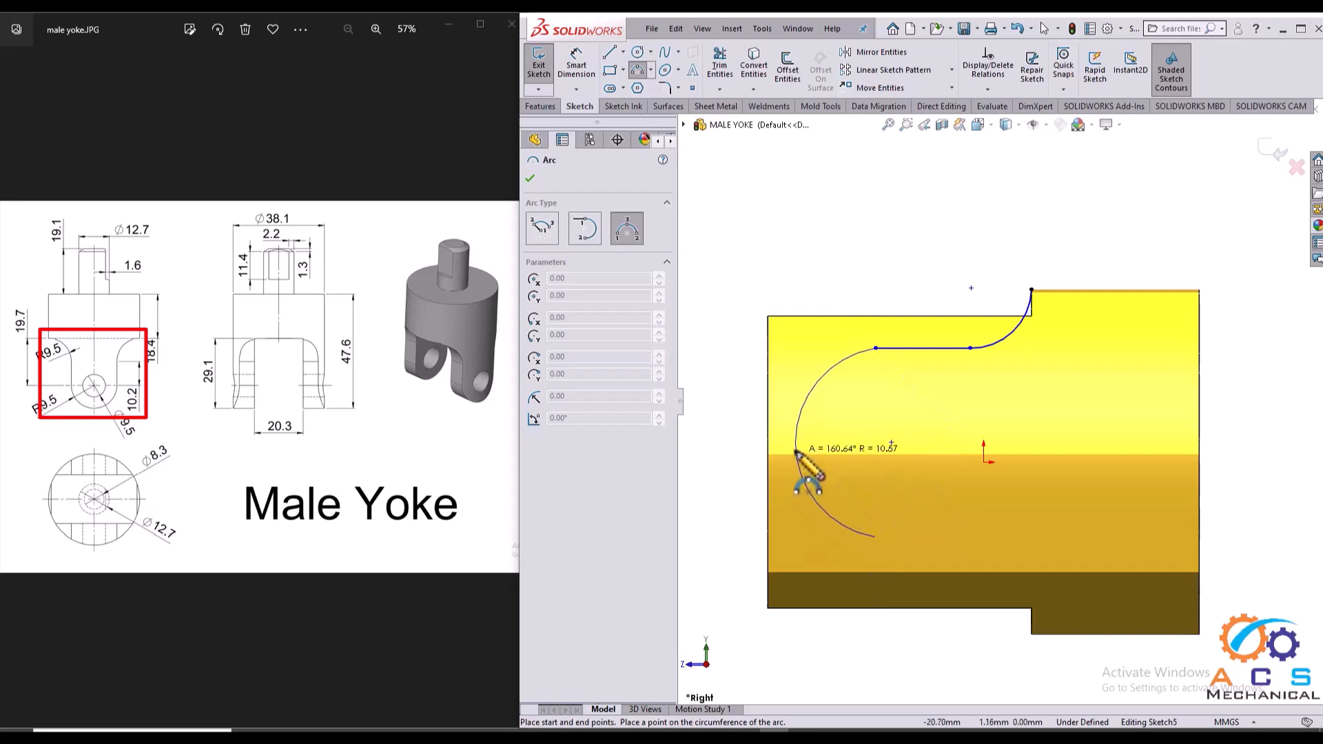
{"action": "left_click", "coordinate": [789, 445]}
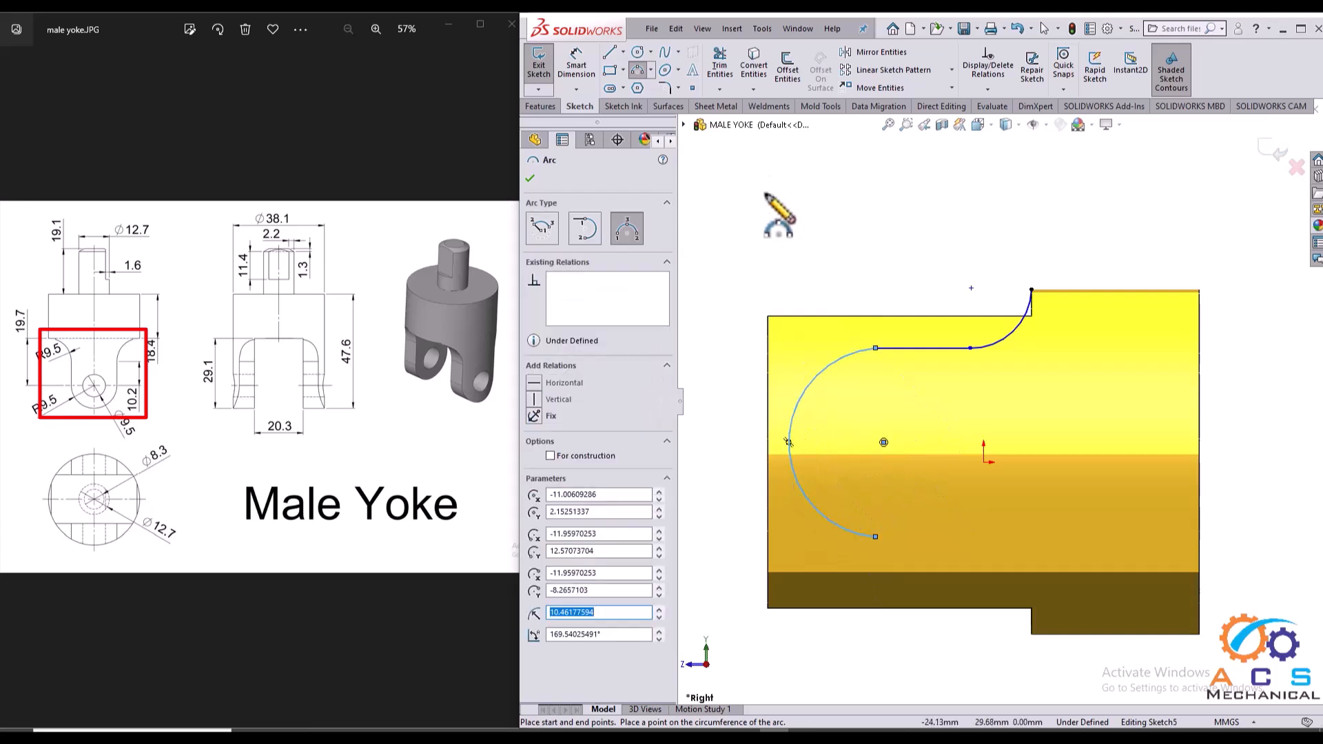
- Draw a horizontal line about 10.4 mm long from the large arc's lower end back towards the shoulder
{"action": "left_click", "coordinate": [608, 53]}
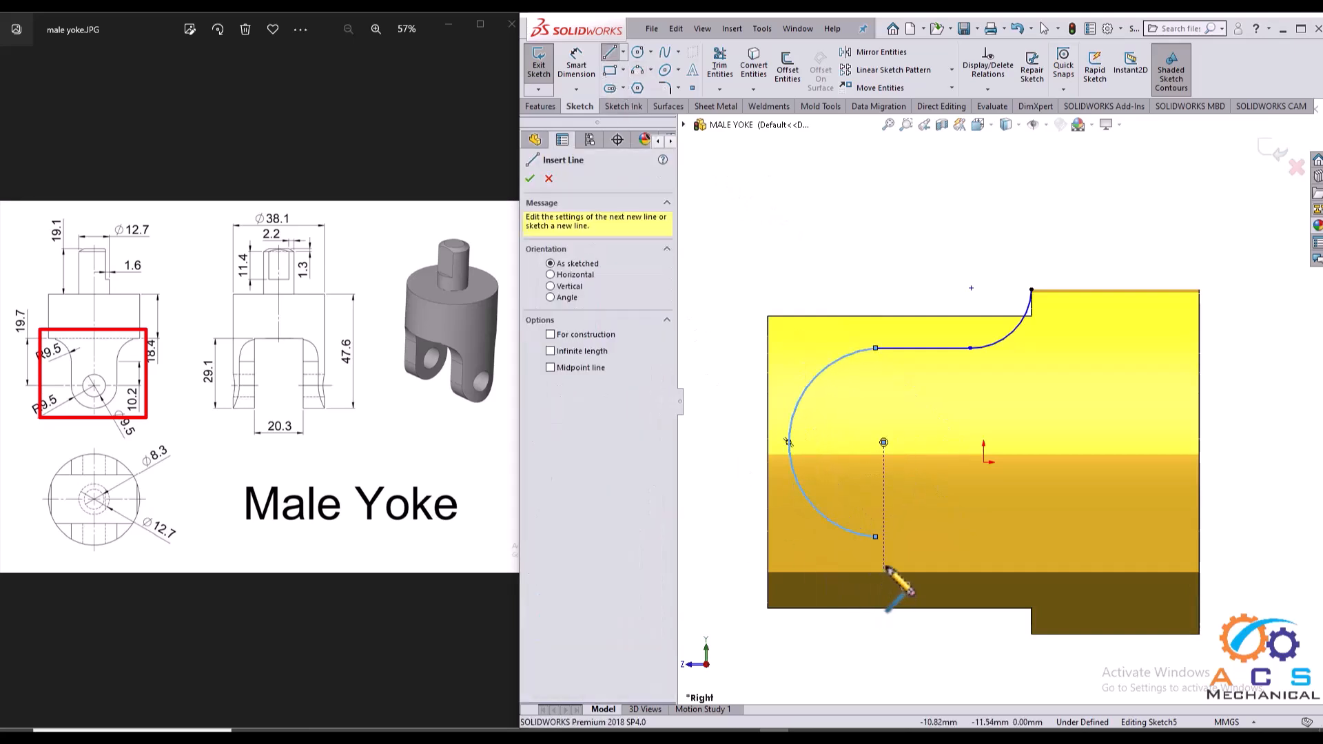
{"action": "left_click", "coordinate": [876, 536]}
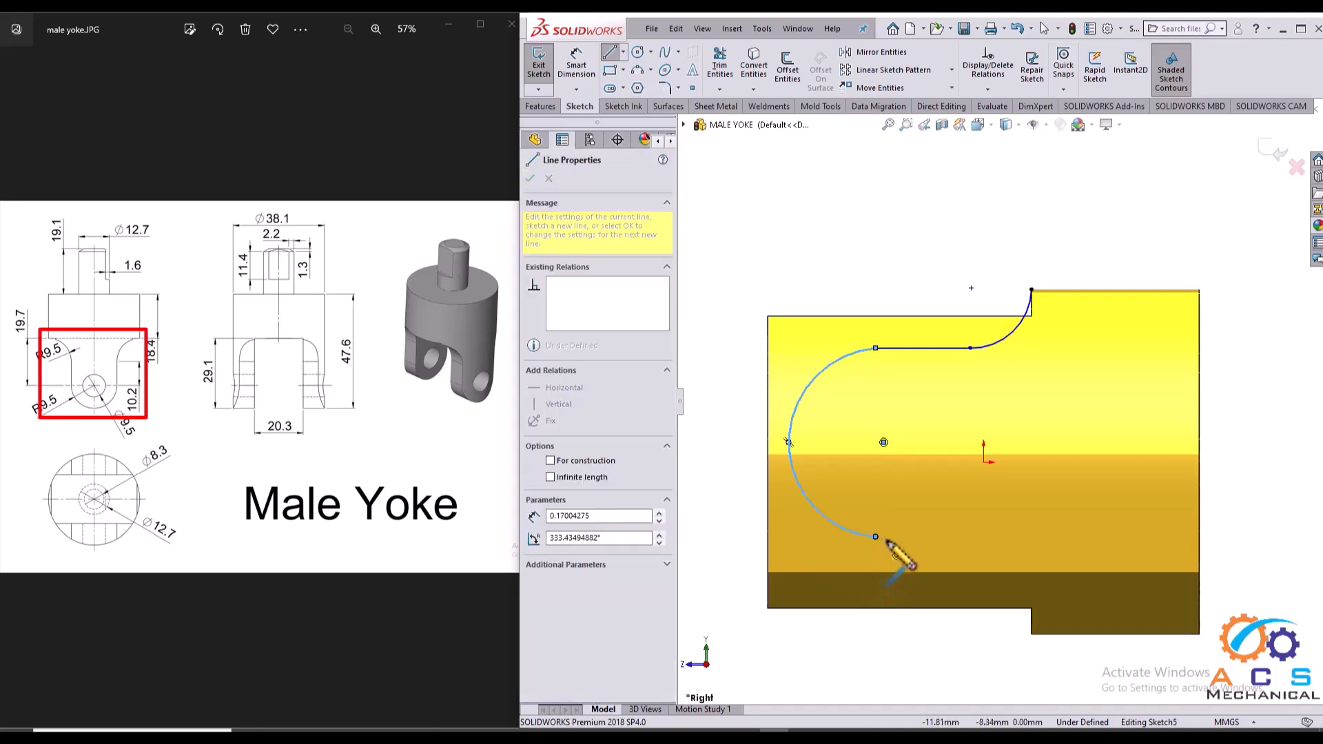
{"action": "left_click", "coordinate": [969, 536]}
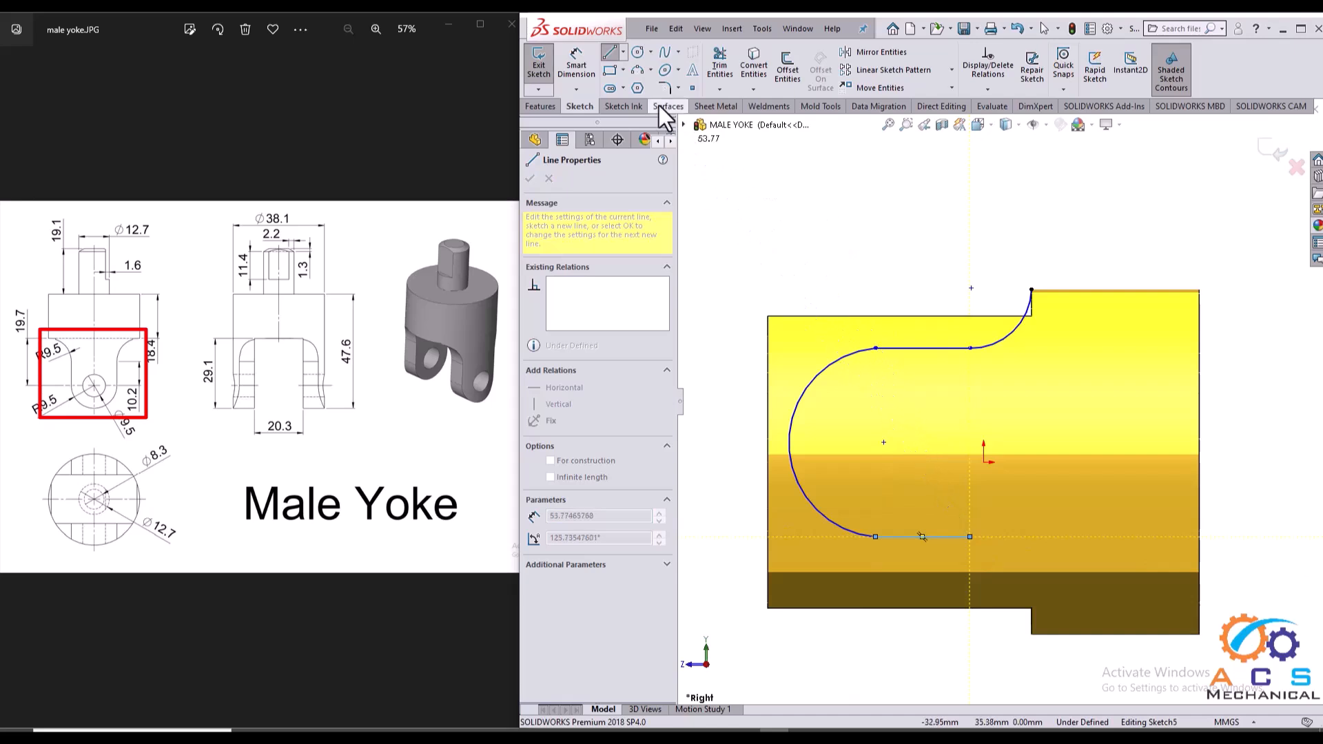
- Sketch a three-point arc from the lower line's end to the lower shoulder corner
{"action": "left_click", "coordinate": [638, 71]}
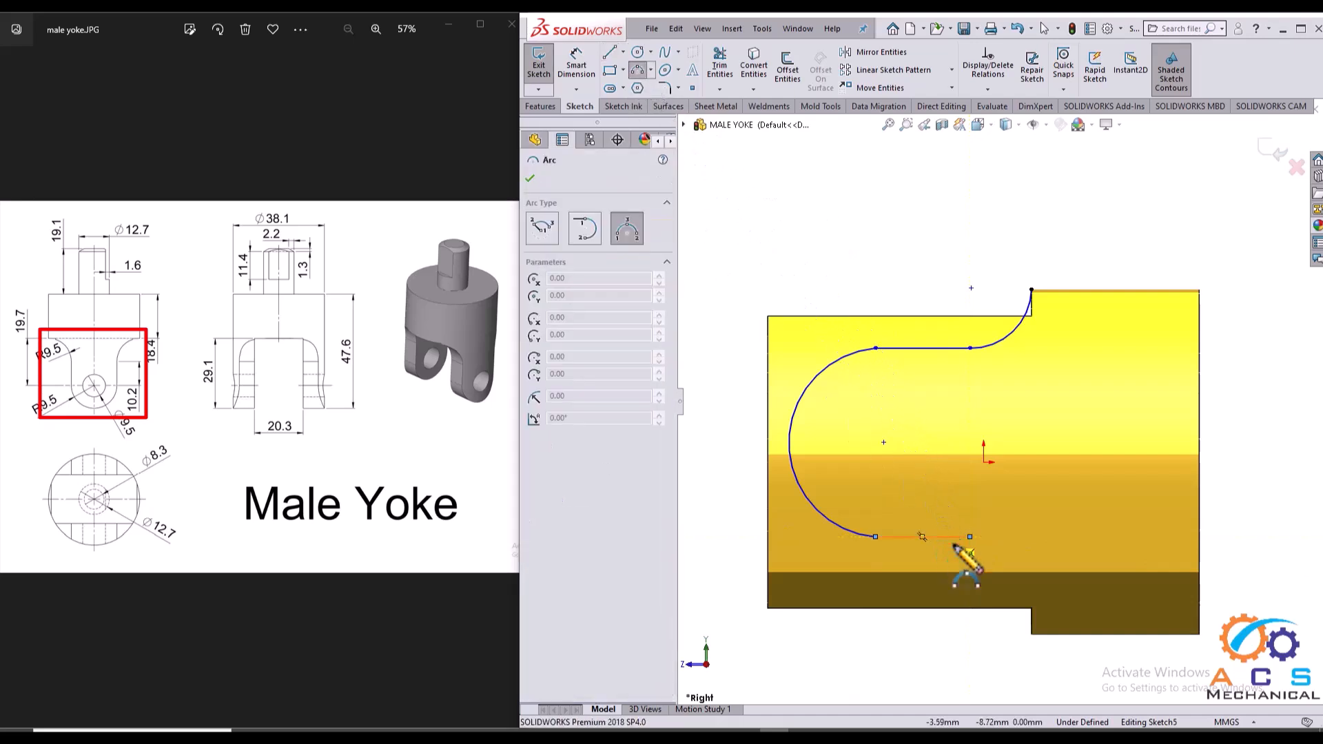
{"action": "left_click", "coordinate": [969, 537]}
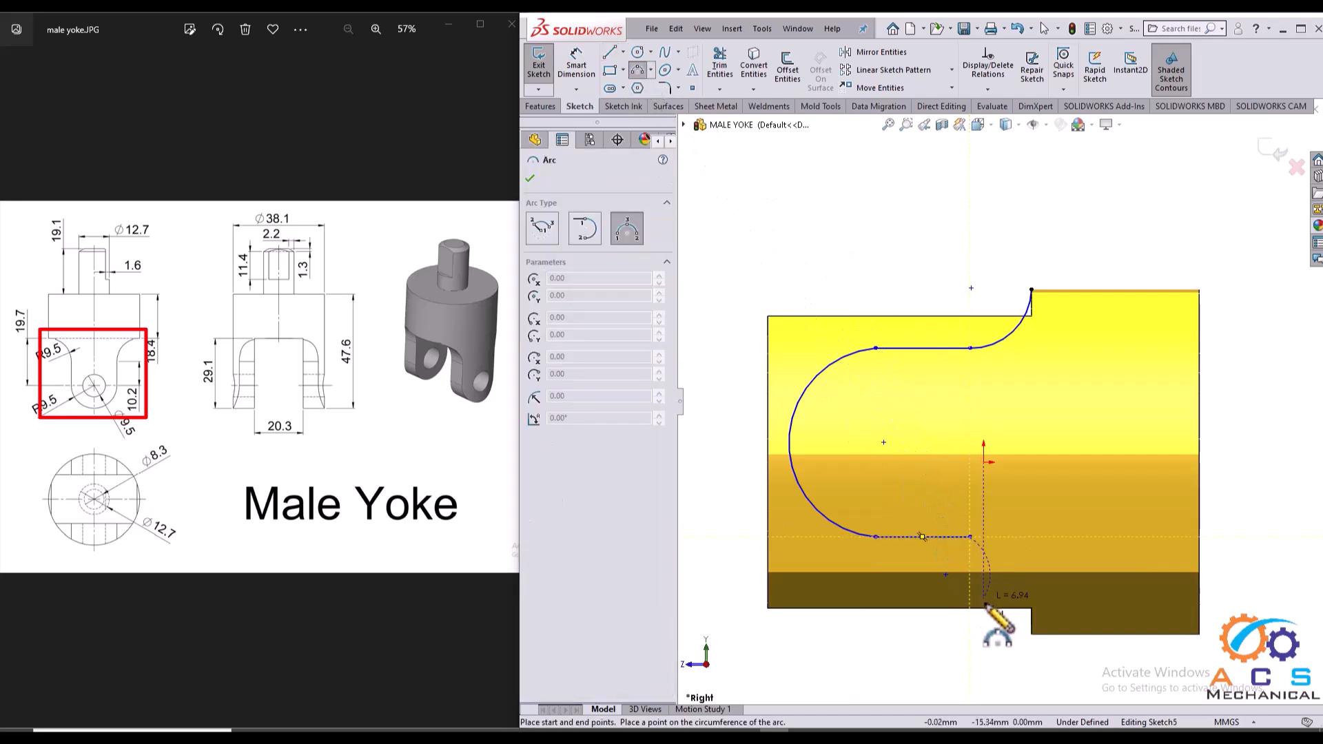
{"action": "scroll", "coordinate": [1018, 642], "scroll_direction": "down", "scroll_amount": 2}
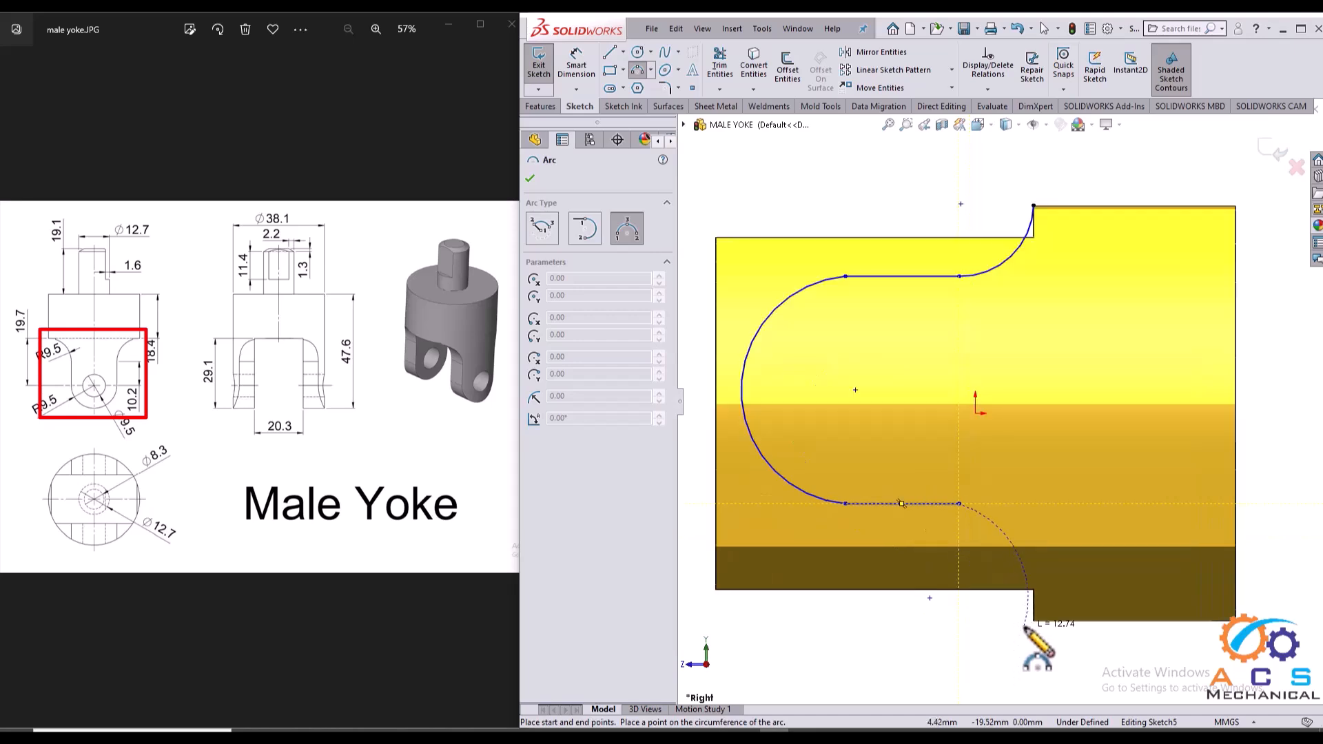
- Finish the three-point lower shoulder arc from the lower line's end to the body's bottom edge corner, with a radius of about 9 mm
{"action": "left_click", "coordinate": [1033, 620]}
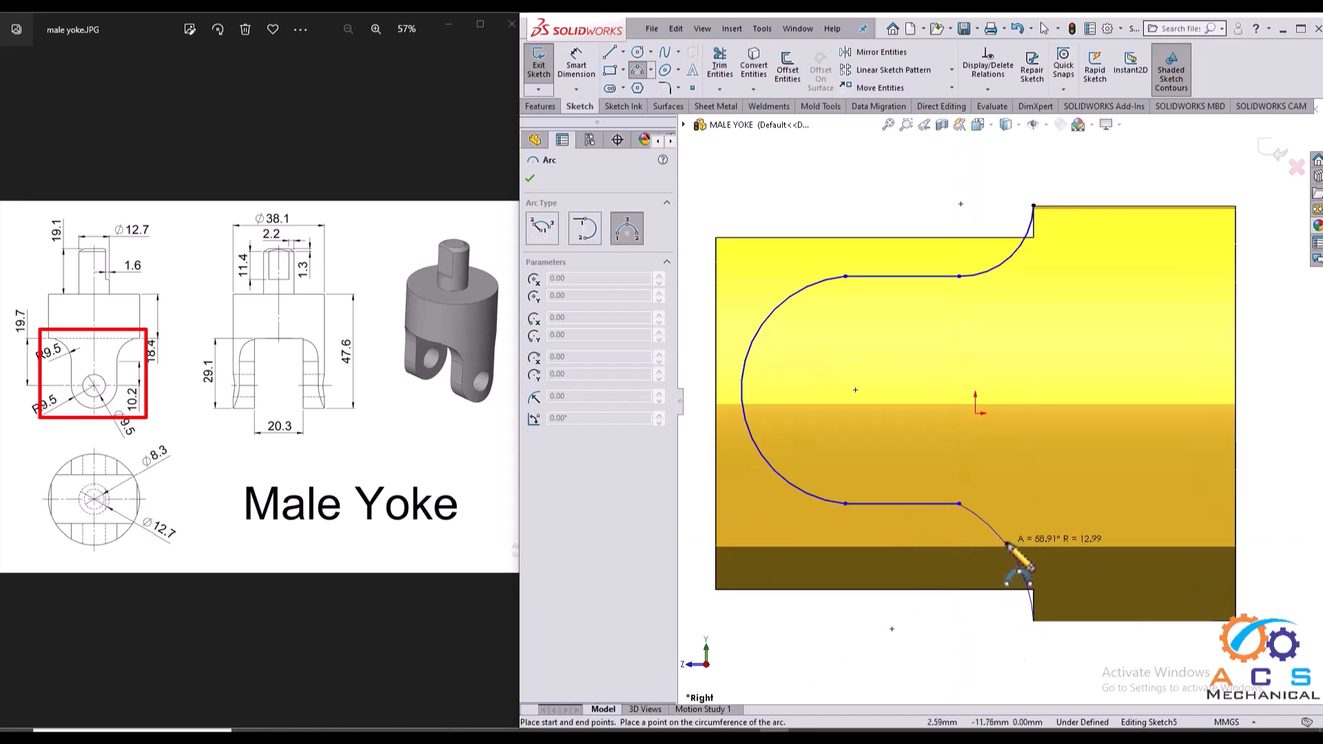
{"action": "left_click", "coordinate": [1014, 540]}
{"action": "scroll", "coordinate": [868, 268], "scroll_direction": "up", "scroll_amount": 1}
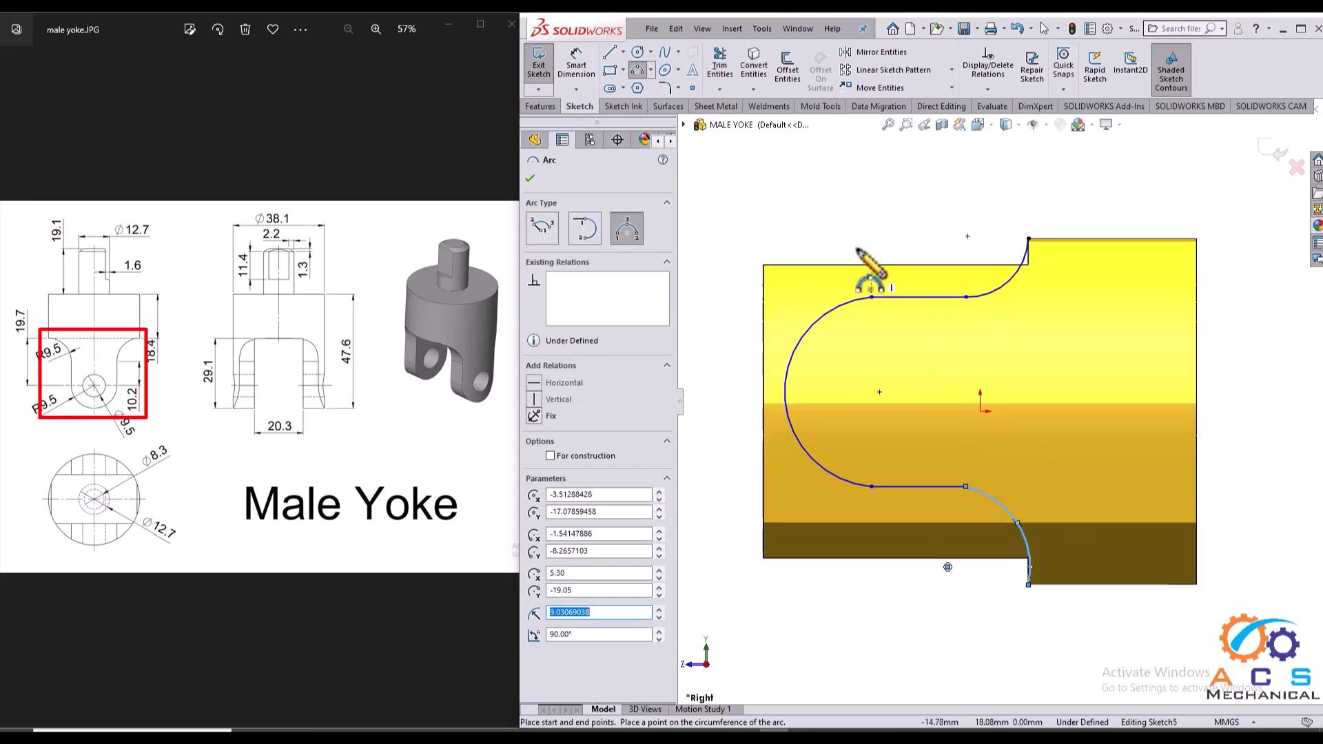
- Dimension the upper shoulder arc with a radius of 9.5 mm
{"action": "left_click", "coordinate": [575, 67]}
{"action": "left_click", "coordinate": [1008, 279]}
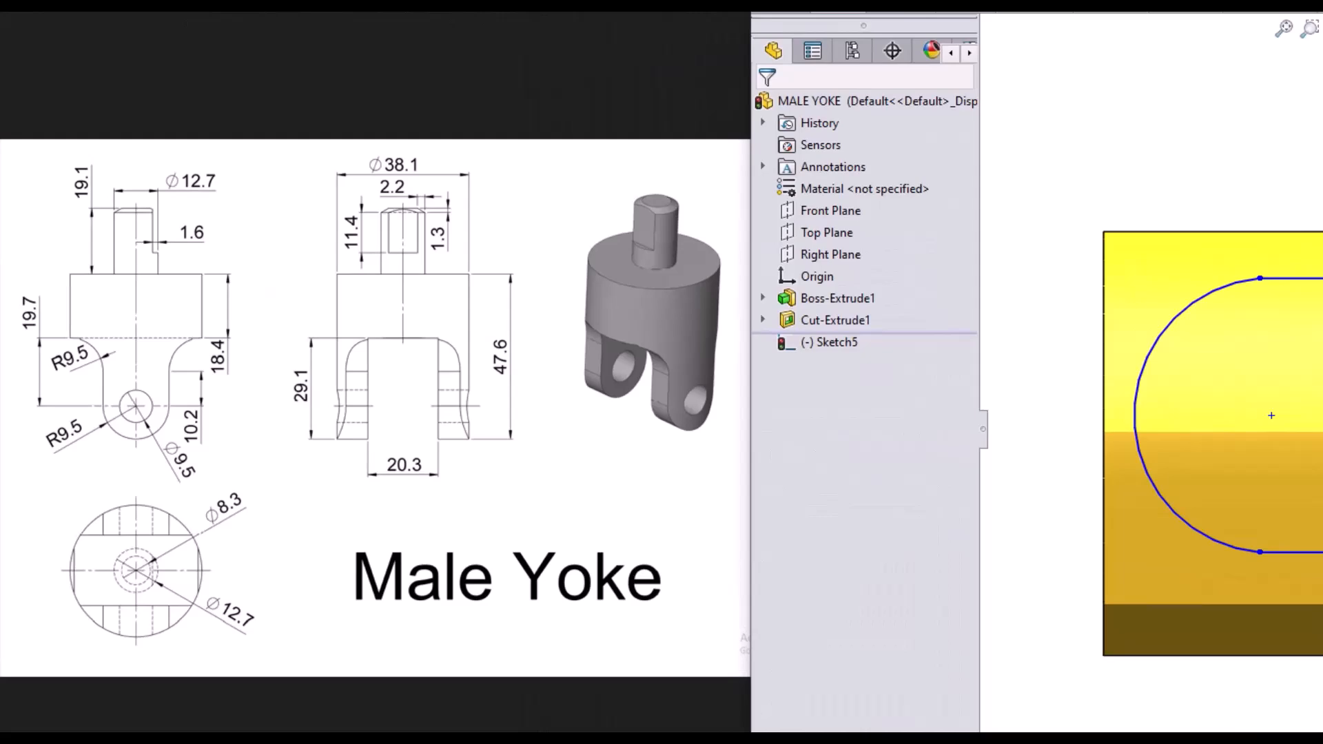
{"action": "left_click", "coordinate": [946, 217]}
{"action": "type", "text": "9.5"}
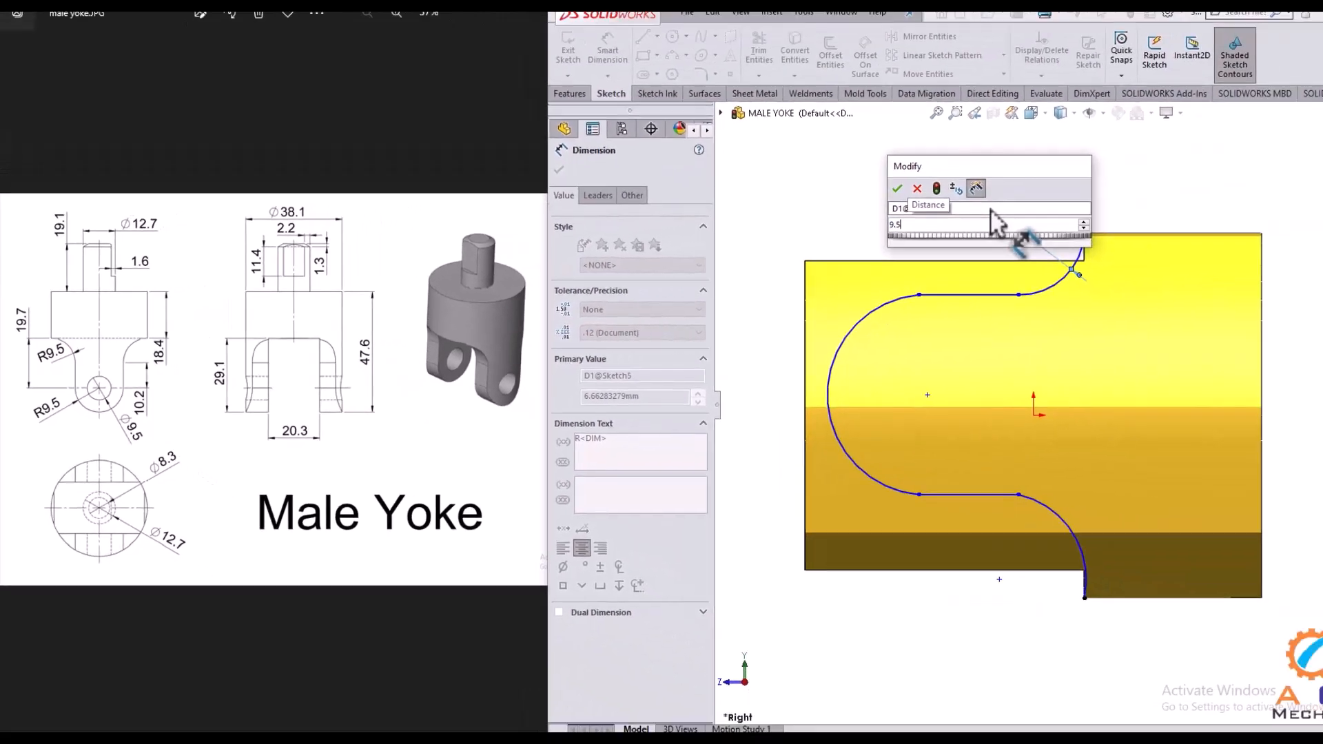
{"action": "key", "text": "Return"}
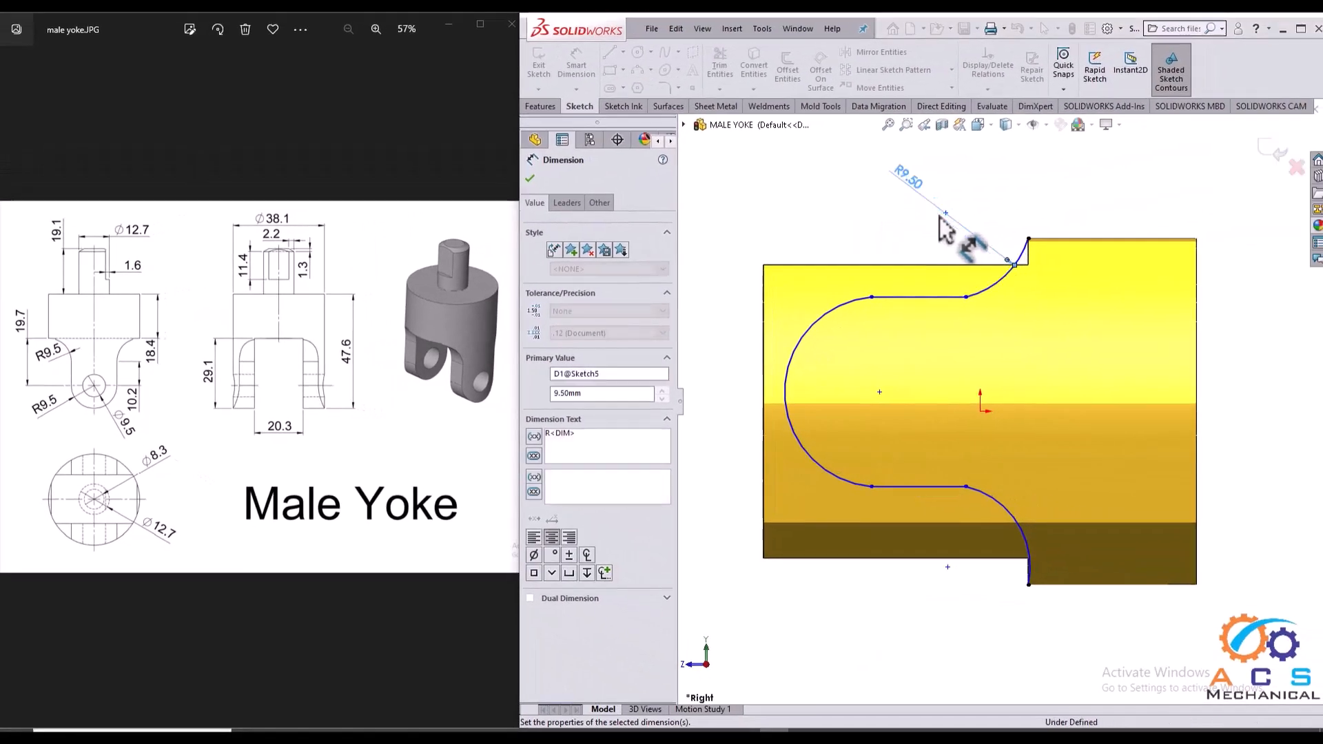
- Dimension the upper horizontal line with a length of 10.2 mm
{"action": "left_click", "coordinate": [922, 297]}
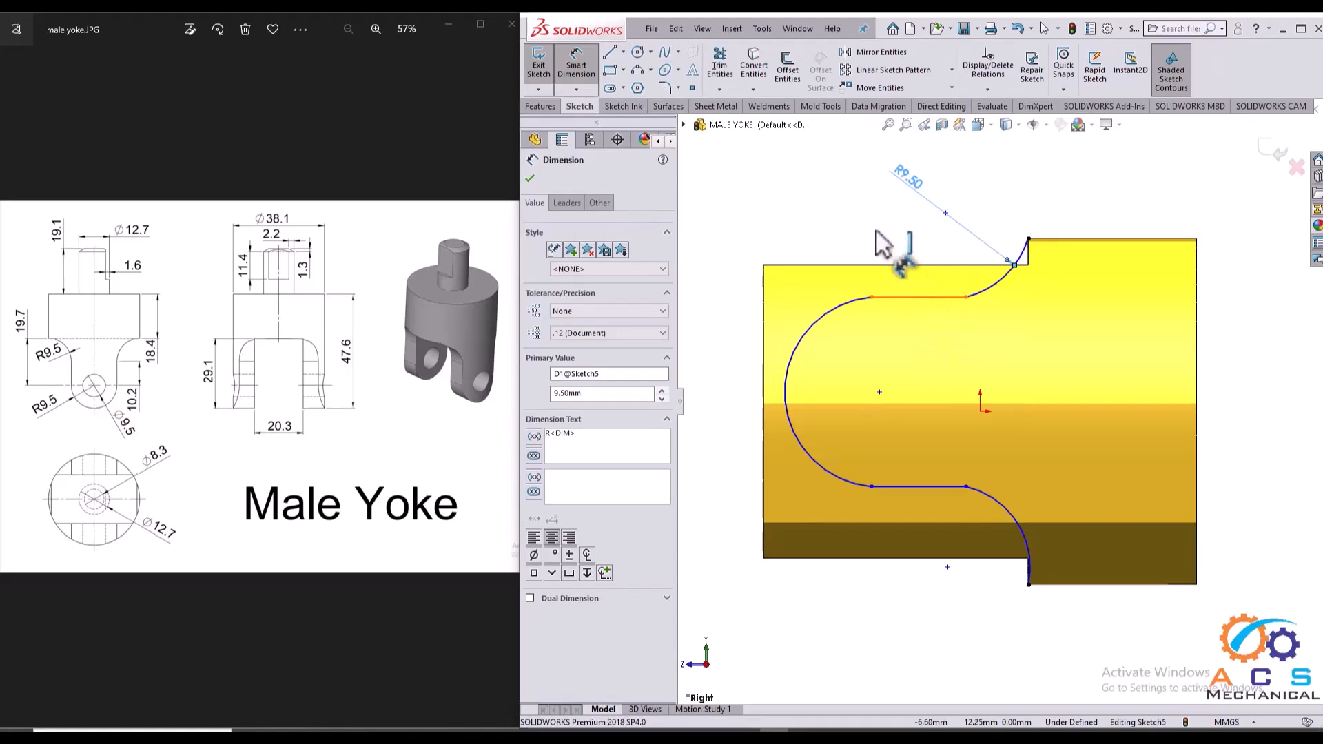
{"action": "left_click", "coordinate": [856, 238]}
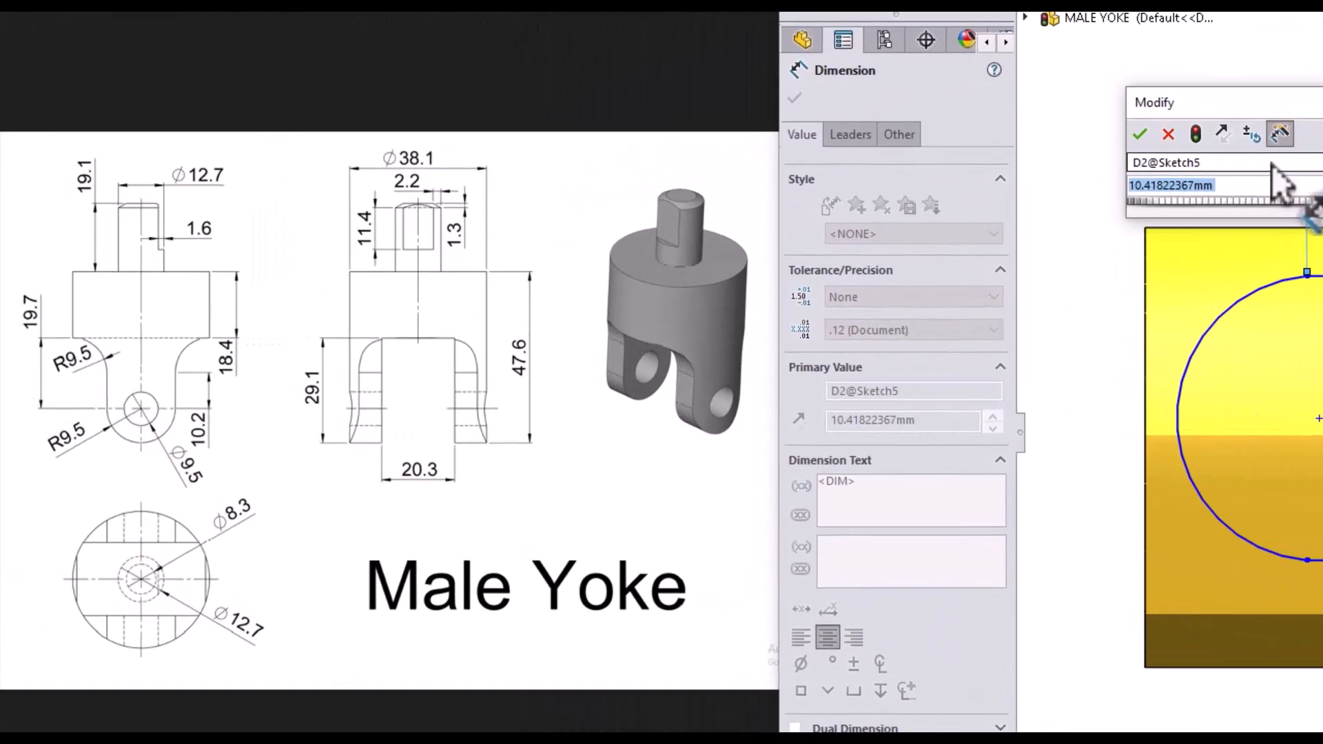
{"action": "type", "text": "10.2"}
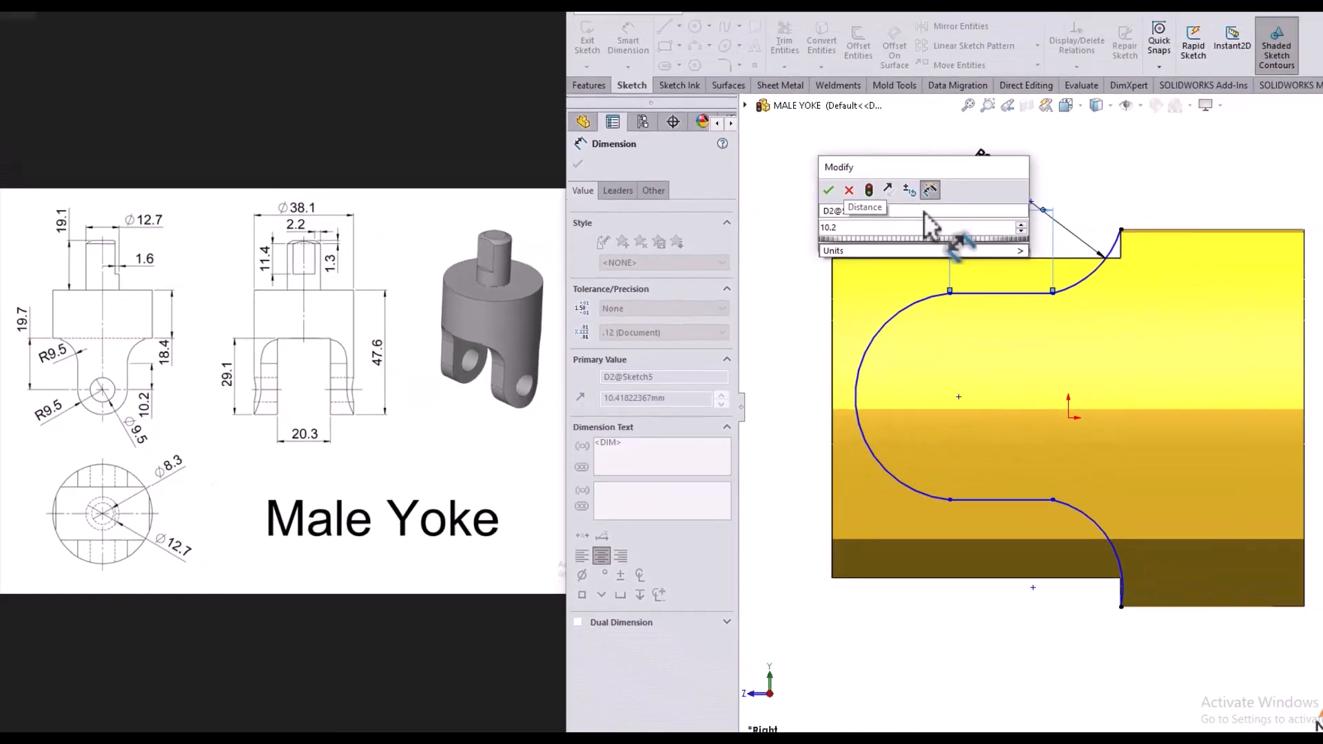
{"action": "key", "text": "Return"}
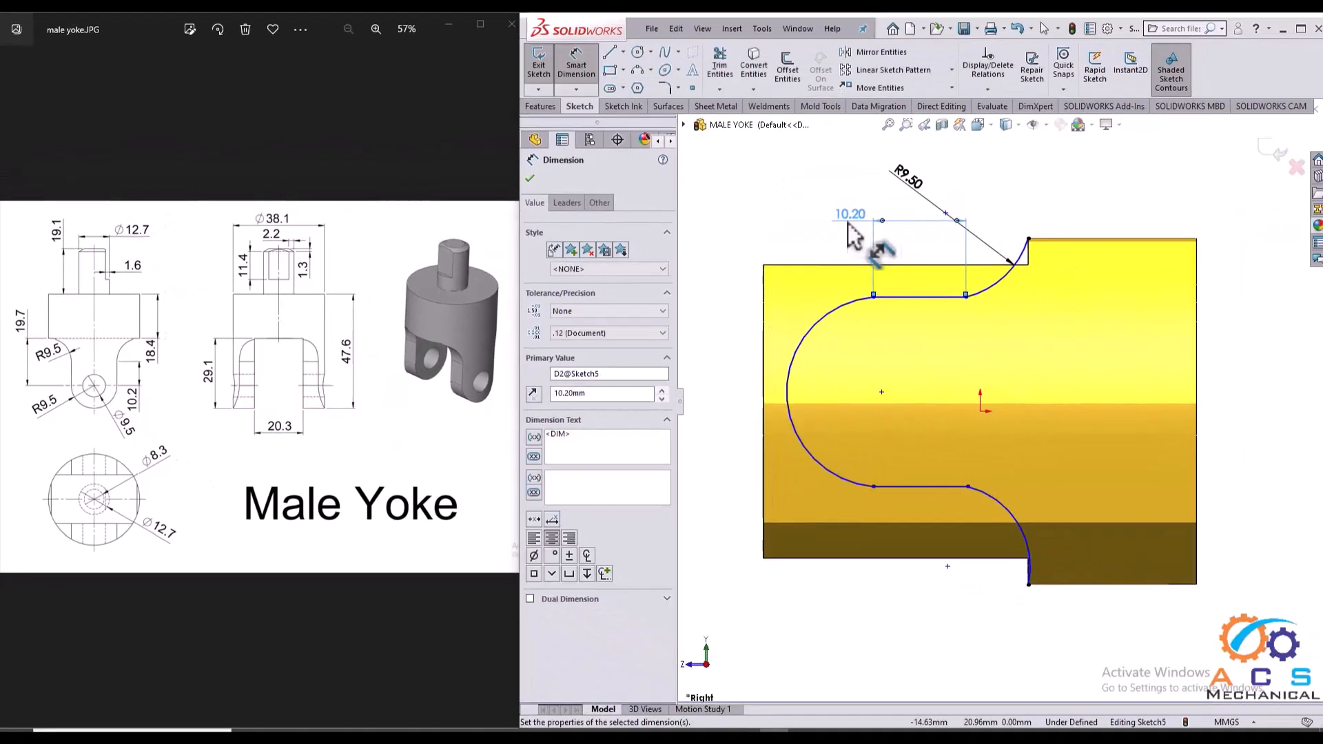
- Dimension the large rounded end arc with a radius of 9.5 mm and end dimensioning
{"action": "left_click", "coordinate": [810, 324]}
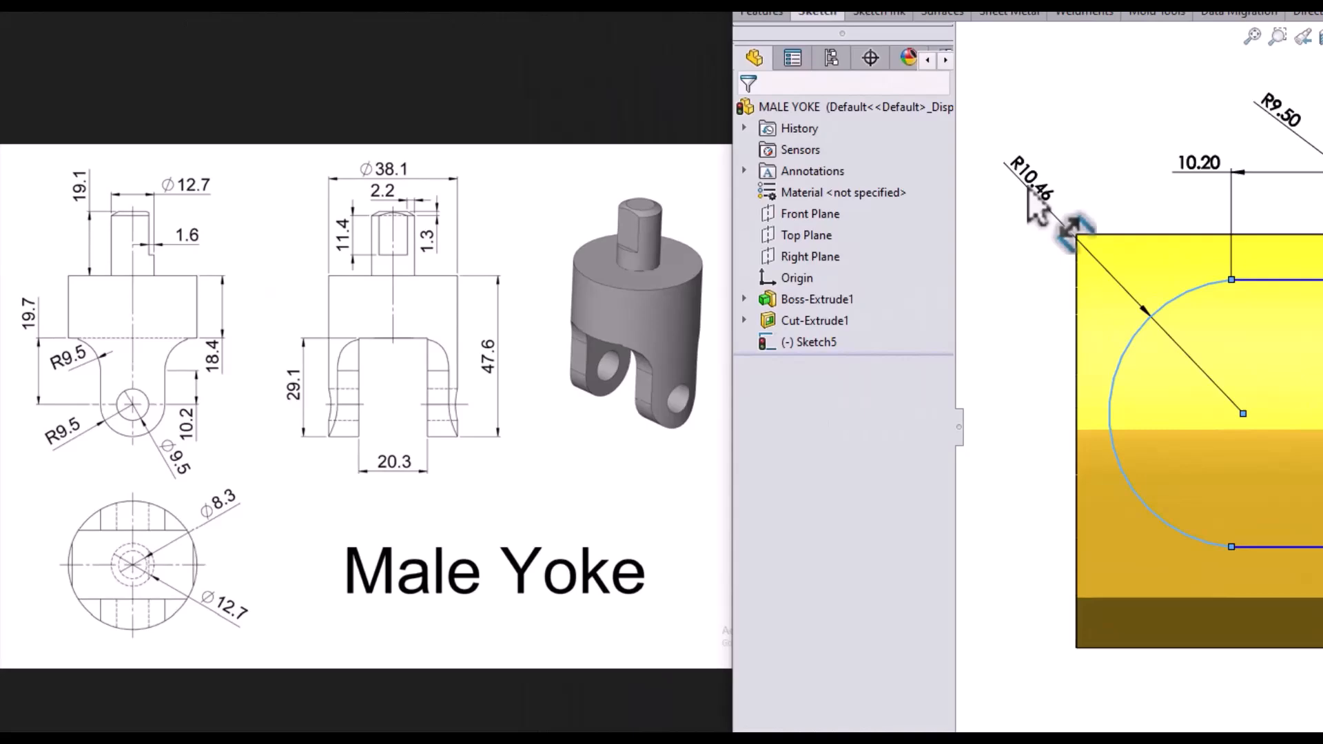
{"action": "left_click", "coordinate": [1028, 193]}
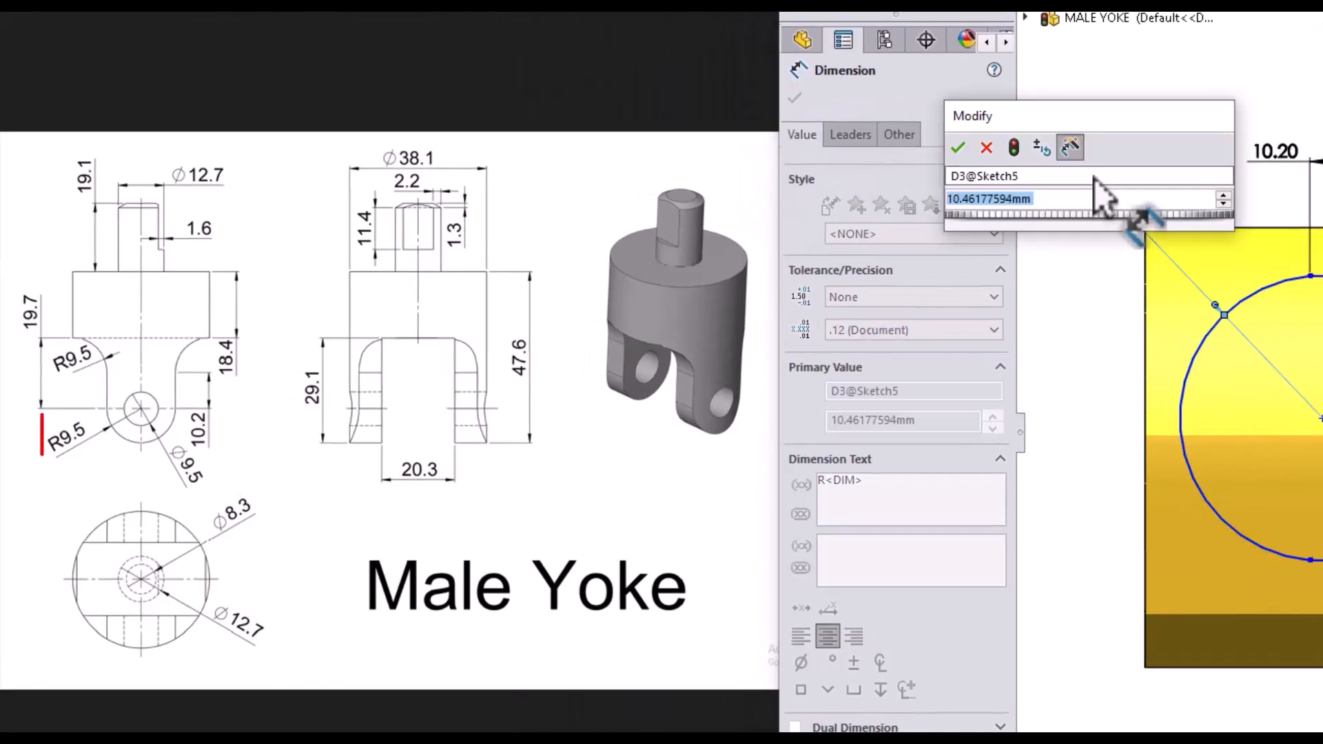
{"action": "type", "text": "9.5"}
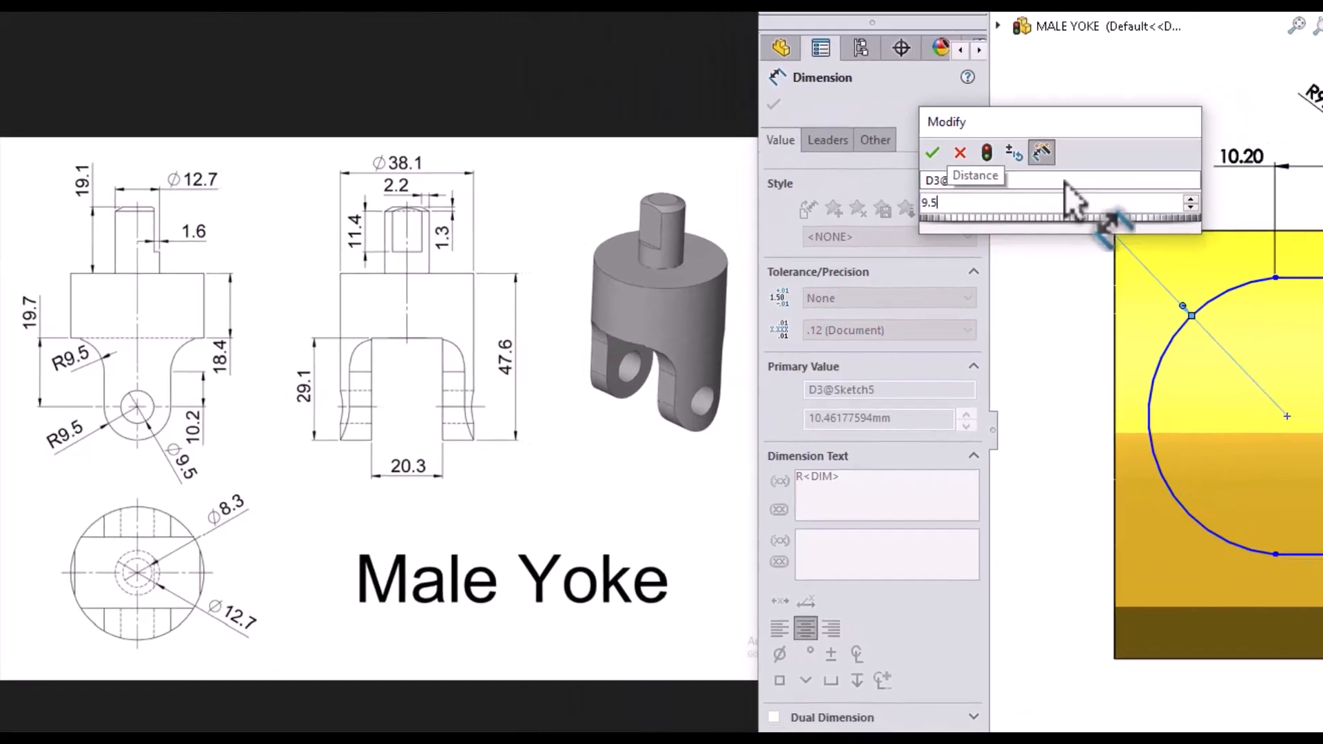
{"action": "key", "text": "Return"}
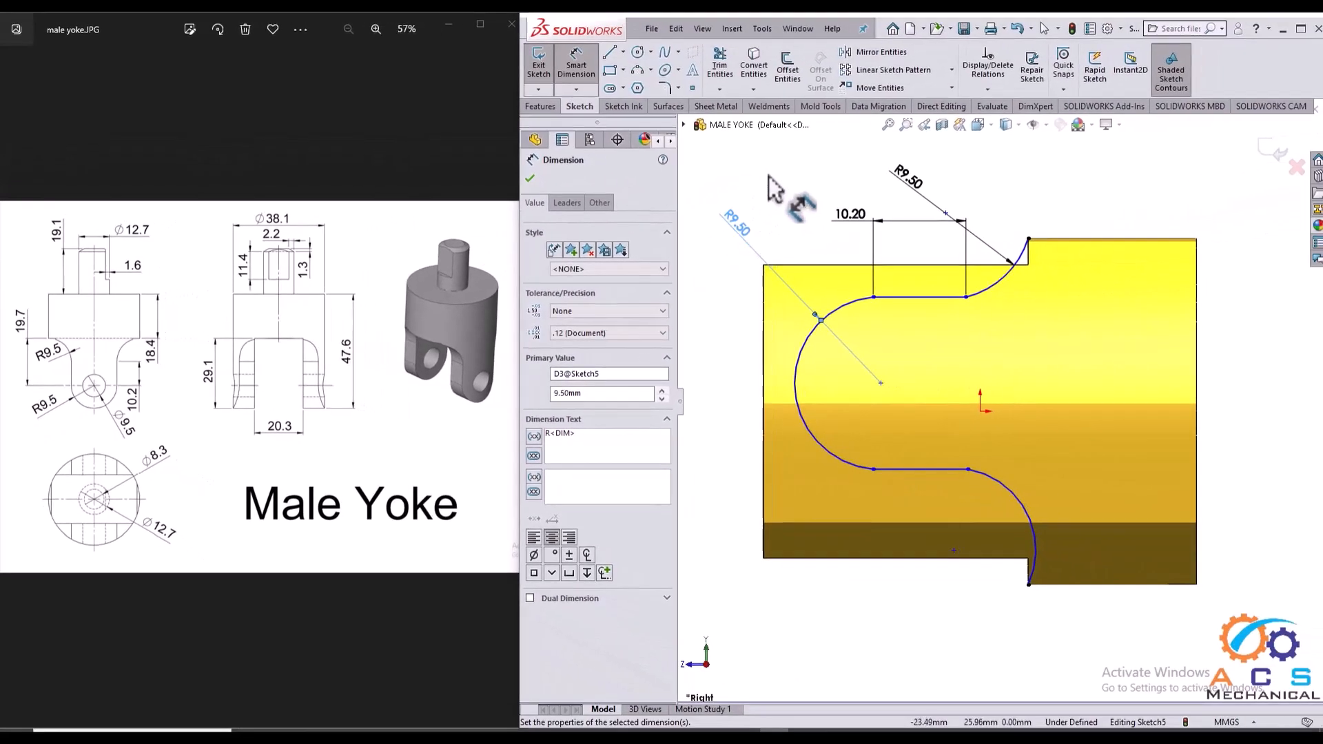
{"action": "right_click", "coordinate": [771, 175]}
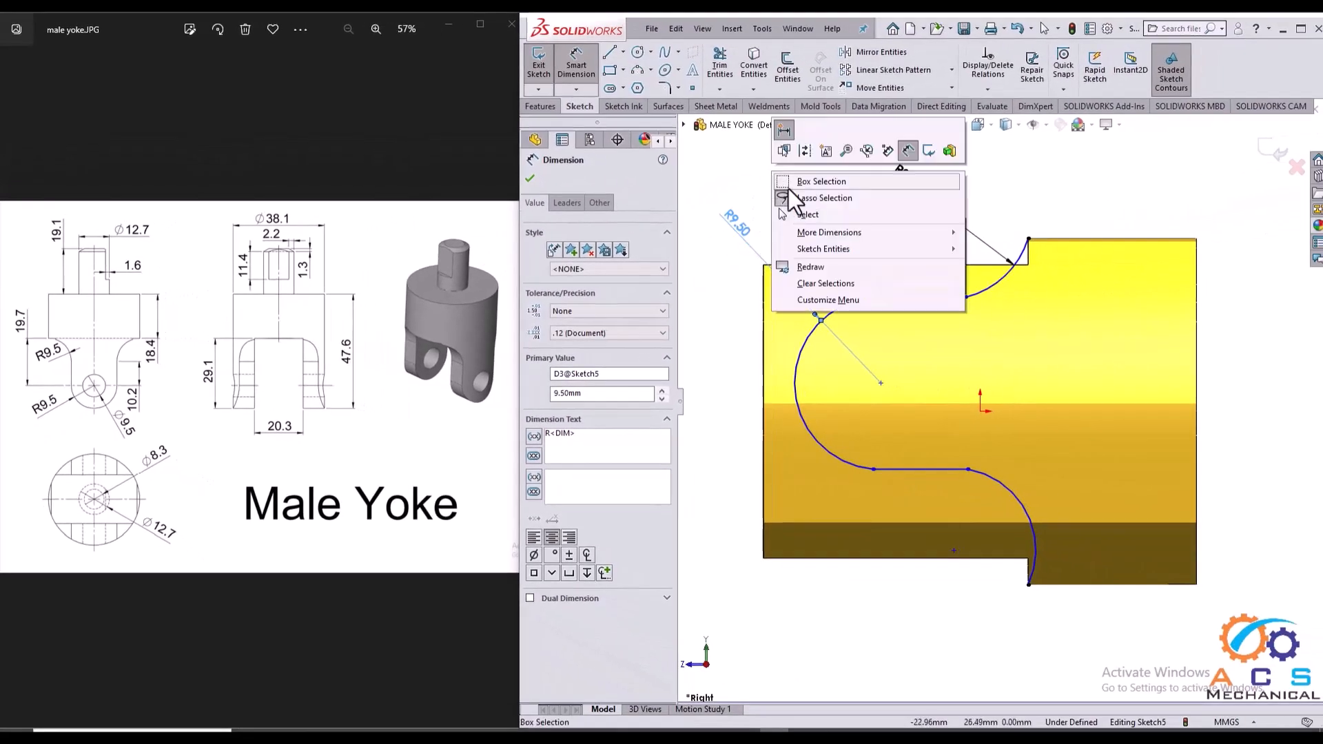
{"action": "left_click", "coordinate": [820, 215]}
- Add equal relations between the upper and lower shoulder arcs and between the two horizontal lines
{"action": "left_click", "coordinate": [998, 302]}
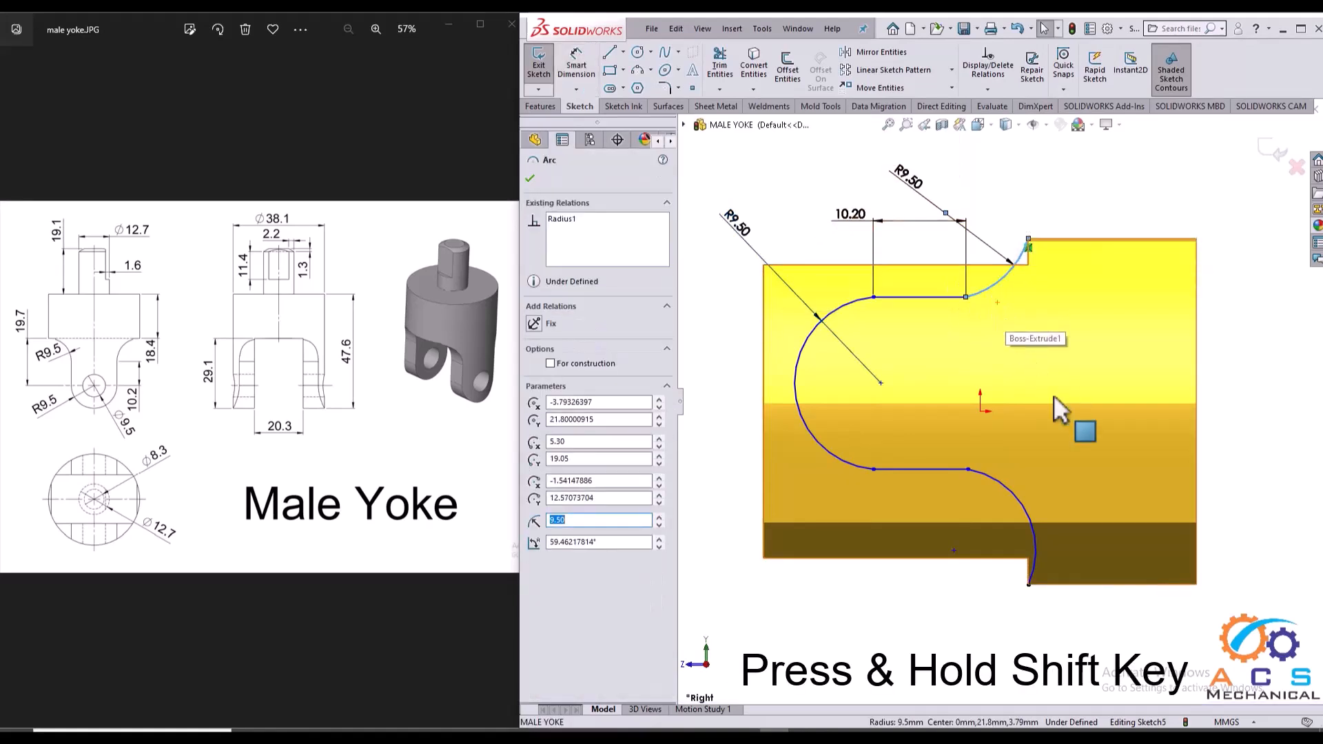
{"action": "left_click", "coordinate": [1013, 500], "text": "shift"}
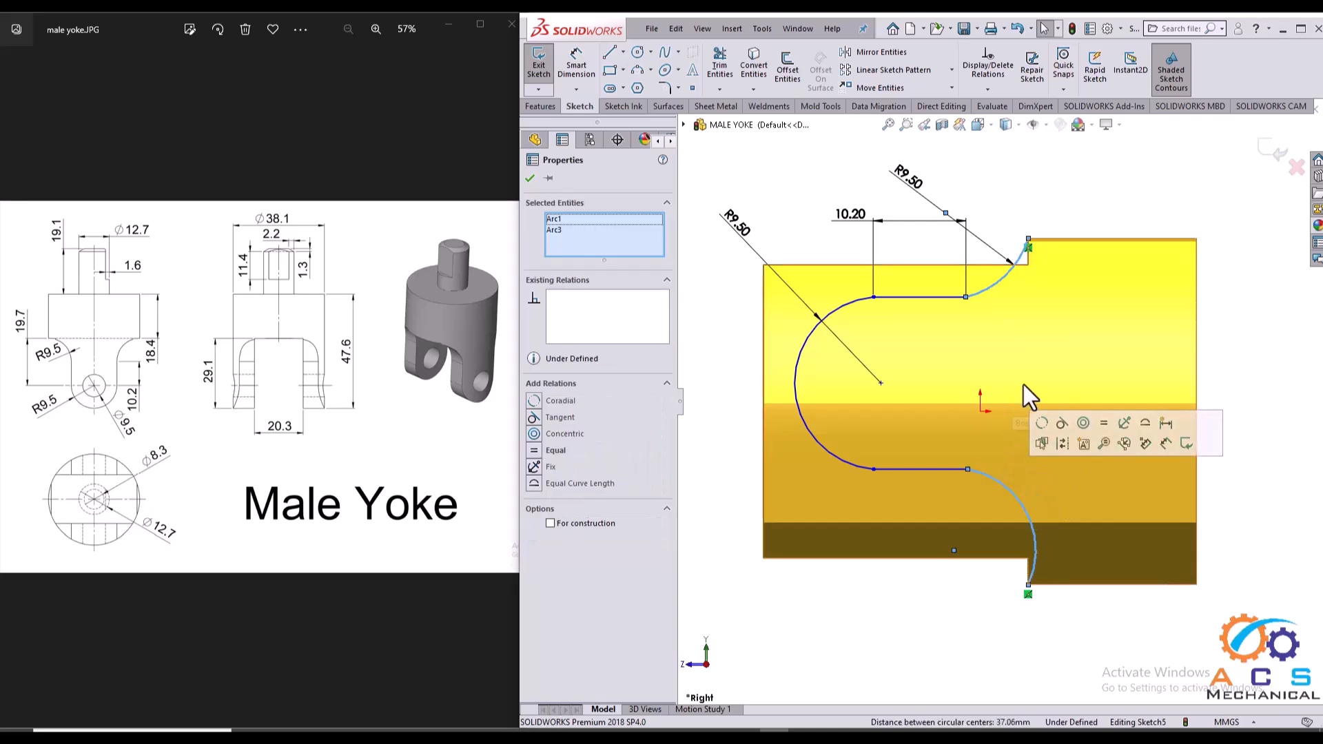
{"action": "left_click", "coordinate": [1108, 423]}
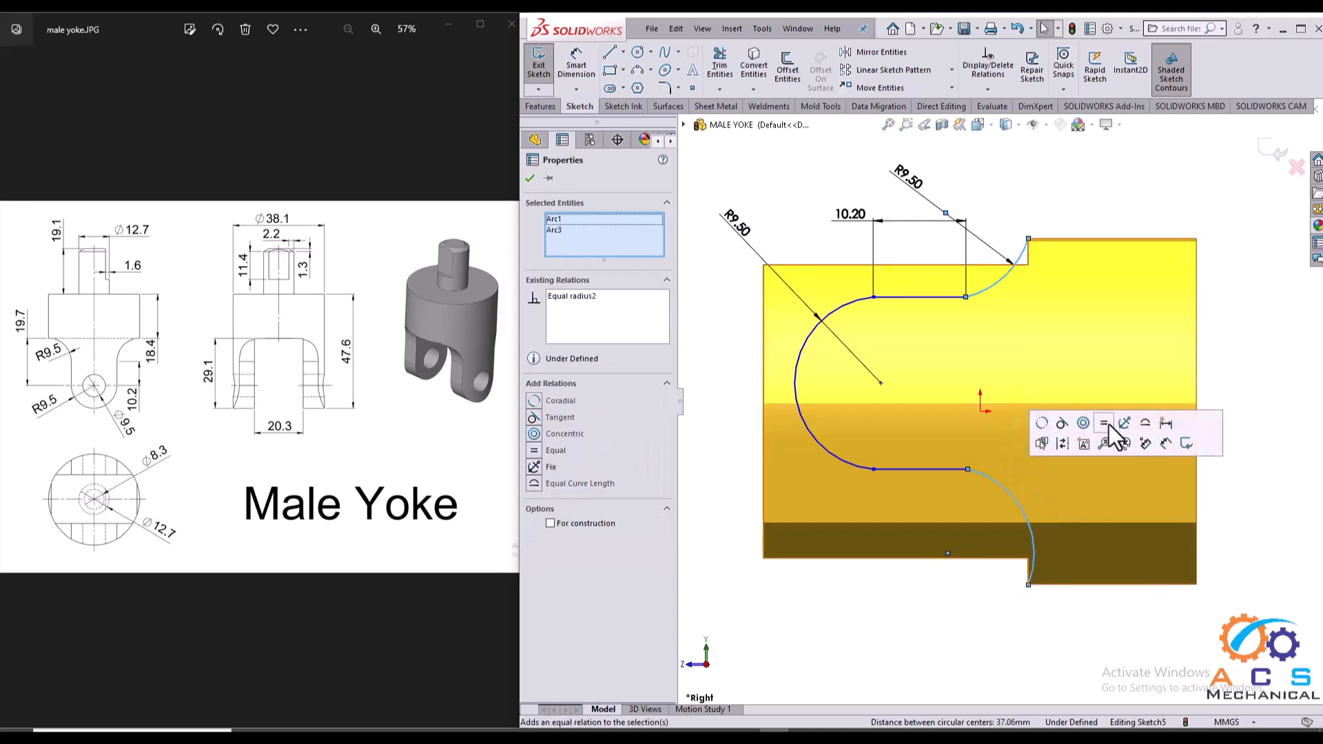
{"action": "left_click", "coordinate": [1242, 386]}
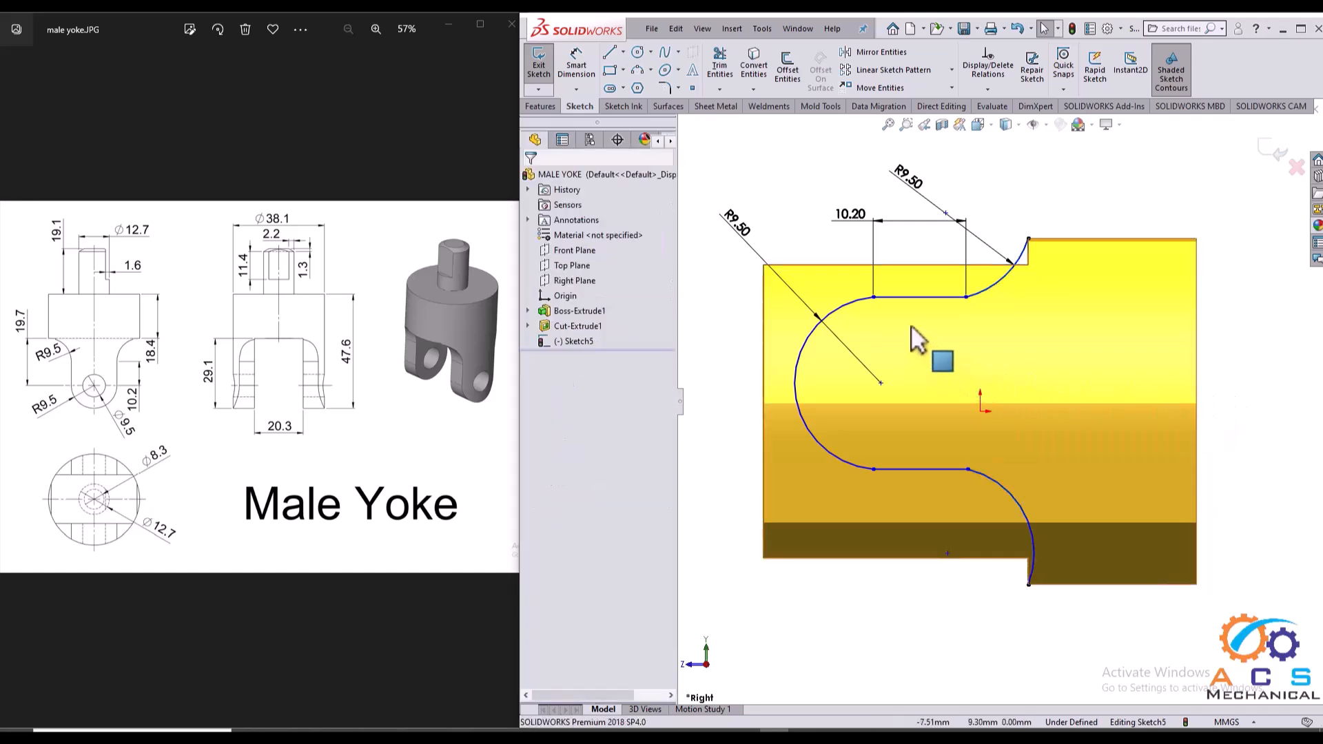
{"action": "left_click", "coordinate": [896, 296]}
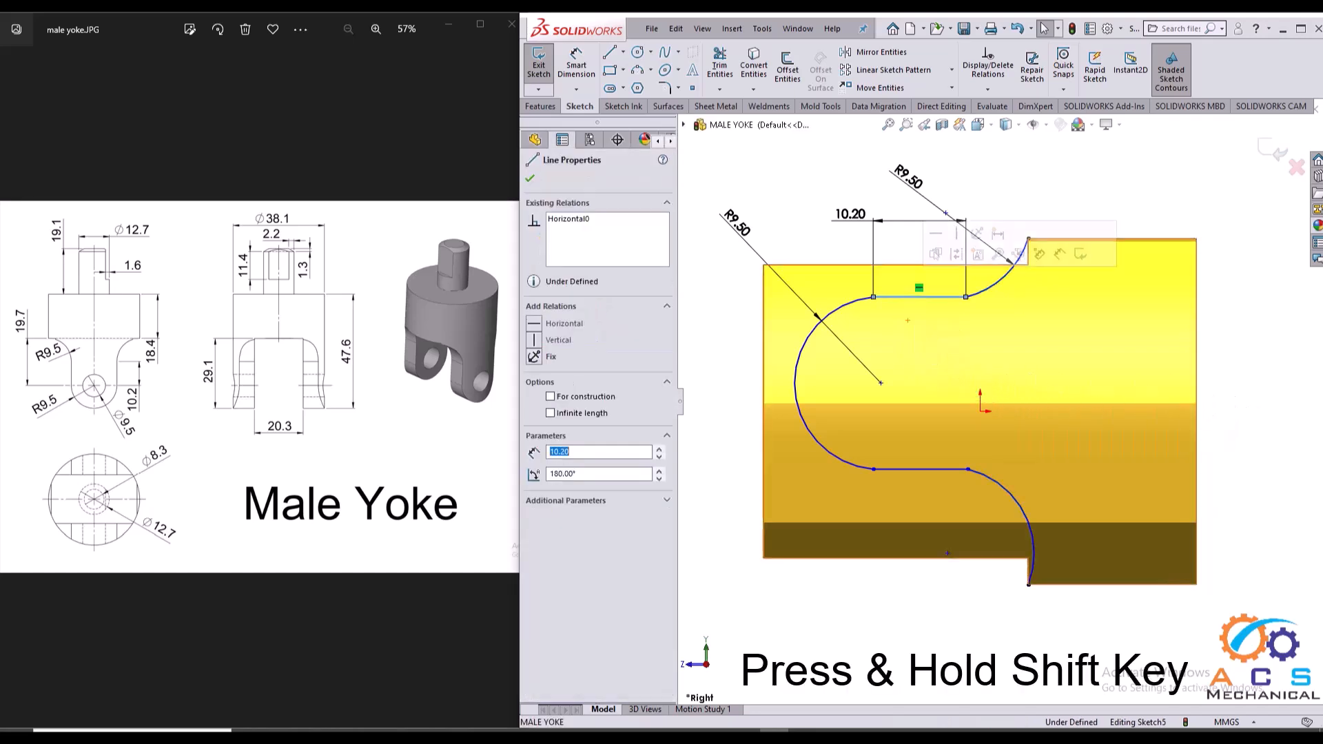
{"action": "left_click", "coordinate": [946, 468], "text": "shift"}
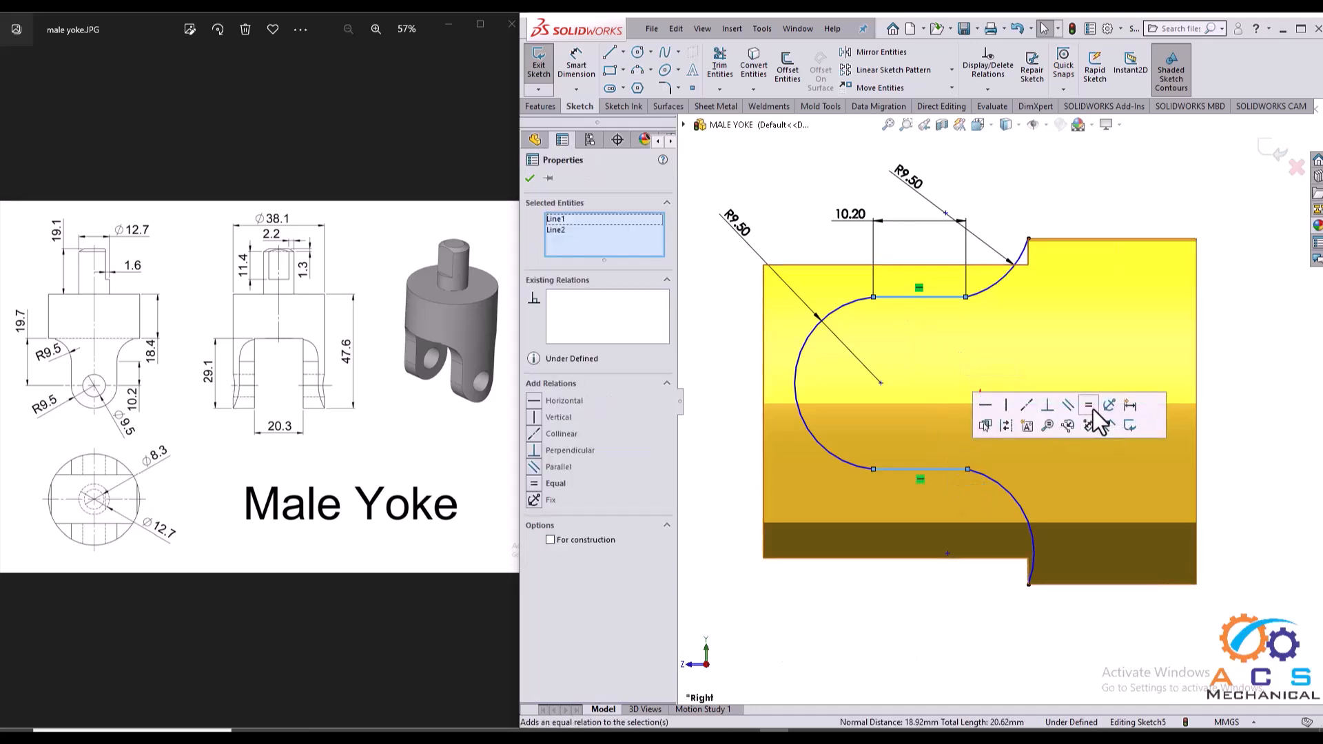
{"action": "left_click", "coordinate": [1093, 410]}
{"action": "left_click", "coordinate": [1241, 351]}
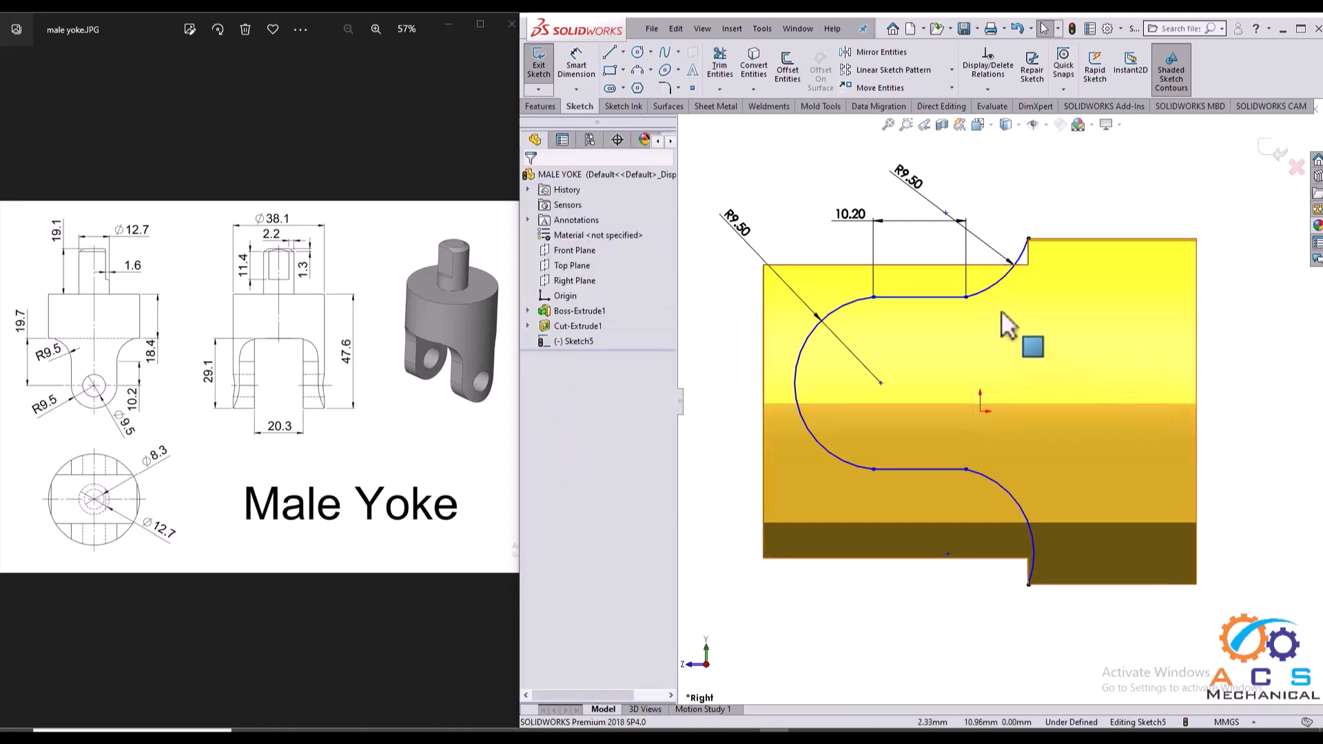
- Make the upper horizontal line tangent to both the upper shoulder arc and the large rounded end arc
{"action": "left_click", "coordinate": [990, 295]}
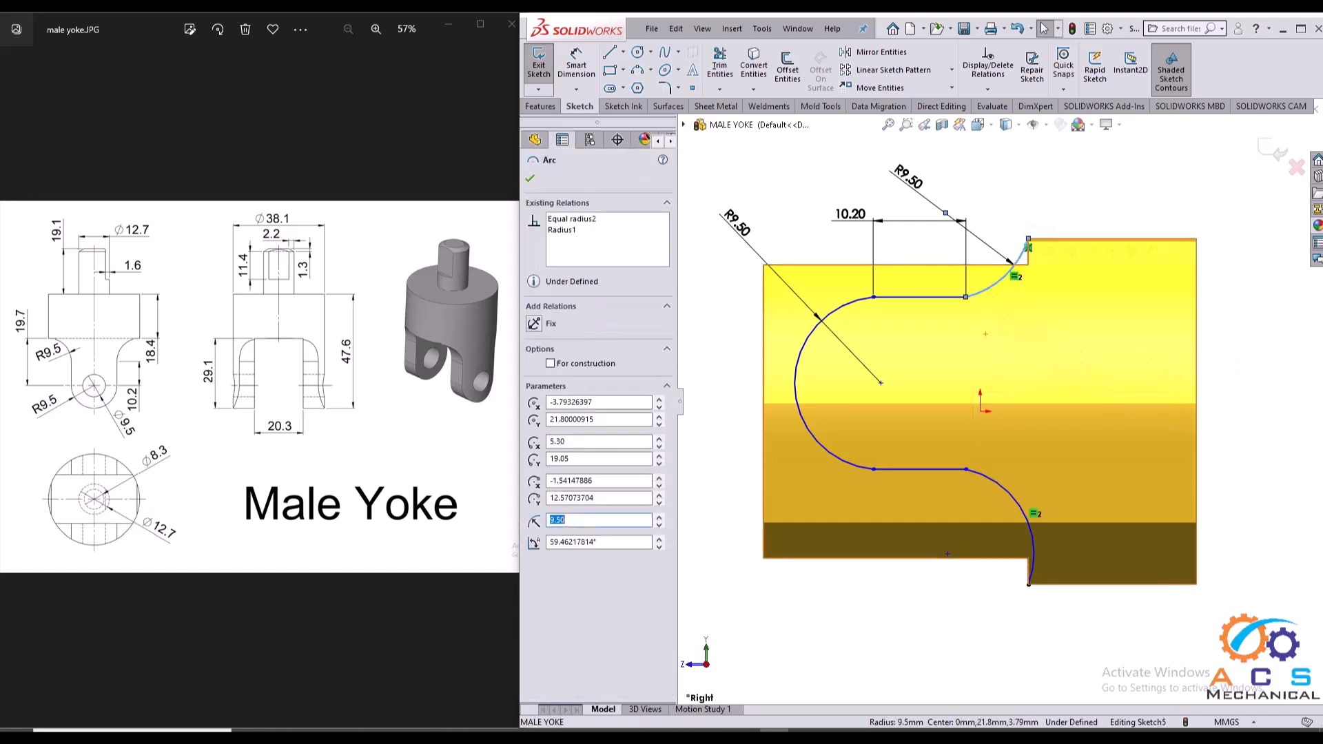
{"action": "left_click", "coordinate": [905, 297], "text": "shift"}
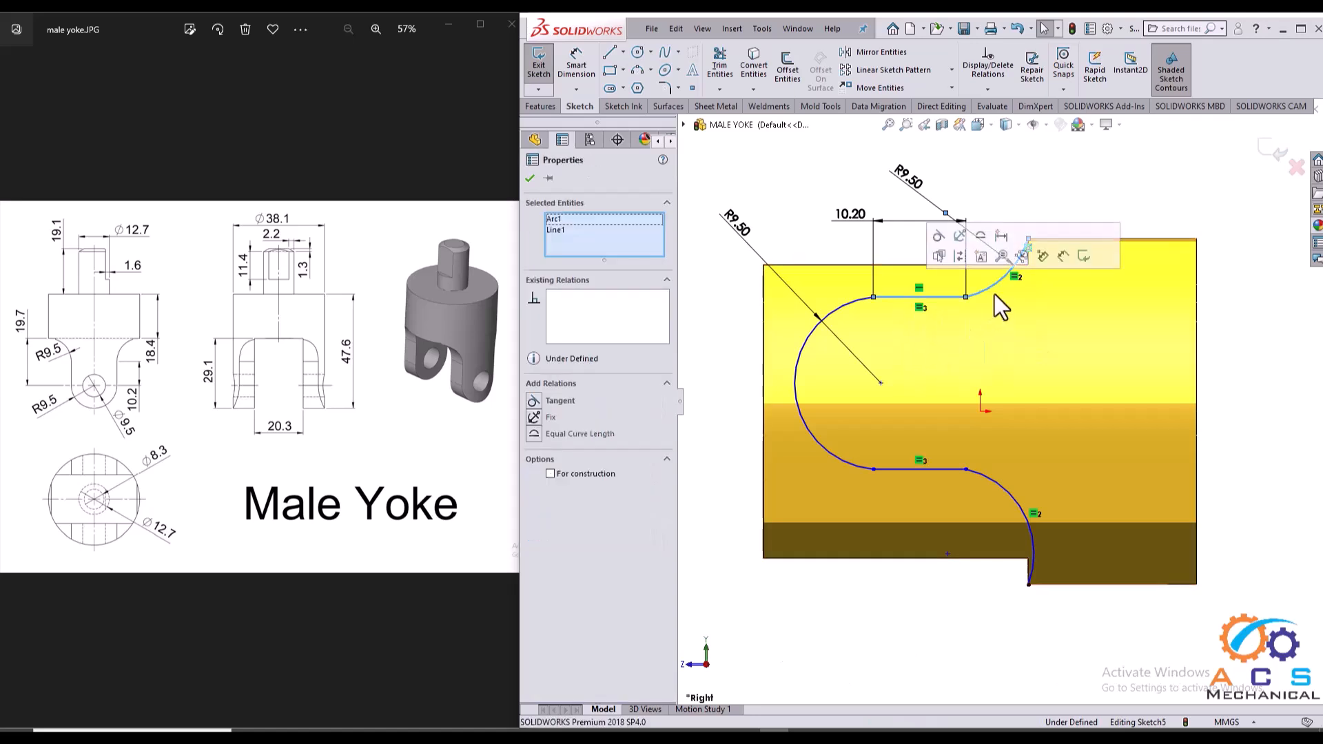
{"action": "left_click", "coordinate": [938, 236]}
{"action": "left_click", "coordinate": [783, 217]}
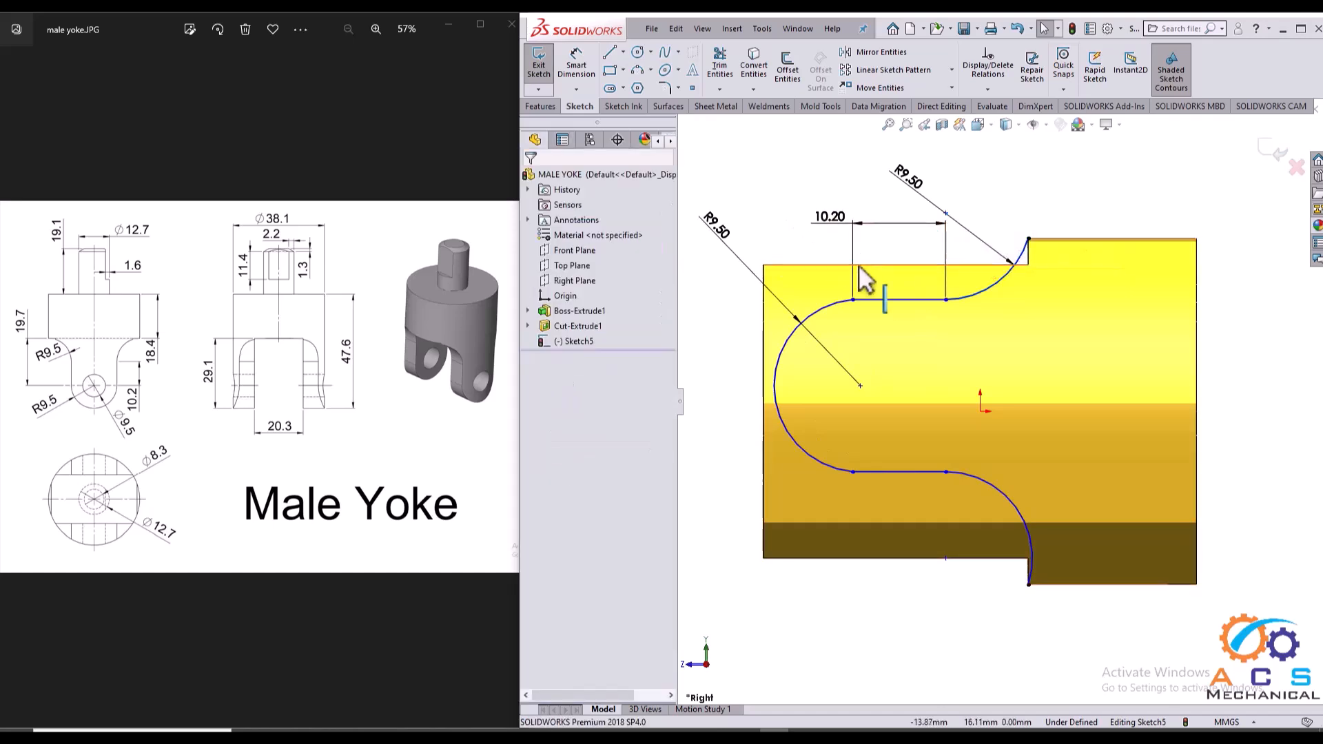
{"action": "left_click", "coordinate": [818, 310]}
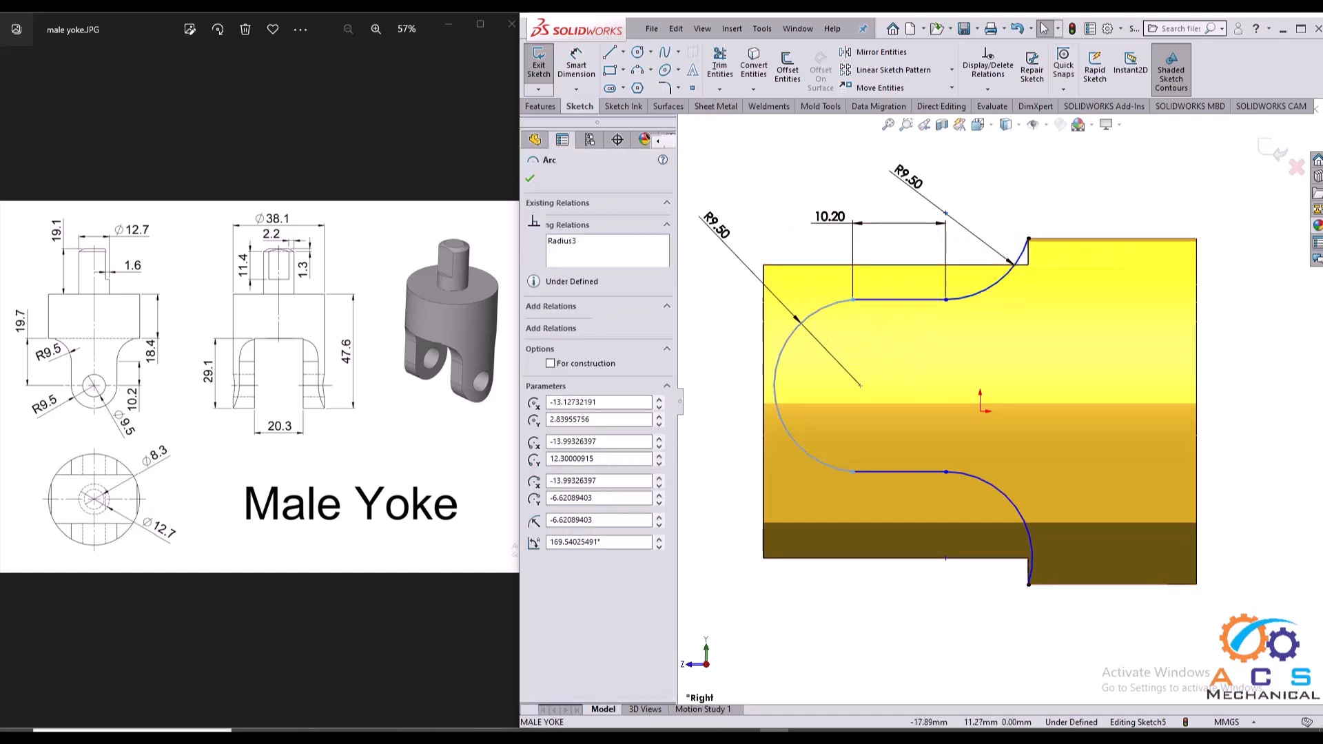
{"action": "left_click", "coordinate": [872, 301], "text": "shift"}
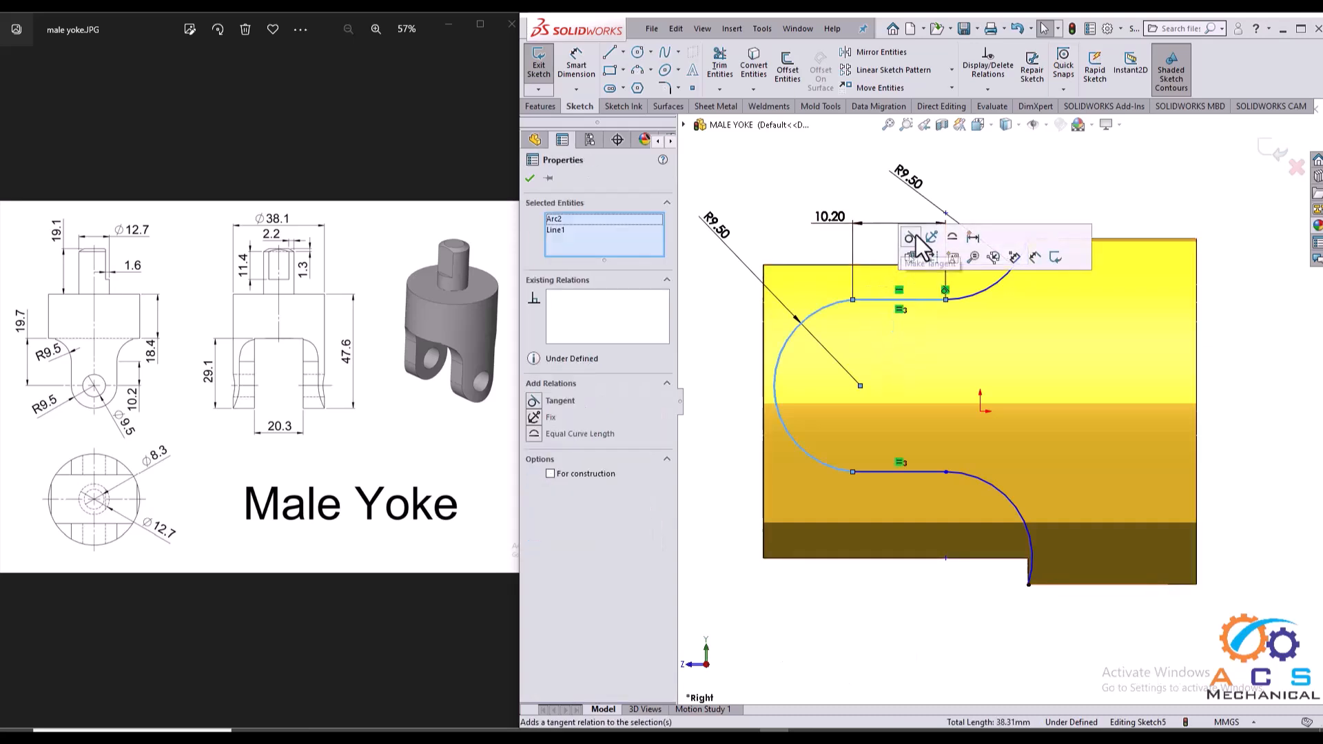
{"action": "left_click", "coordinate": [912, 239]}
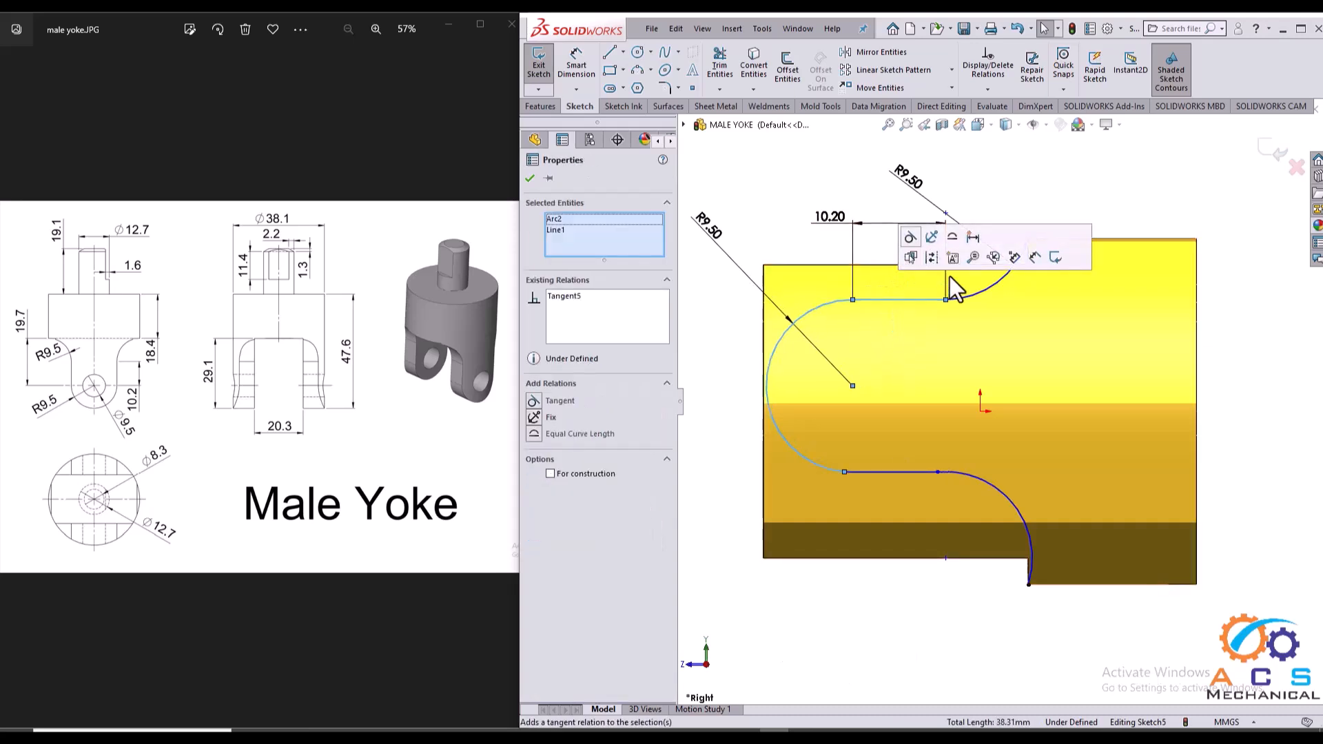
{"action": "left_click", "coordinate": [1250, 382]}
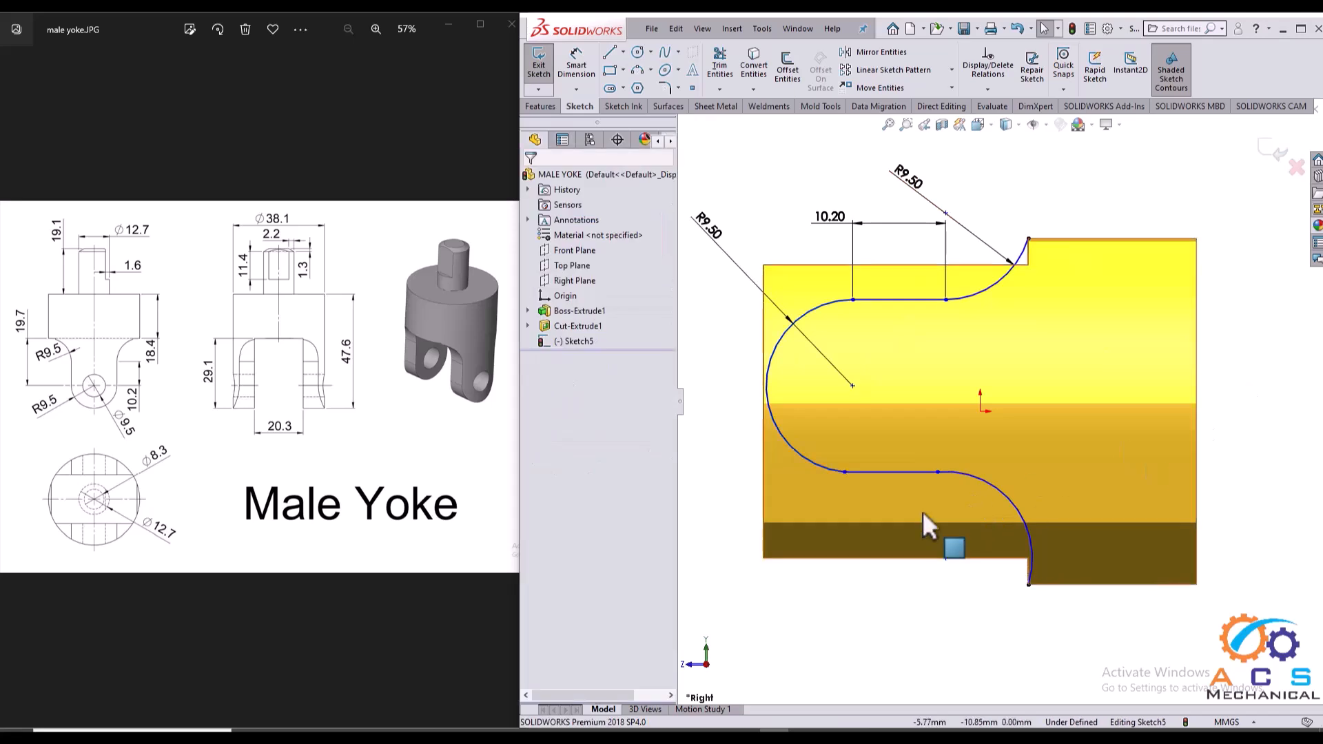
- Make the lower horizontal line tangent to both the large rounded end arc and the lower shoulder arc
{"action": "left_click", "coordinate": [823, 465]}
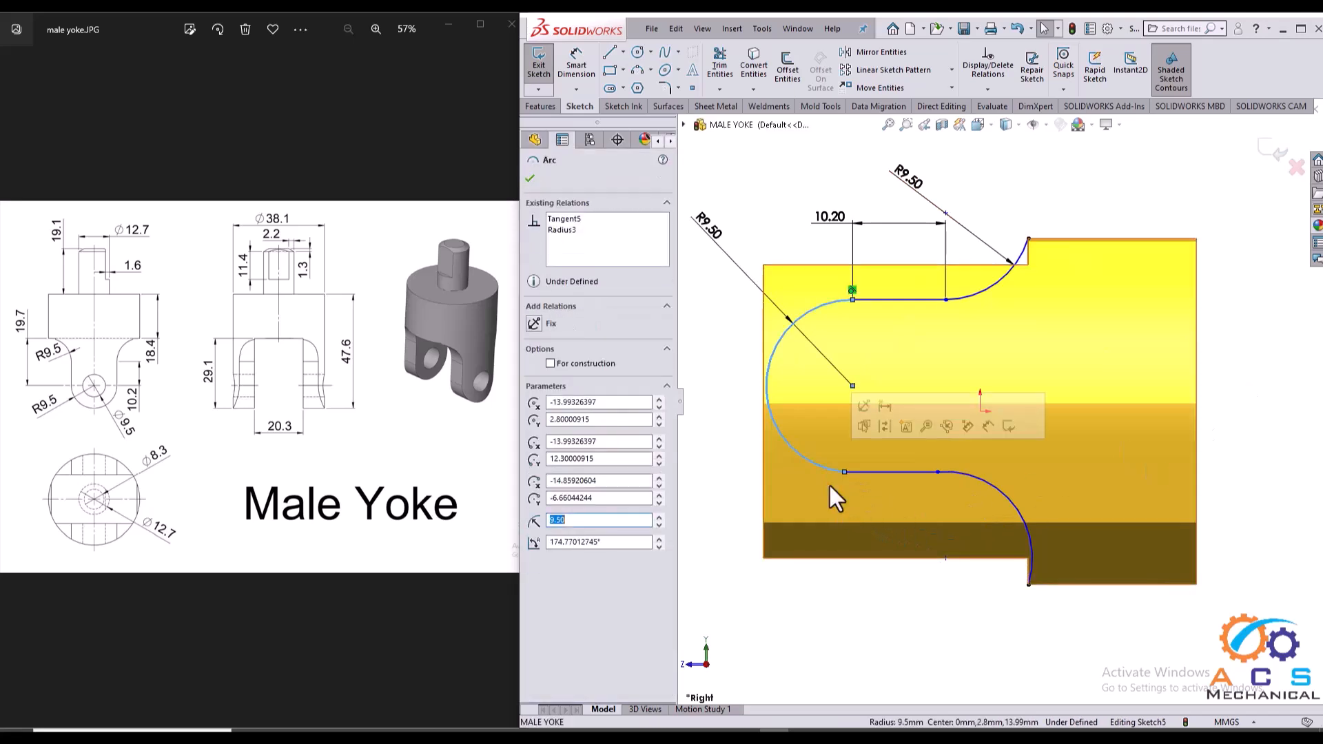
{"action": "left_click", "coordinate": [871, 473], "text": "shift"}
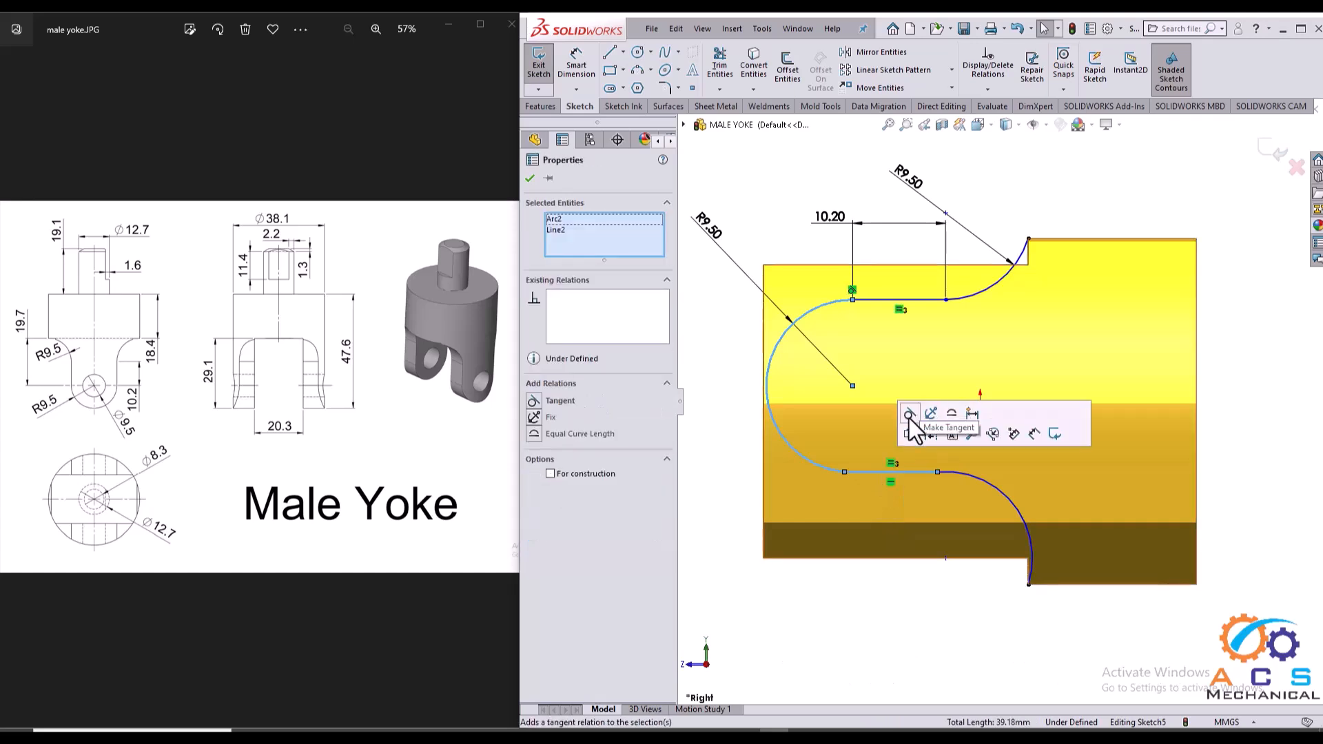
{"action": "left_click", "coordinate": [909, 413]}
{"action": "left_click", "coordinate": [913, 626]}
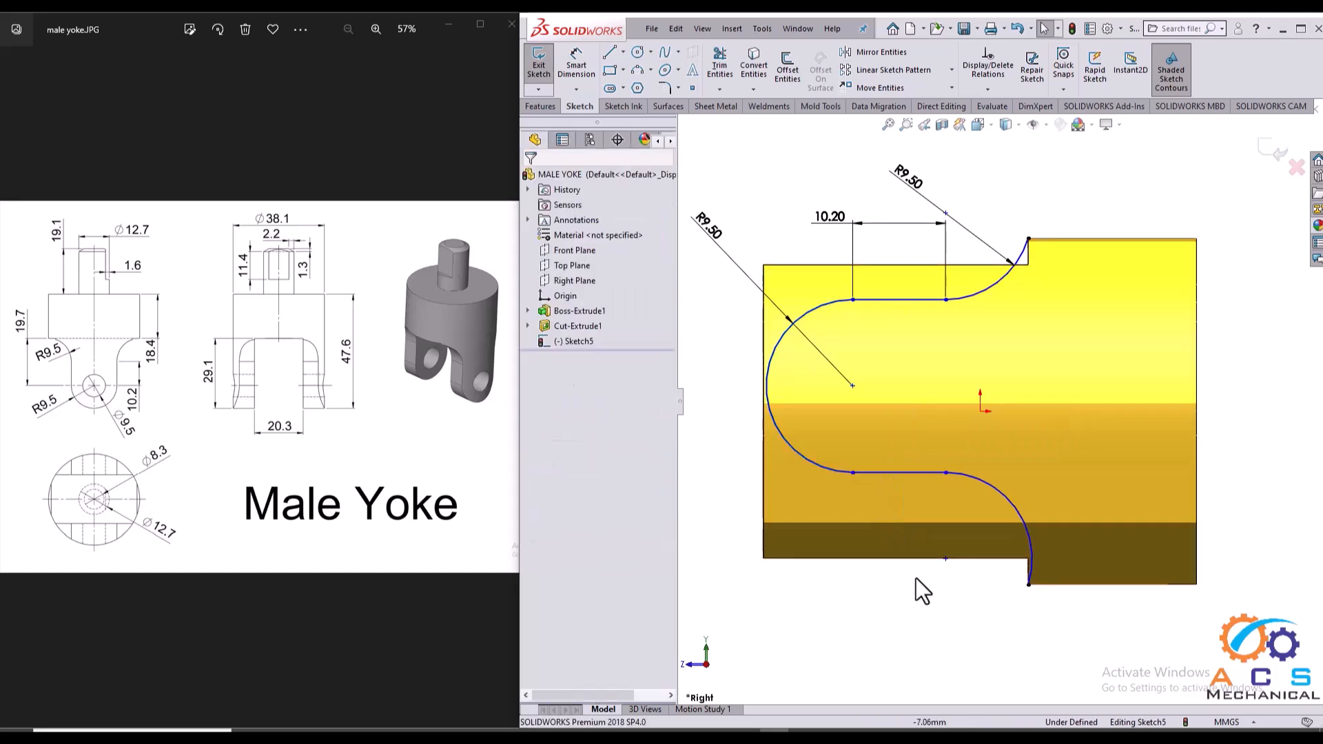
{"action": "left_click", "coordinate": [872, 474]}
{"action": "left_click", "coordinate": [977, 478], "text": "shift"}
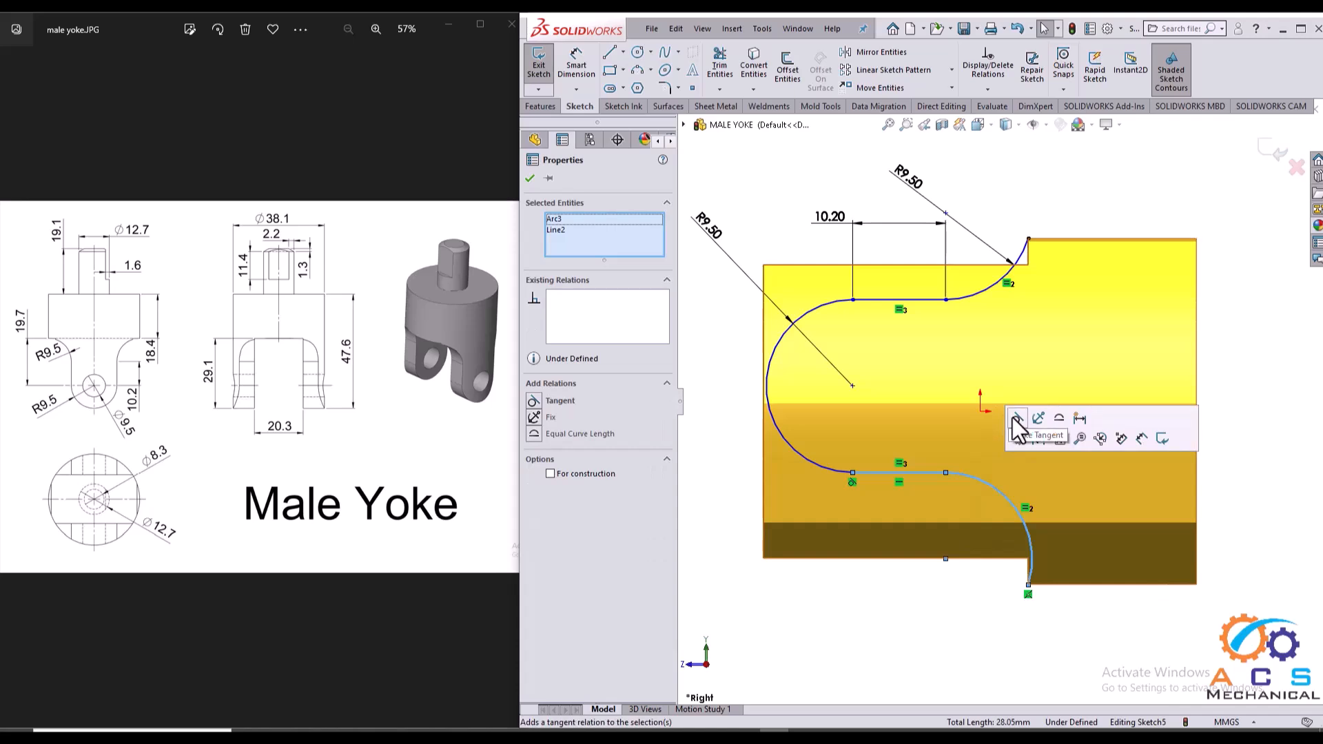
{"action": "left_click", "coordinate": [1017, 421]}
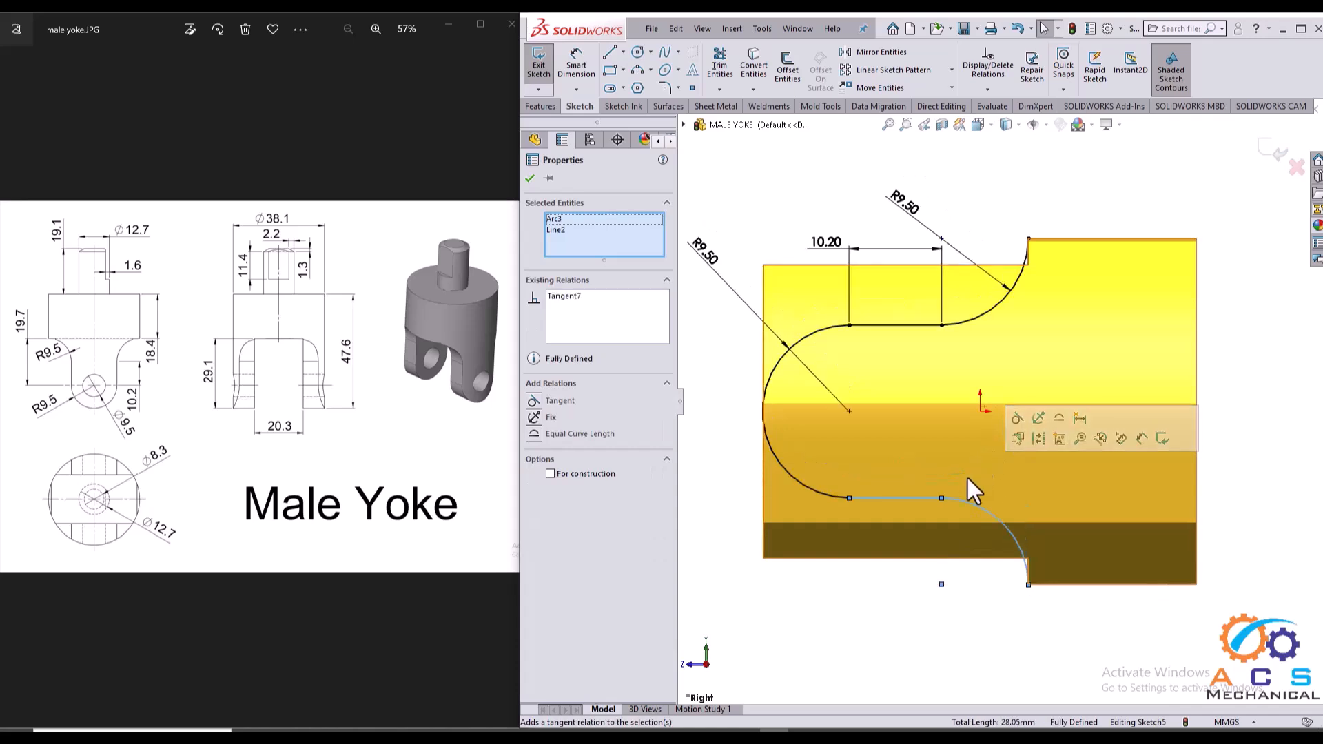
{"action": "left_click", "coordinate": [941, 575]}
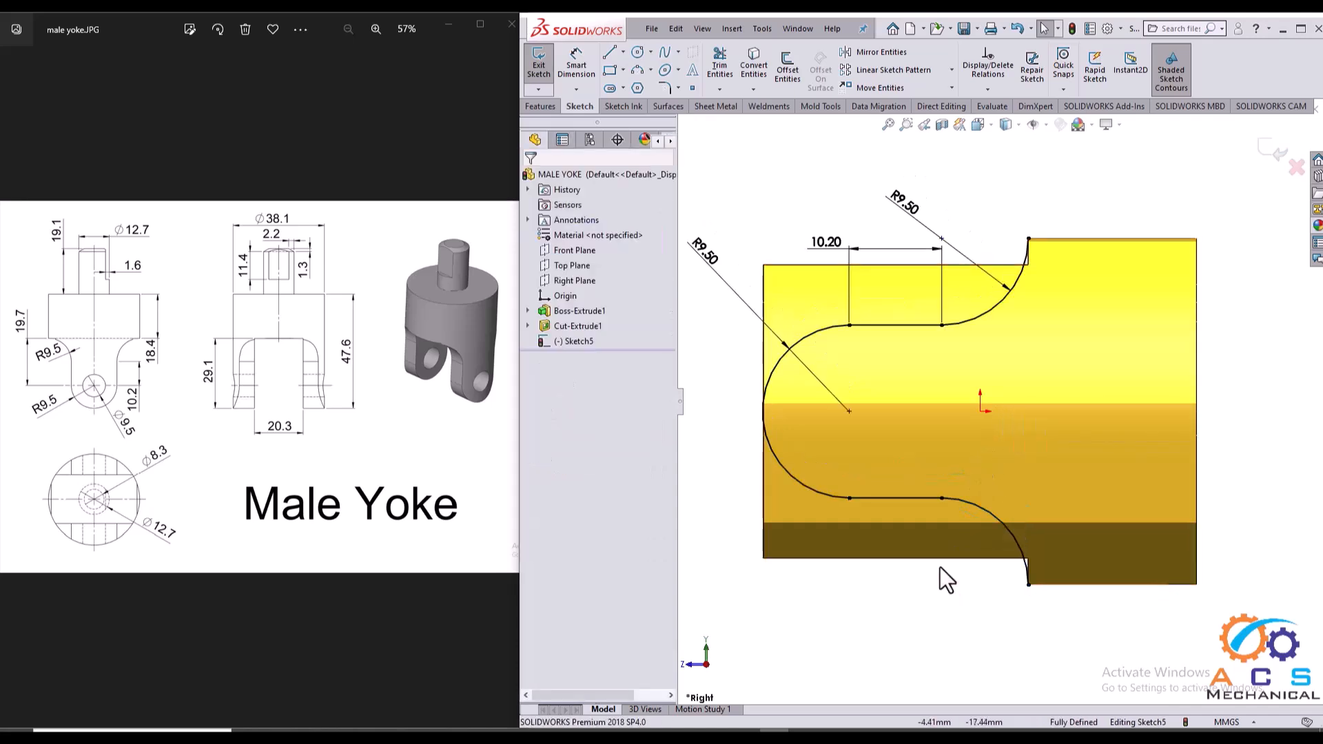
- Sketch the pin-hole circle at the centre of the large rounded end arc and dimension its diameter as 9.5 mm
{"action": "left_click", "coordinate": [638, 53]}
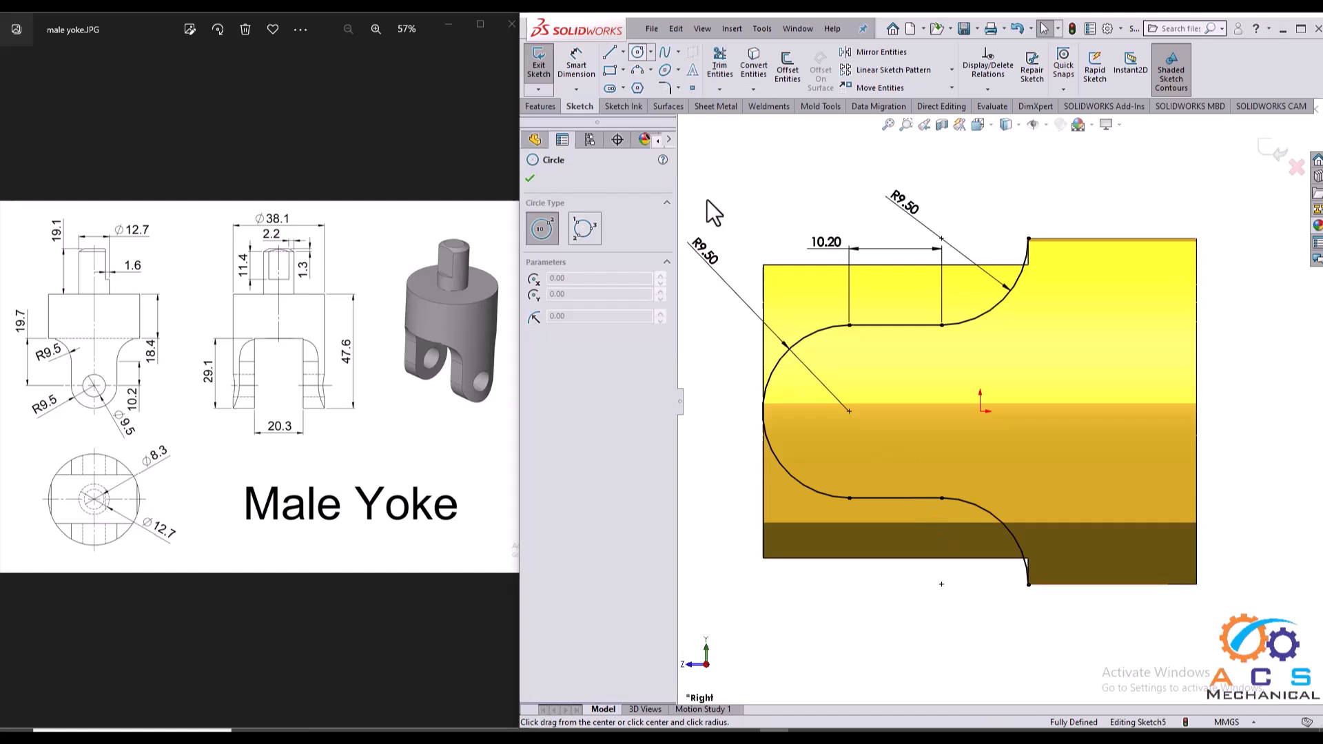
{"action": "left_click", "coordinate": [848, 412]}
{"action": "left_click", "coordinate": [880, 443]}
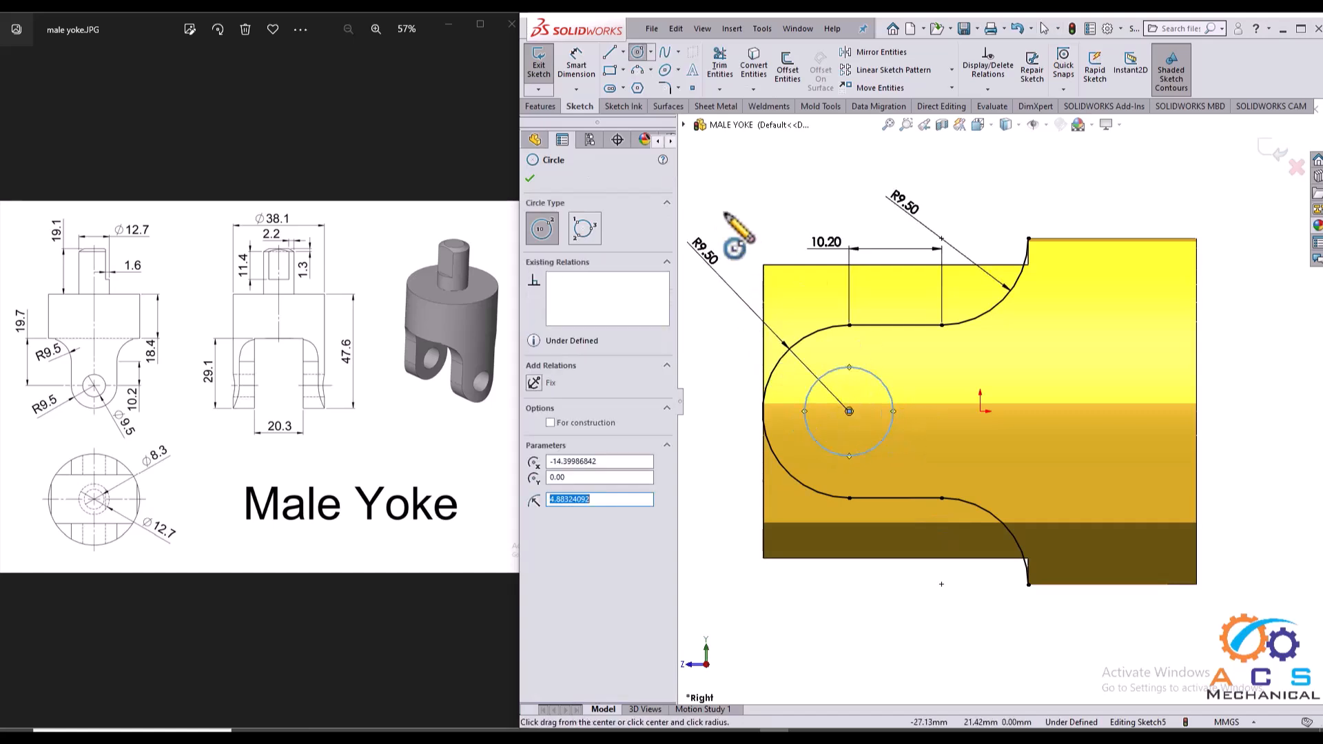
{"action": "left_click", "coordinate": [579, 66]}
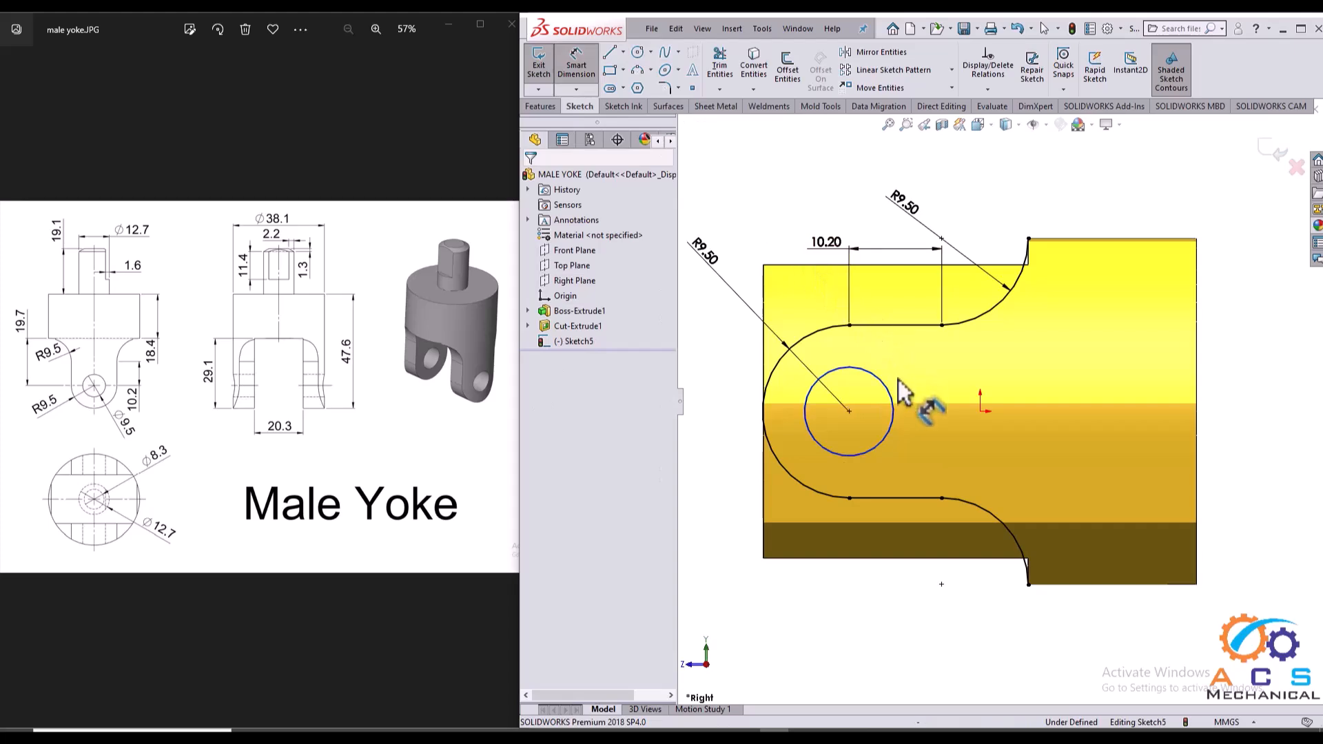
{"action": "left_click", "coordinate": [888, 396]}
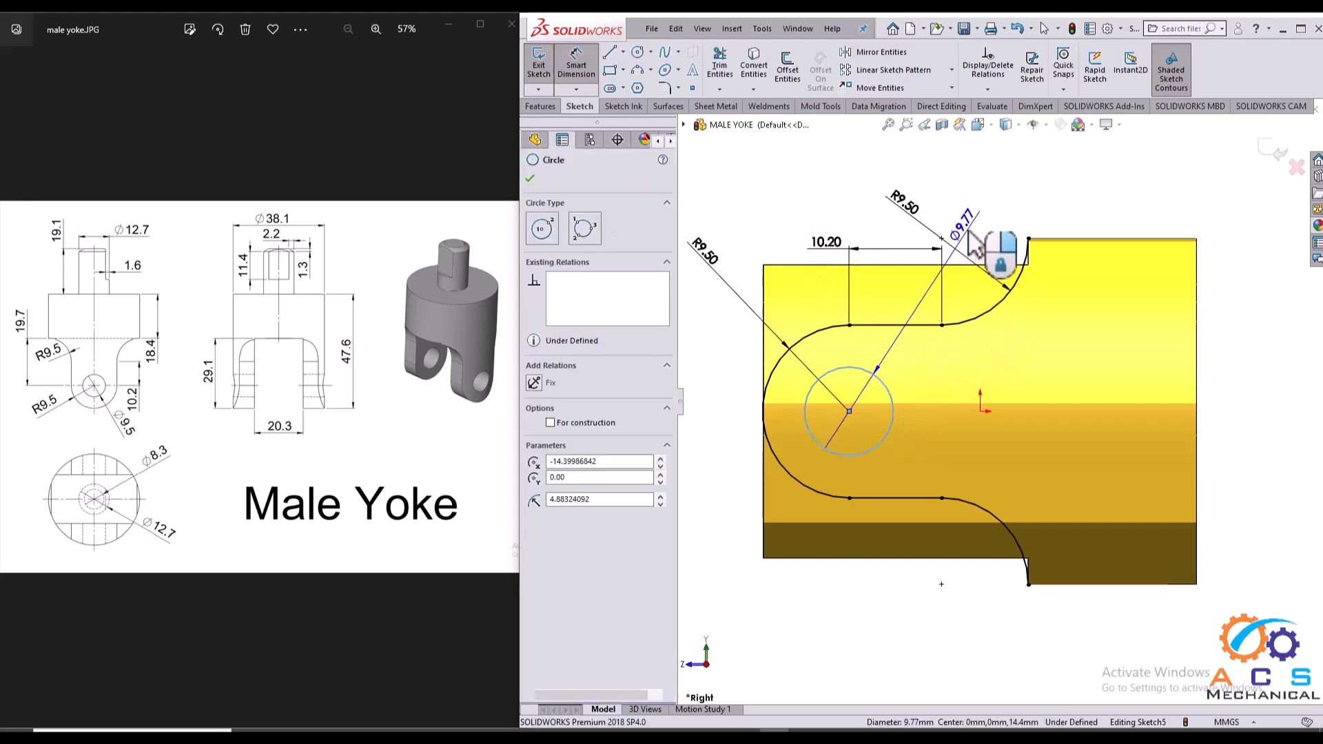
{"action": "left_click", "coordinate": [973, 238]}
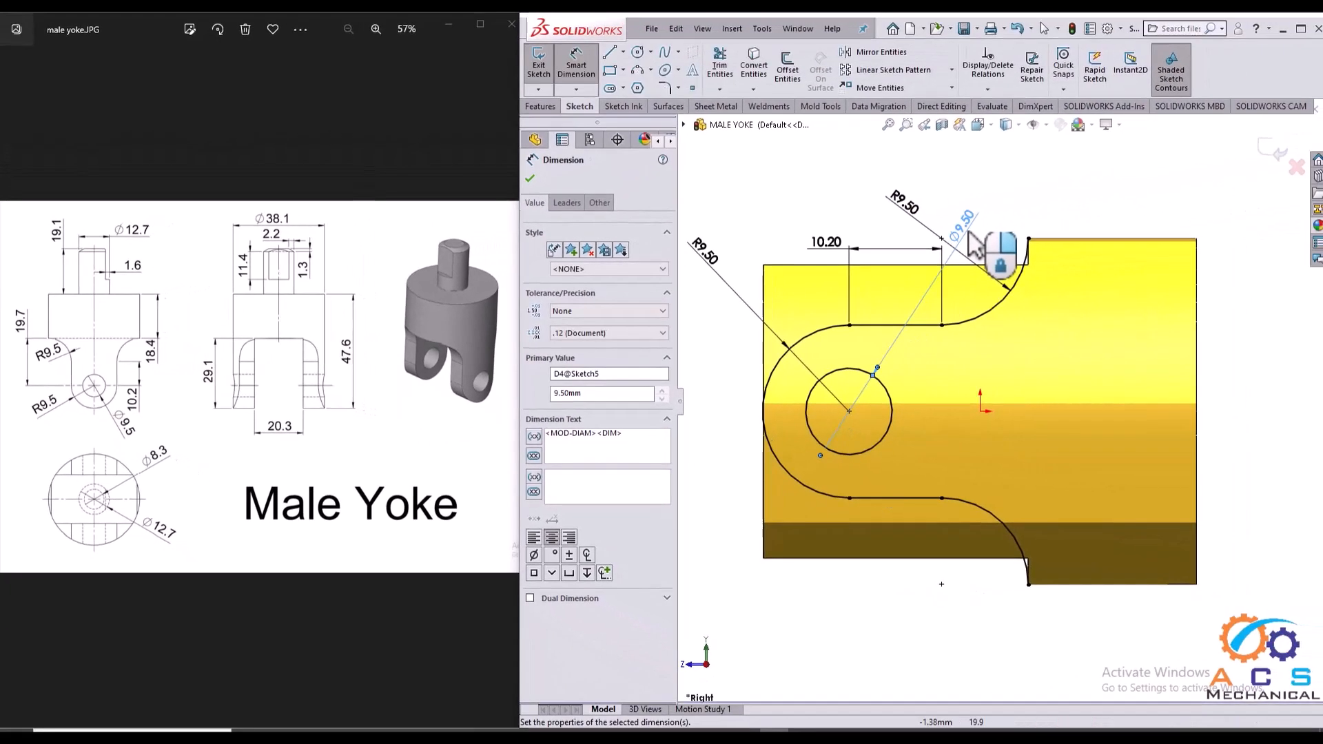
{"action": "key", "text": "Return"}
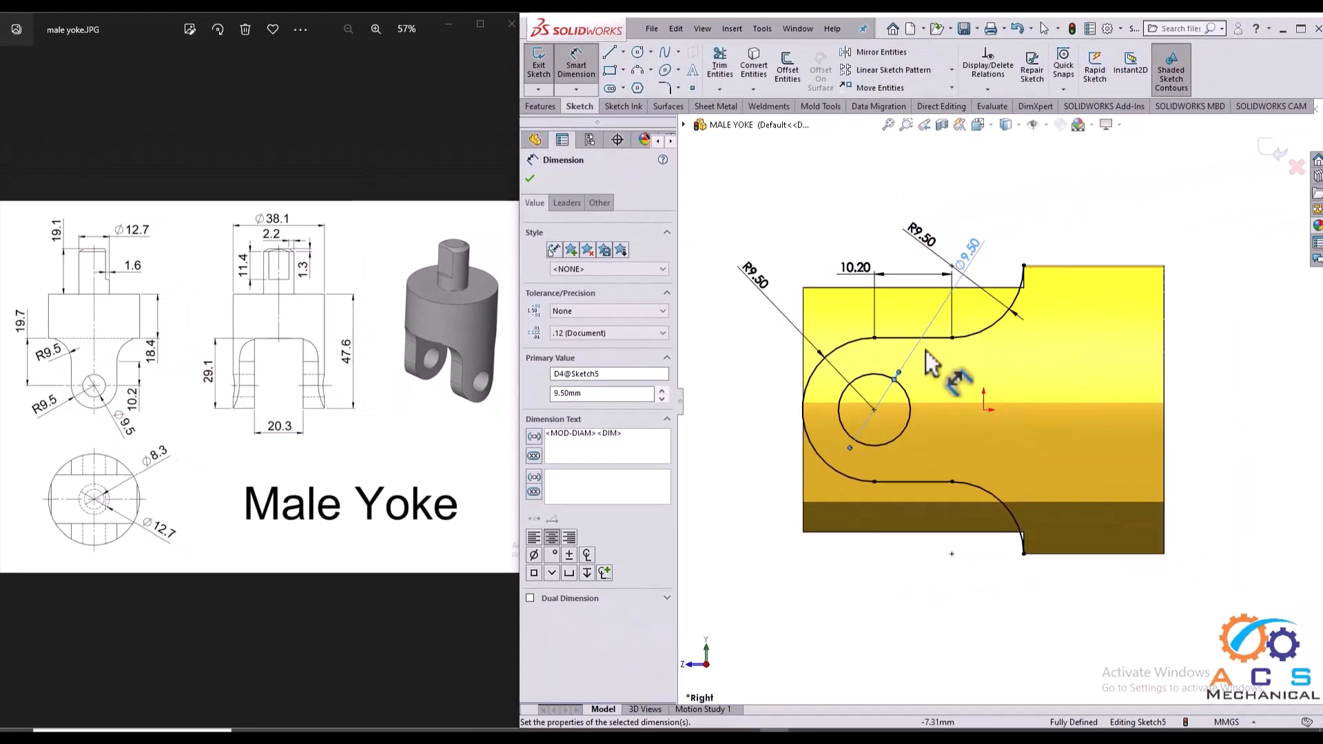
- Draw a center rectangle from the pin hole's centre to the upper shoulder arc's outer endpoint and end the rectangle command
{"action": "left_click", "coordinate": [624, 71]}
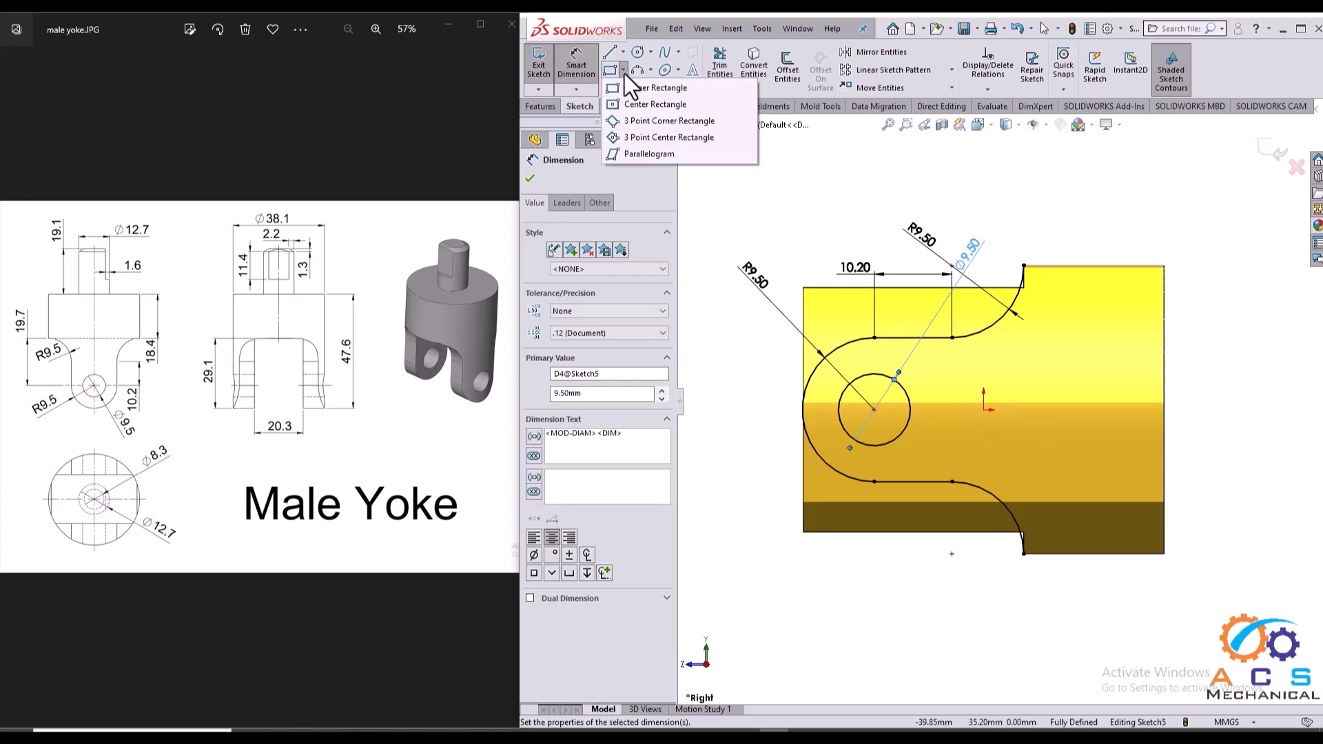
{"action": "left_click", "coordinate": [637, 105]}
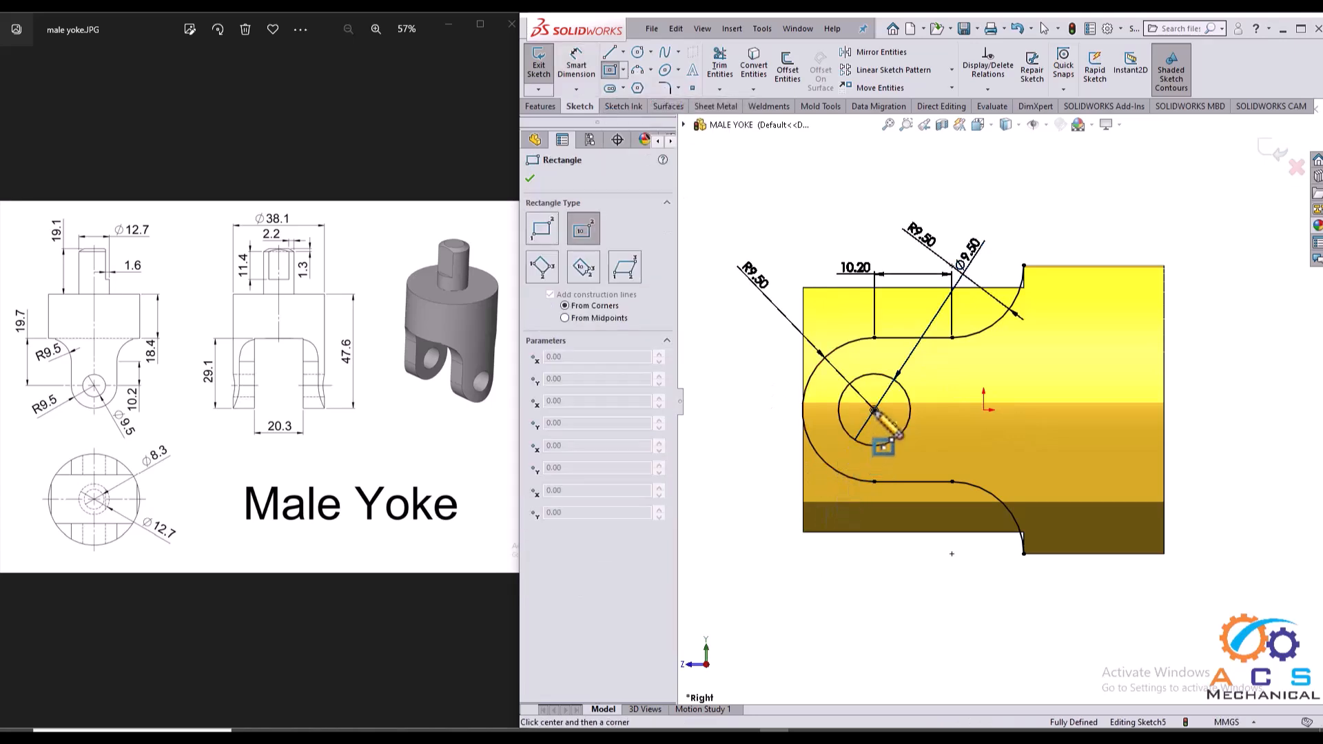
{"action": "left_click", "coordinate": [872, 410]}
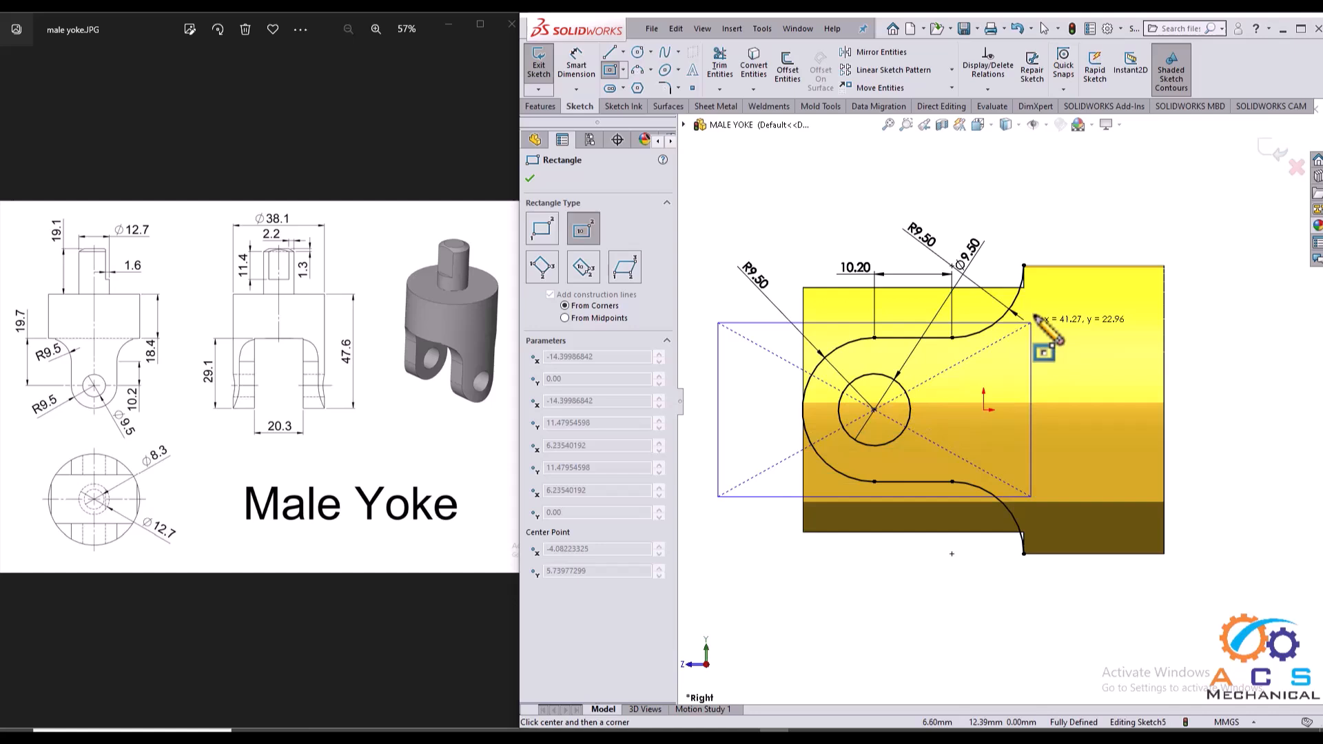
{"action": "left_click", "coordinate": [1023, 266]}
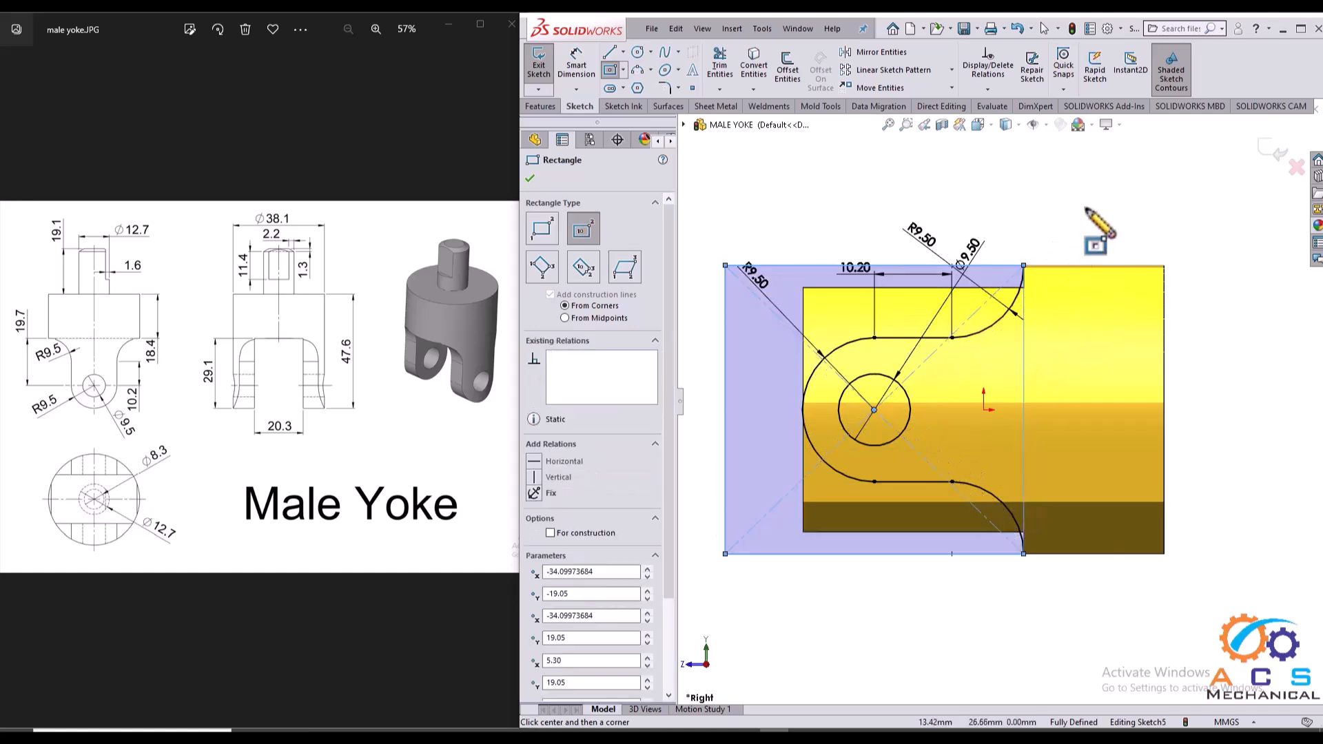
{"action": "right_click", "coordinate": [1086, 211]}
{"action": "left_click", "coordinate": [1112, 217]}
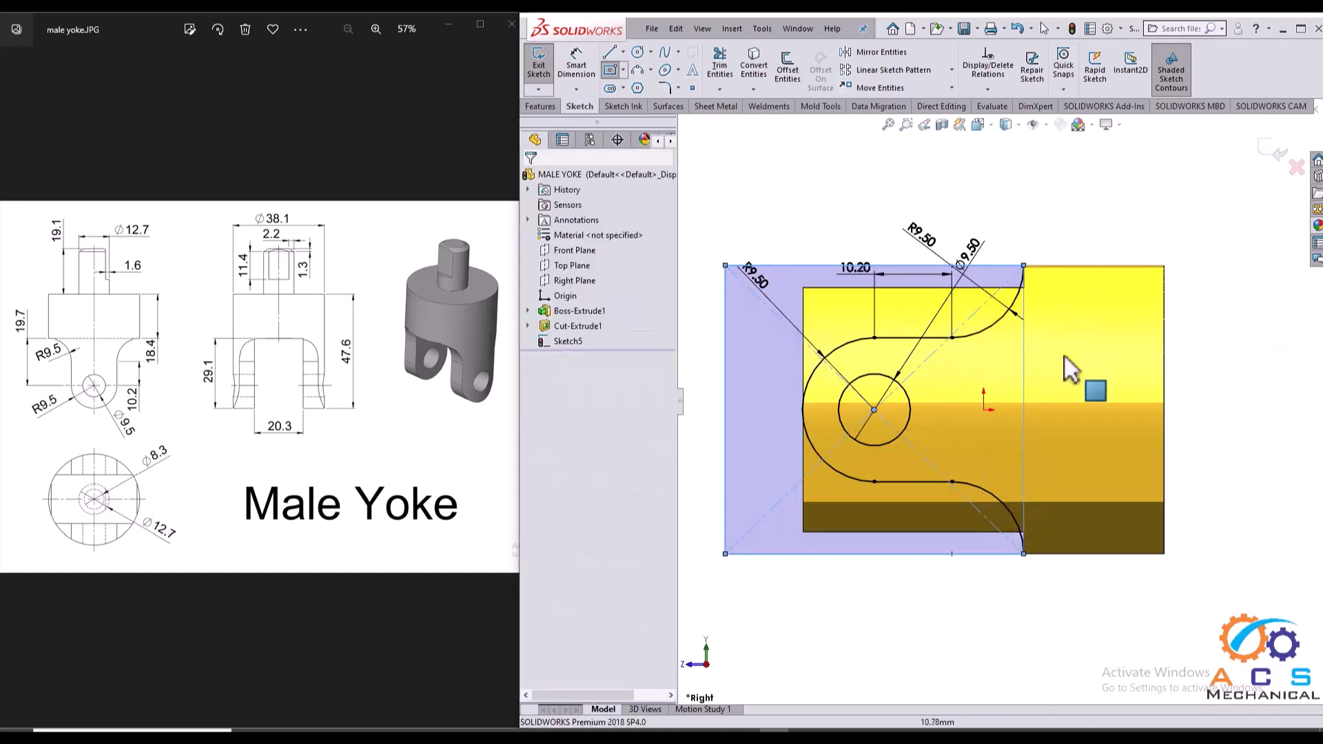
- Convert the rectangle's vertical line joining the two shoulder arc endpoints to construction geometry and exit the sketch
{"action": "left_click", "coordinate": [1023, 388]}
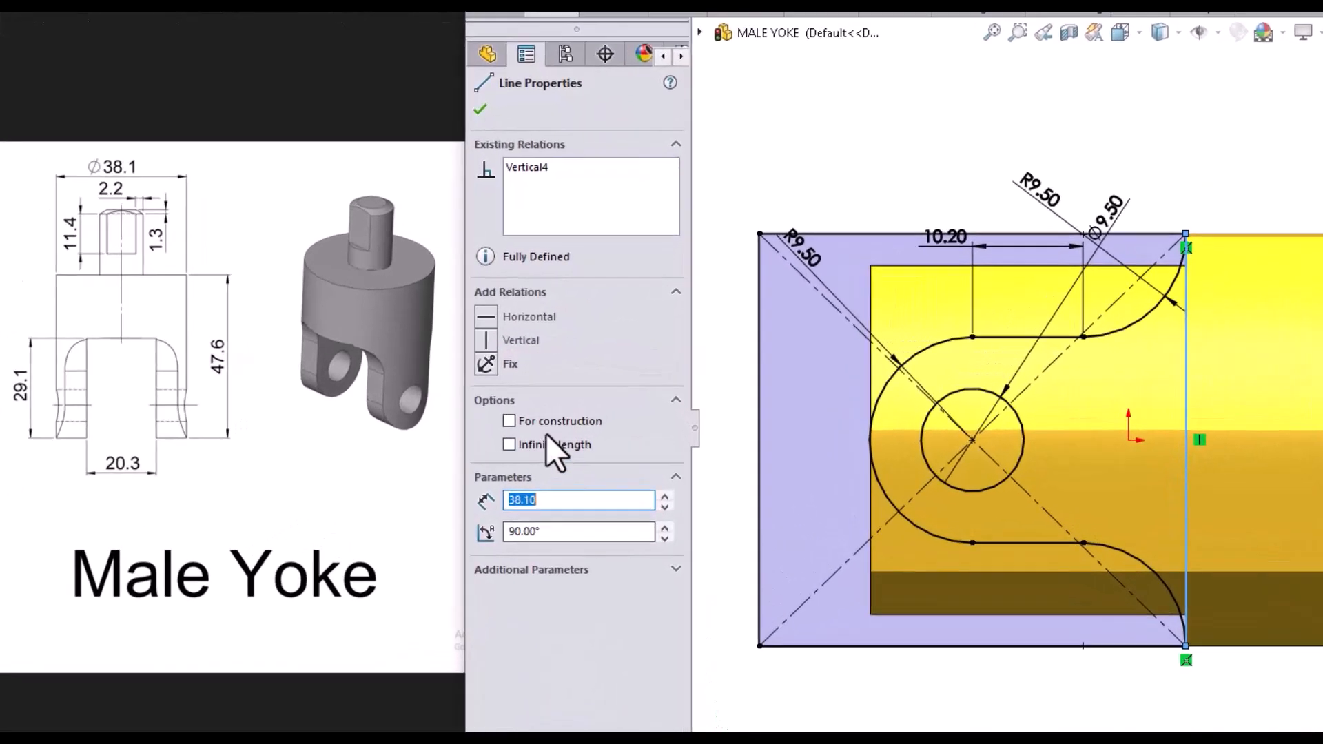
{"action": "left_click", "coordinate": [540, 429]}
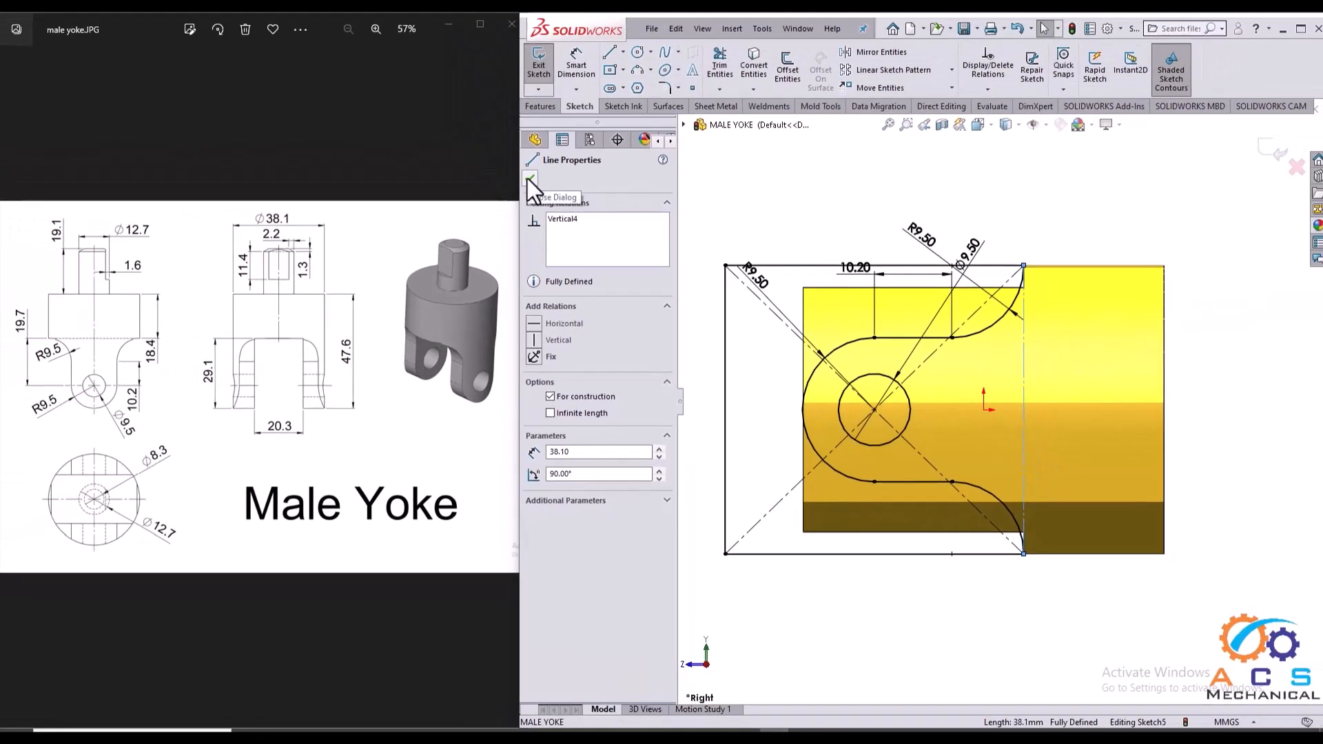
{"action": "left_click", "coordinate": [530, 180]}
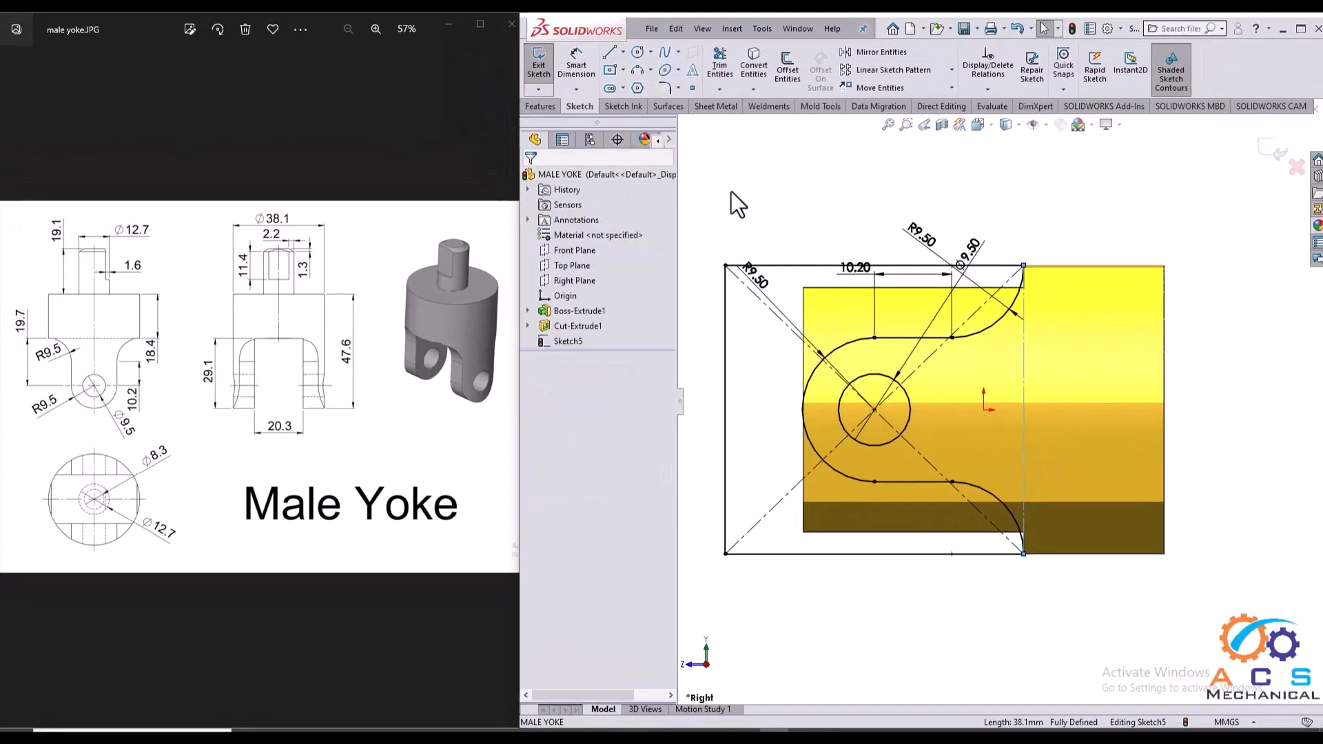
{"action": "left_click", "coordinate": [1270, 157]}
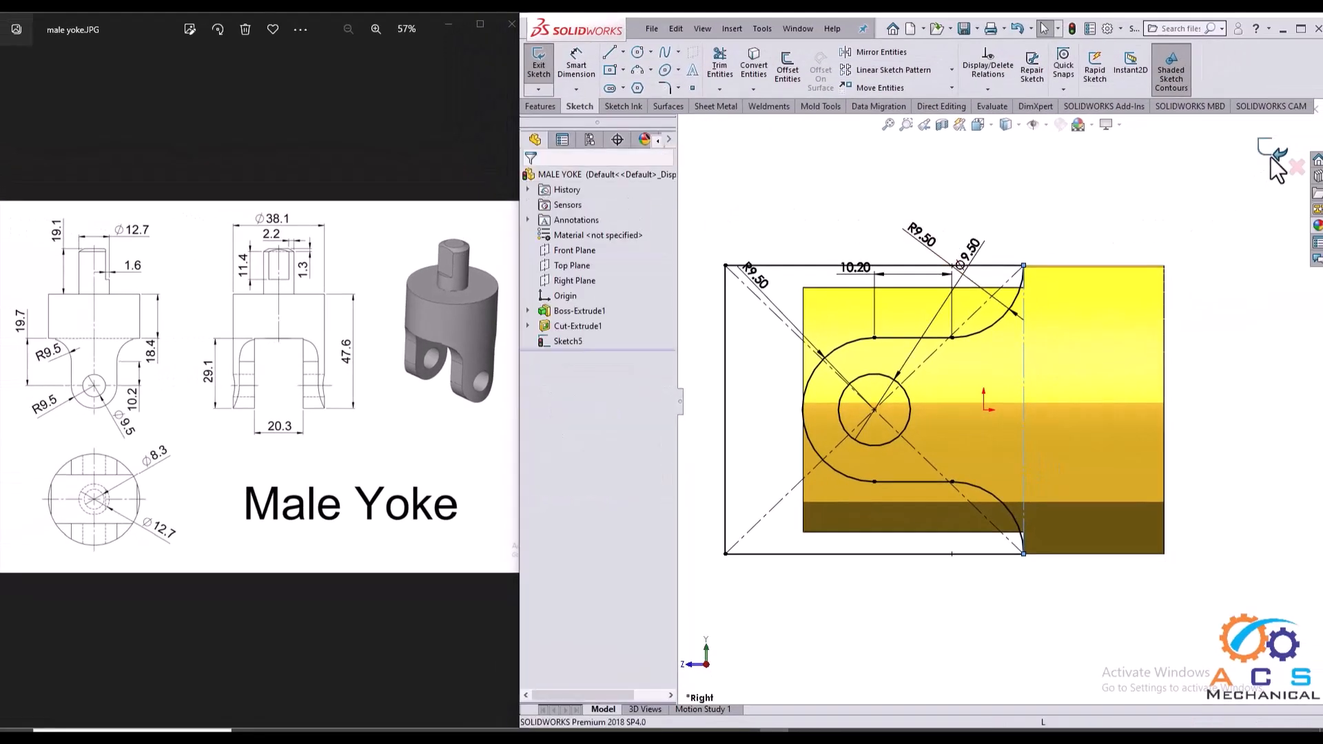
- Cut-extrude the arm profile sketch with a Mid Plane end condition and a depth of 47.6 mm
{"action": "middle_click_drag", "start_coordinate": [982, 401], "coordinate": [1009, 414]}
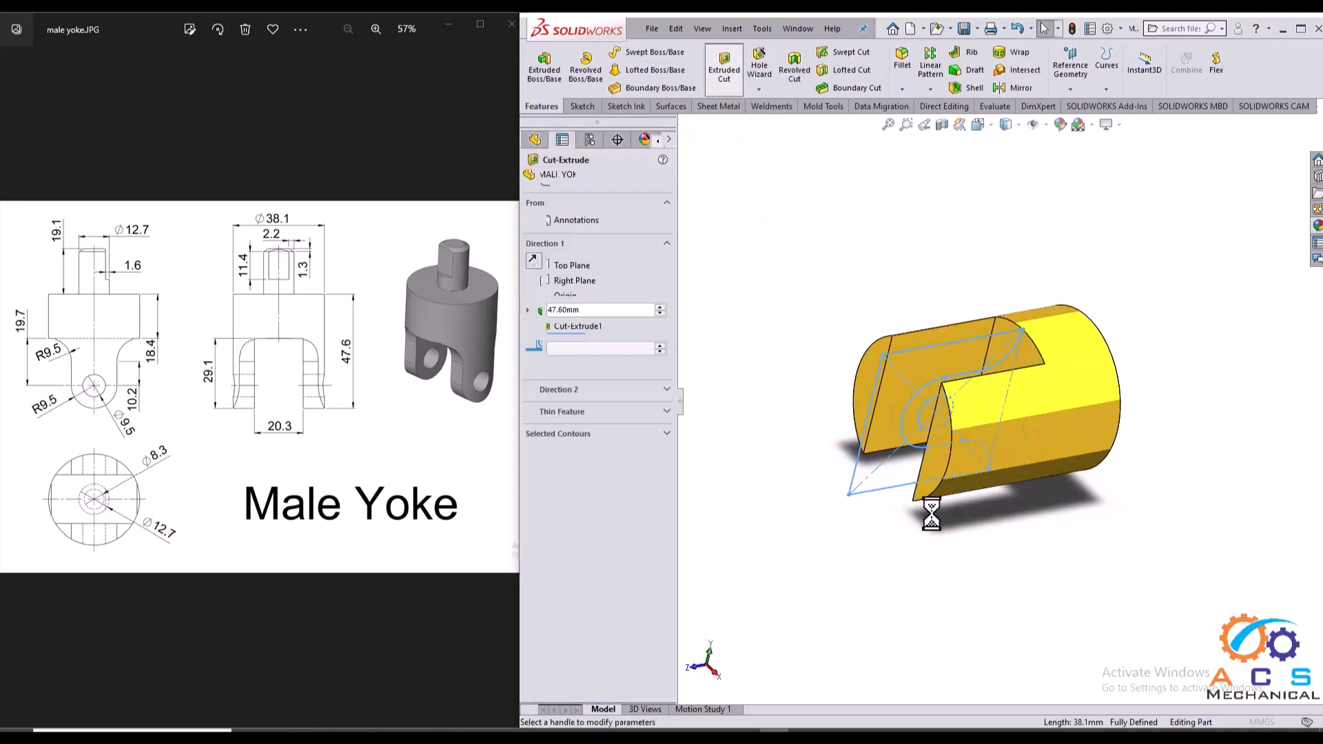
{"action": "middle_click_drag", "start_coordinate": [932, 508], "coordinate": [977, 495]}
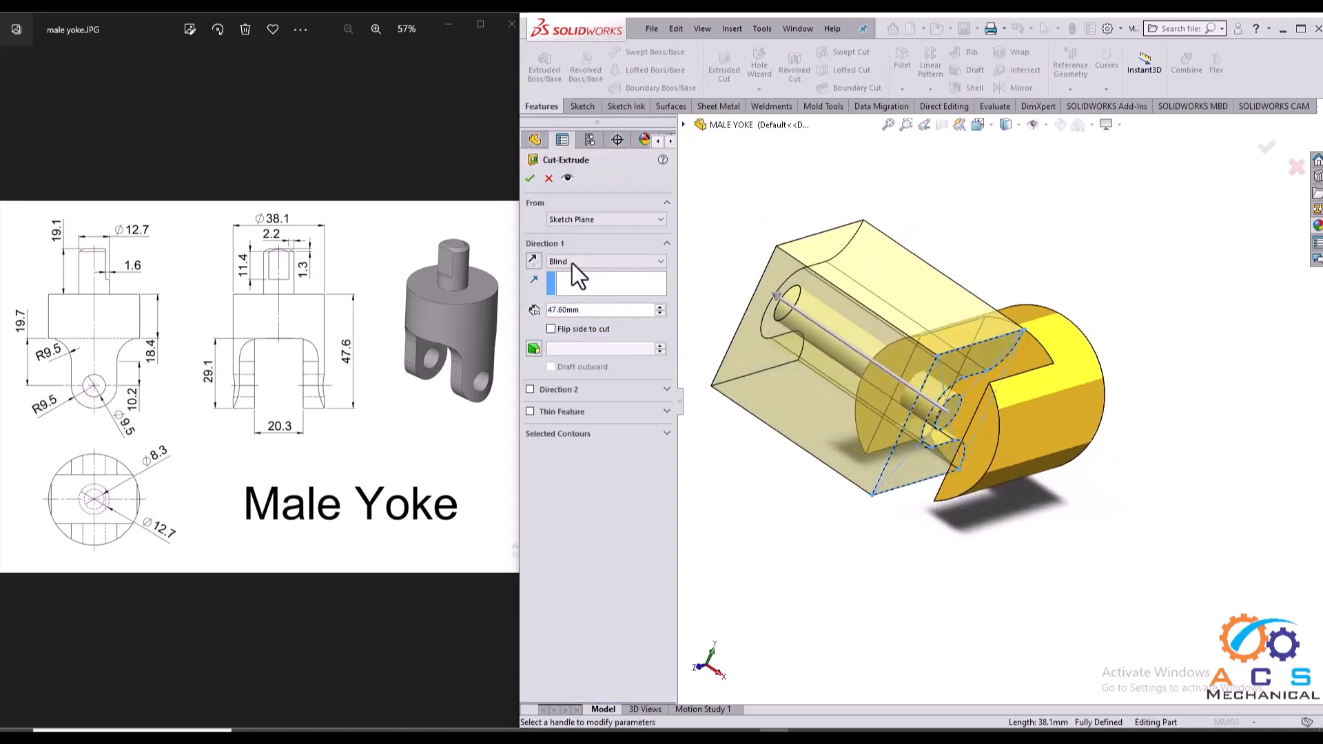
{"action": "left_click", "coordinate": [589, 261]}
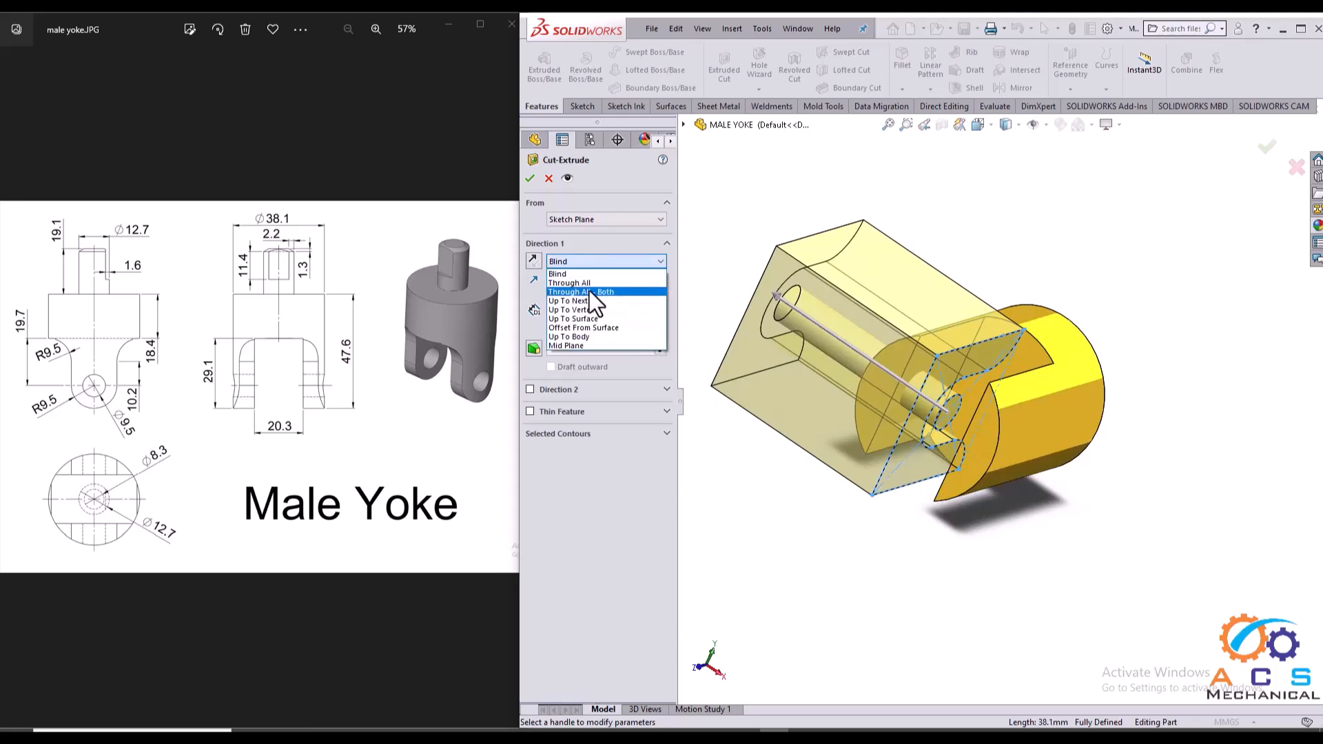
{"action": "left_click", "coordinate": [586, 345]}
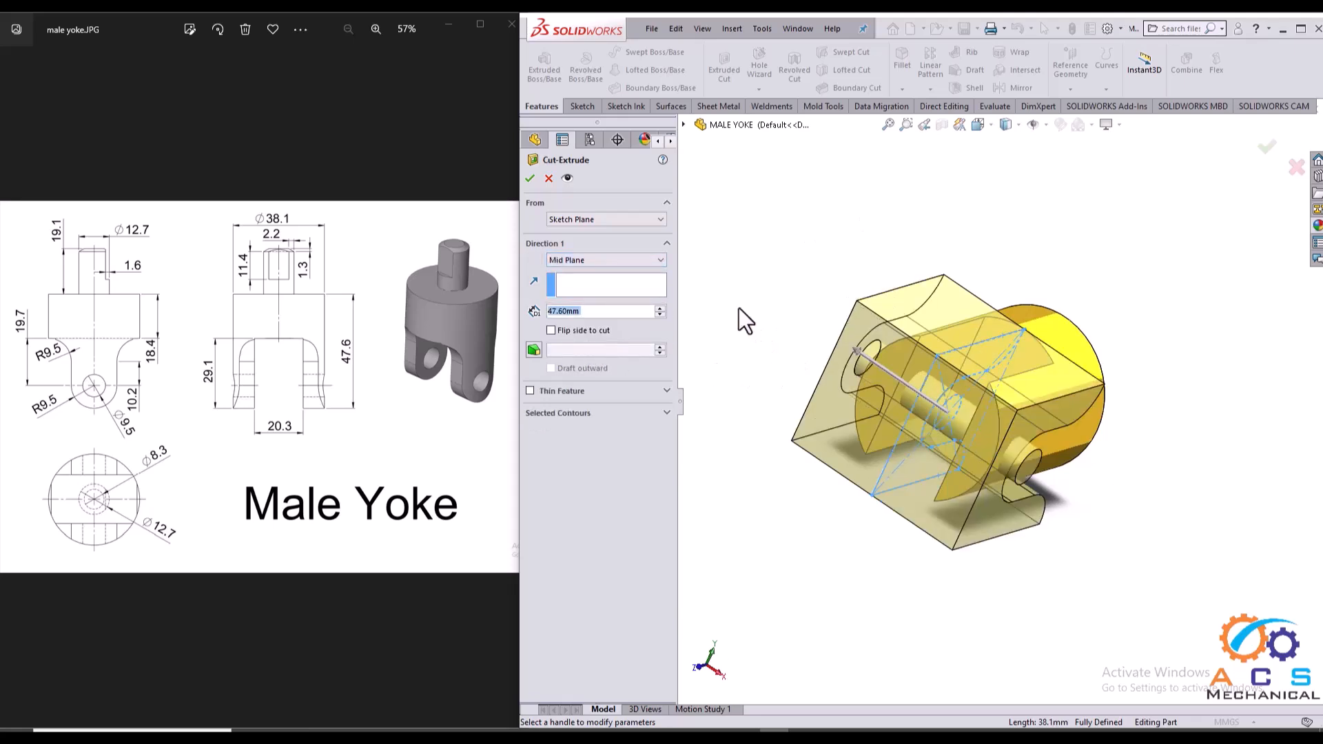
{"action": "left_click", "coordinate": [527, 179]}
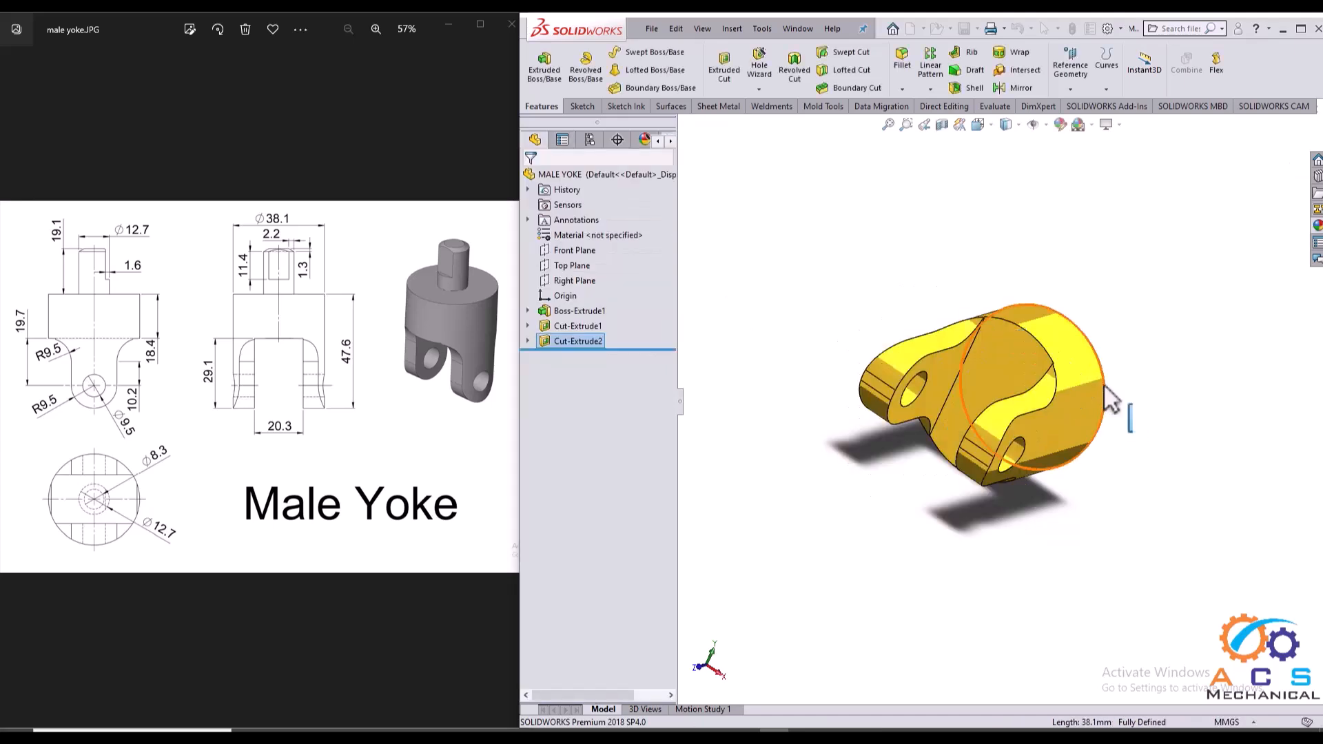
- Start a new sketch on the body's flat circular end face opposite the arms, viewed normal to the face
{"action": "middle_click_drag", "start_coordinate": [992, 374], "coordinate": [1105, 455]}
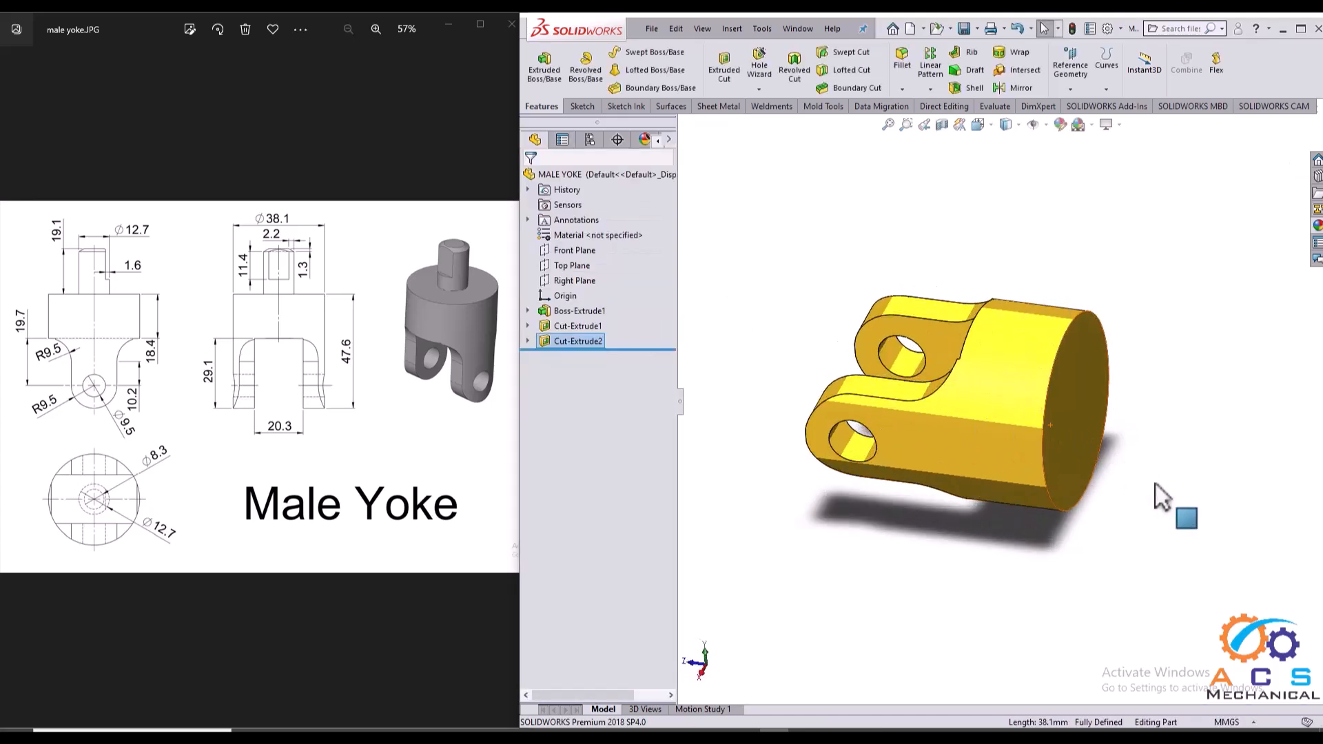
{"action": "left_click", "coordinate": [1080, 436]}
{"action": "left_click", "coordinate": [1141, 396]}
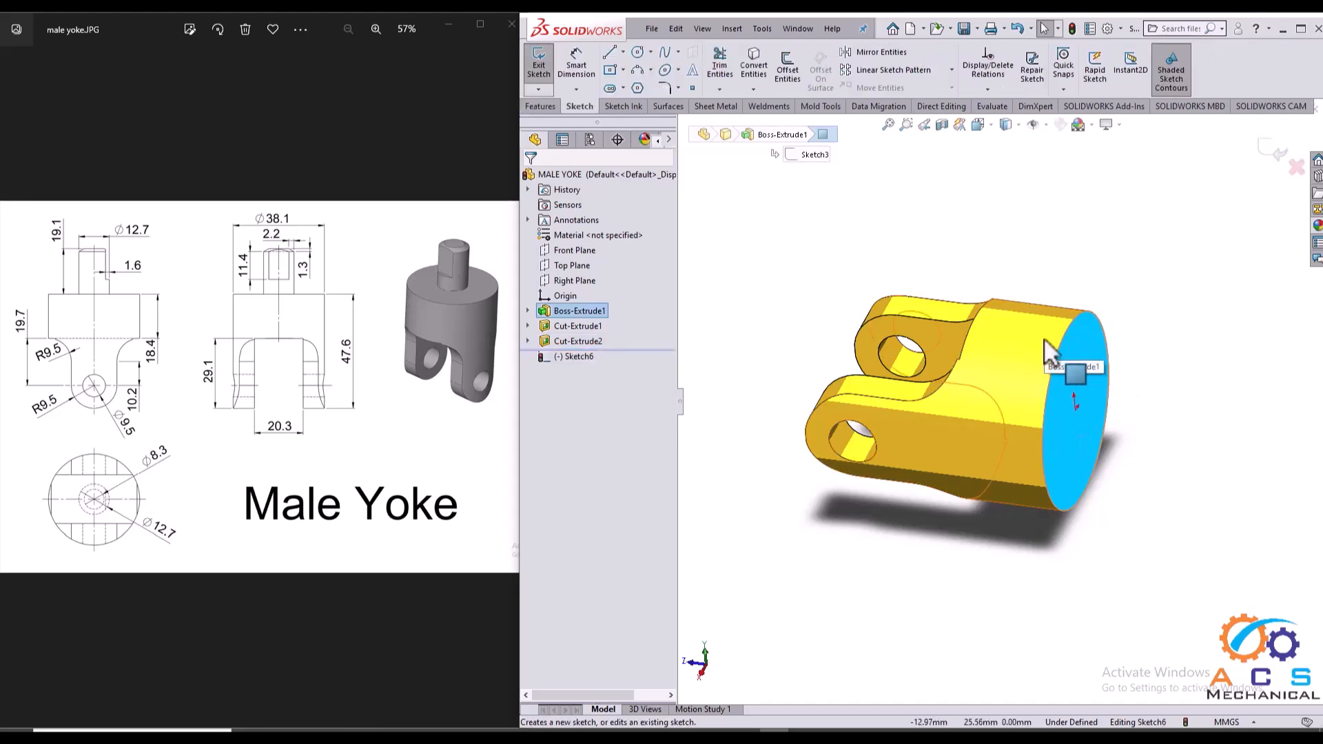
{"action": "key", "text": "space"}
{"action": "left_click_drag", "start_coordinate": [1070, 349], "coordinate": [831, 305]}
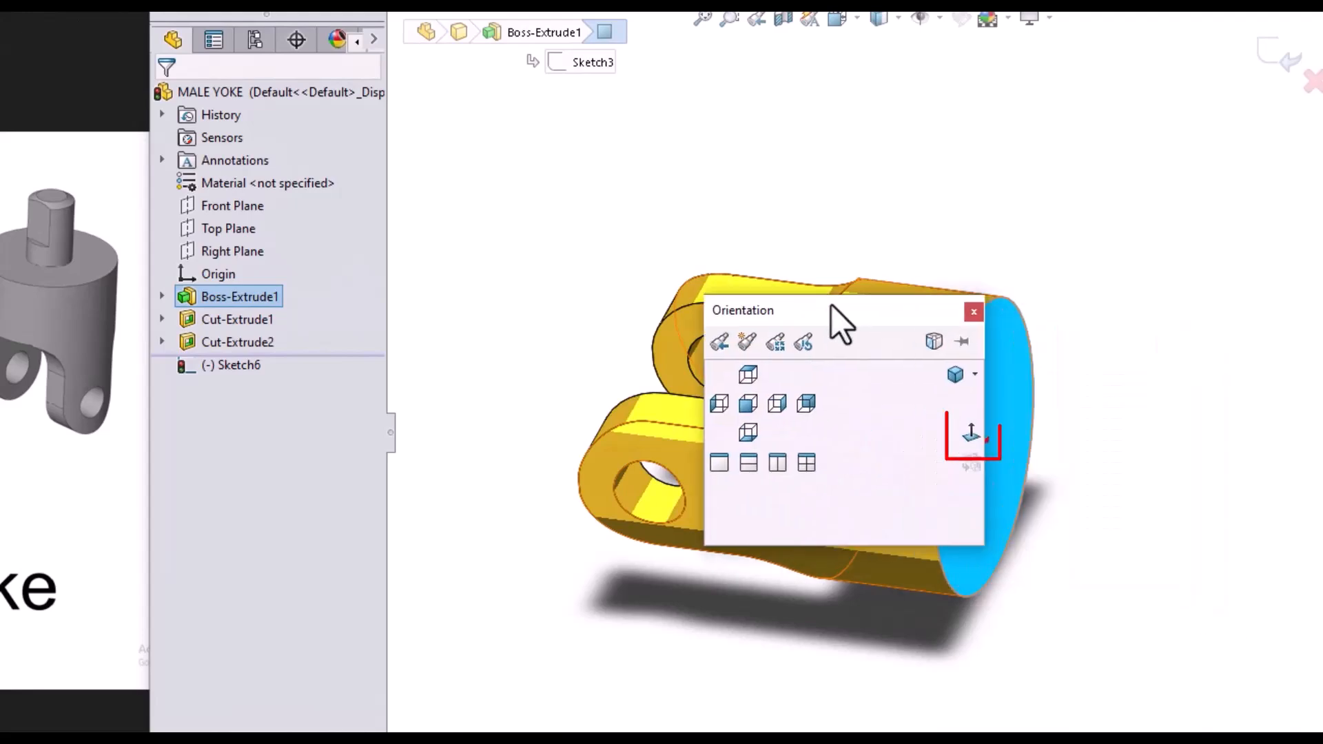
{"action": "left_click", "coordinate": [981, 424]}
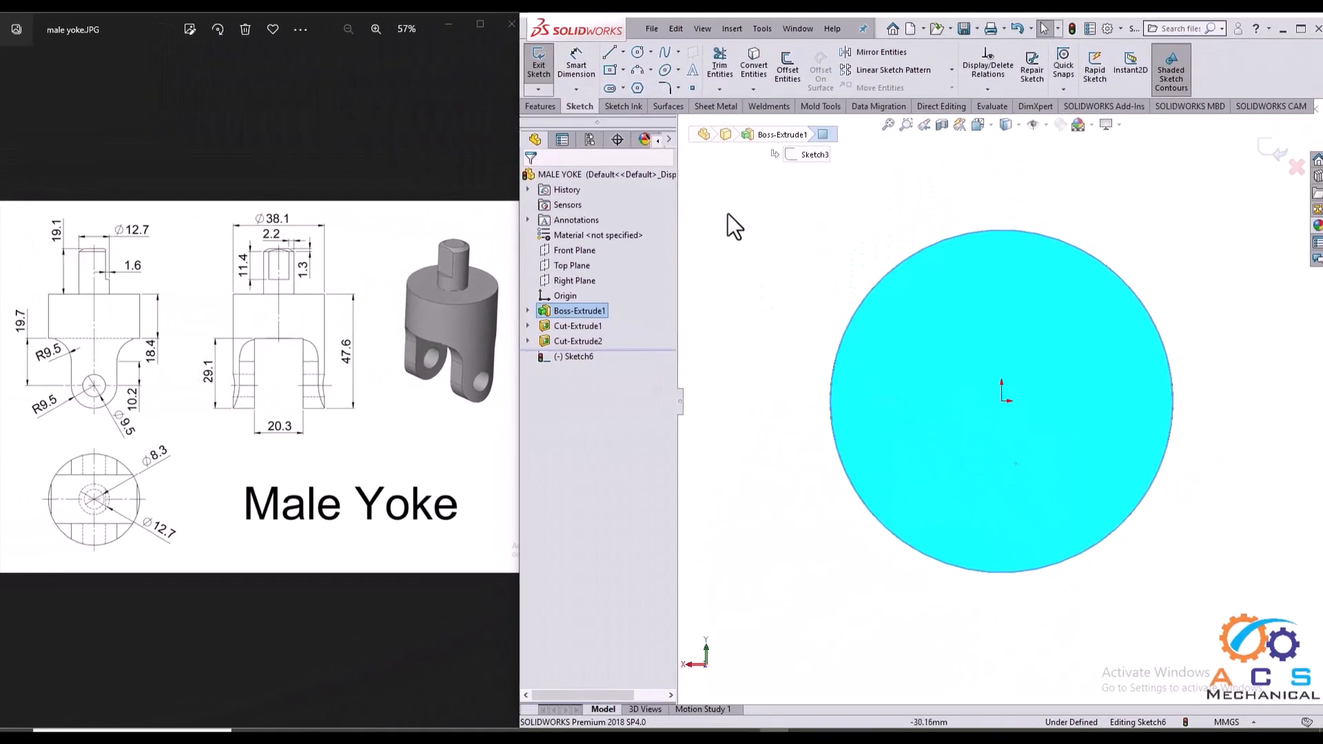
- Sketch a circle about 11.6 mm in diameter centred on the origin of the end face
{"action": "left_click", "coordinate": [637, 52]}
{"action": "left_click", "coordinate": [1001, 400]}
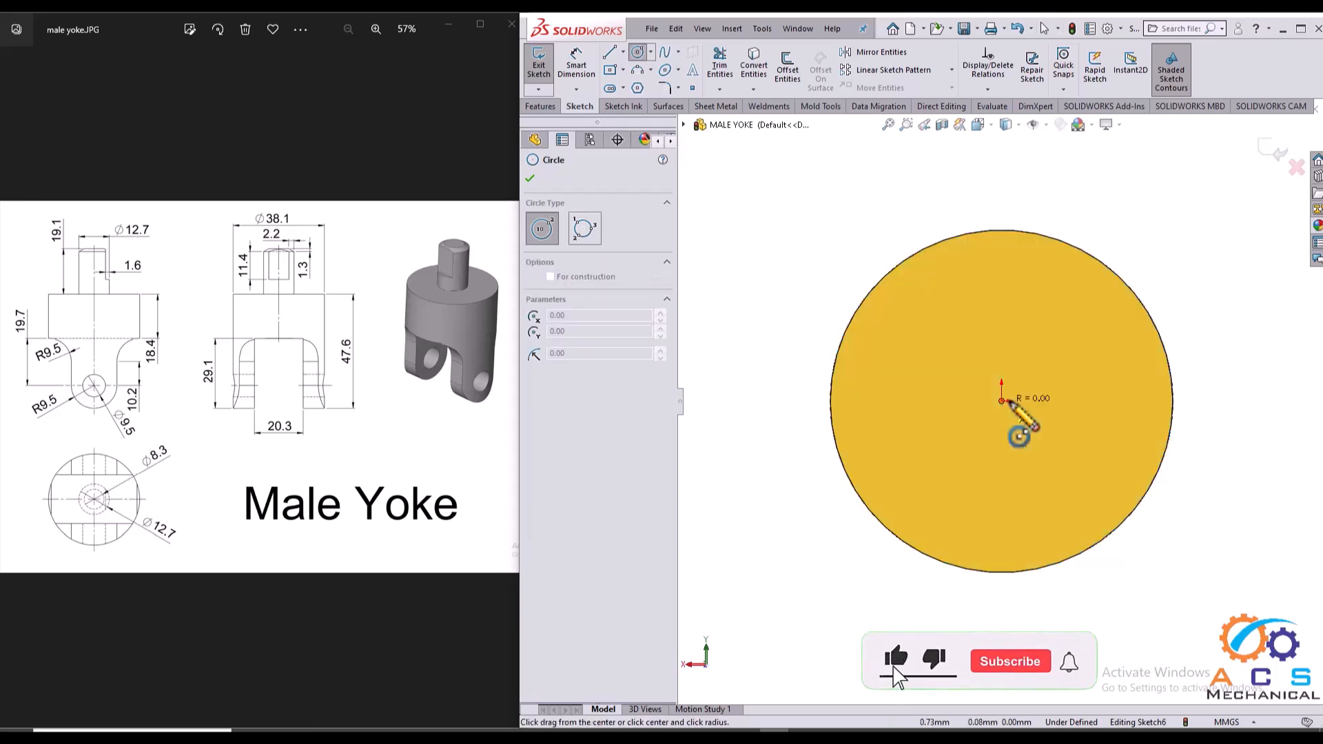
{"action": "left_click", "coordinate": [1045, 431]}
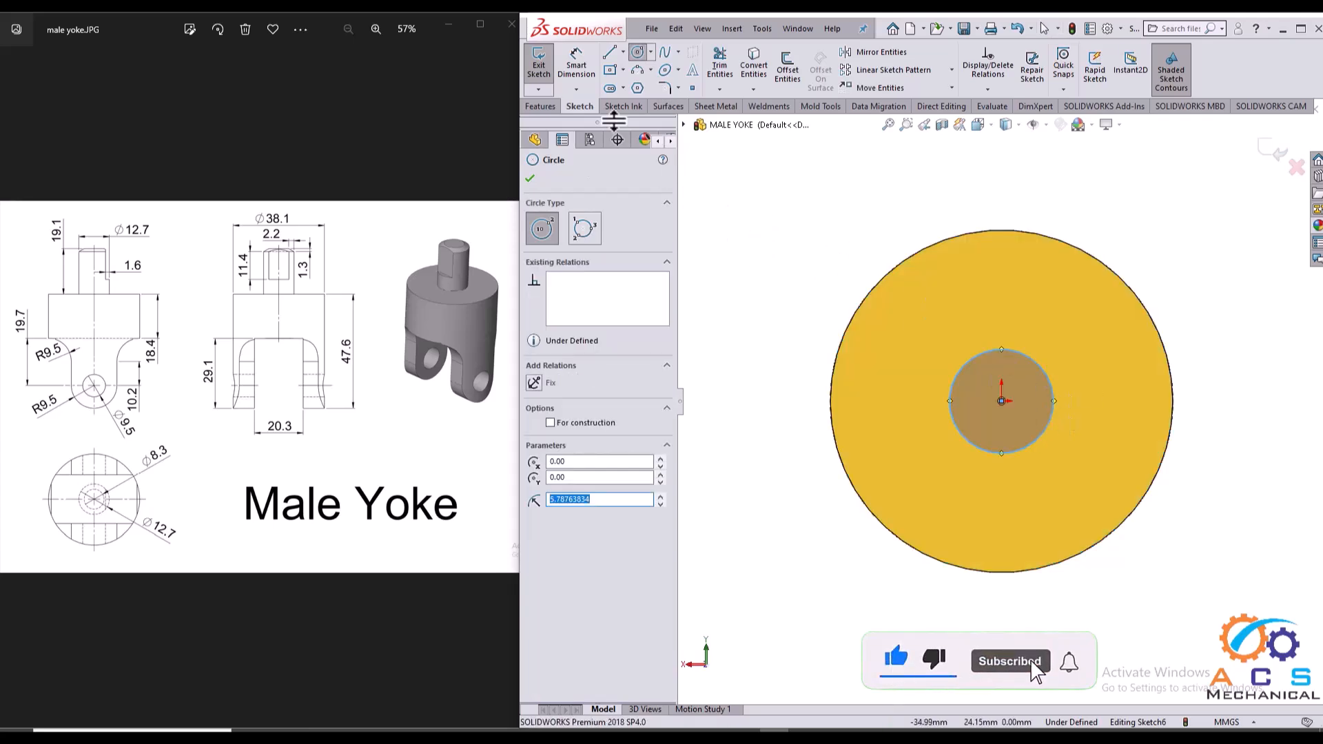
- Dimension the circle's diameter as 12.7 mm and exit the sketch
{"action": "left_click", "coordinate": [576, 66]}
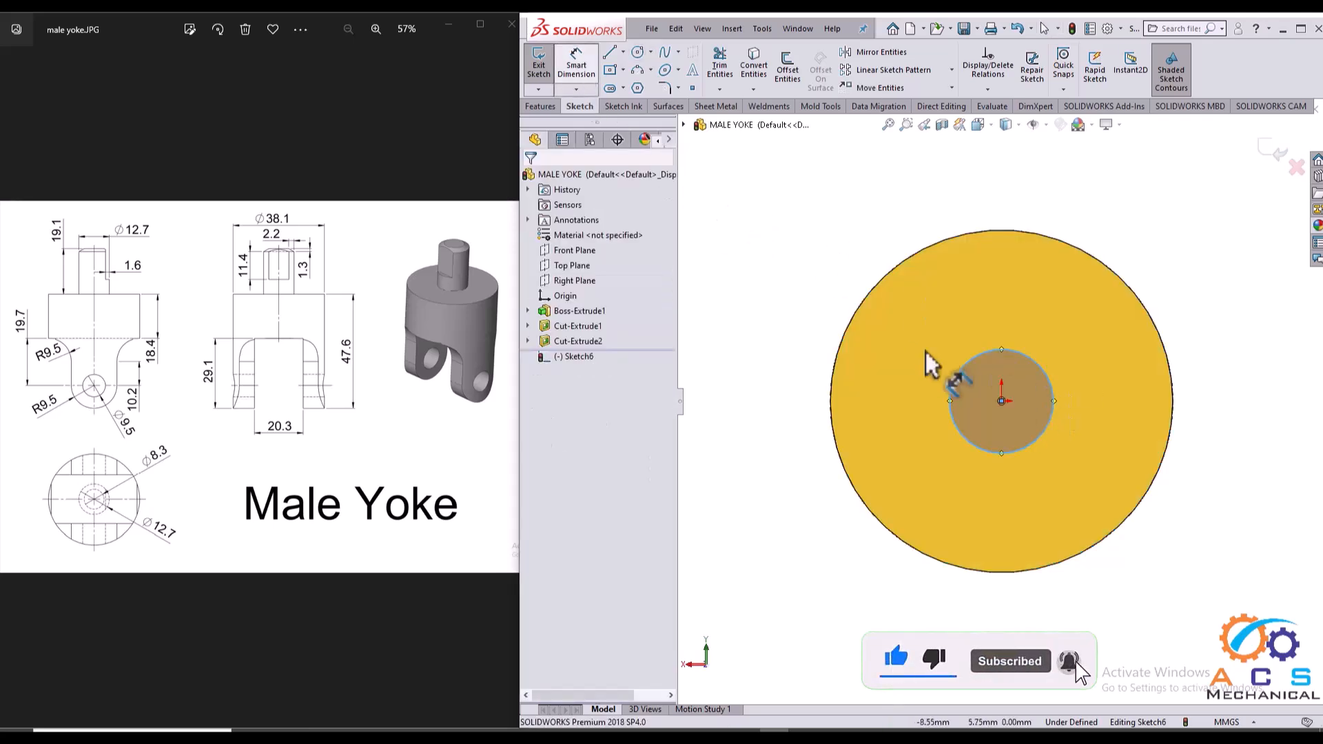
{"action": "left_click", "coordinate": [965, 365]}
{"action": "left_click", "coordinate": [834, 279]}
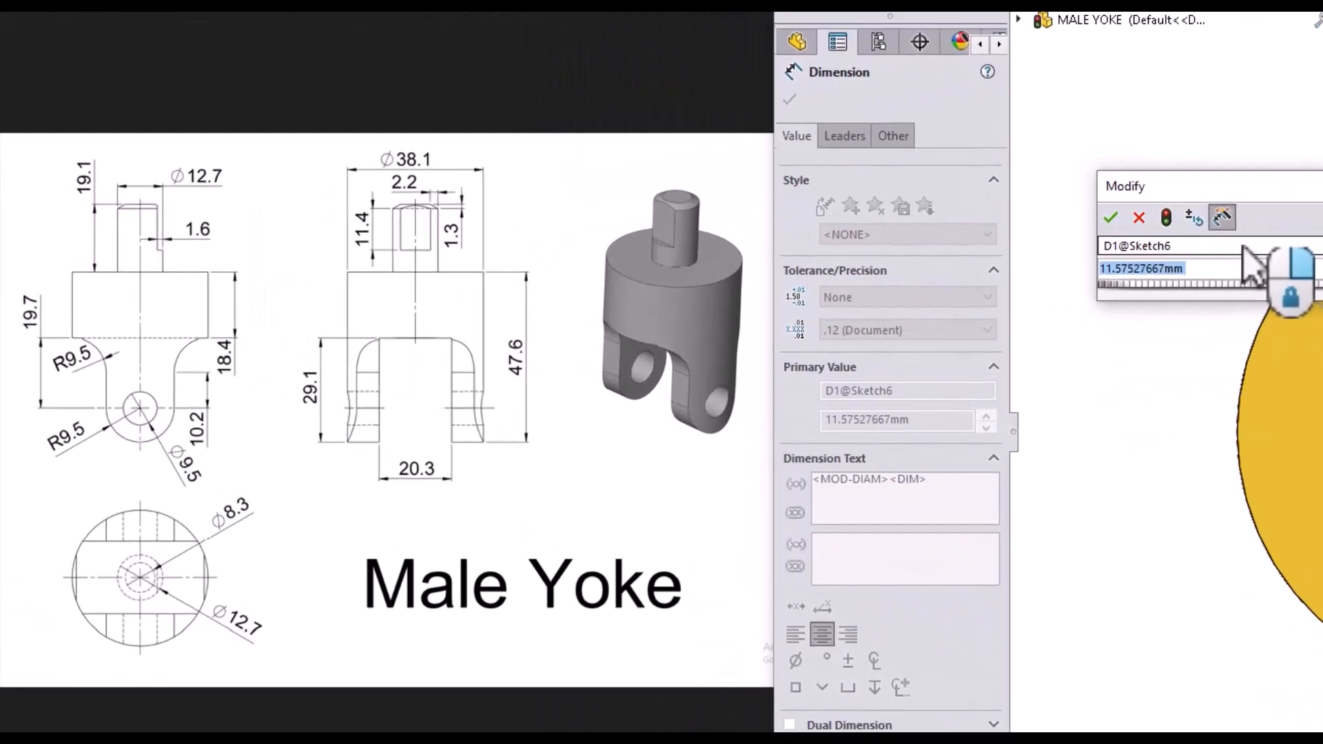
{"action": "type", "text": "12."}
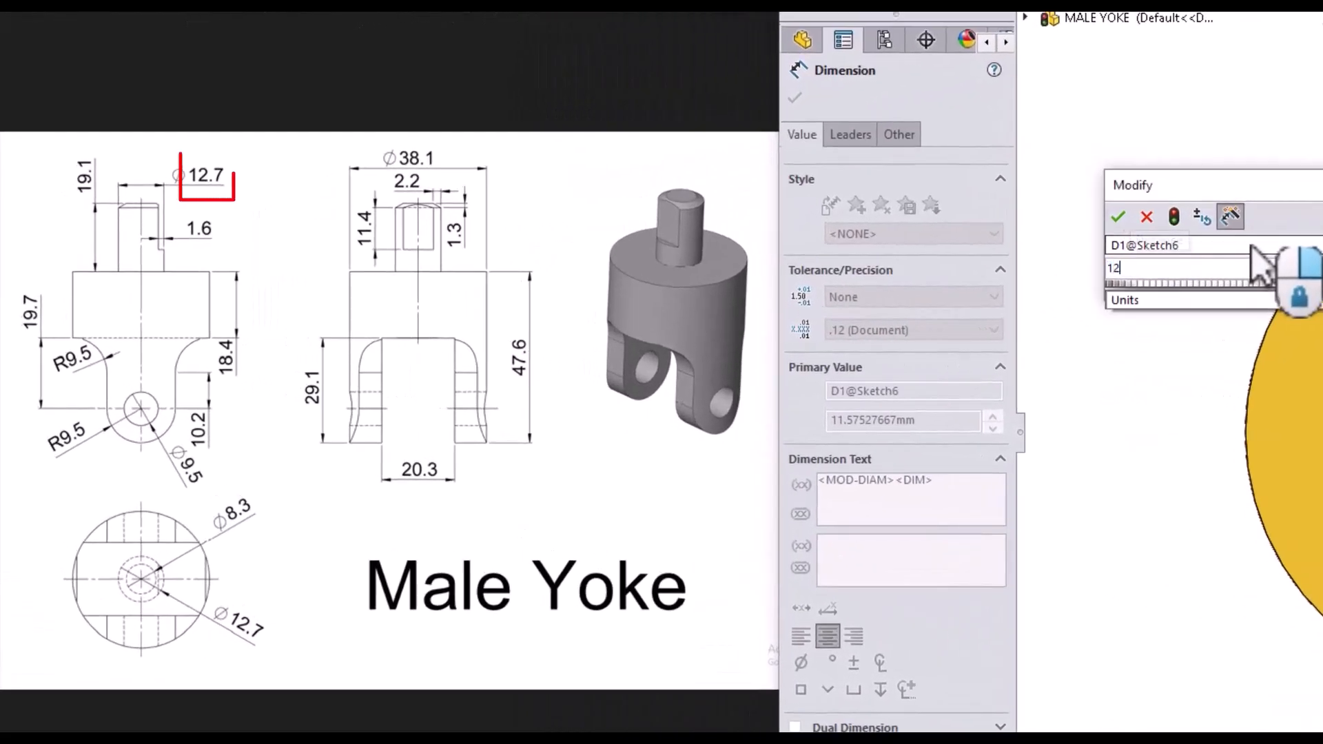
{"action": "type", "text": "7"}
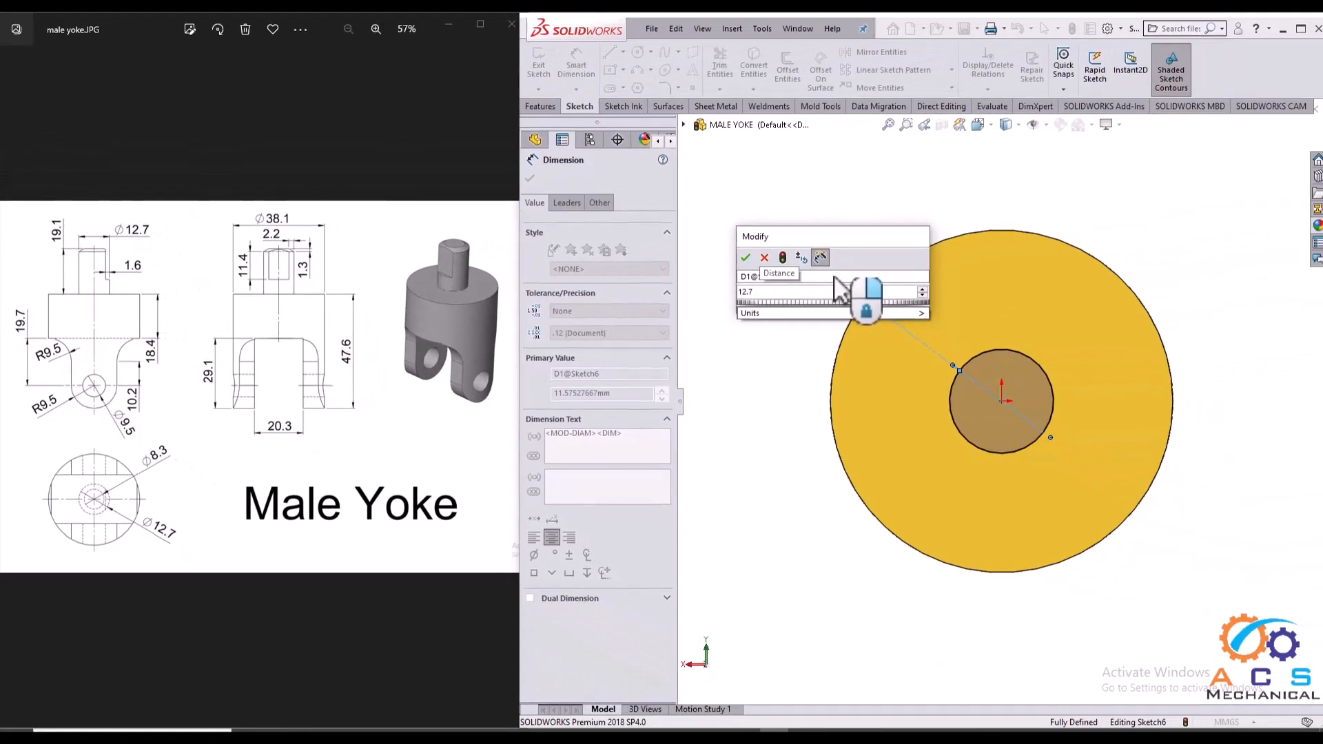
{"action": "key", "text": "Return"}
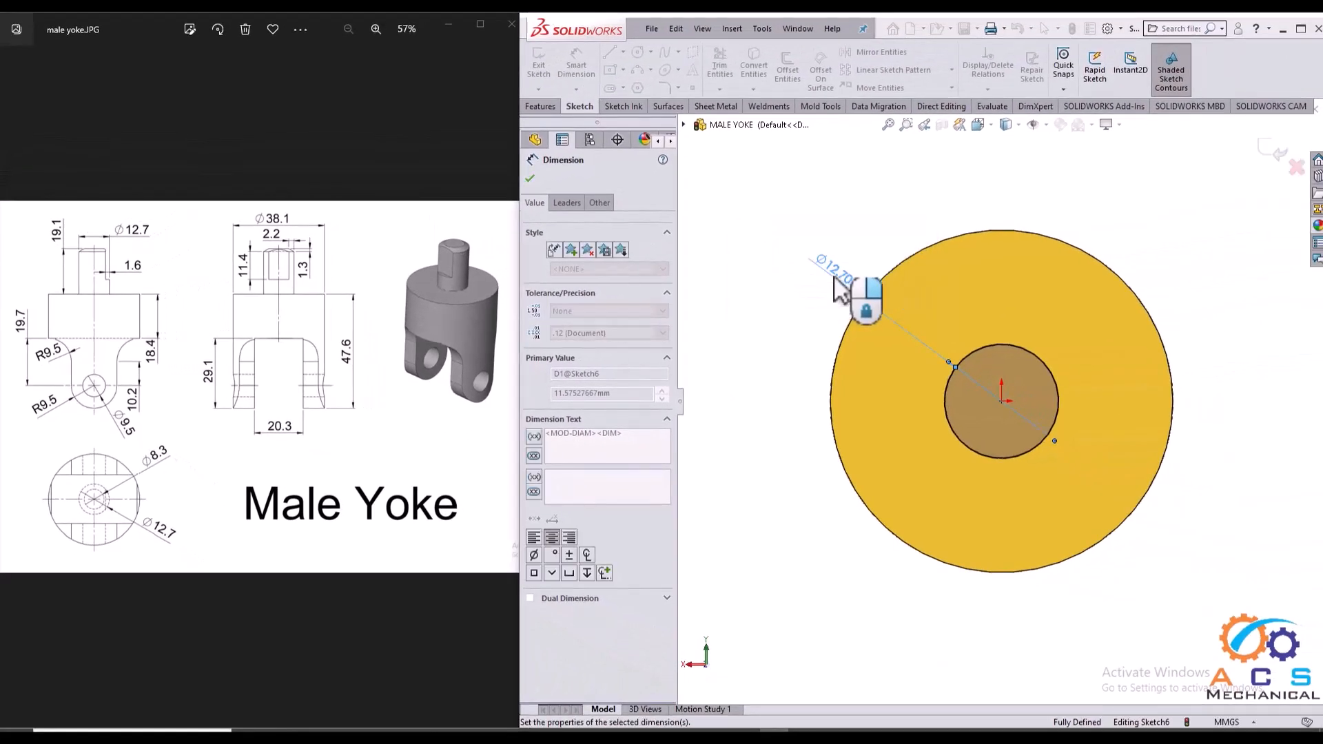
{"action": "left_click", "coordinate": [528, 181]}
{"action": "left_click", "coordinate": [1280, 165]}
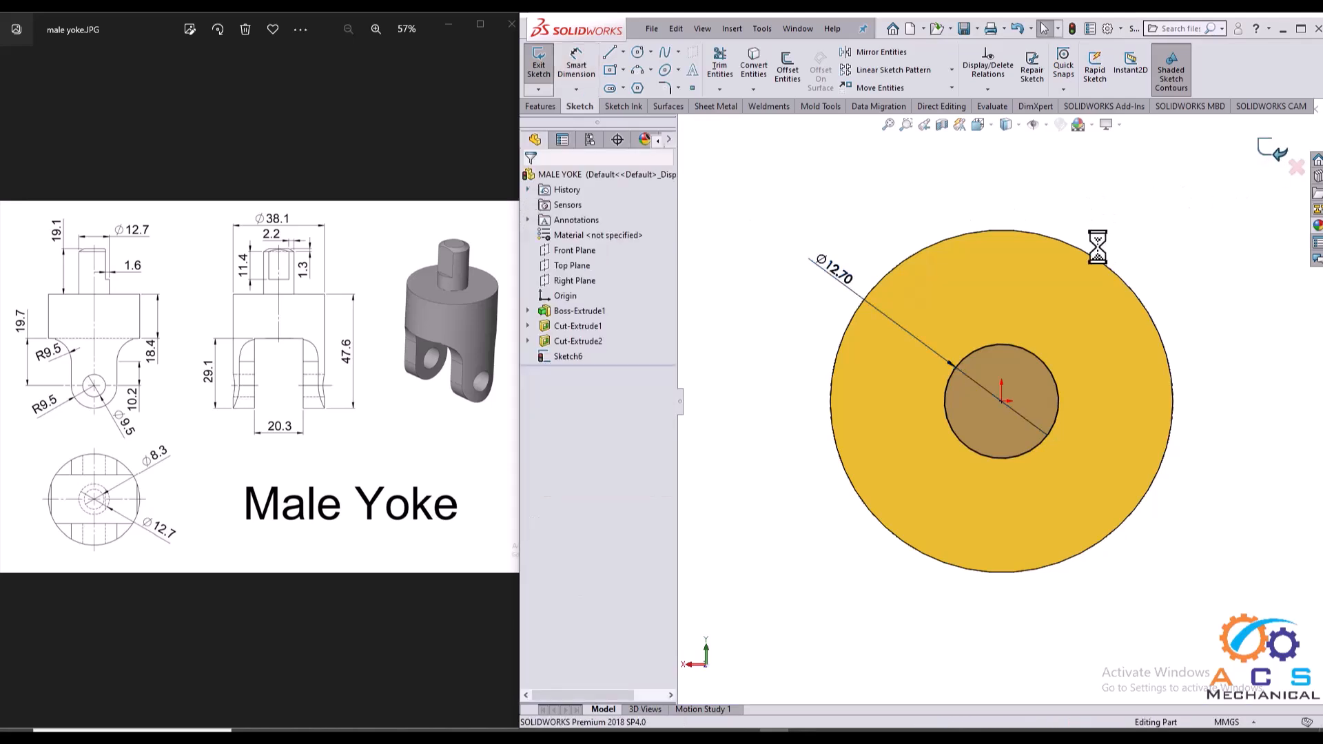
- Extrude the 12.7 mm circle outward from the end face with a Blind depth of 19.1 mm, merging the result
{"action": "mouse_move", "coordinate": [1122, 448]}
{"action": "middle_mouse_down"}
{"action": "mouse_move", "coordinate": [1072, 437]}
{"action": "mouse_move", "coordinate": [1013, 454]}
{"action": "middle_mouse_up"}
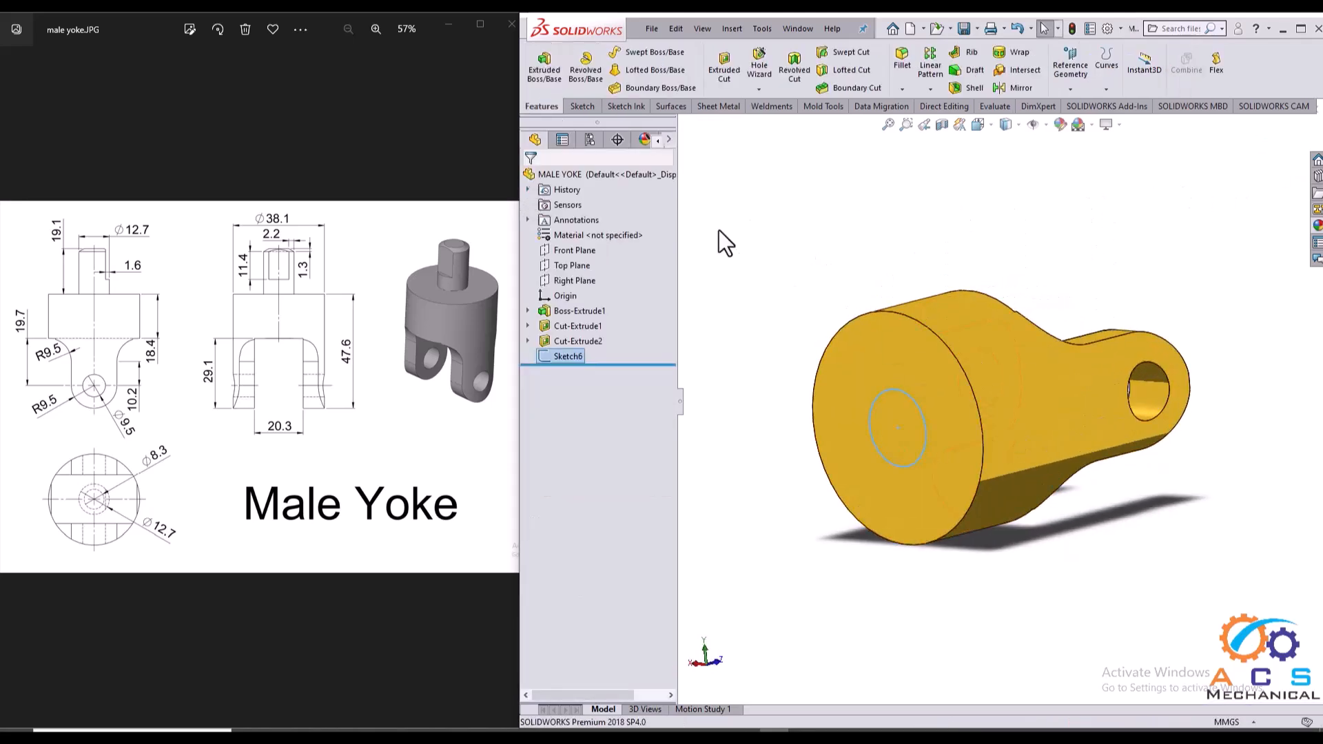
{"action": "left_click", "coordinate": [542, 65]}
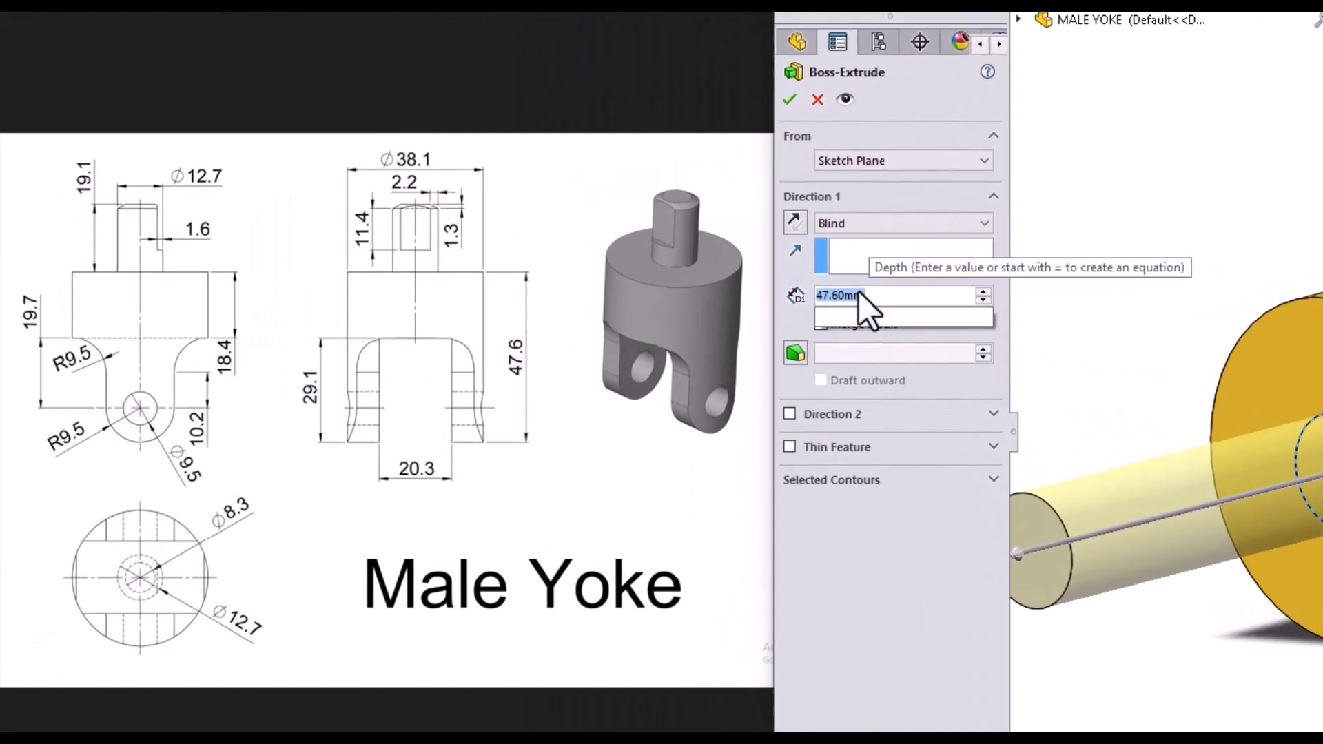
{"action": "type", "text": "19."}
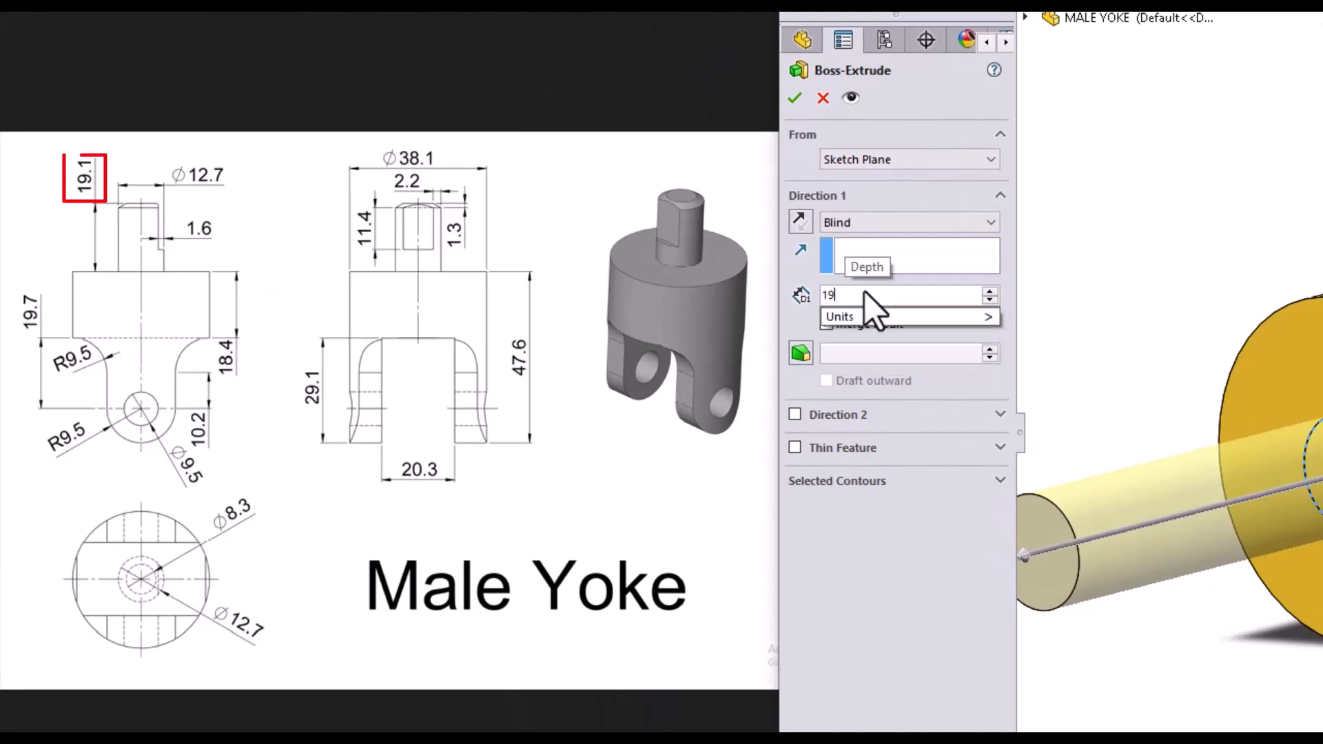
{"action": "type", "text": "1"}
{"action": "key", "text": "Return"}
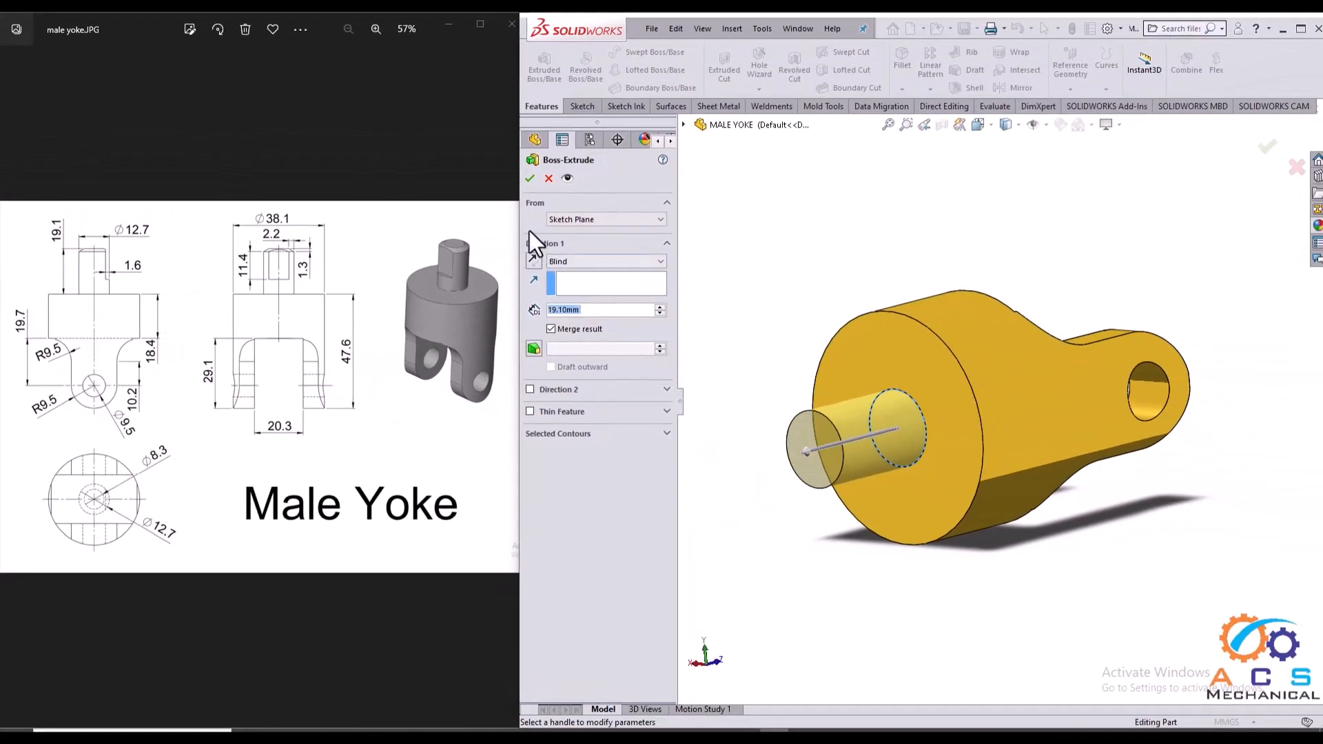
{"action": "left_click", "coordinate": [528, 180]}
- Start a new sketch on the shank's circular end face, viewed normal to the face
{"action": "middle_click_drag", "start_coordinate": [928, 402], "coordinate": [1147, 441]}
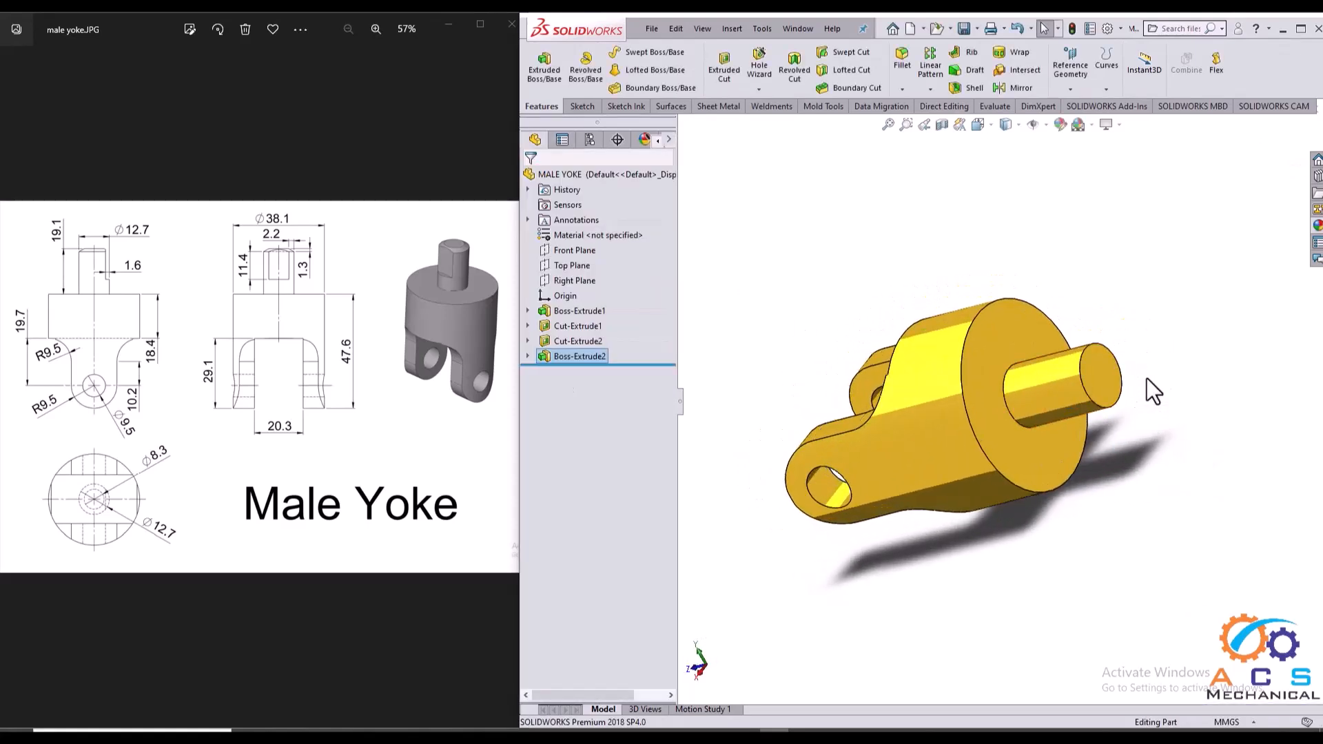
{"action": "left_click", "coordinate": [1107, 382]}
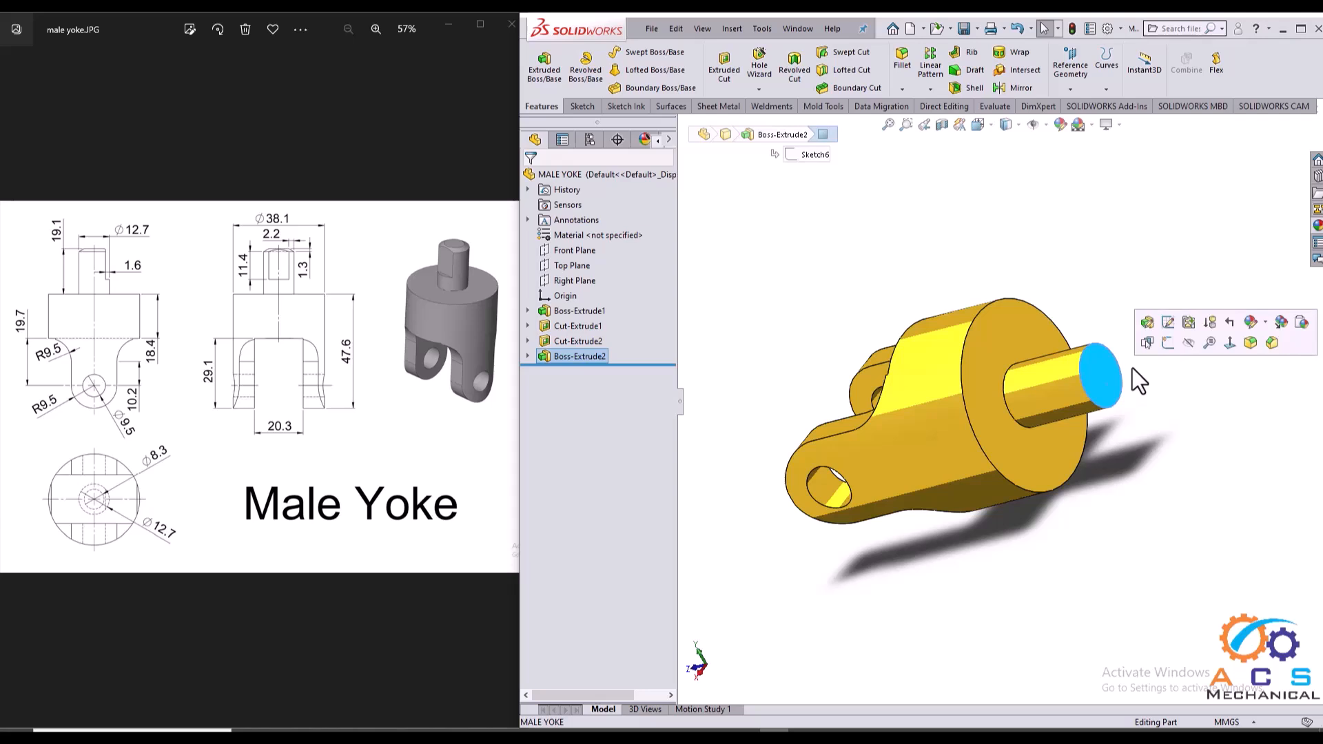
{"action": "left_click", "coordinate": [1163, 346]}
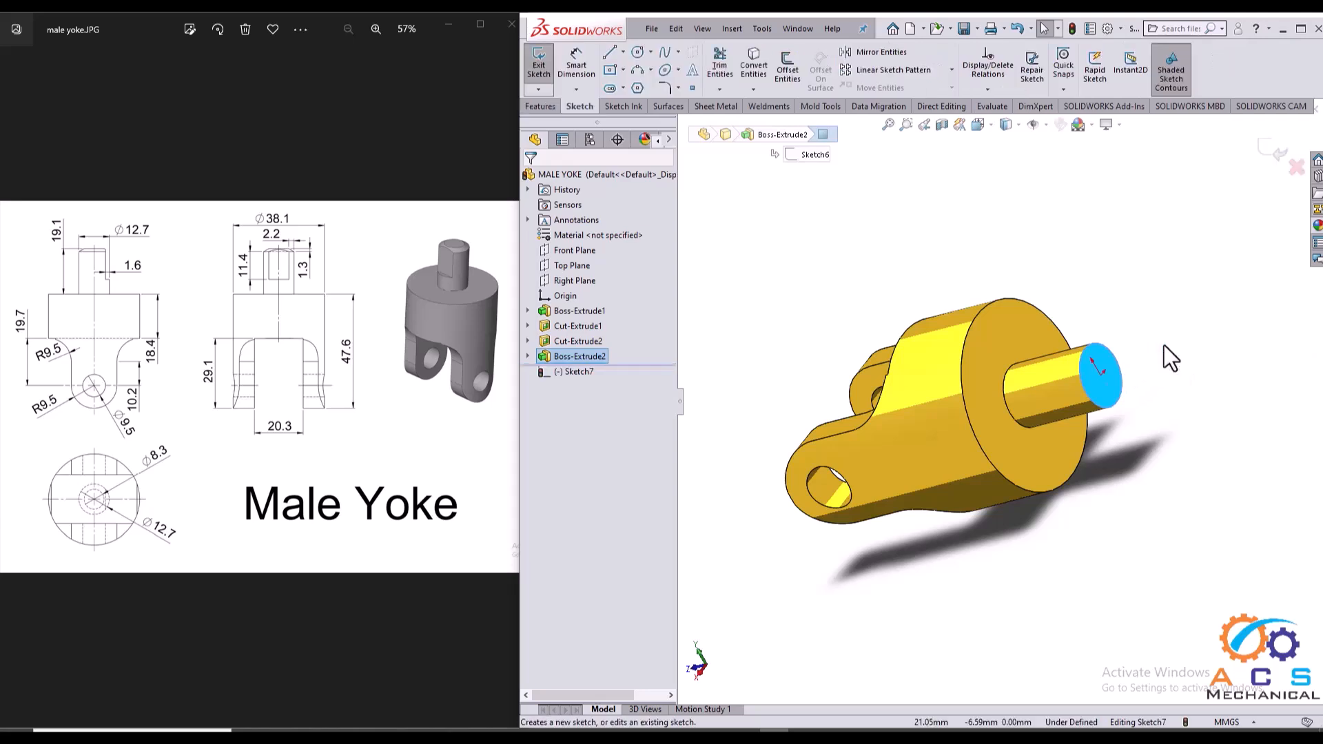
{"action": "key", "text": "space"}
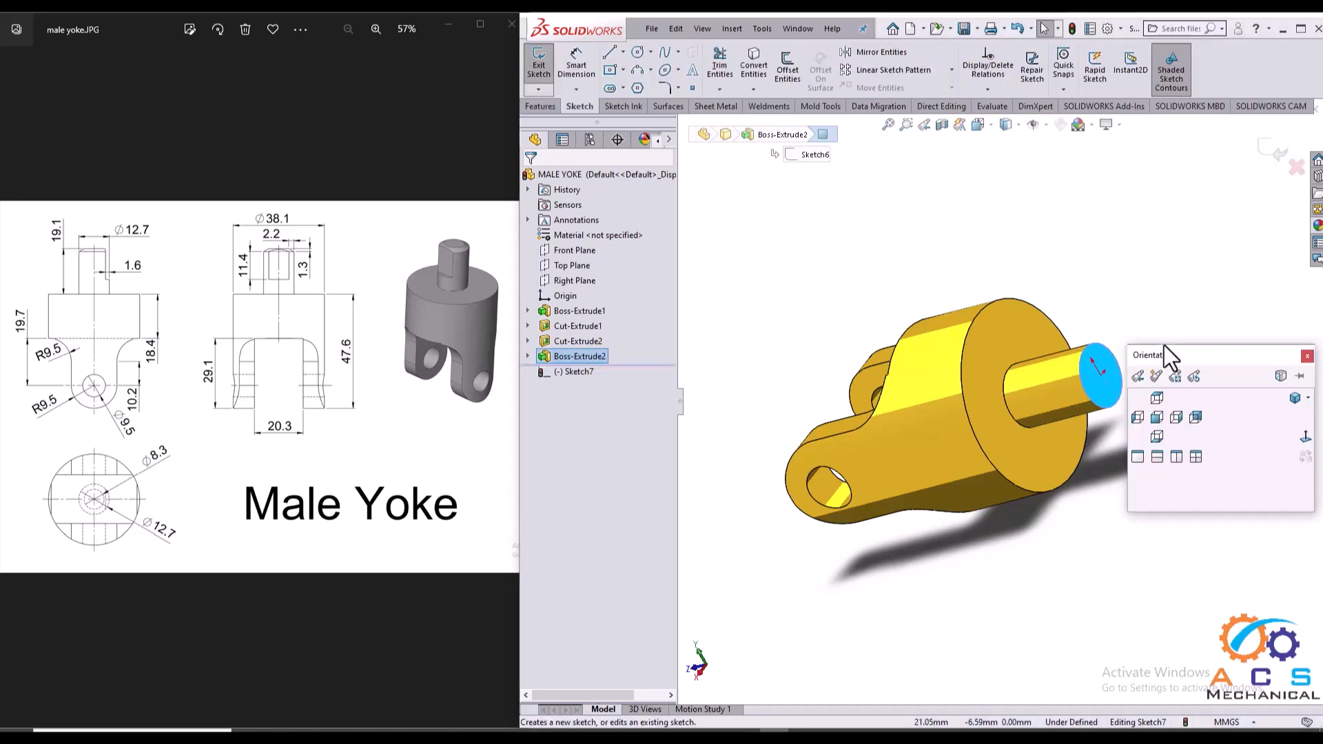
{"action": "left_click", "coordinate": [1304, 438]}
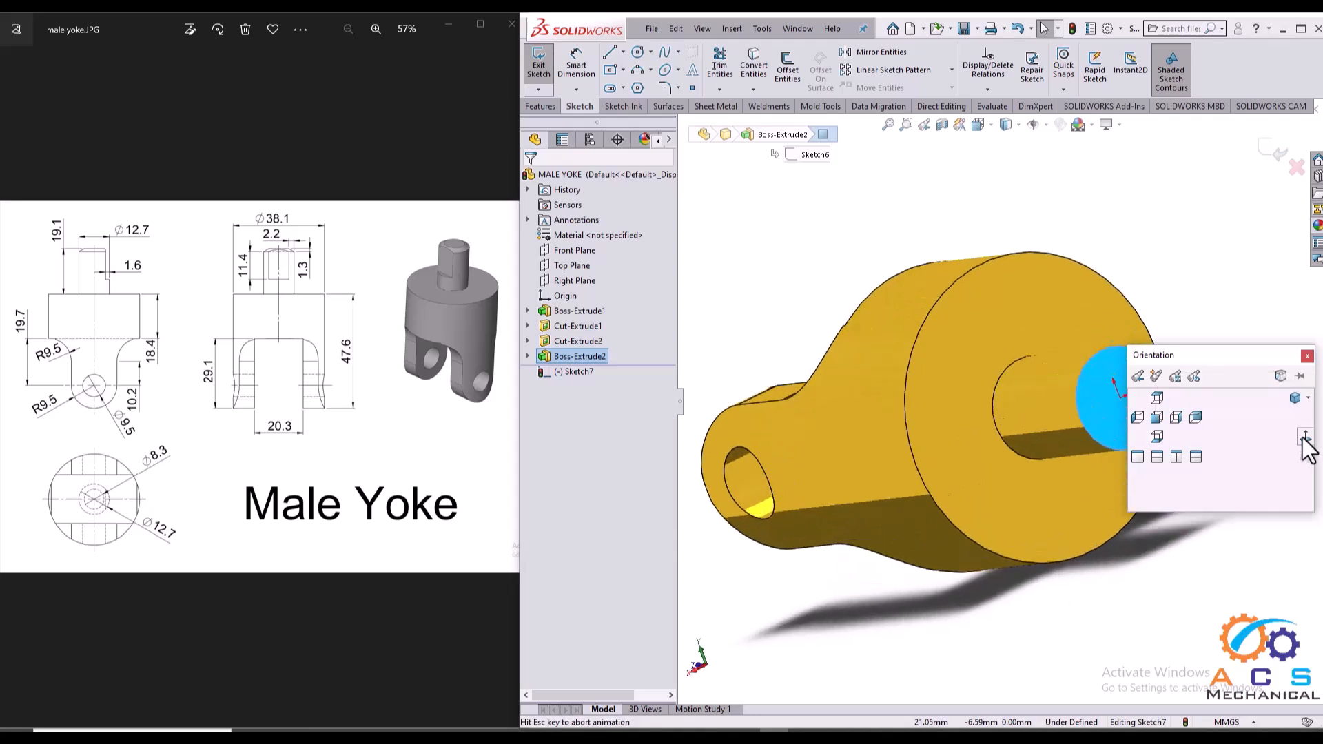
{"action": "left_click", "coordinate": [1169, 629]}
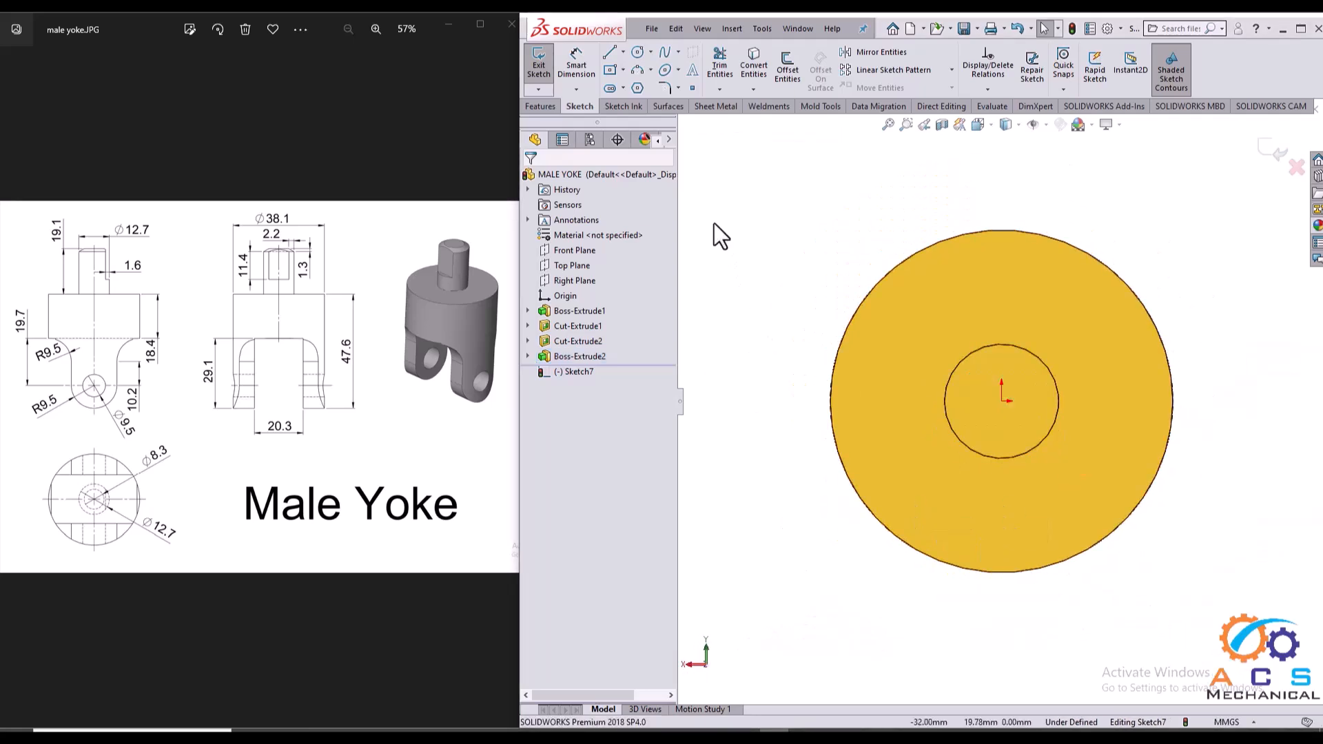
- Sketch a center rectangle about 10.7 mm by 3.2 mm, centred on the lowest point of the shank's circular edge
{"action": "left_click", "coordinate": [609, 70]}
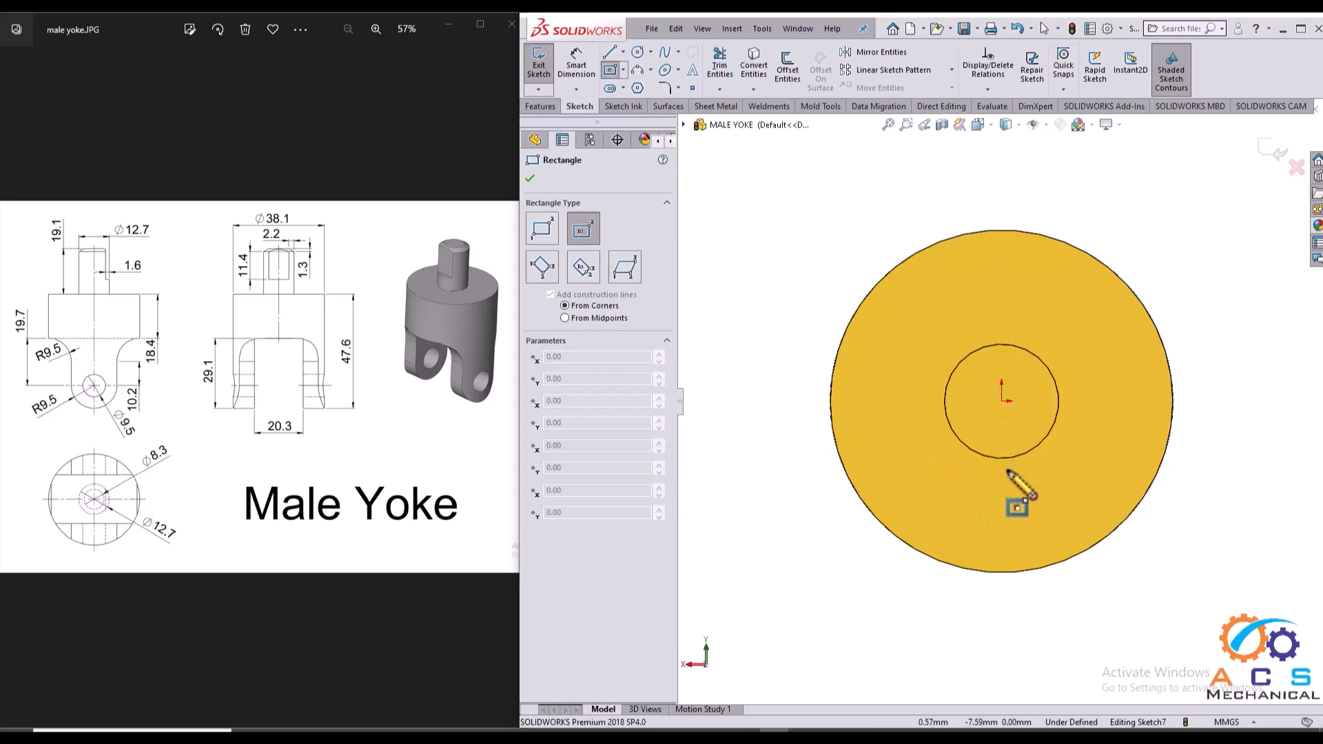
{"action": "left_click", "coordinate": [1002, 458]}
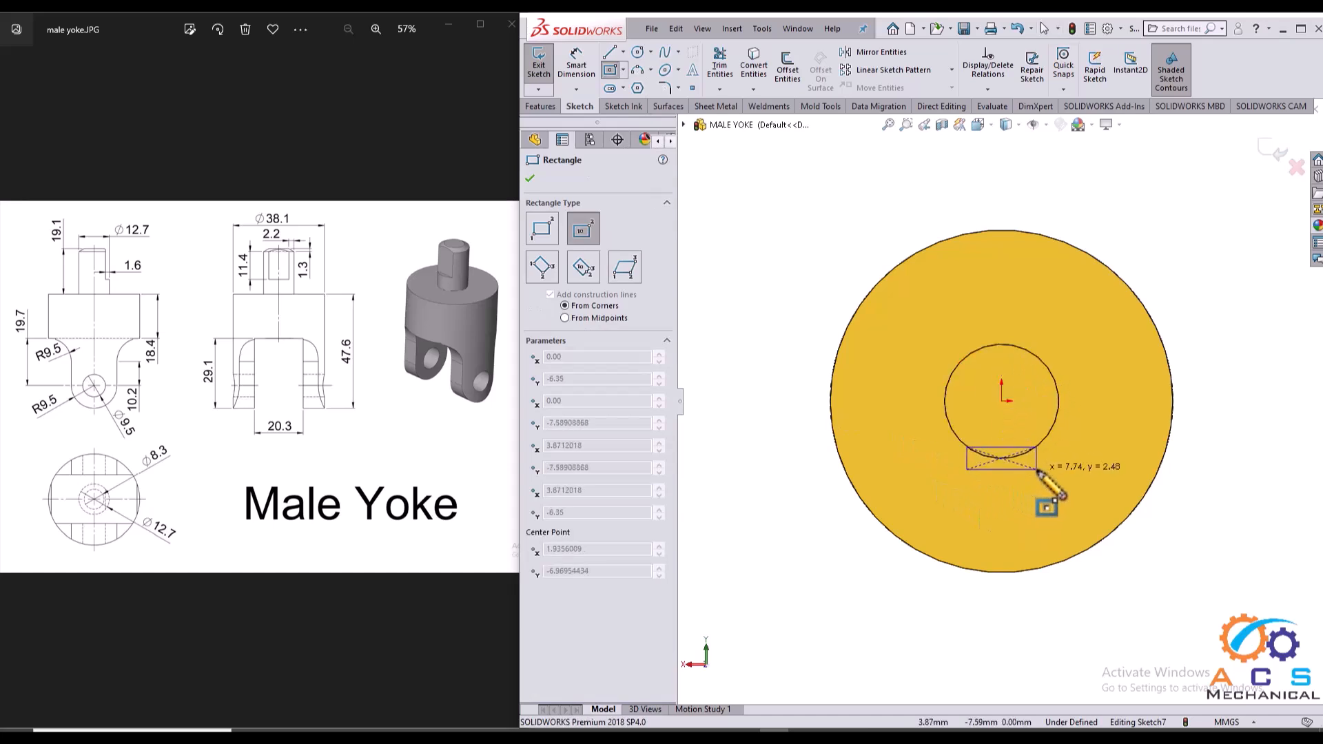
{"action": "left_click", "coordinate": [1049, 471]}
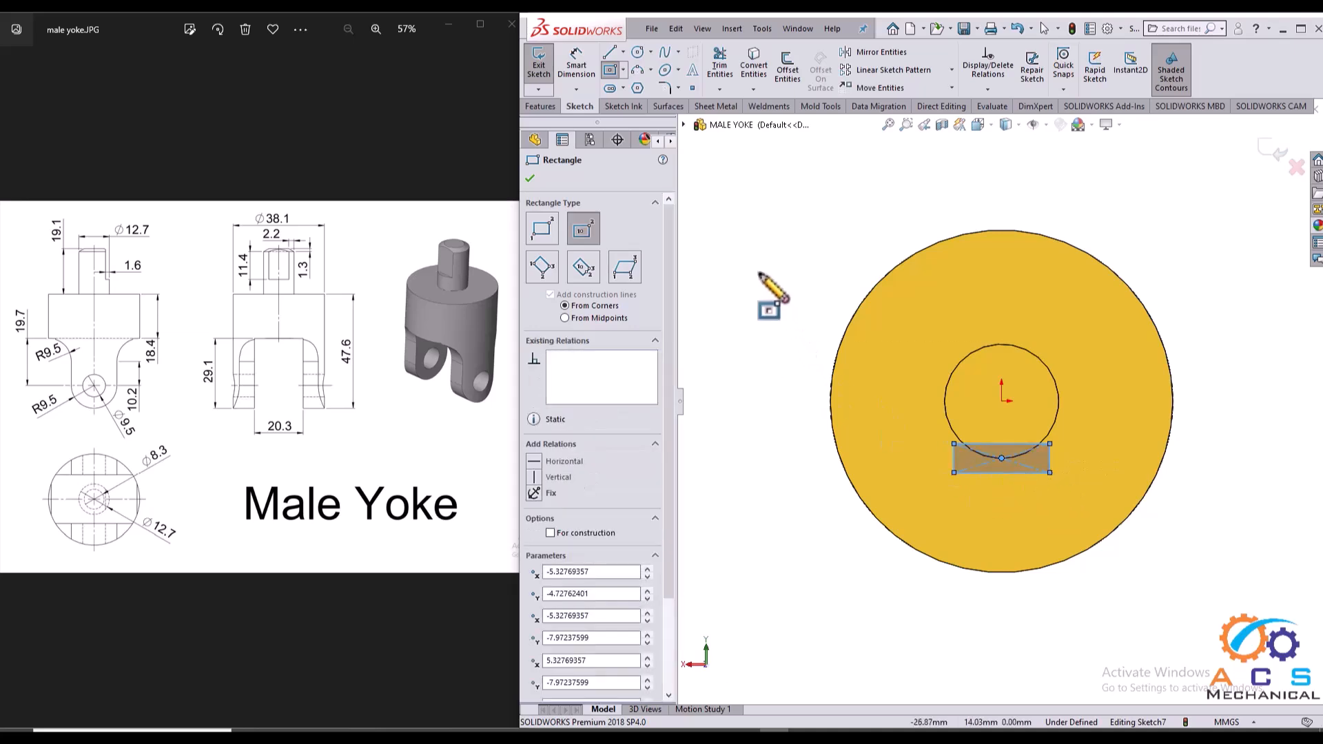
- Dimension the distance from the rectangle's center point to its upper edge as 1.6 mm
{"action": "left_click", "coordinate": [575, 72]}
{"action": "scroll", "coordinate": [1003, 448], "scroll_direction": "down", "scroll_amount": 2}
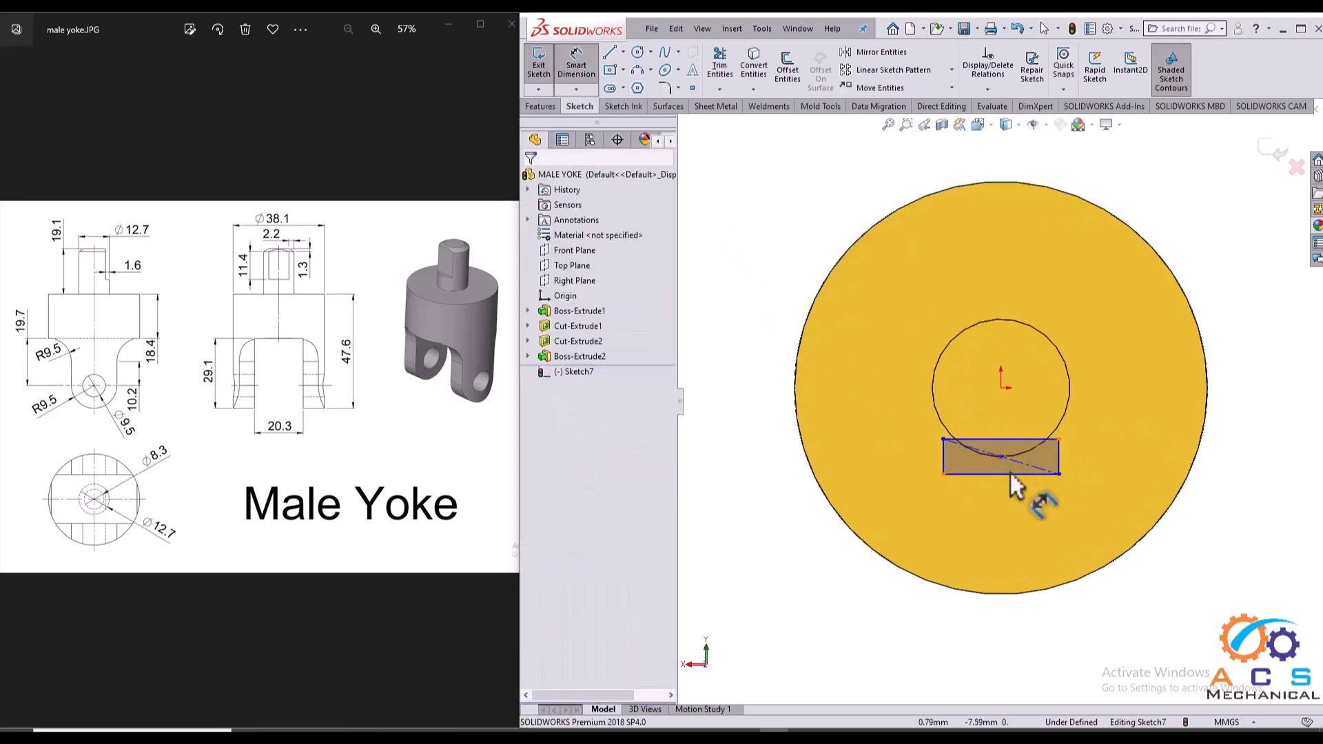
{"action": "left_click", "coordinate": [1002, 456]}
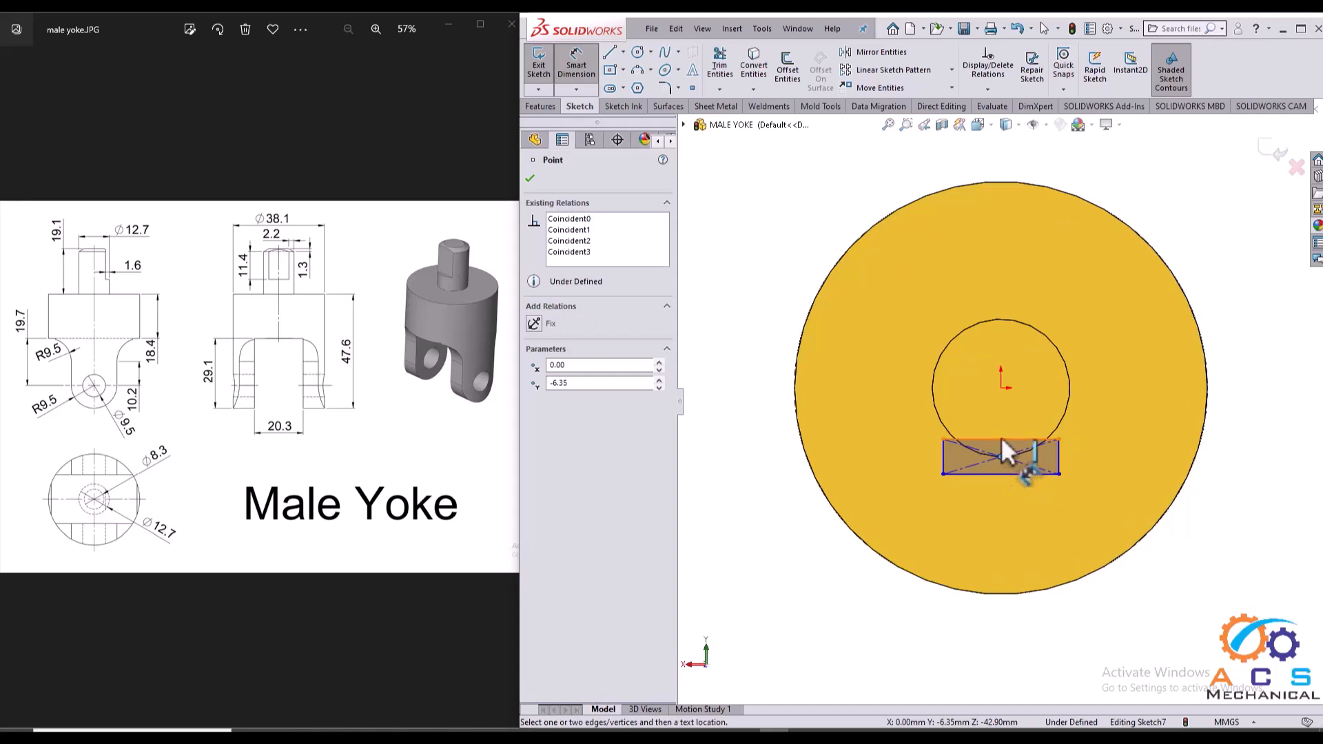
{"action": "left_click", "coordinate": [1000, 437]}
{"action": "left_click", "coordinate": [879, 391]}
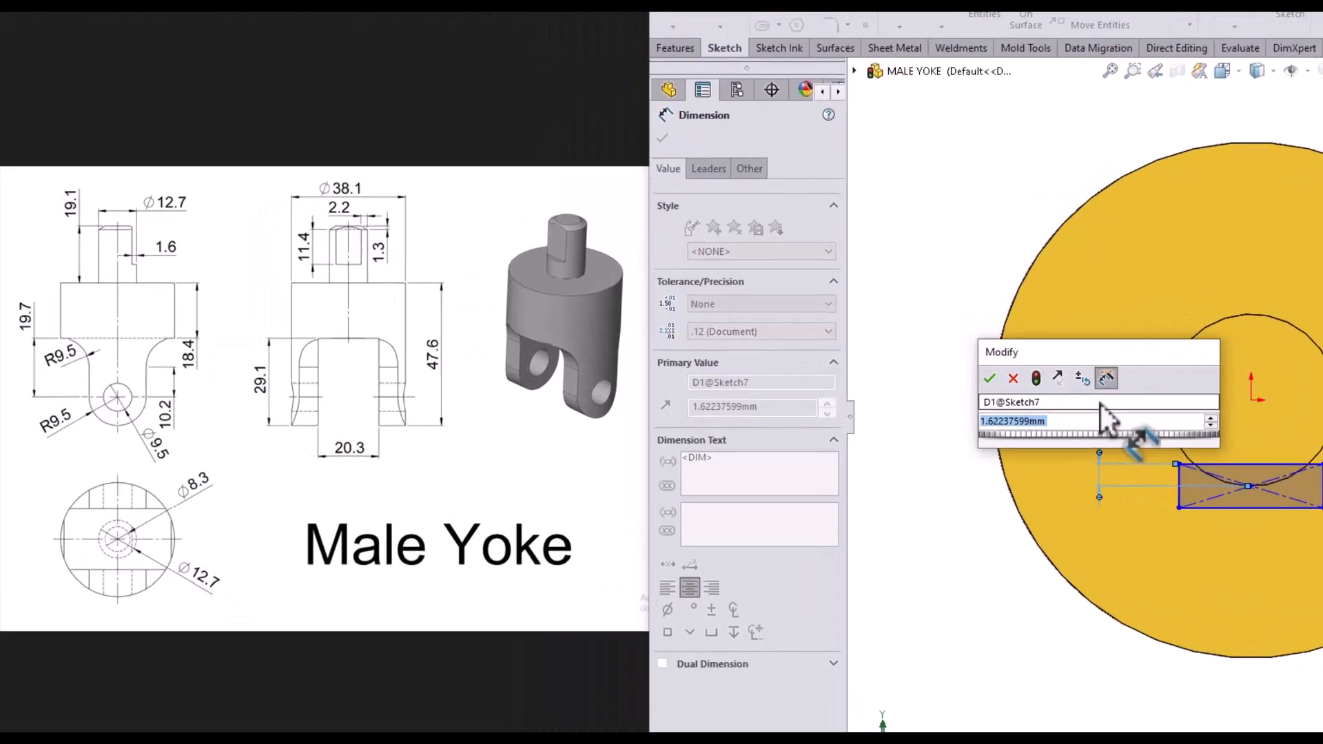
{"action": "type", "text": "1.6"}
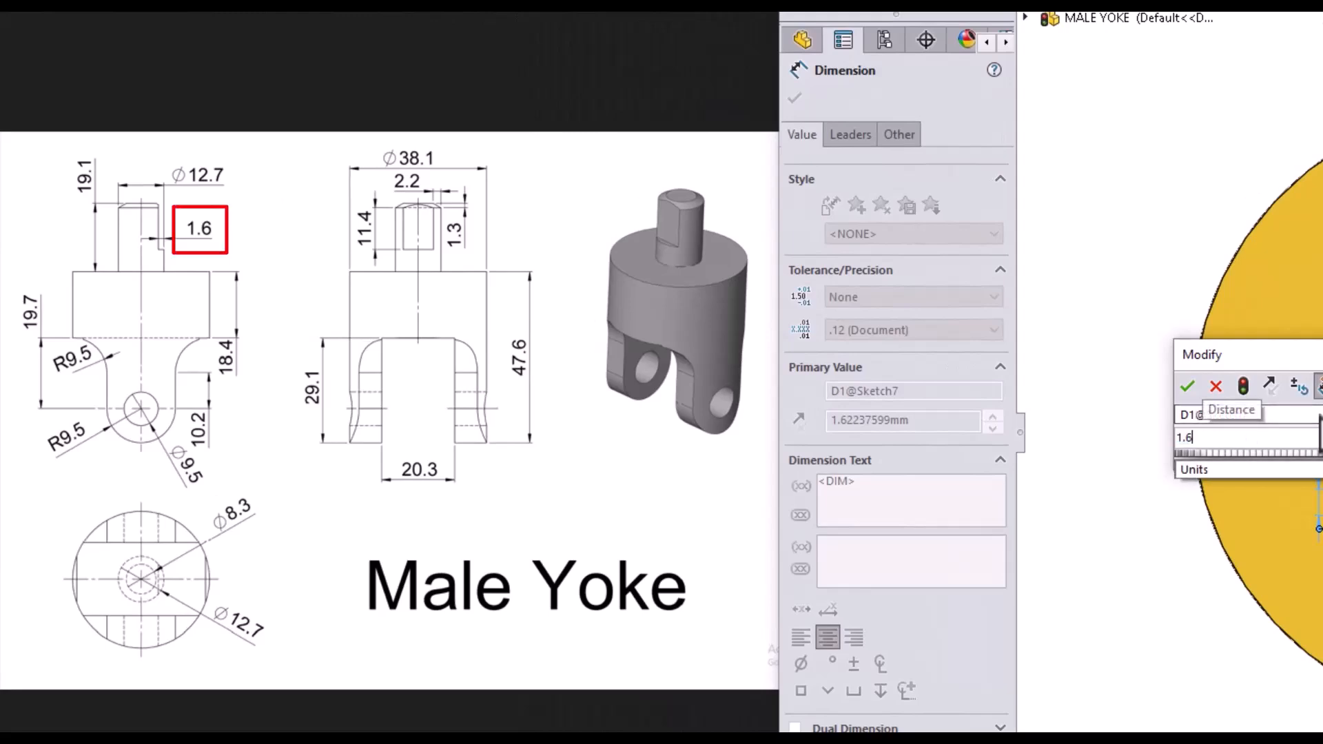
{"action": "key", "text": "Return"}
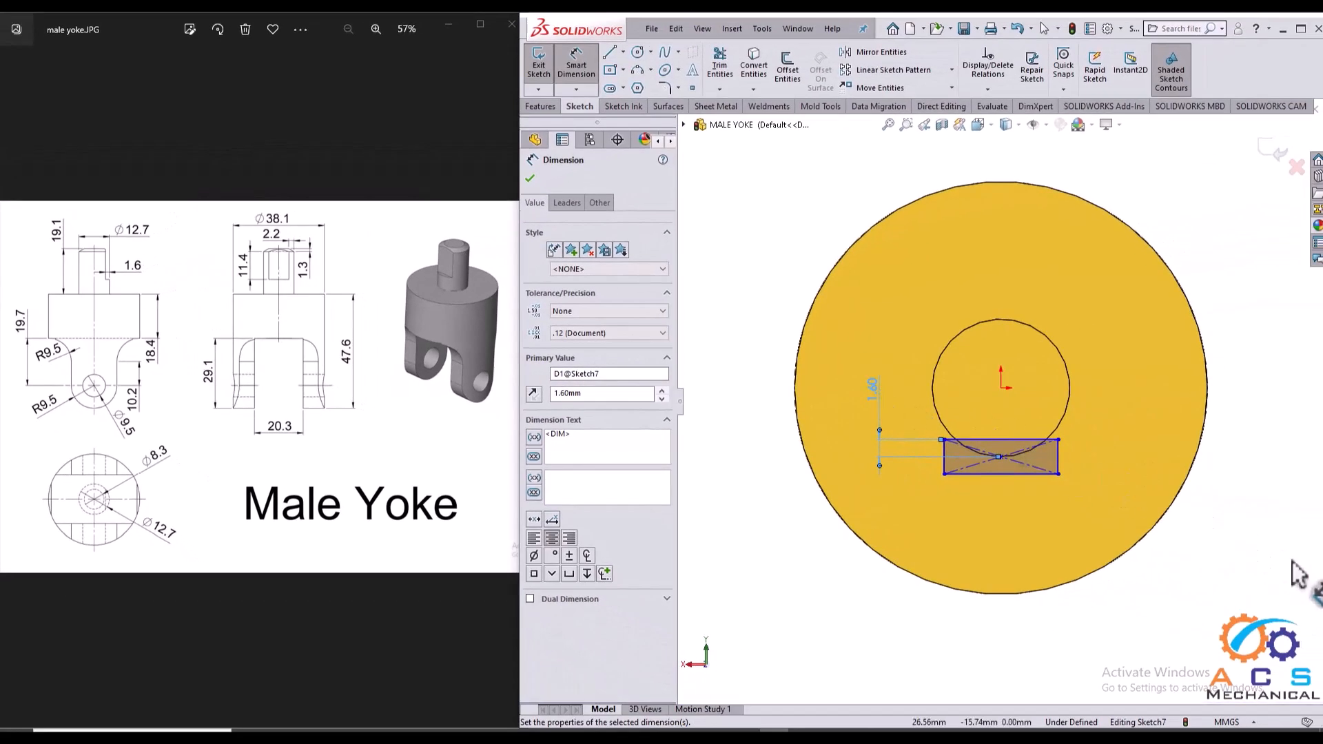
{"action": "right_click", "coordinate": [1246, 528]}
{"action": "left_click", "coordinate": [1213, 567]}
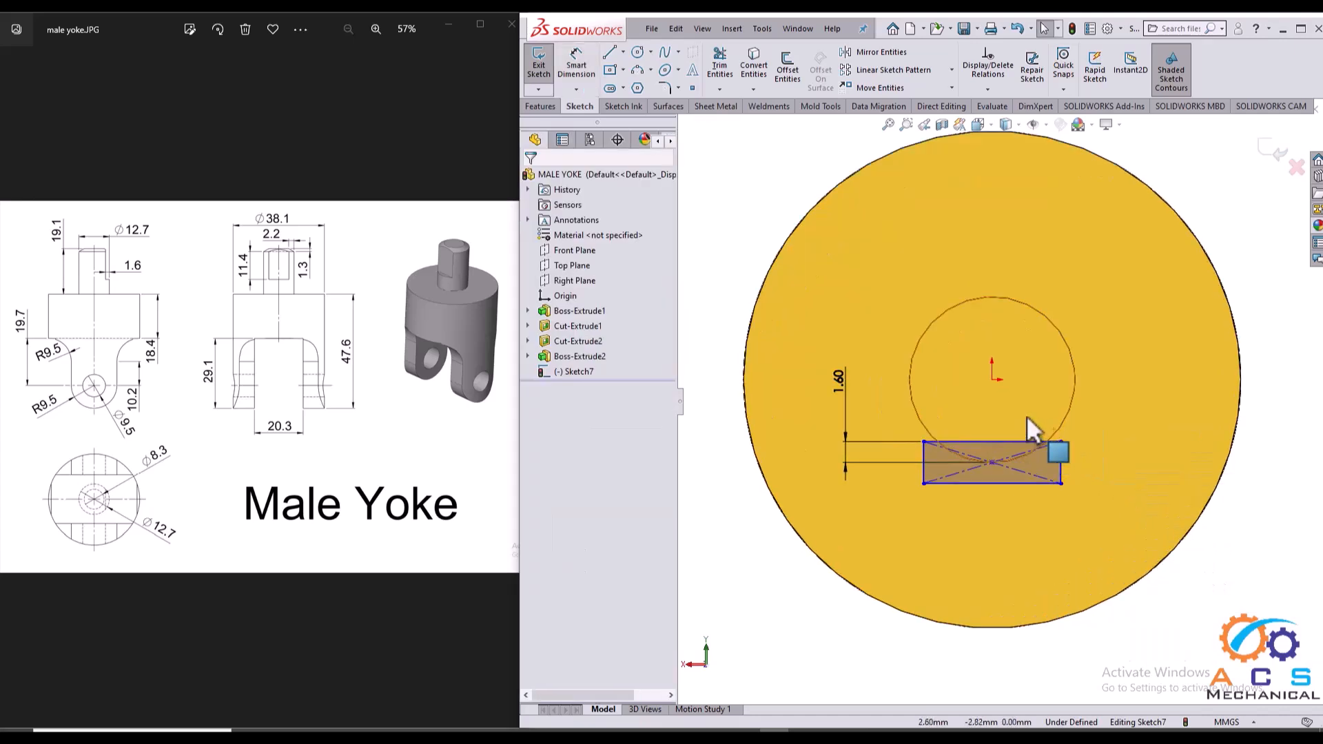
- Add a Vertical relation between the origin and the rectangle's center point
{"action": "left_click", "coordinate": [991, 379]}
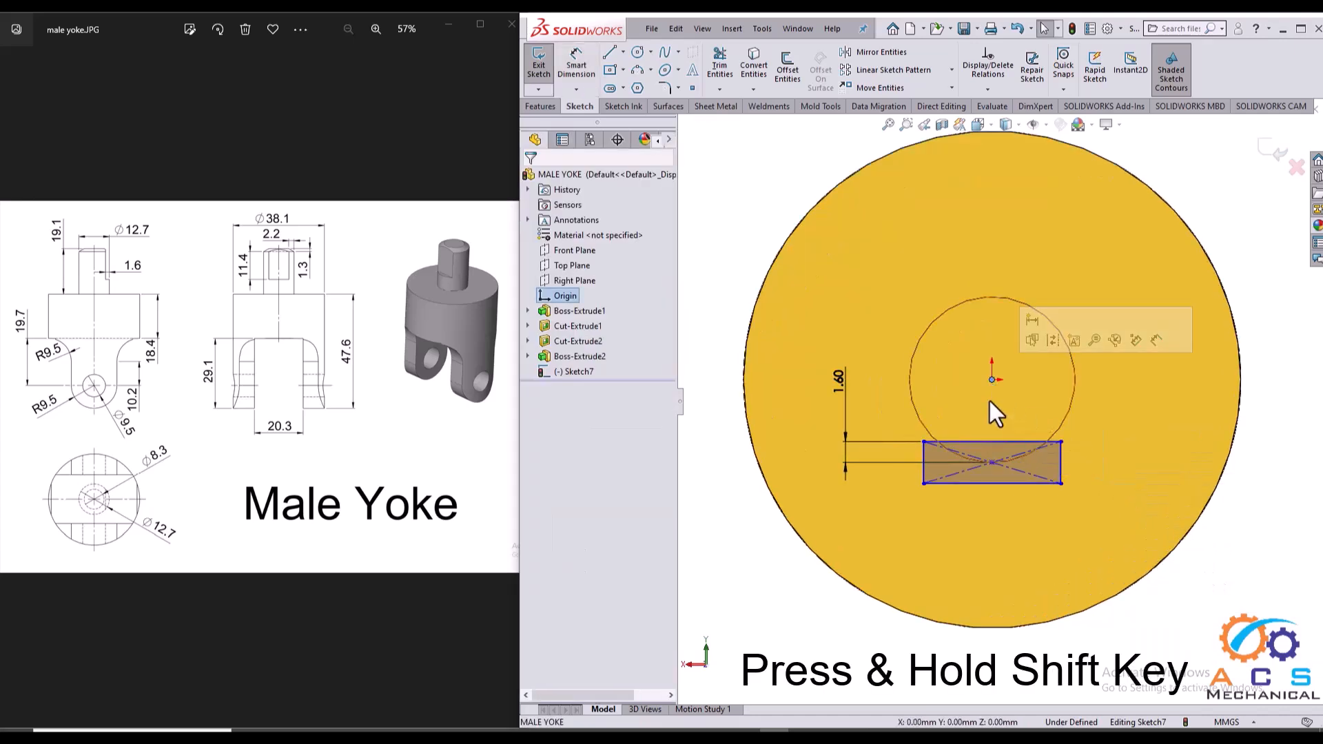
{"action": "left_click", "coordinate": [992, 465], "text": "shift"}
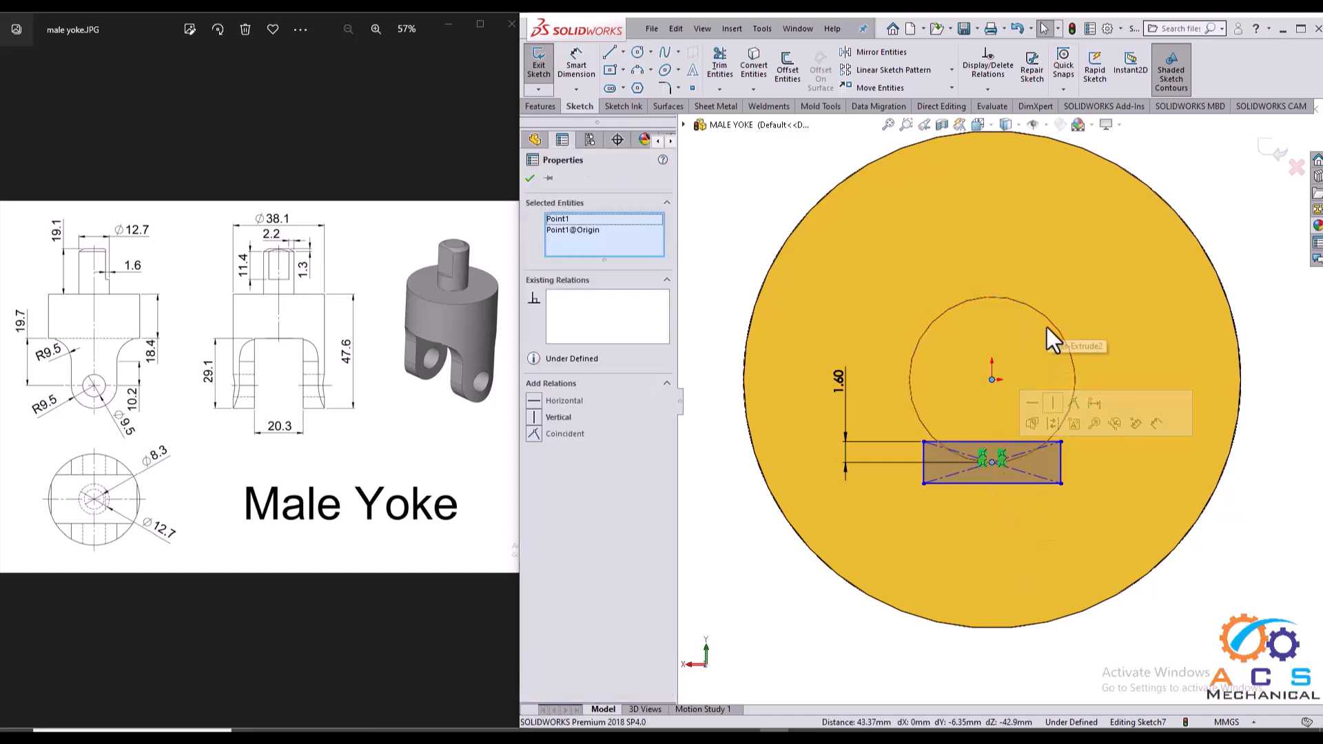
{"action": "left_click", "coordinate": [1052, 404]}
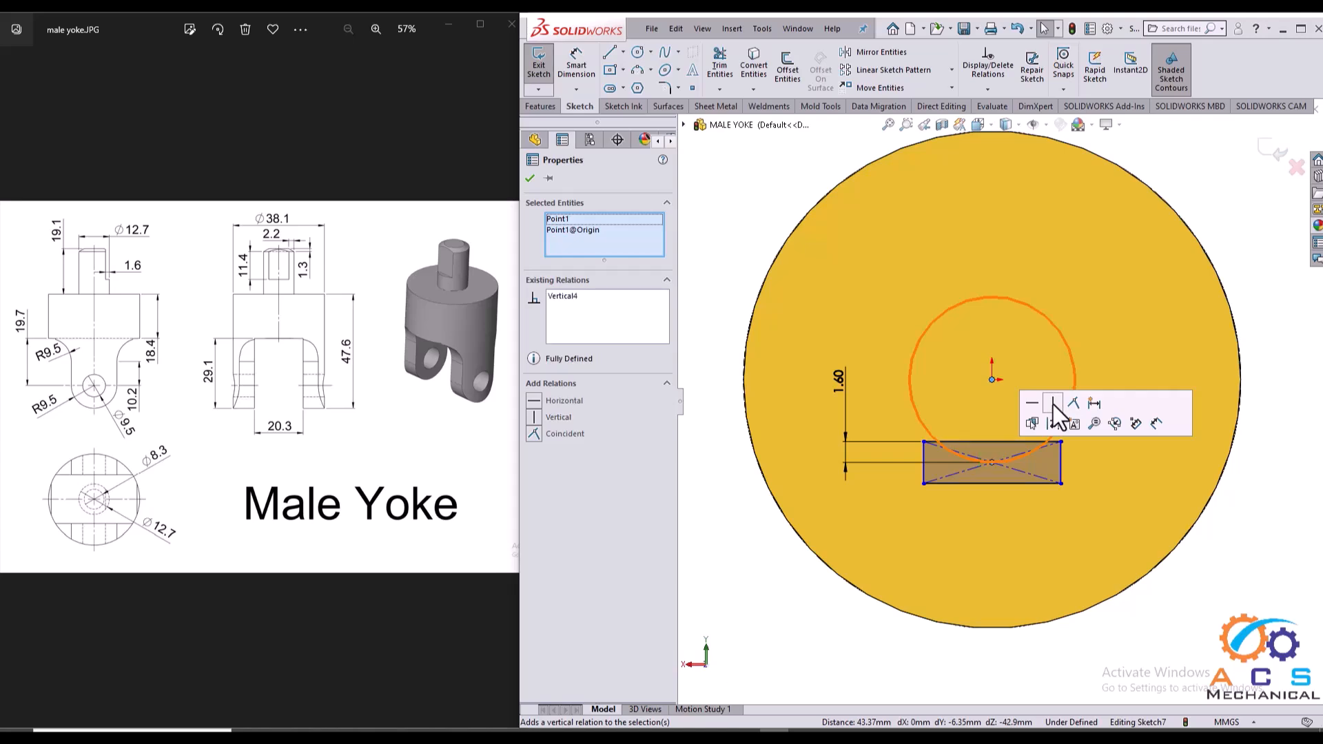
{"action": "left_click", "coordinate": [1226, 617]}
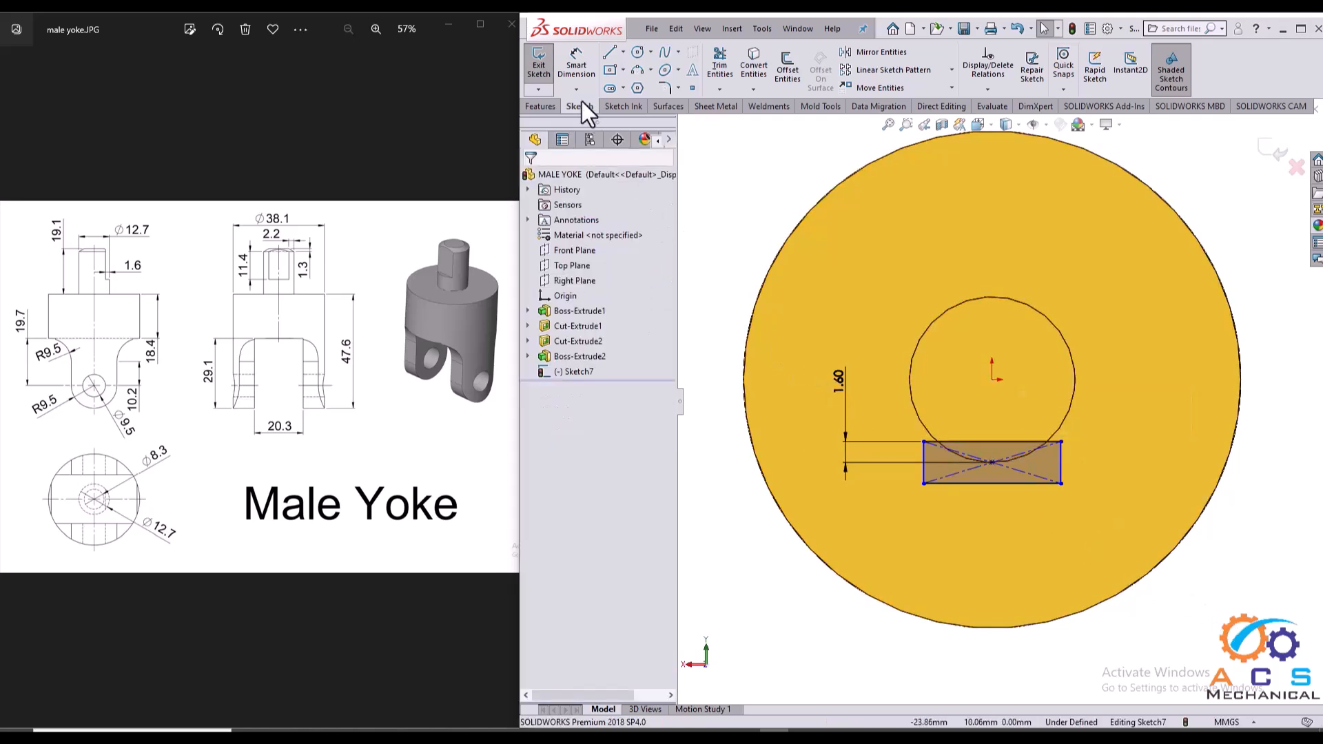
- Dimension the rectangle's width as 10 mm and exit the sketch
{"action": "left_click", "coordinate": [988, 484]}
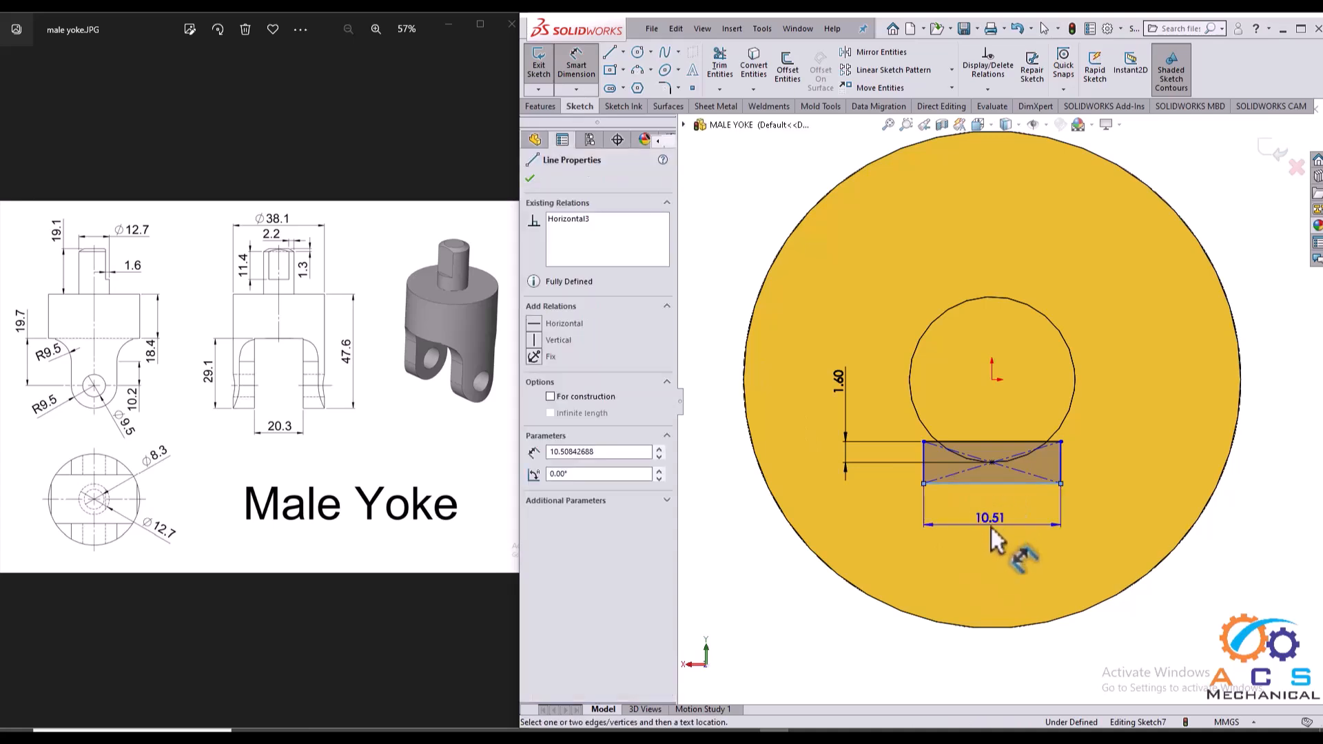
{"action": "left_click", "coordinate": [992, 528]}
{"action": "type", "text": "10"}
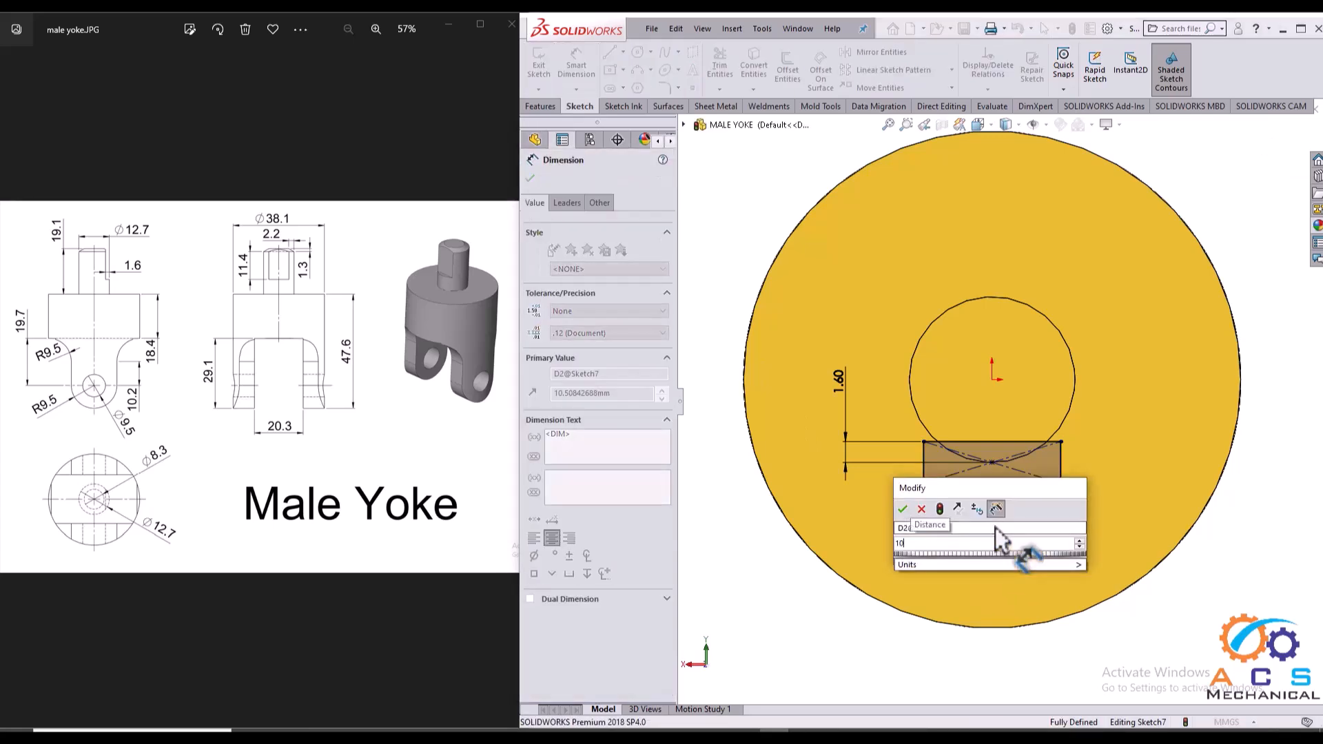
{"action": "key", "text": "Return"}
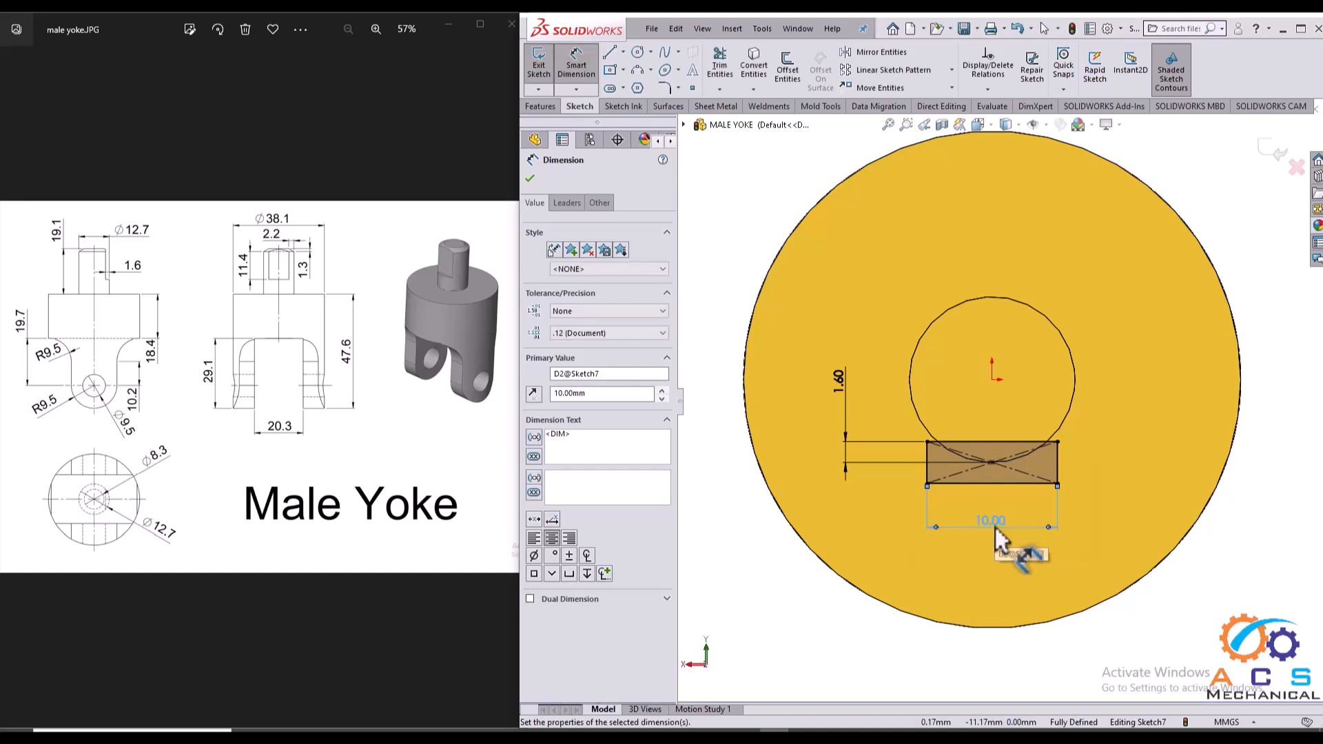
{"action": "left_click", "coordinate": [1276, 154]}
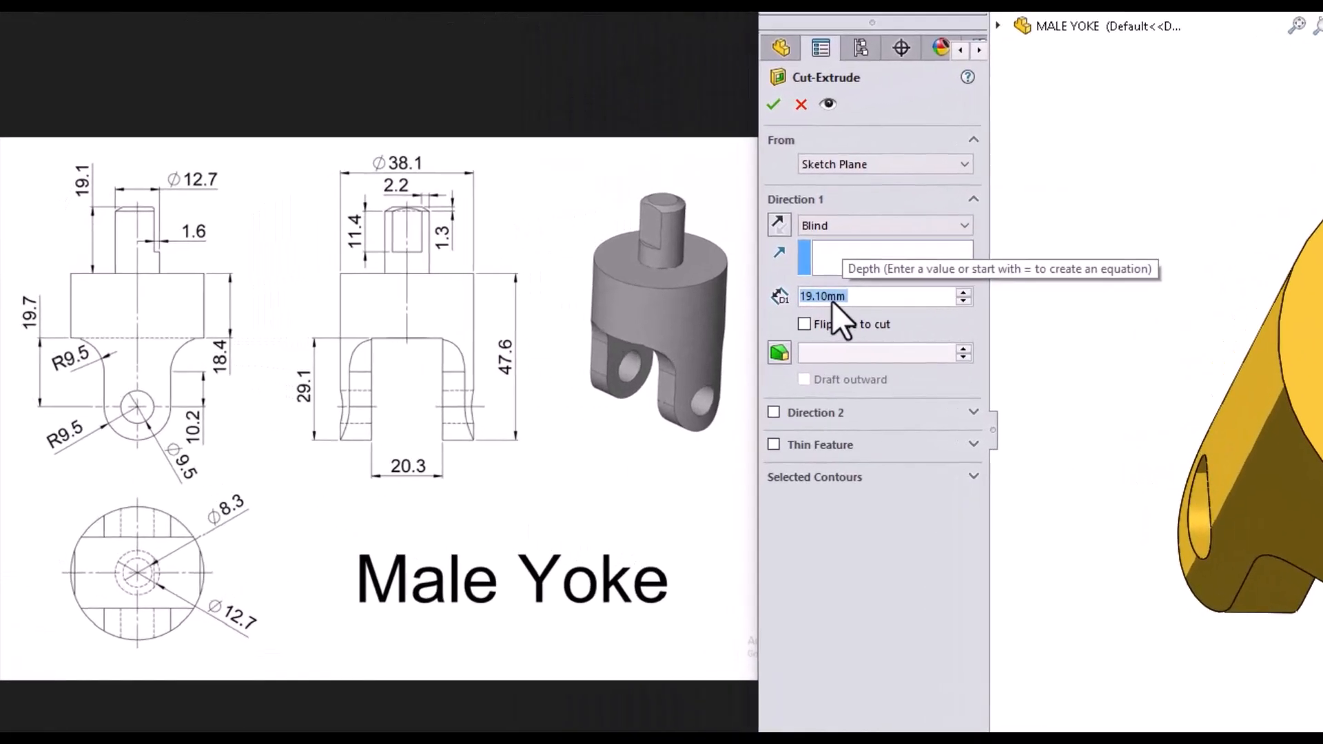
- Cut-extrude the rectangle into the shank with a Blind depth of 11.4 mm to form the flat
{"action": "type", "text": "11."}
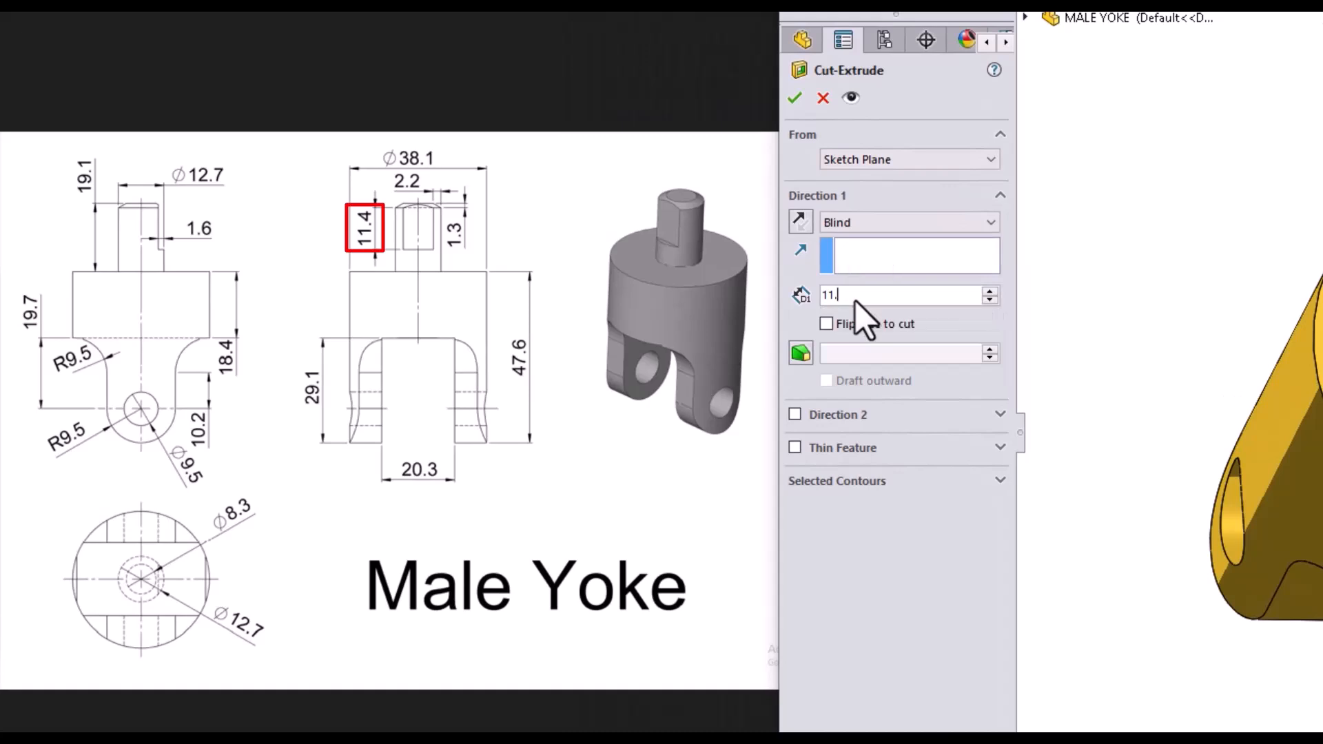
{"action": "type", "text": "4"}
{"action": "key", "text": "Return"}
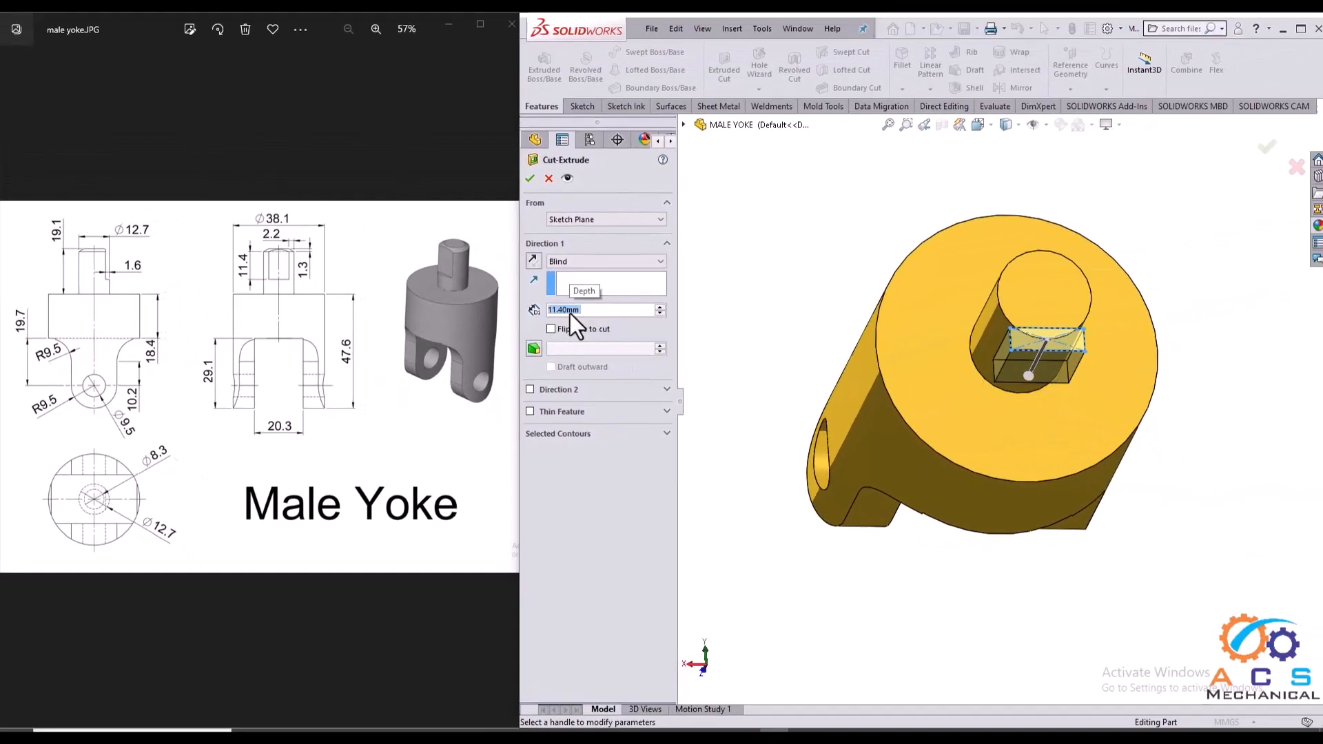
{"action": "left_click", "coordinate": [530, 179]}
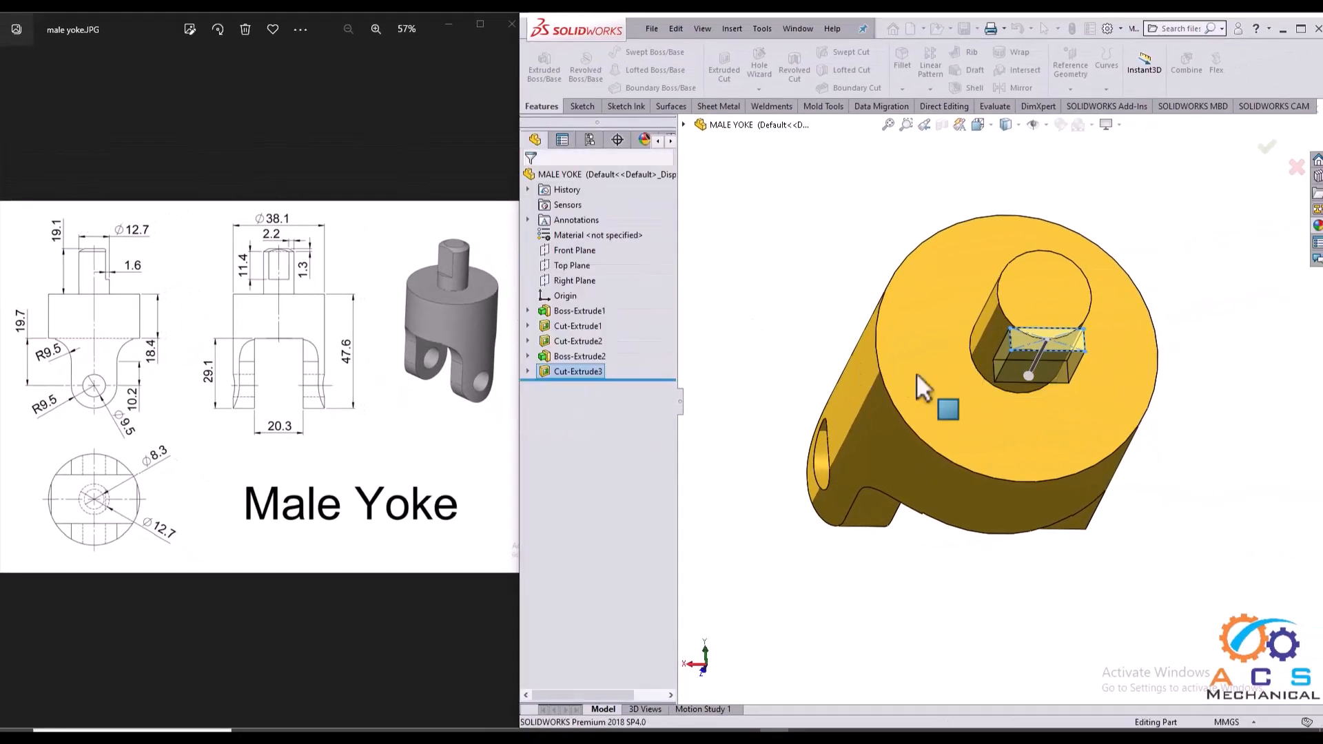
- Set up an Asymmetric fillet with a first distance of 2.2 mm and a second distance of 1.3 mm
{"action": "middle_click_drag", "start_coordinate": [945, 375], "coordinate": [943, 270]}
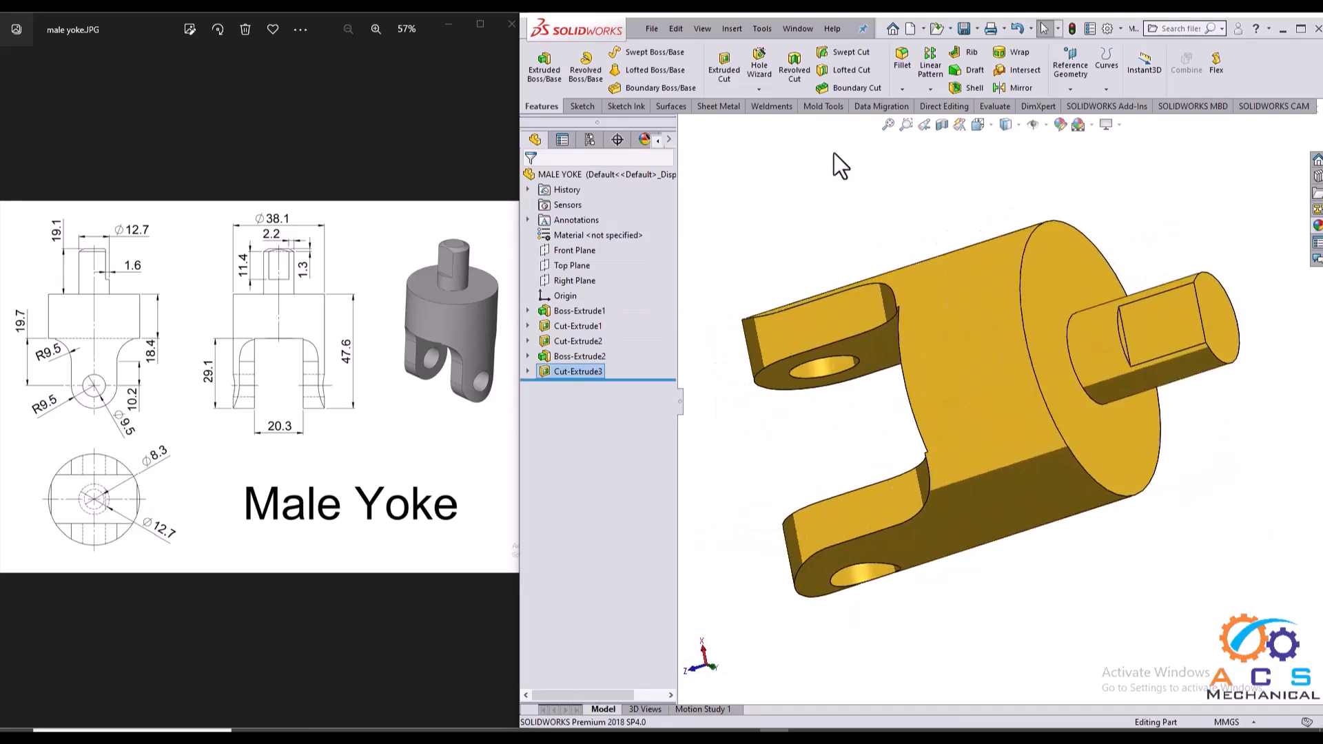
{"action": "left_click", "coordinate": [899, 56]}
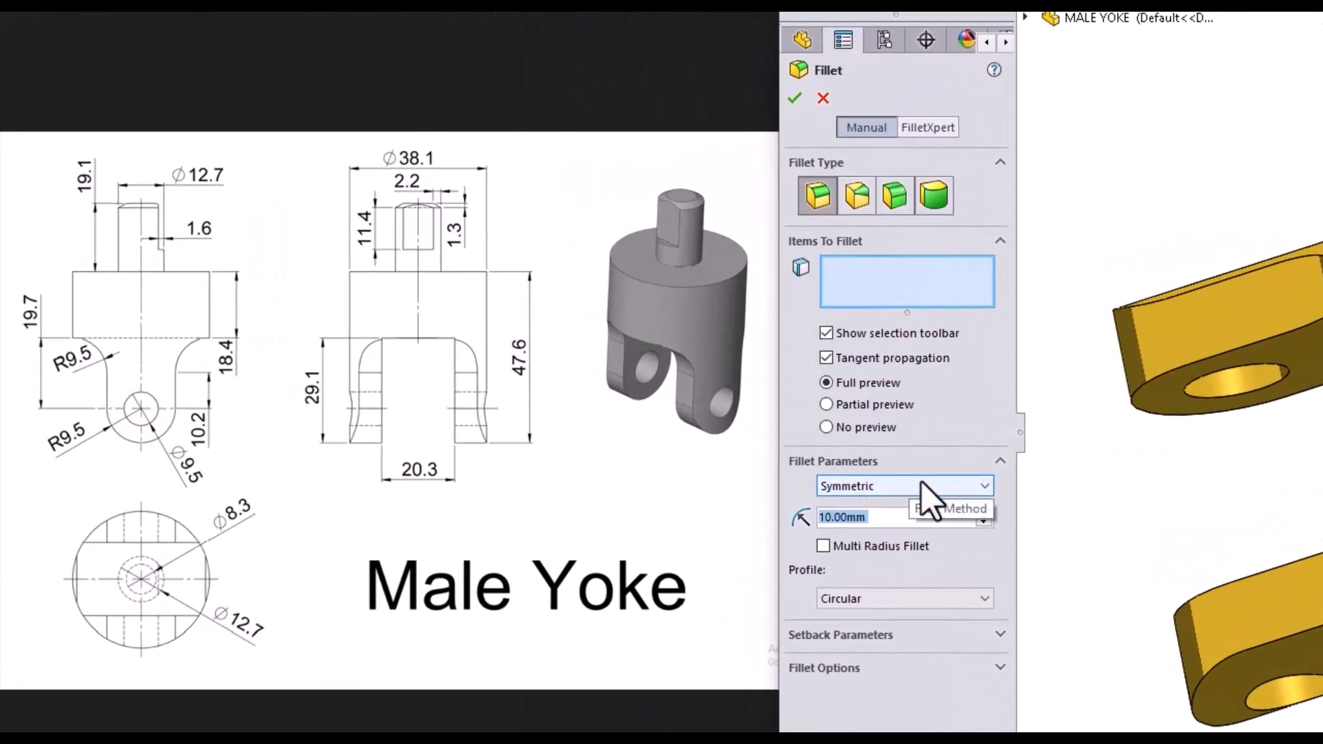
{"action": "left_click", "coordinate": [925, 484]}
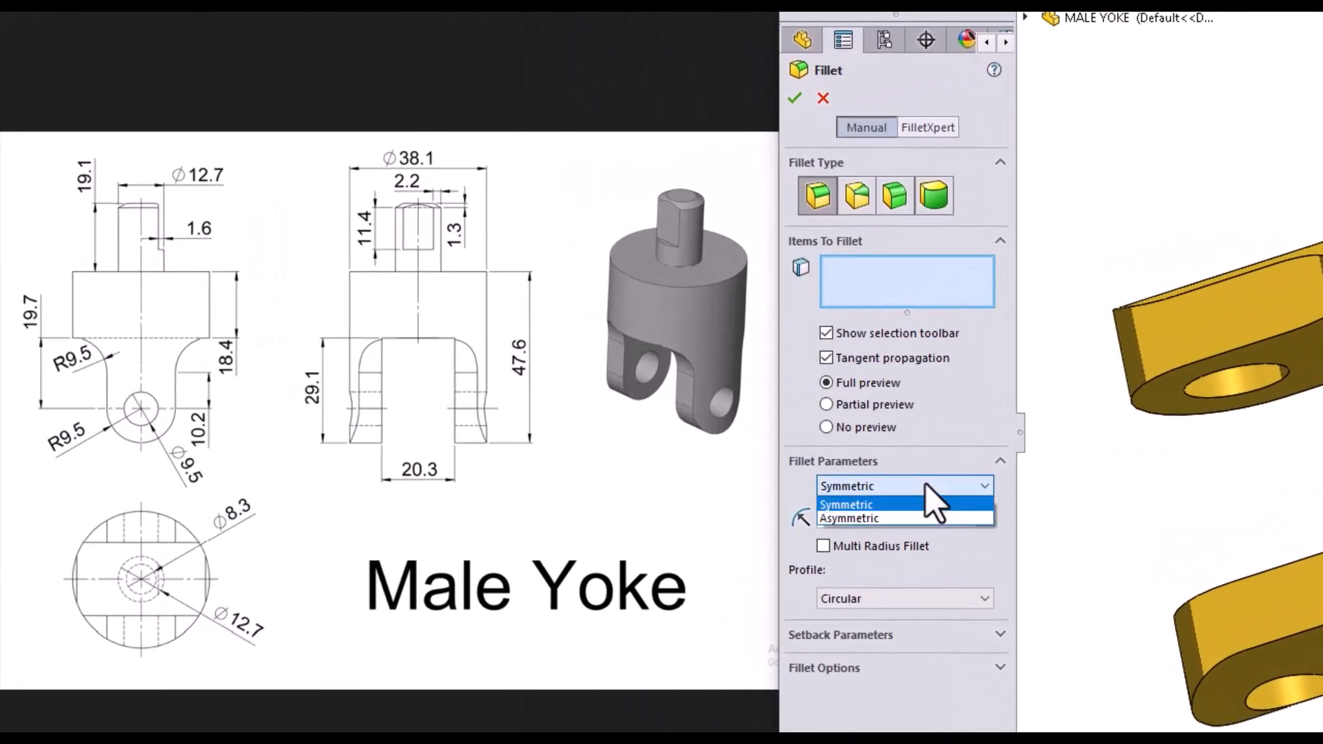
{"action": "left_click", "coordinate": [893, 518]}
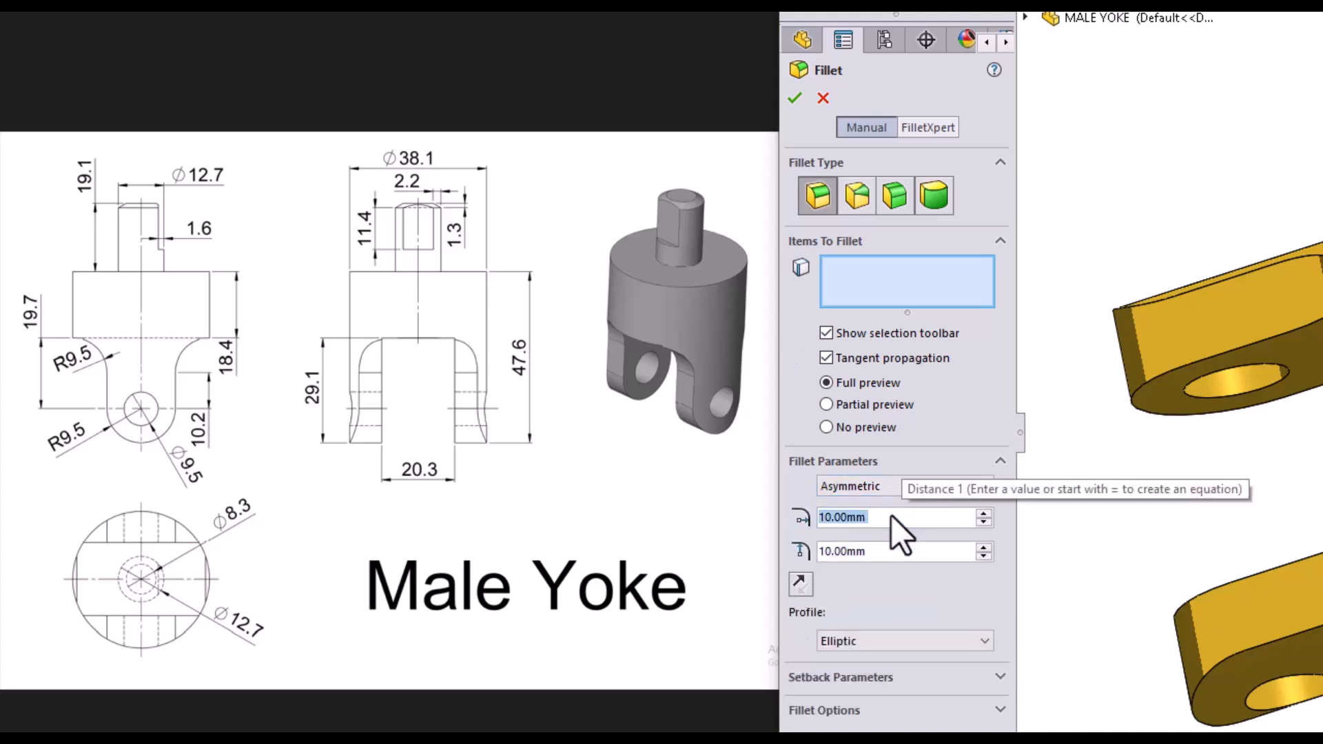
{"action": "type", "text": "2.2"}
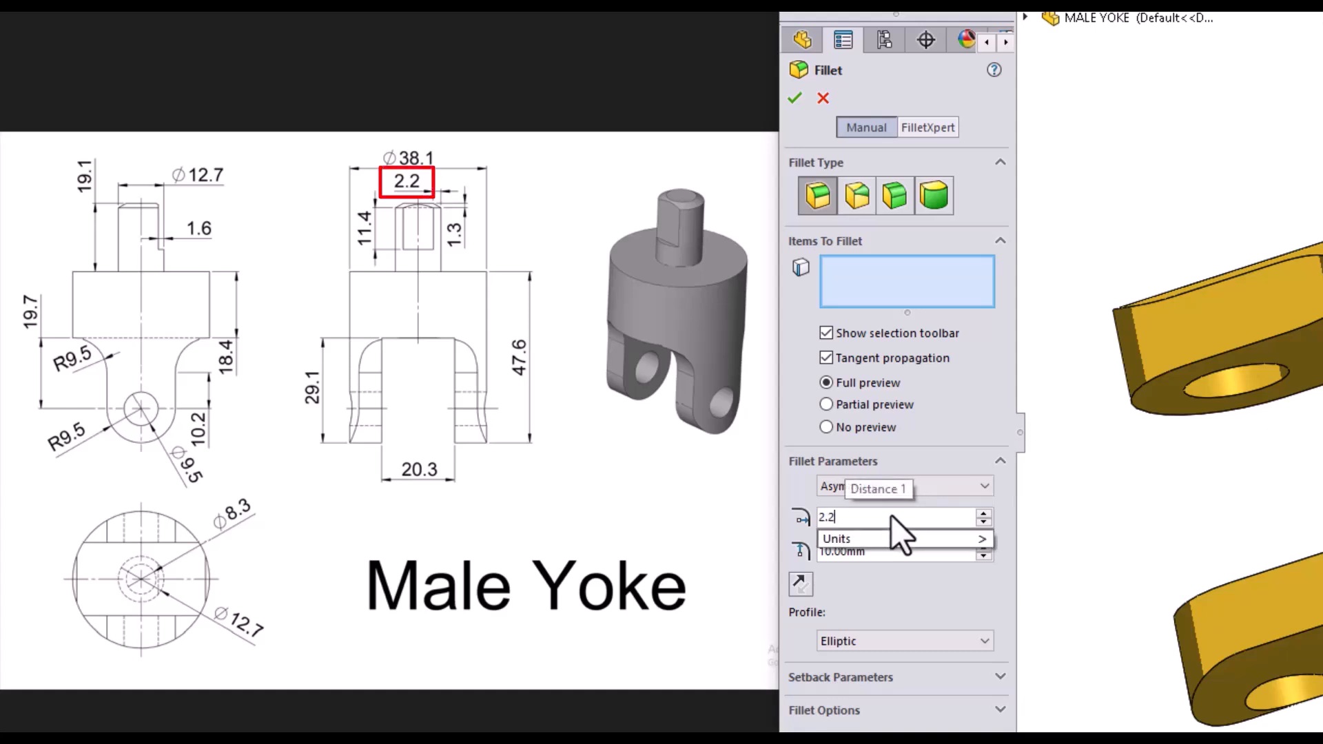
{"action": "key", "text": "Return"}
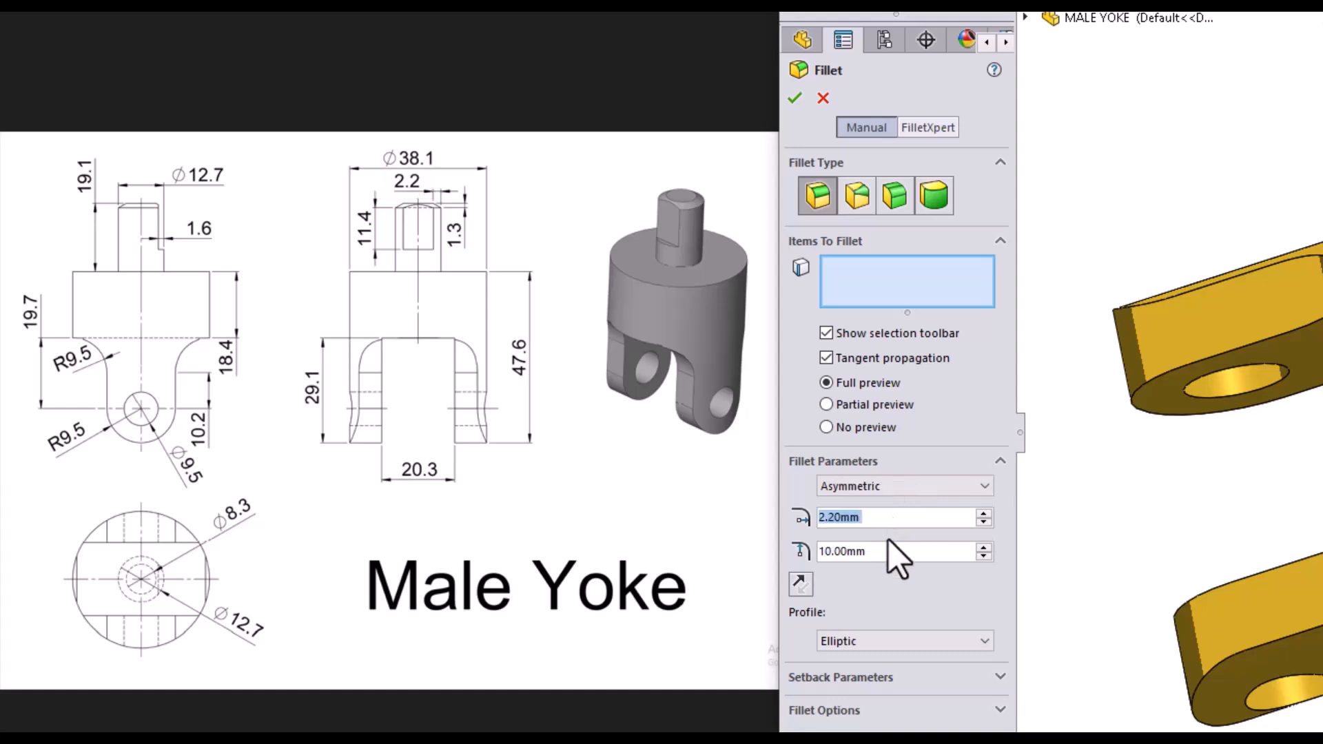
{"action": "left_click", "coordinate": [889, 550]}
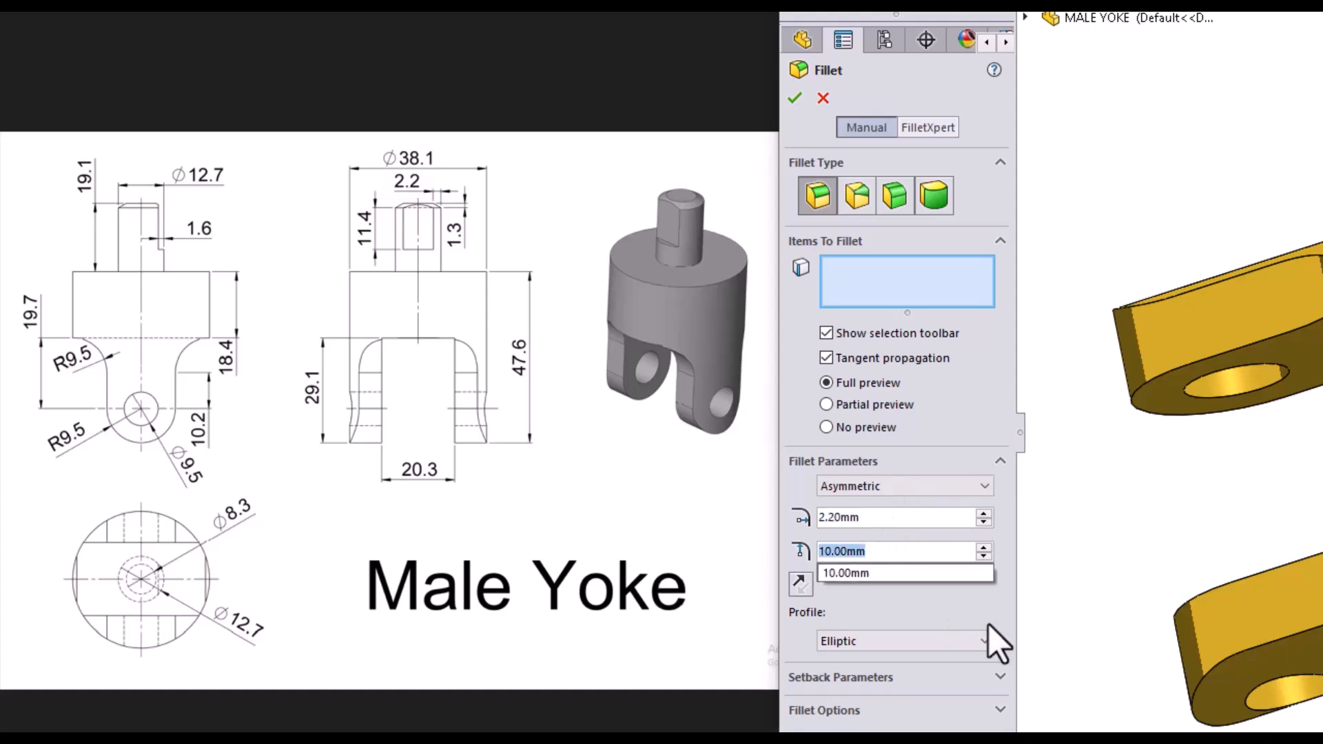
{"action": "type", "text": "1"}
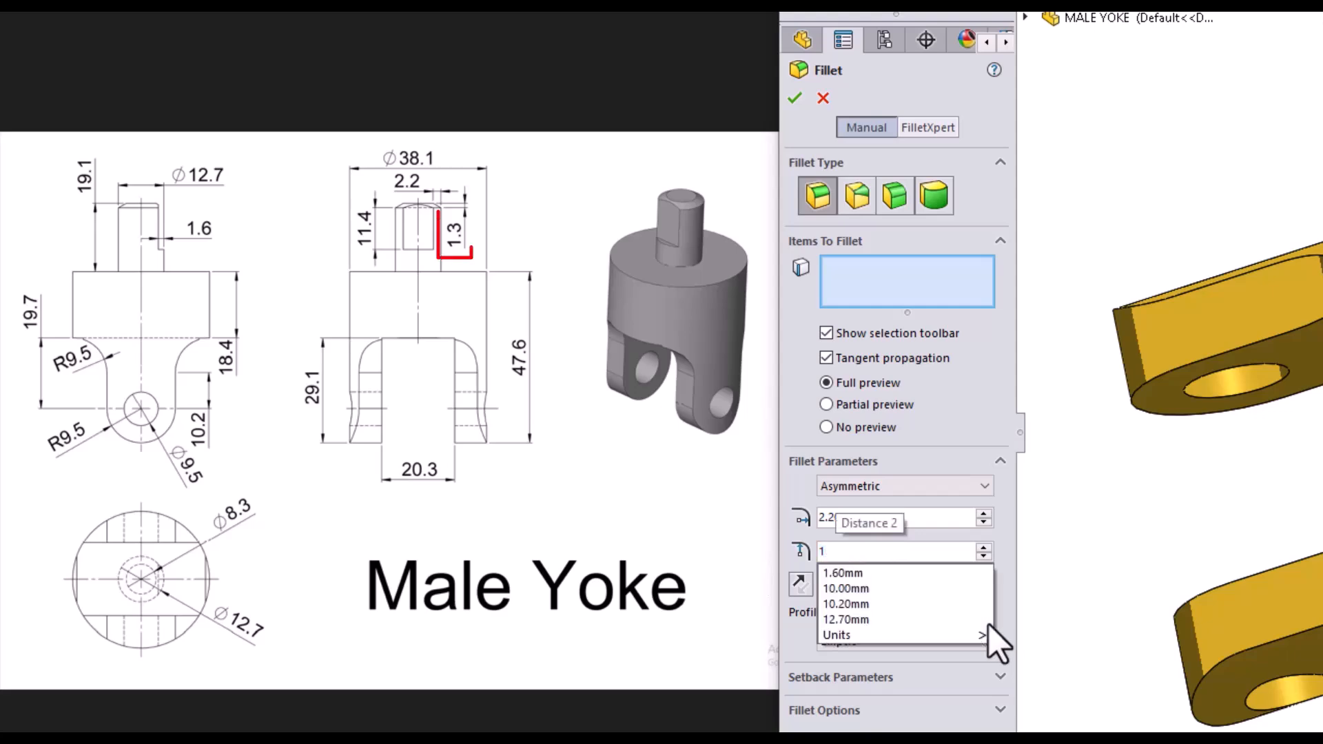
{"action": "type", "text": ".3"}
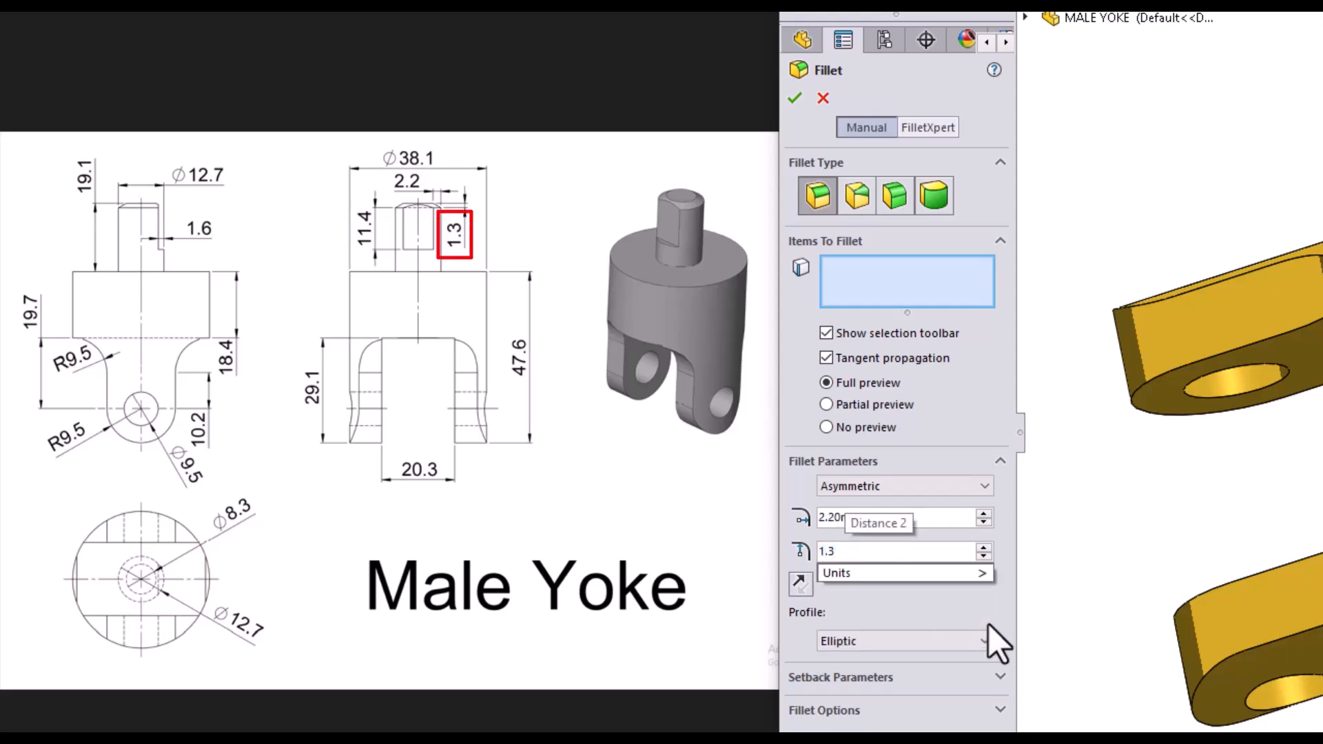
{"action": "key", "text": "Return"}
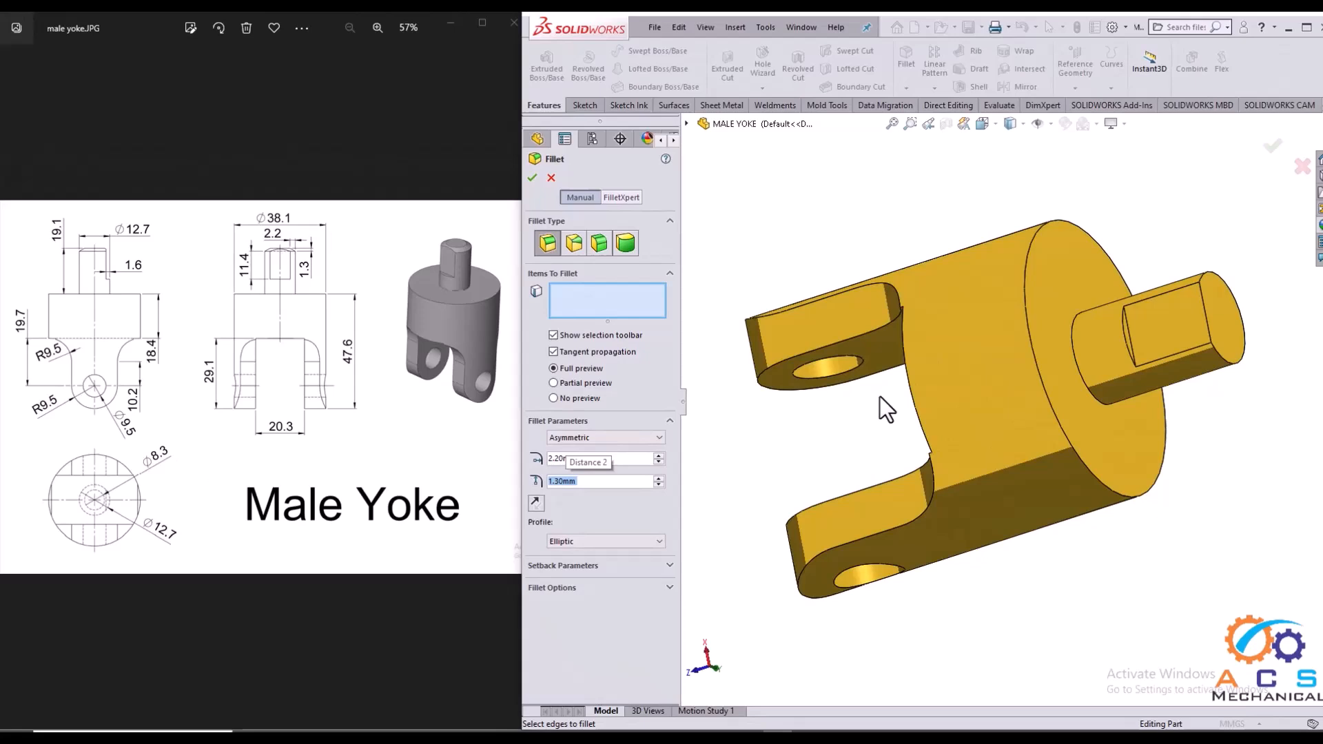
- Apply the asymmetric fillet to the circular edge at the shank's free end
{"action": "middle_click_drag", "start_coordinate": [881, 397], "coordinate": [843, 389]}
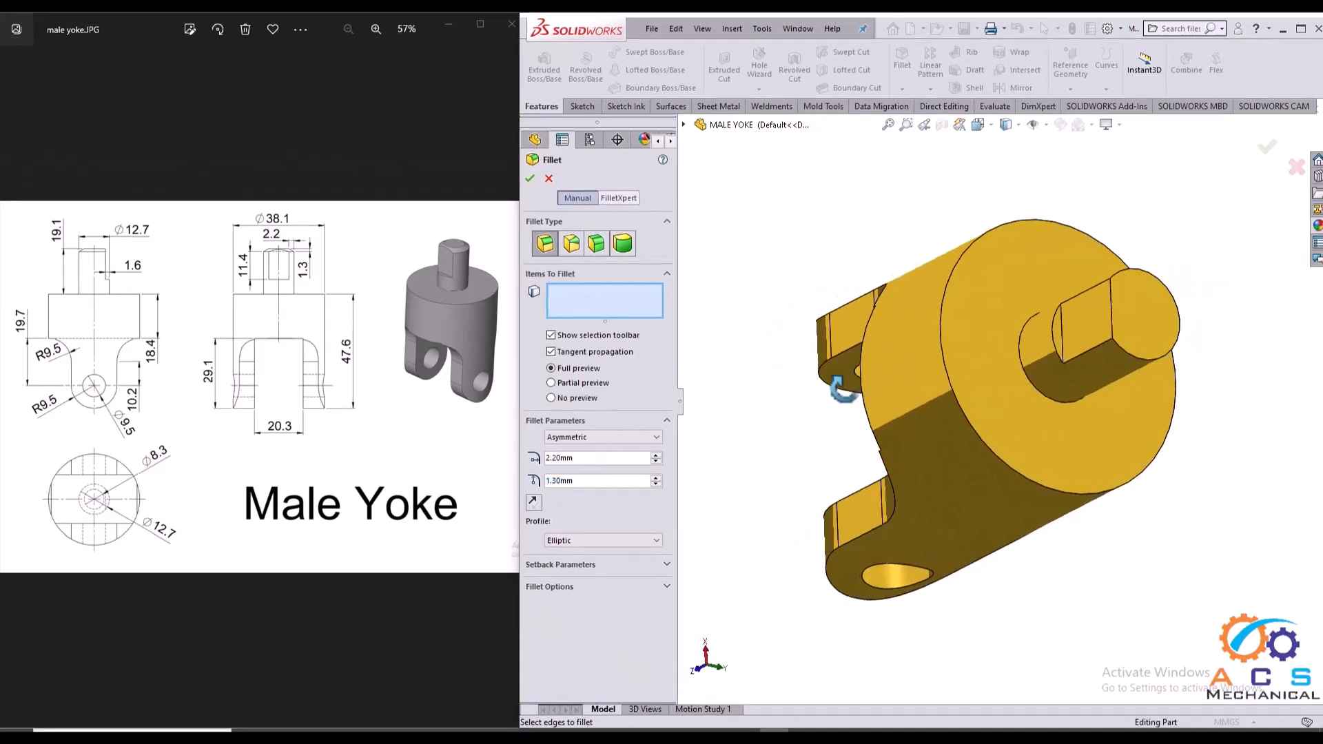
{"action": "left_click", "coordinate": [1171, 353]}
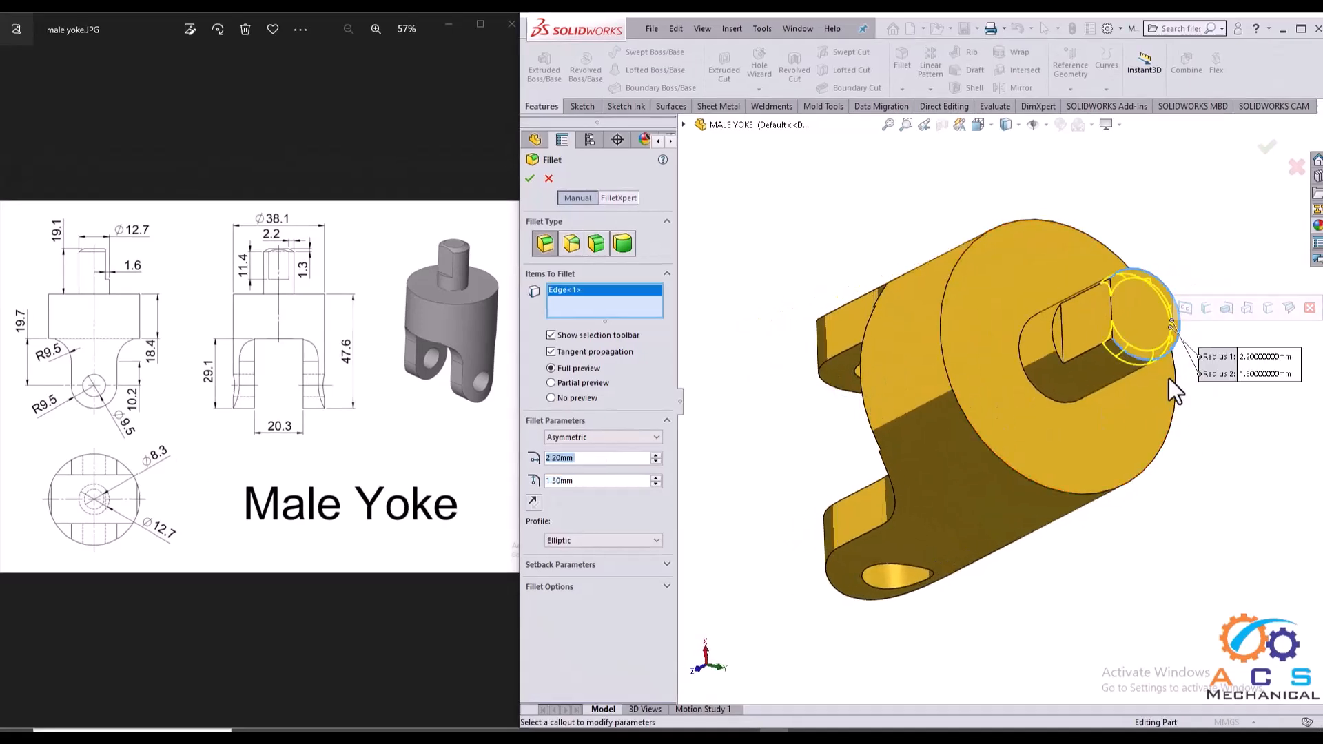
{"action": "middle_click_drag", "start_coordinate": [1169, 378], "coordinate": [1027, 427]}
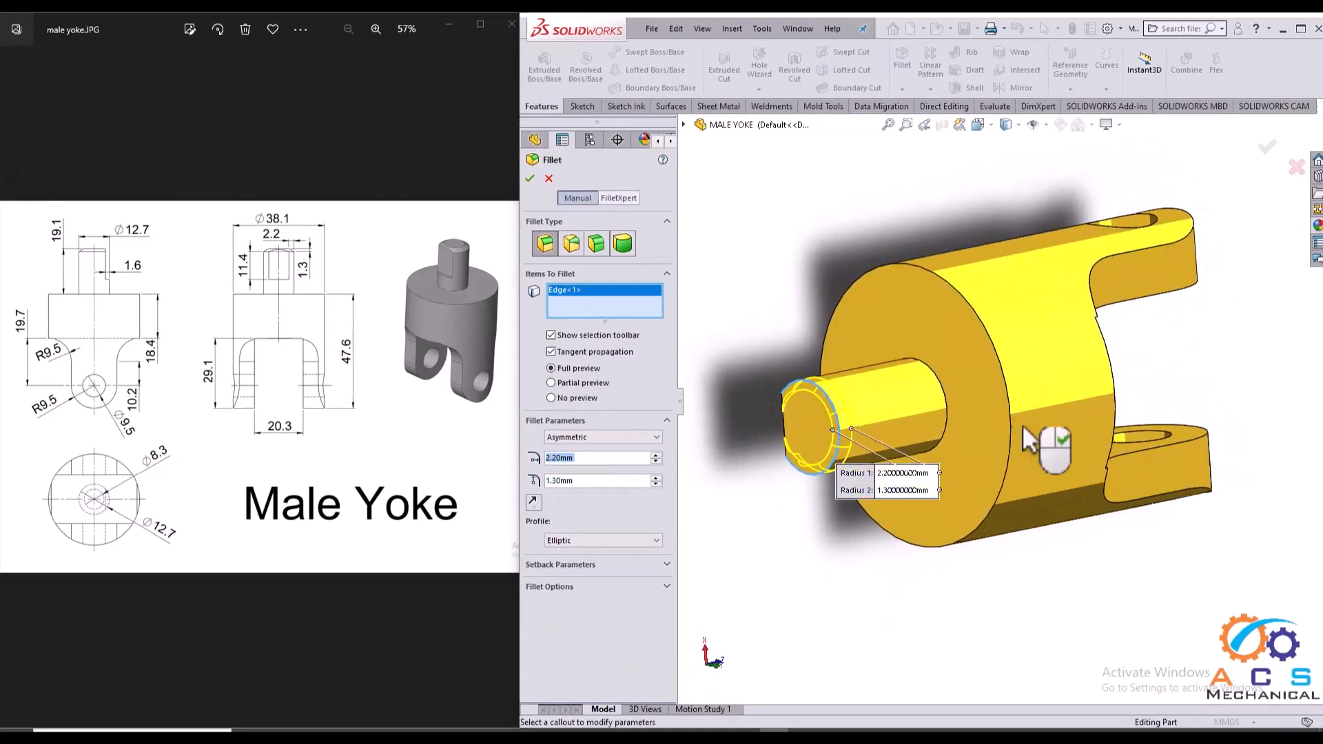
{"action": "scroll", "coordinate": [862, 408], "scroll_direction": "down", "scroll_amount": 3}
{"action": "middle_click_drag", "start_coordinate": [862, 407], "coordinate": [1044, 423]}
{"action": "scroll", "coordinate": [1045, 423], "scroll_direction": "up", "scroll_amount": 2}
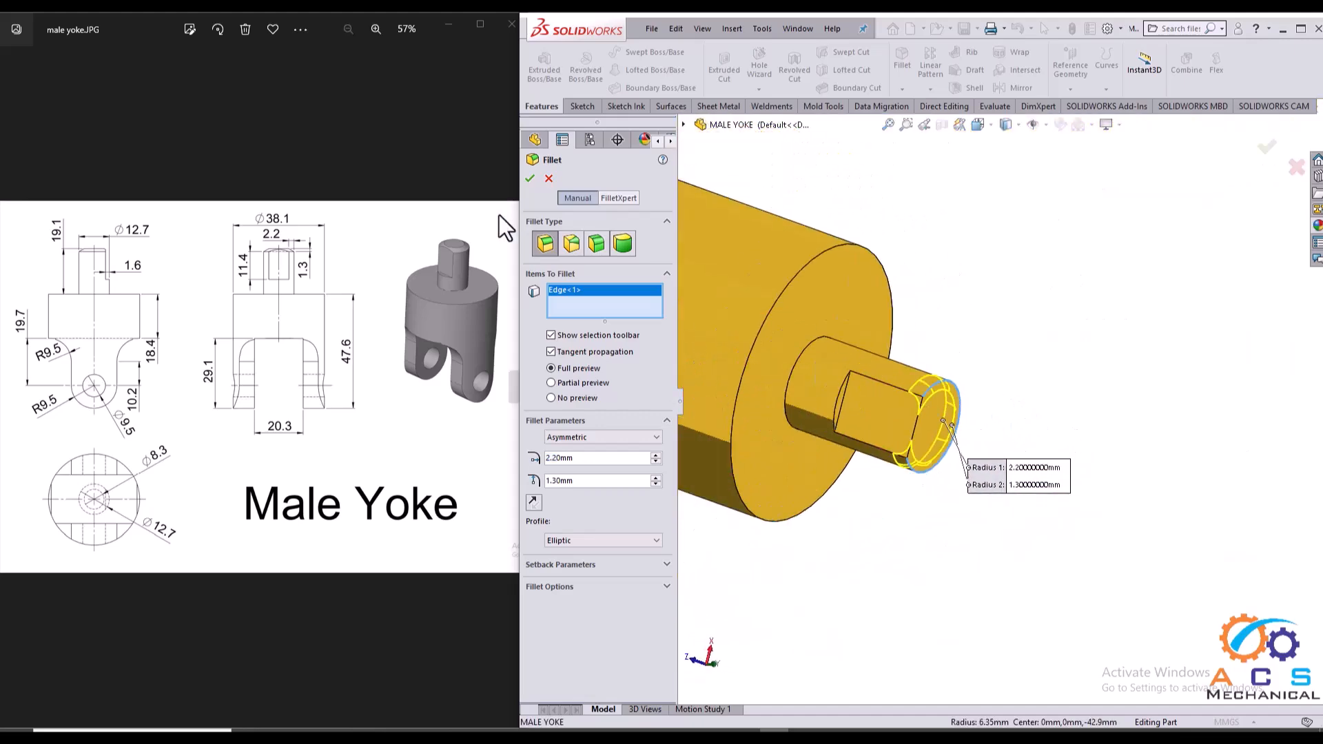
{"action": "left_click", "coordinate": [530, 180]}
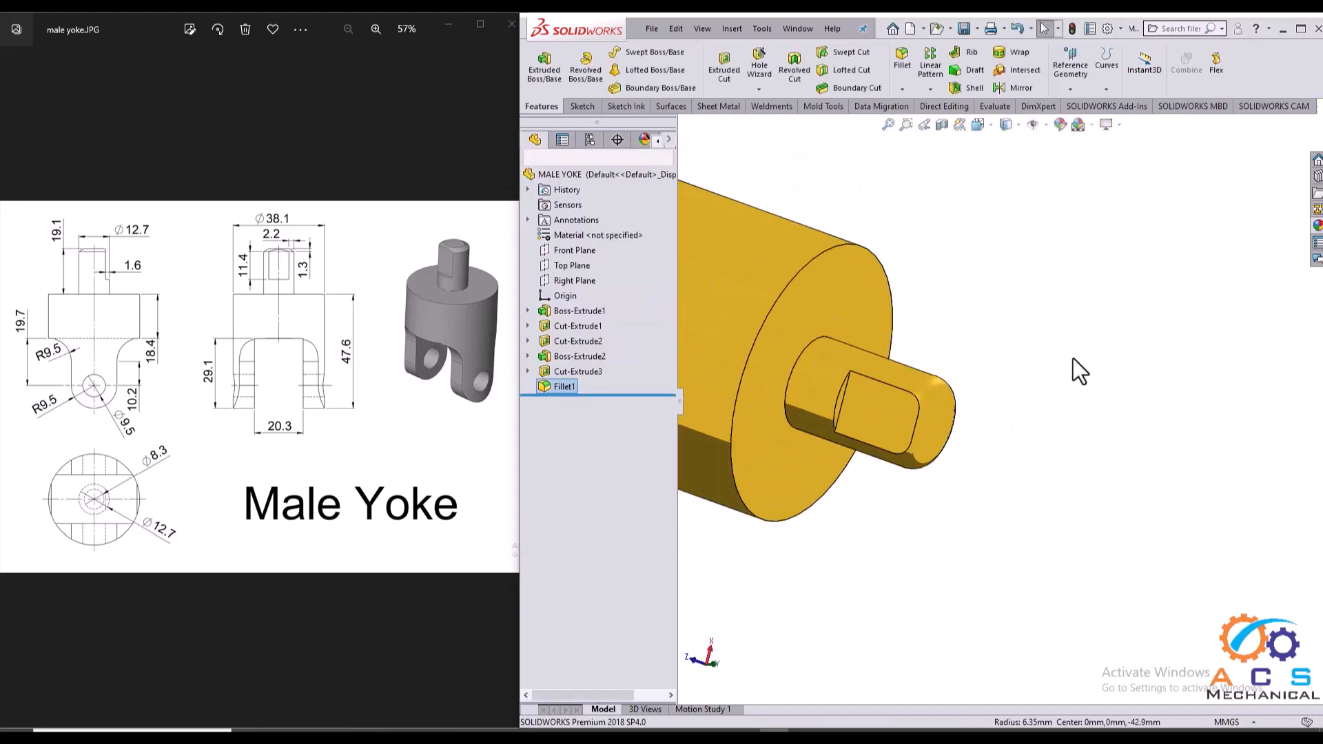
{"action": "middle_click_drag", "start_coordinate": [1088, 366], "coordinate": [979, 412]}
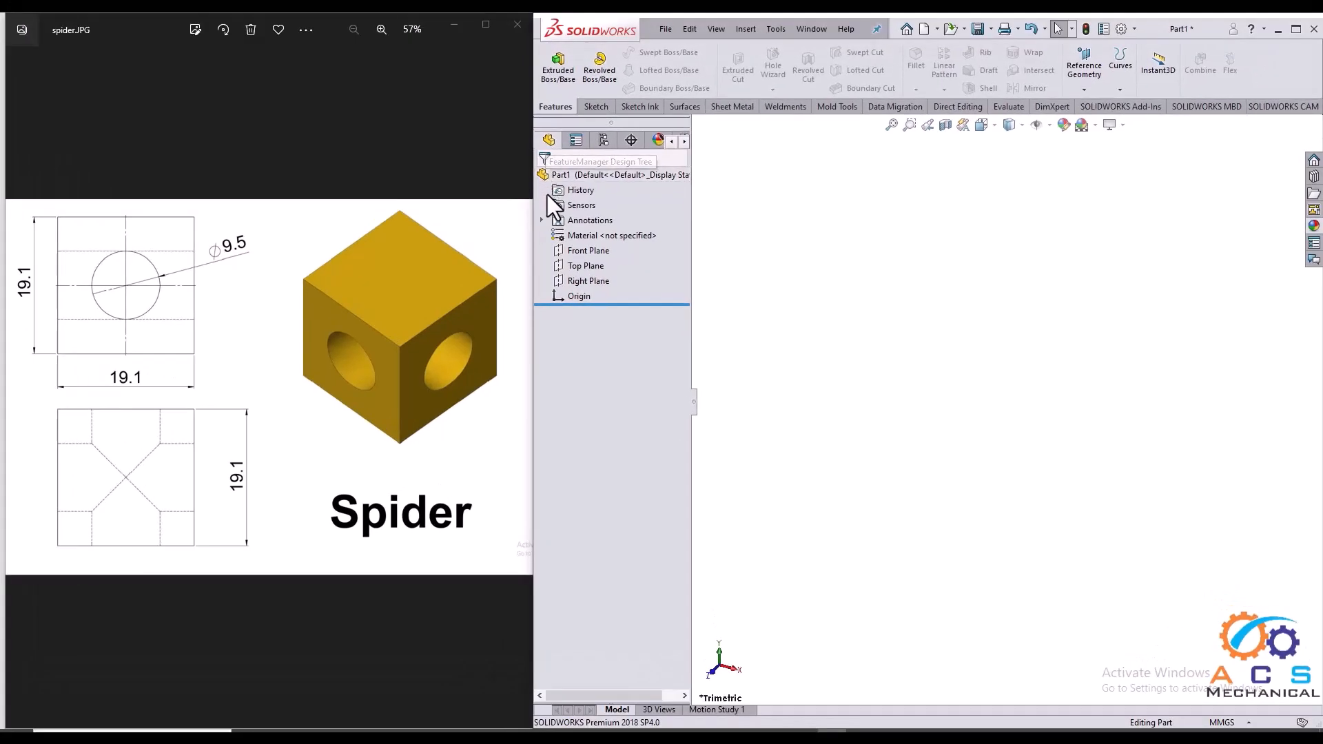
- Sketch a center rectangle about 106 by 72 mm on the Front Plane, centered on the origin
{"action": "left_click", "coordinate": [584, 250]}
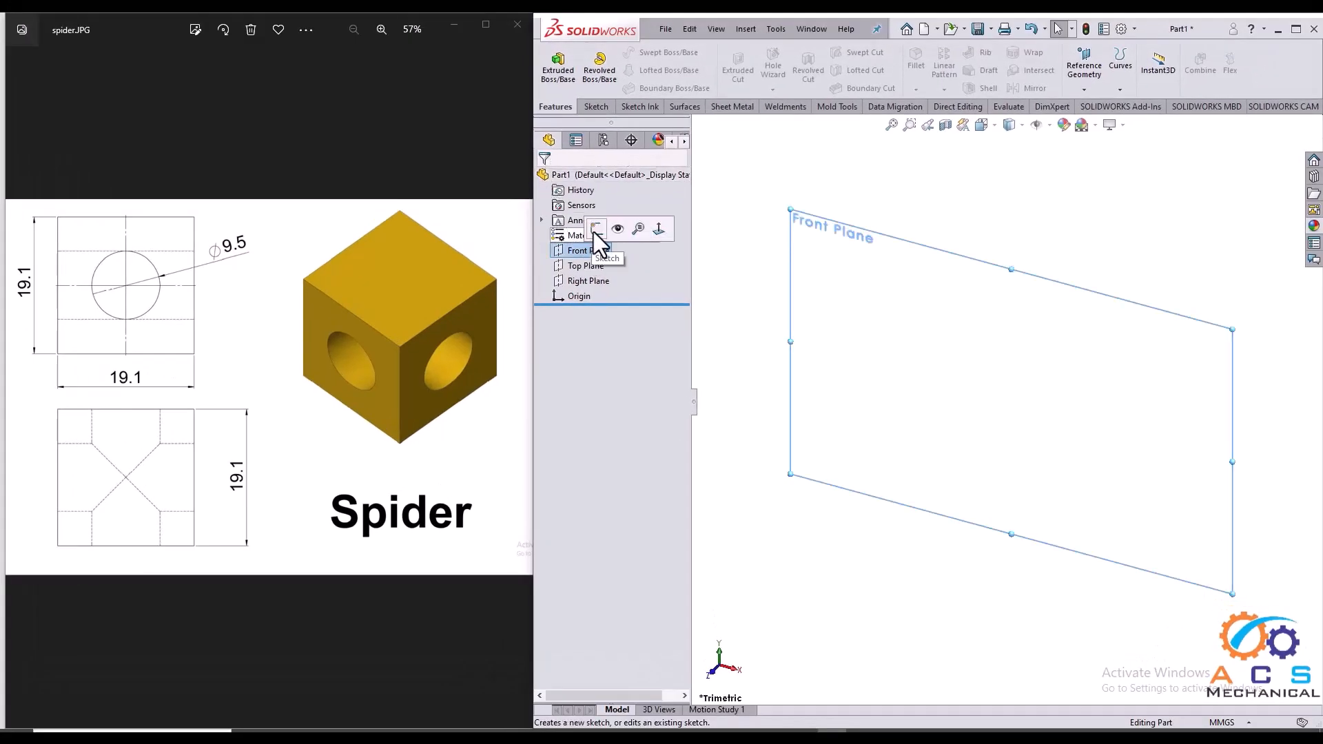
{"action": "left_click", "coordinate": [594, 231]}
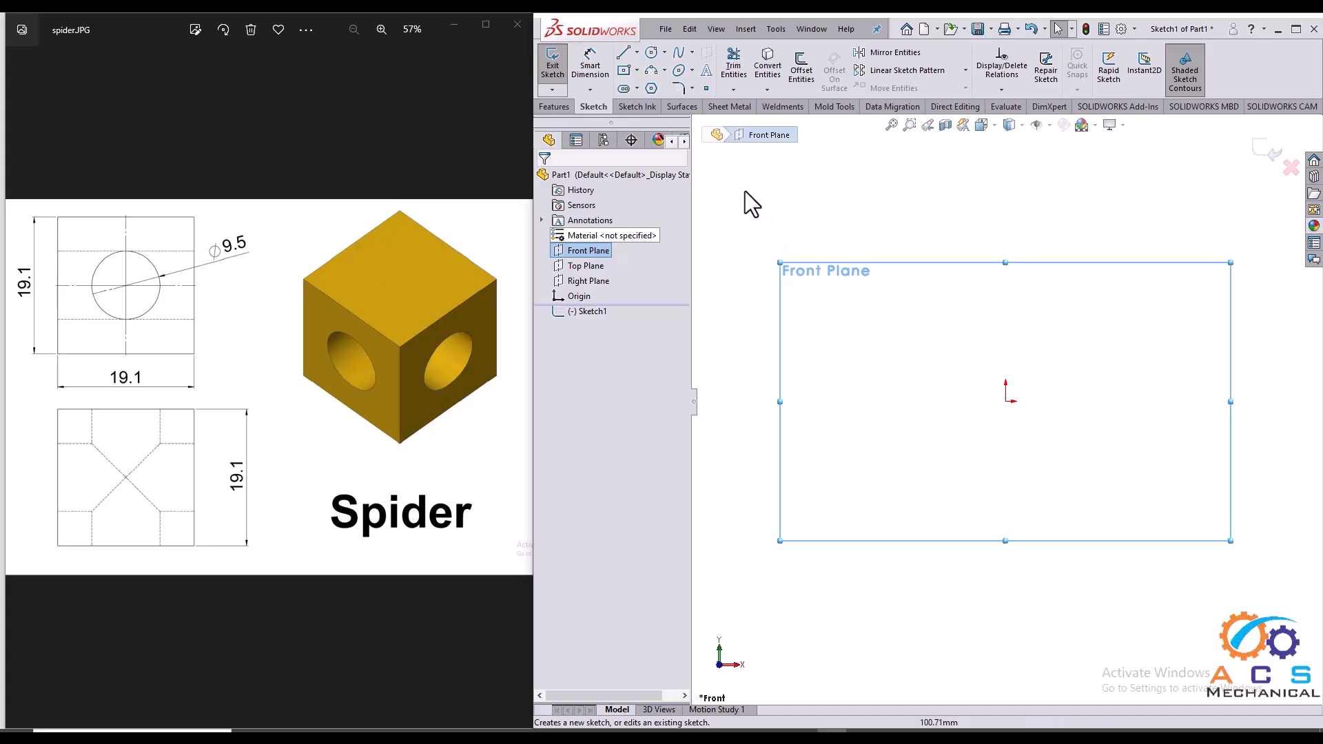
{"action": "left_click", "coordinate": [627, 73]}
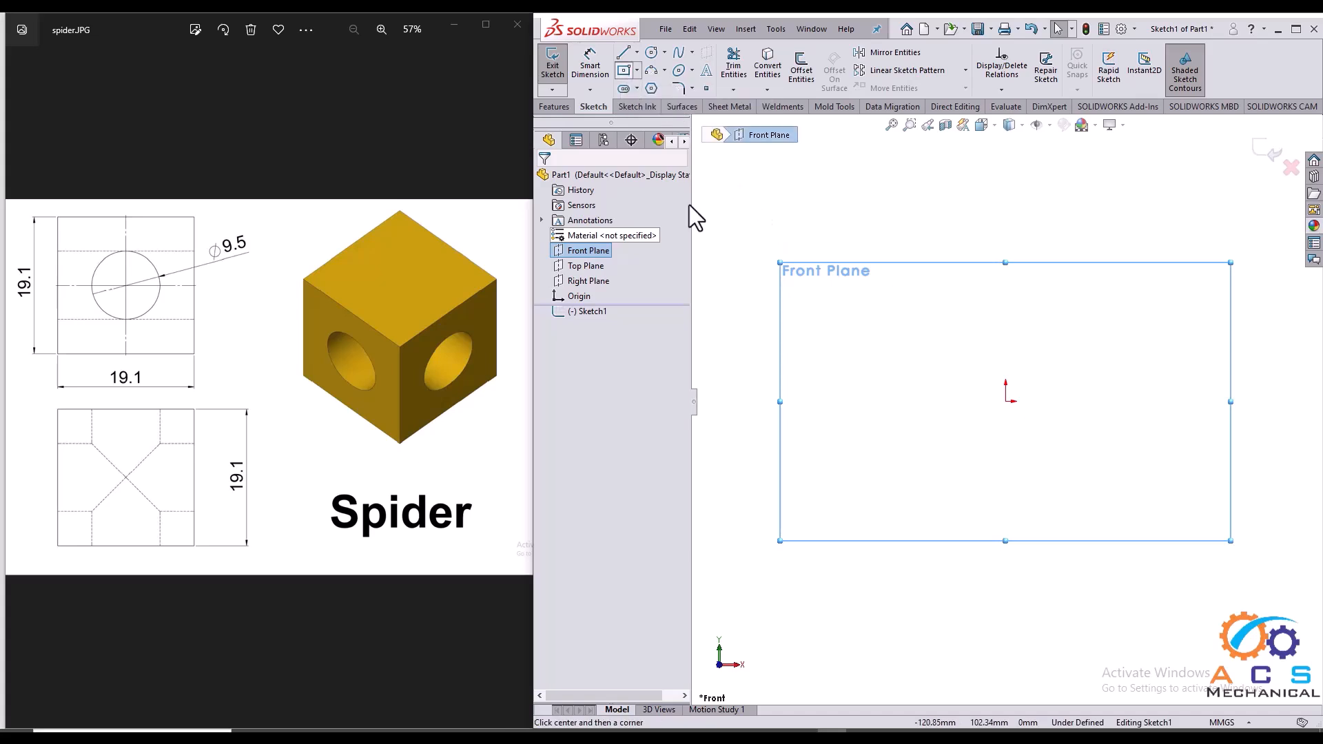
{"action": "left_click", "coordinate": [1005, 401]}
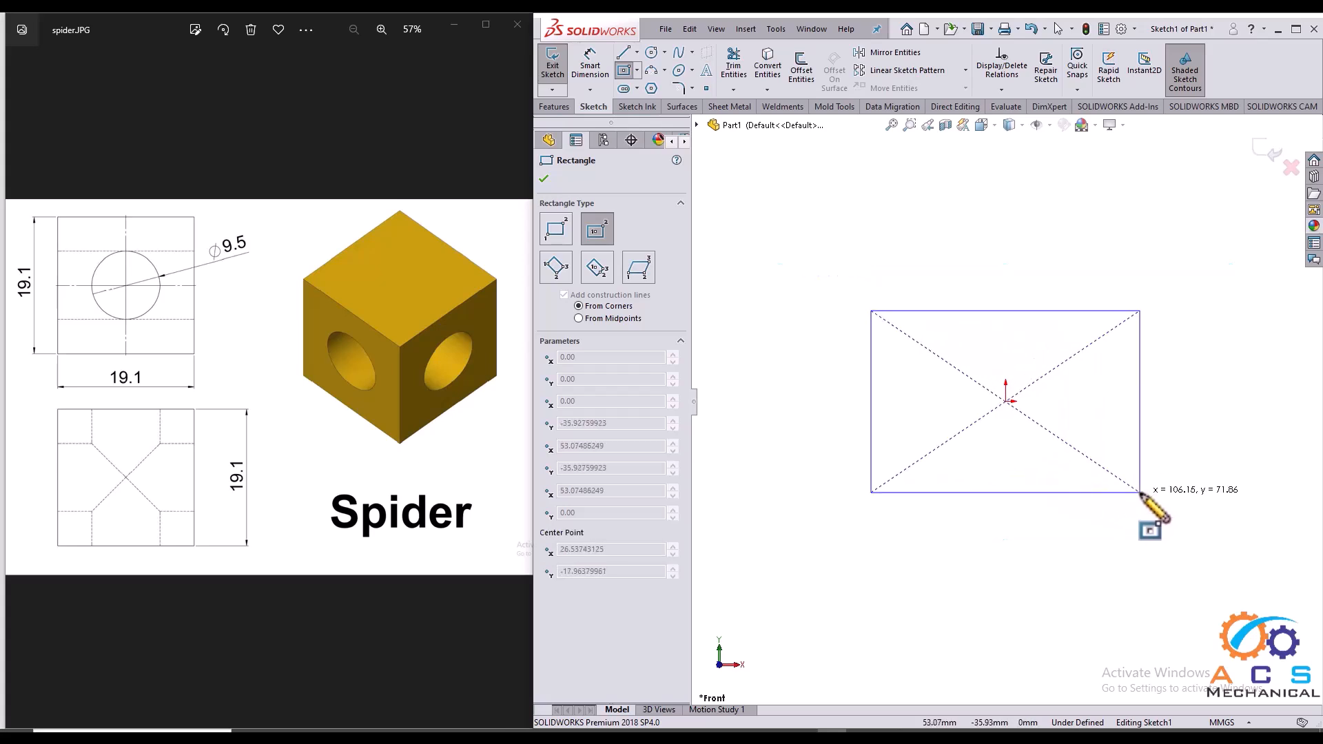
{"action": "left_click", "coordinate": [1140, 492]}
- Dimension the rectangle's height as 19.1 mm
{"action": "left_click", "coordinate": [590, 62]}
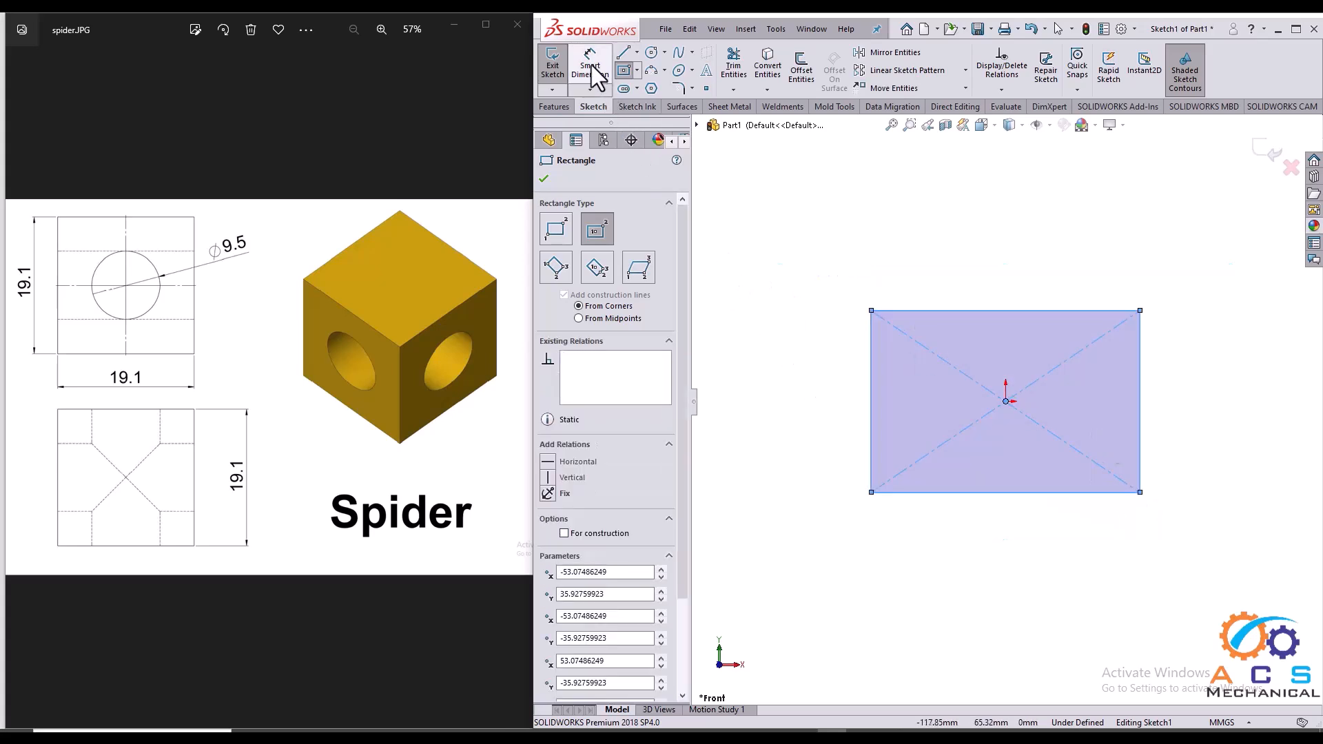
{"action": "left_click", "coordinate": [872, 393]}
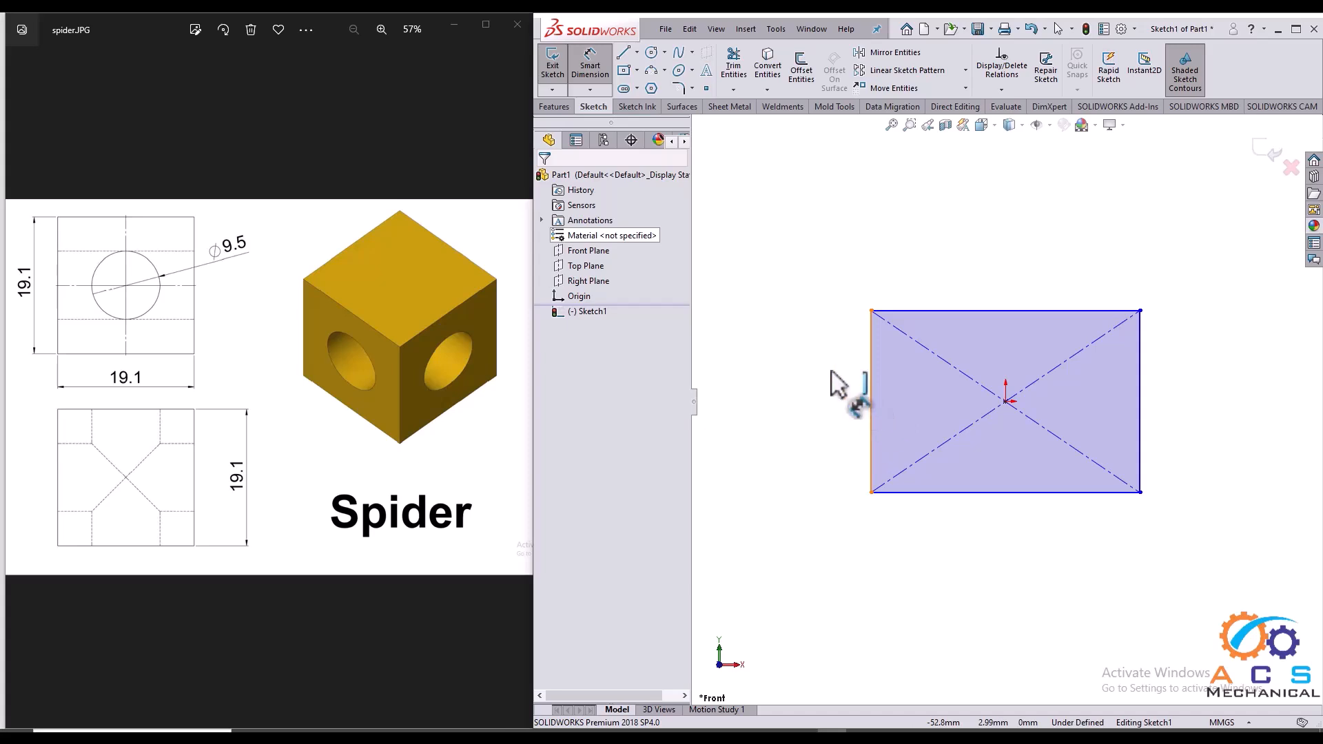
{"action": "left_click", "coordinate": [821, 234]}
{"action": "type", "text": "19"}
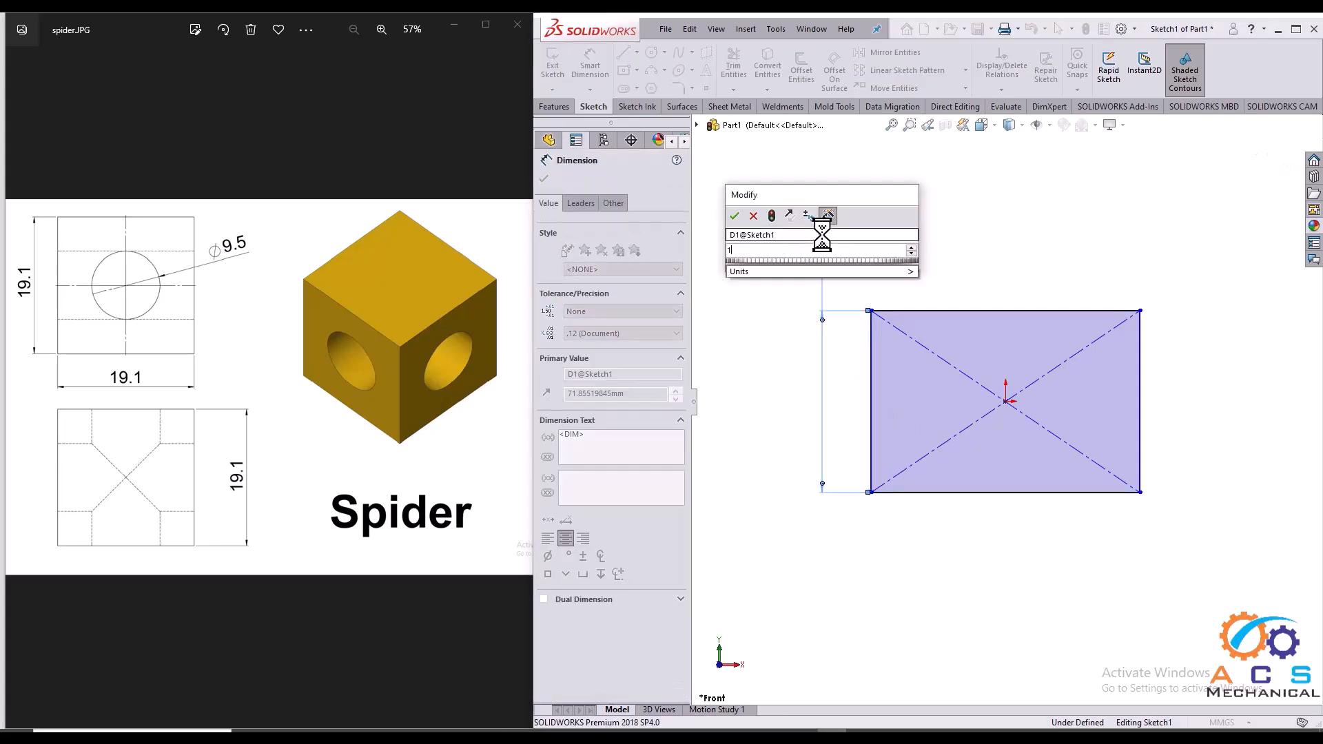
{"action": "type", "text": ".1"}
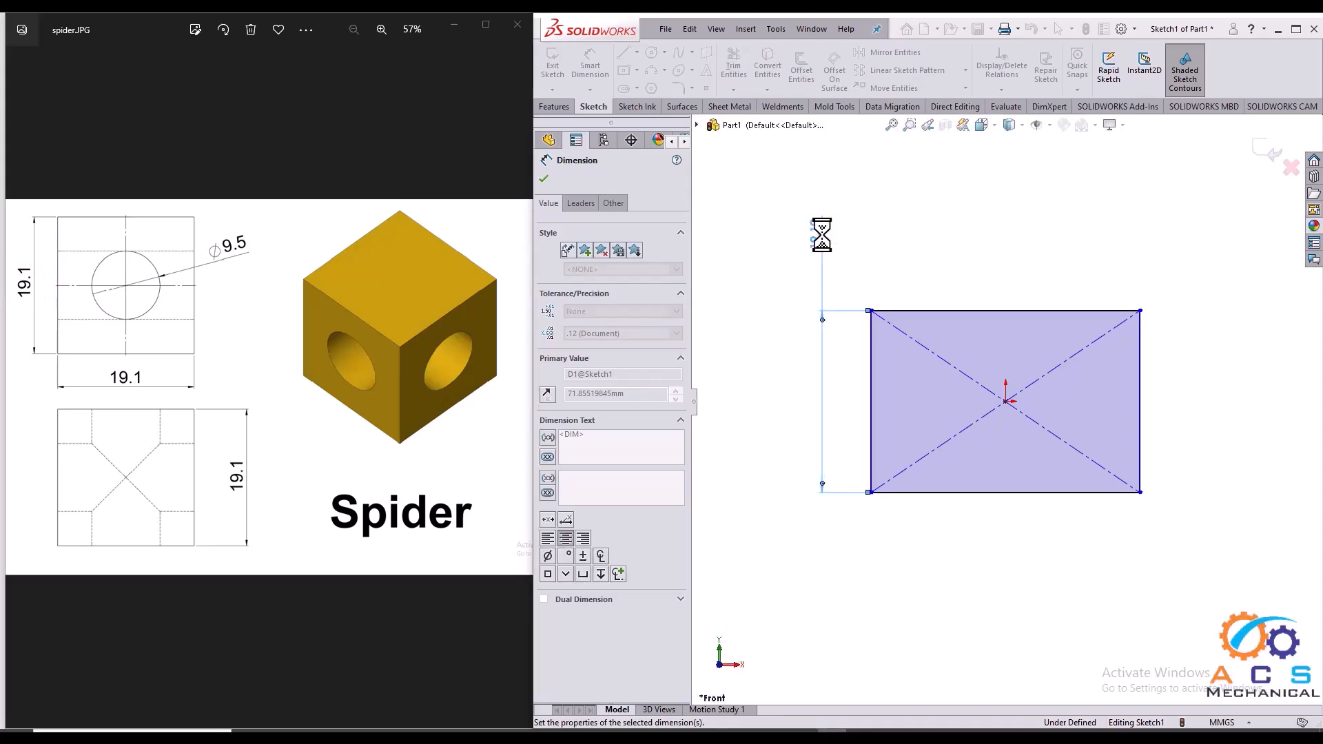
- Dimension the rectangle's width as 19.1 mm and exit the sketch
{"action": "left_click", "coordinate": [932, 315]}
{"action": "left_click", "coordinate": [925, 246]}
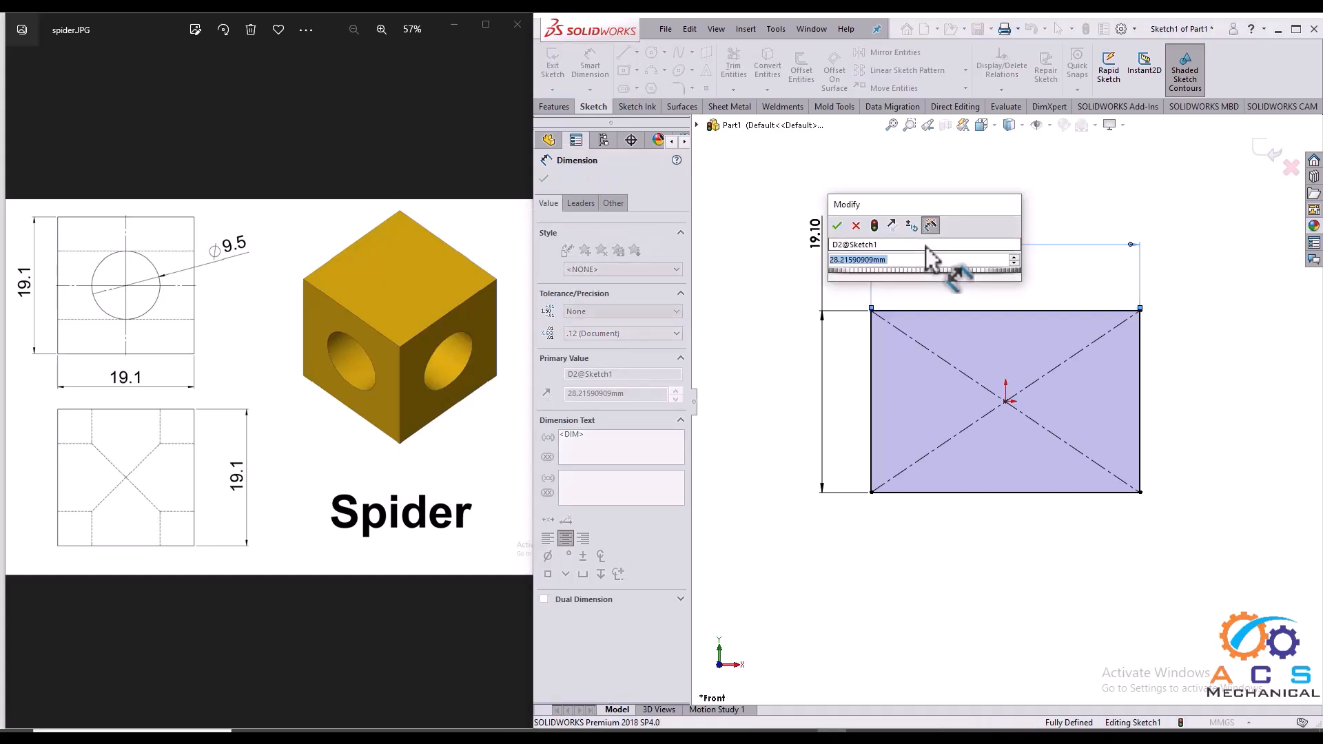
{"action": "type", "text": "19."}
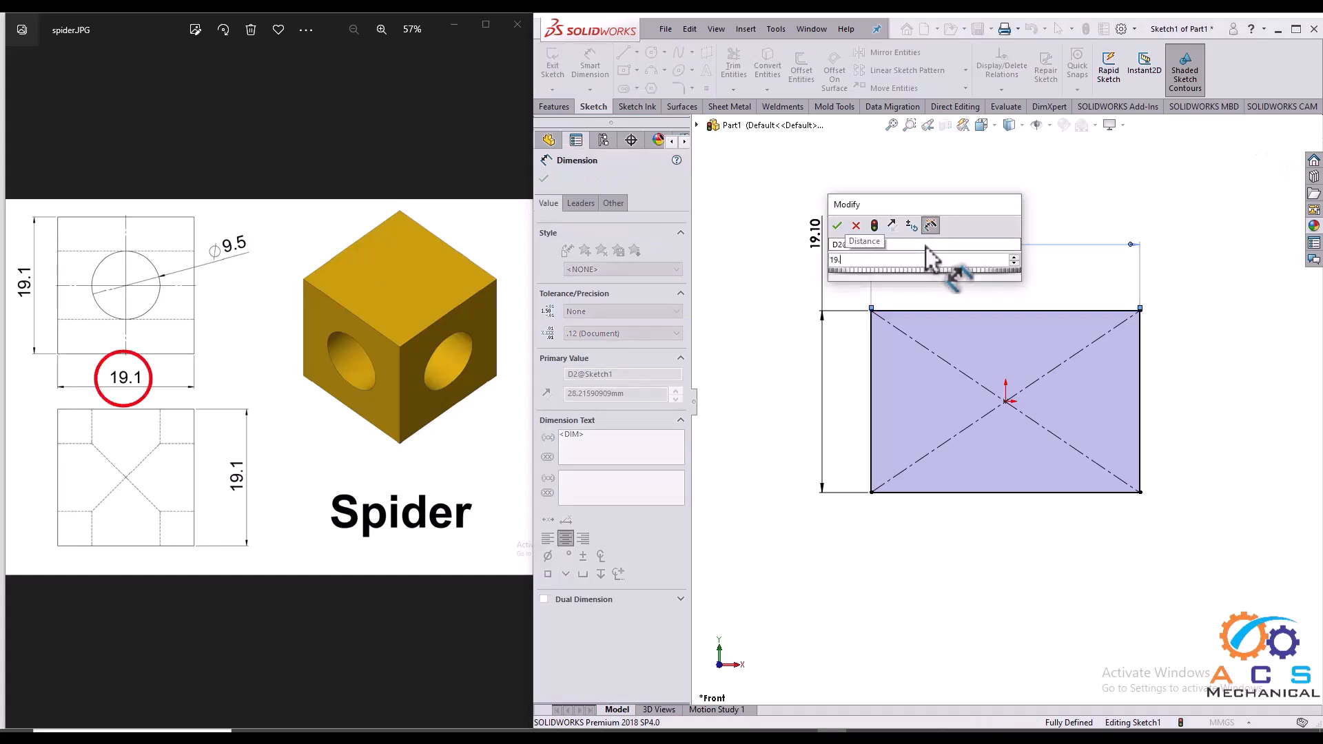
{"action": "type", "text": "1"}
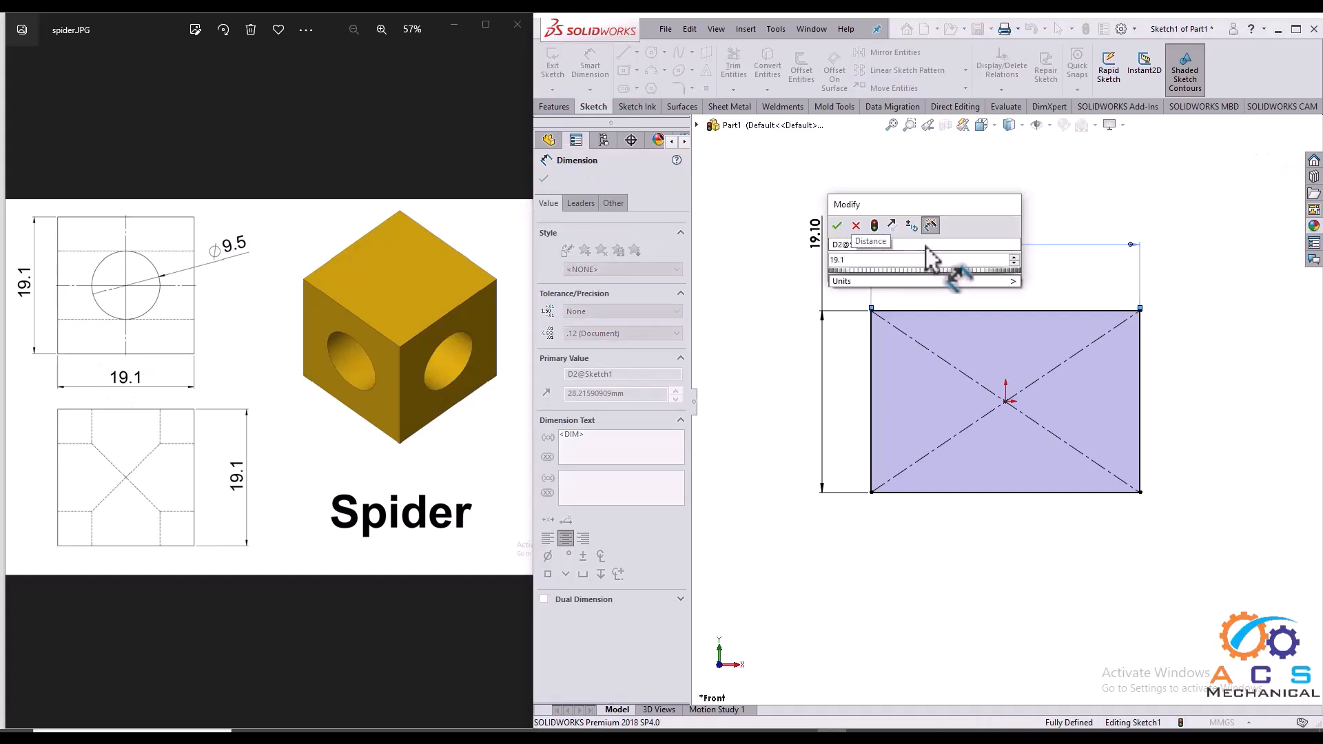
{"action": "key", "text": "Return"}
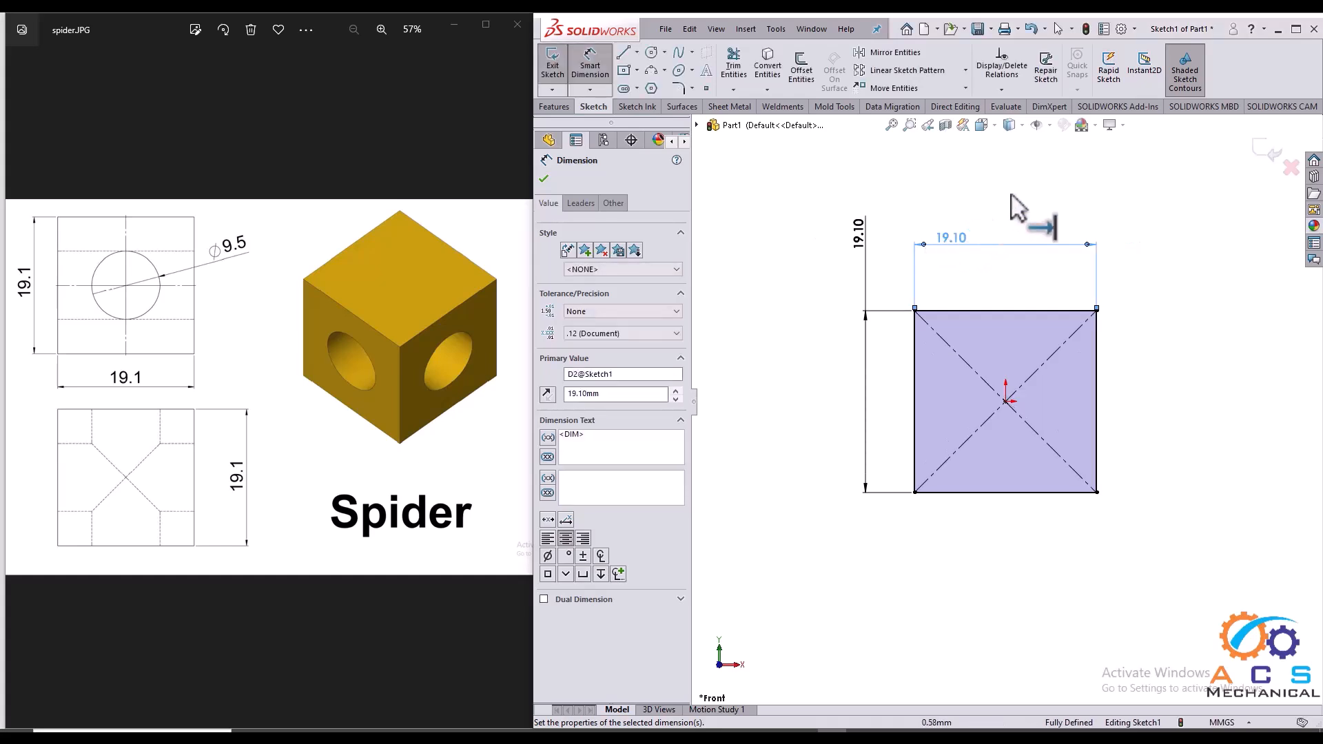
{"action": "left_click", "coordinate": [1273, 157]}
- Extrude the square sketch as a boss with the Mid Plane end condition and a depth of 19.1 mm
{"action": "mouse_move", "coordinate": [1087, 356]}
{"action": "middle_mouse_down"}
{"action": "mouse_move", "coordinate": [1039, 390]}
{"action": "mouse_move", "coordinate": [933, 333]}
{"action": "middle_mouse_up"}
{"action": "left_click", "coordinate": [557, 75]}
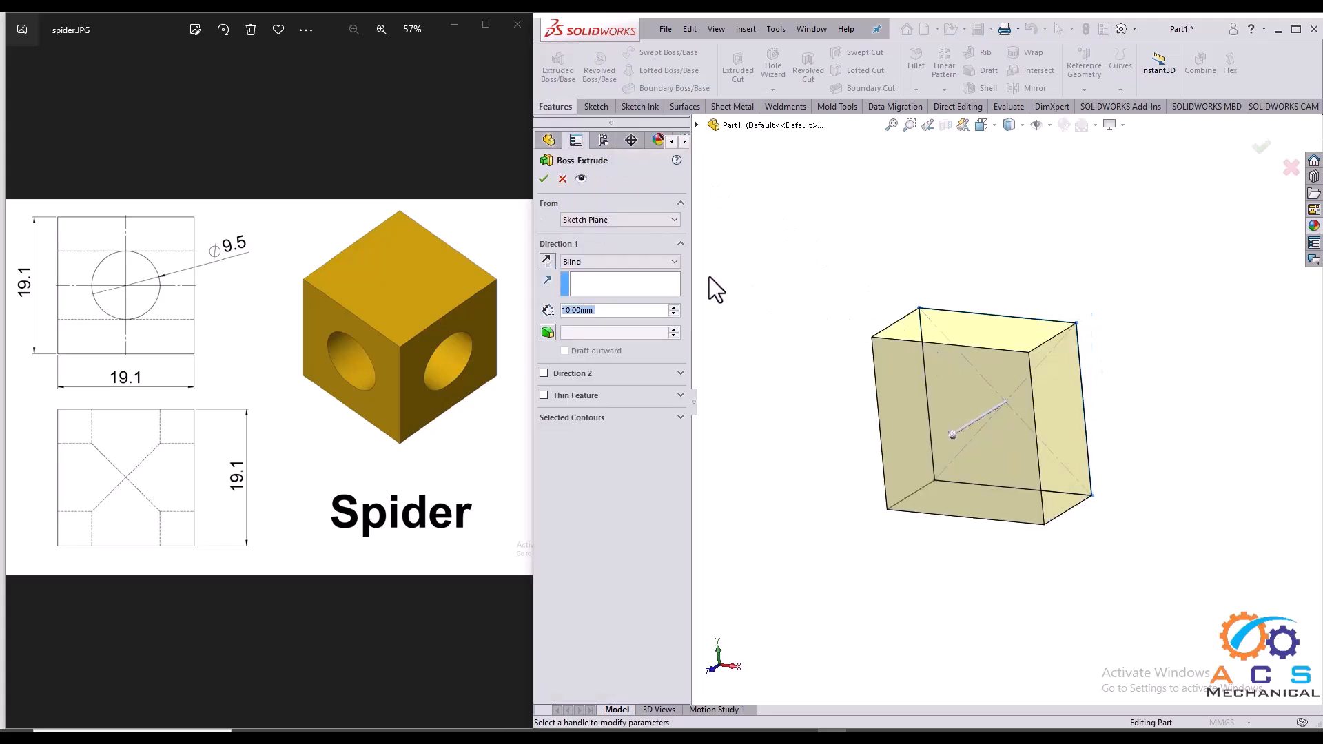
{"action": "left_click", "coordinate": [672, 262]}
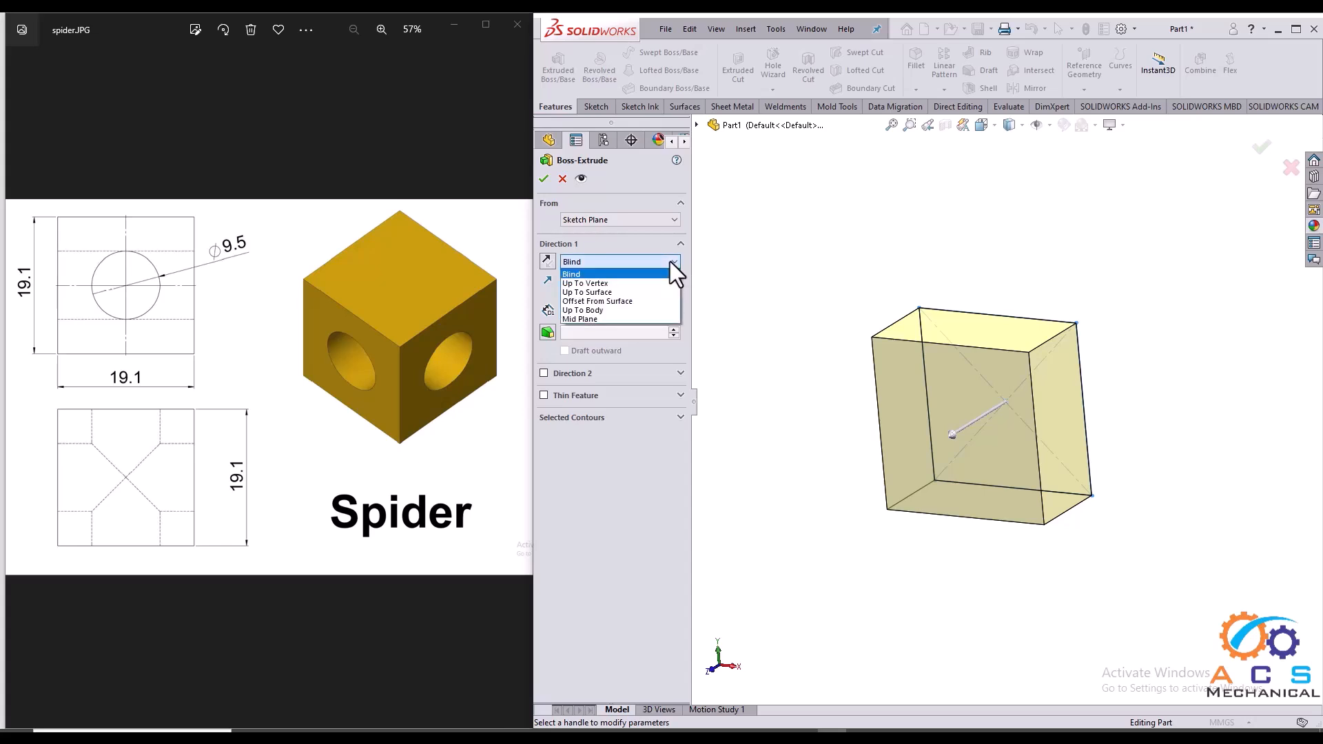
{"action": "left_click", "coordinate": [610, 318]}
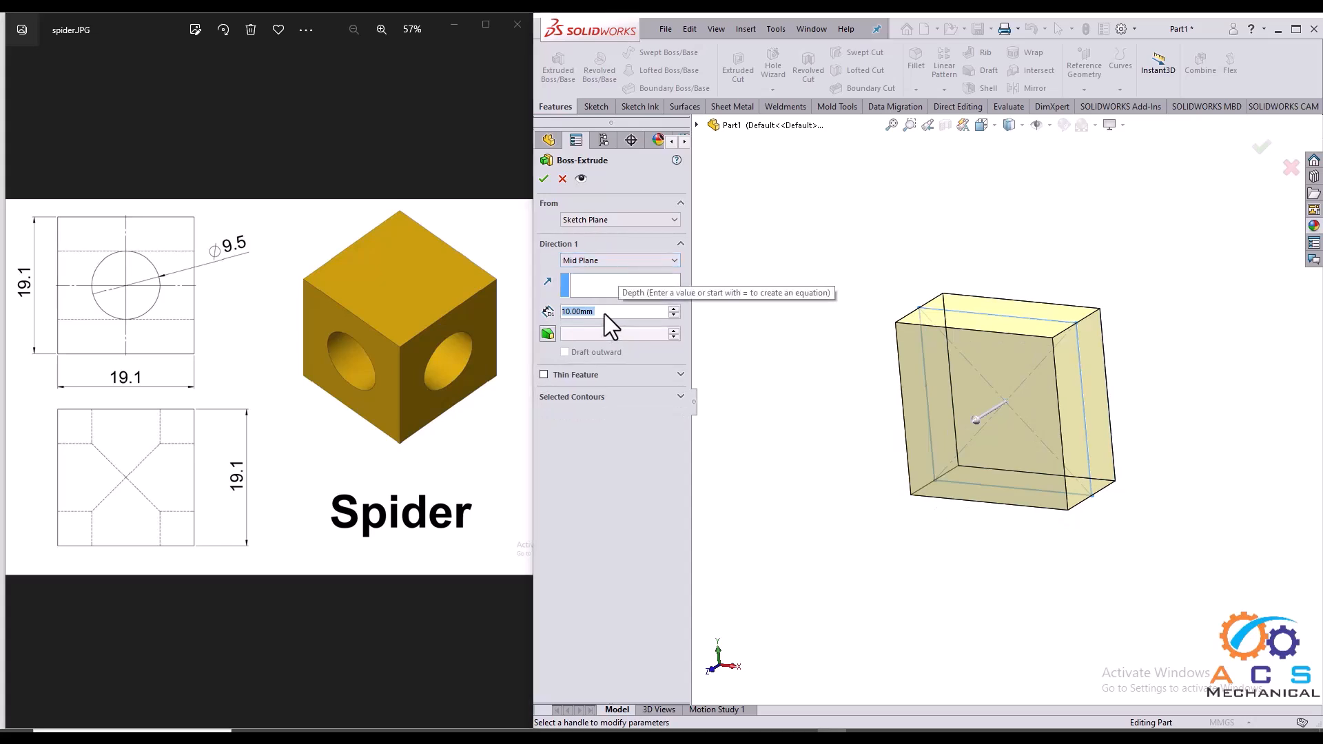
{"action": "type", "text": "19.1"}
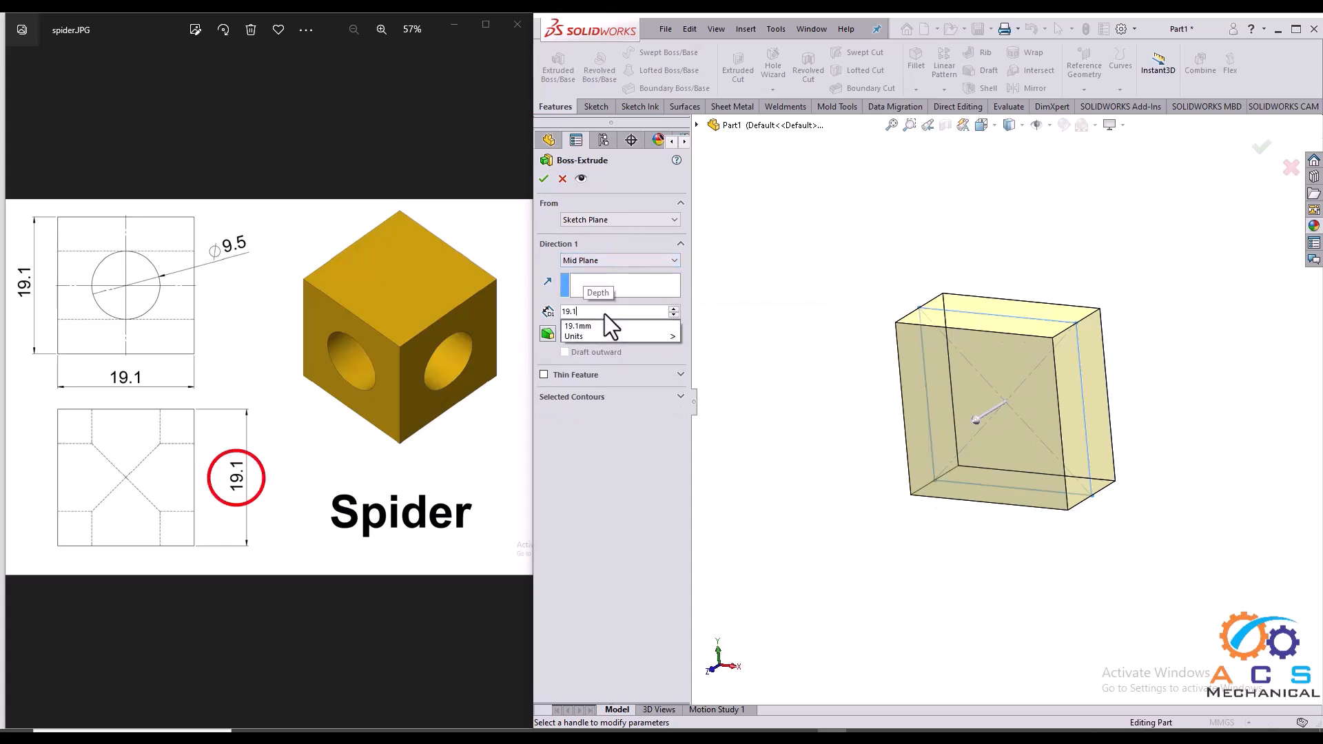
{"action": "key", "text": "Return"}
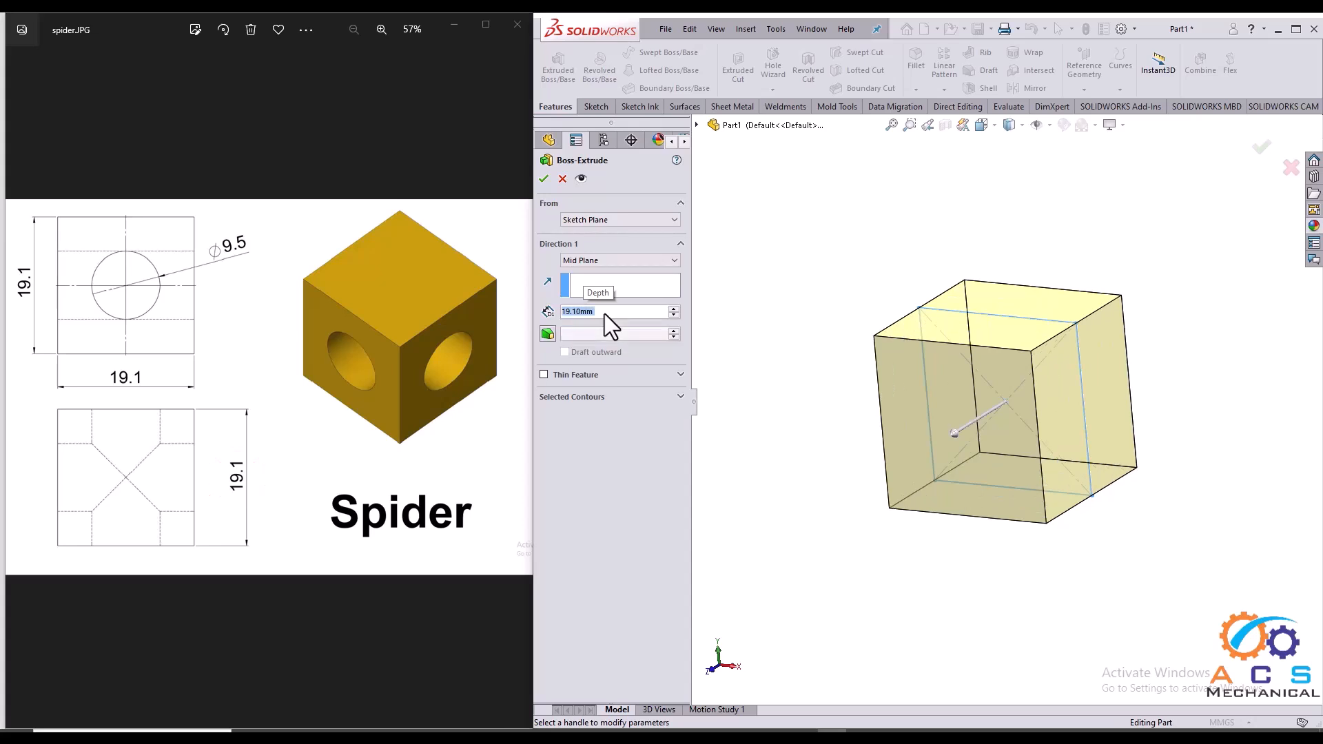
{"action": "left_click", "coordinate": [544, 180]}
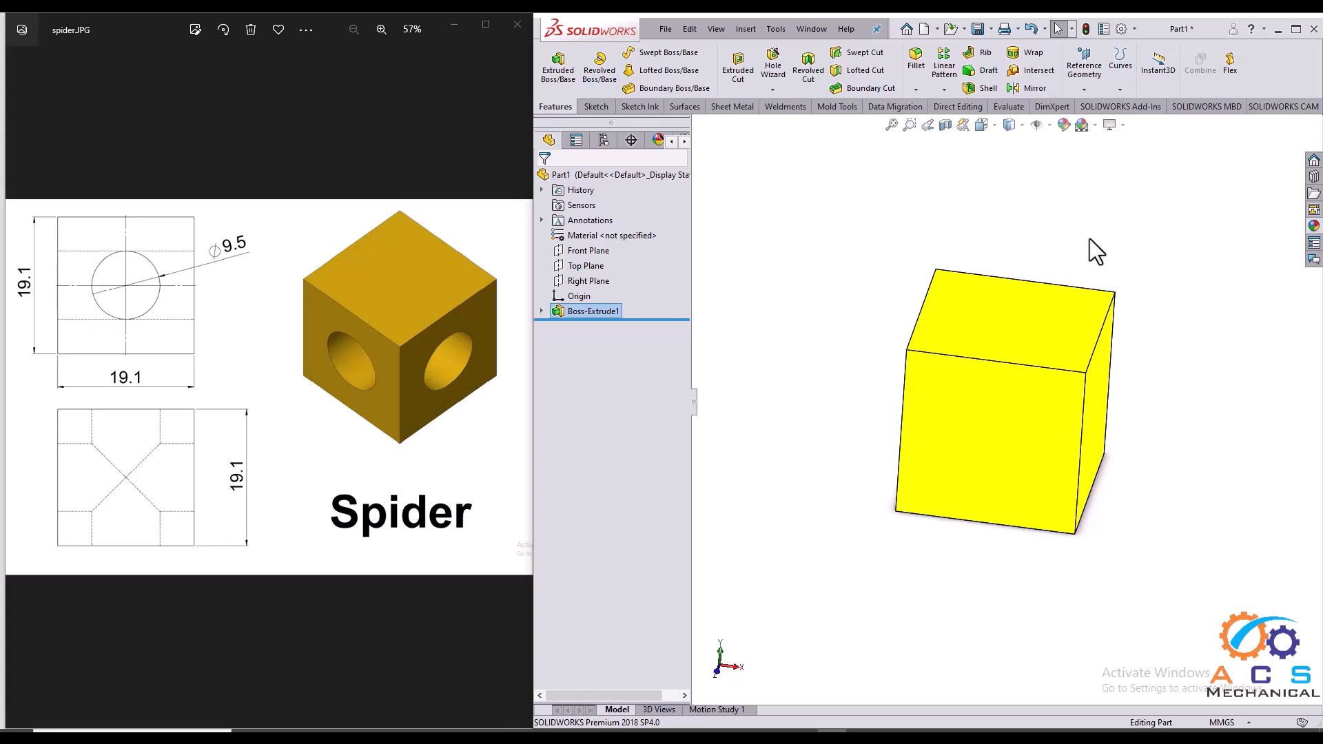
- Sketch a circle about 7.9 mm in diameter on the cube's top face, centered on the origin
{"action": "left_click", "coordinate": [1005, 319]}
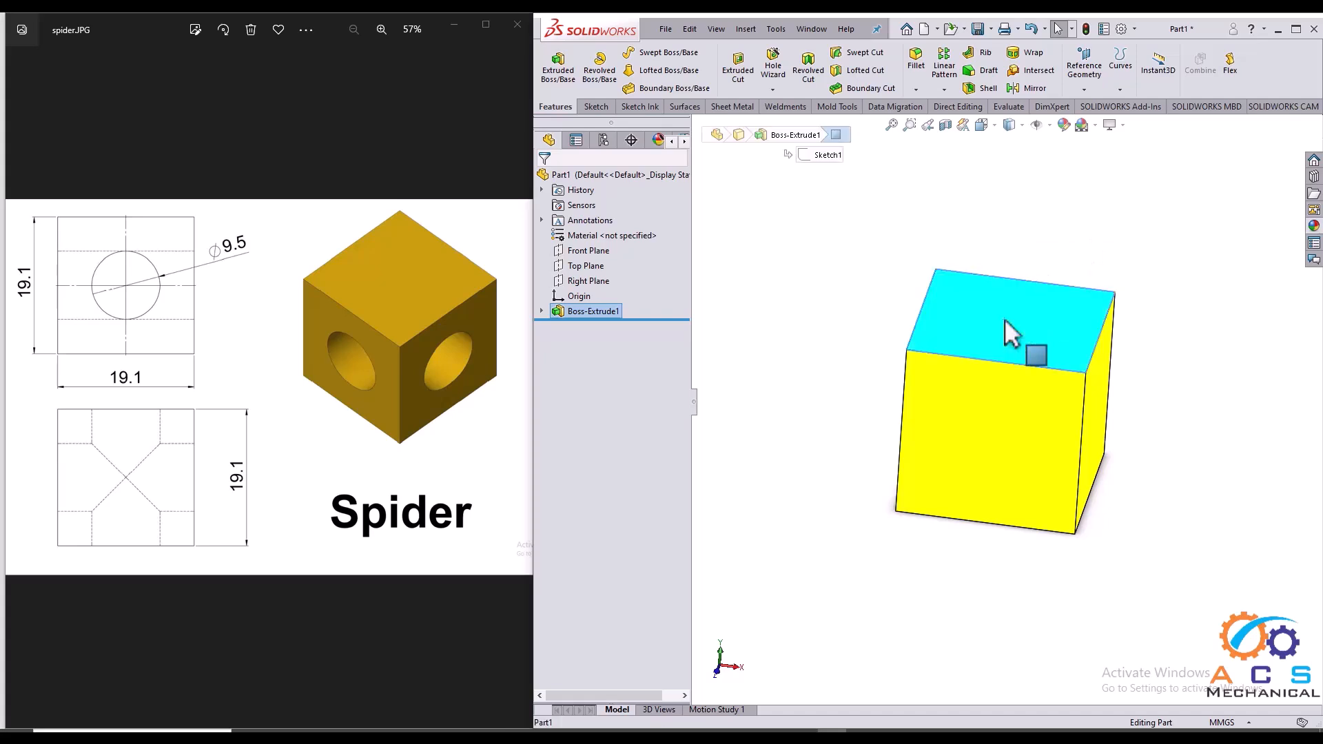
{"action": "left_click", "coordinate": [1061, 282]}
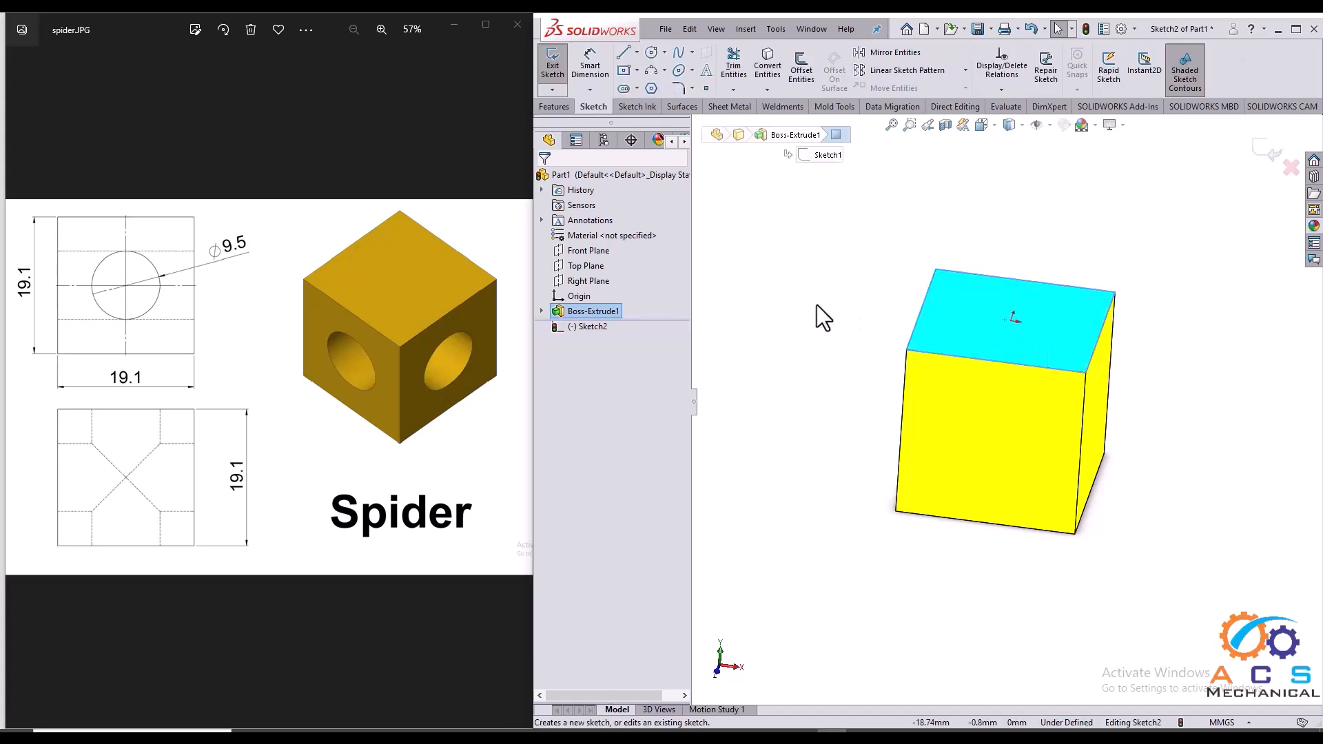
{"action": "key", "text": "space"}
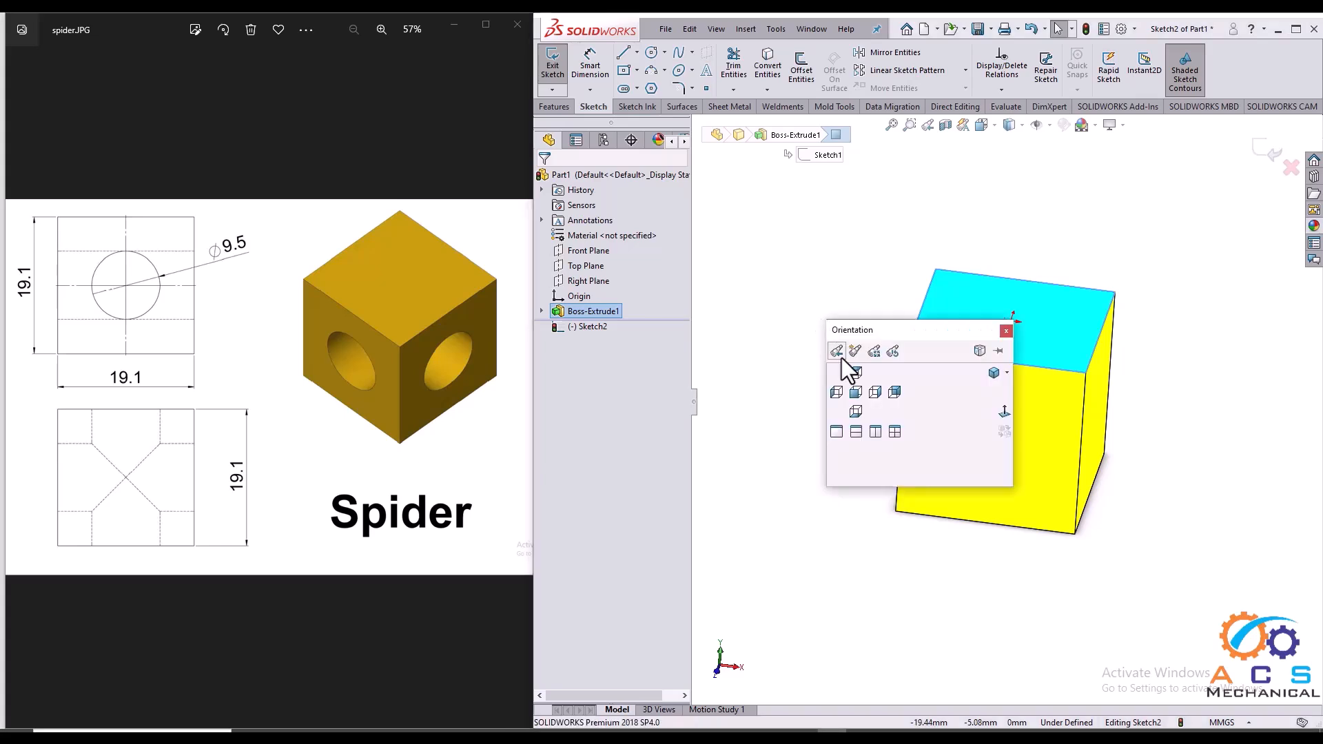
{"action": "left_click", "coordinate": [1005, 413]}
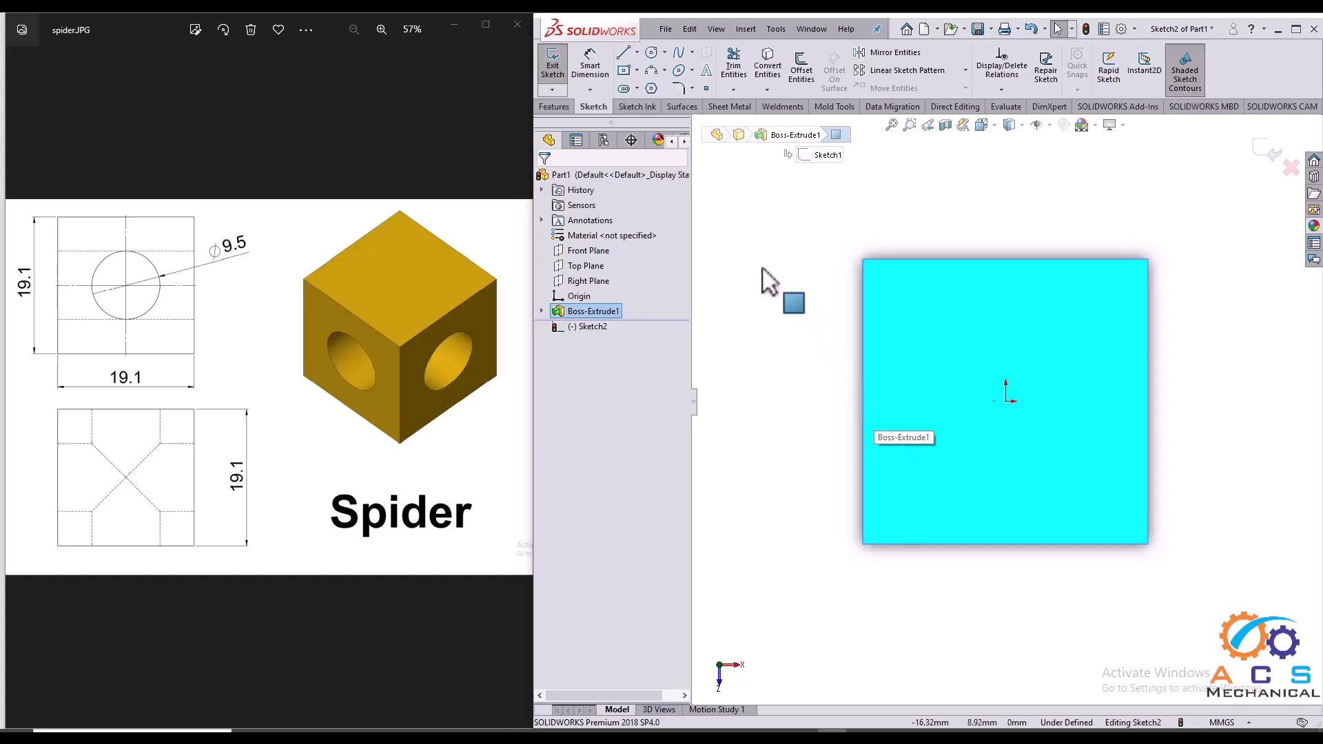
{"action": "left_click", "coordinate": [651, 53]}
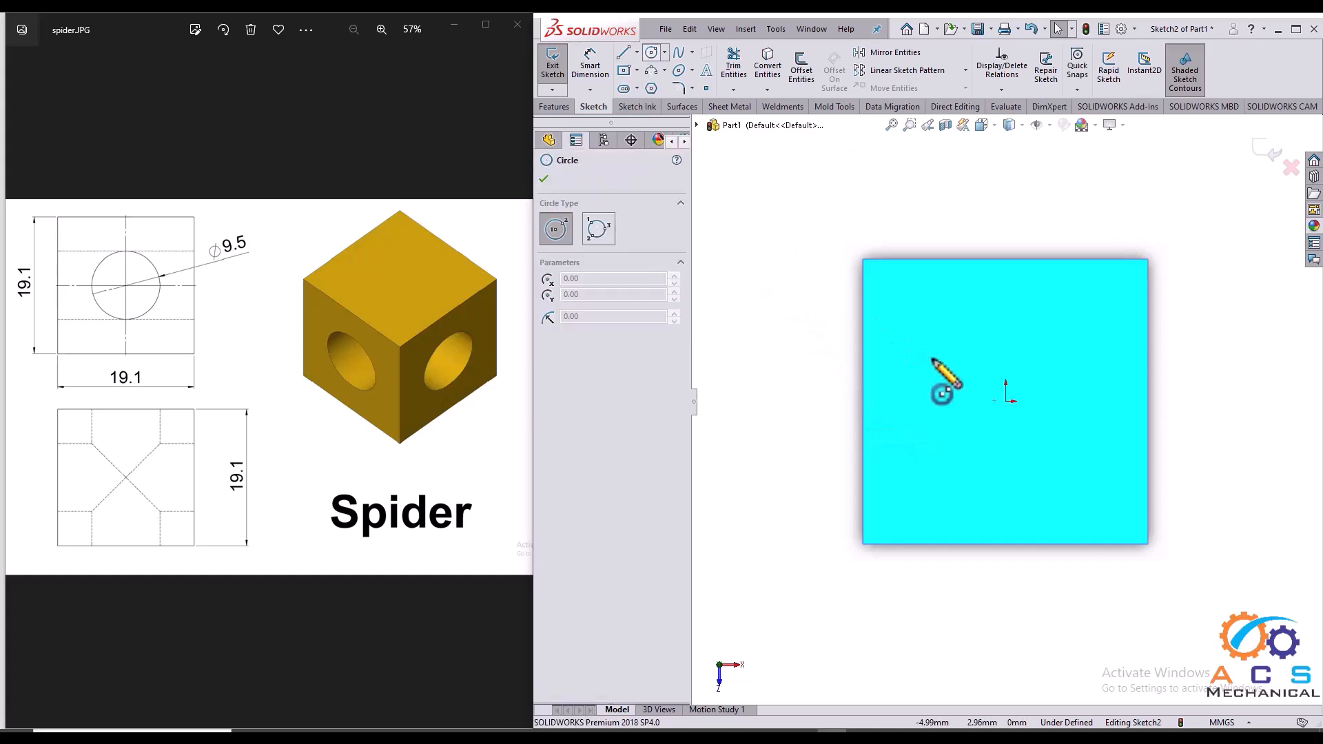
{"action": "left_click", "coordinate": [1005, 401]}
{"action": "left_click", "coordinate": [1056, 431]}
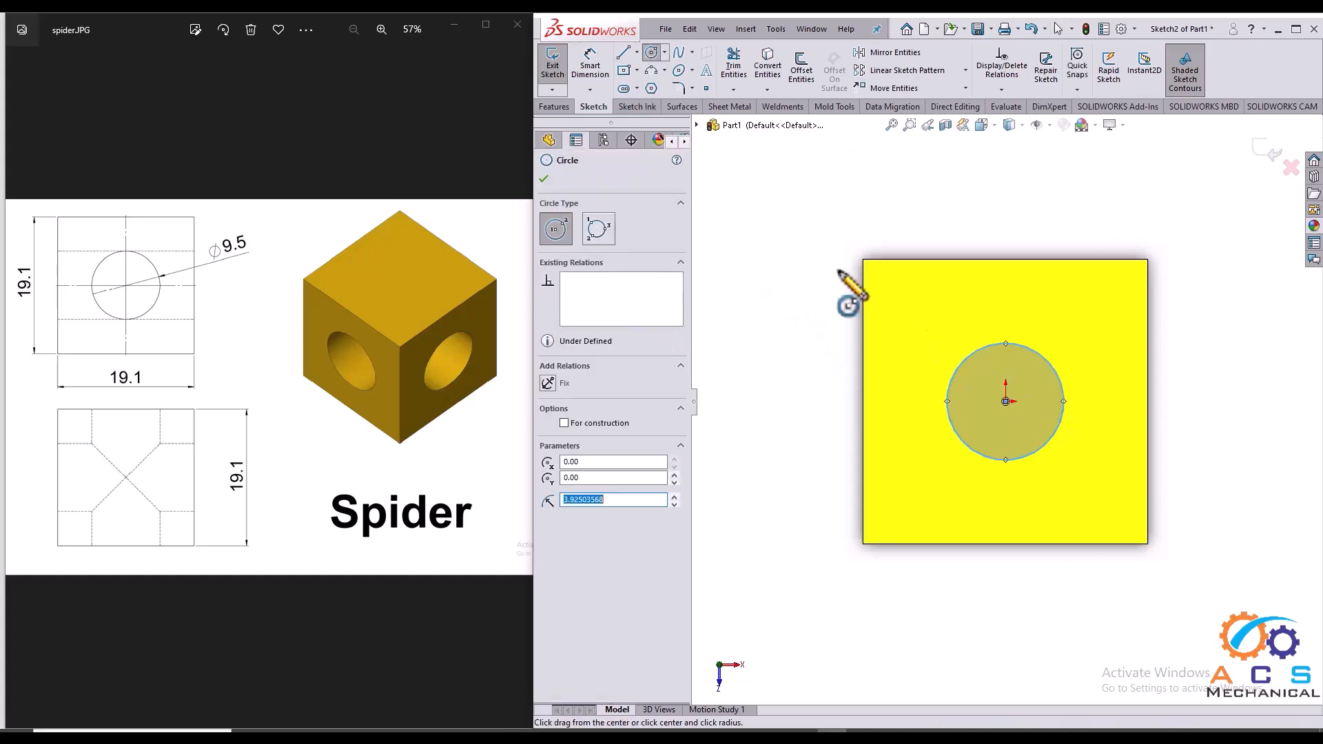
- Dimension the top-face circle's diameter as 9.5 mm and exit the sketch
{"action": "left_click", "coordinate": [596, 77]}
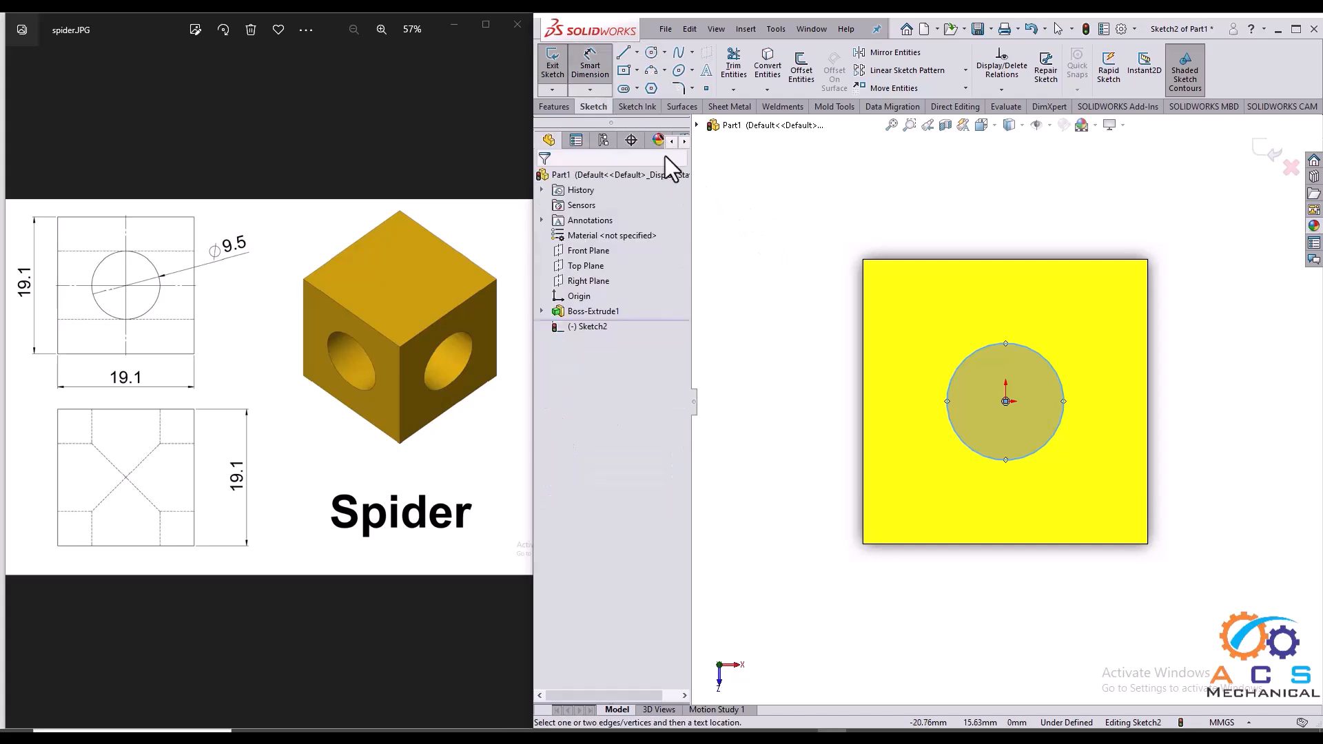
{"action": "left_click", "coordinate": [960, 361]}
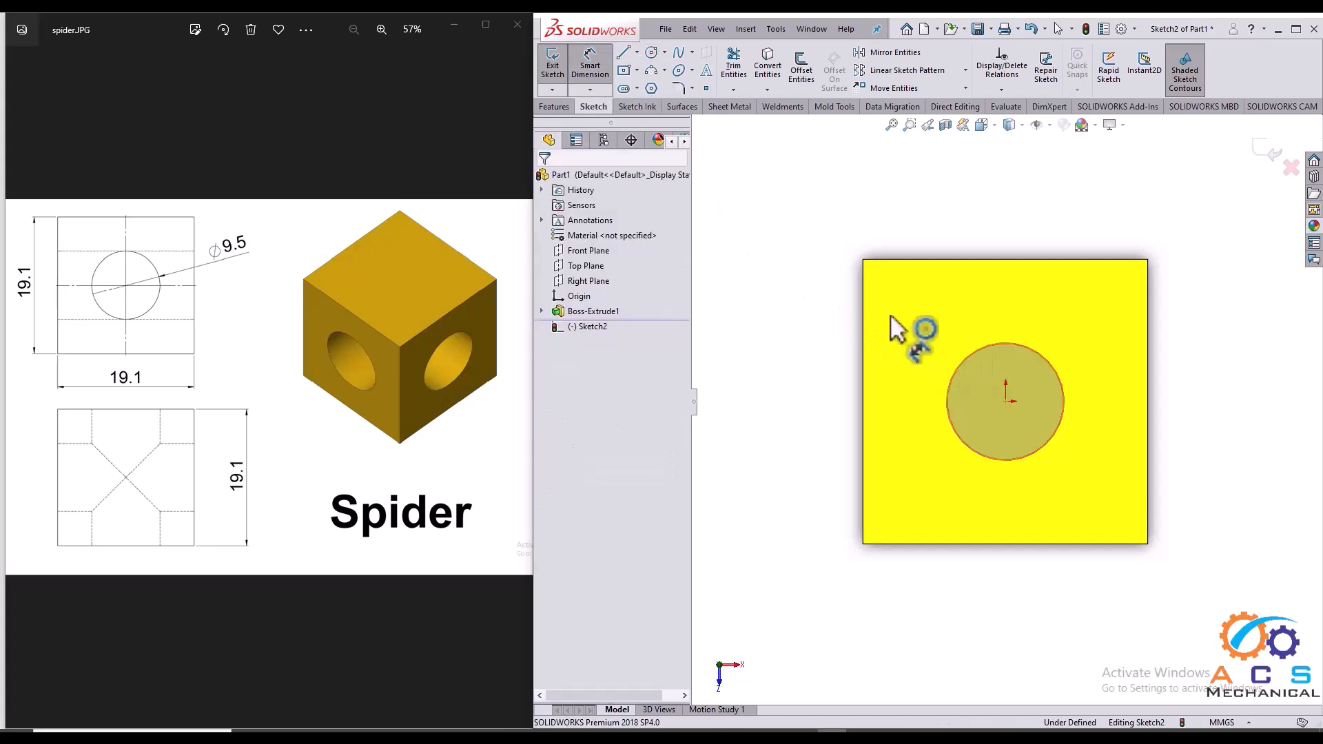
{"action": "left_click", "coordinate": [894, 327]}
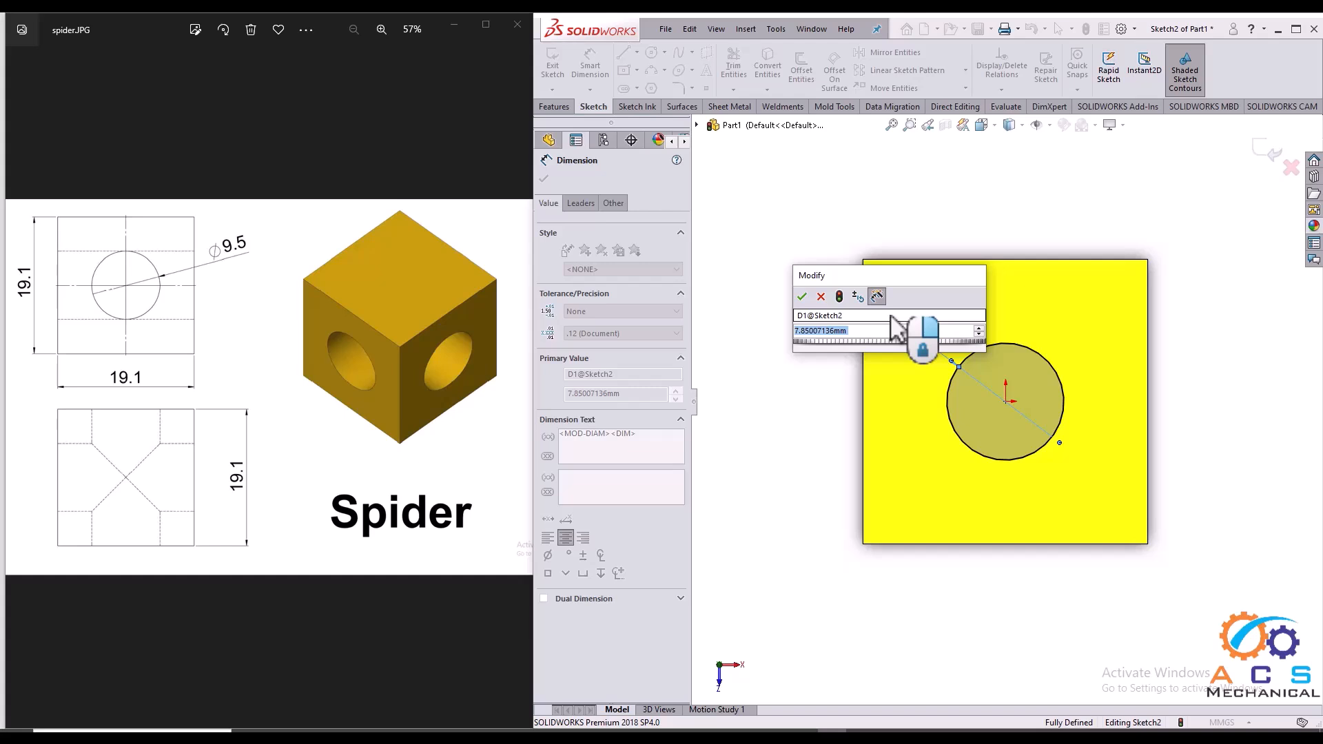
{"action": "type", "text": "9.5"}
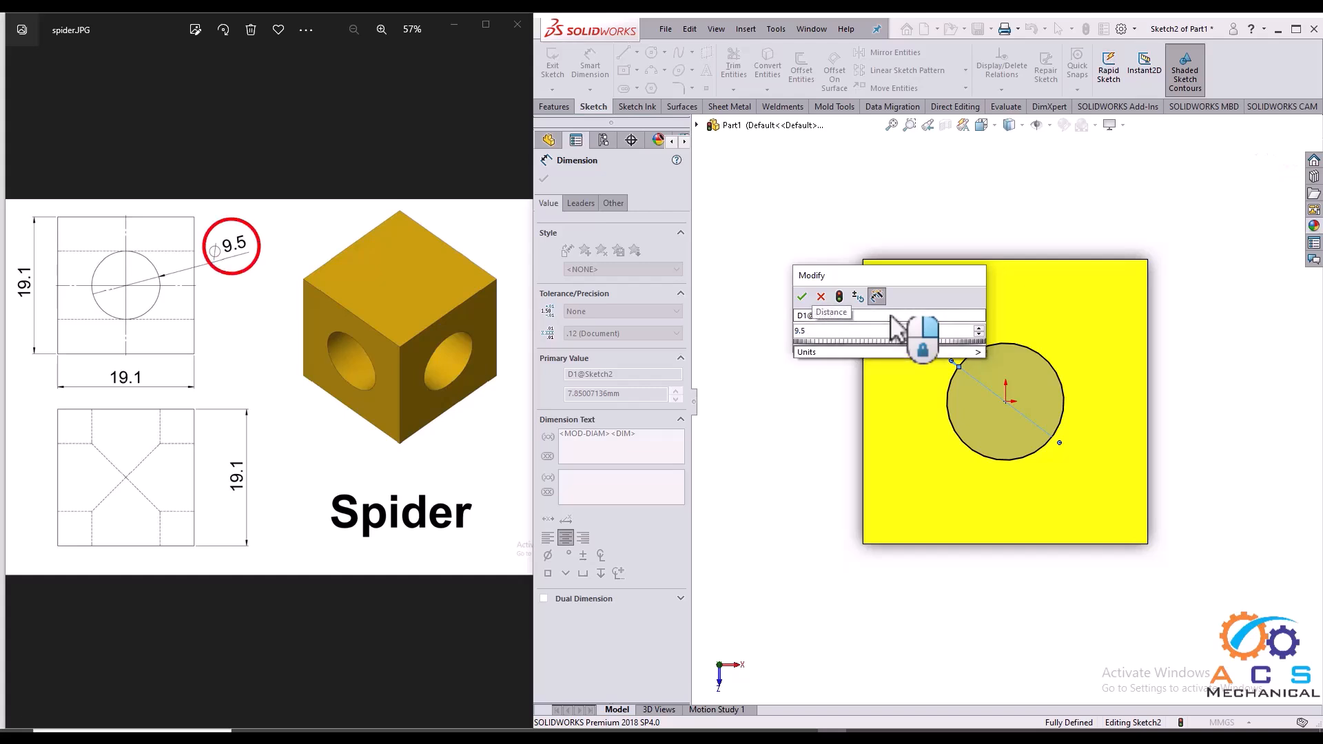
{"action": "key", "text": "Return"}
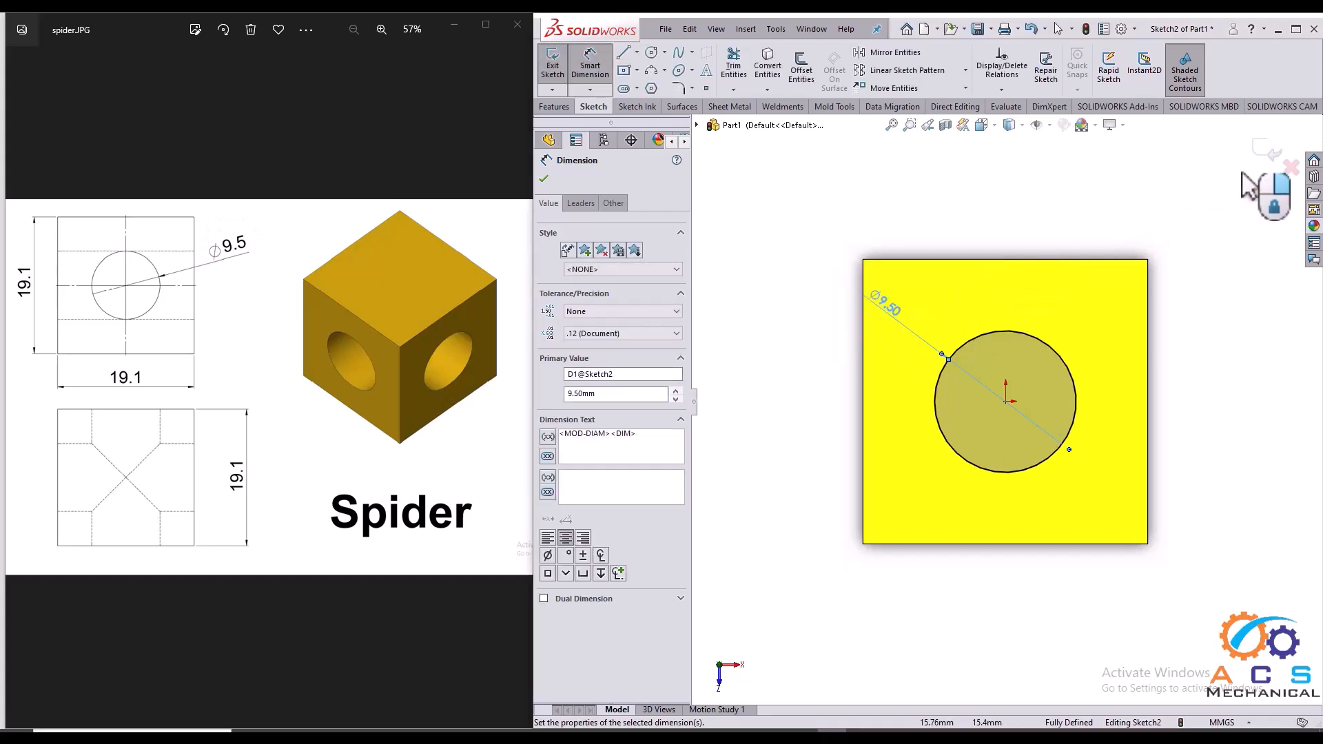
{"action": "left_click", "coordinate": [1269, 154]}
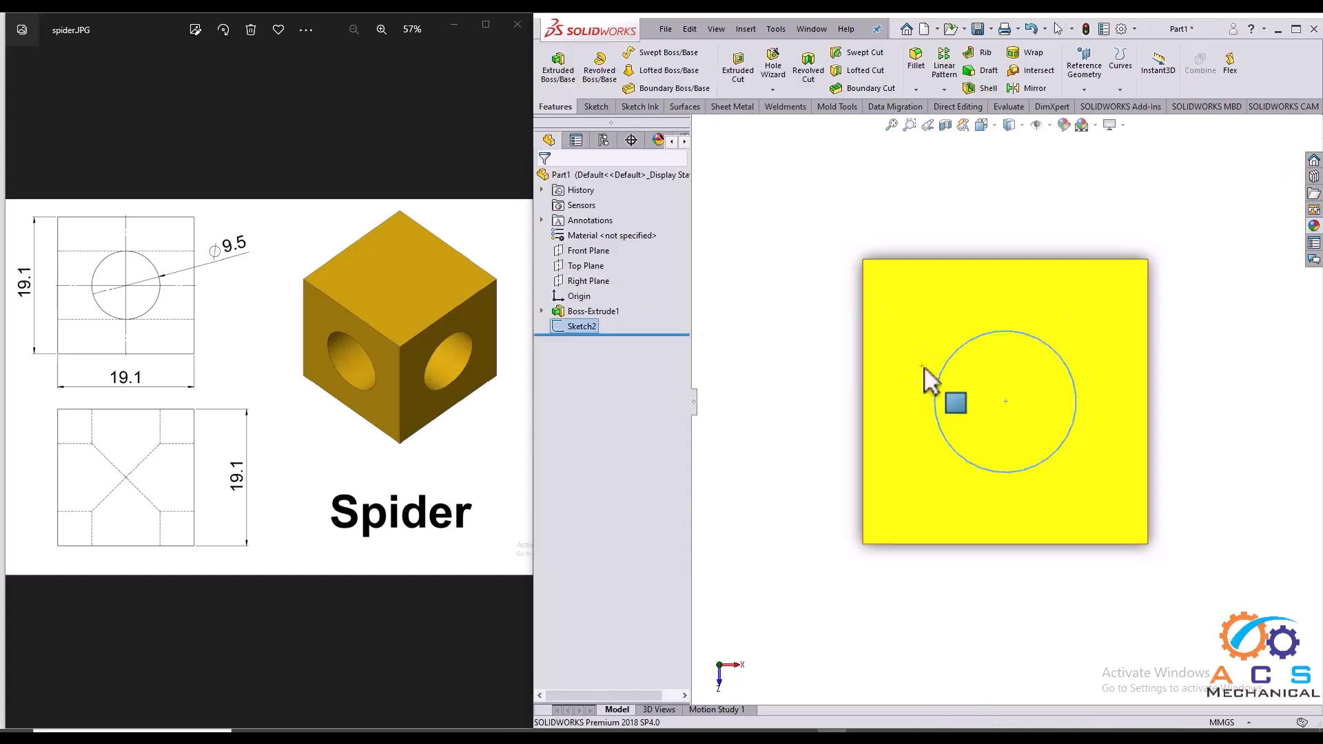
- Cut-extrude the top-face circle through the cube with the Through All end condition
{"action": "left_click", "coordinate": [737, 67]}
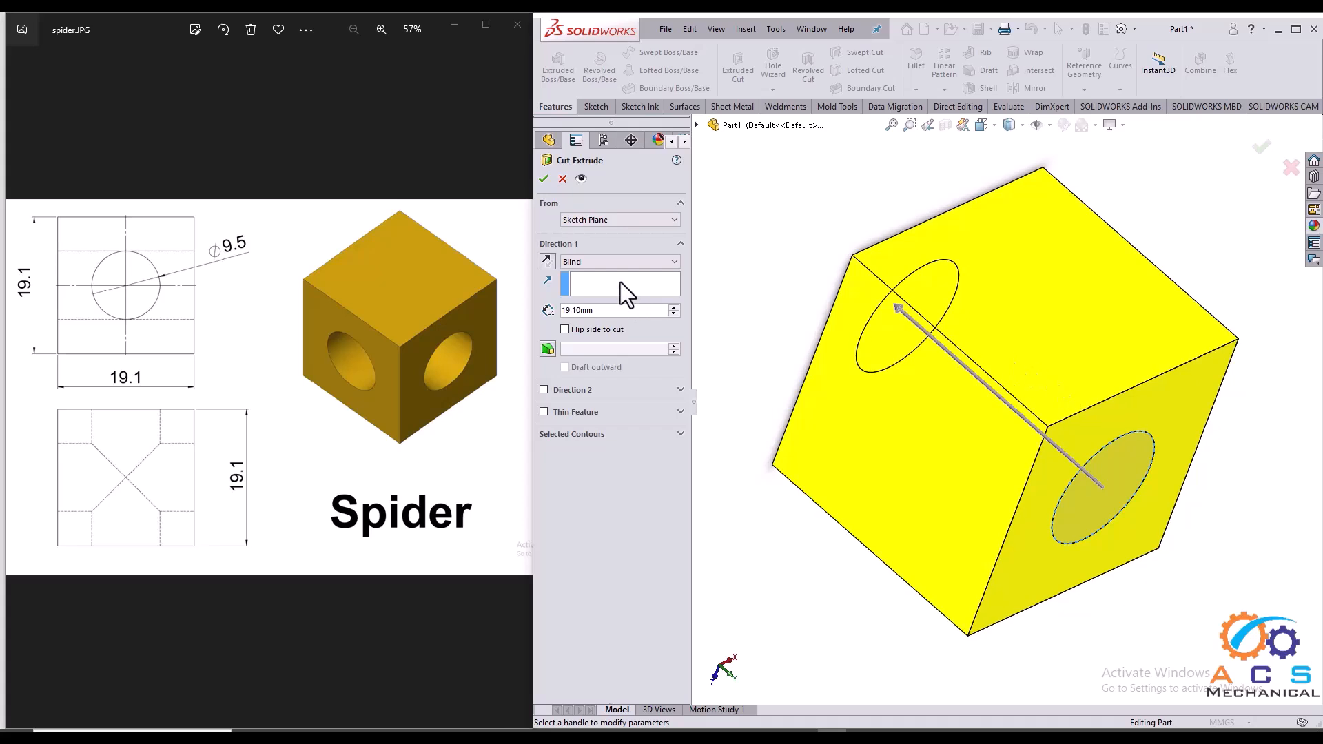
{"action": "left_click", "coordinate": [644, 266]}
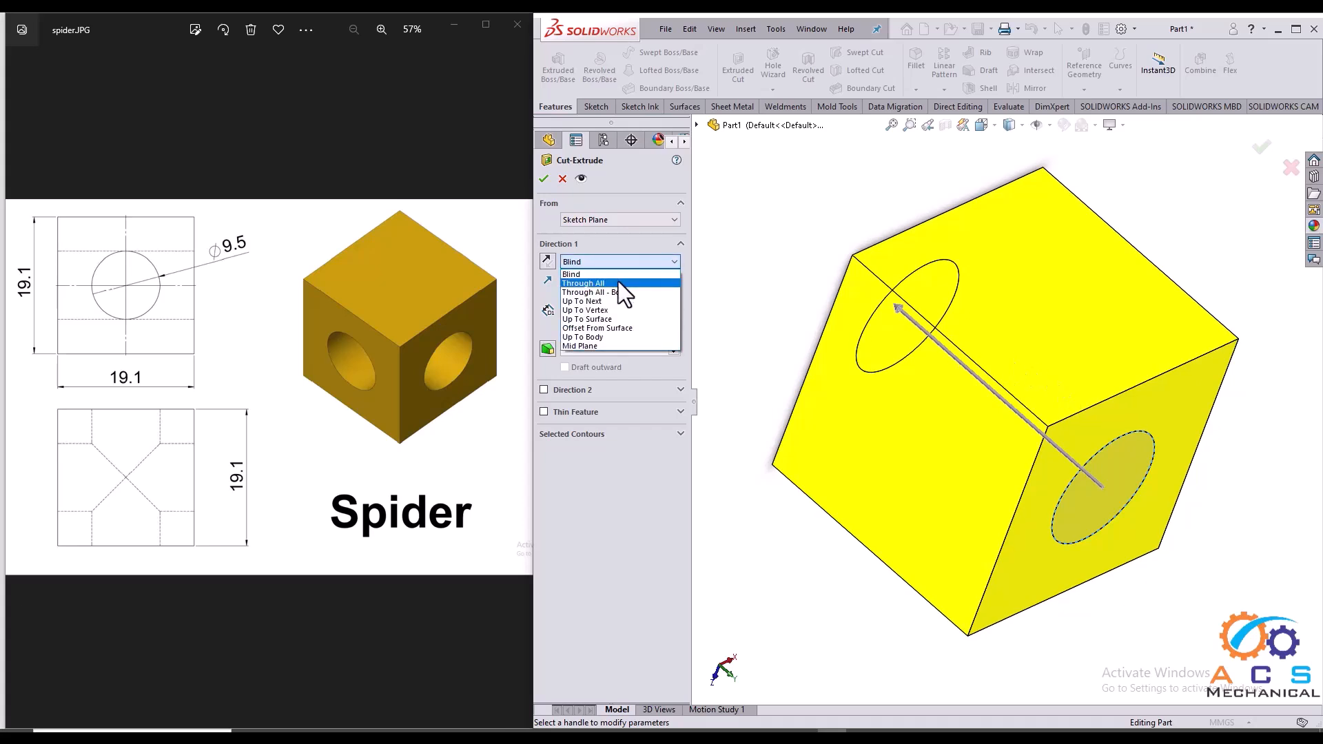
{"action": "left_click", "coordinate": [618, 282]}
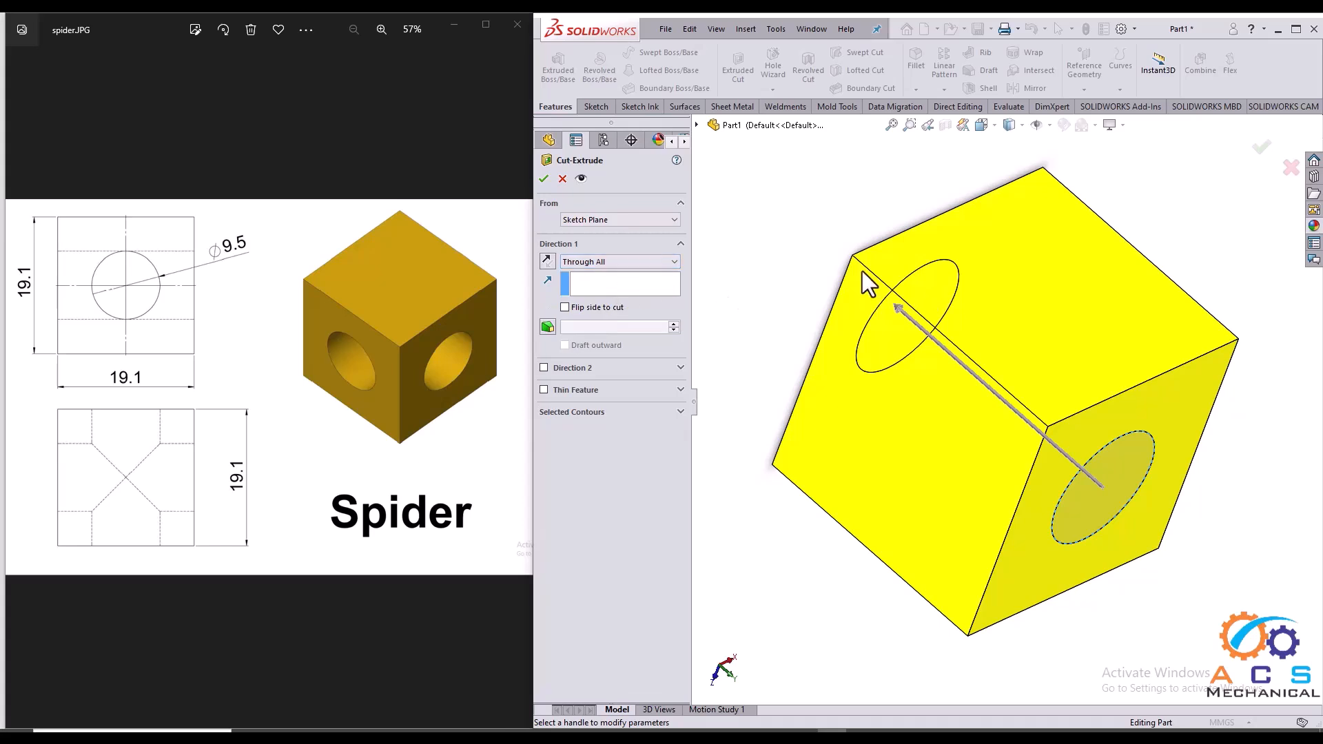
{"action": "left_click", "coordinate": [543, 179]}
- Sketch a circle about 7.6 mm in diameter on the cube's side face parallel to the Right Plane, centered on the origin
{"action": "middle_click_drag", "start_coordinate": [821, 635], "coordinate": [859, 504]}
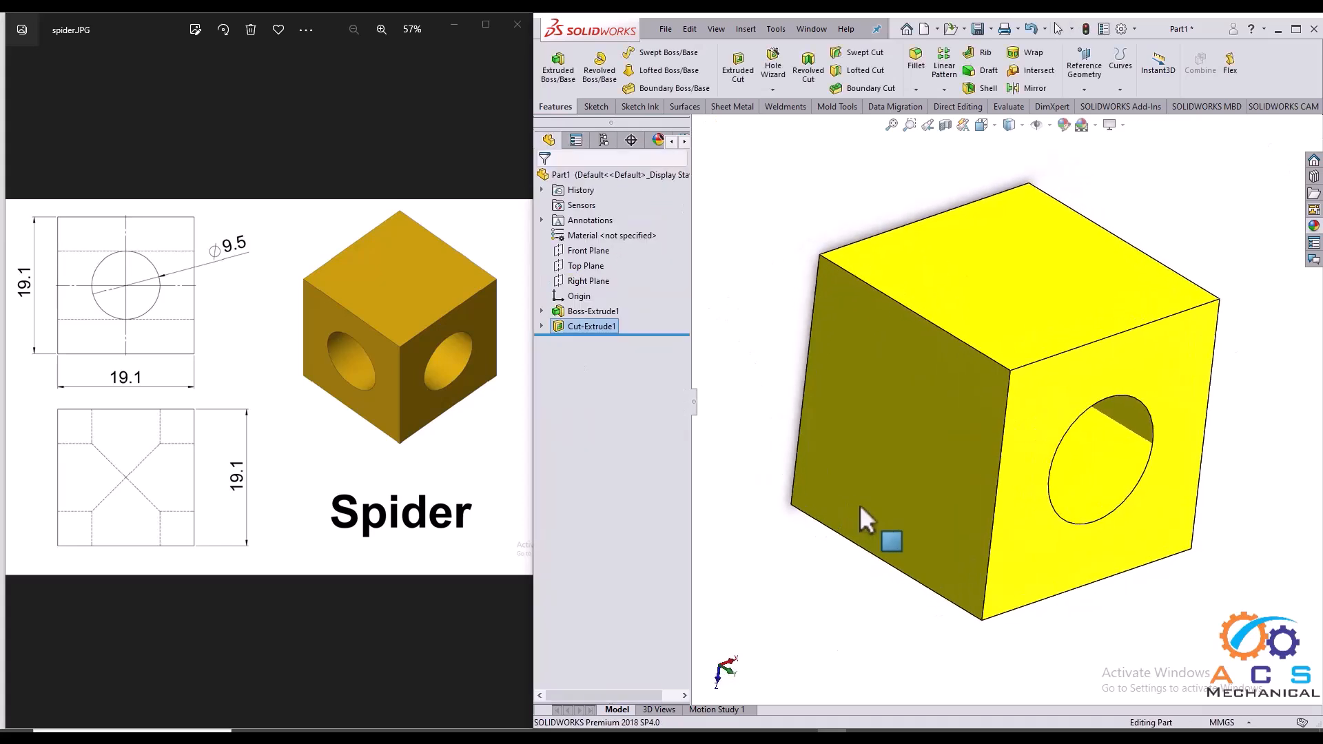
{"action": "left_click", "coordinate": [905, 442]}
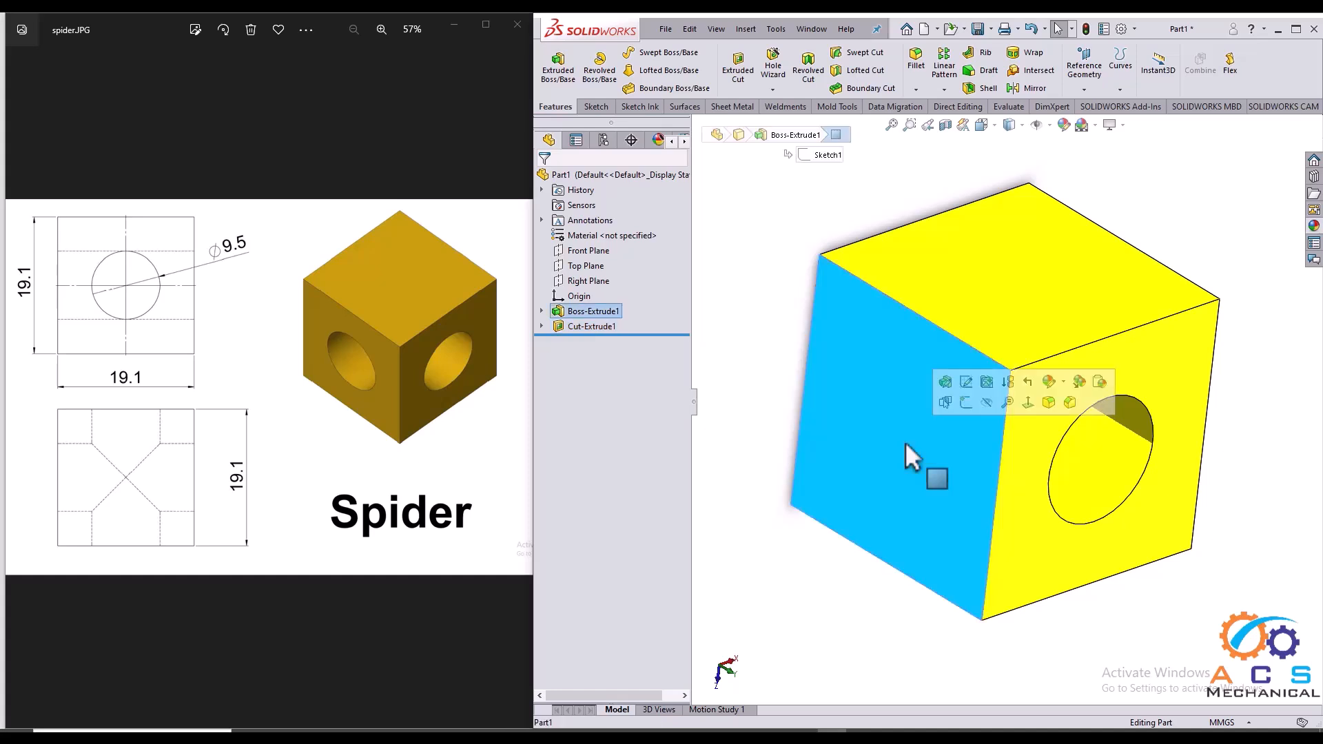
{"action": "left_click", "coordinate": [960, 409]}
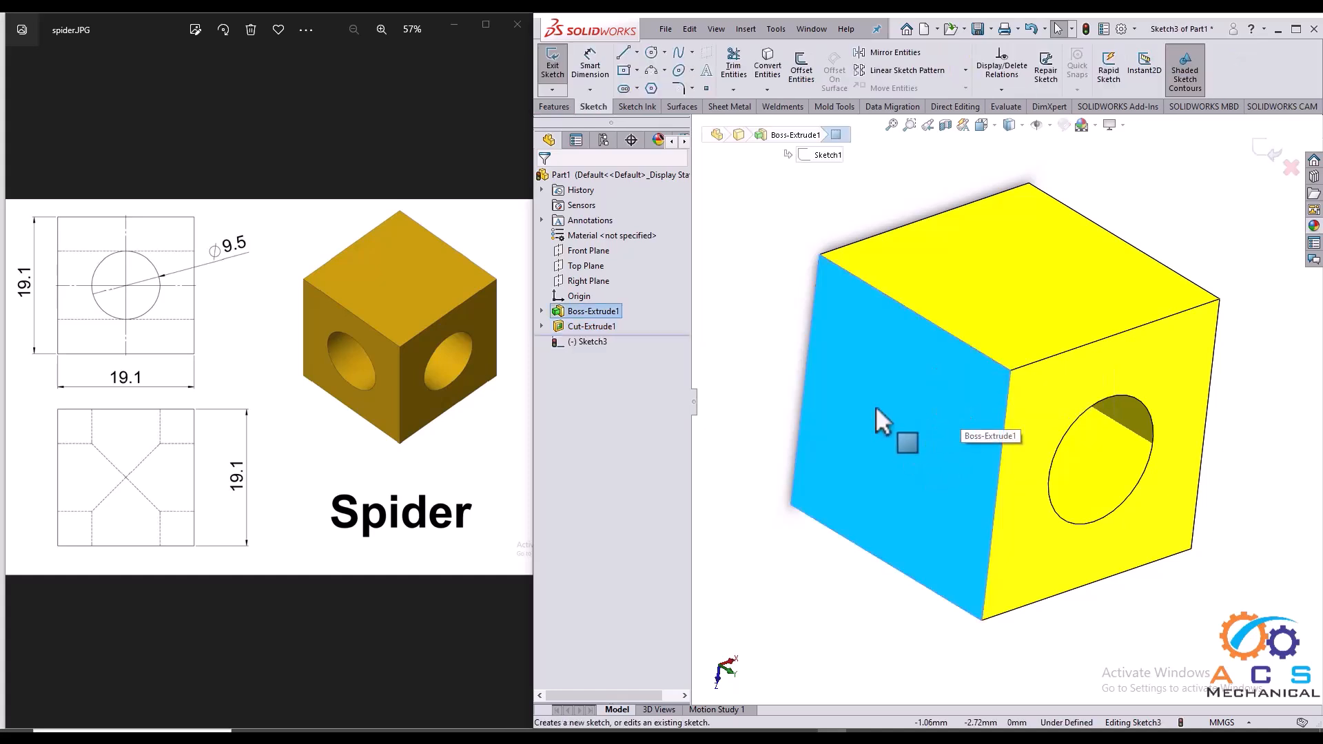
{"action": "key", "text": "space"}
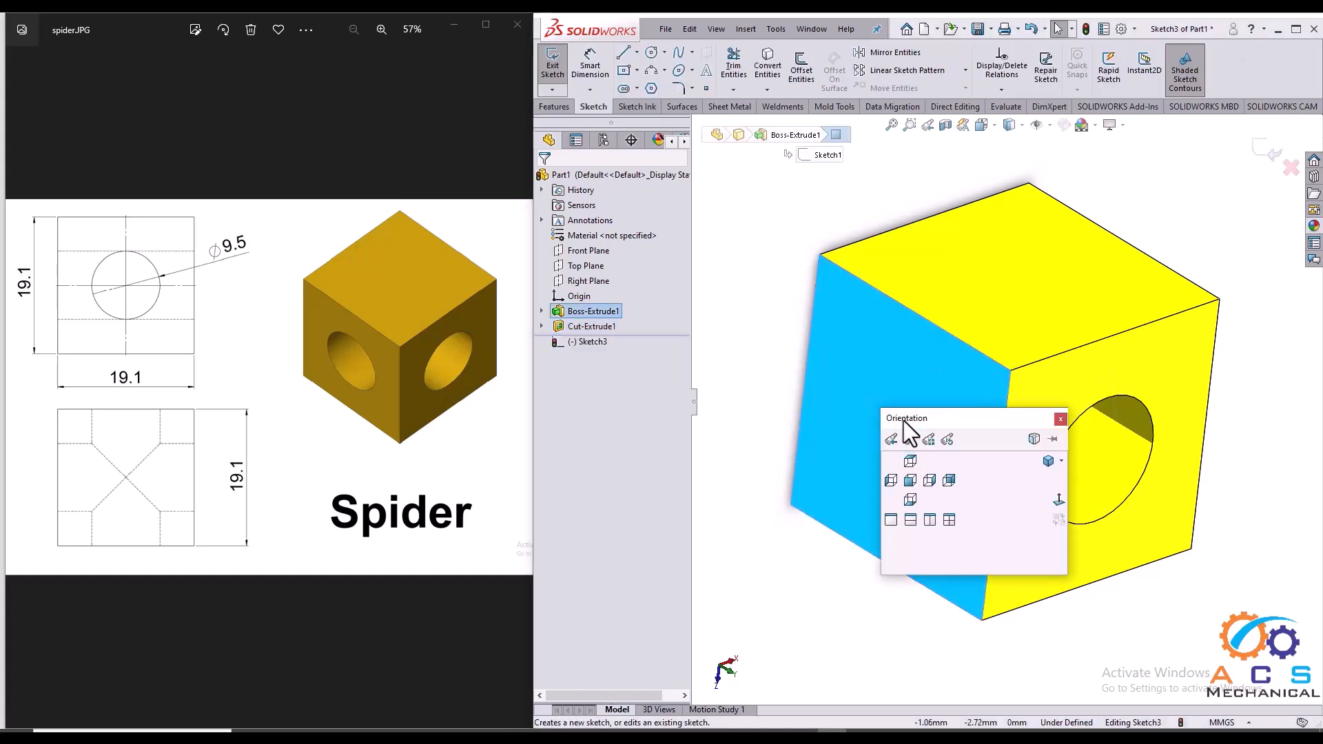
{"action": "left_click", "coordinate": [1015, 427]}
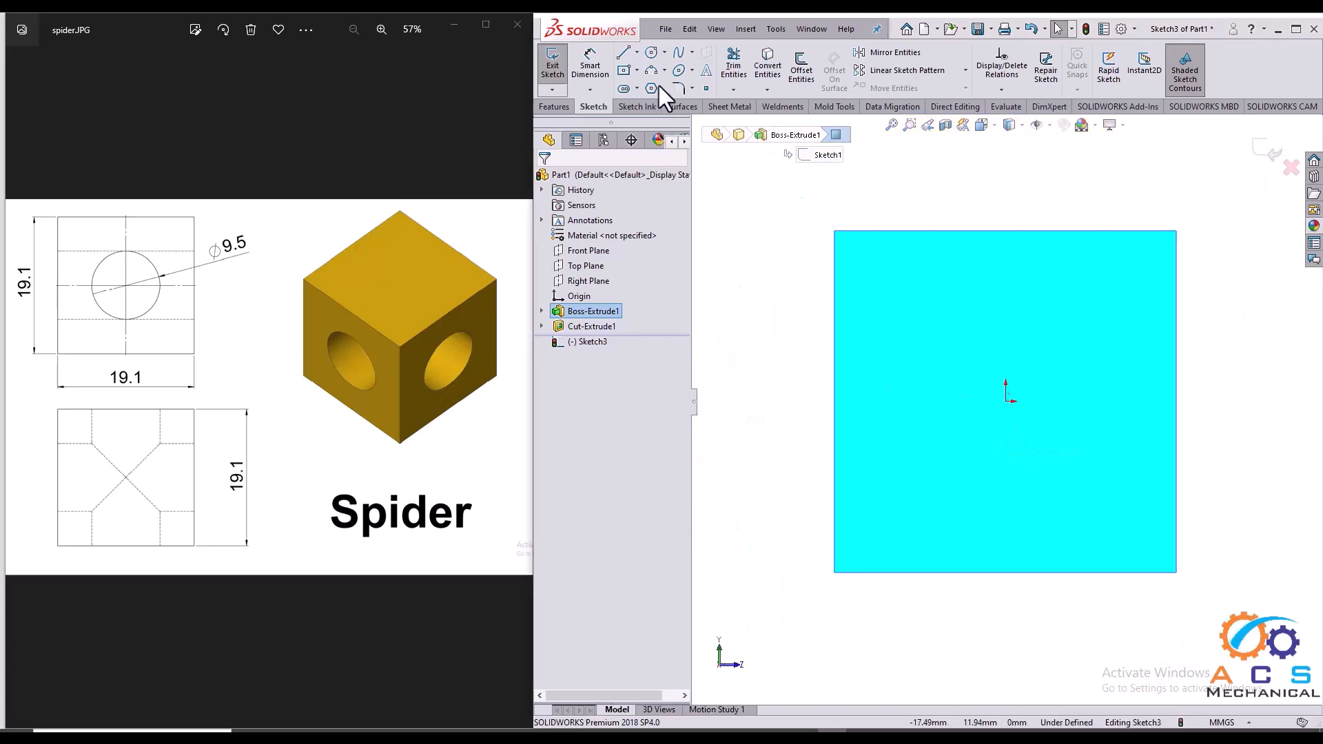
{"action": "left_click", "coordinate": [650, 55]}
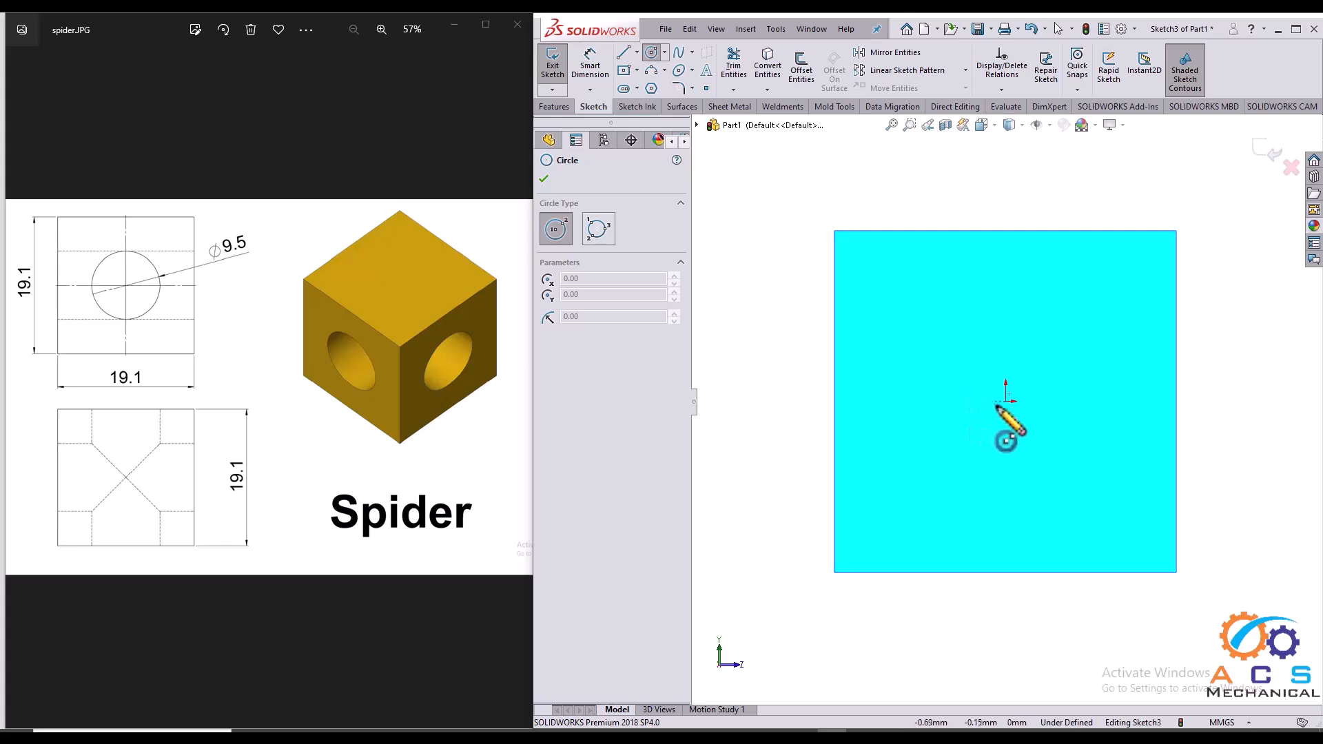
{"action": "left_click", "coordinate": [1006, 401]}
{"action": "left_click", "coordinate": [1054, 448]}
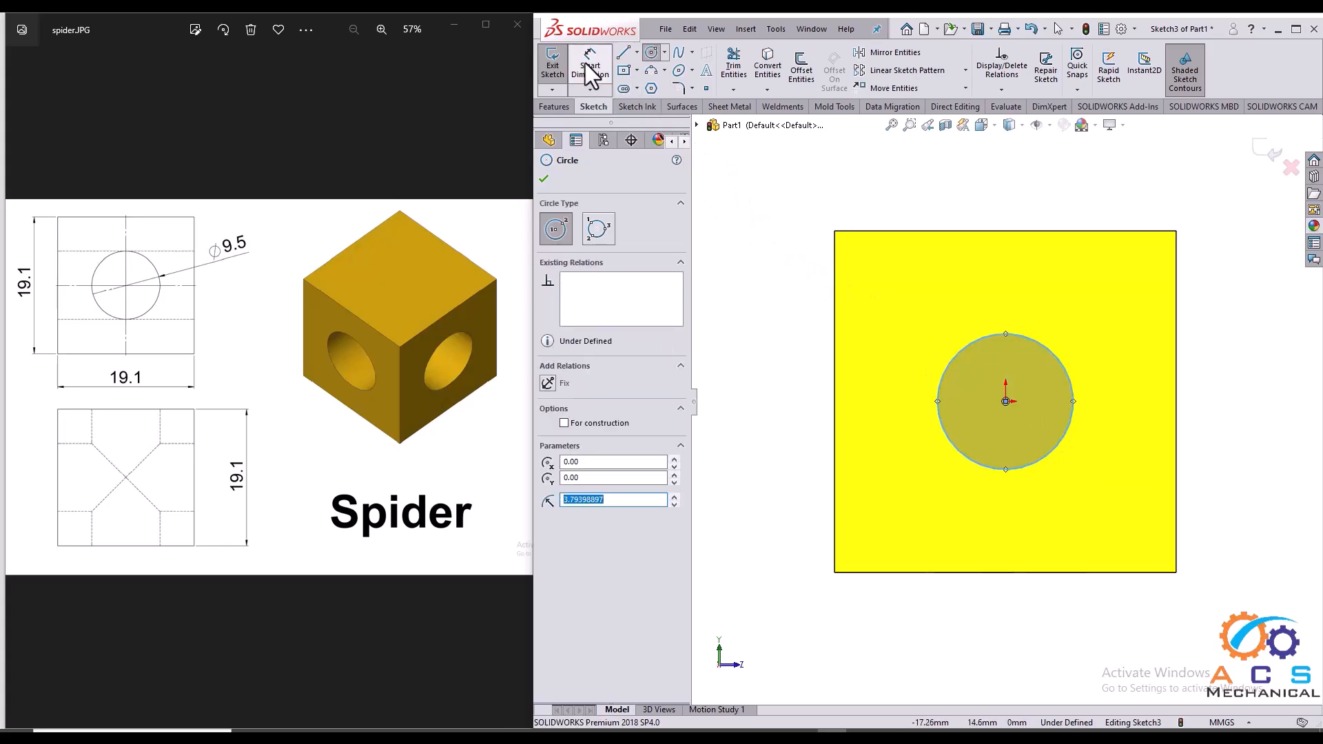
- Dimension the side-face circle's diameter as 9.5 mm and exit the sketch
{"action": "key", "text": "Escape"}
{"action": "left_click", "coordinate": [961, 348]}
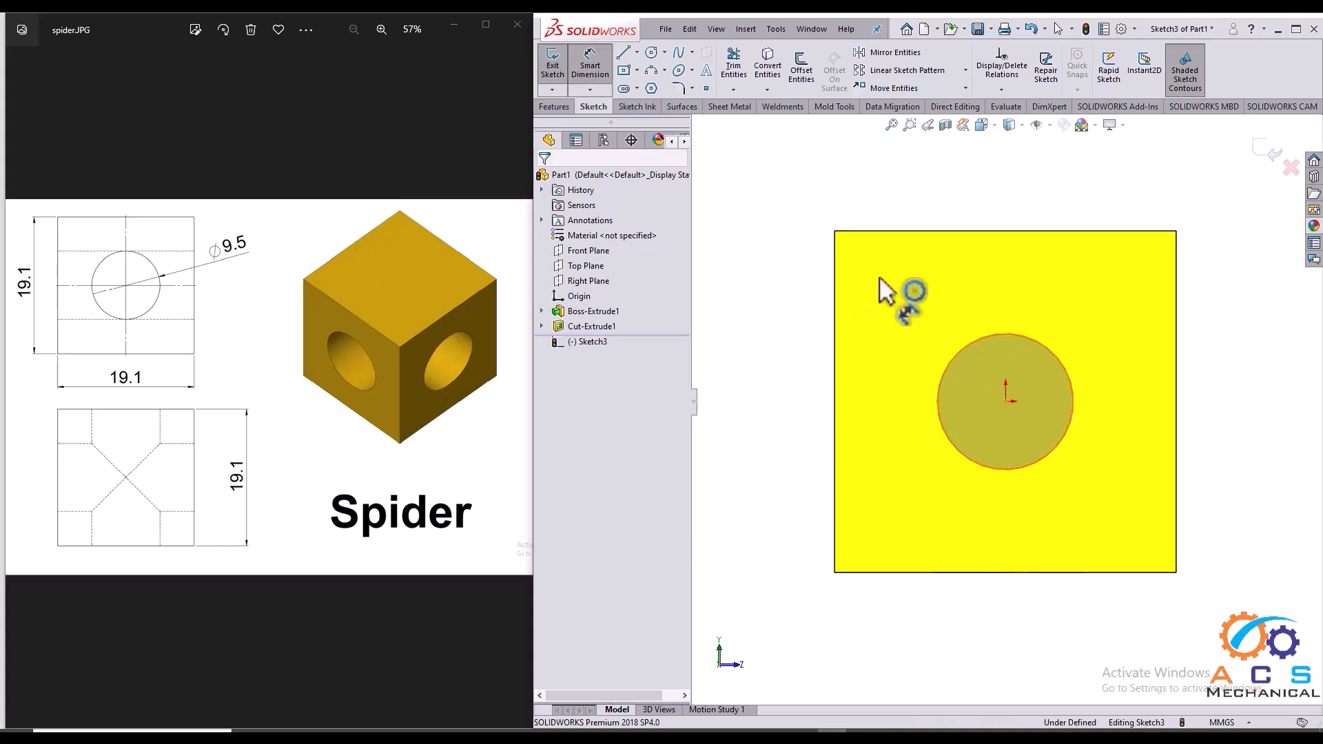
{"action": "left_click", "coordinate": [880, 282]}
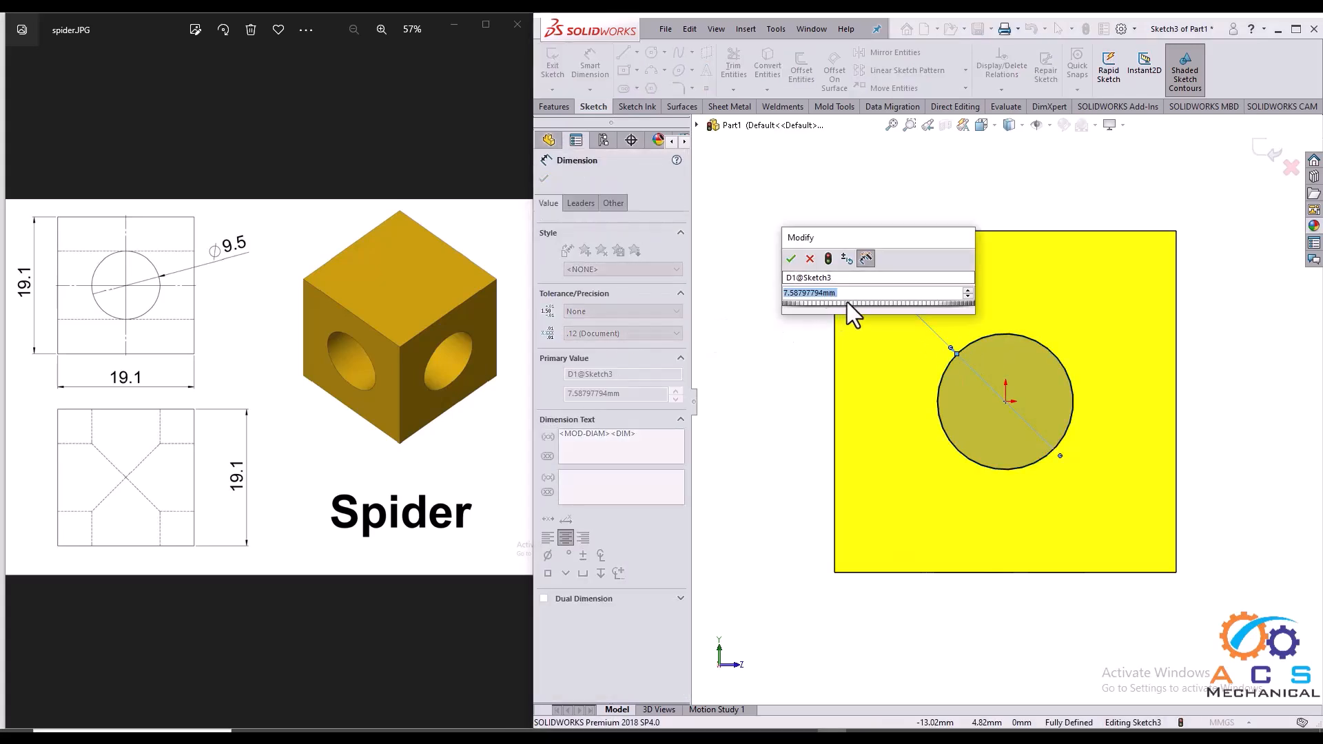
{"action": "type", "text": "9.5"}
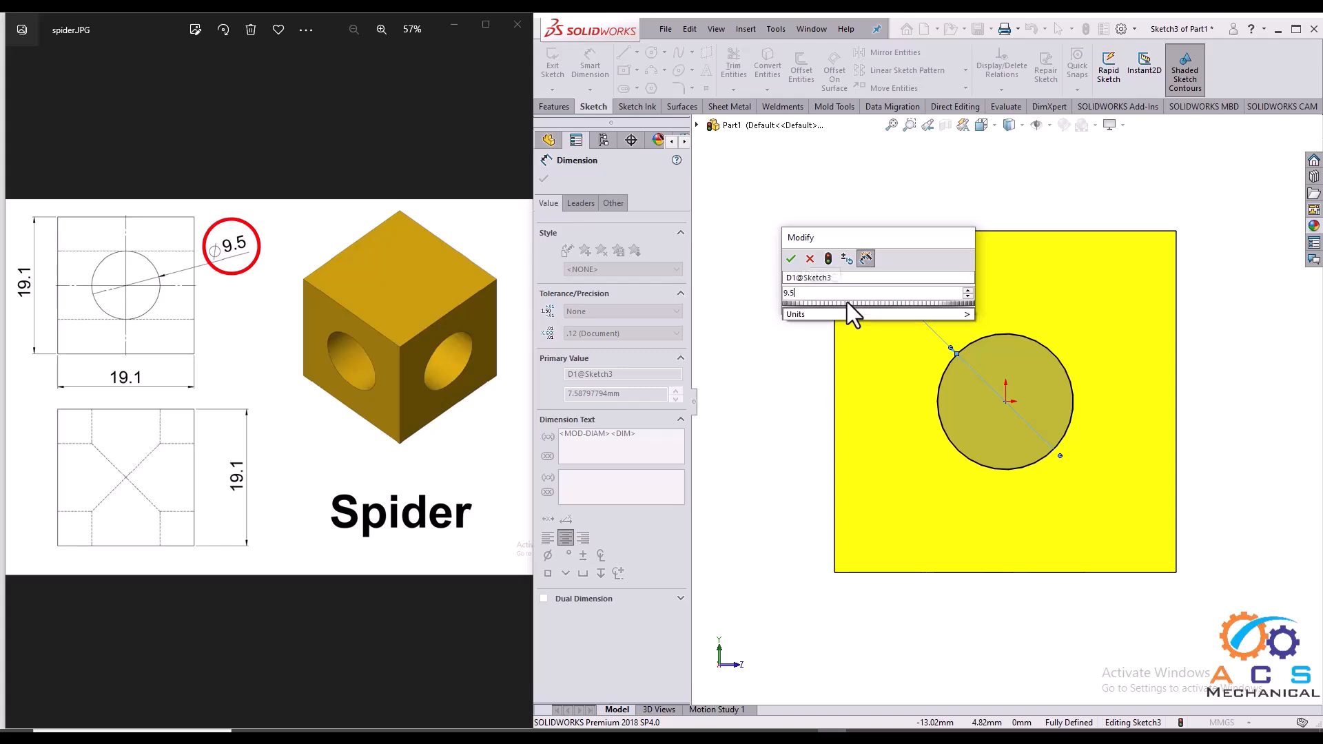
{"action": "key", "text": "Return"}
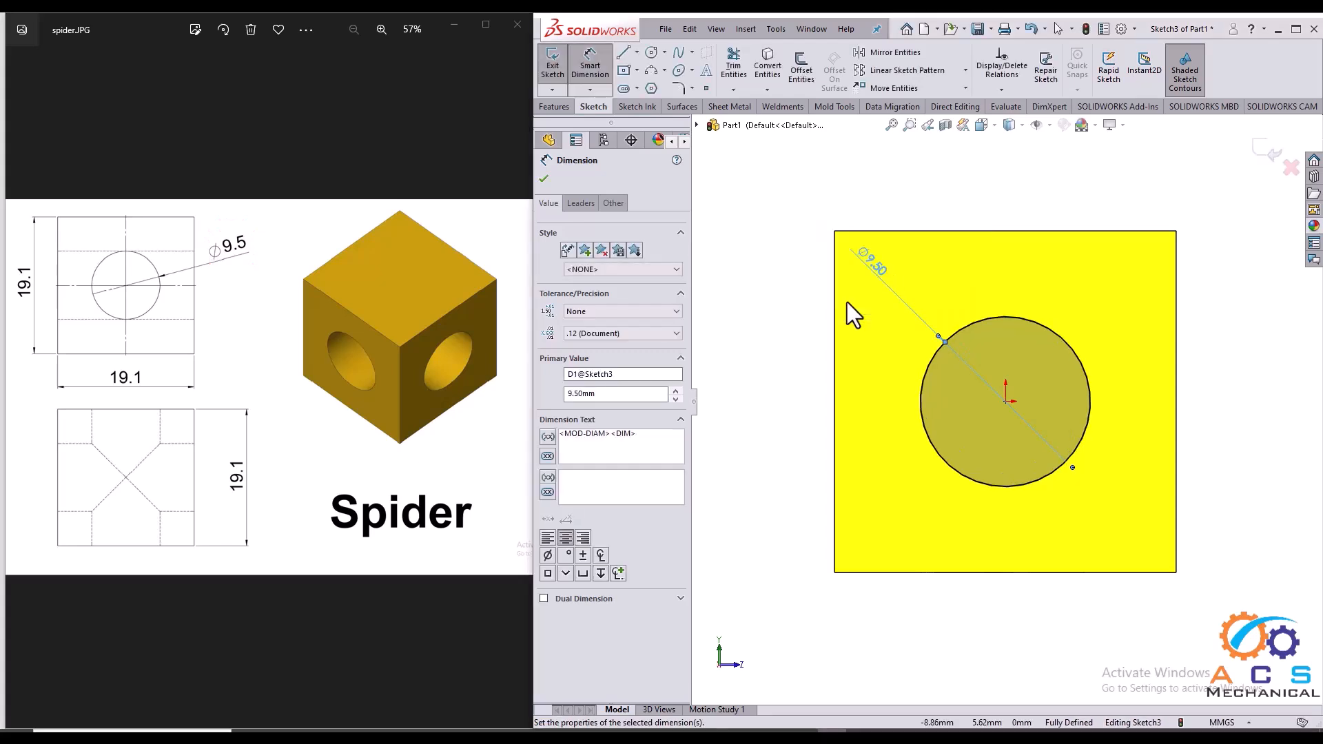
{"action": "left_click", "coordinate": [1266, 153]}
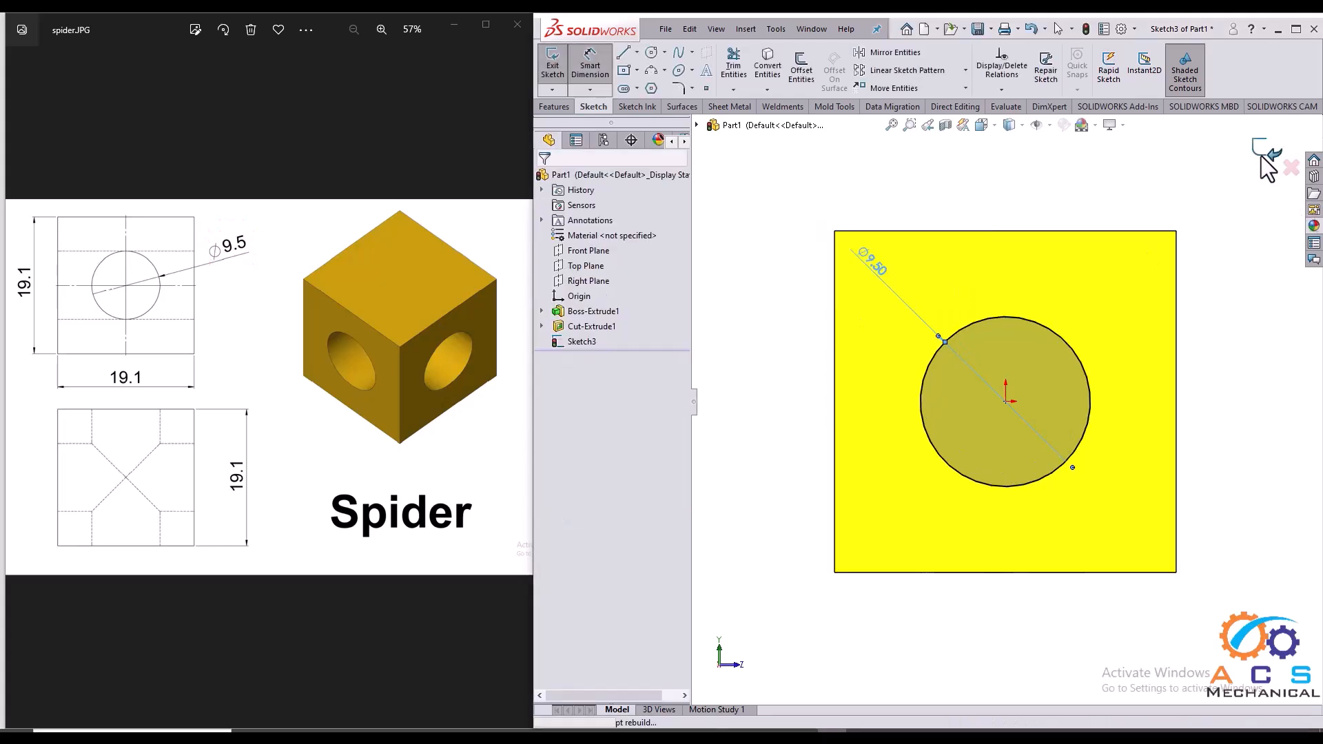
- Cut-extrude the side-face circle with the Through All end condition so that it crosses the first hole
{"action": "middle_click_drag", "start_coordinate": [854, 358], "coordinate": [937, 414]}
{"action": "scroll", "coordinate": [928, 402], "scroll_direction": "up", "scroll_amount": 2}
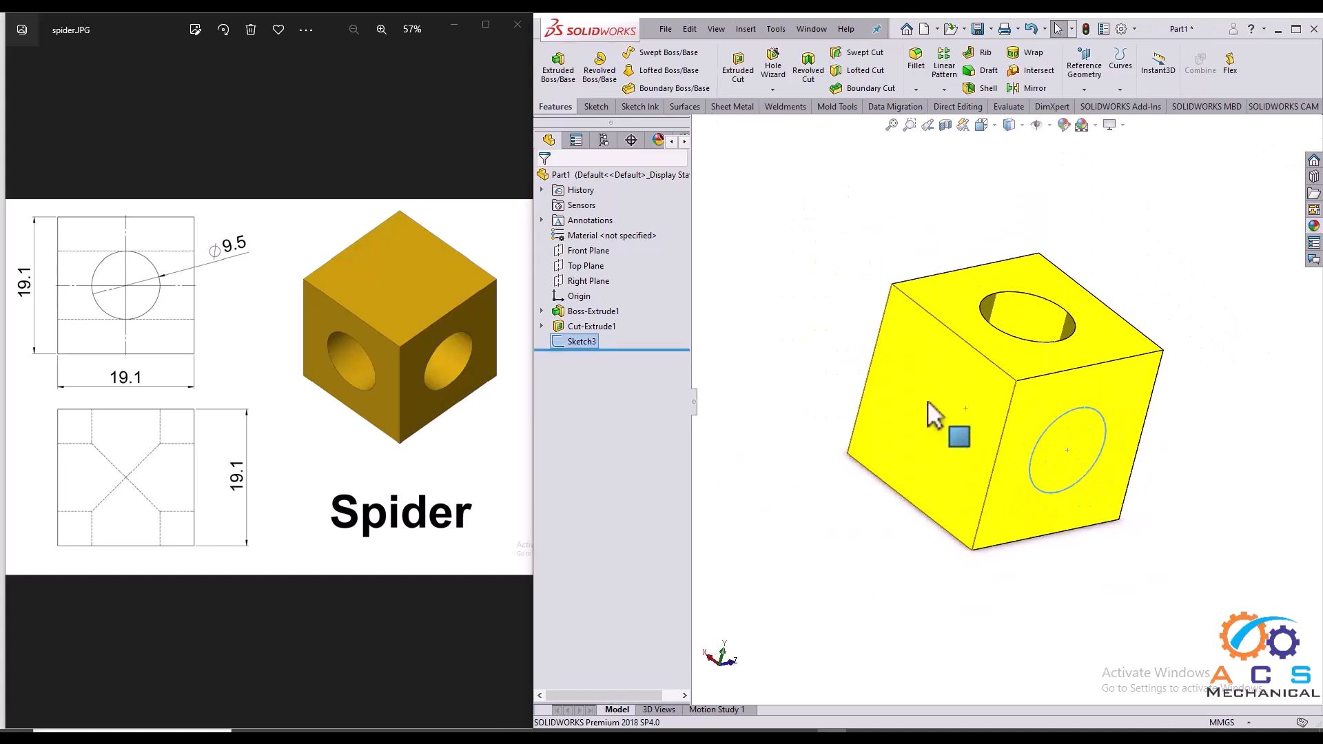
{"action": "left_click", "coordinate": [738, 68]}
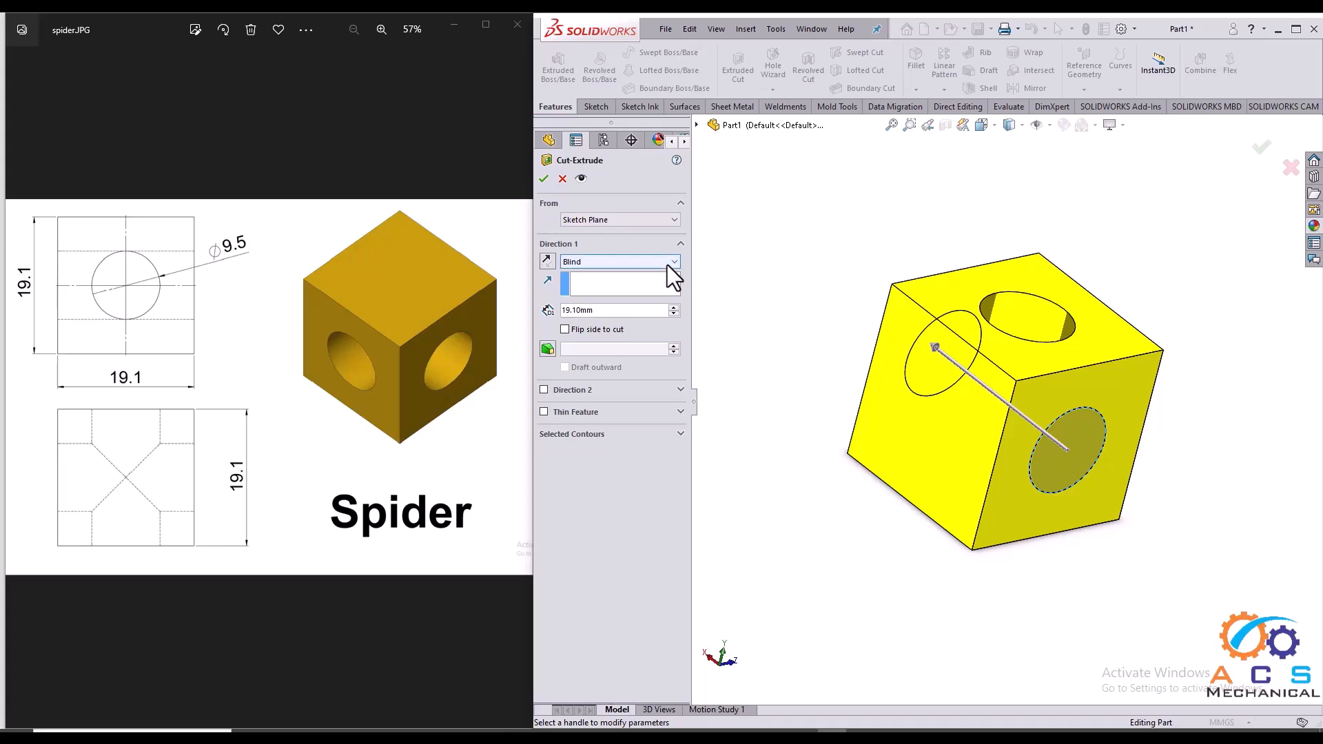
{"action": "left_click", "coordinate": [667, 265]}
{"action": "left_click", "coordinate": [645, 283]}
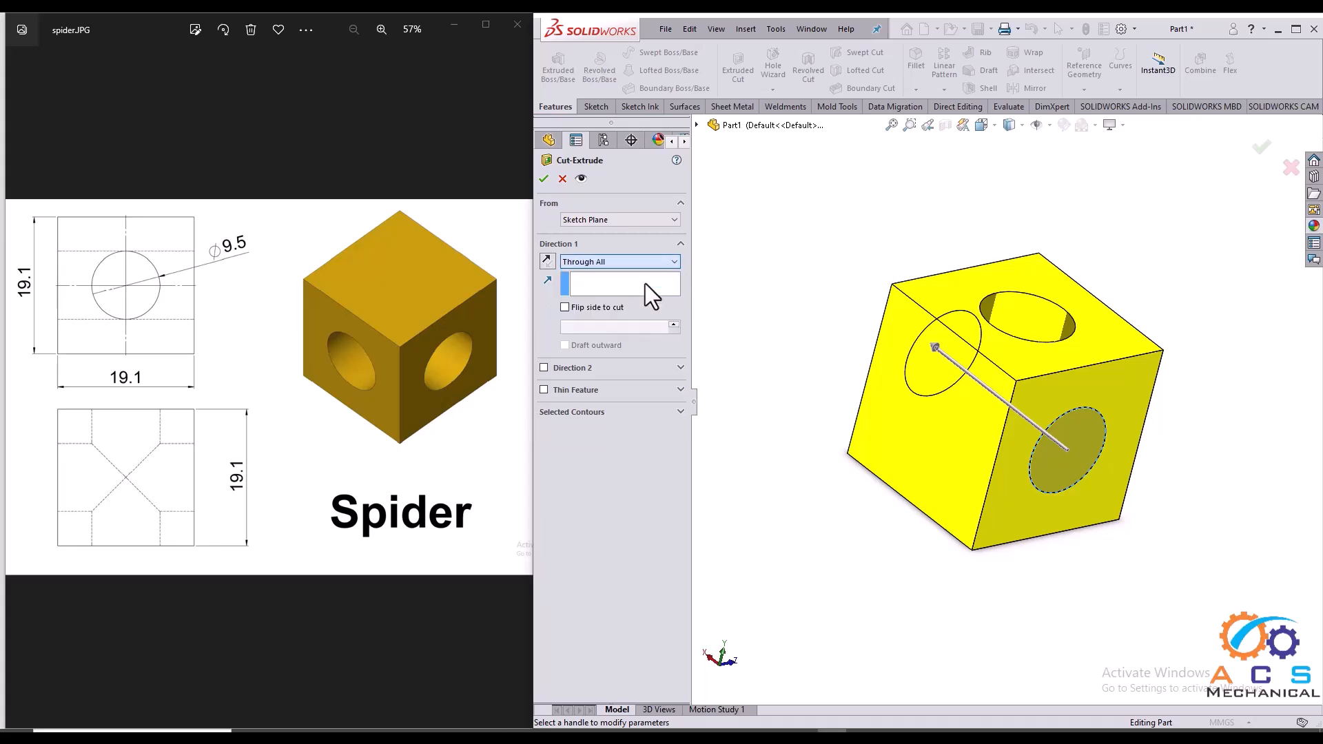
{"action": "middle_click_drag", "start_coordinate": [944, 324], "coordinate": [959, 330]}
{"action": "left_click", "coordinate": [543, 178]}
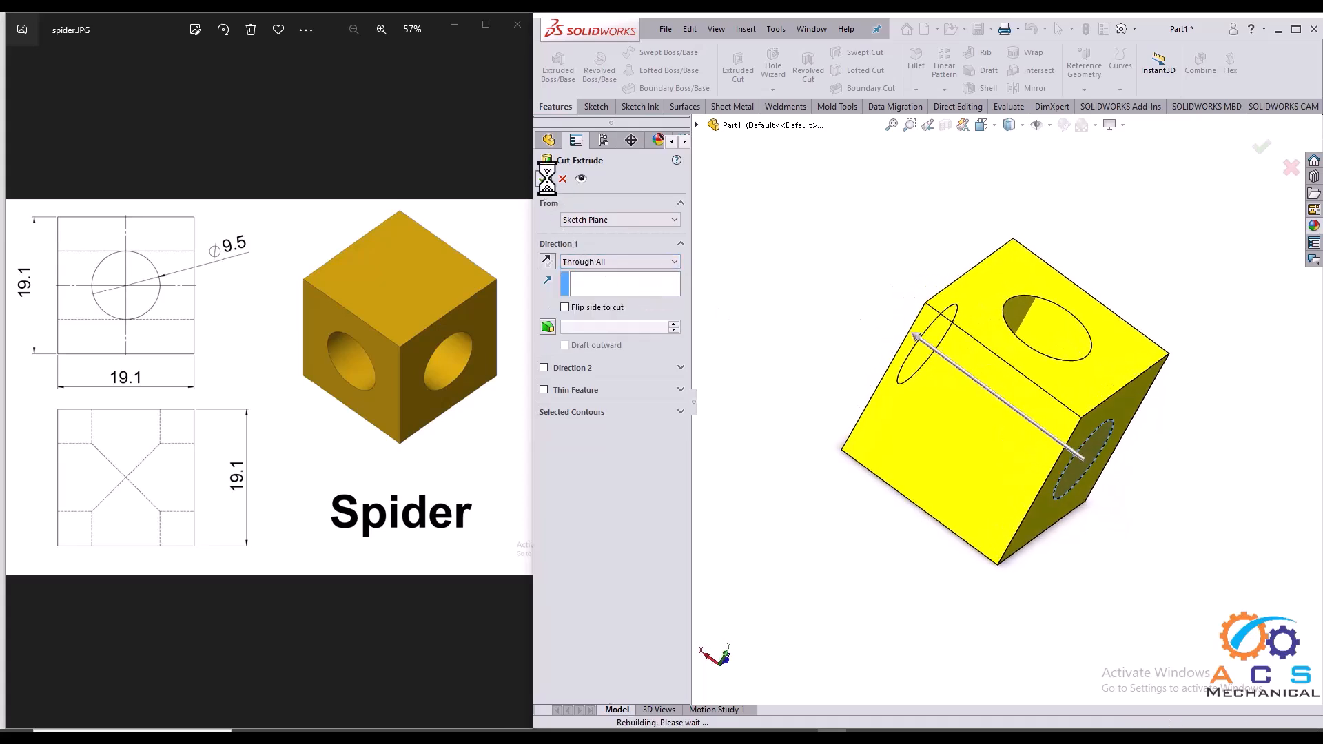
{"action": "middle_click_drag", "start_coordinate": [1106, 372], "coordinate": [931, 351]}
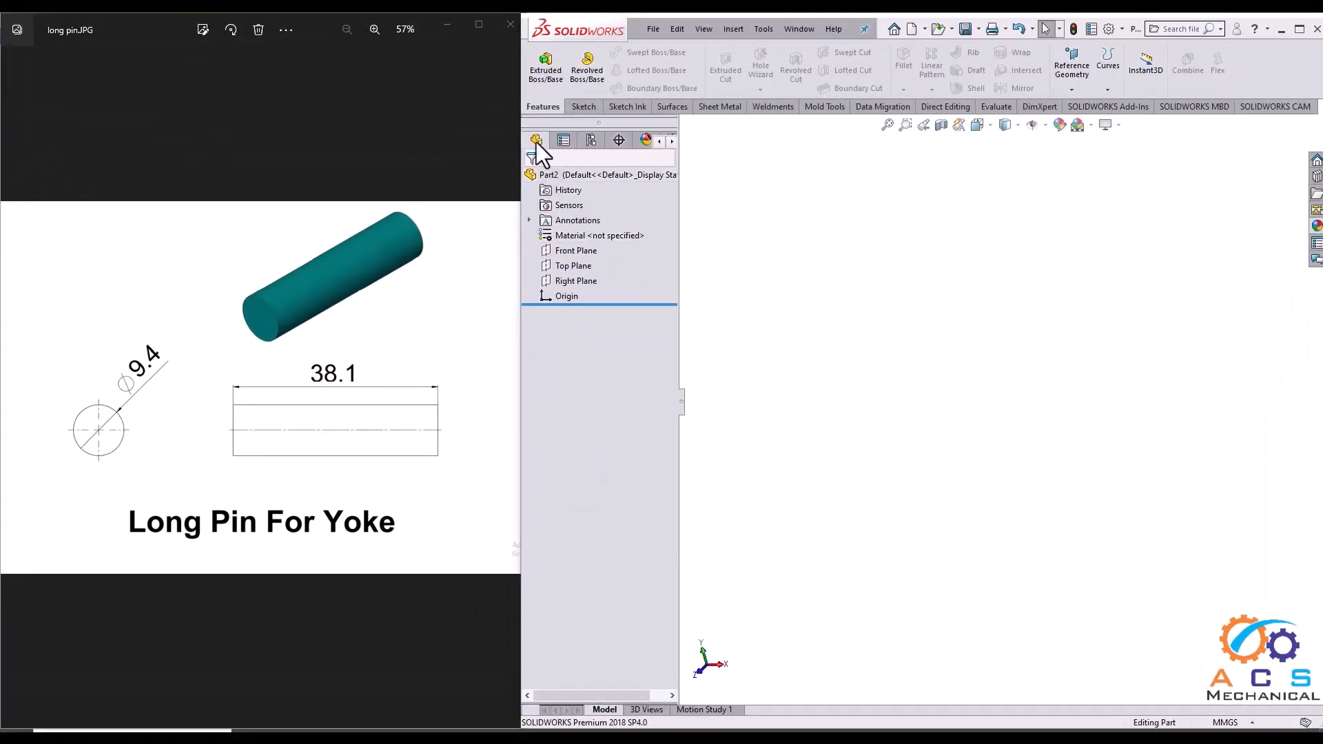
- Sketch a circle about 64 mm in diameter on the Front Plane, centered on the origin, for the Long Pin
{"action": "left_click", "coordinate": [578, 252]}
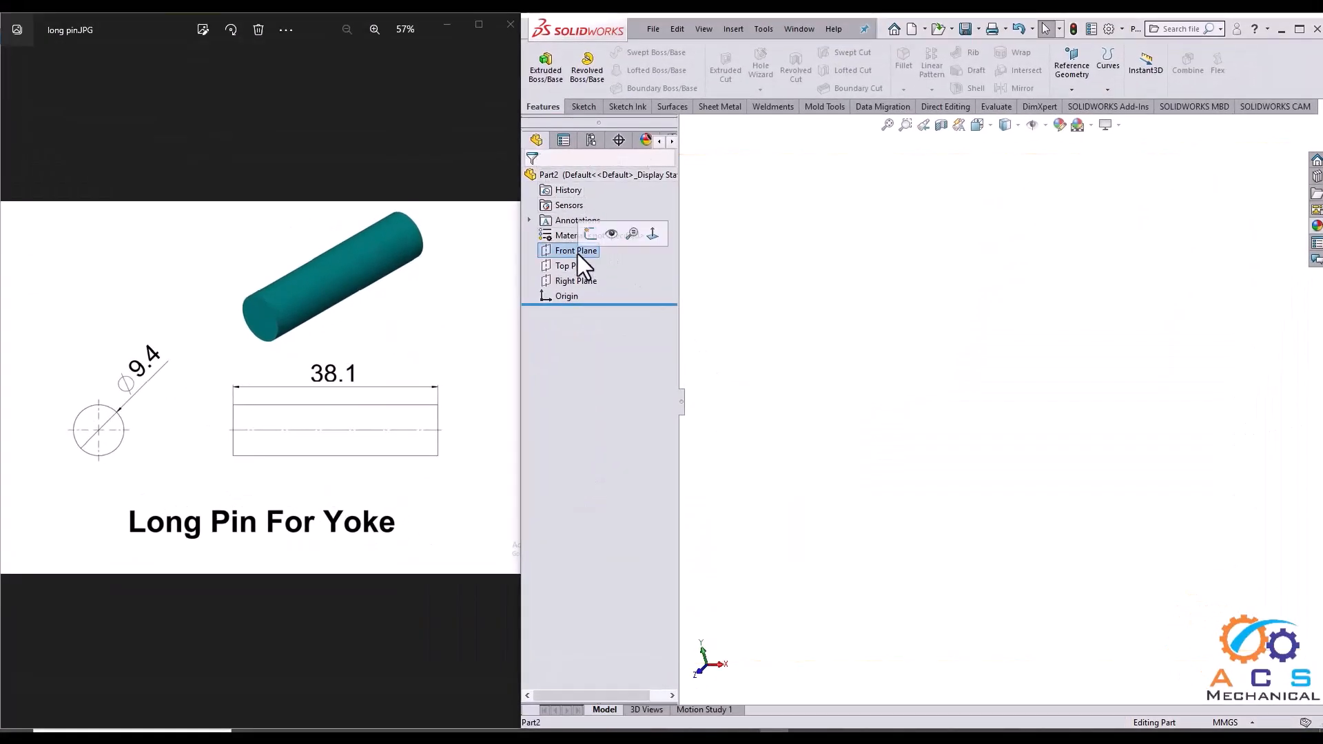
{"action": "left_click", "coordinate": [589, 235]}
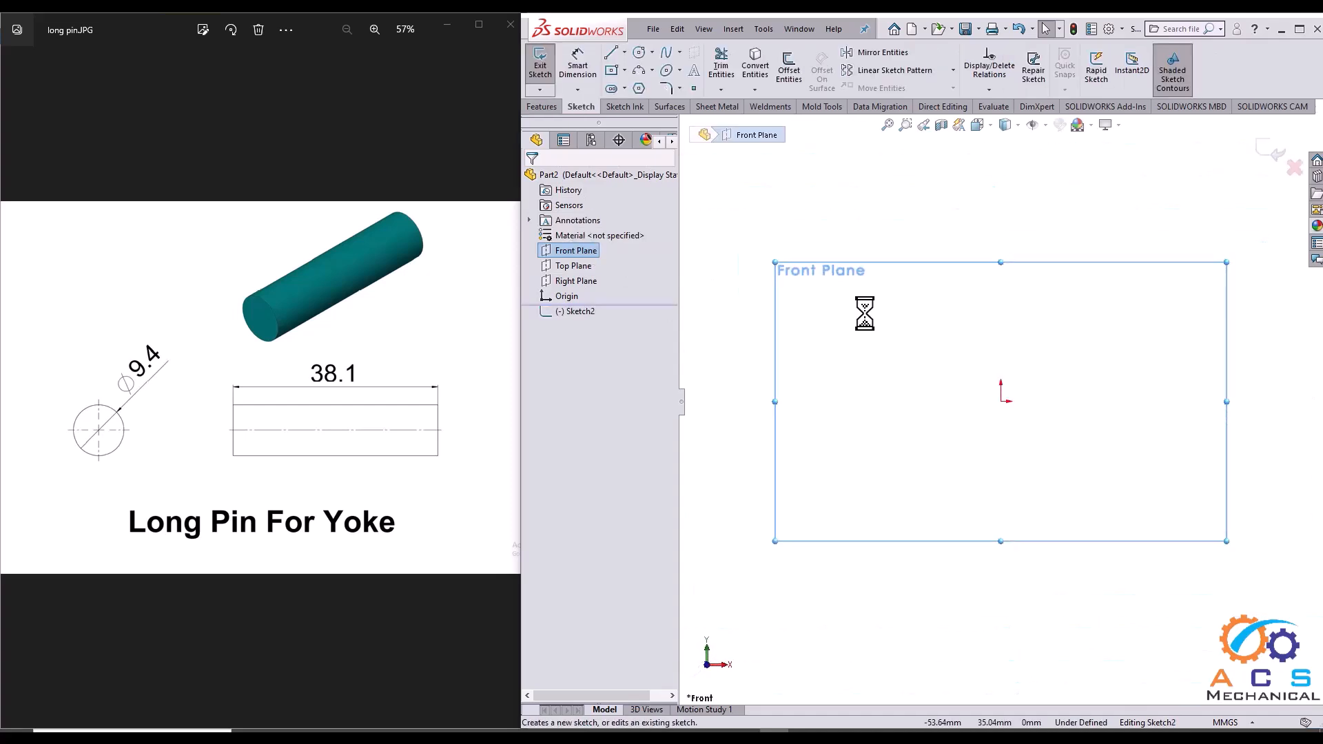
{"action": "left_click", "coordinate": [639, 54]}
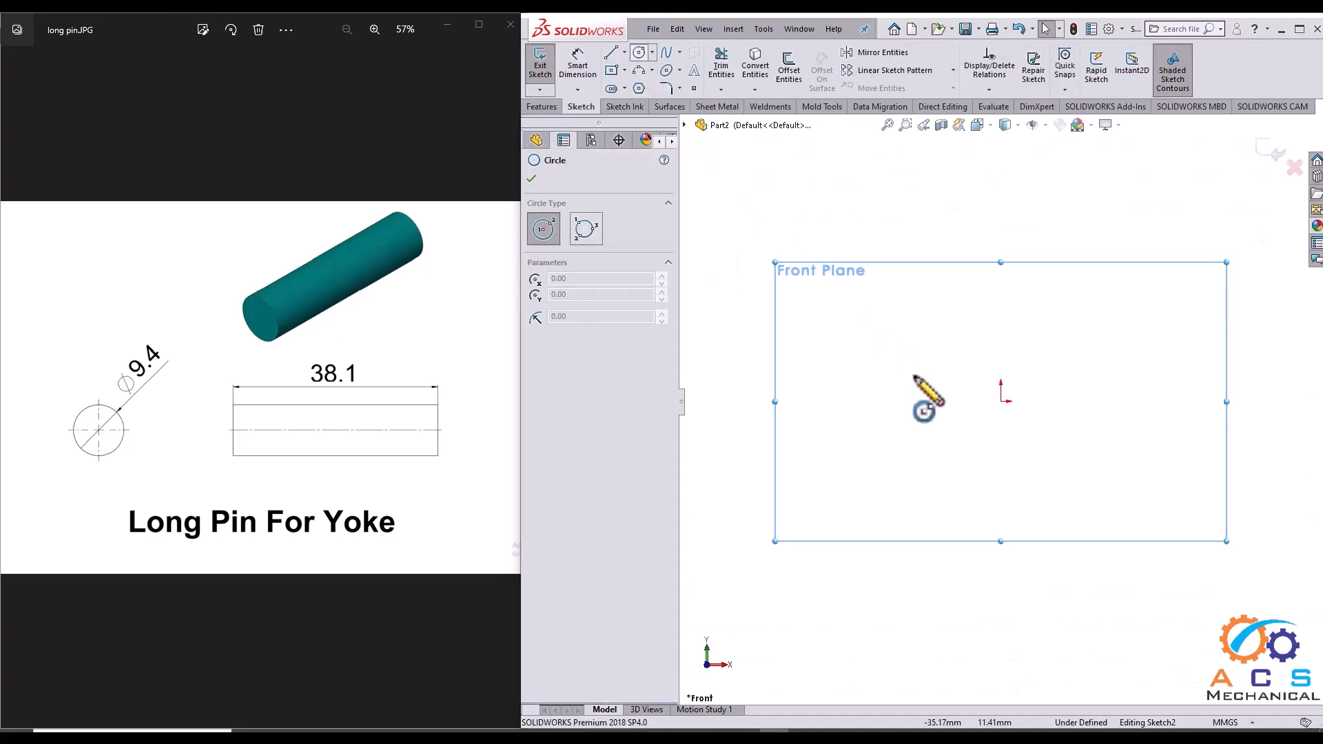
{"action": "left_click", "coordinate": [1001, 402]}
{"action": "left_click", "coordinate": [1078, 415]}
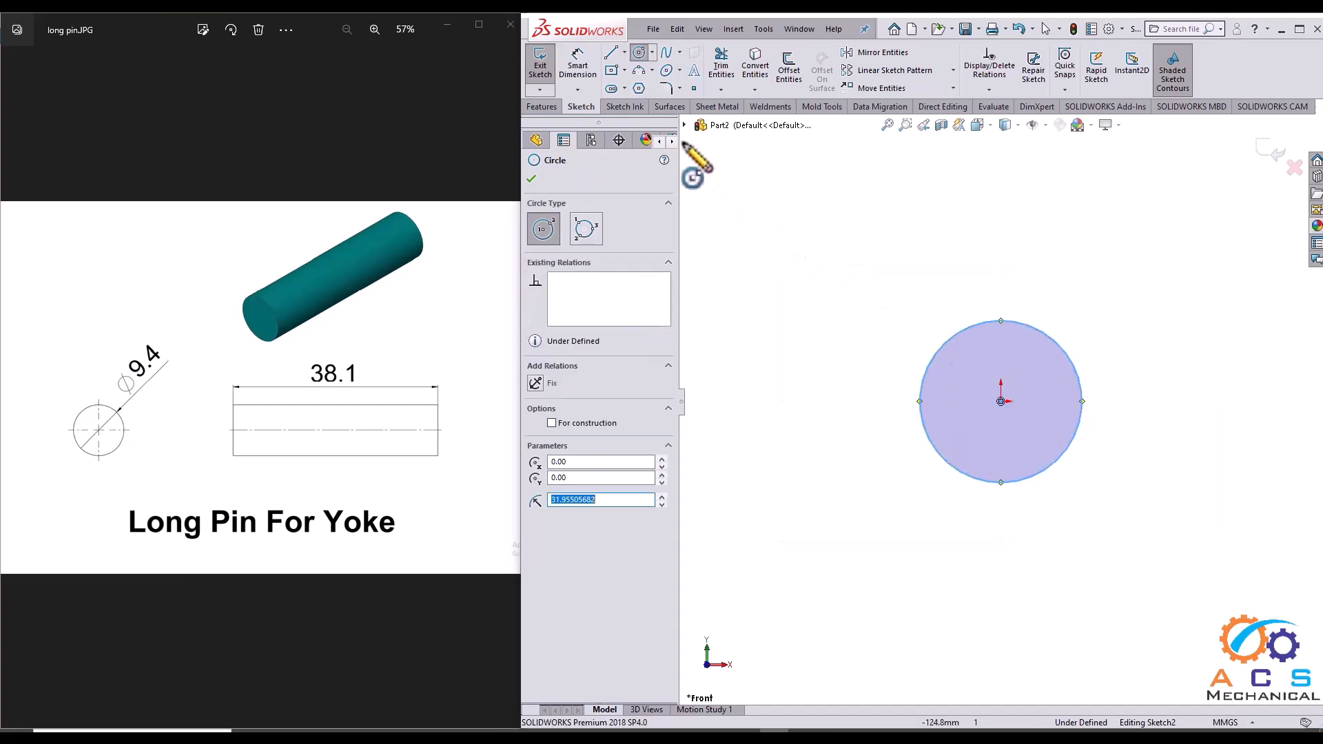
- Dimension the Long Pin circle's diameter as 9.4 mm and exit the sketch
{"action": "left_click", "coordinate": [577, 66]}
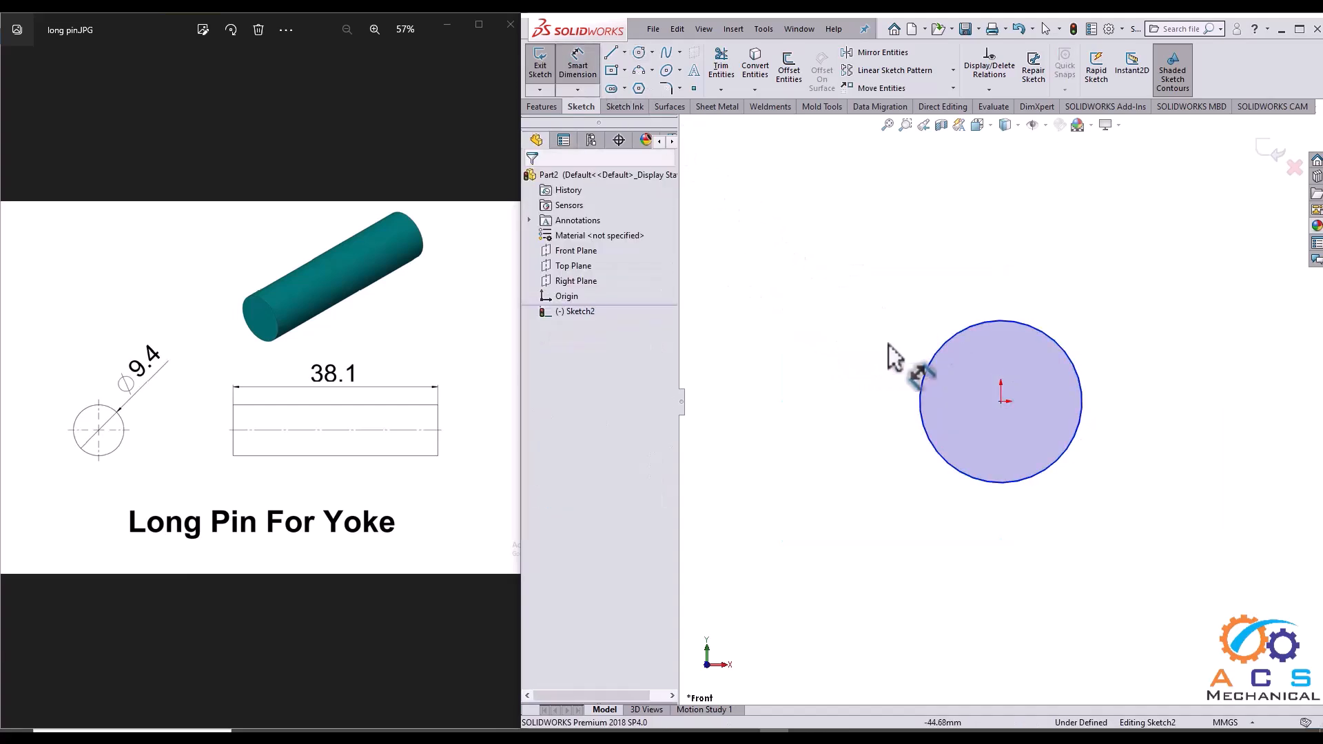
{"action": "left_click", "coordinate": [922, 361]}
{"action": "left_click", "coordinate": [874, 320]}
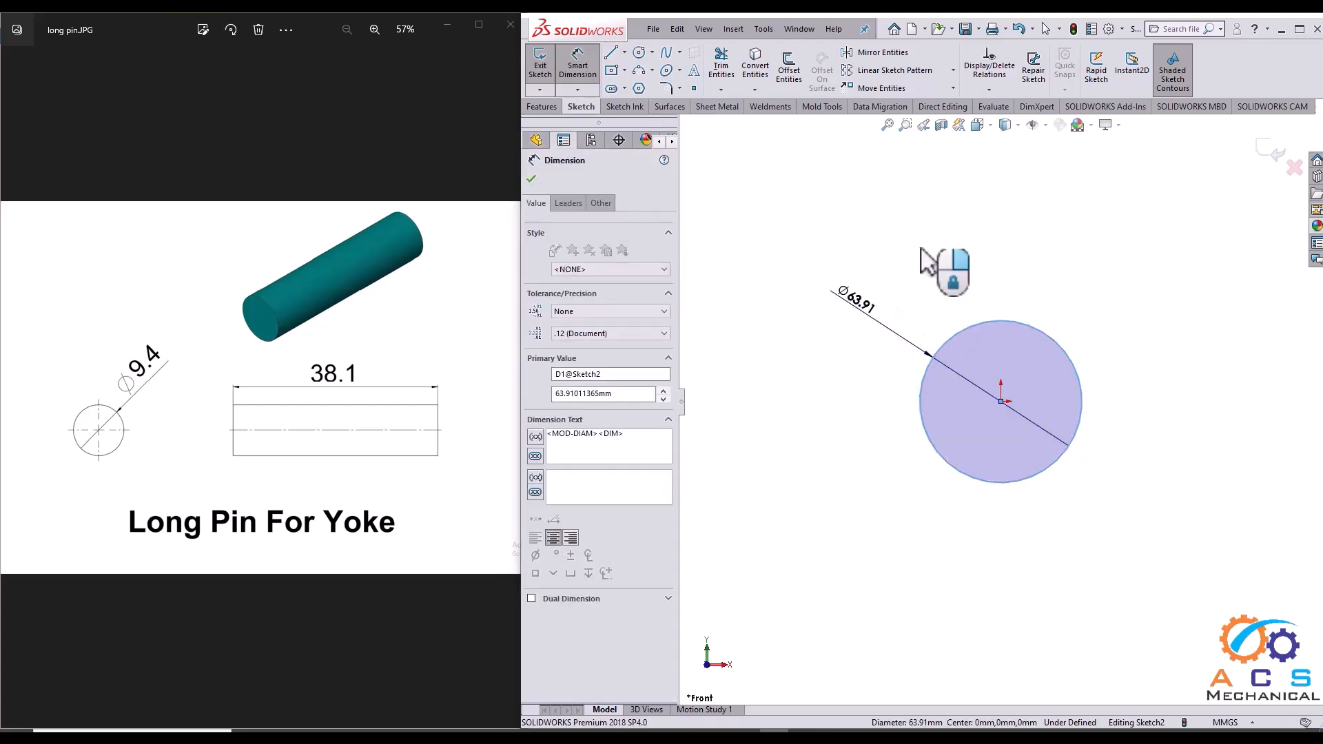
{"action": "type", "text": "9.4"}
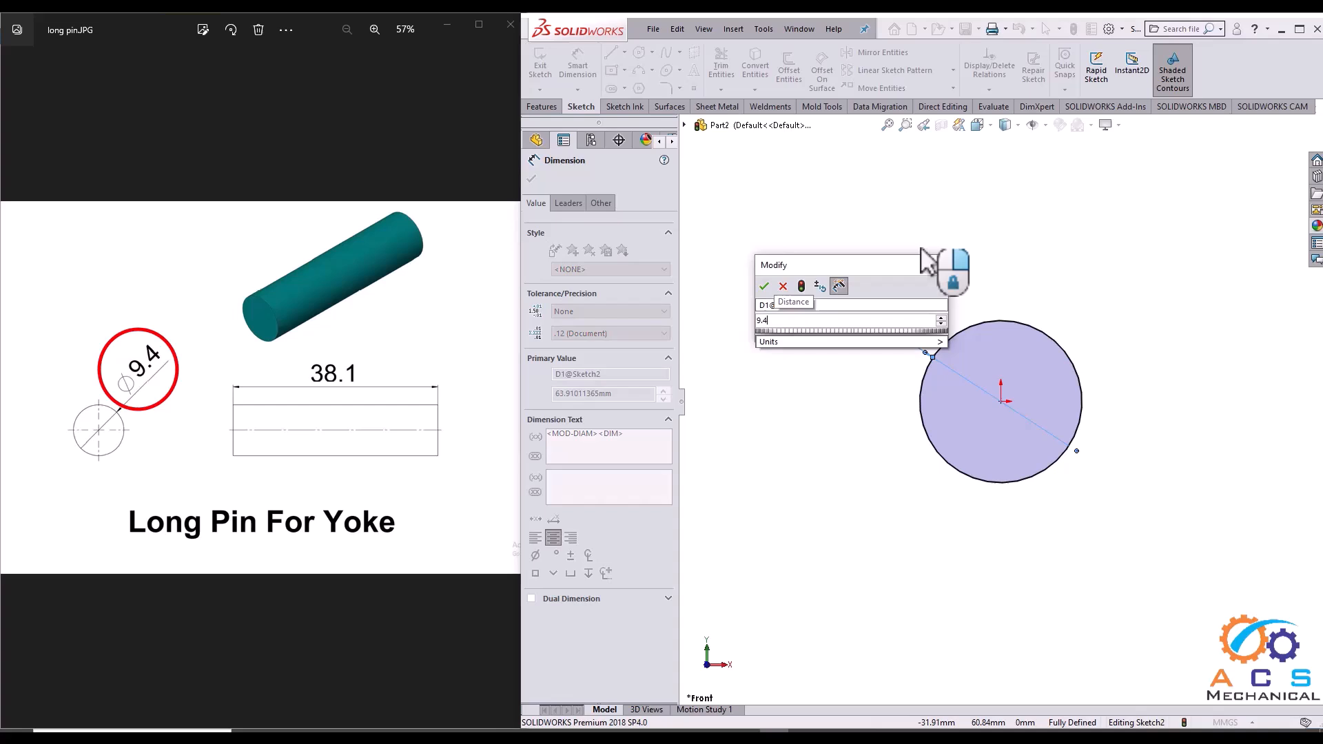
{"action": "key", "text": "Return"}
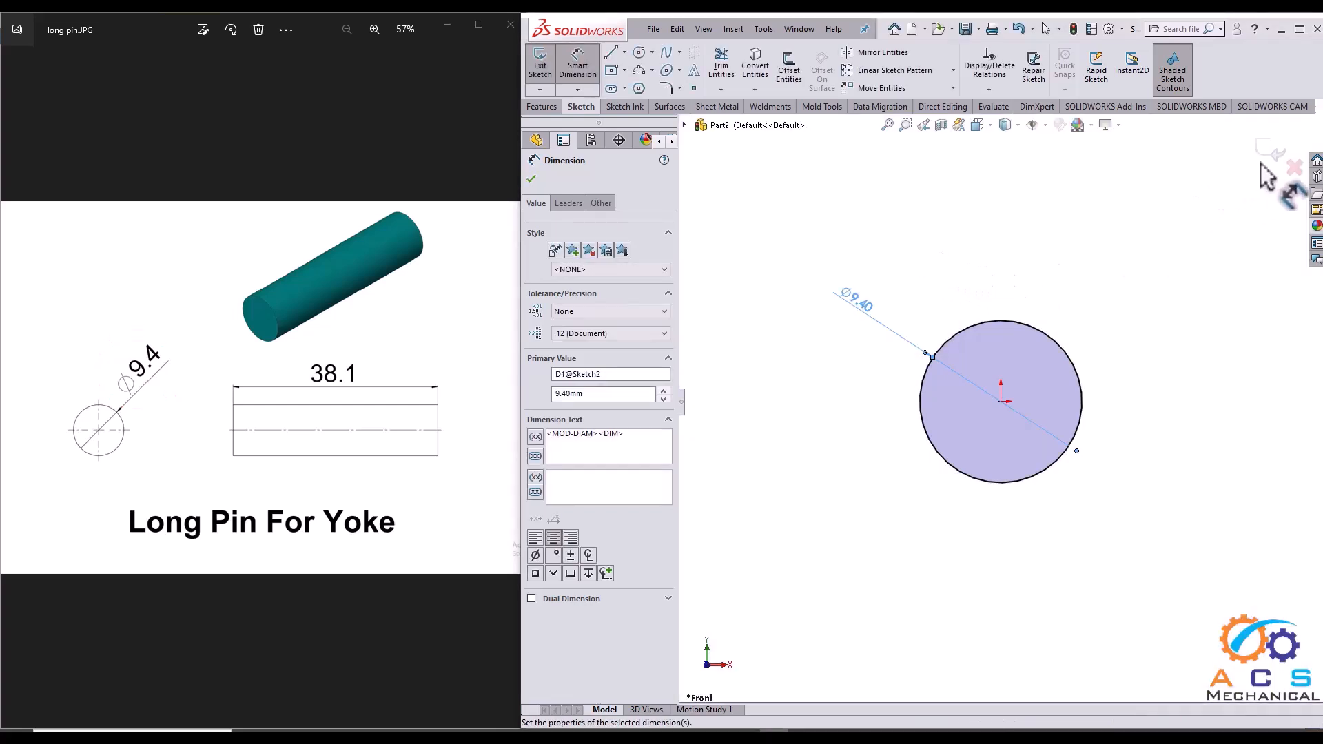
{"action": "left_click", "coordinate": [1271, 153]}
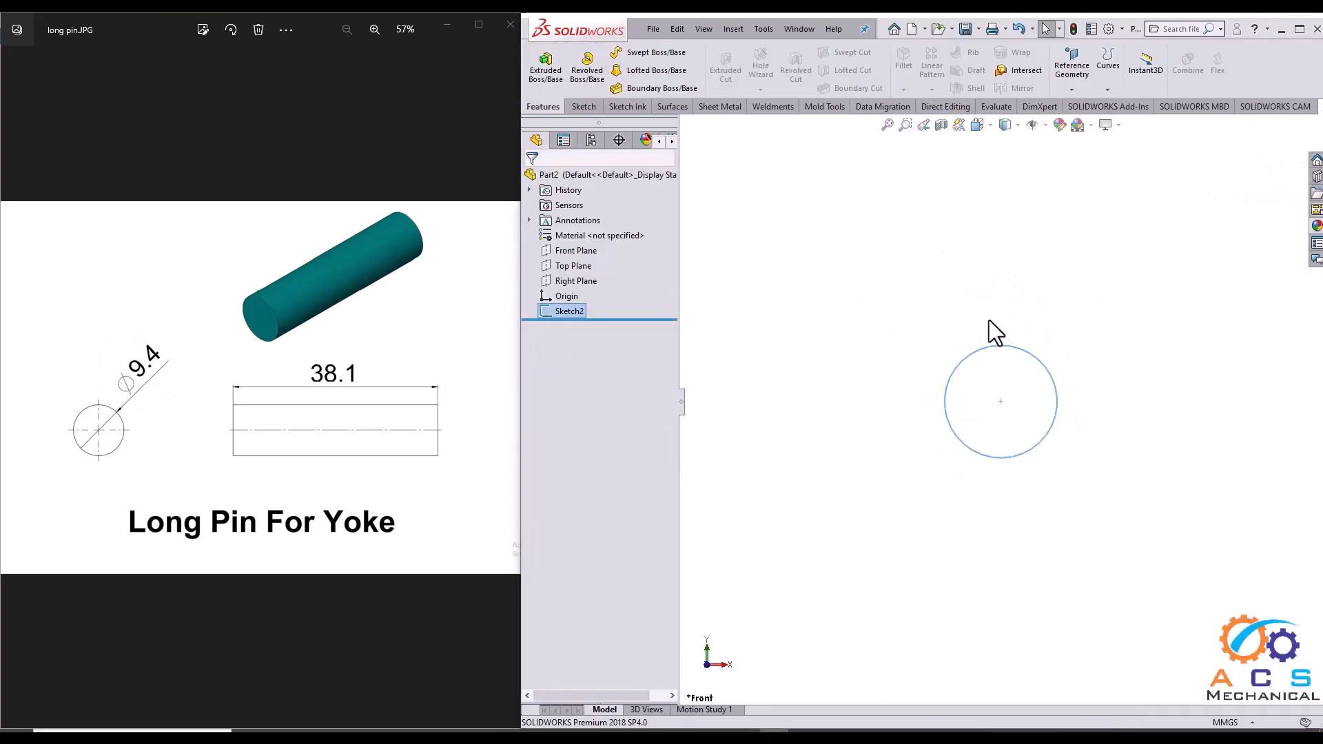
- Extrude the Long Pin circle with the Mid Plane end condition to a depth of 38.1 mm
{"action": "middle_click_drag", "start_coordinate": [992, 334], "coordinate": [955, 357]}
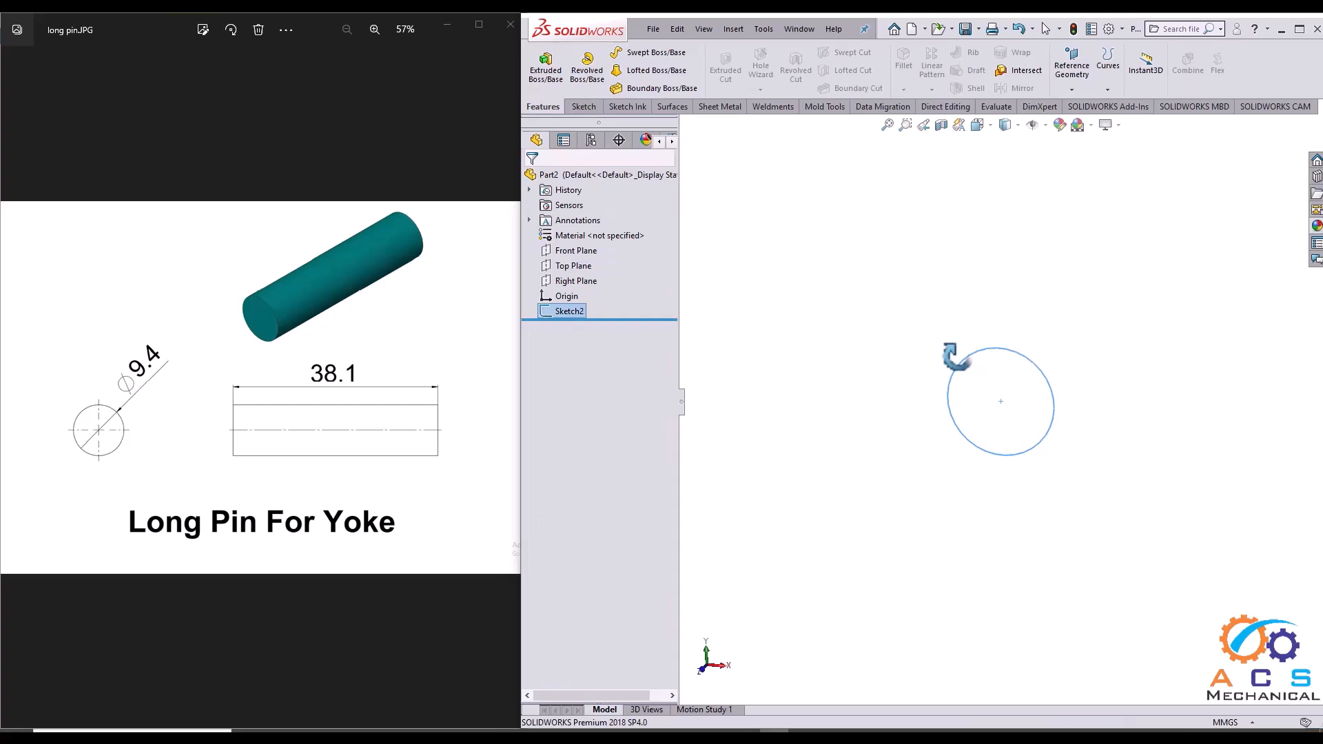
{"action": "left_click", "coordinate": [546, 67]}
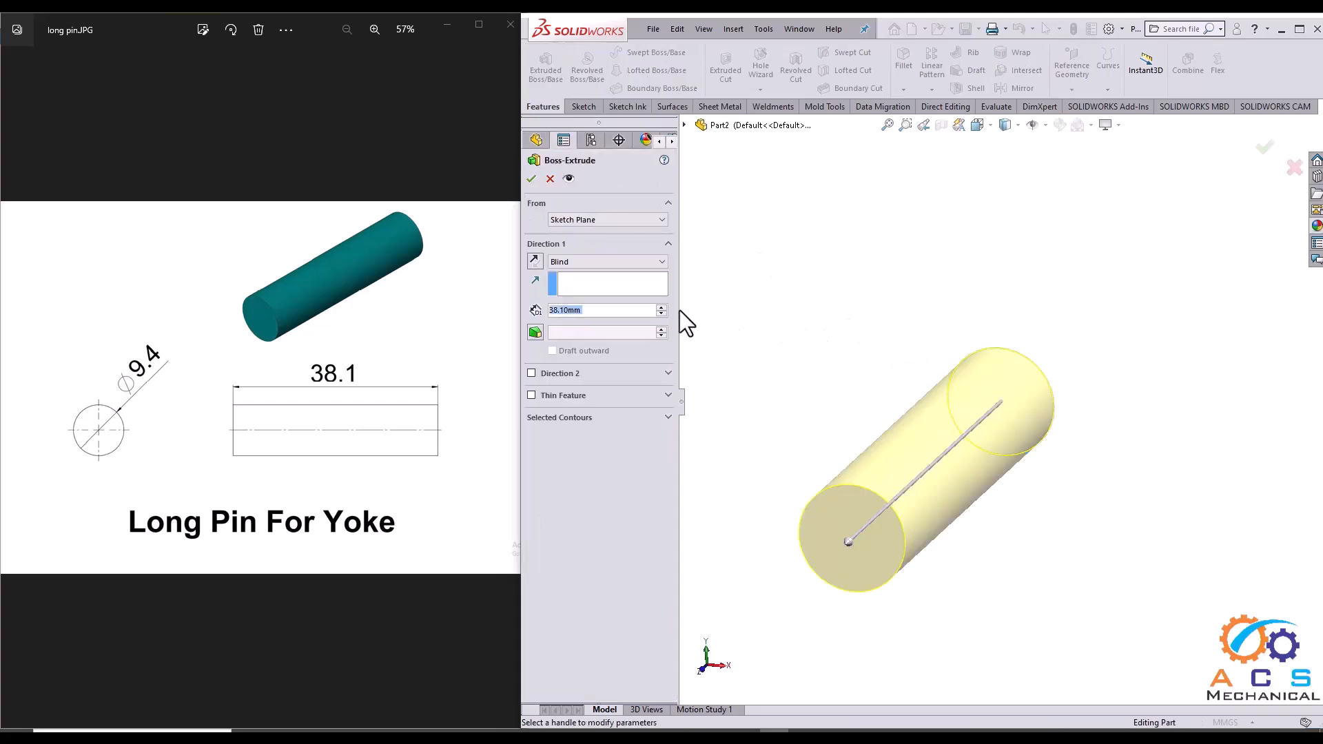
{"action": "left_click", "coordinate": [622, 265]}
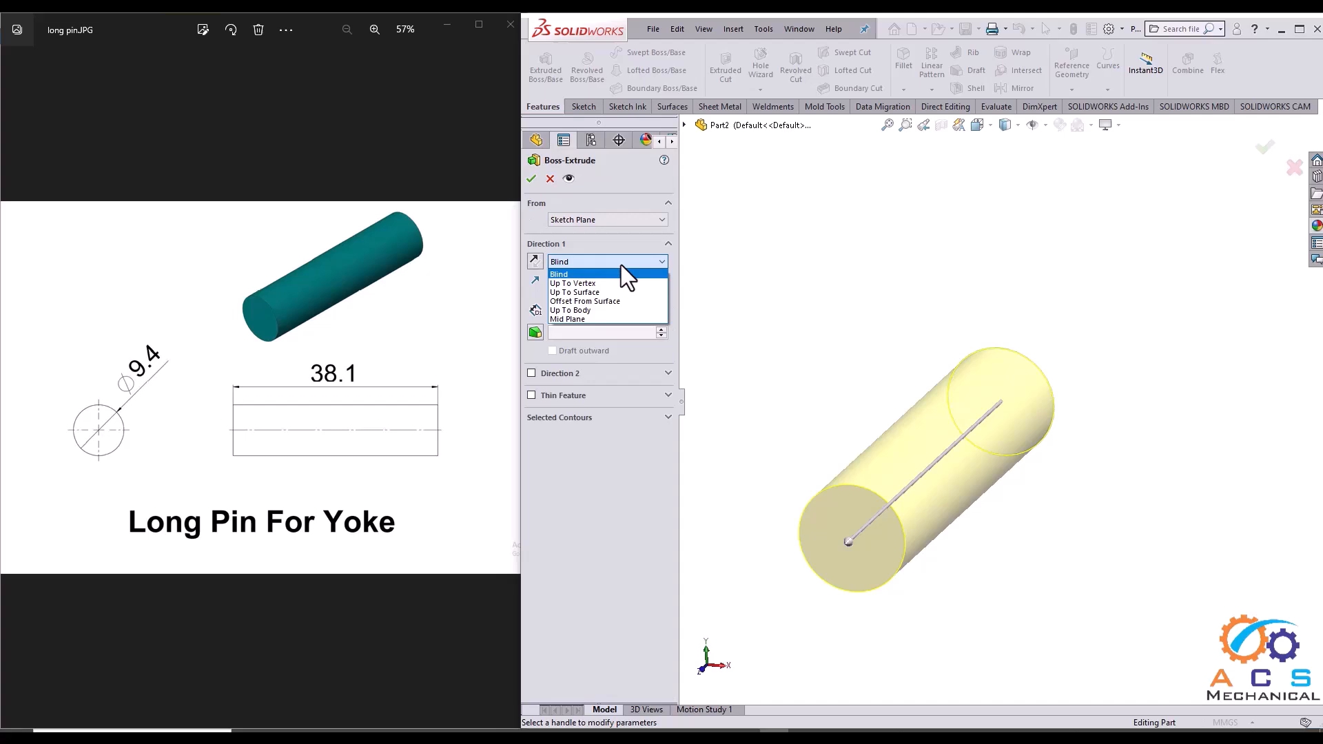
{"action": "left_click", "coordinate": [597, 318]}
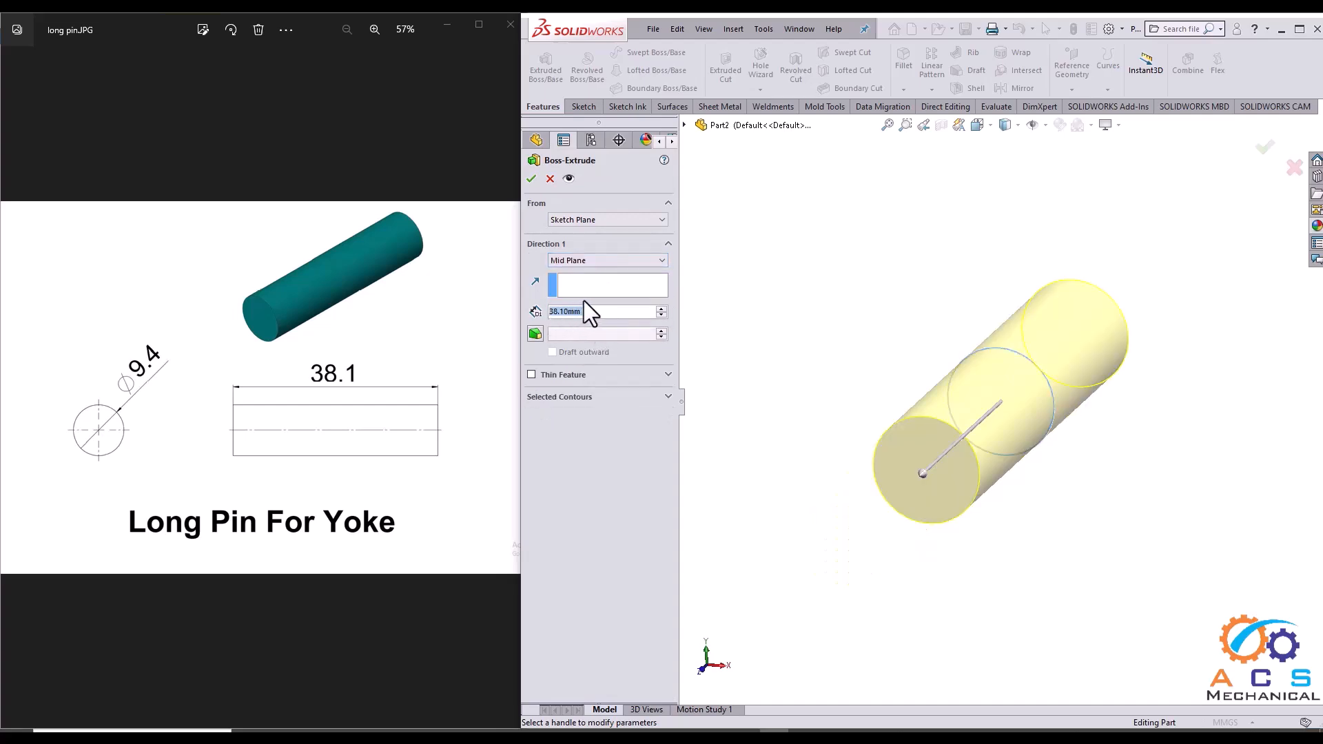
{"action": "type", "text": "38."}
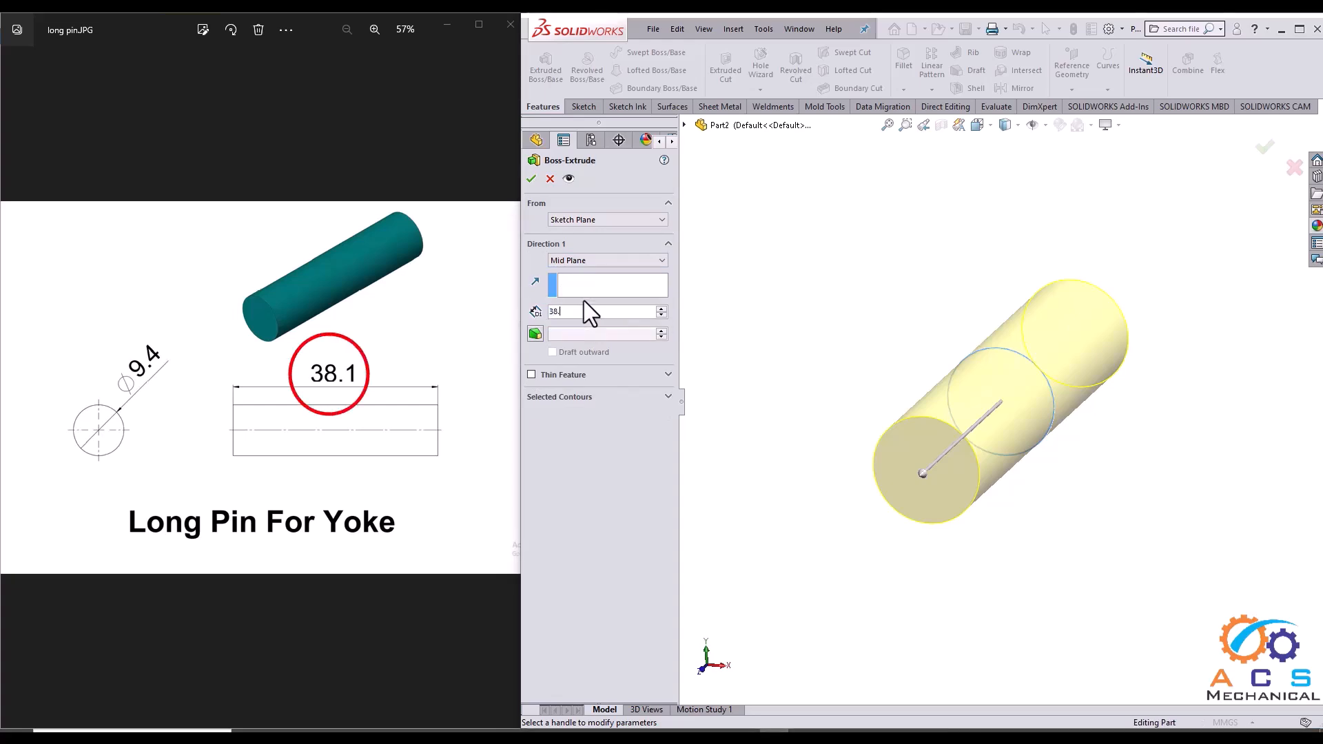
{"action": "type", "text": "1"}
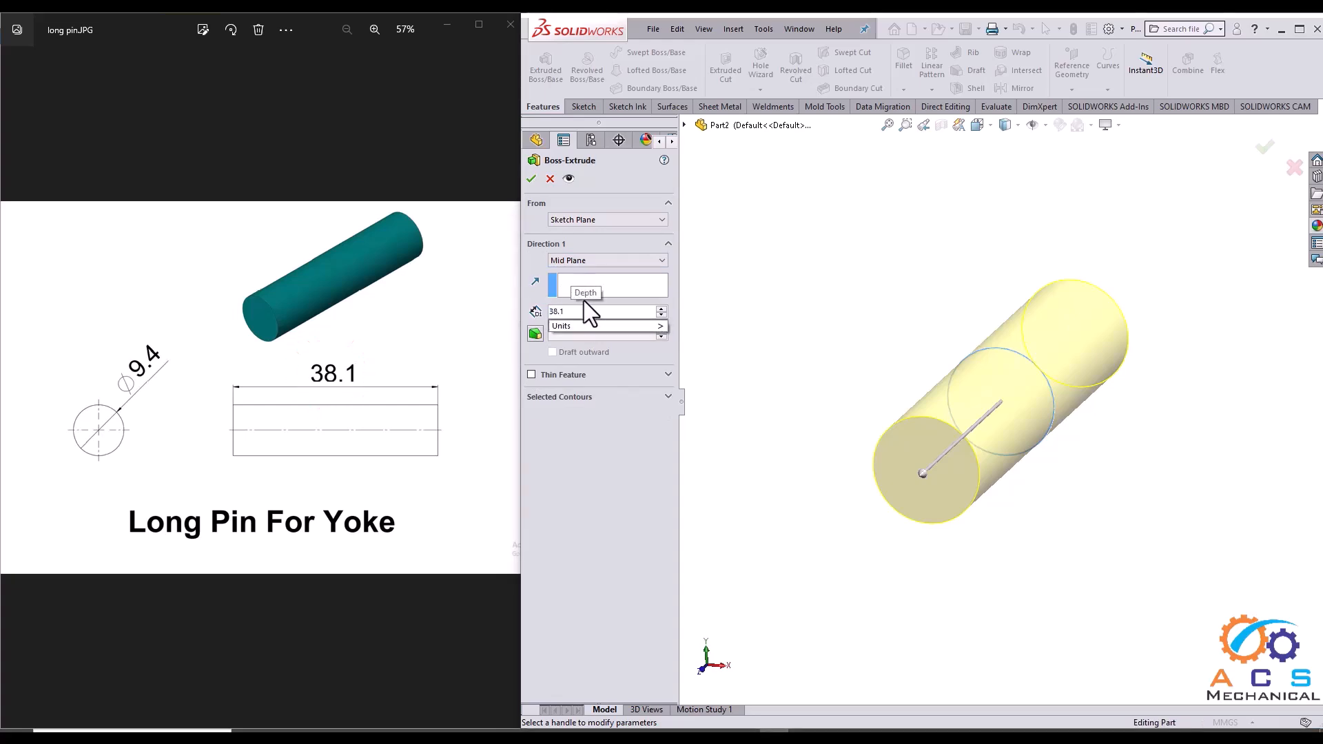
{"action": "key", "text": "Return"}
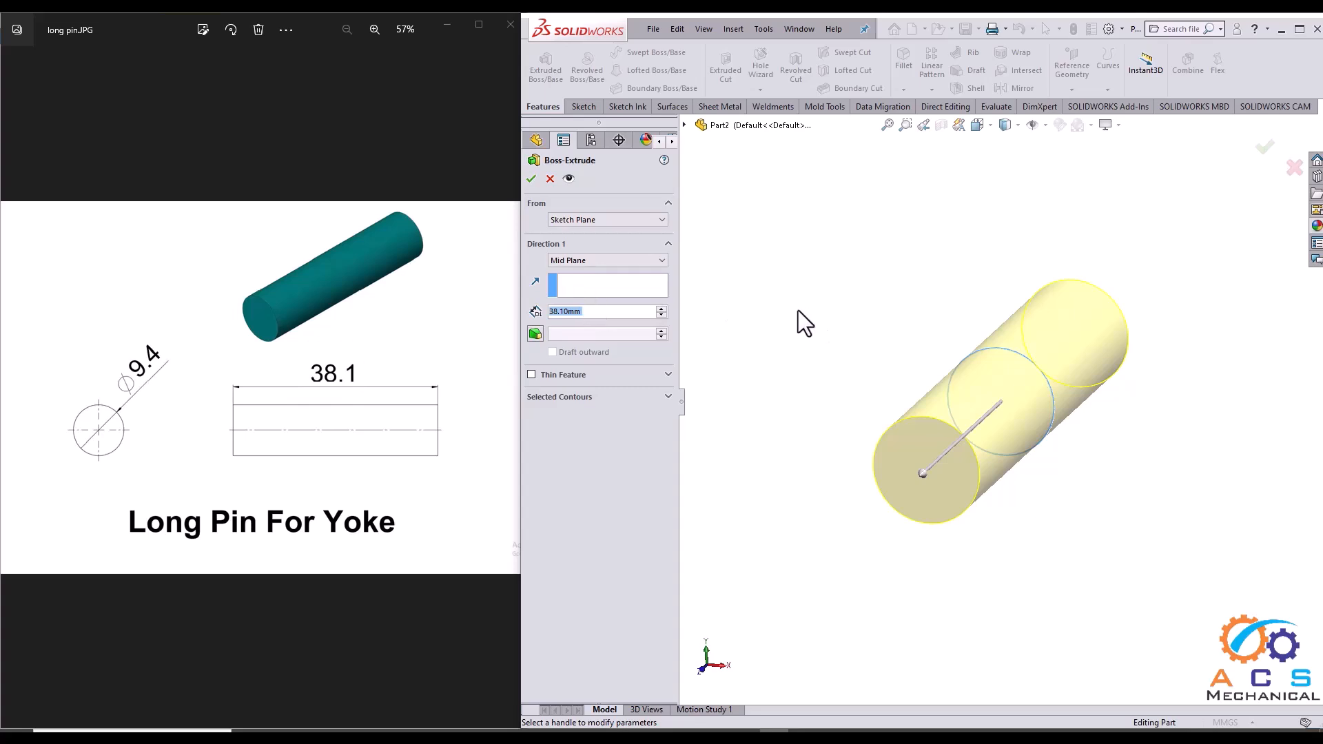
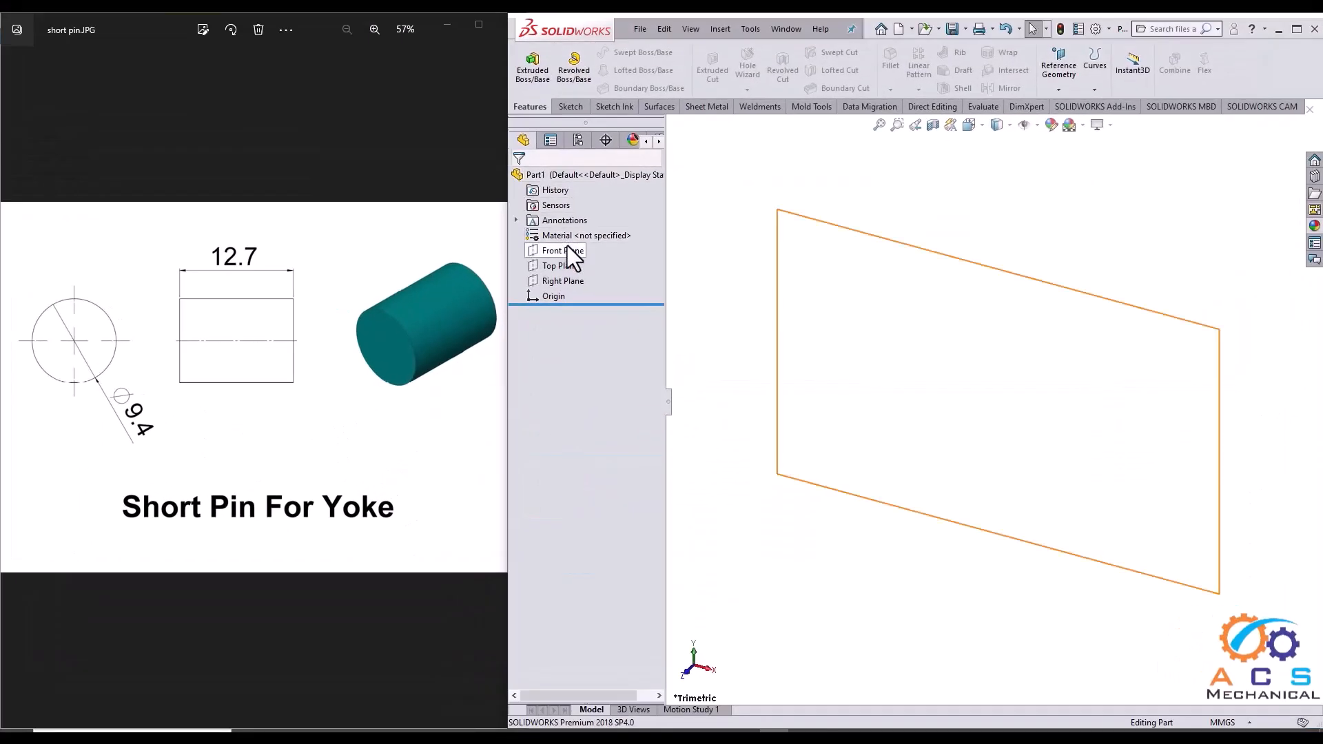
- Sketch a circle about 79 mm in diameter on the Front Plane, centered on the origin, for the Short Pin
{"action": "left_click", "coordinate": [567, 246]}
{"action": "left_click", "coordinate": [584, 230]}
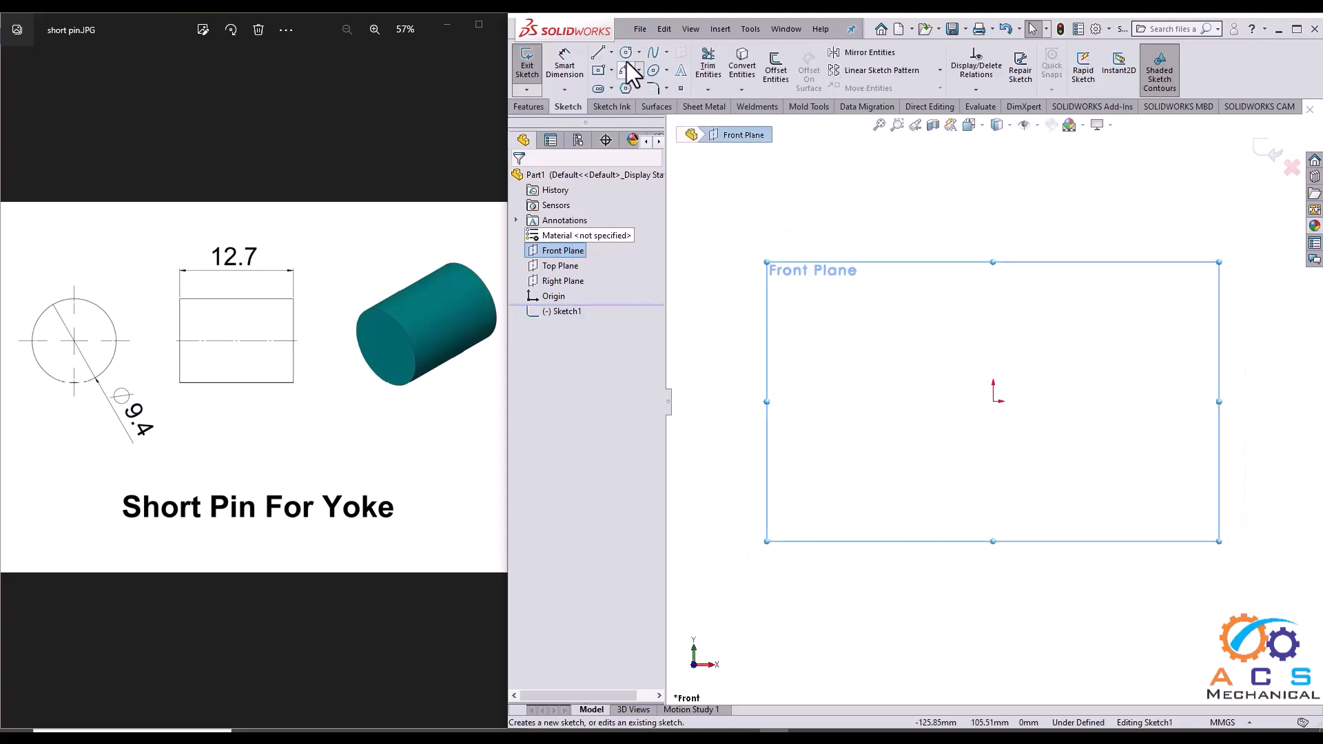
{"action": "left_click", "coordinate": [626, 53]}
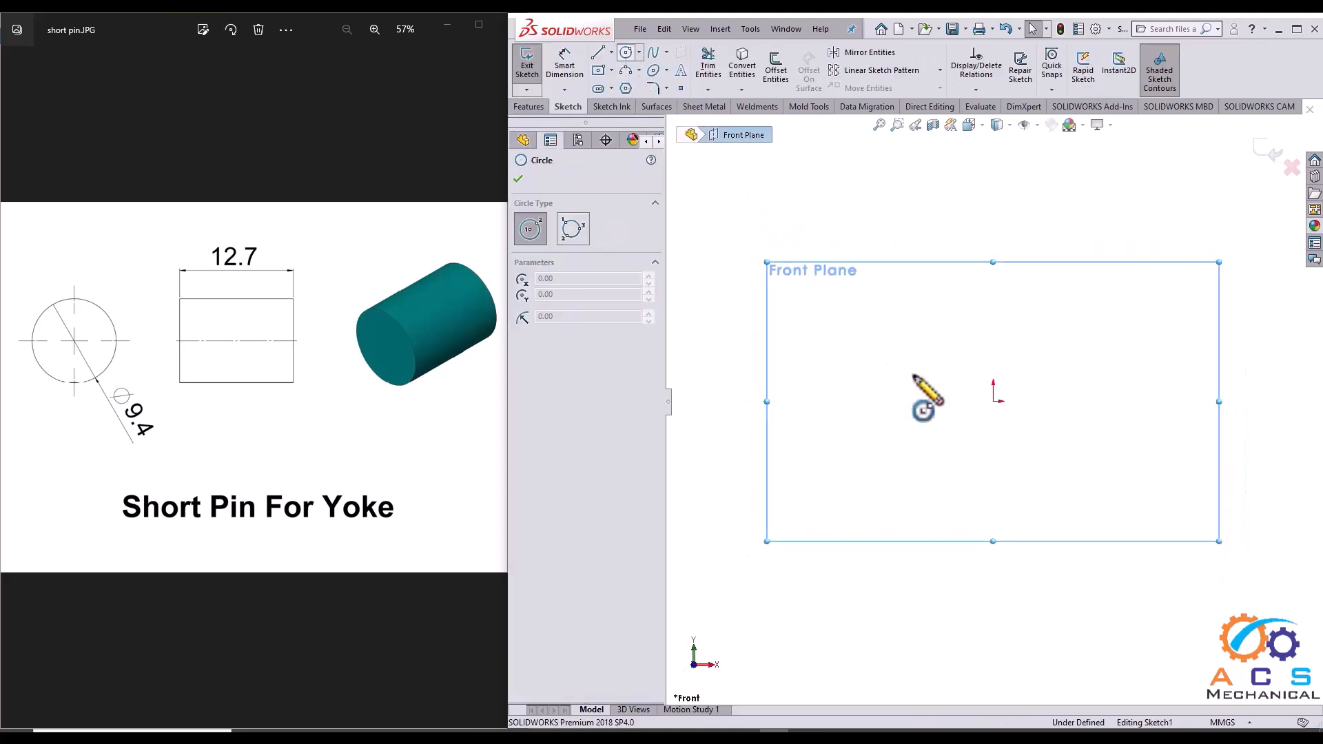
{"action": "left_click", "coordinate": [993, 401]}
{"action": "left_click", "coordinate": [1087, 434]}
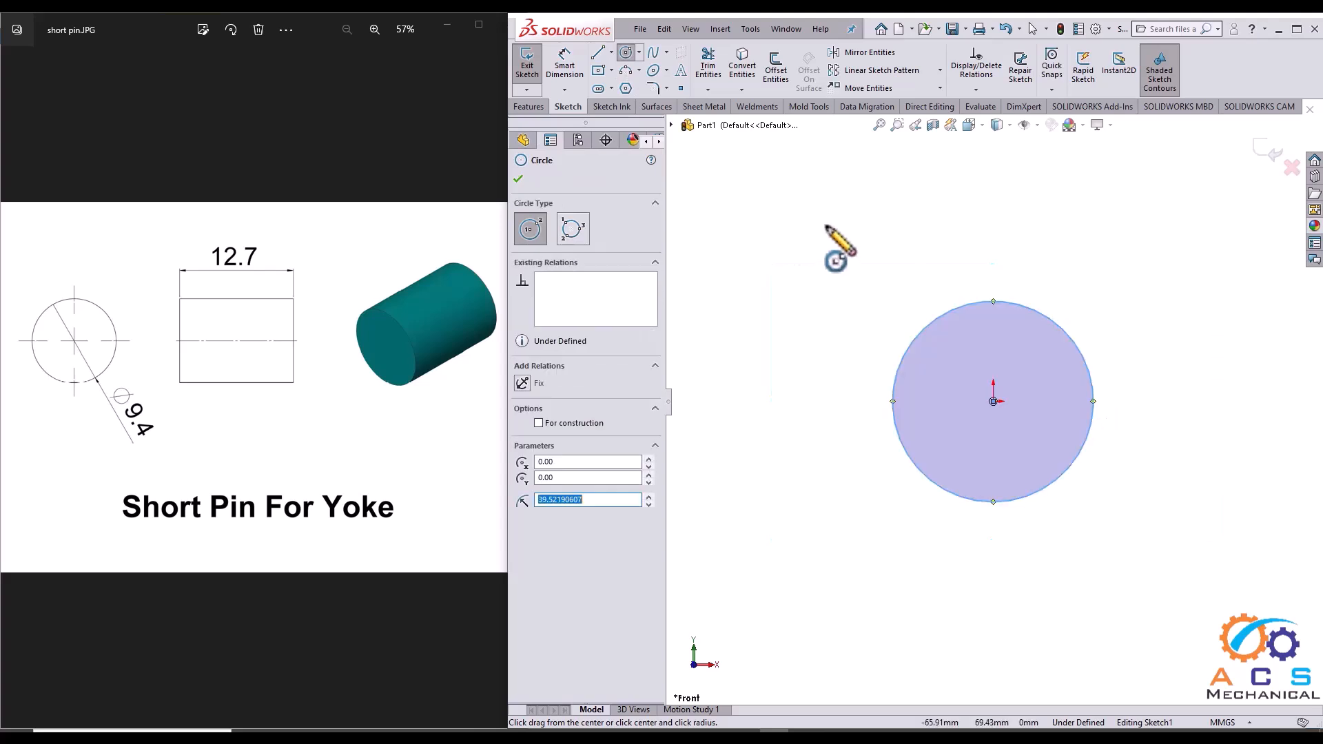
- Dimension the Short Pin circle's diameter as 9.4 mm and exit the sketch
{"action": "left_click", "coordinate": [571, 68]}
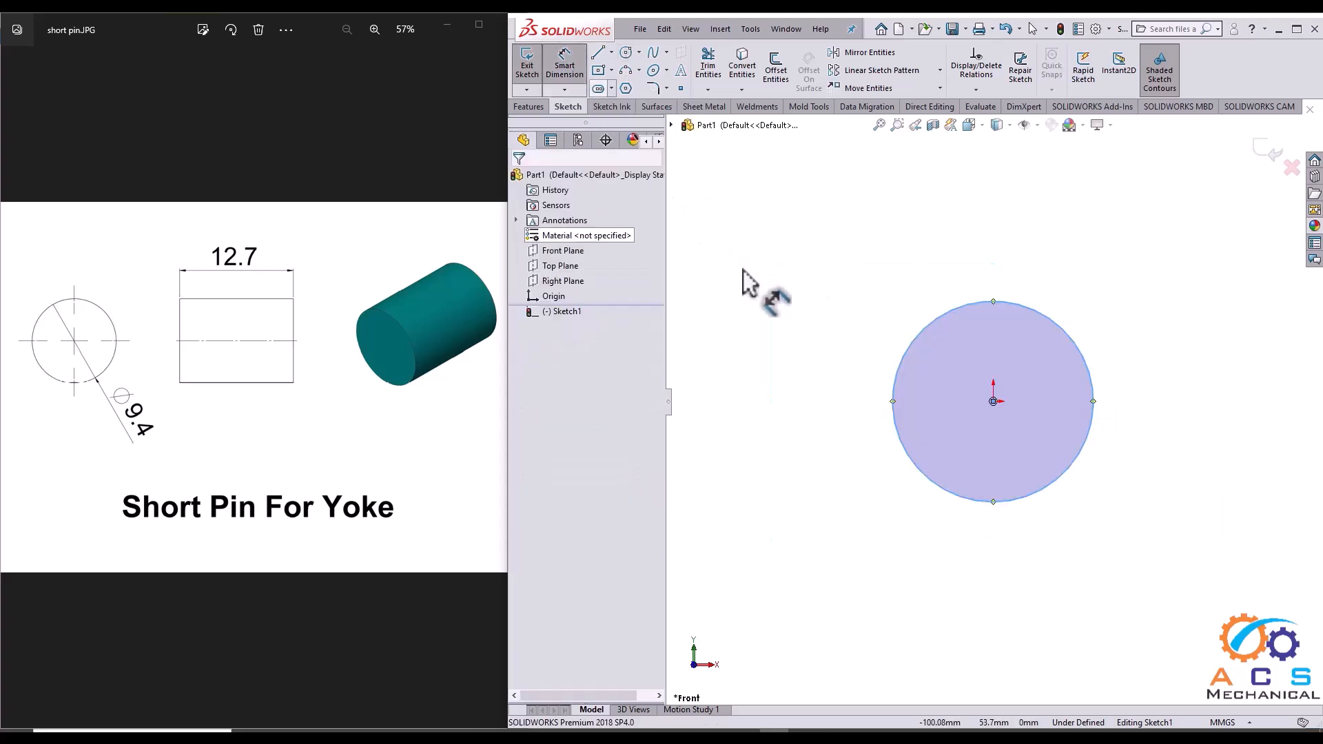
{"action": "left_click", "coordinate": [901, 356]}
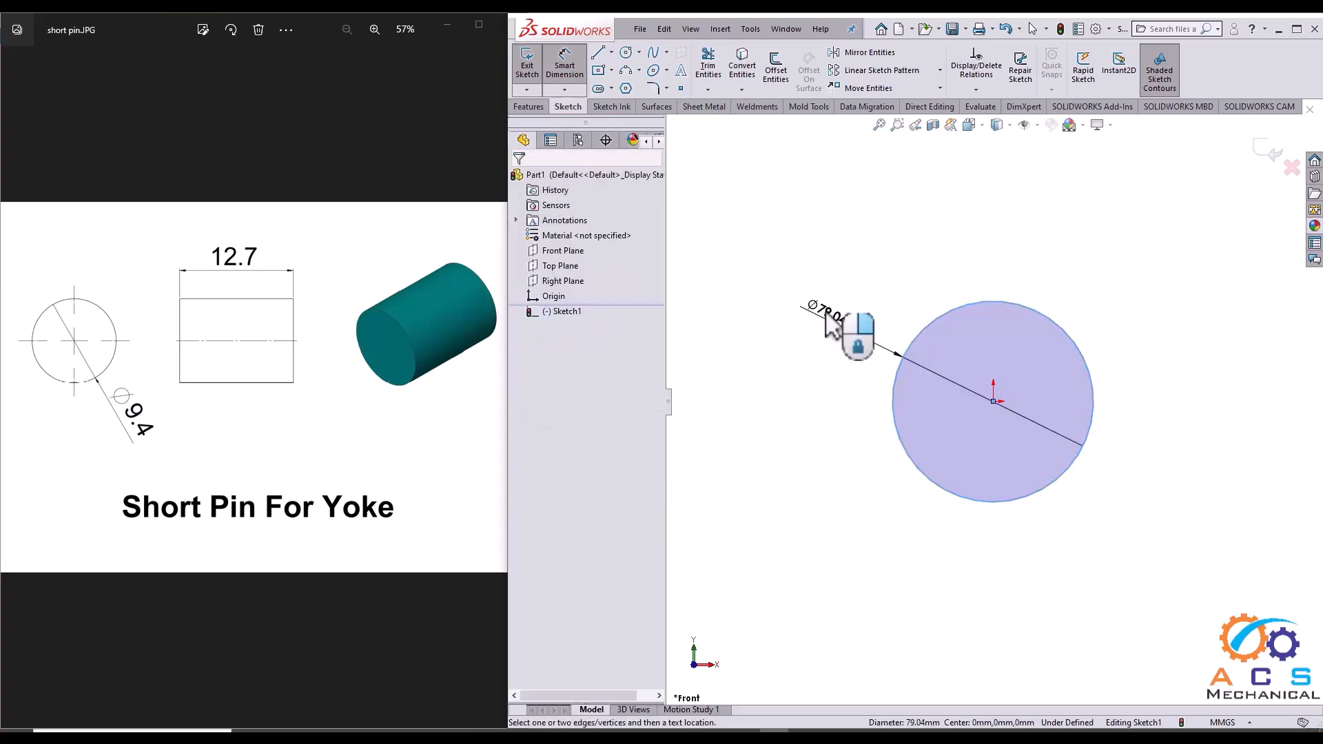
{"action": "left_click", "coordinate": [858, 248]}
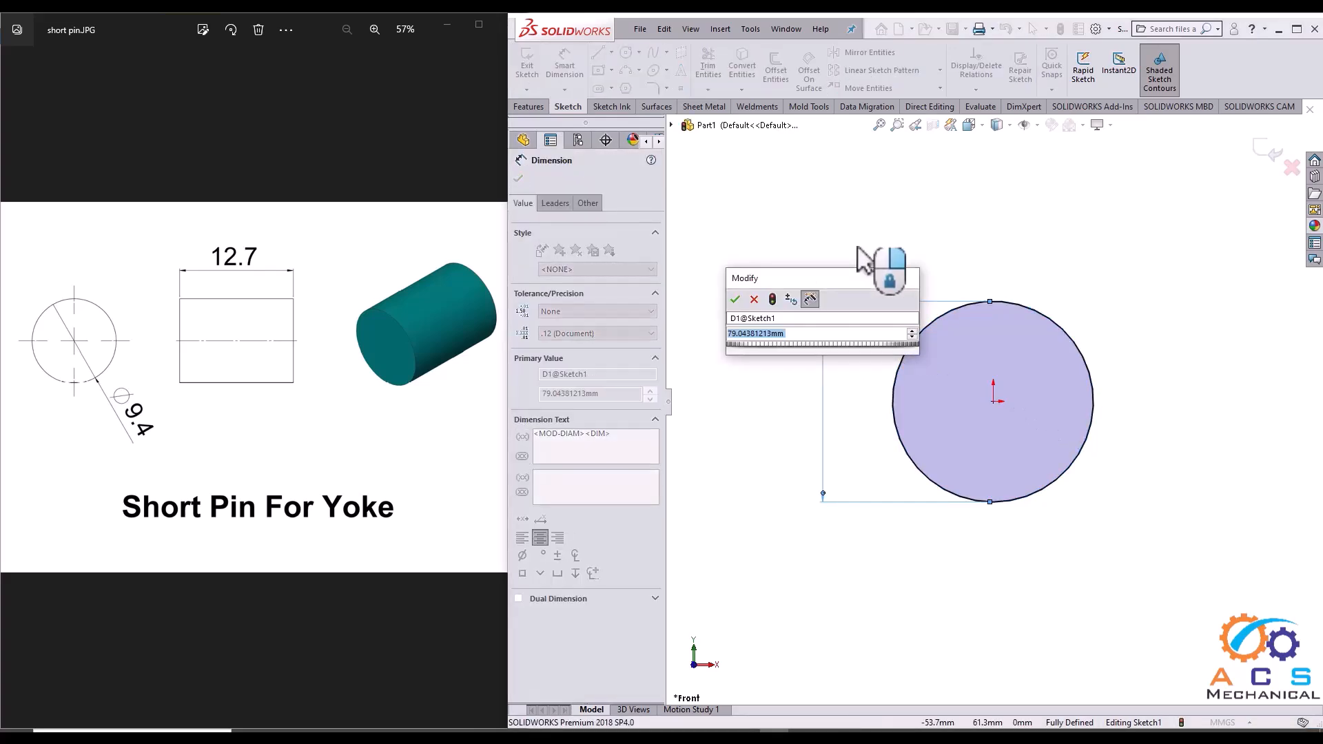
{"action": "type", "text": "9.4"}
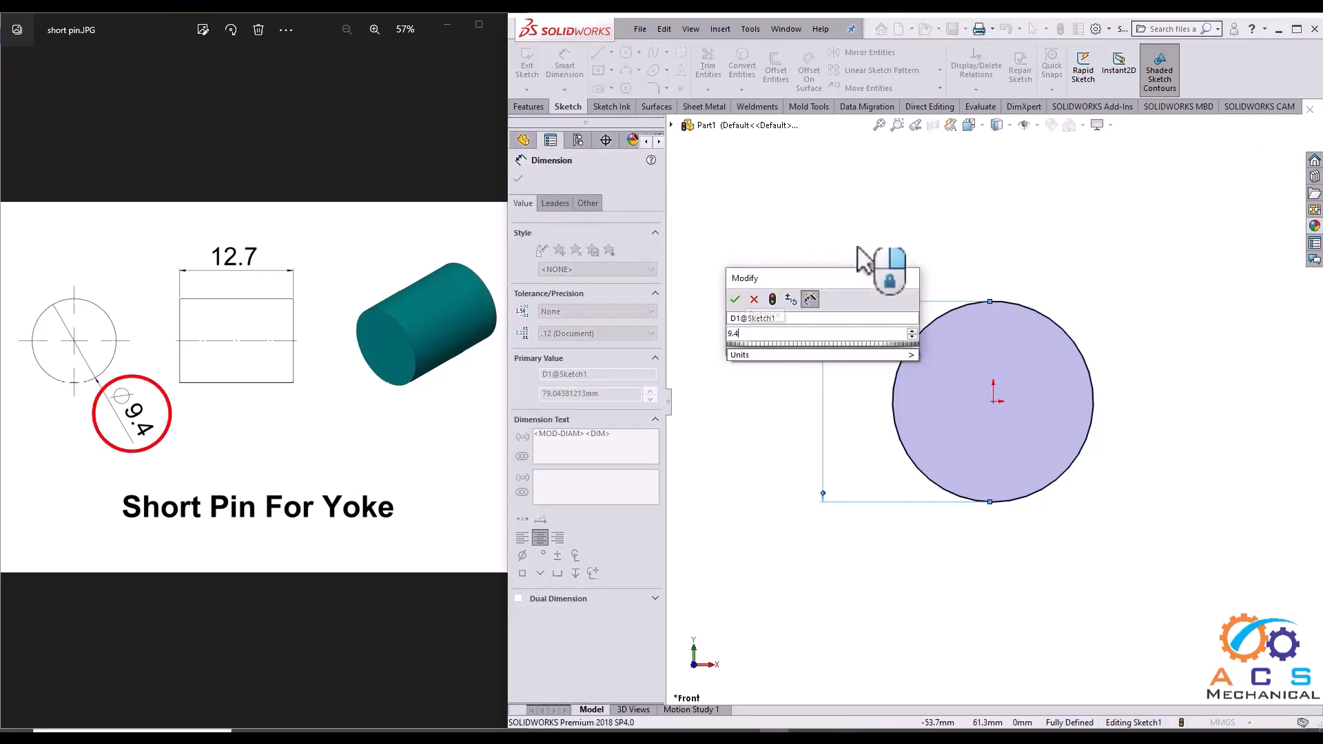
{"action": "key", "text": "Return"}
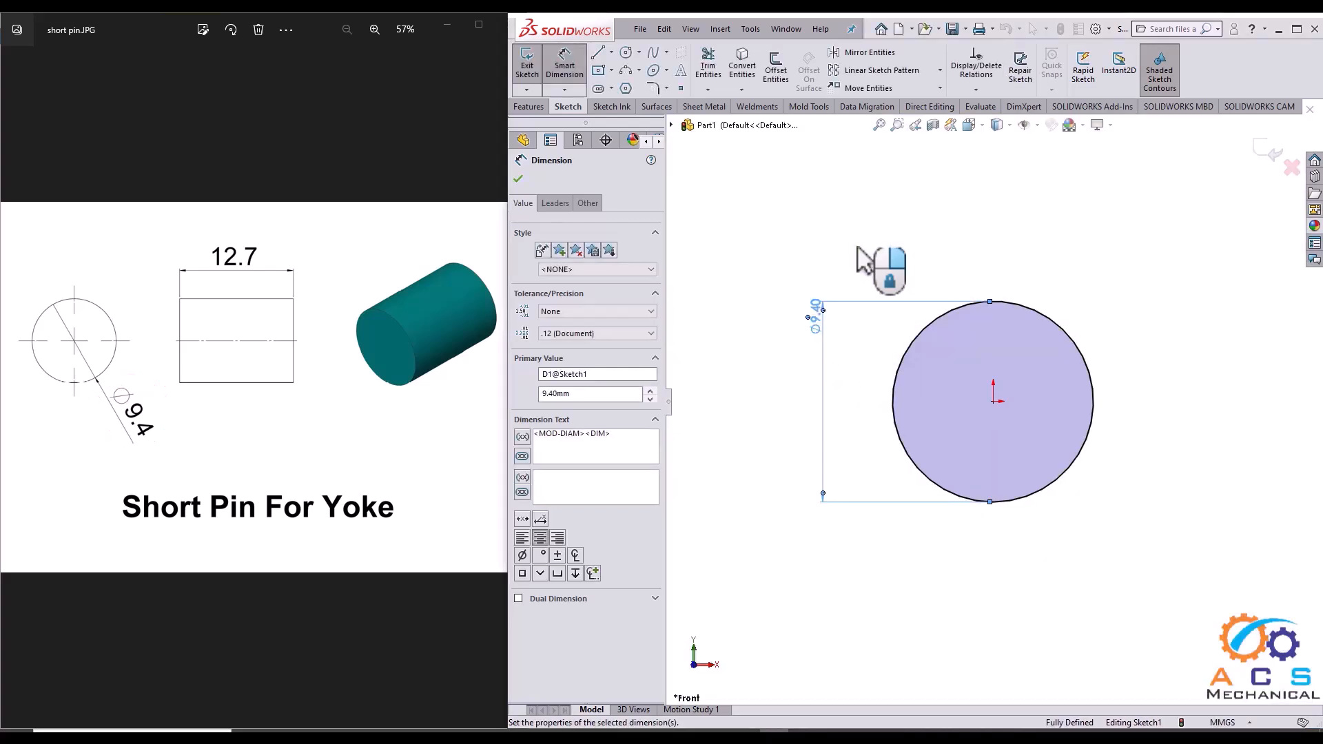
{"action": "left_click", "coordinate": [1268, 151]}
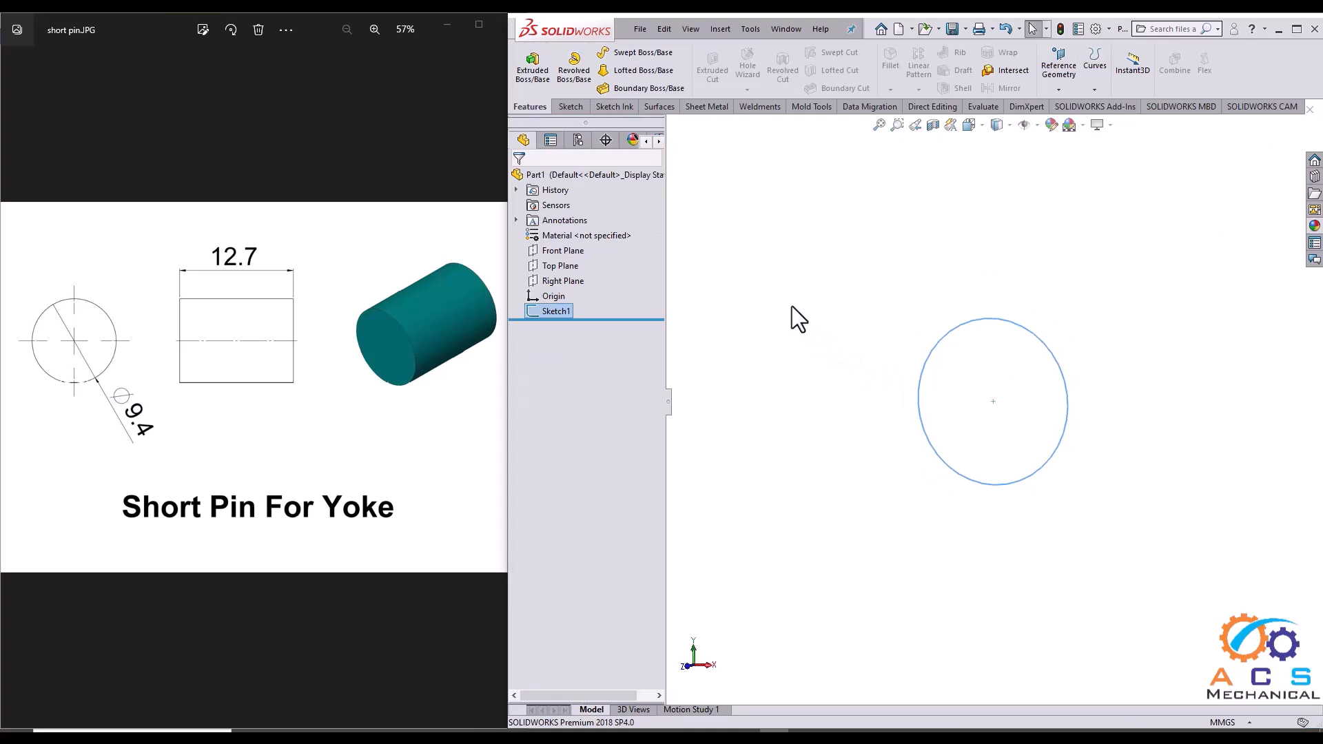
- Extrude the Short Pin circle with the Mid Plane end condition to a depth of 12.7 mm
{"action": "left_click", "coordinate": [536, 73]}
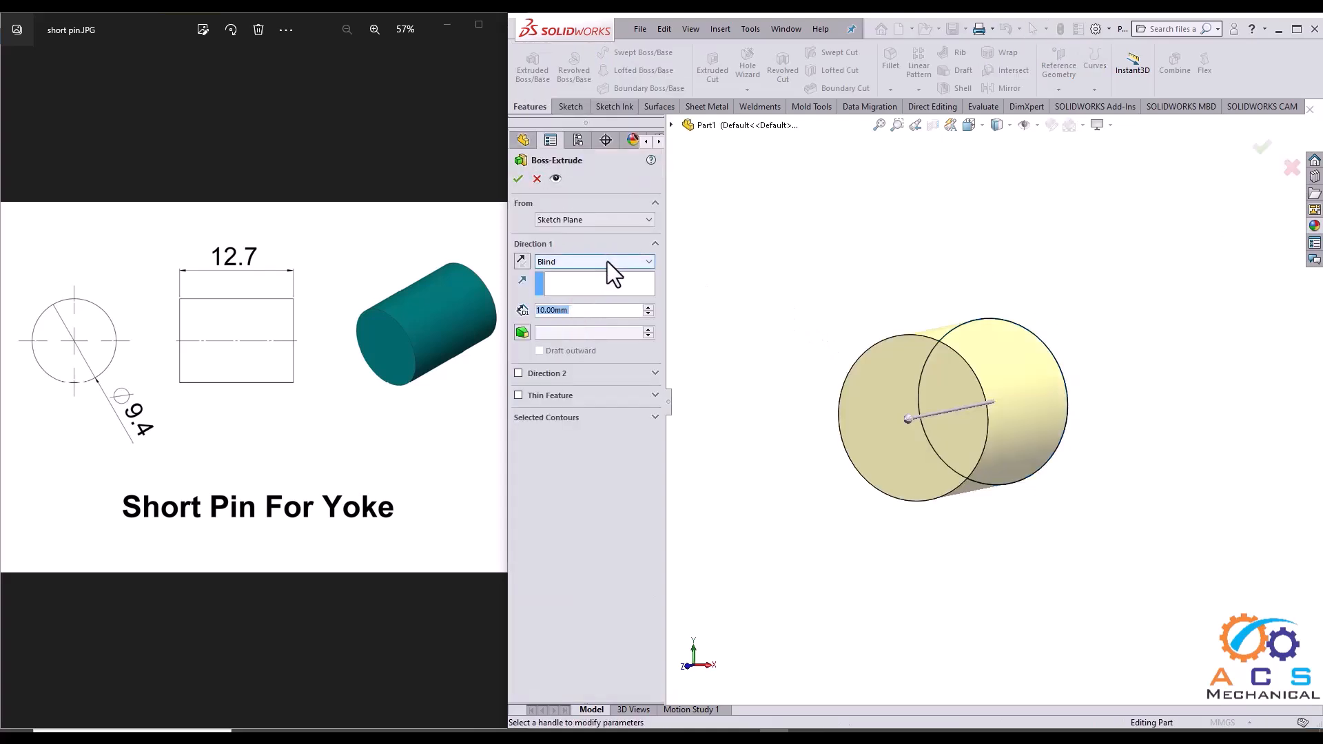
{"action": "left_click", "coordinate": [613, 263]}
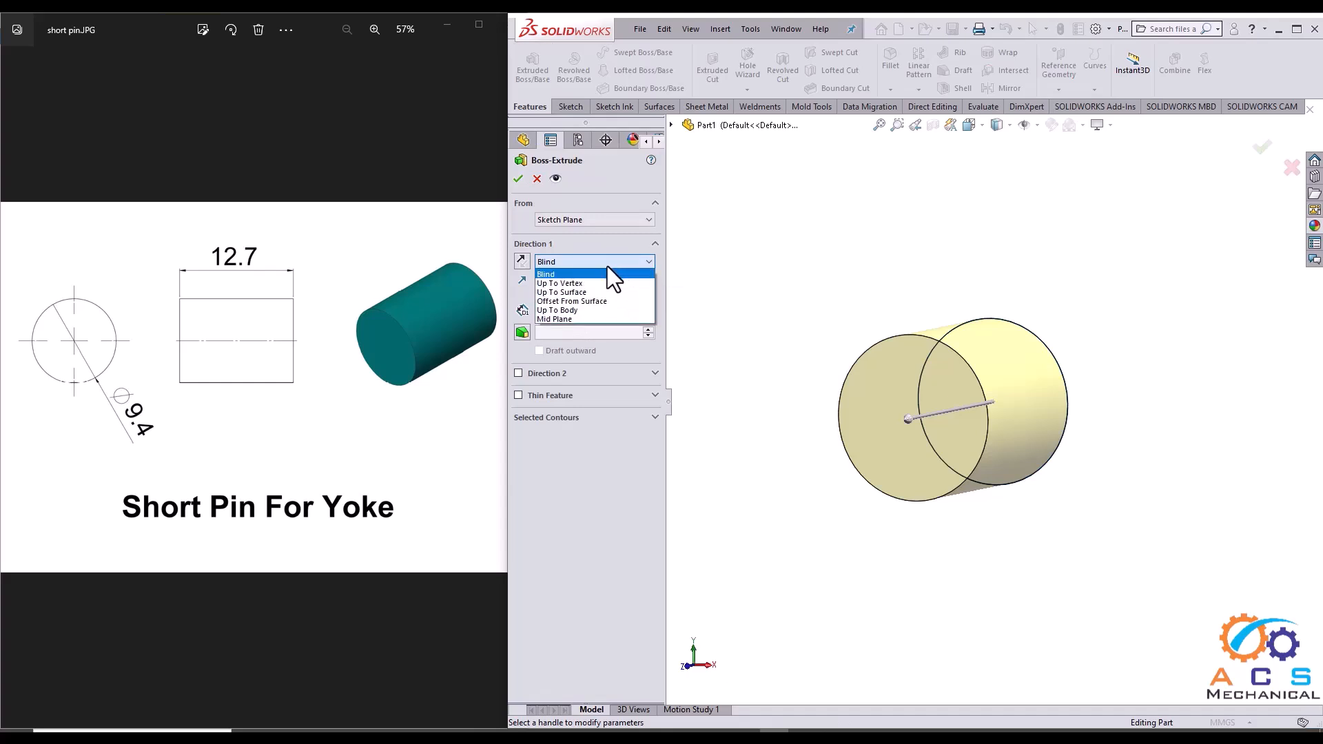
{"action": "left_click", "coordinate": [592, 319]}
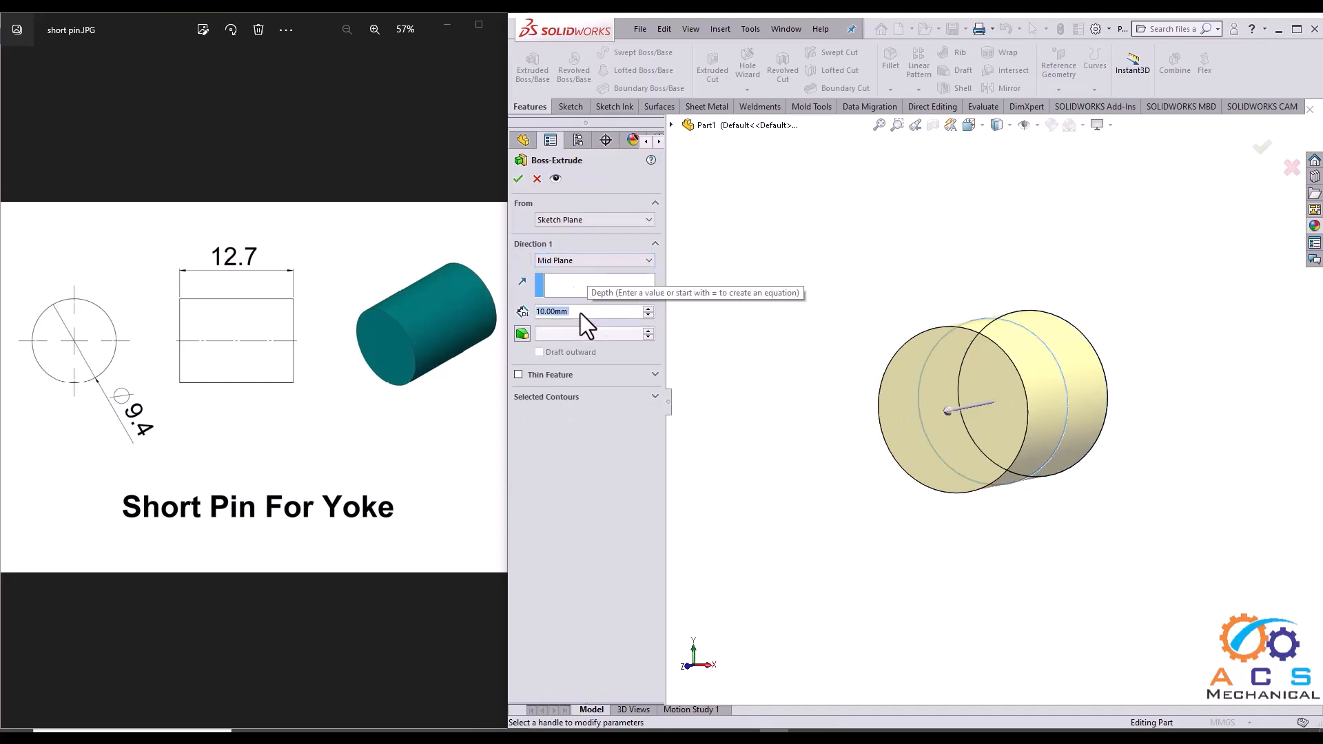
{"action": "type", "text": "12"}
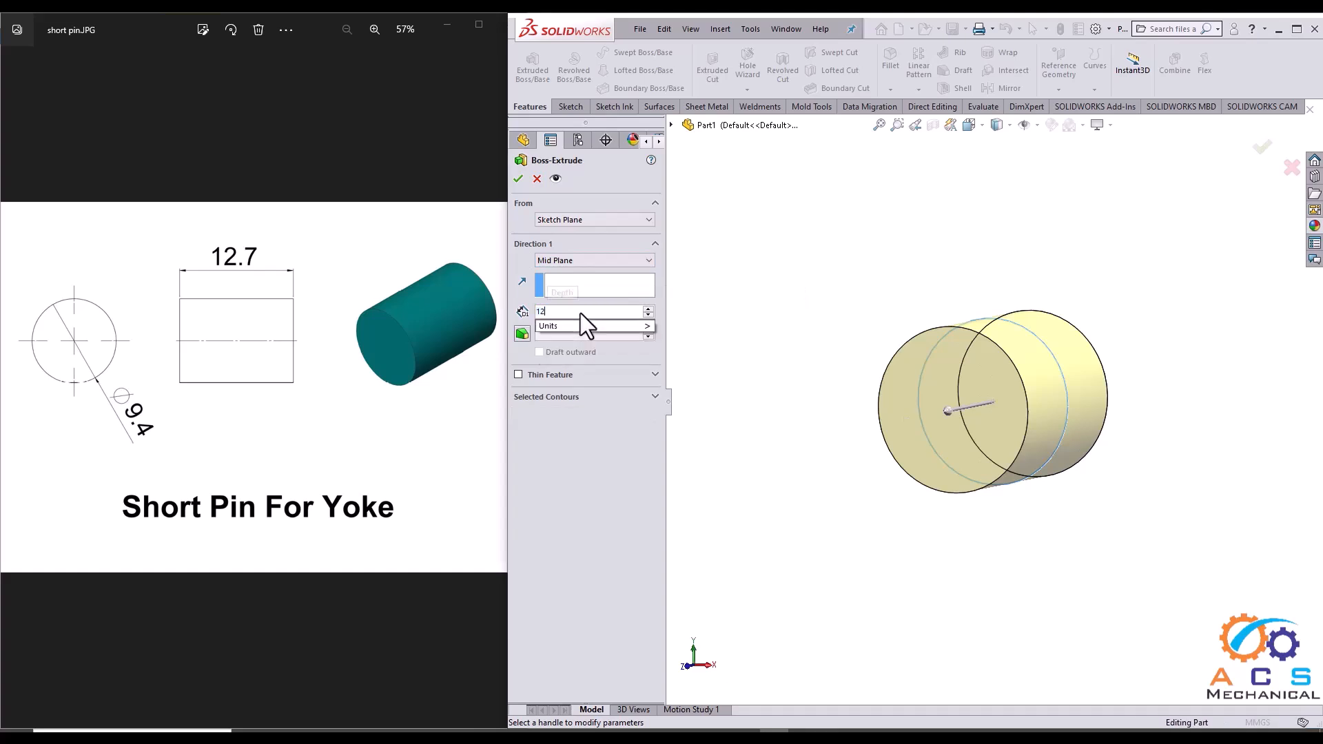
{"action": "type", "text": ".7"}
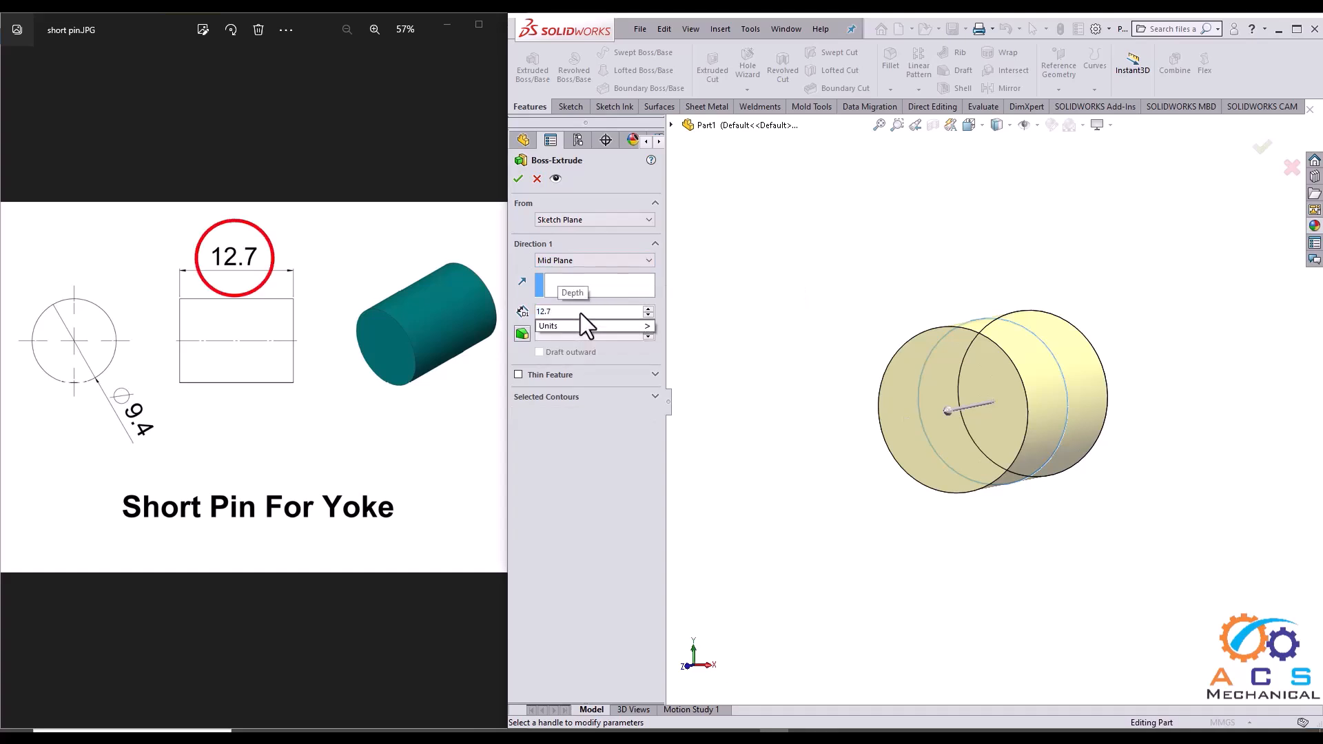
{"action": "key", "text": "Return"}
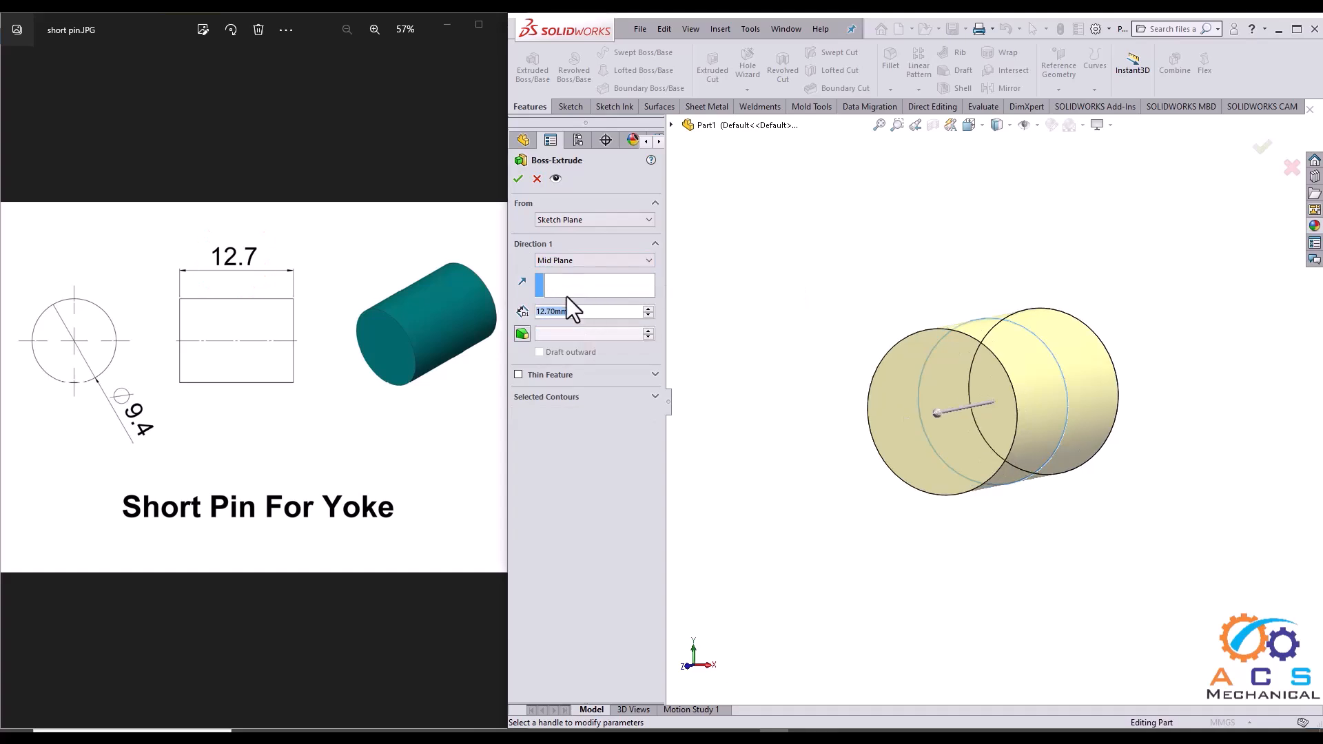
{"action": "left_click", "coordinate": [518, 179]}
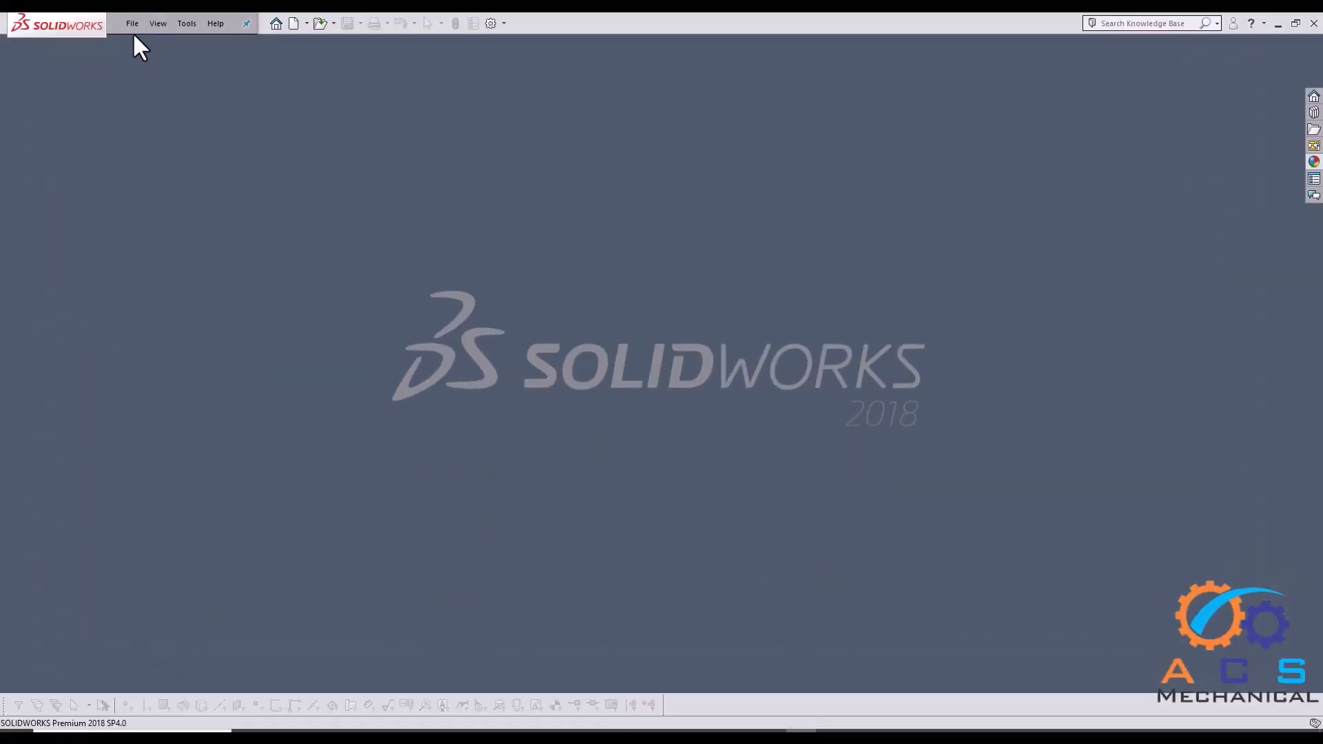
- Create a new assembly document
{"action": "left_click", "coordinate": [130, 29]}
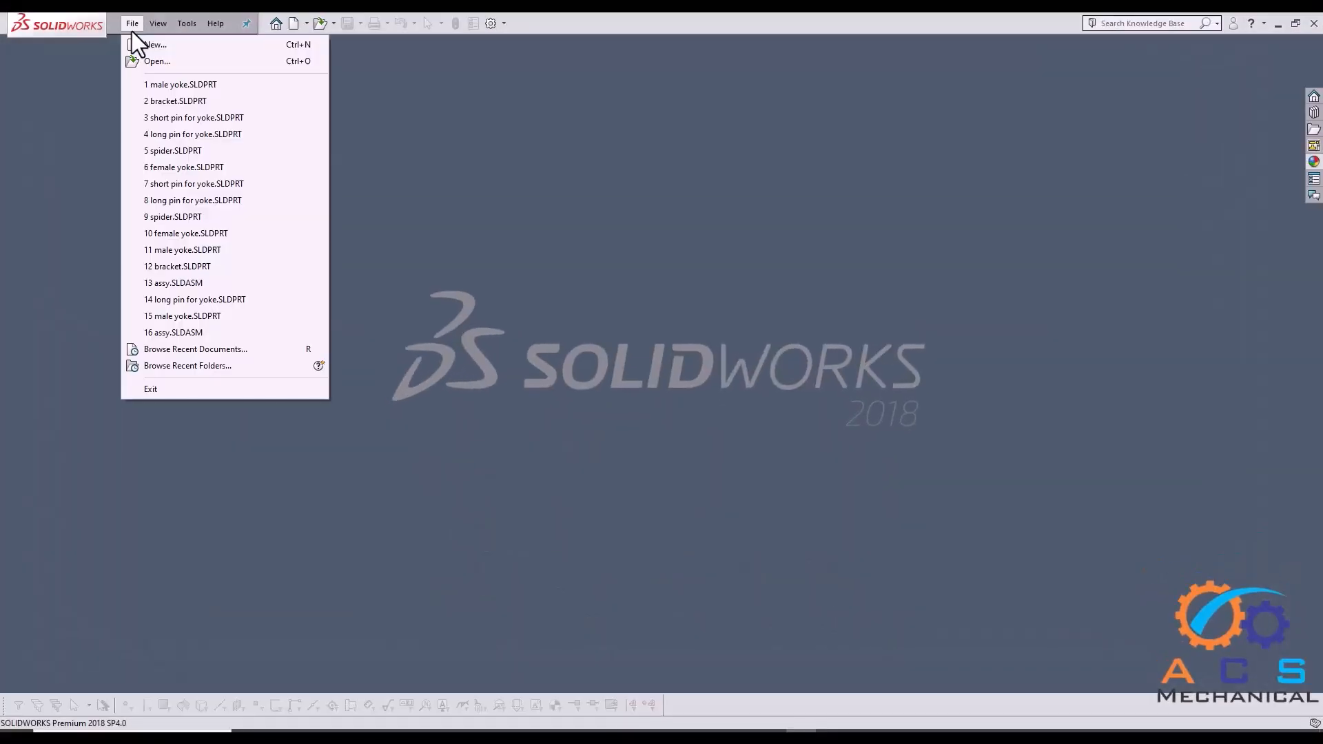
{"action": "left_click", "coordinate": [148, 43]}
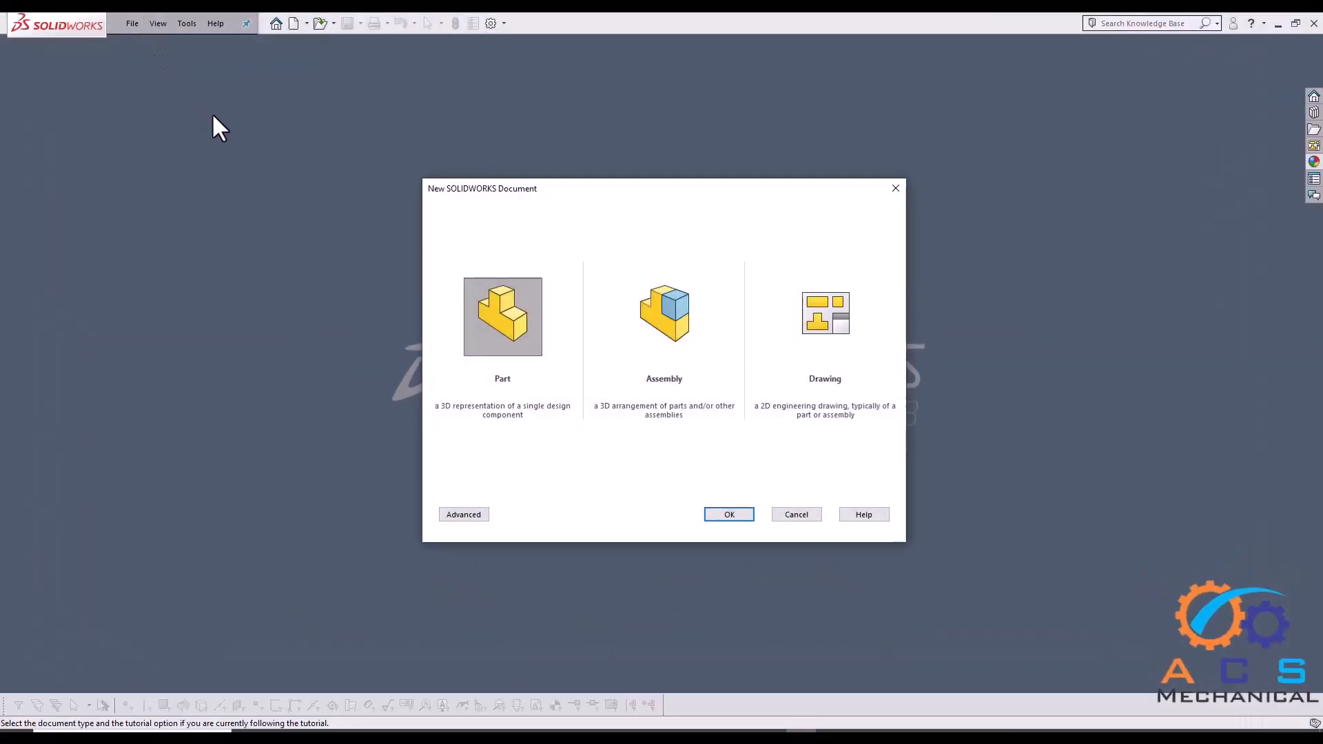
{"action": "left_click", "coordinate": [668, 328]}
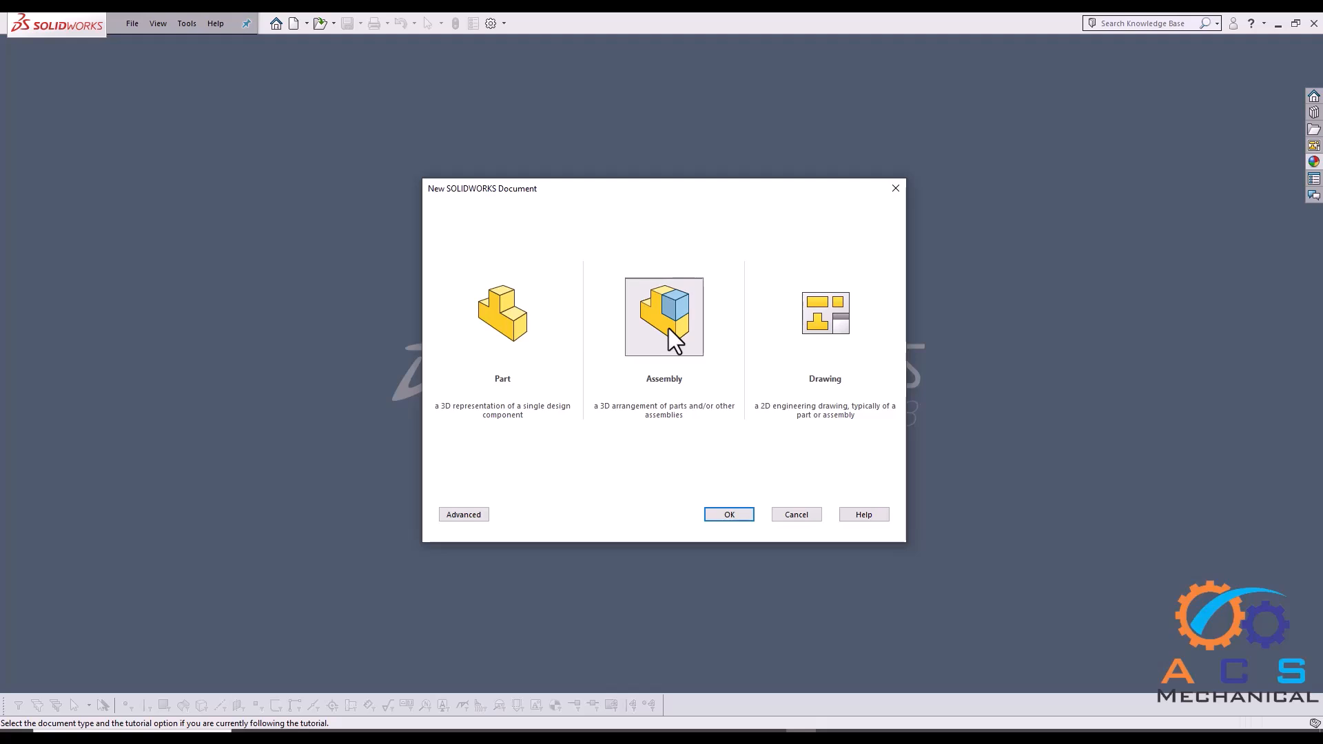
{"action": "left_click", "coordinate": [668, 328]}
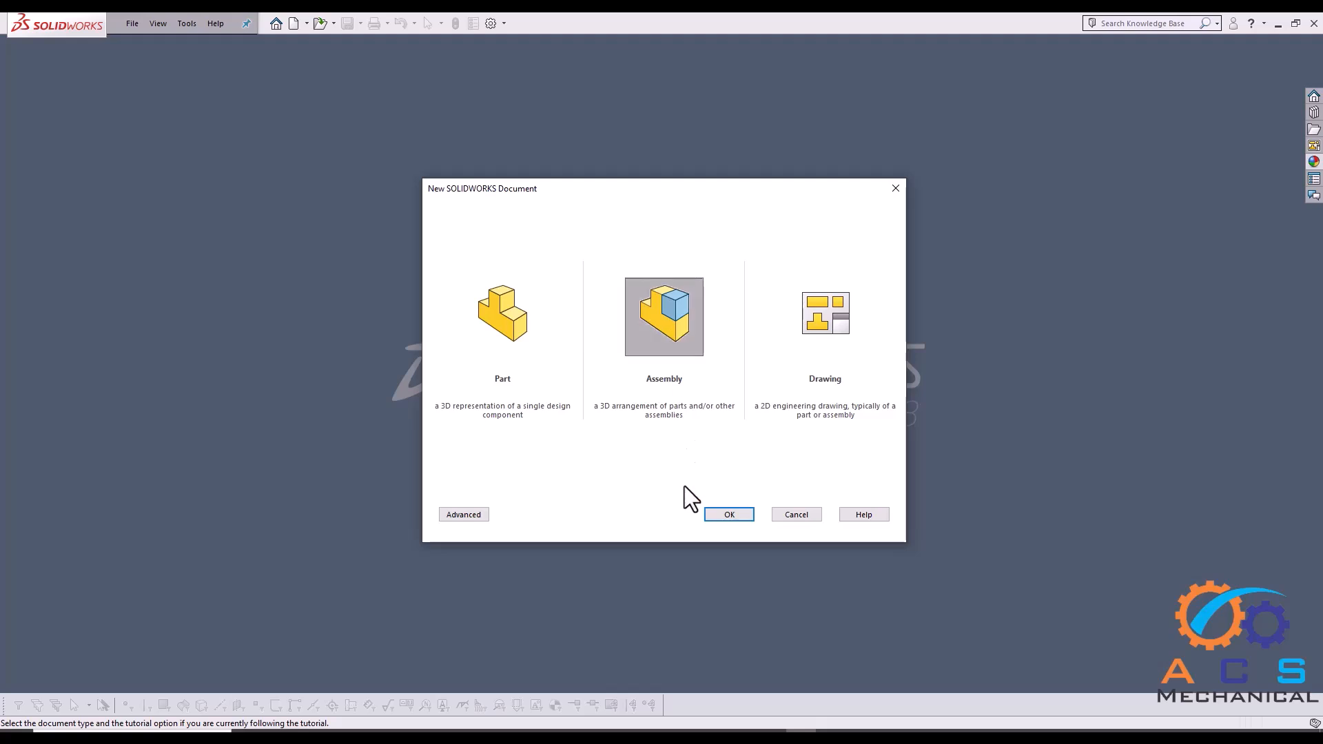
{"action": "left_click", "coordinate": [707, 514]}
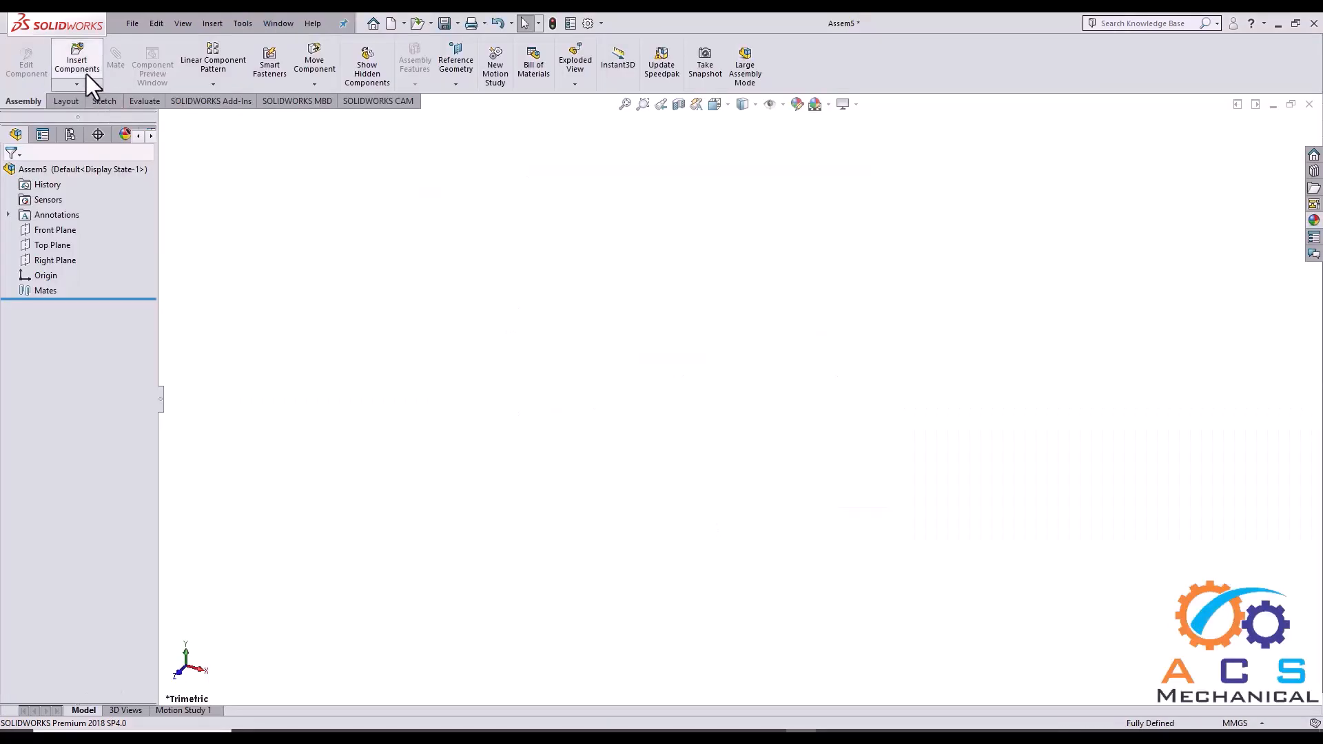
- Insert bracket.SLDPRT from the UNIVERSAL JOINT folder on the Desktop, listing All Files, and place it as the assembly's first component
{"action": "left_click", "coordinate": [77, 62]}
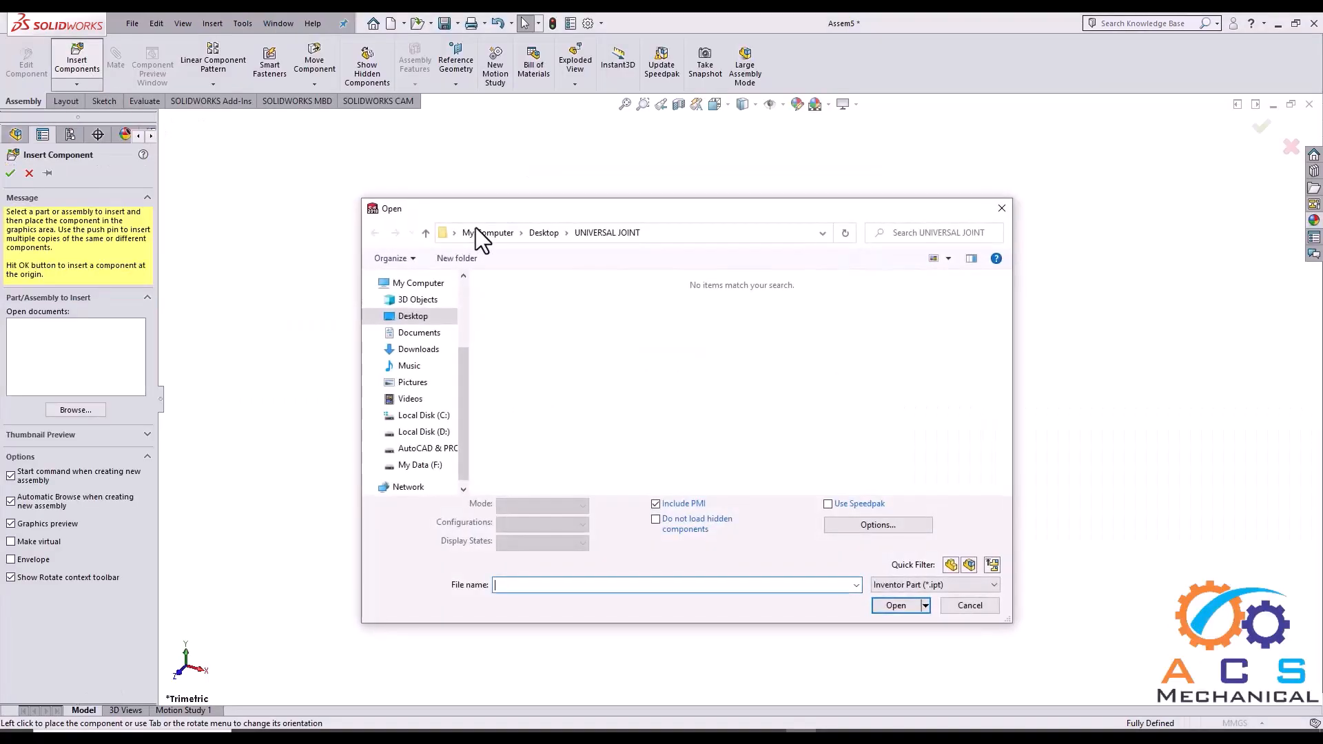
{"action": "left_click_drag", "start_coordinate": [502, 215], "coordinate": [540, 214]}
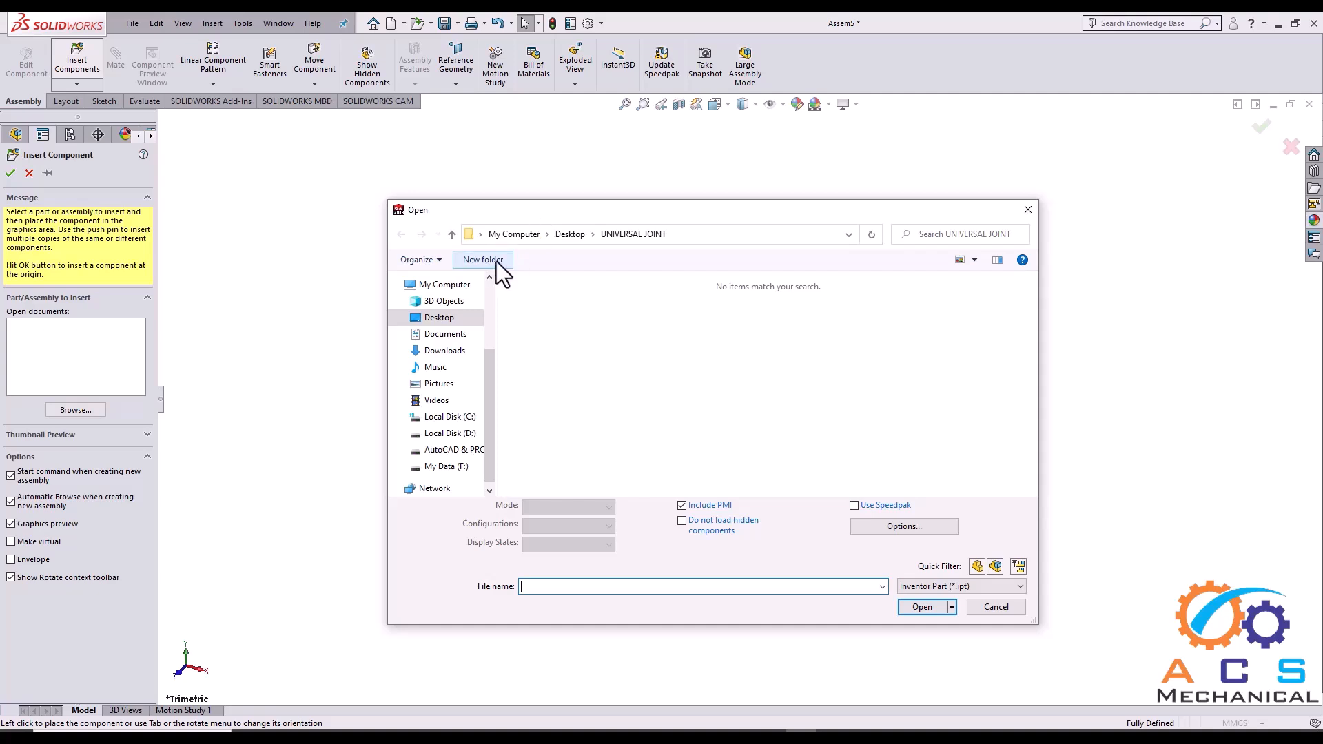
{"action": "left_click", "coordinate": [441, 319]}
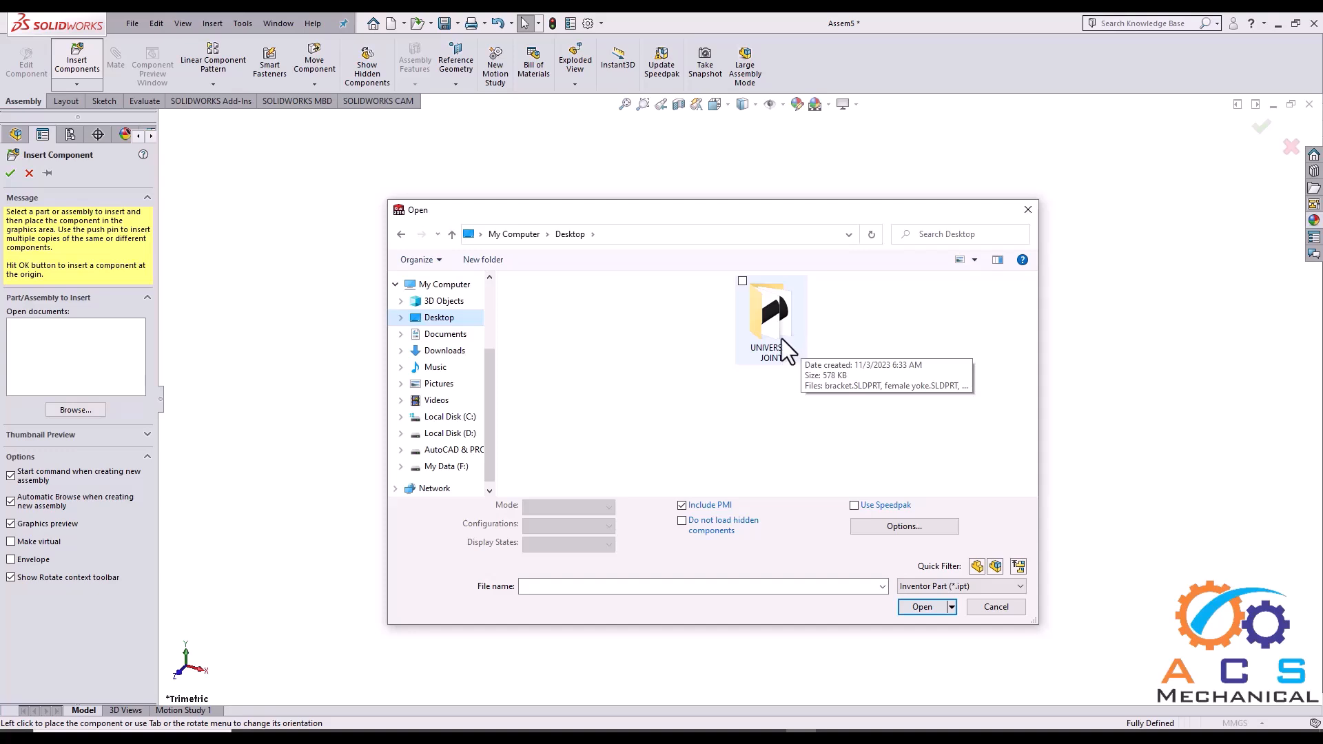
{"action": "double_click", "coordinate": [772, 317]}
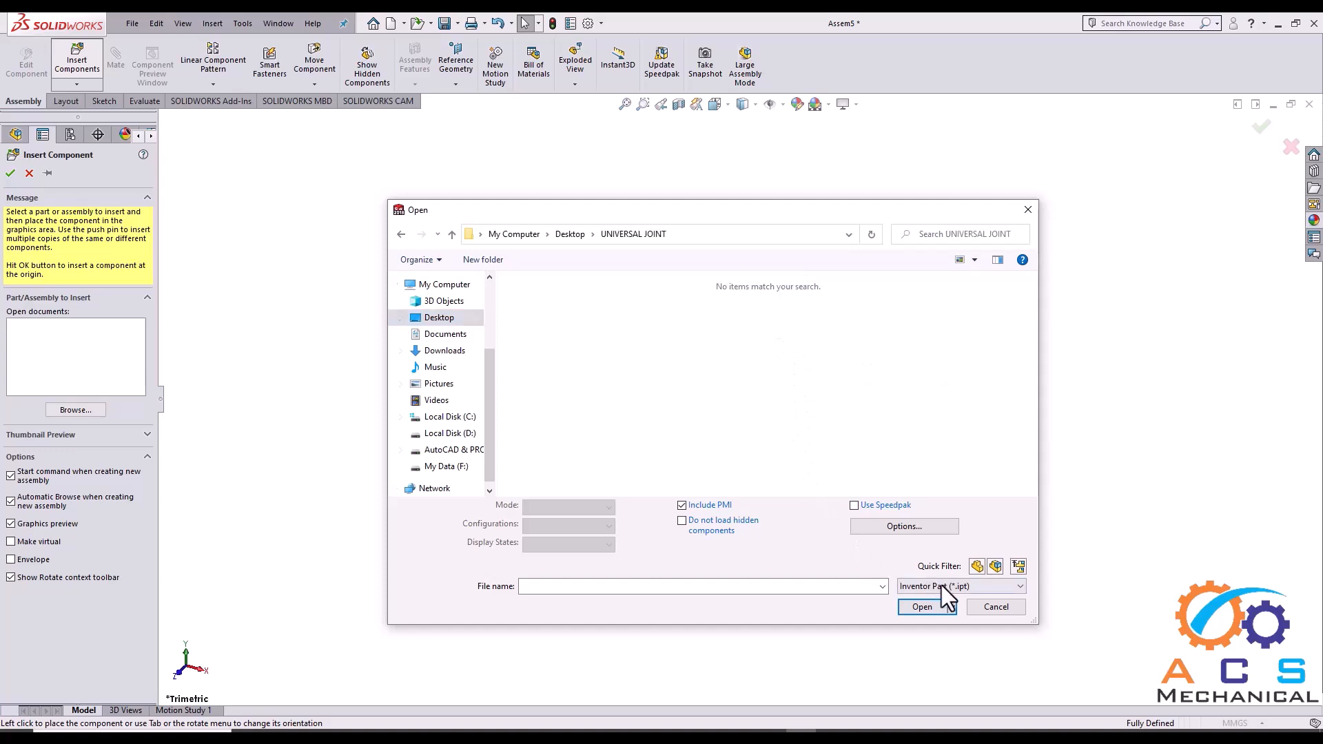
{"action": "left_click", "coordinate": [974, 588]}
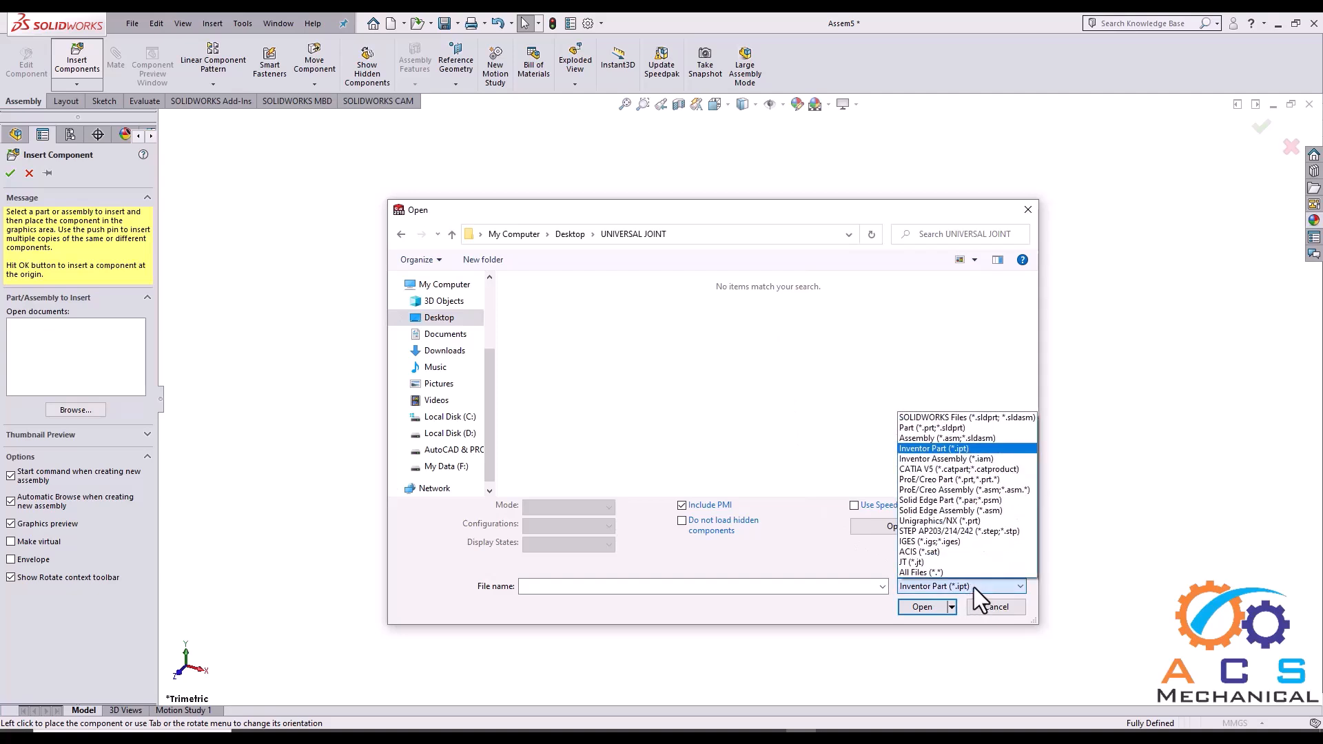
{"action": "left_click", "coordinate": [941, 573]}
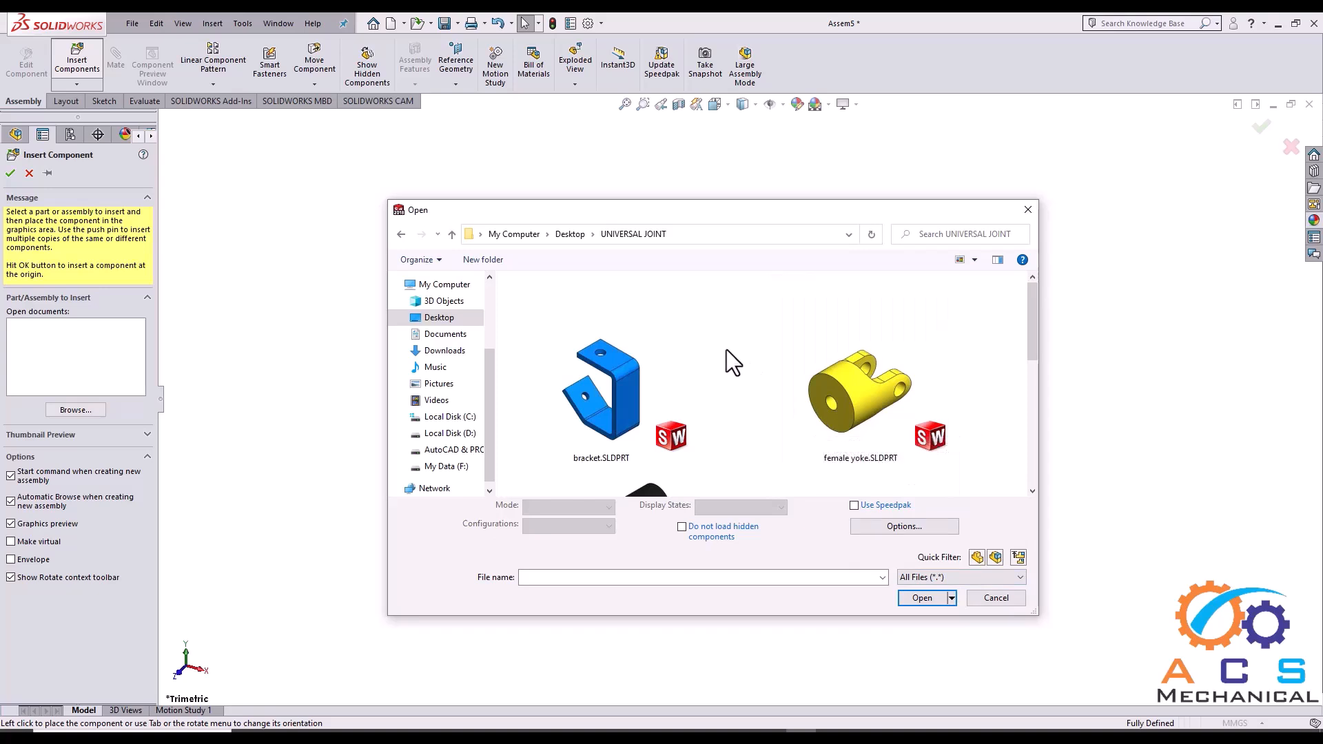
{"action": "left_click", "coordinate": [642, 370]}
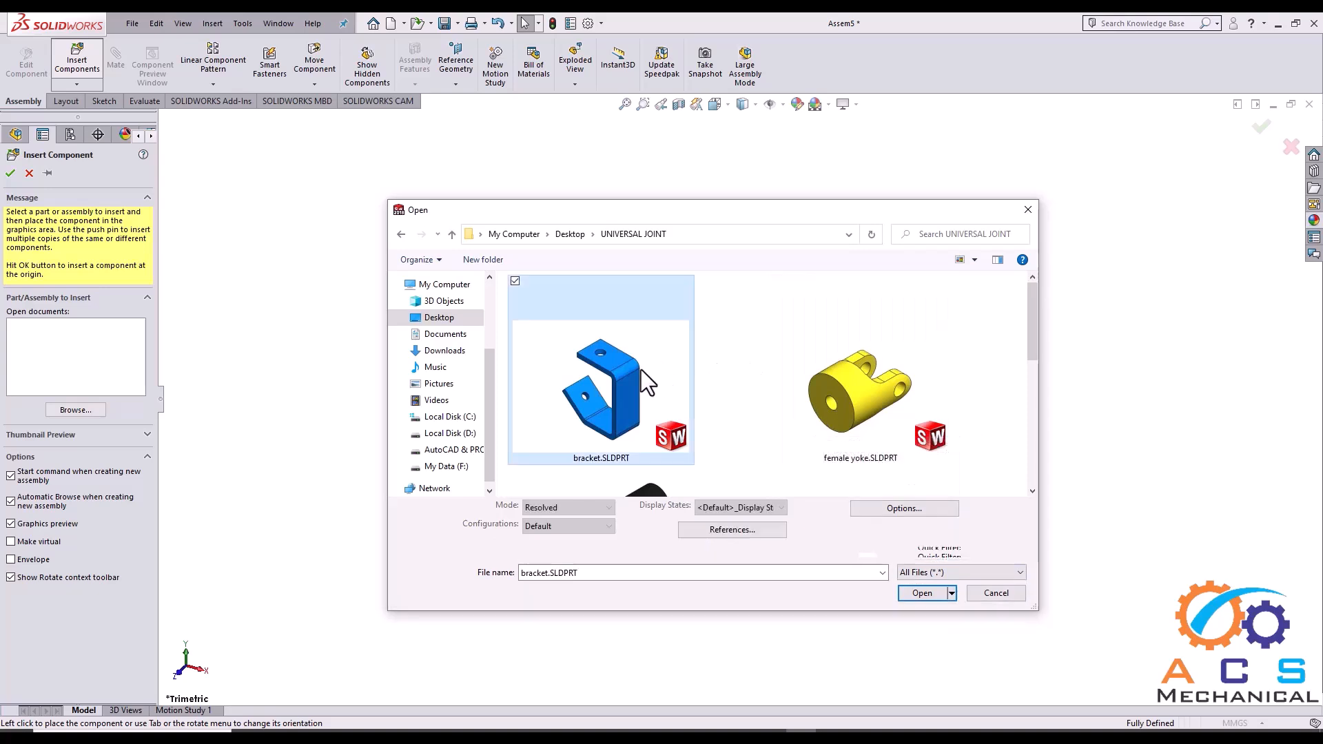
{"action": "left_click", "coordinate": [923, 594]}
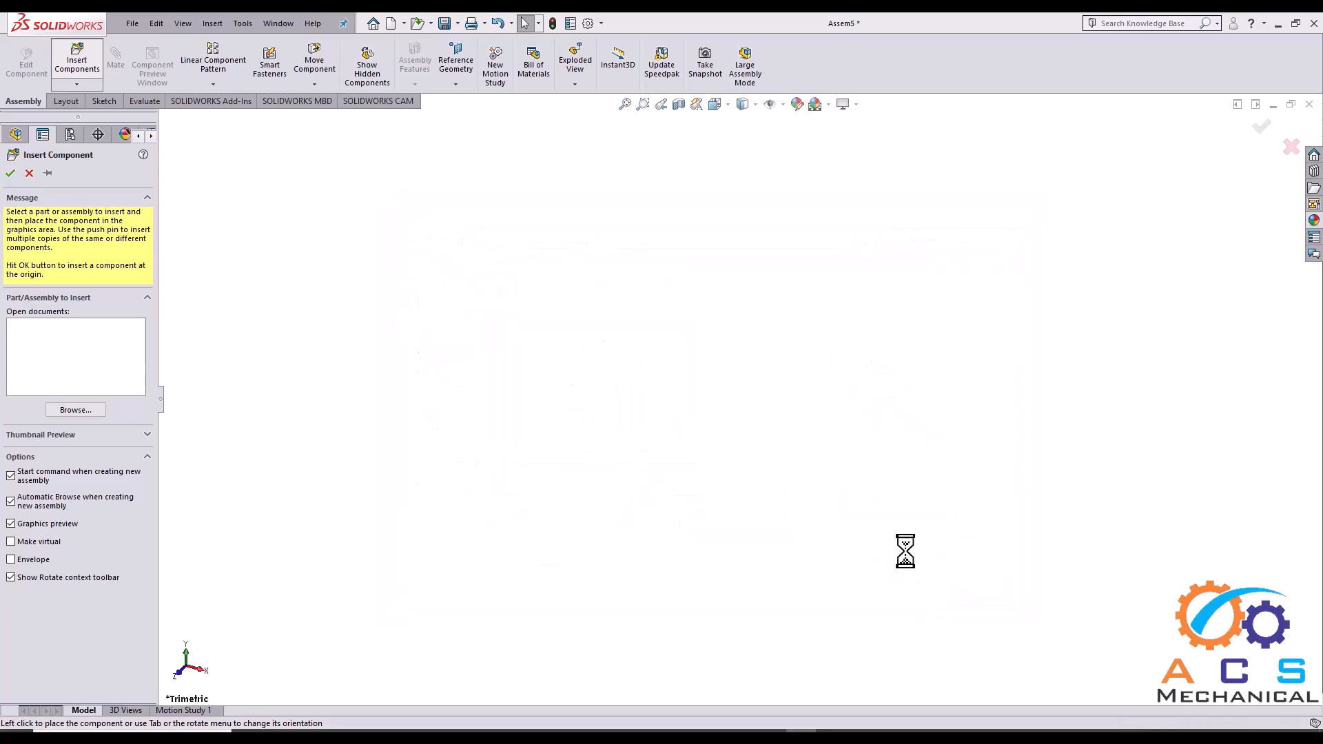
{"action": "left_click", "coordinate": [724, 386]}
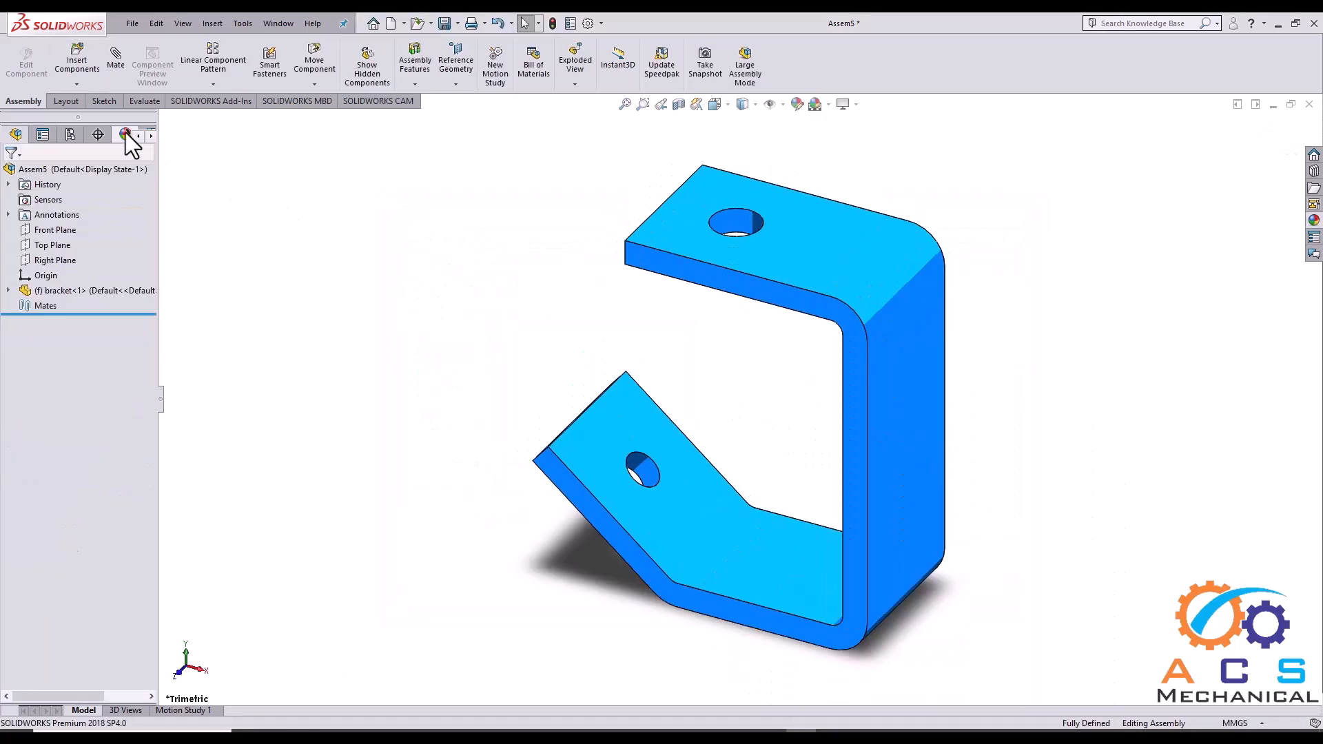
- Insert male yoke.SLDPRT from the UNIVERSAL JOINT folder, listing All Files, and place it beside the bracket's open side
{"action": "left_click", "coordinate": [84, 56]}
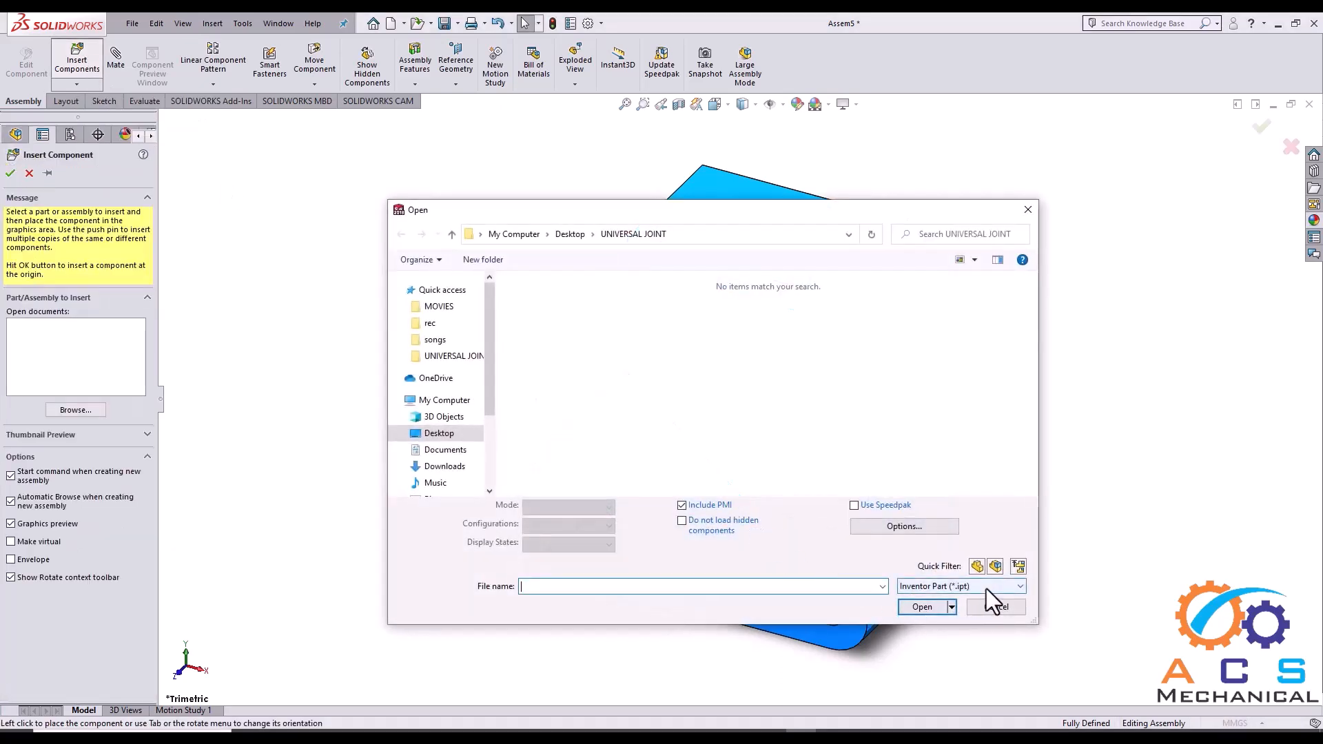
{"action": "left_click", "coordinate": [986, 588]}
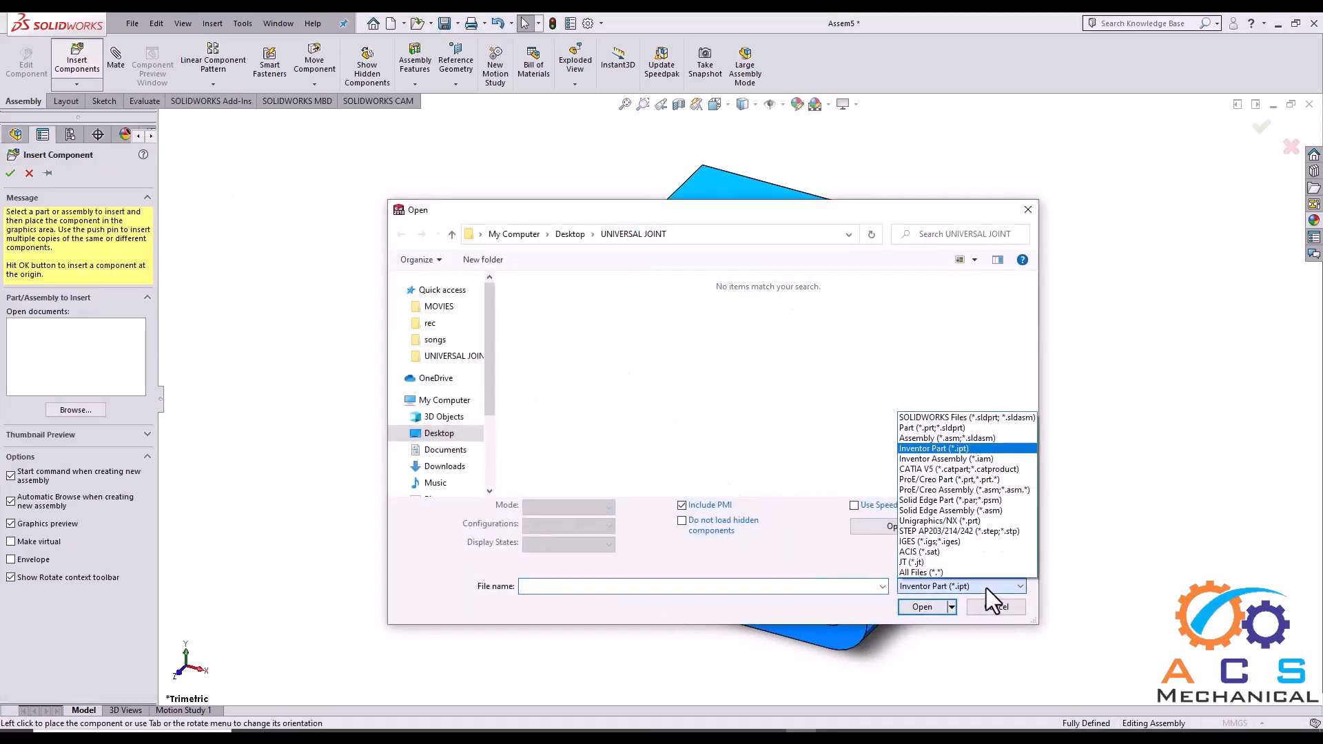
{"action": "left_click", "coordinate": [944, 573]}
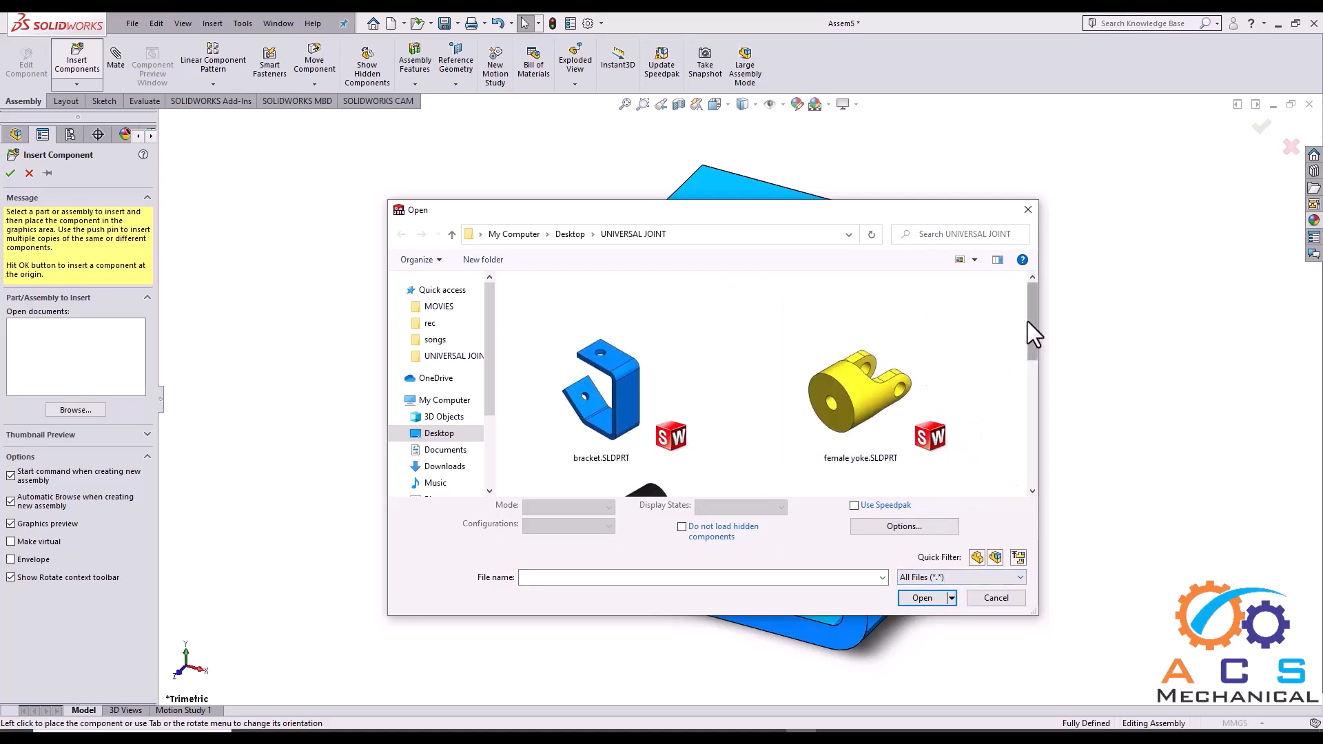
{"action": "scroll", "coordinate": [1032, 330], "scroll_direction": "down", "scroll_amount": 3}
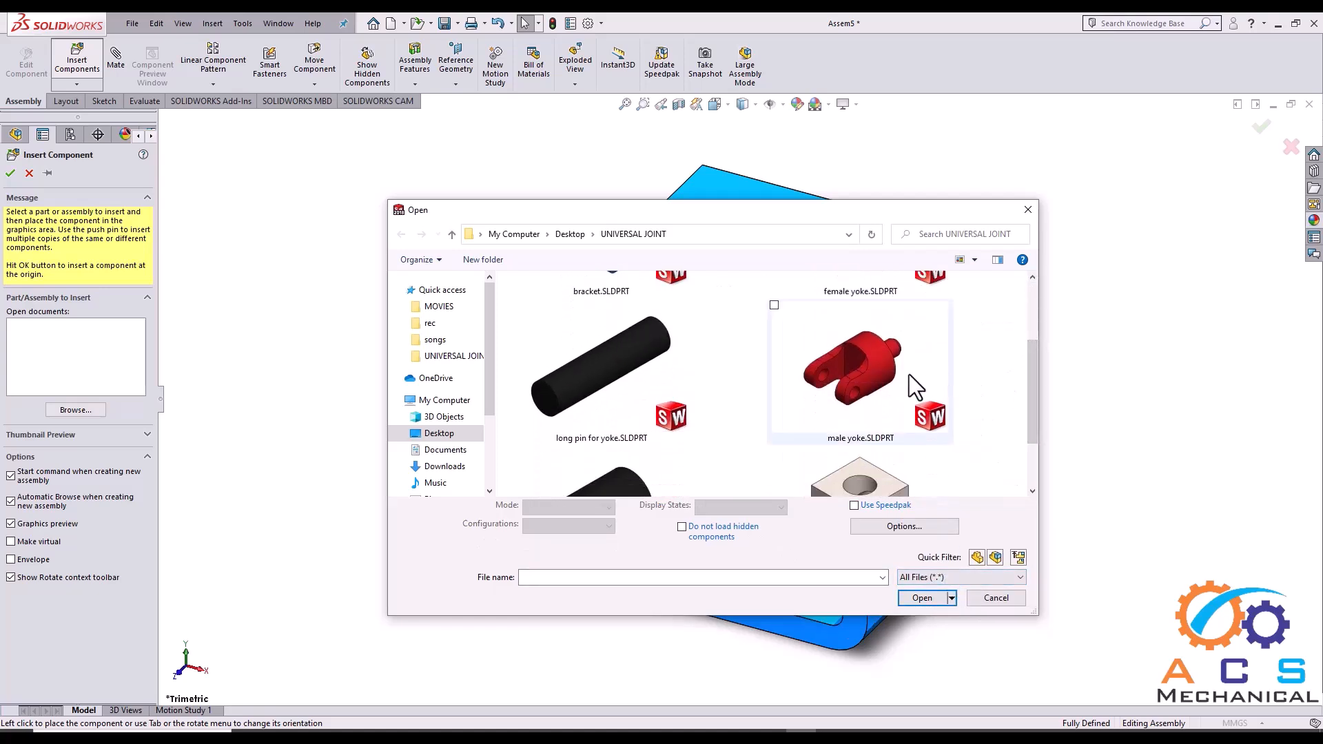
{"action": "left_click", "coordinate": [908, 374]}
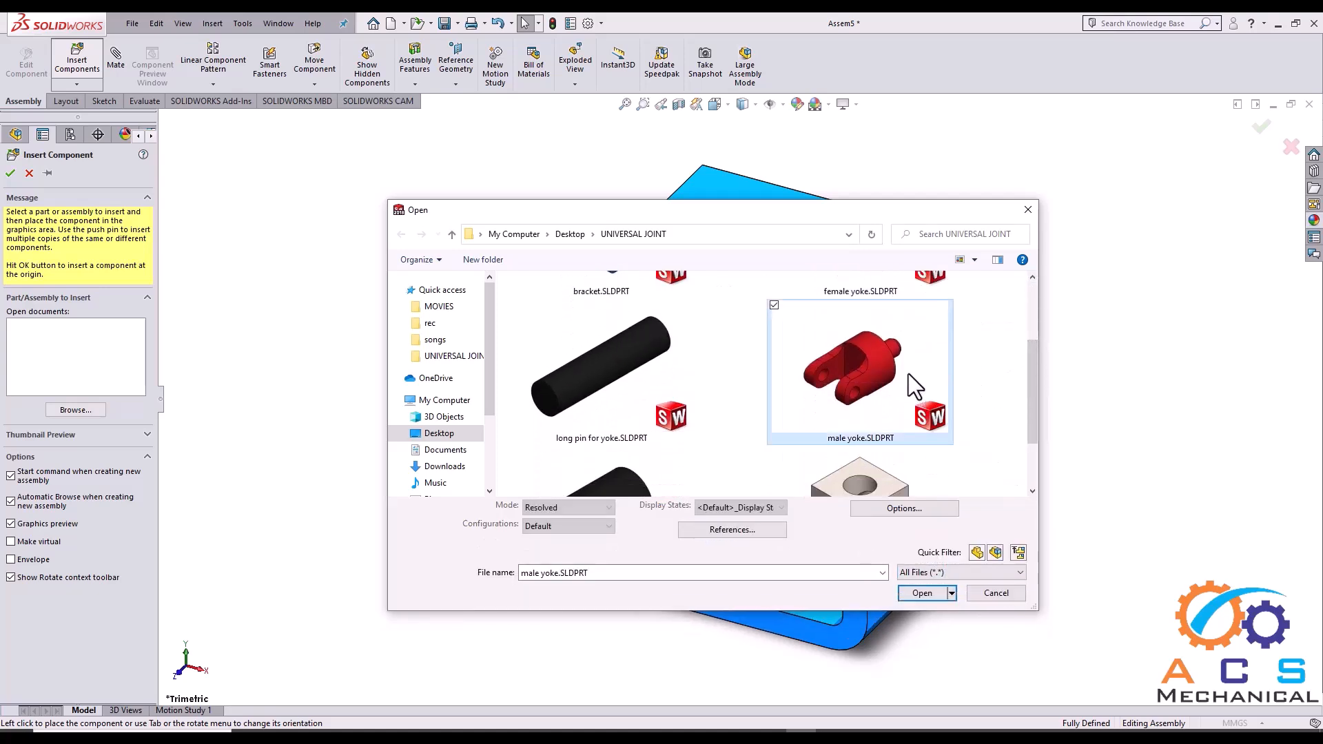
{"action": "left_click", "coordinate": [921, 592]}
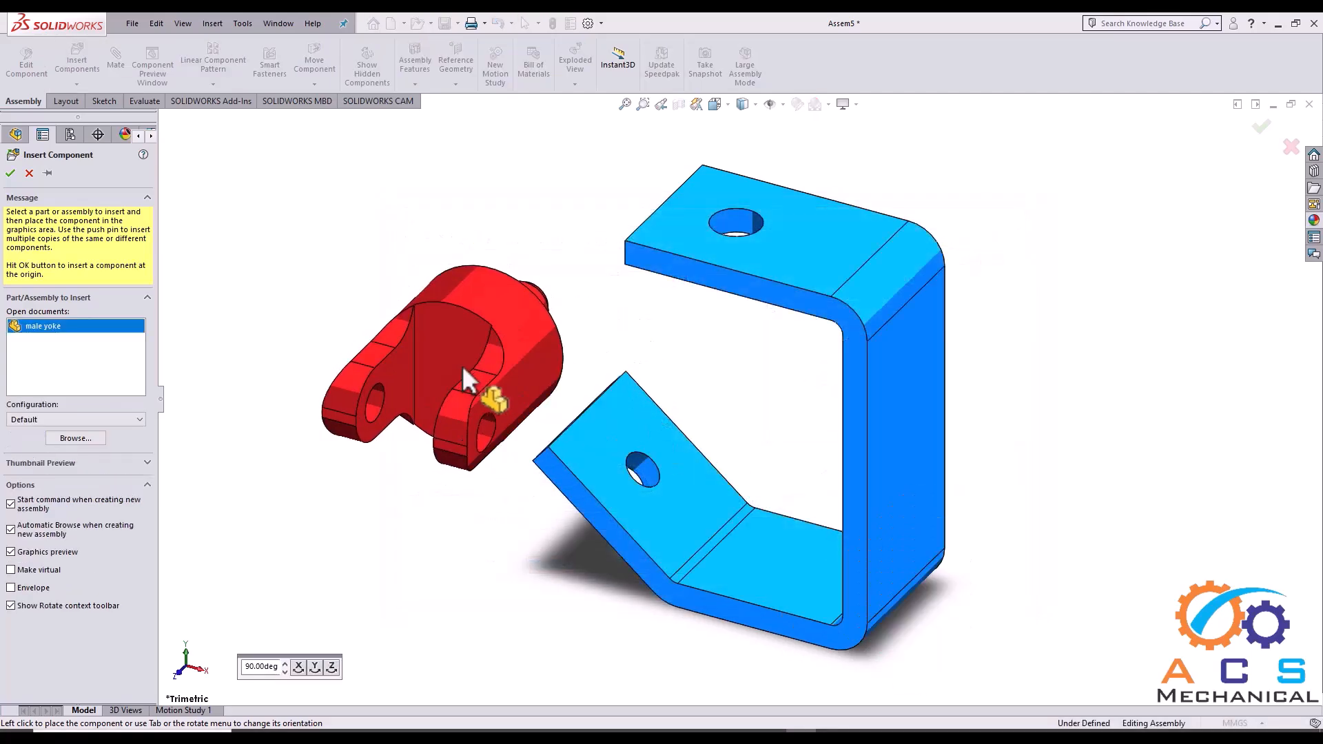
{"action": "left_click", "coordinate": [463, 369]}
- Add a Concentric mate between the male yoke's cylindrical shaft and the hole in the bracket's upper flange
{"action": "middle_click_drag", "start_coordinate": [646, 406], "coordinate": [799, 474]}
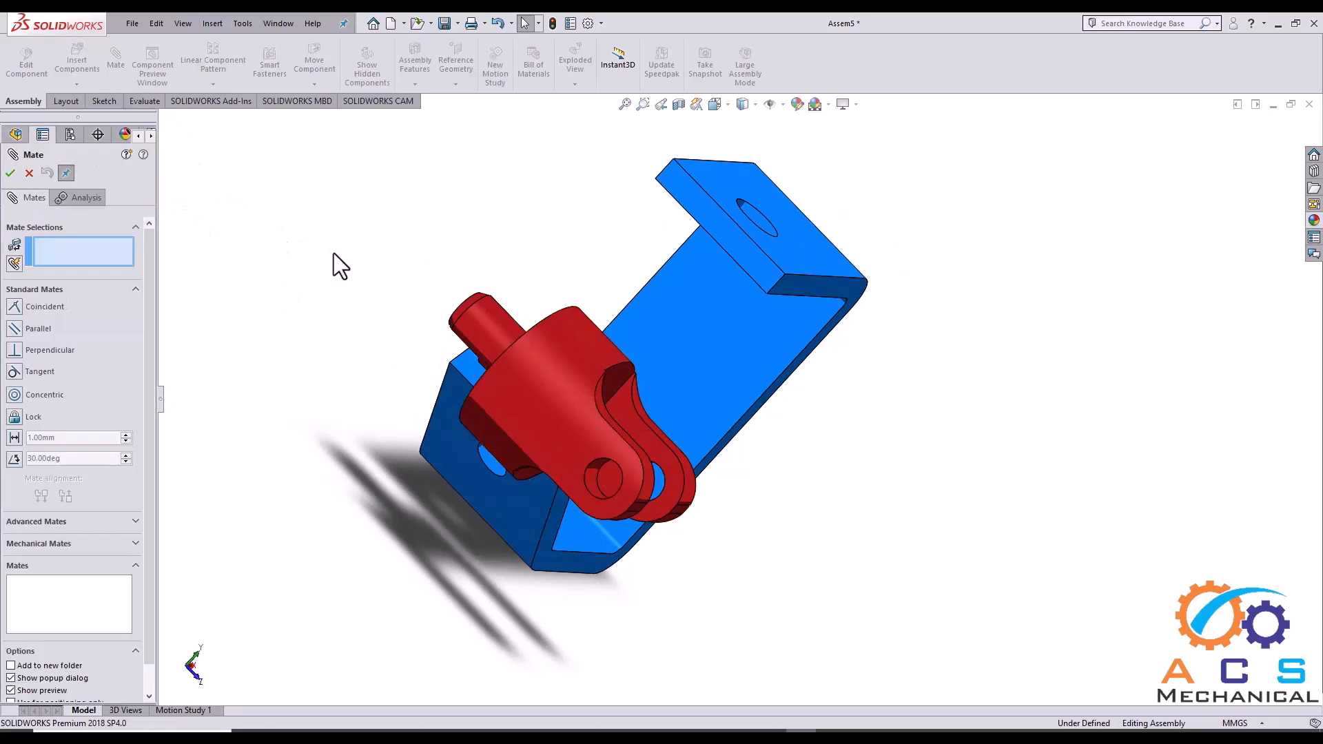
{"action": "middle_click_drag", "start_coordinate": [357, 262], "coordinate": [444, 324]}
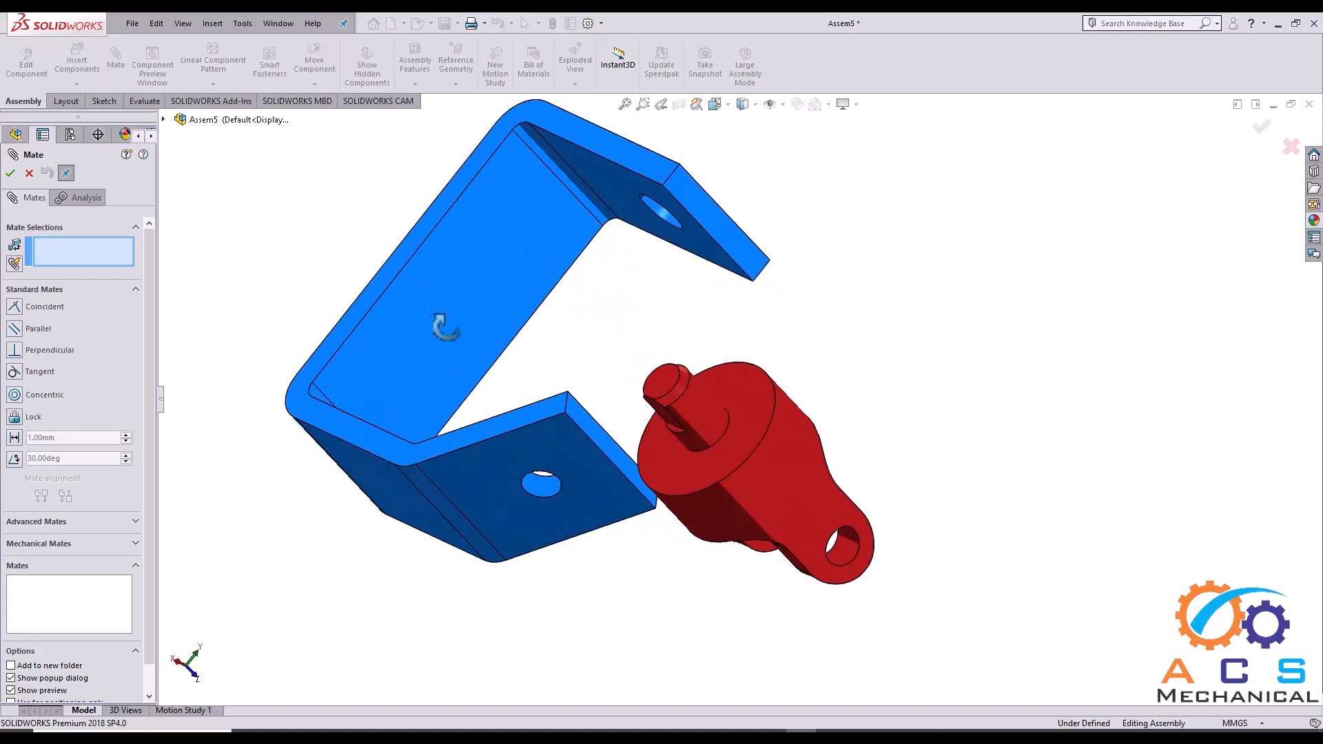
{"action": "scroll", "coordinate": [538, 333], "scroll_direction": "down", "scroll_amount": 2}
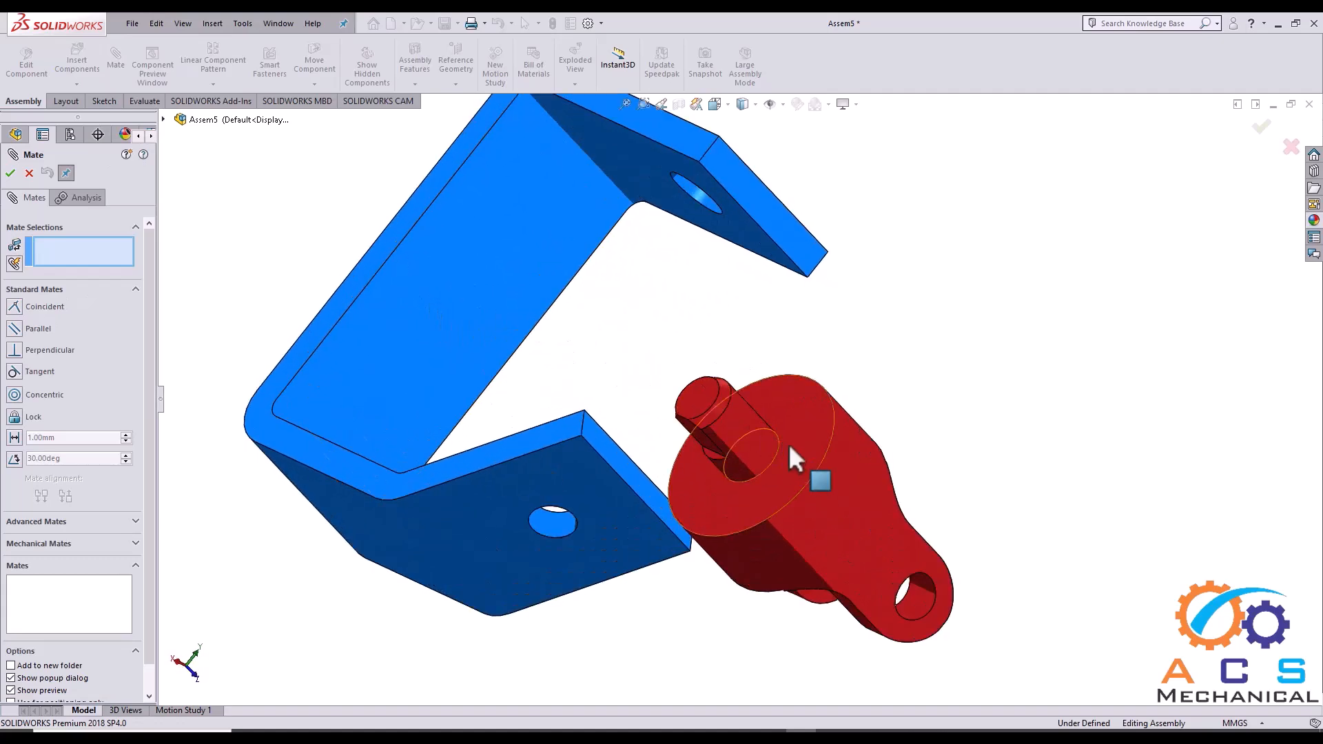
{"action": "left_click", "coordinate": [738, 420]}
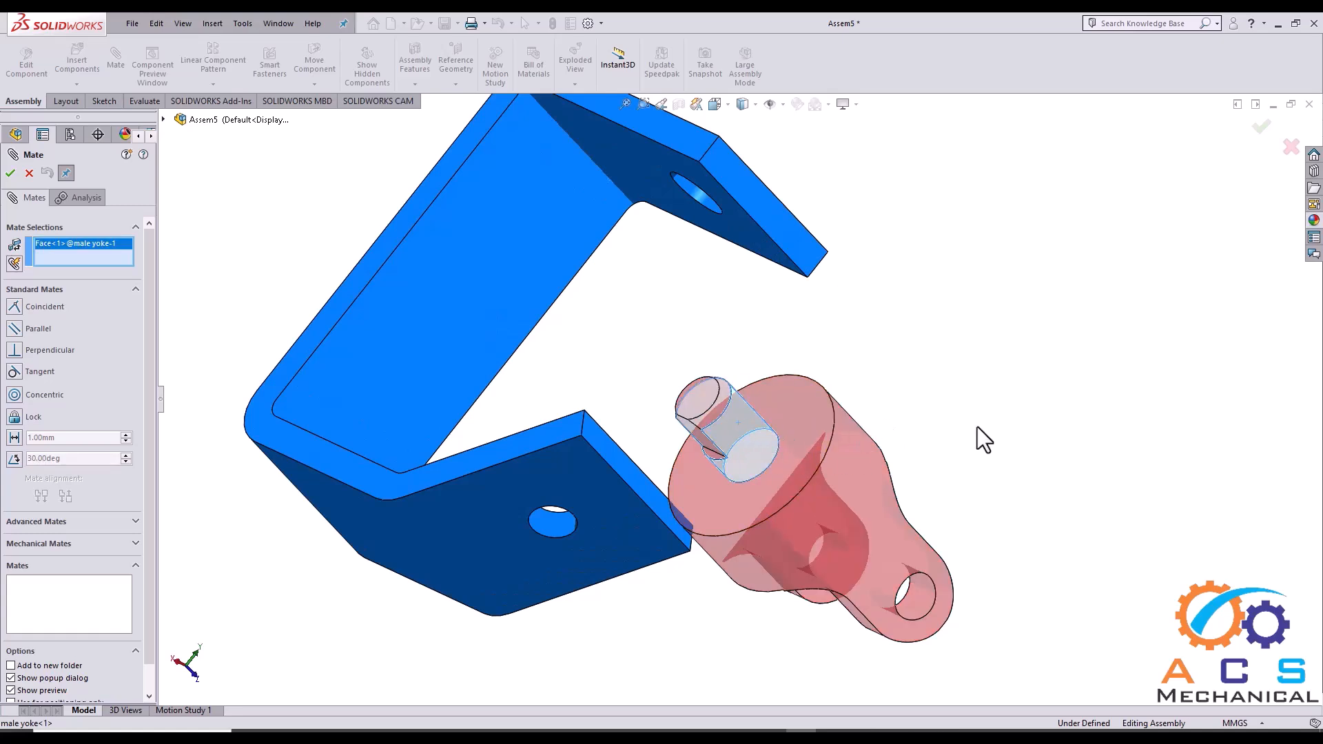
{"action": "middle_click_drag", "start_coordinate": [974, 428], "coordinate": [1066, 247]}
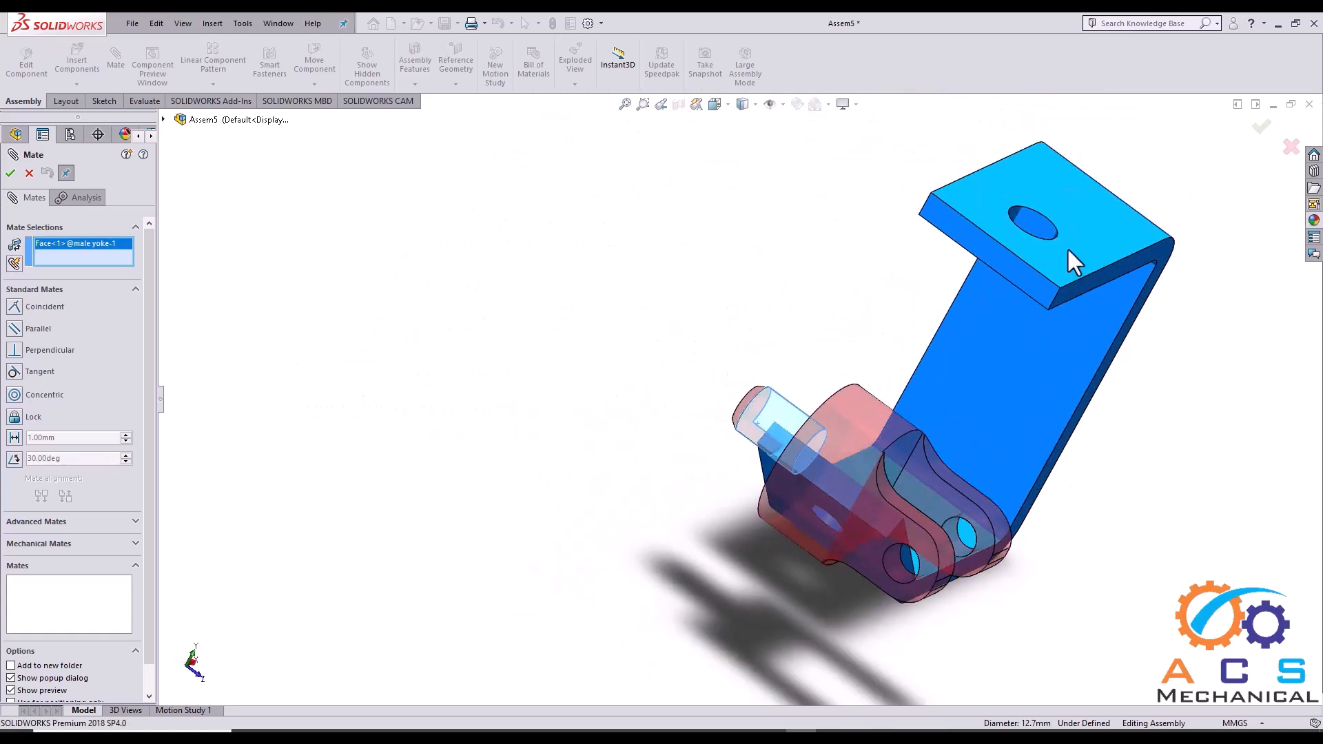
{"action": "scroll", "coordinate": [1085, 164], "scroll_direction": "down", "scroll_amount": 3}
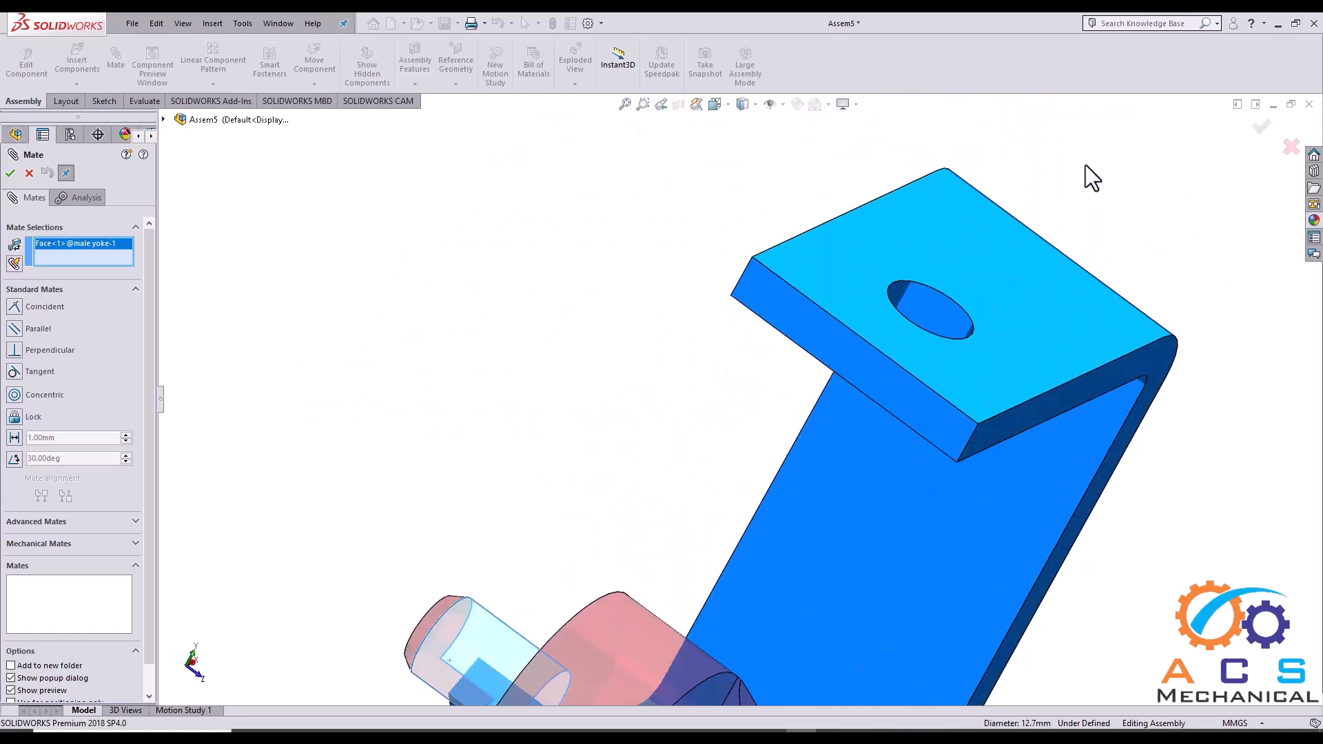
{"action": "left_click", "coordinate": [944, 303]}
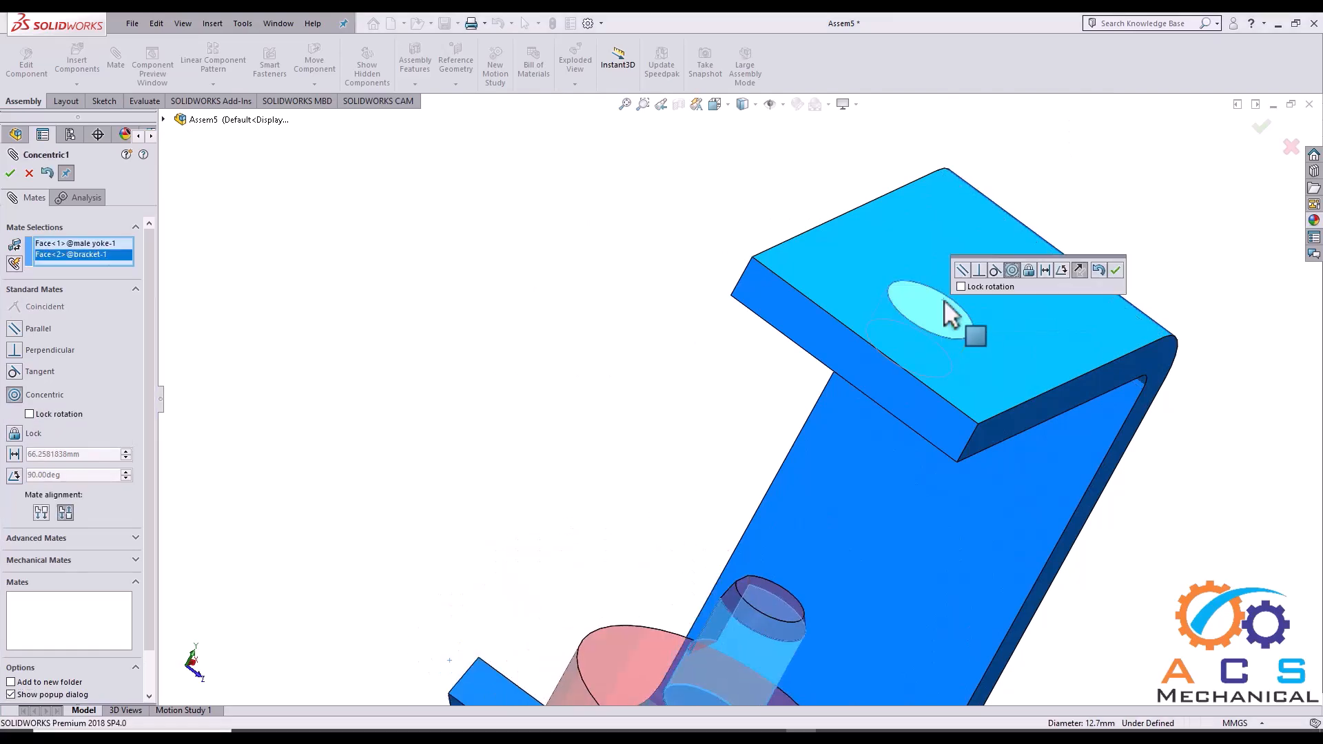
{"action": "left_click", "coordinate": [1116, 271]}
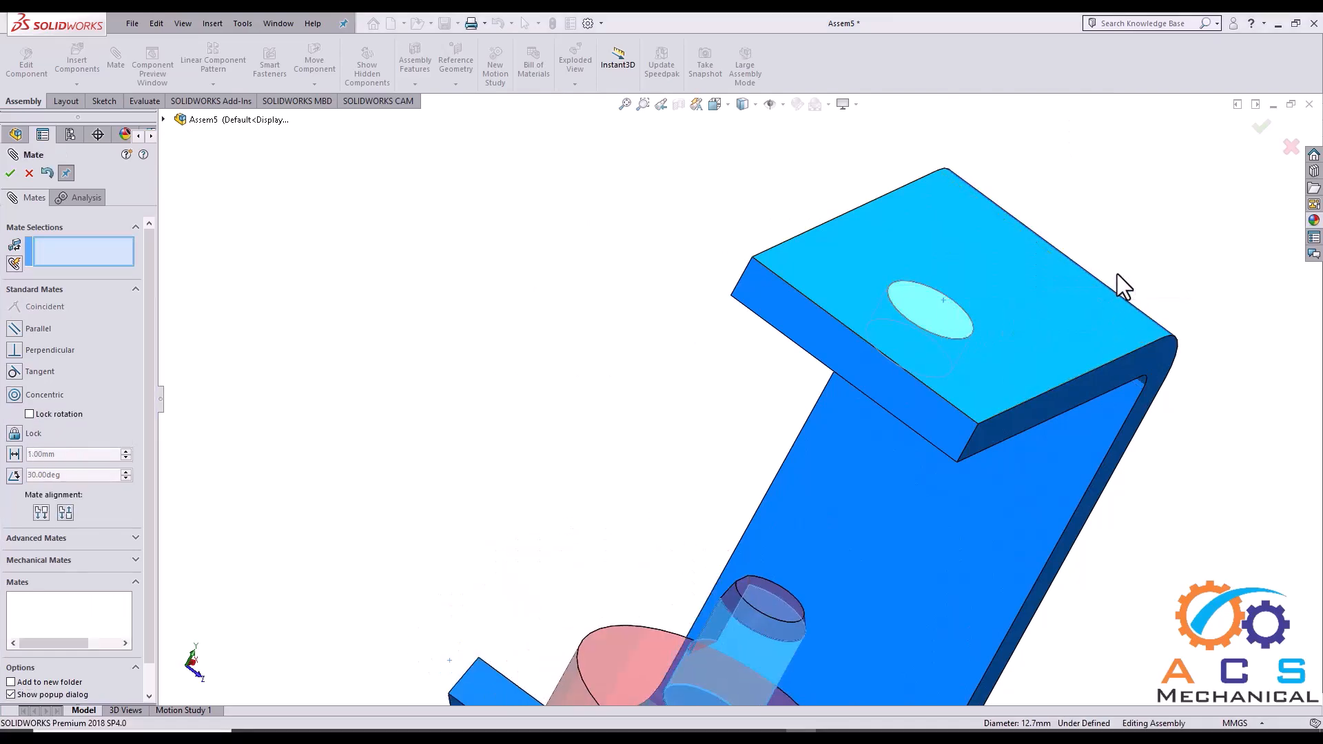
- Add a Coincident mate between the male yoke's flat shoulder face and the underside of the bracket's upper flange, and close the Mate command
{"action": "scroll", "coordinate": [758, 297], "scroll_direction": "up", "scroll_amount": 3}
{"action": "scroll", "coordinate": [819, 346], "scroll_direction": "down", "scroll_amount": 4}
{"action": "left_click", "coordinate": [779, 561]}
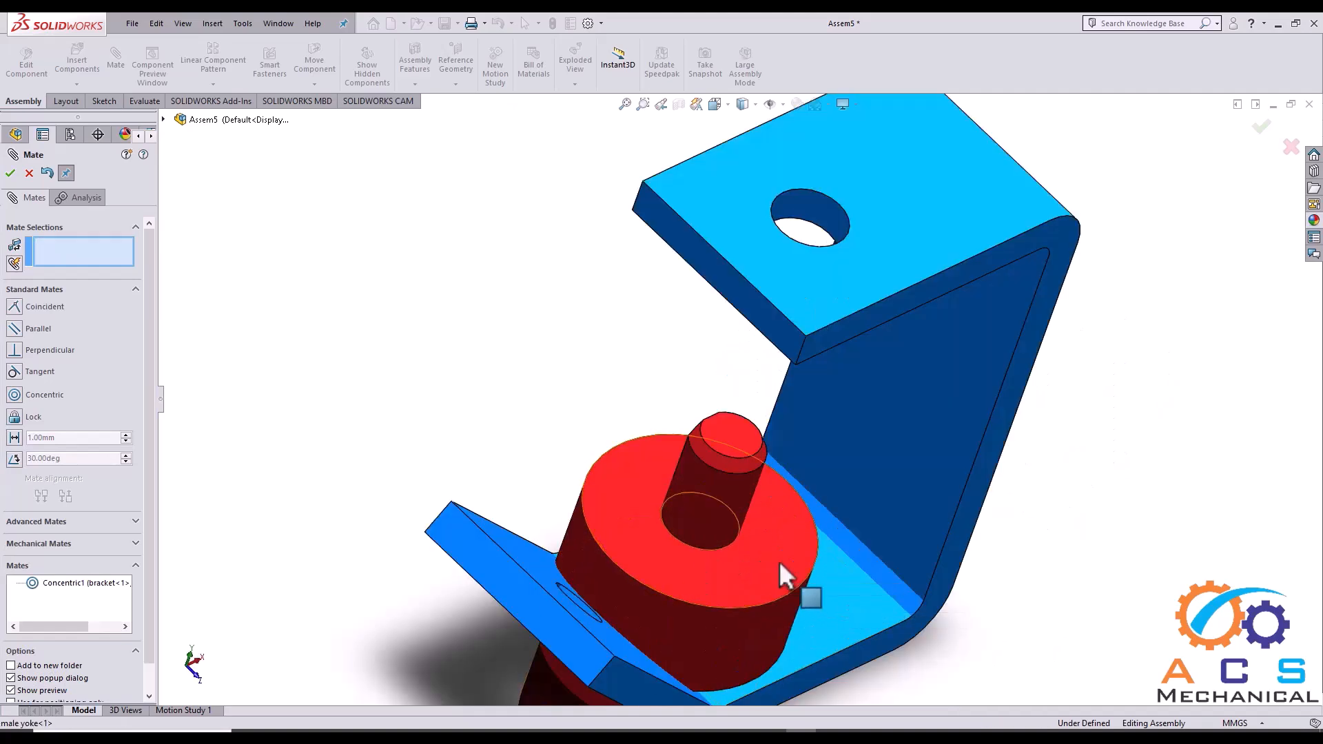
{"action": "middle_click_drag", "start_coordinate": [833, 379], "coordinate": [956, 280]}
{"action": "left_click", "coordinate": [1048, 132]}
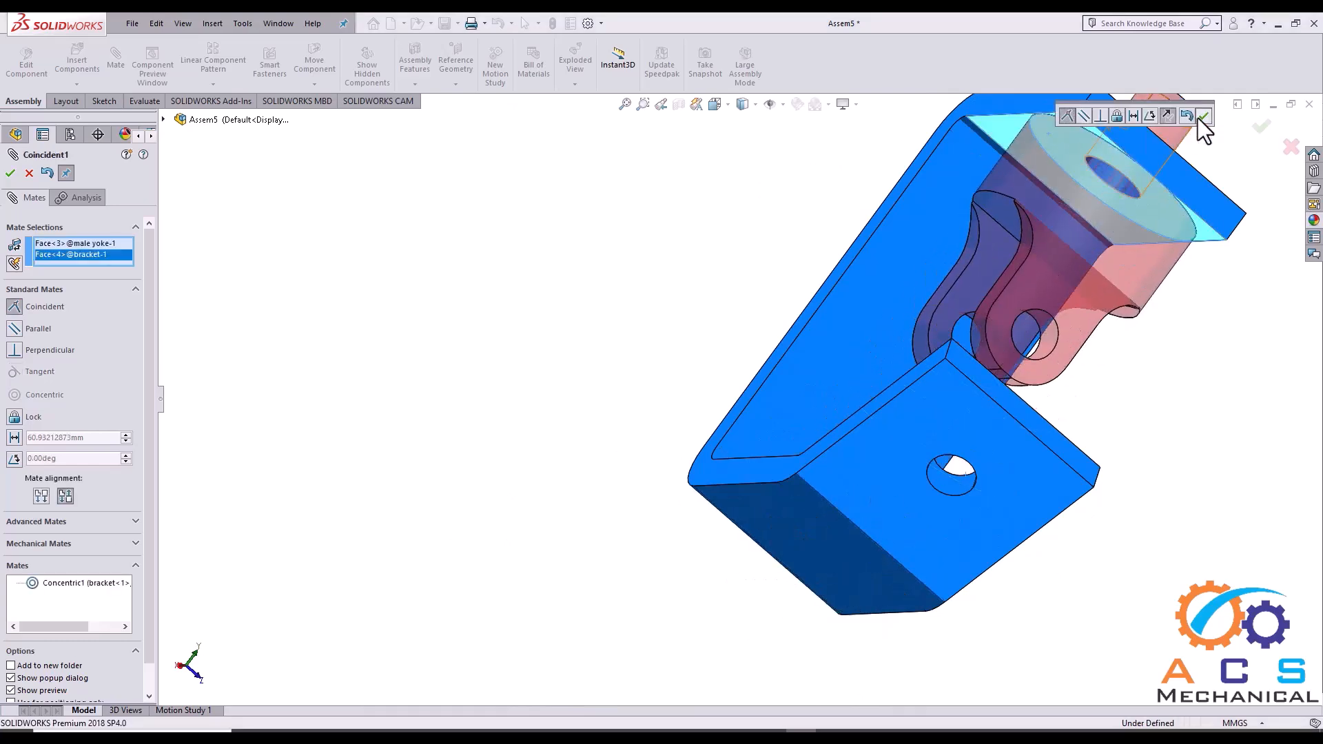
{"action": "left_click", "coordinate": [1197, 118]}
{"action": "scroll", "coordinate": [829, 463], "scroll_direction": "up", "scroll_amount": 2}
{"action": "middle_click_drag", "start_coordinate": [829, 463], "coordinate": [711, 455]}
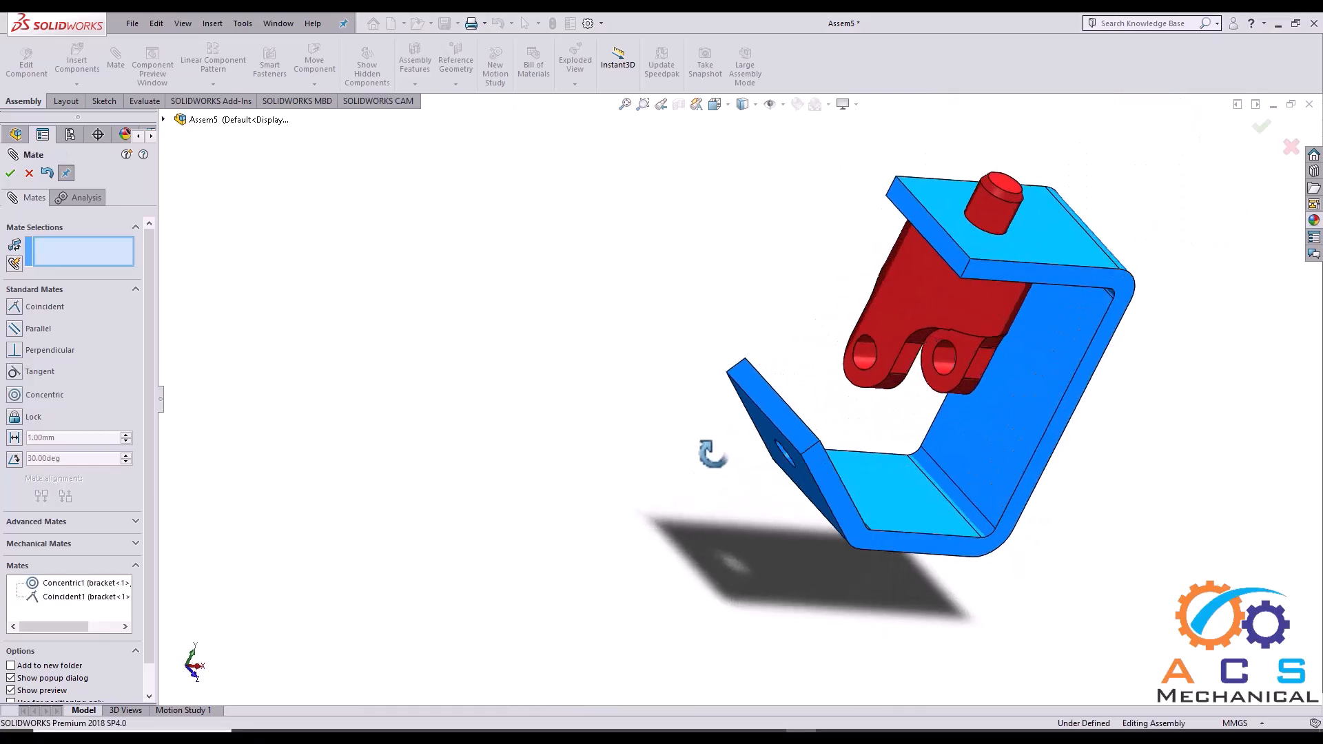
{"action": "scroll", "coordinate": [1037, 296], "scroll_direction": "down", "scroll_amount": 1}
{"action": "scroll", "coordinate": [1037, 296], "scroll_direction": "down", "scroll_amount": 1}
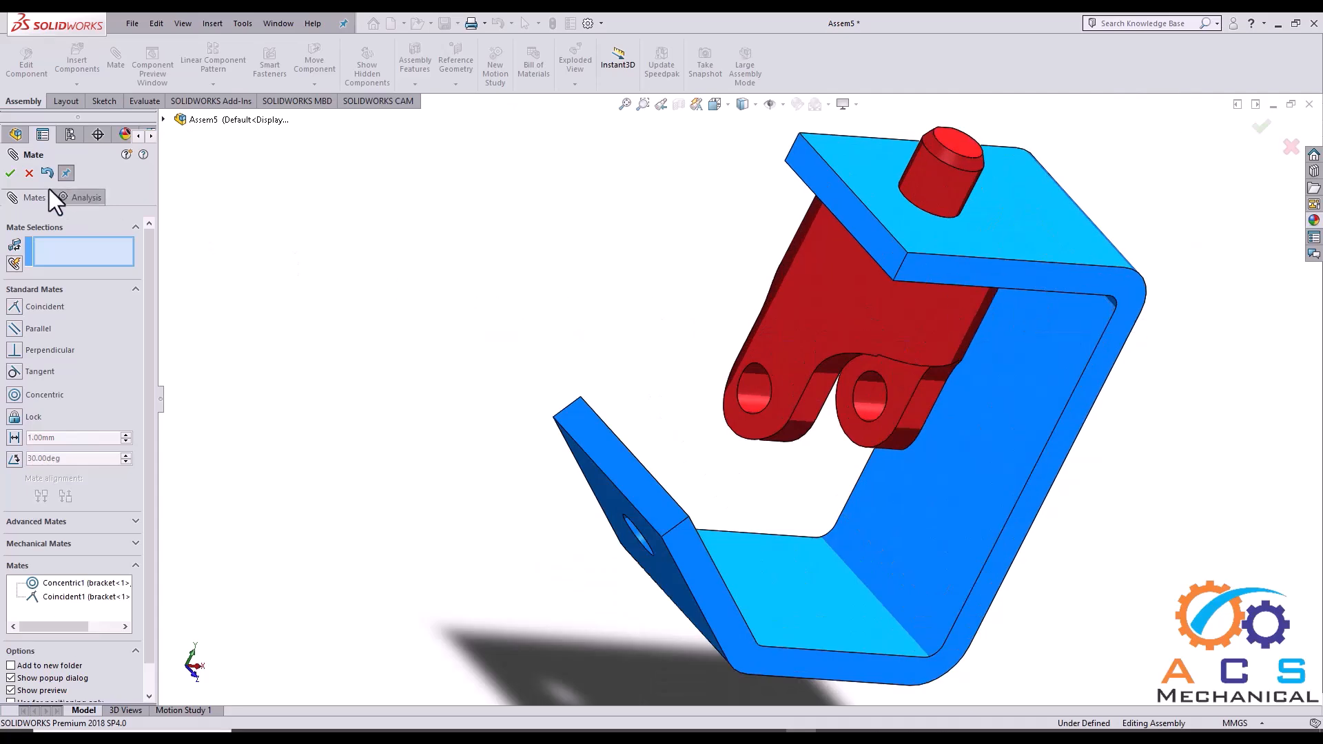
{"action": "left_click", "coordinate": [29, 175]}
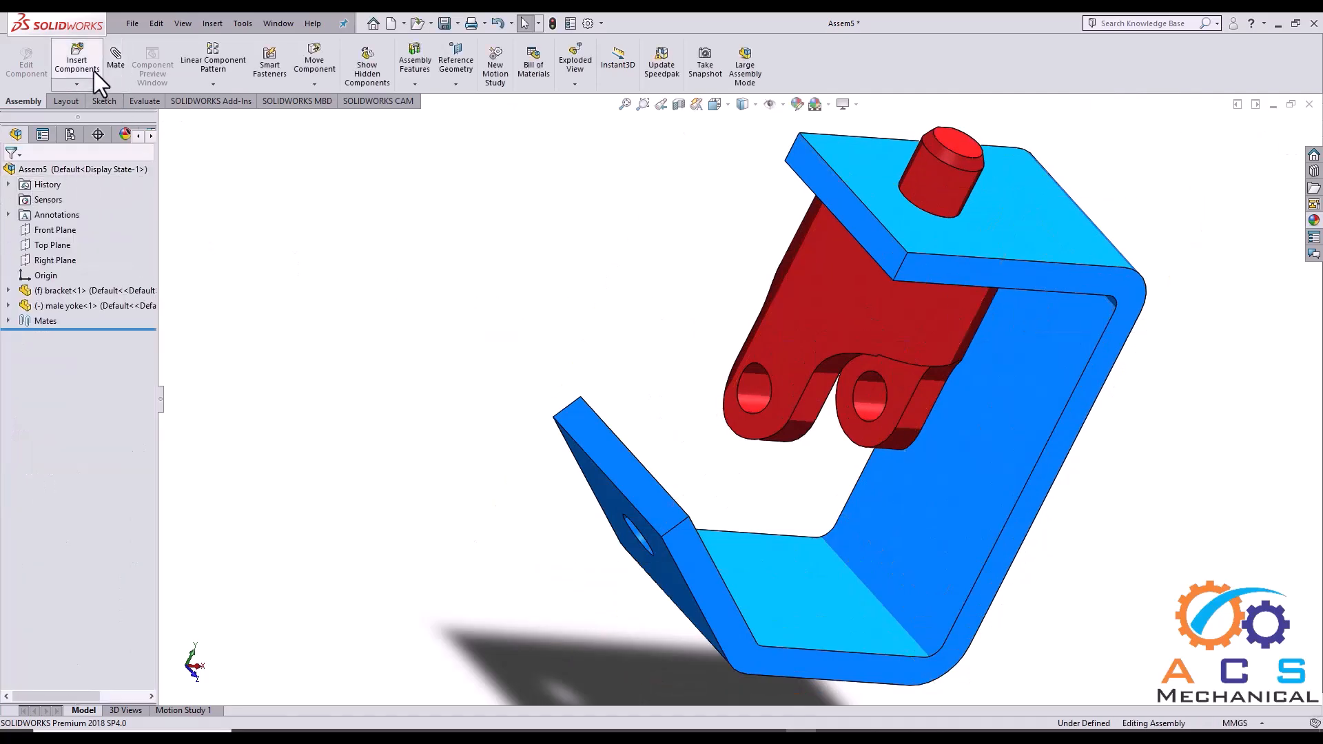
- Insert female yoke.SLDPRT from the UNIVERSAL JOINT folder, listing All Files, and place it beside the bracket's open side
{"action": "left_click", "coordinate": [75, 56]}
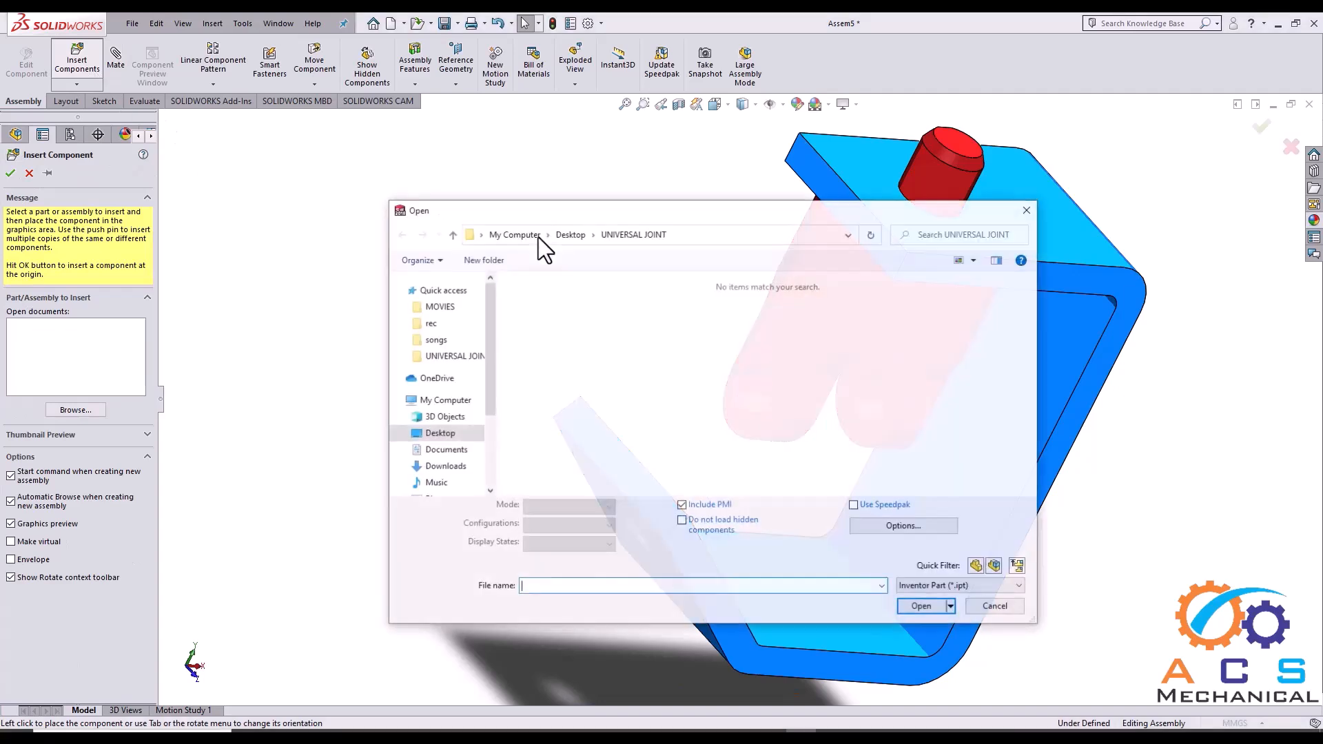
{"action": "left_click", "coordinate": [959, 587]}
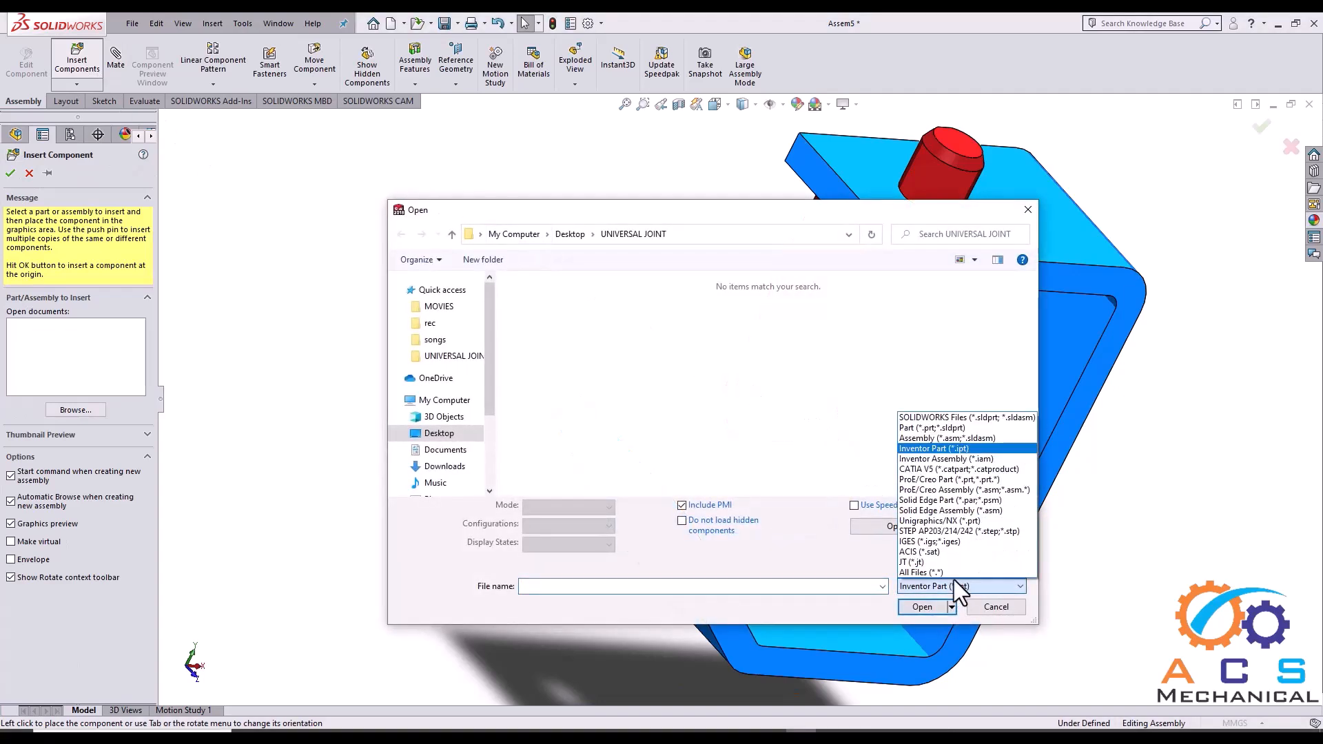
{"action": "left_click", "coordinate": [948, 573]}
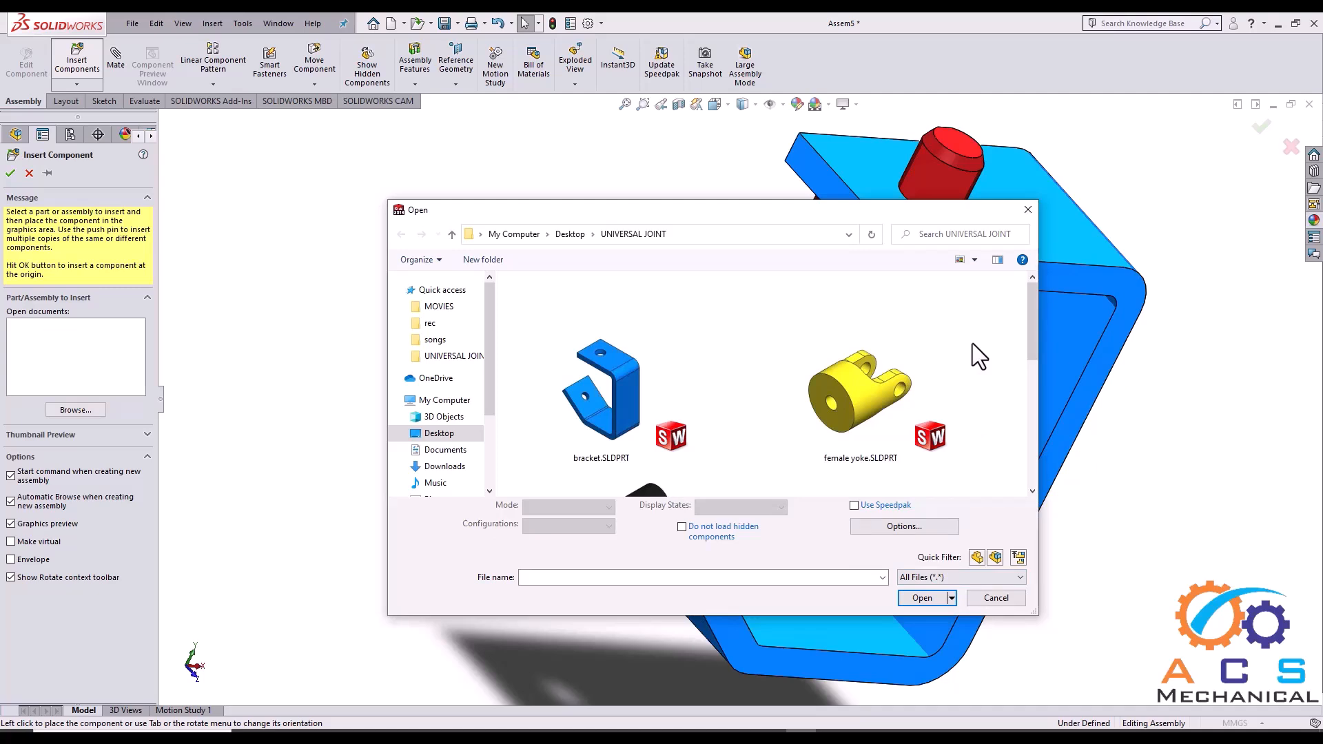
{"action": "left_click", "coordinate": [878, 380]}
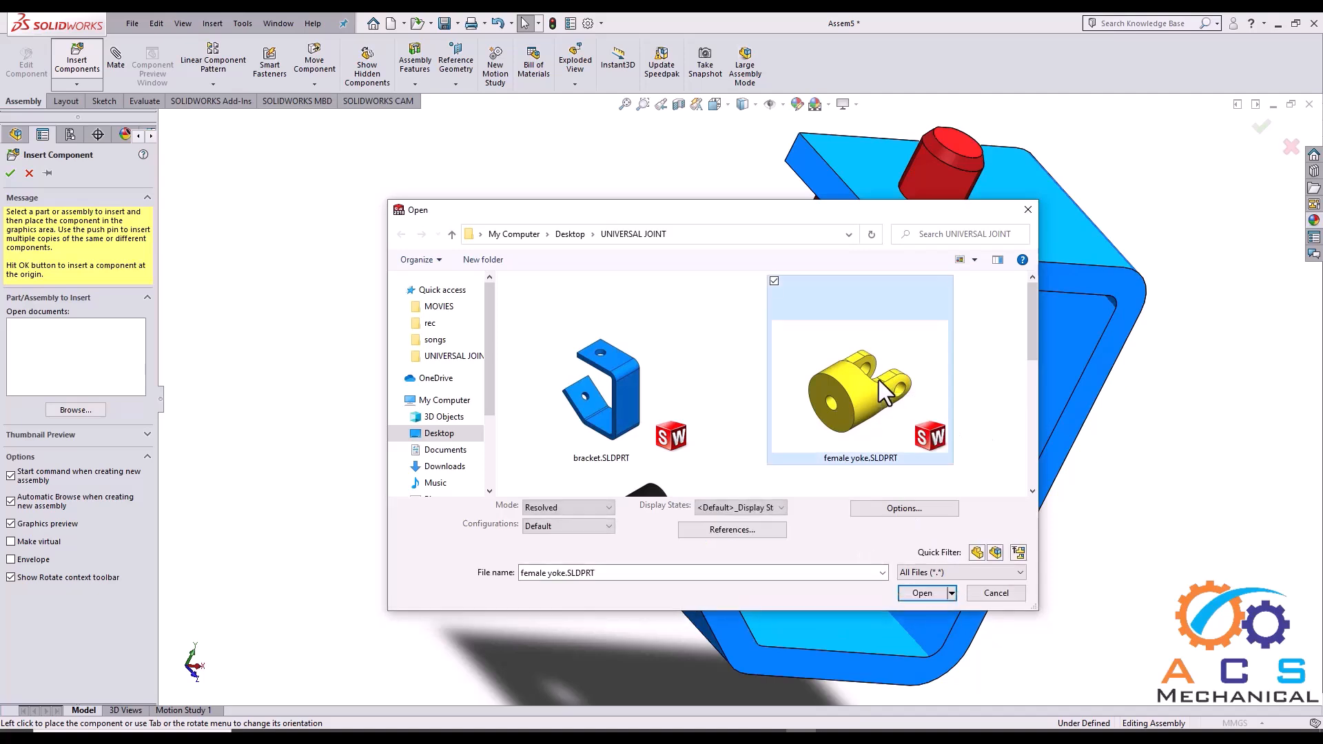
{"action": "left_click", "coordinate": [921, 594]}
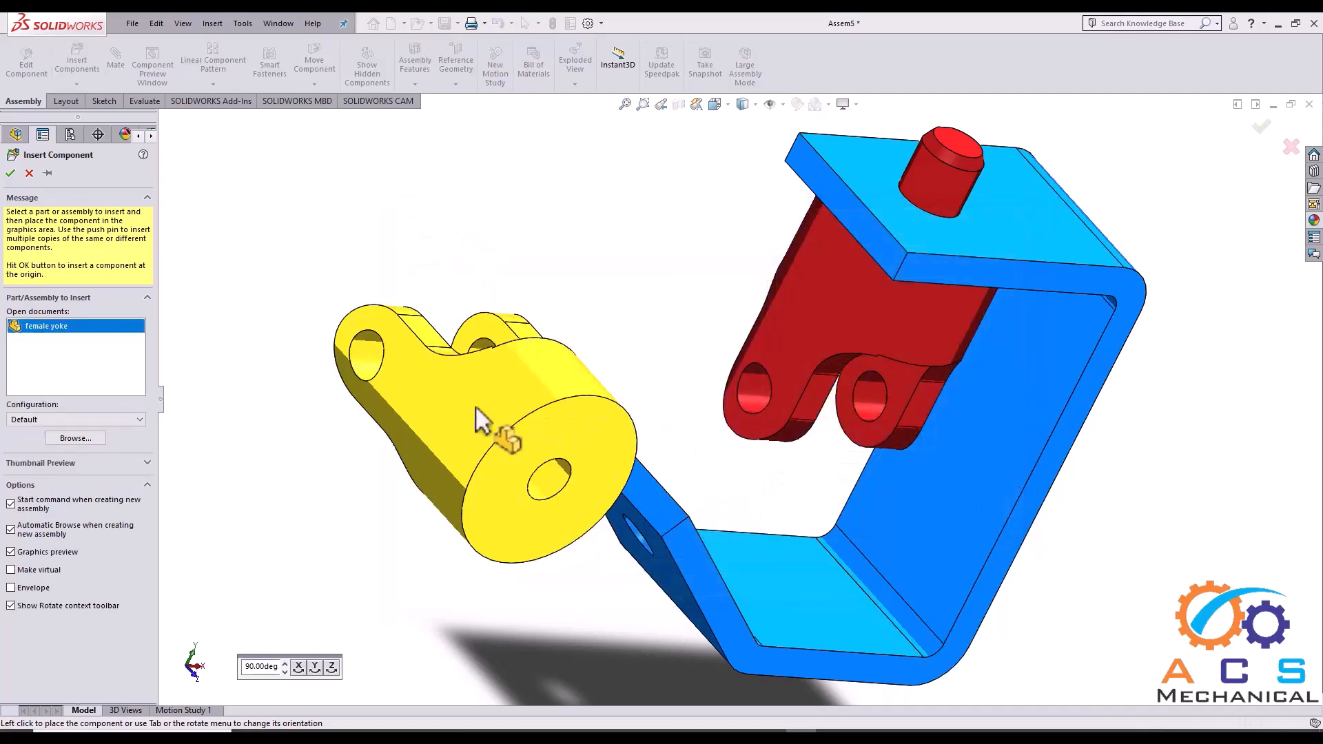
{"action": "left_click", "coordinate": [389, 388]}
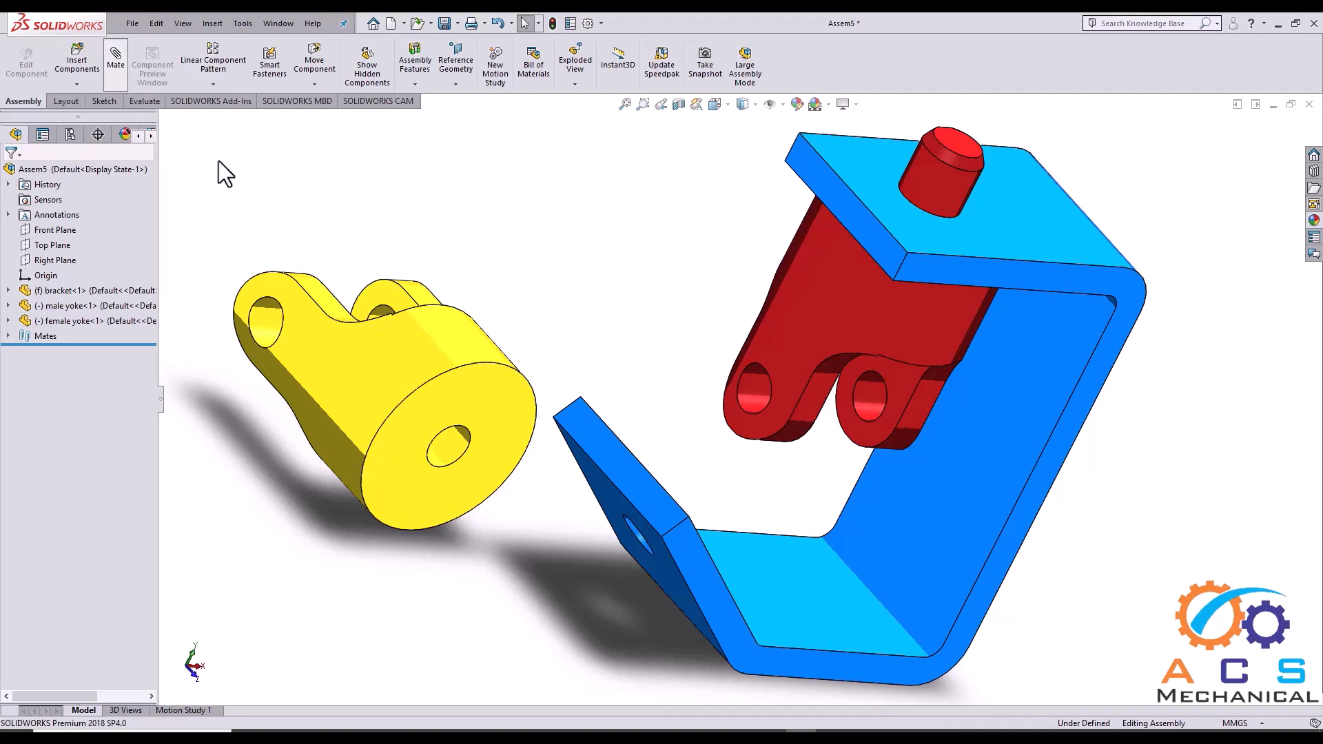
- Add a Concentric mate between the hole in the female yoke's round base and the bracket's angled flange hole, flipping the mate alignment
{"action": "scroll", "coordinate": [423, 472], "scroll_direction": "down", "scroll_amount": 3}
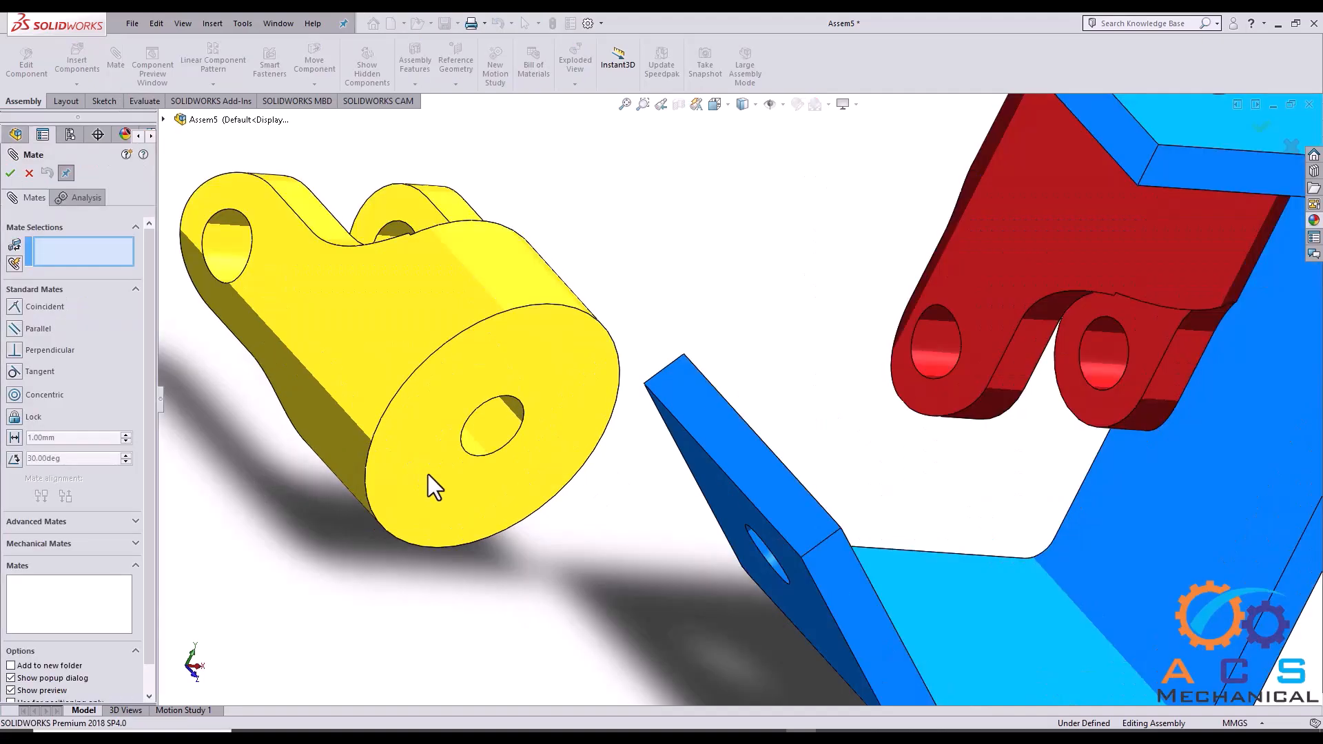
{"action": "left_click", "coordinate": [492, 433]}
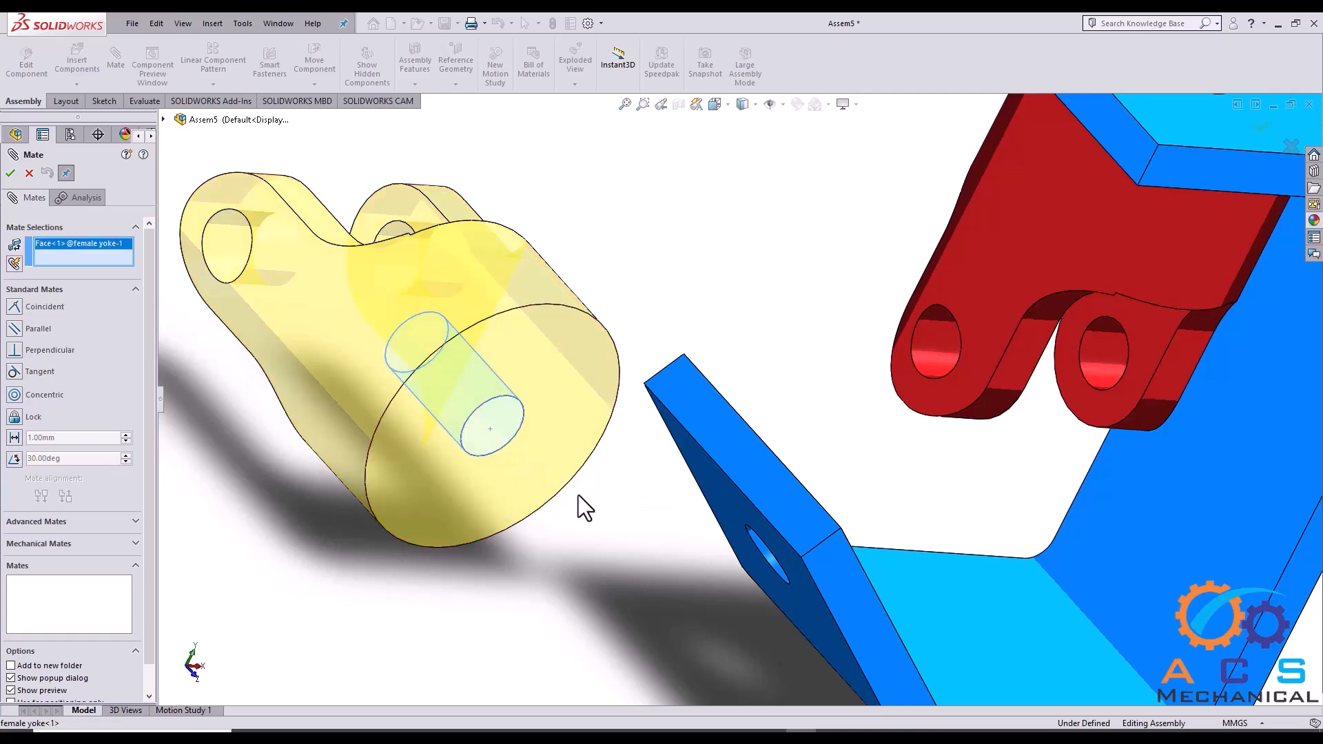
{"action": "middle_click_drag", "start_coordinate": [683, 540], "coordinate": [642, 549]}
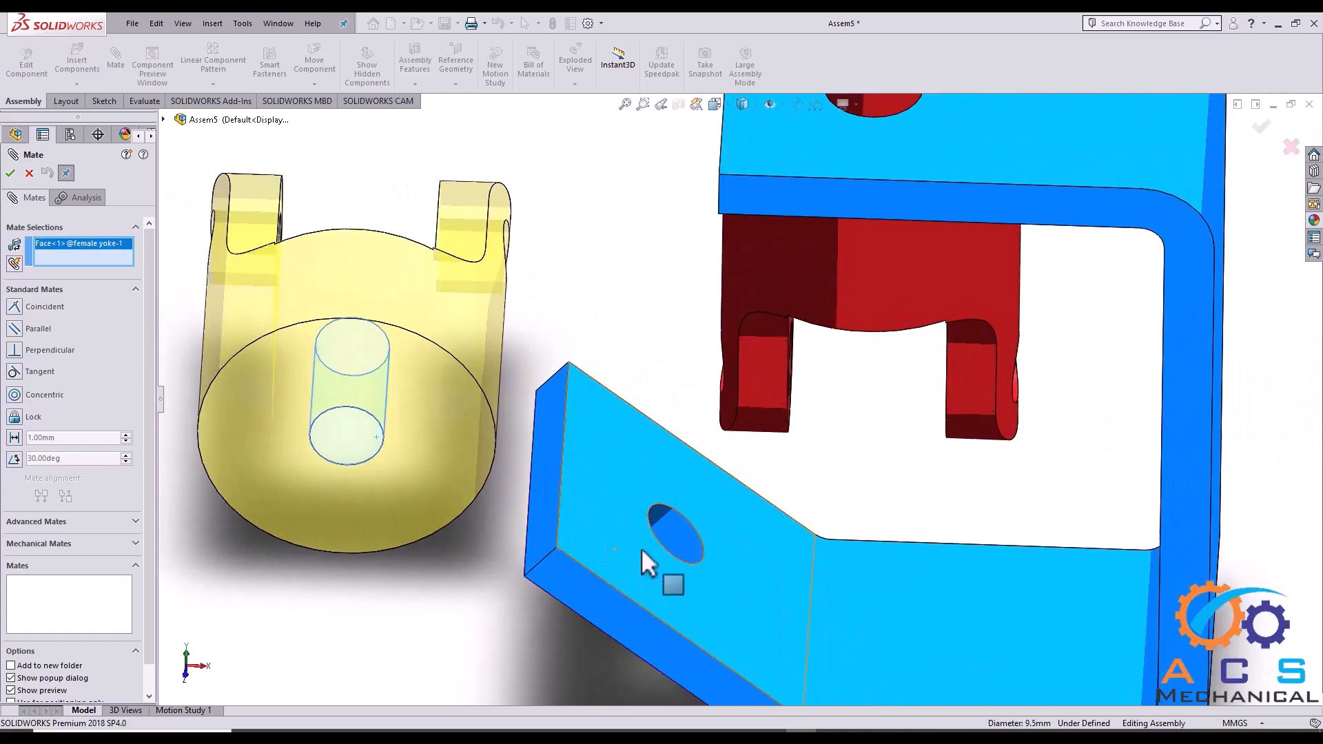
{"action": "left_click", "coordinate": [680, 539]}
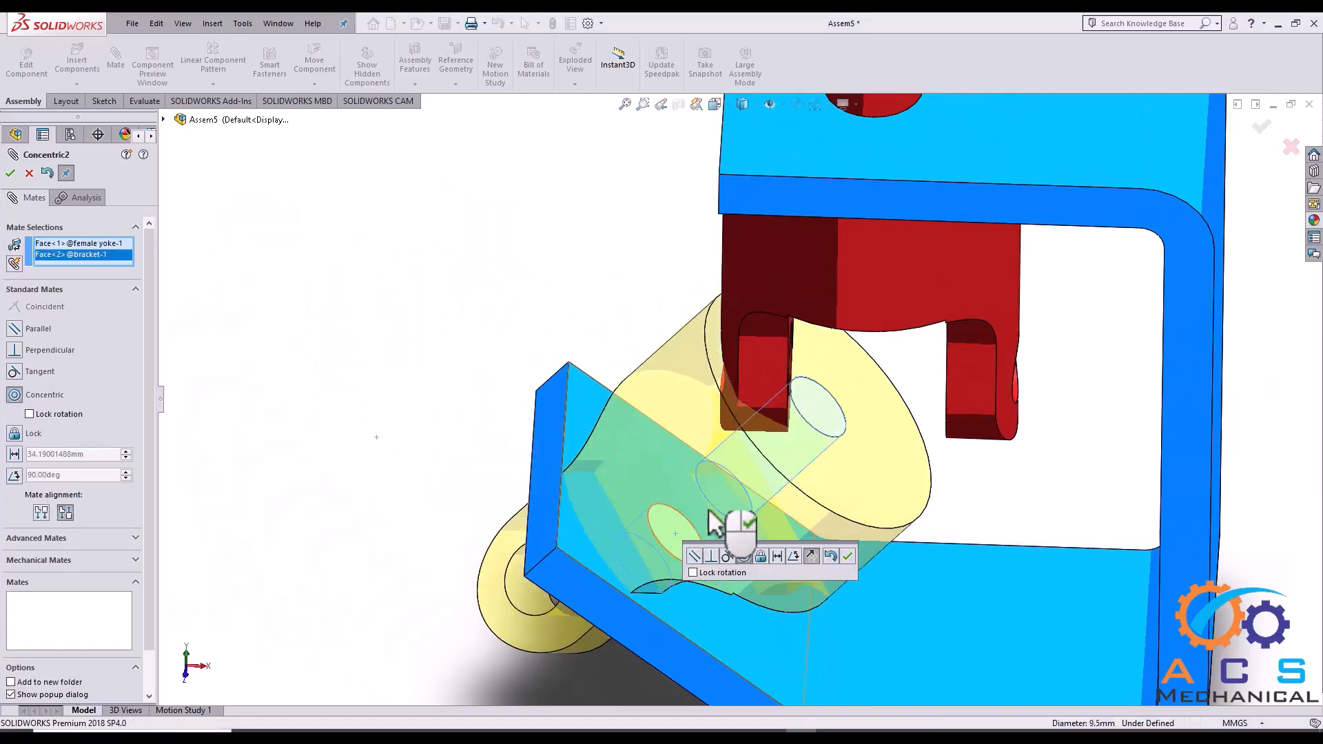
{"action": "key", "text": "f"}
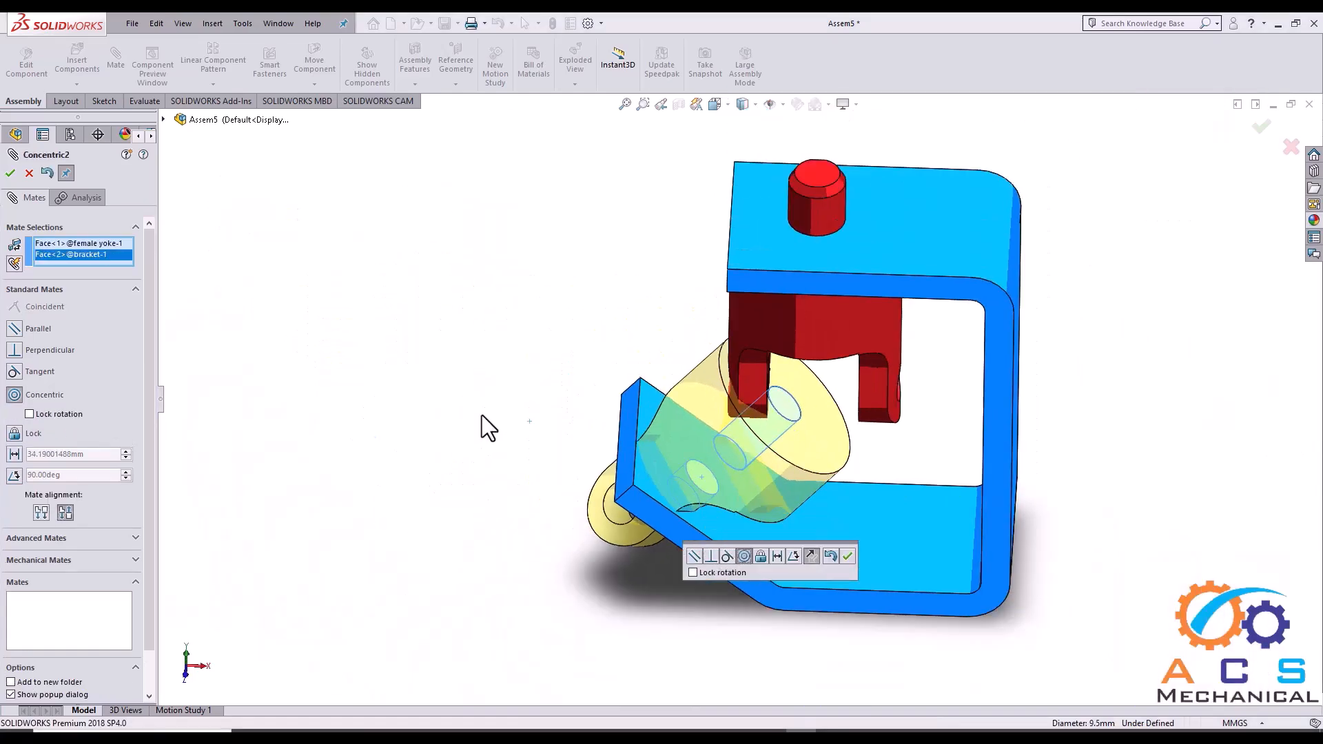
{"action": "middle_click_drag", "start_coordinate": [599, 445], "coordinate": [643, 458]}
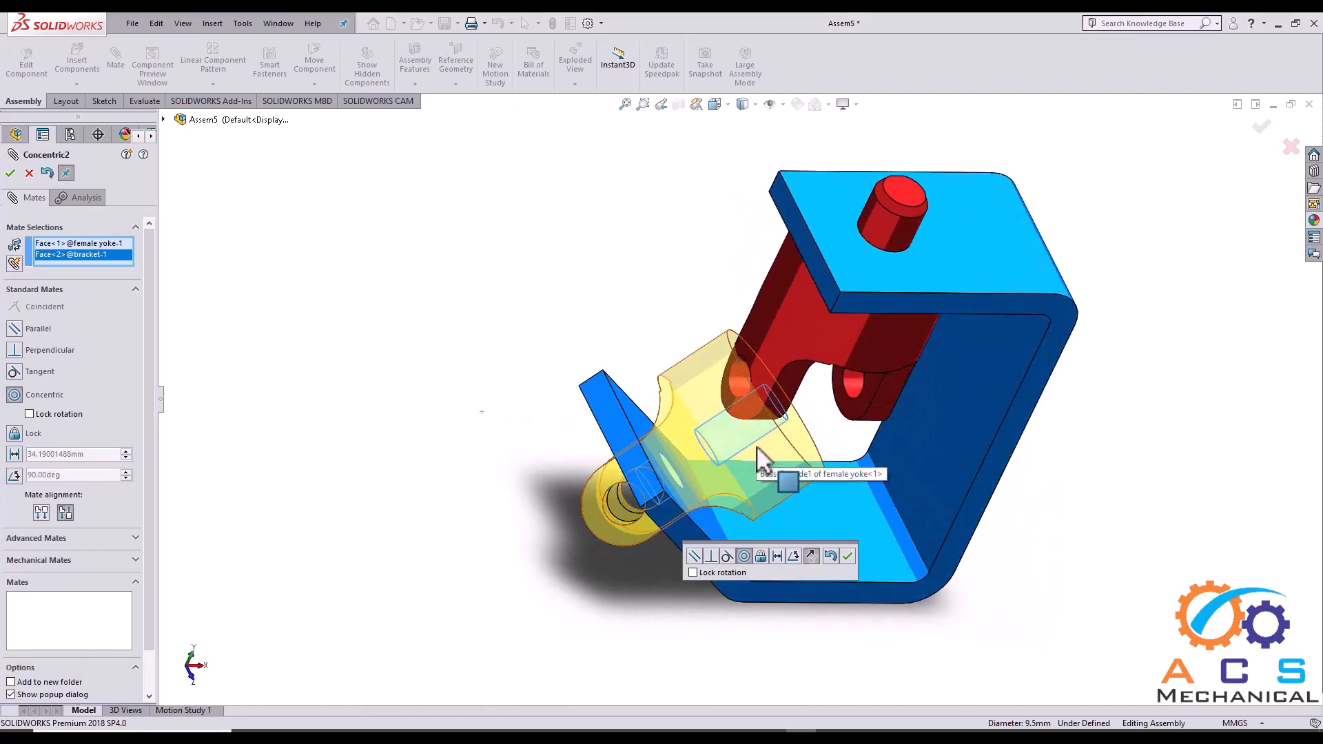
{"action": "left_click", "coordinate": [812, 556]}
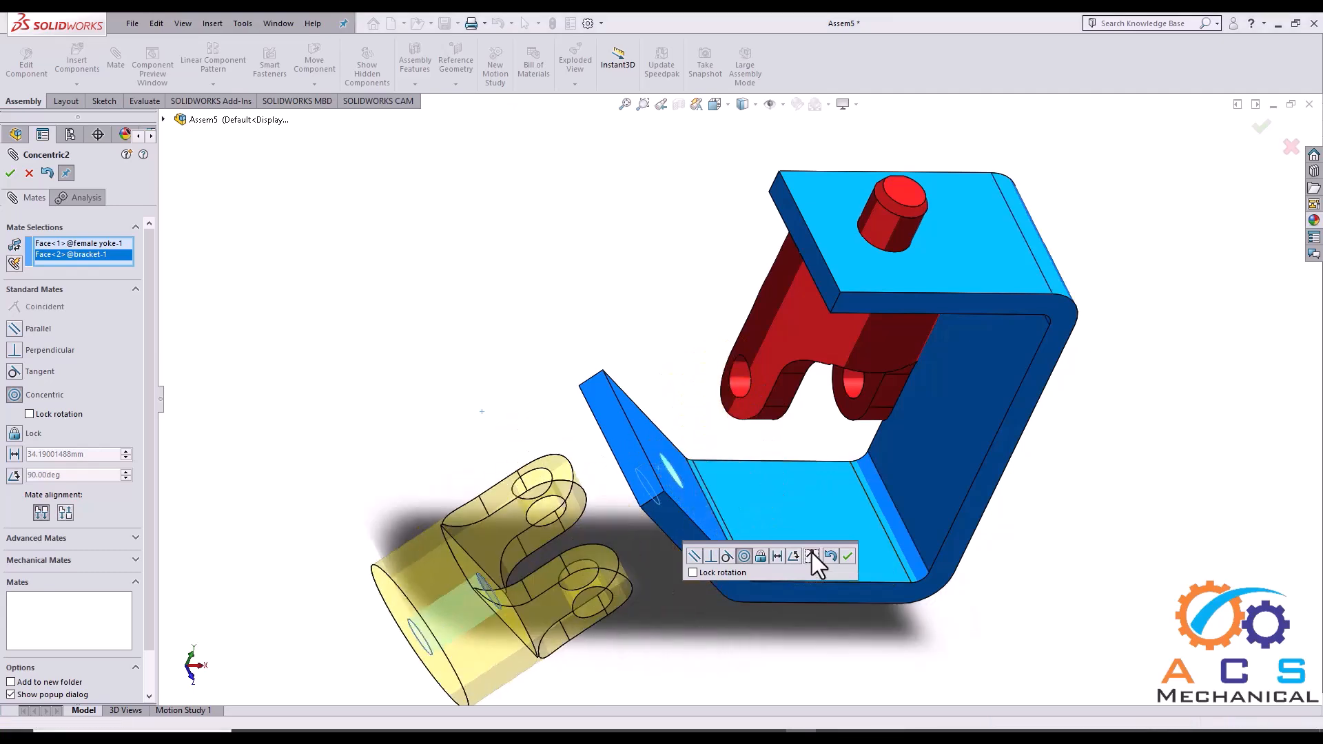
{"action": "left_click", "coordinate": [848, 556]}
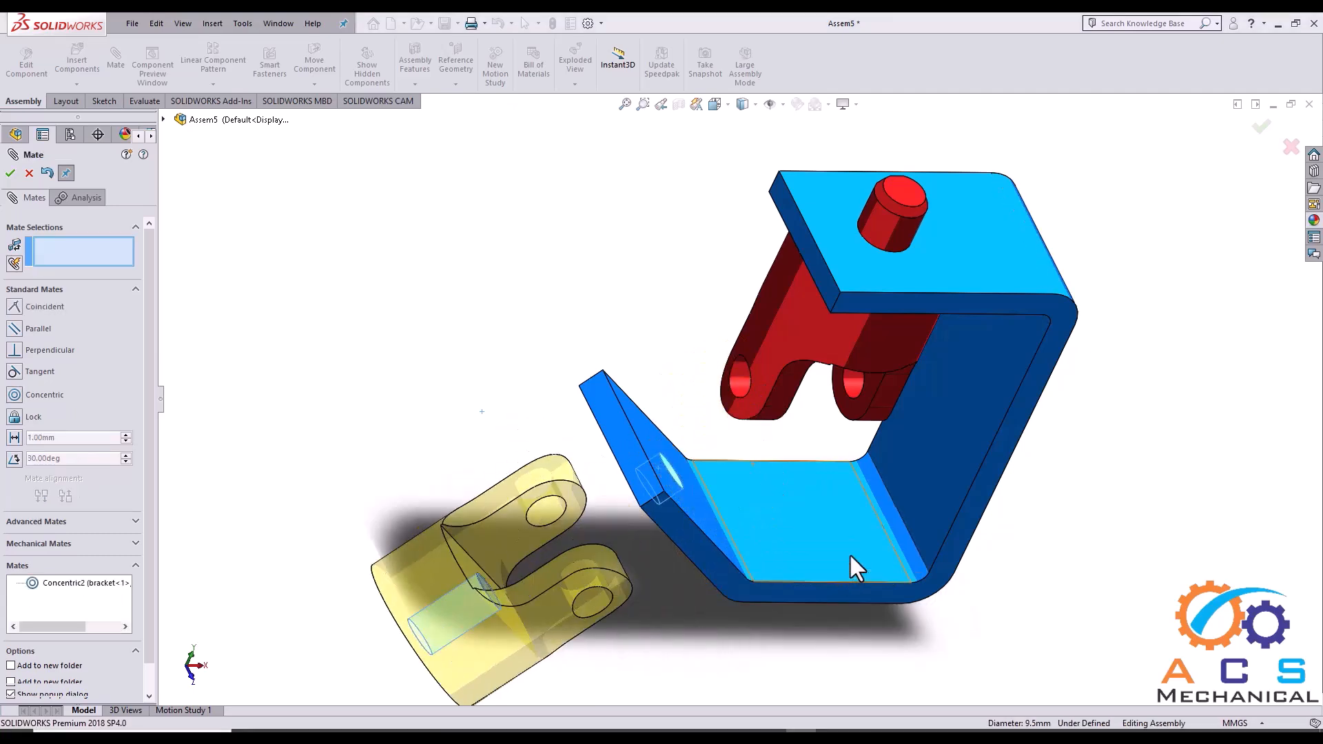
- Add a Coincident mate between the female yoke's round end face and the inner face of the bracket's angled flange, and close the Mate command
{"action": "middle_click_drag", "start_coordinate": [721, 488], "coordinate": [747, 441]}
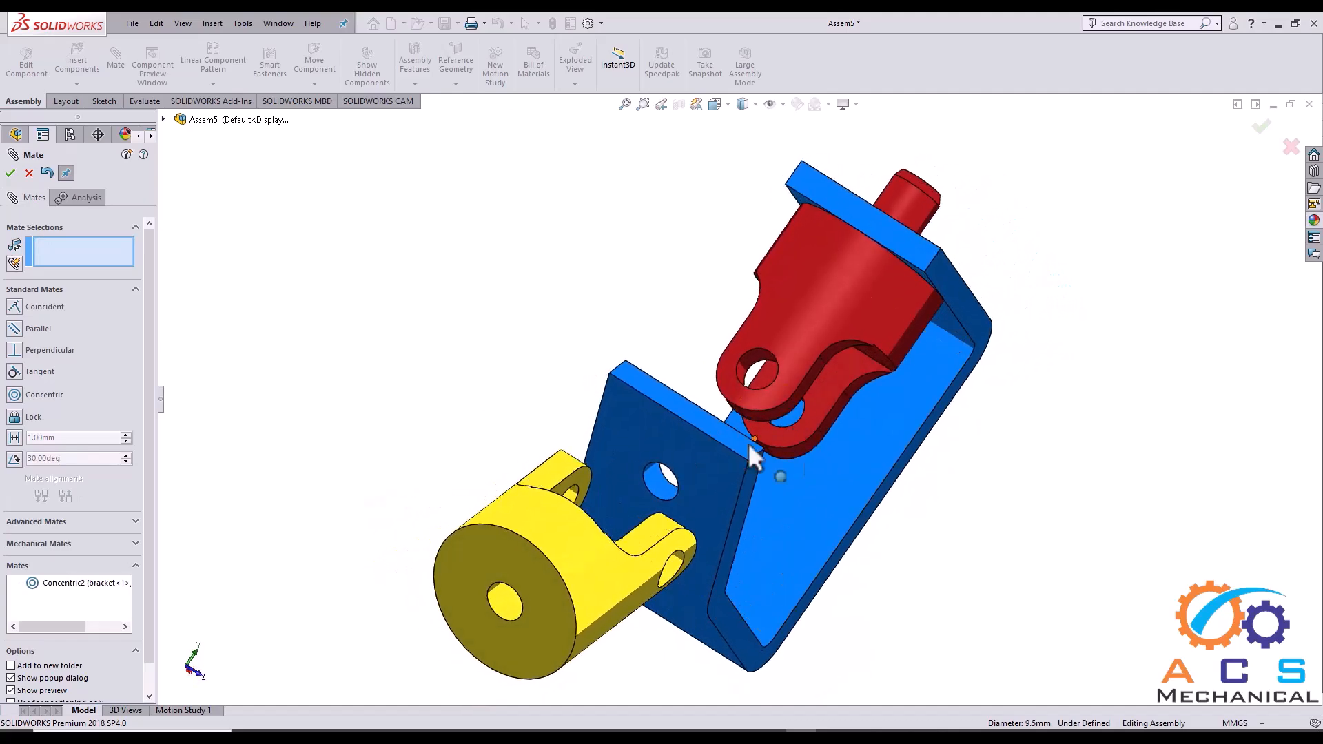
{"action": "left_click", "coordinate": [520, 560]}
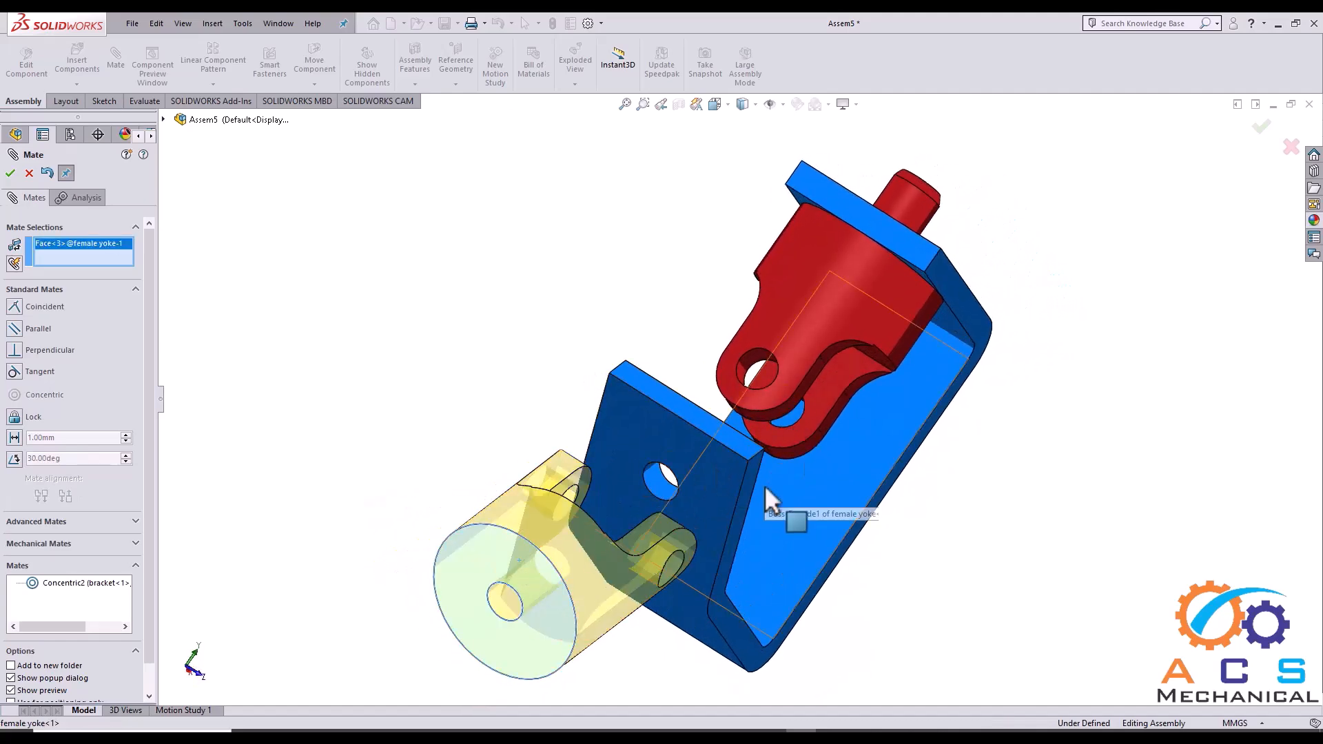
{"action": "middle_click_drag", "start_coordinate": [764, 488], "coordinate": [552, 512]}
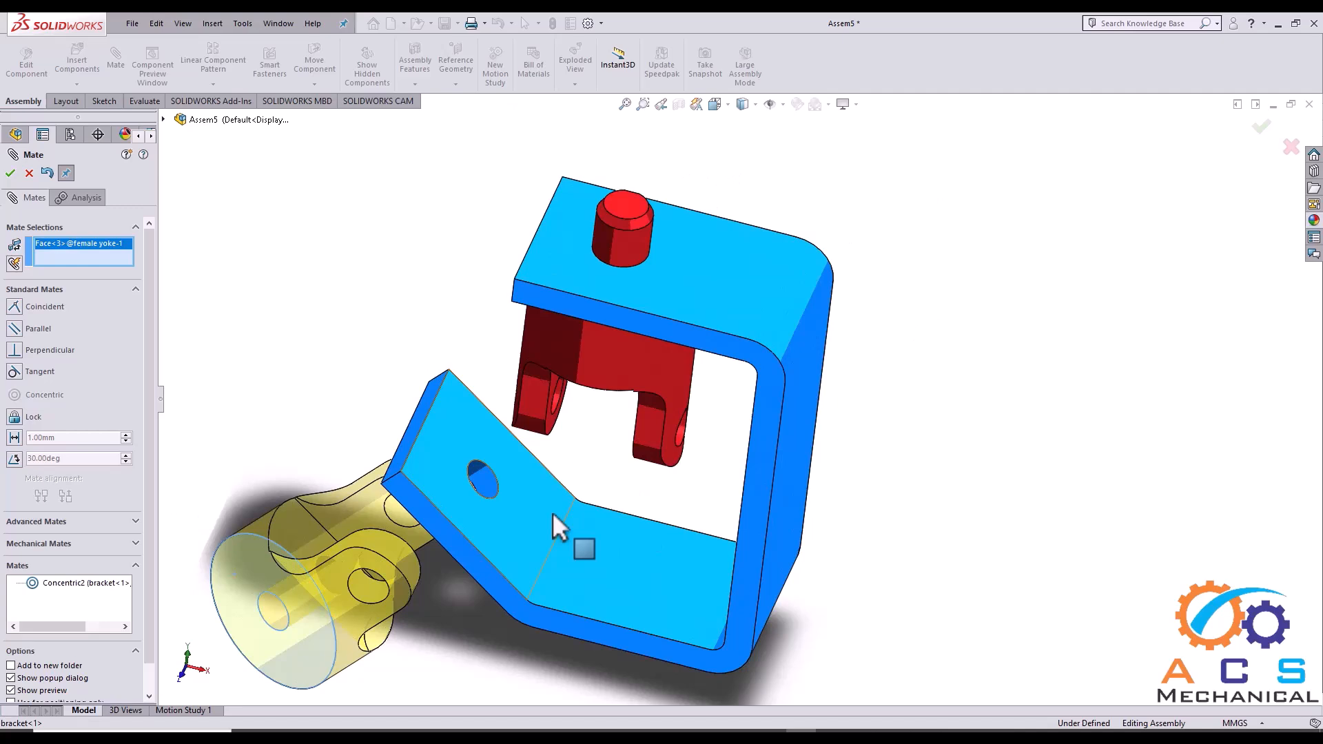
{"action": "left_click", "coordinate": [517, 511]}
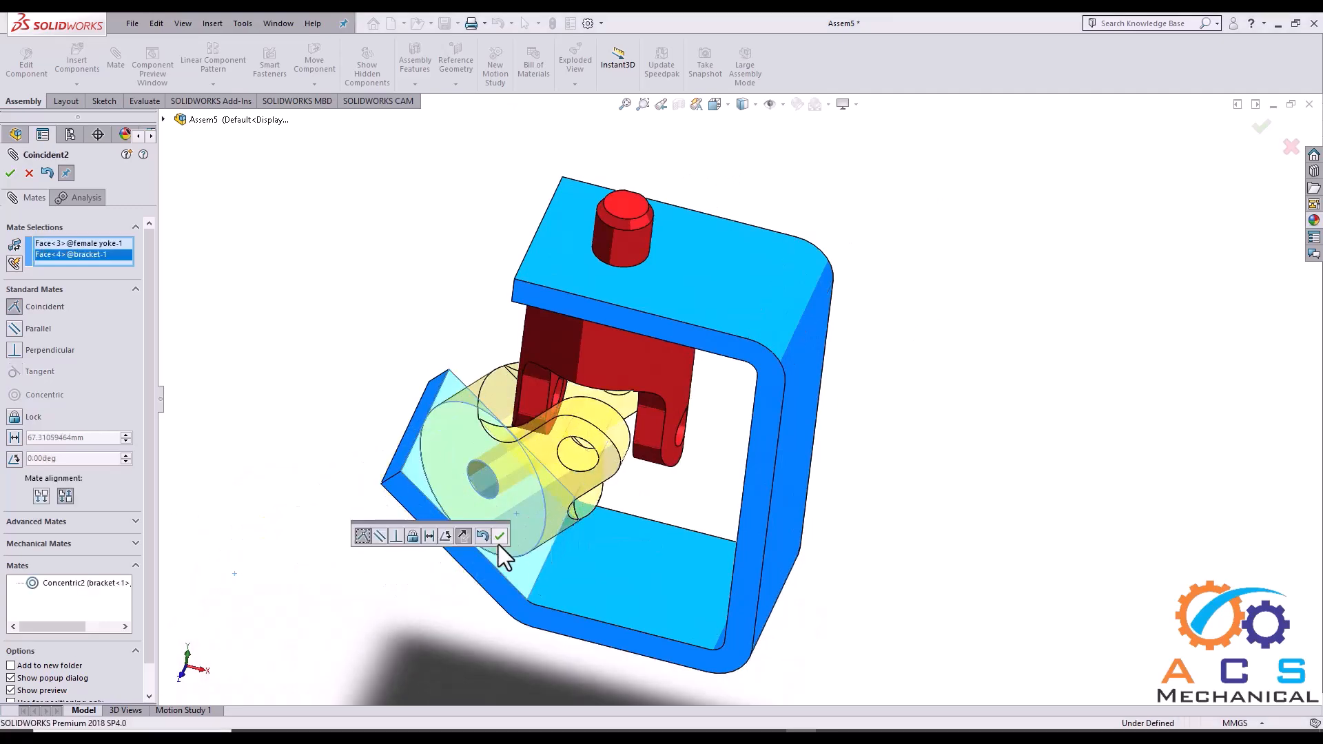
{"action": "left_click", "coordinate": [499, 538]}
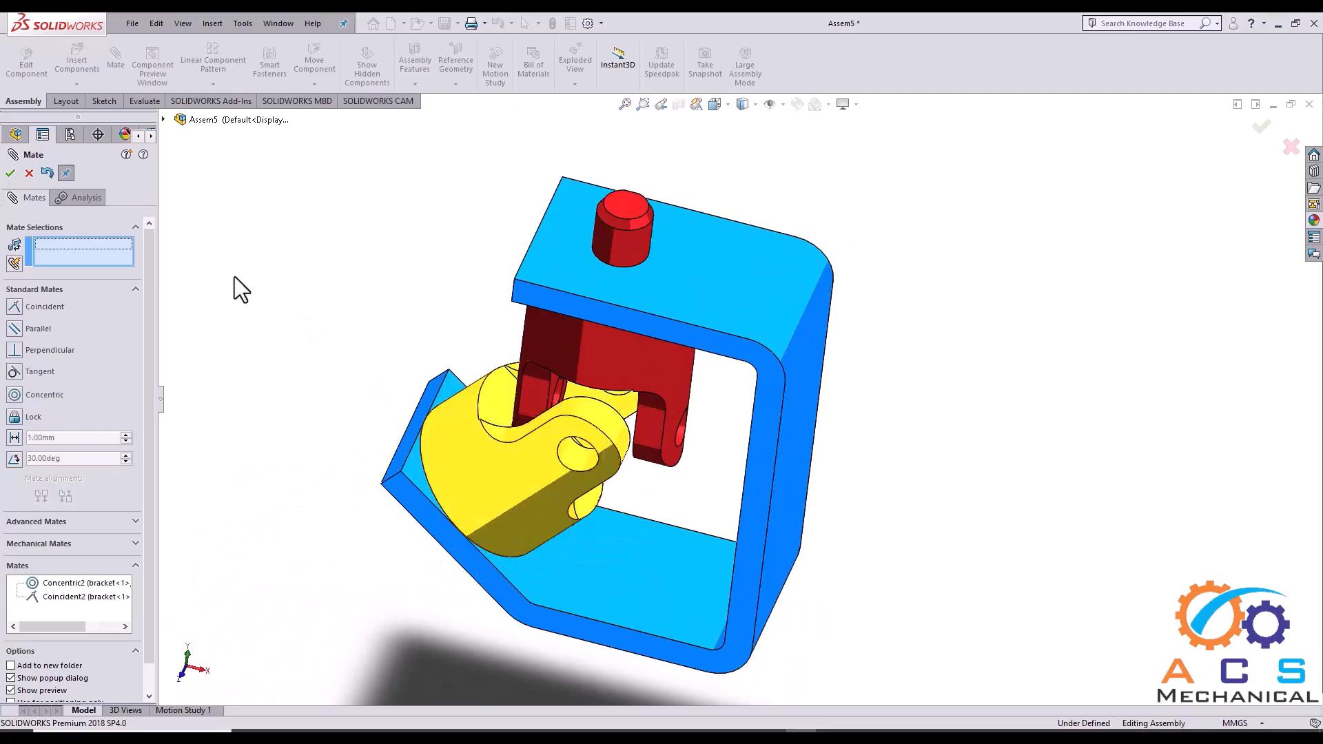
{"action": "left_click", "coordinate": [29, 173]}
- Insert spider.SLDPRT from the UNIVERSAL JOINT folder, listing All Files, and place it beside the bracket's closed side
{"action": "middle_click_drag", "start_coordinate": [556, 436], "coordinate": [699, 433]}
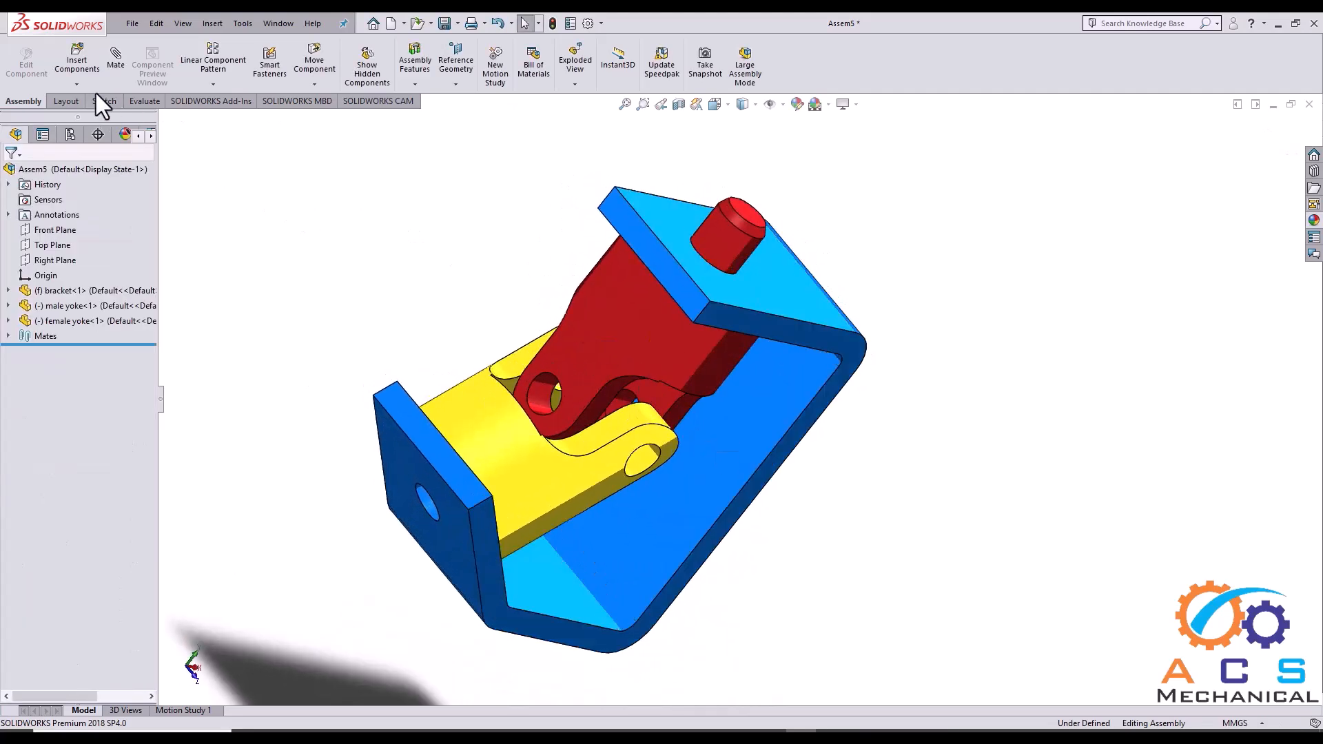
{"action": "left_click", "coordinate": [77, 52]}
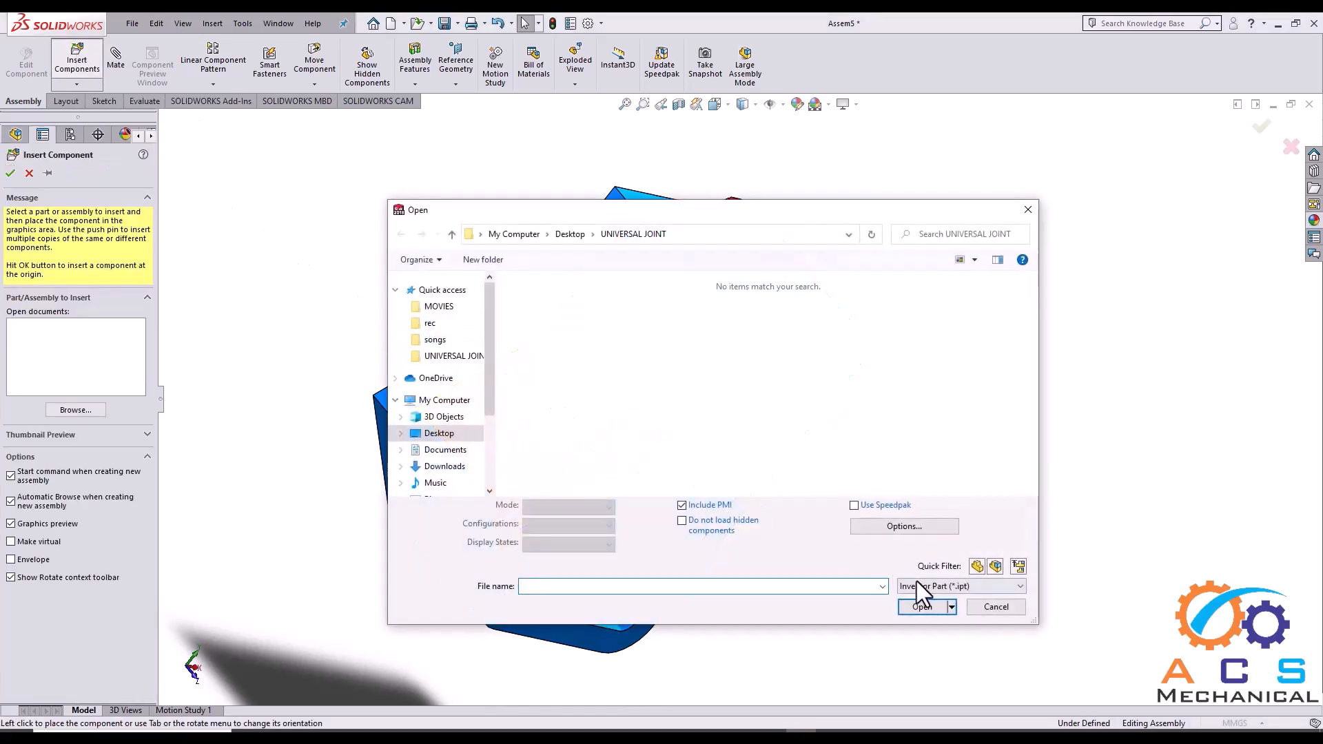
{"action": "left_click", "coordinate": [973, 585]}
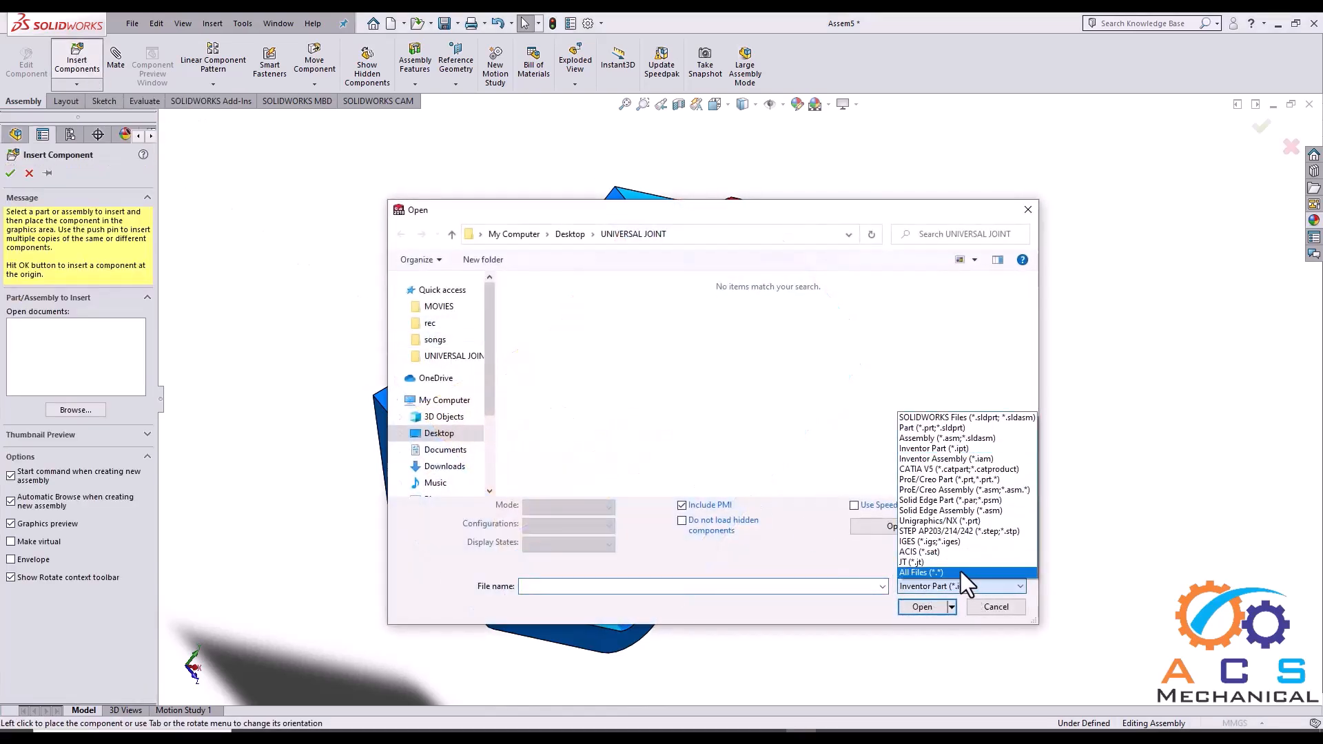
{"action": "left_click", "coordinate": [961, 570]}
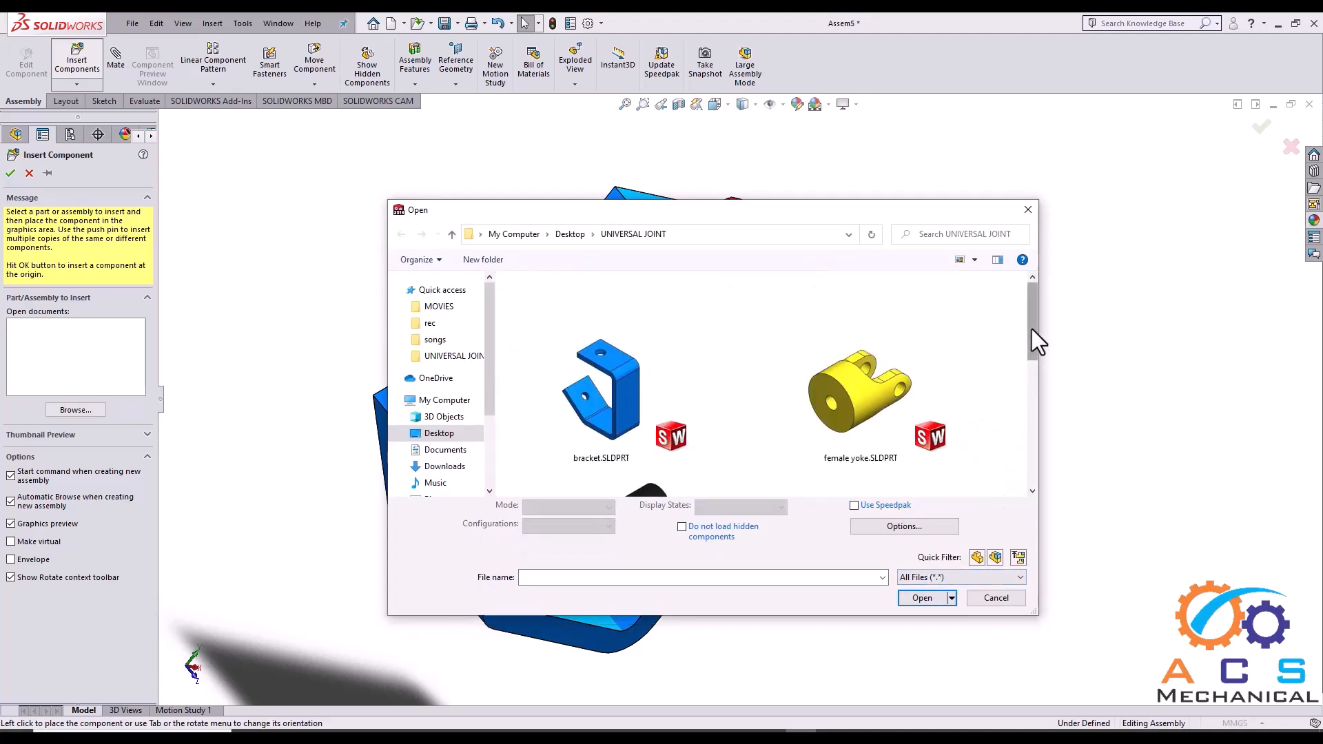
{"action": "left_click_drag", "start_coordinate": [1031, 329], "coordinate": [1024, 435]}
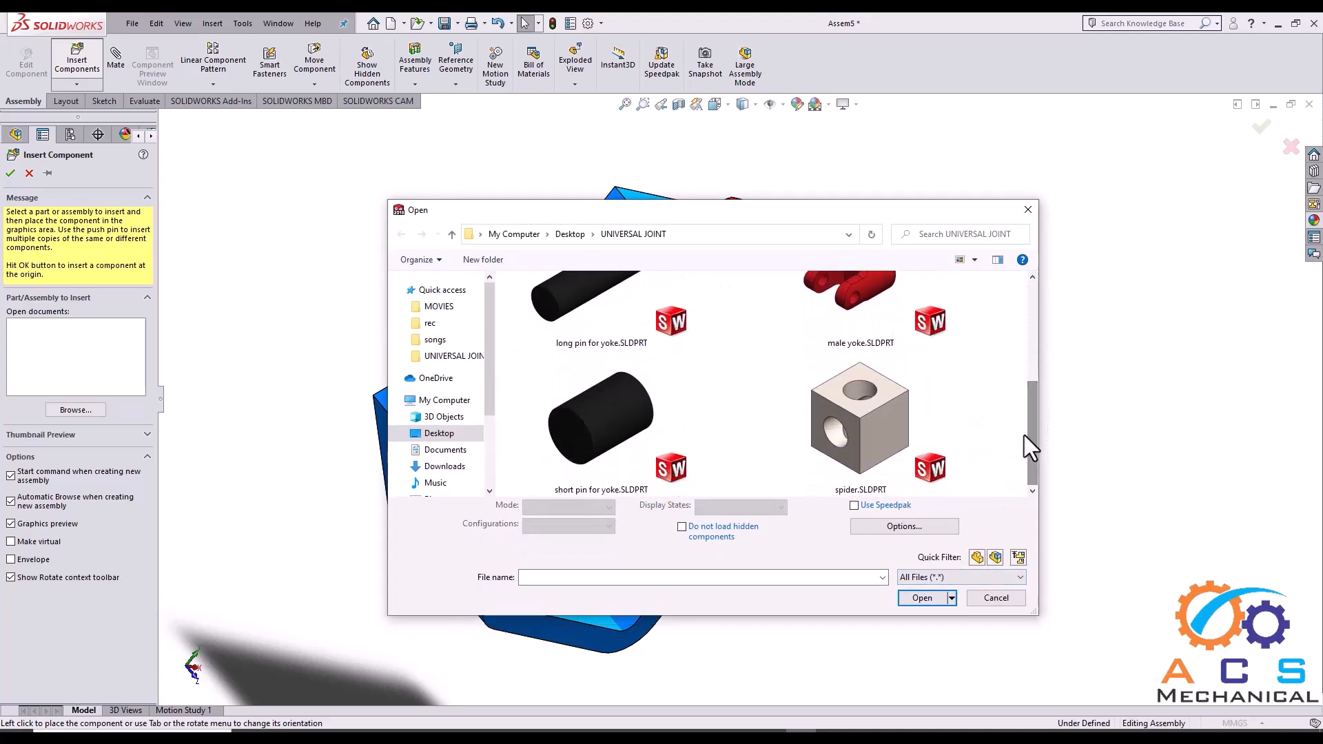
{"action": "left_click", "coordinate": [927, 407]}
{"action": "left_click", "coordinate": [923, 592]}
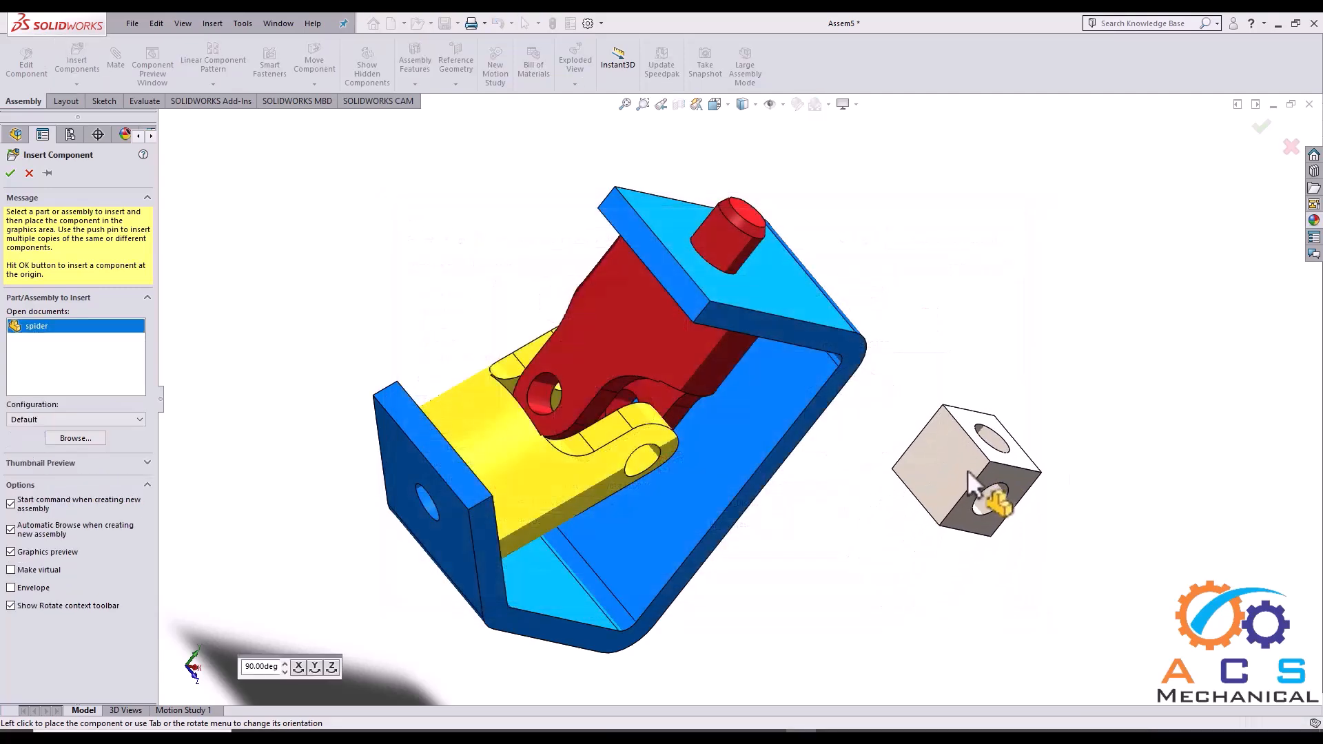
{"action": "left_click", "coordinate": [967, 469]}
- Add a Concentric mate between one of the spider's holes and the pin hole in the female yoke's ear
{"action": "middle_click_drag", "start_coordinate": [894, 487], "coordinate": [869, 481]}
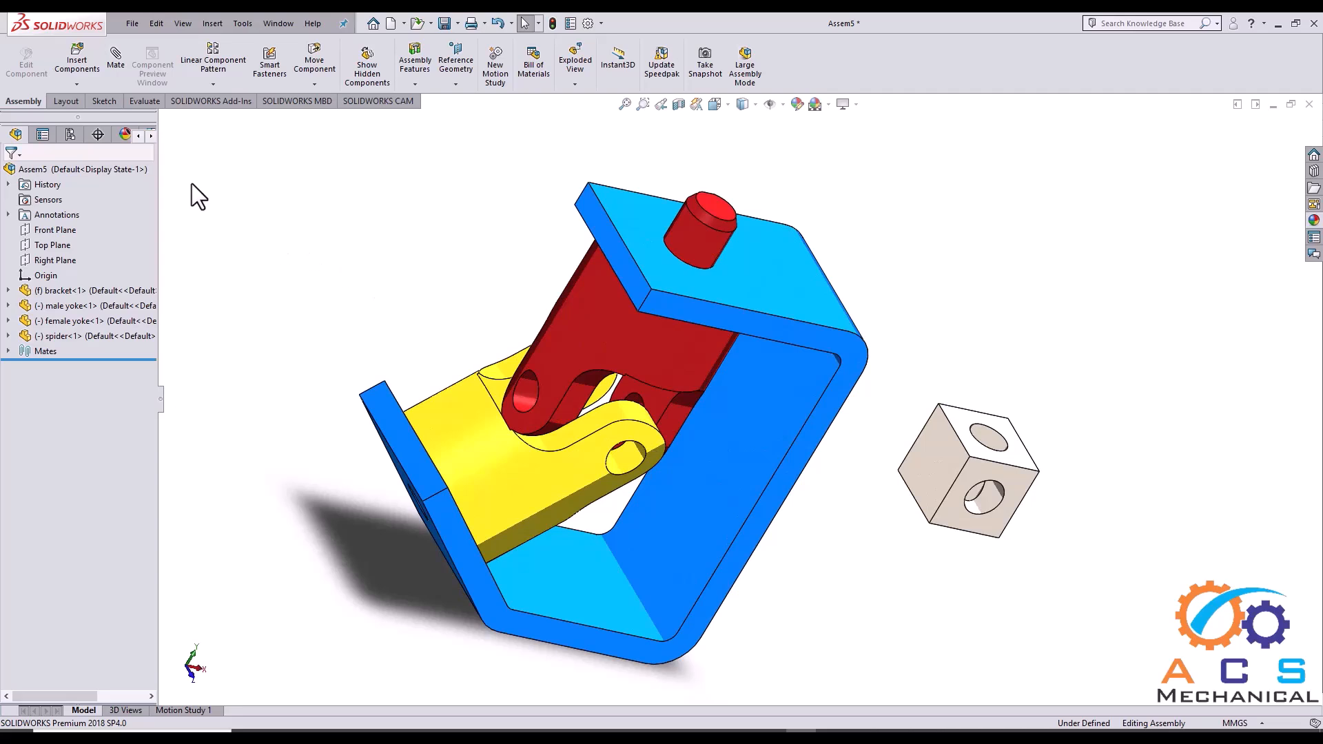
{"action": "left_click", "coordinate": [115, 56]}
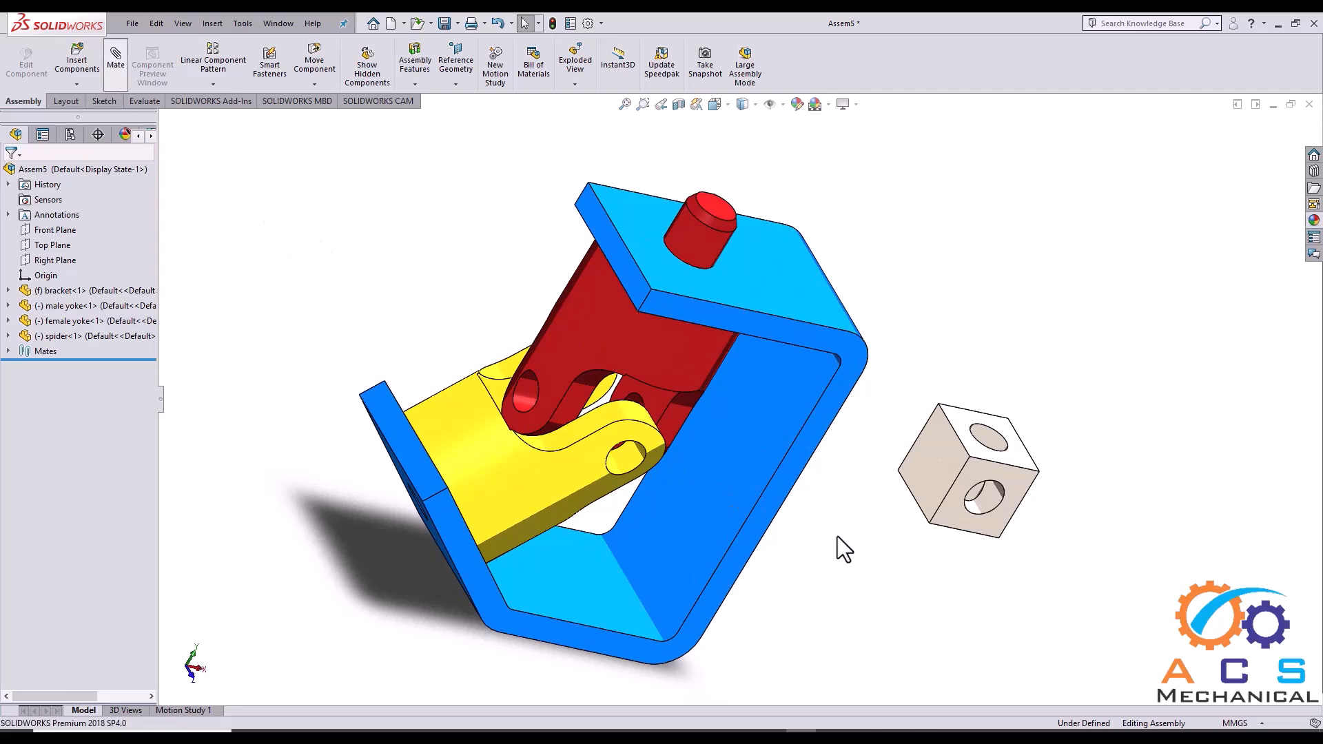
{"action": "scroll", "coordinate": [903, 508], "scroll_direction": "down", "scroll_amount": 3}
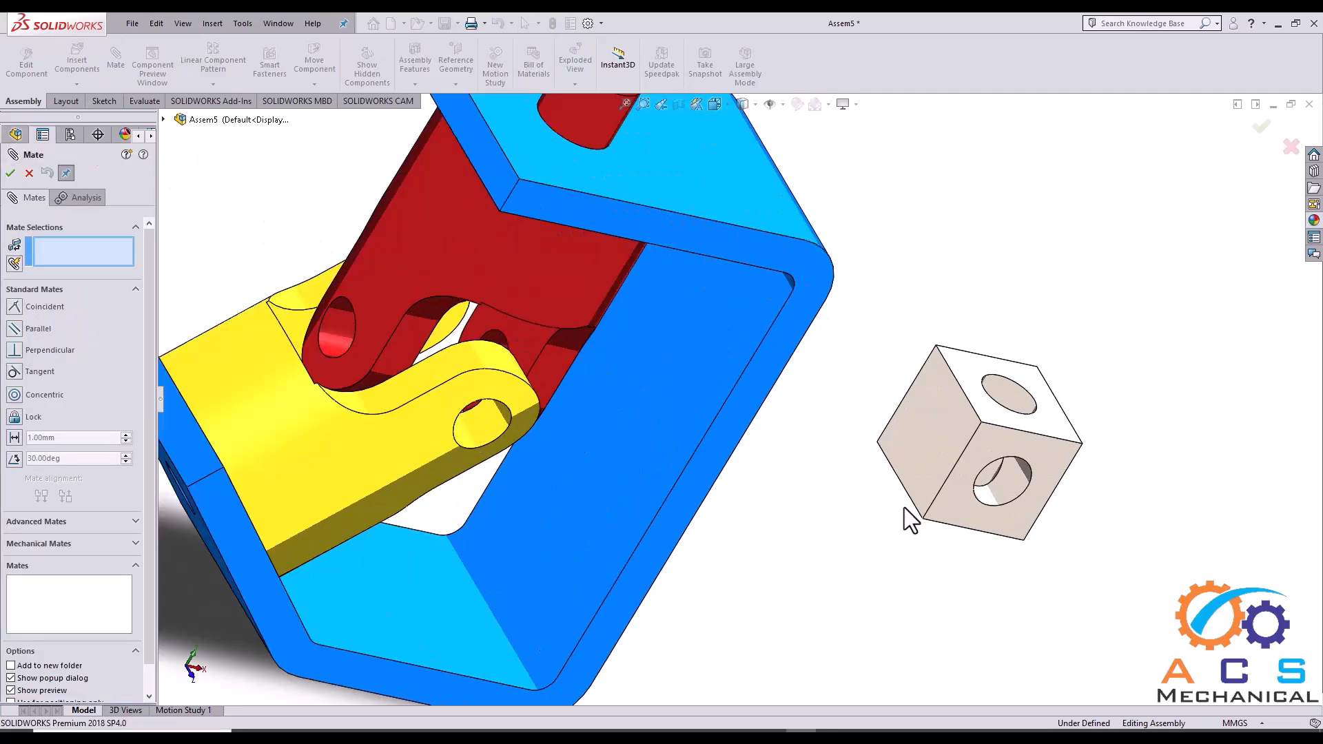
{"action": "left_click", "coordinate": [1017, 494]}
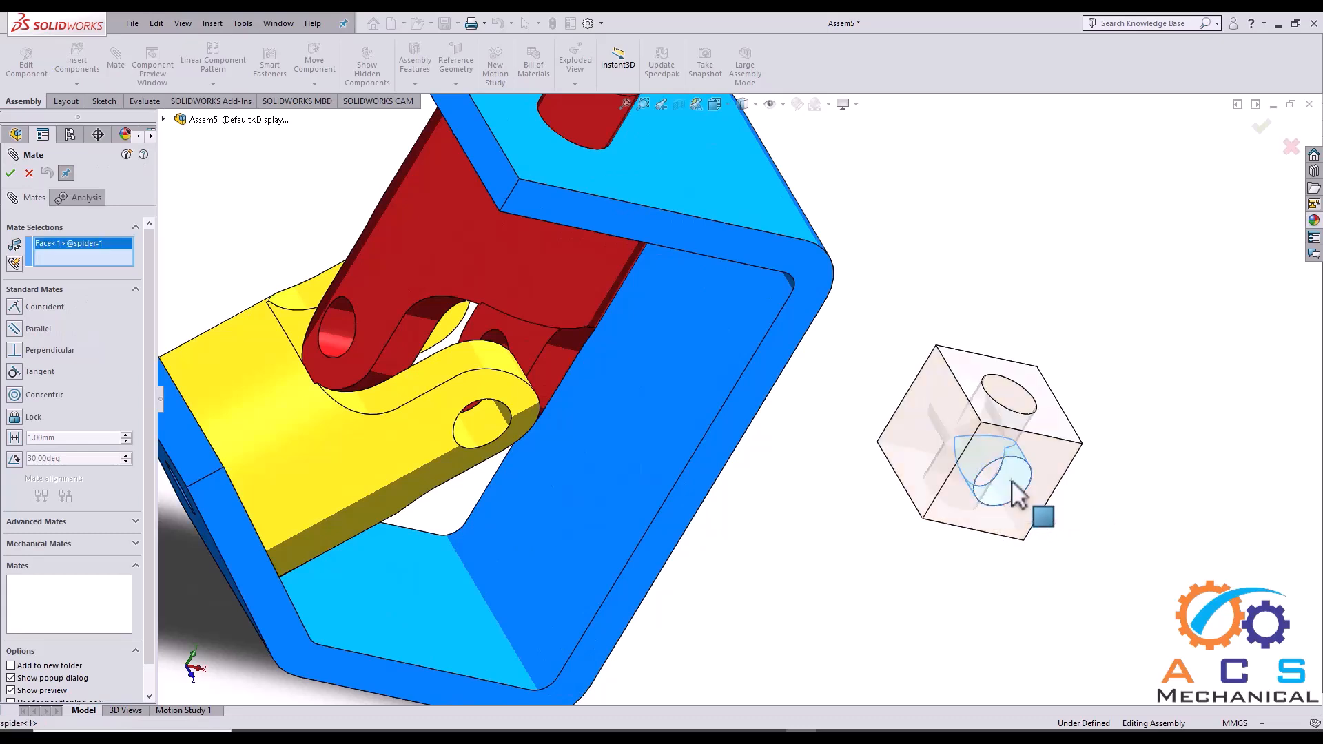
{"action": "middle_click_drag", "start_coordinate": [730, 524], "coordinate": [585, 545]}
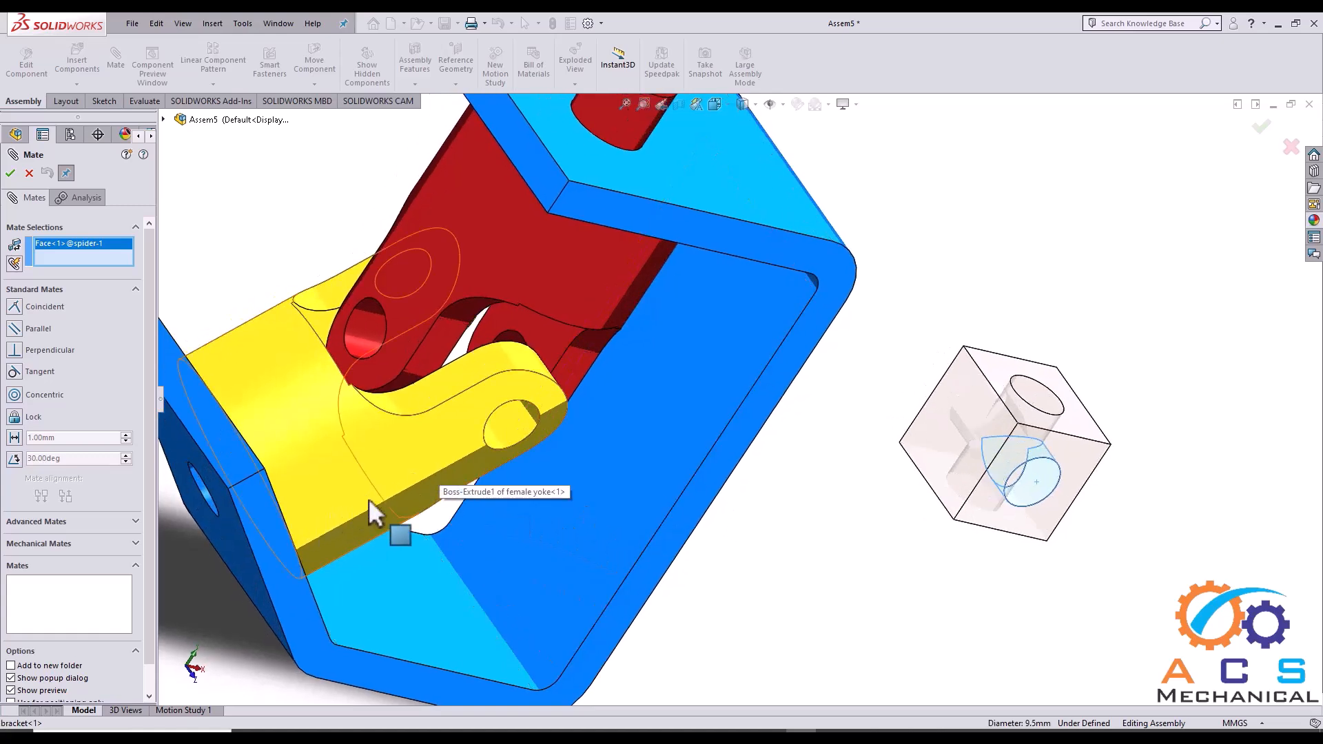
{"action": "scroll", "coordinate": [494, 436], "scroll_direction": "down", "scroll_amount": 2}
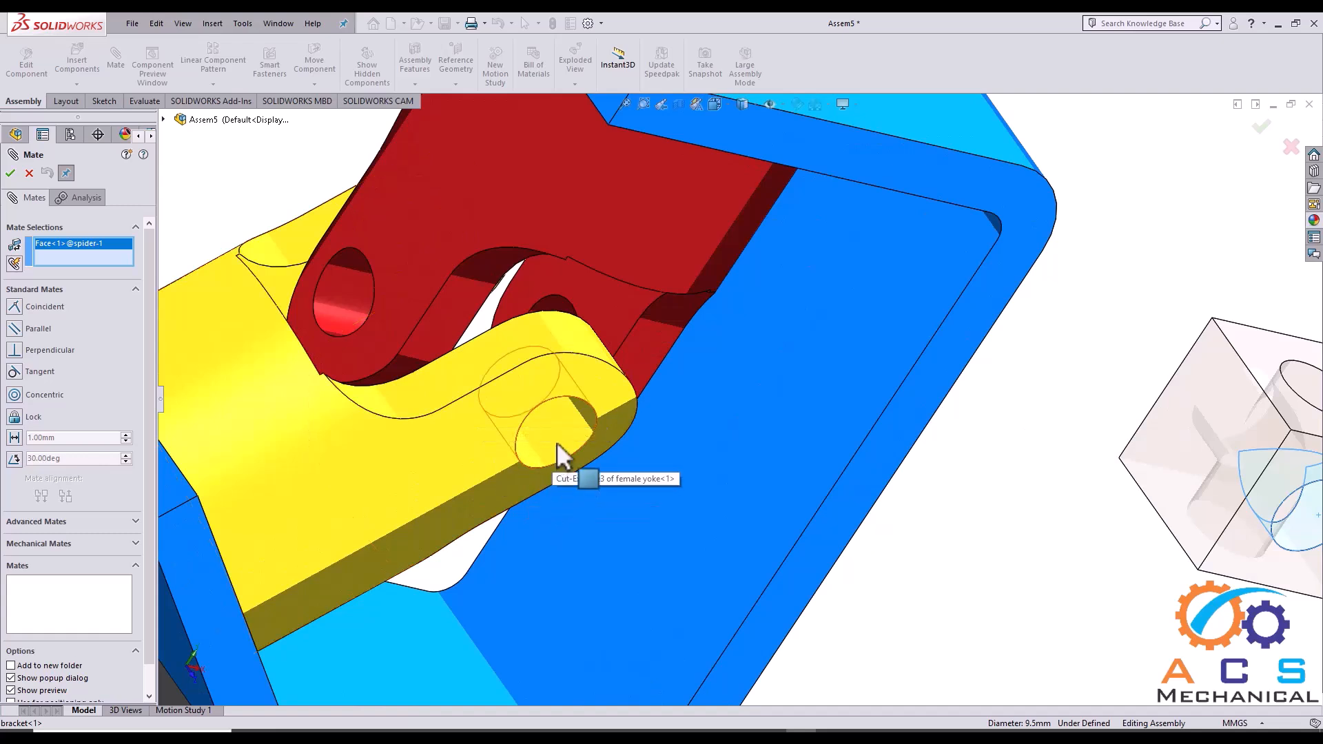
{"action": "left_click", "coordinate": [556, 441]}
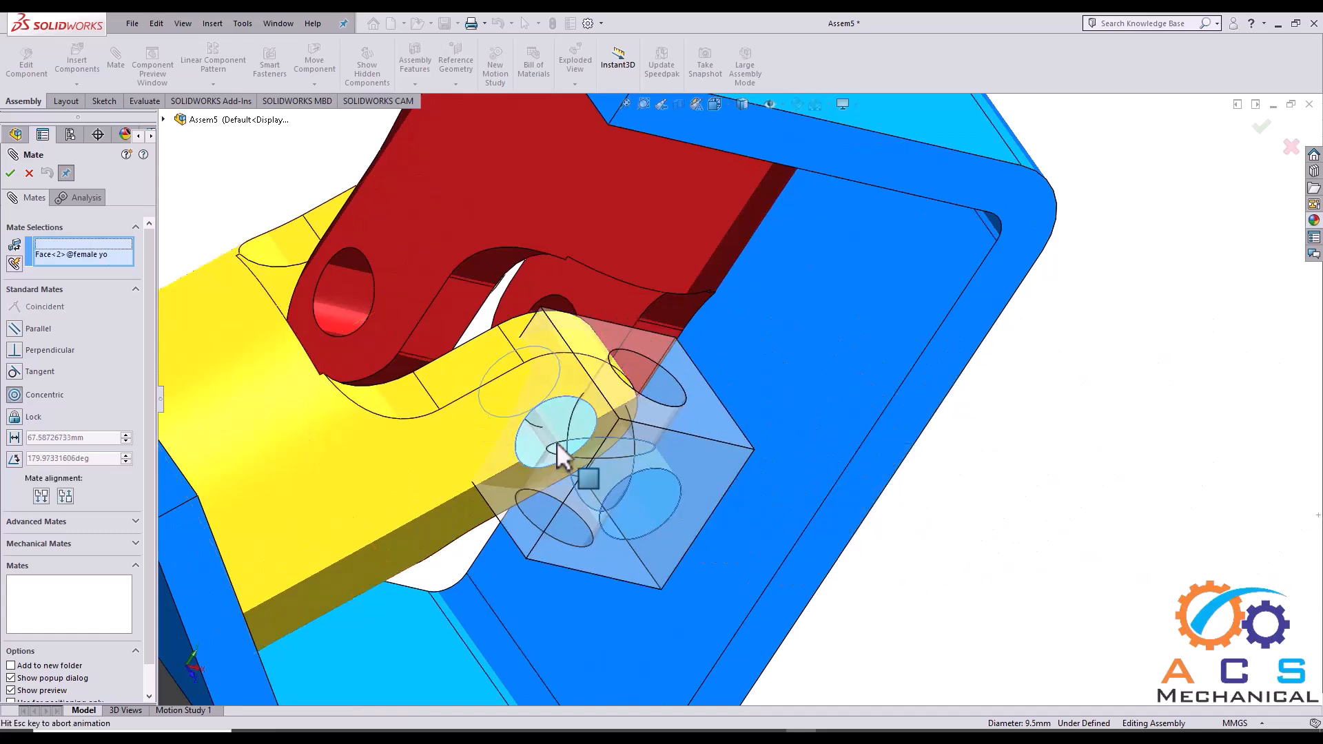
{"action": "left_click", "coordinate": [539, 467]}
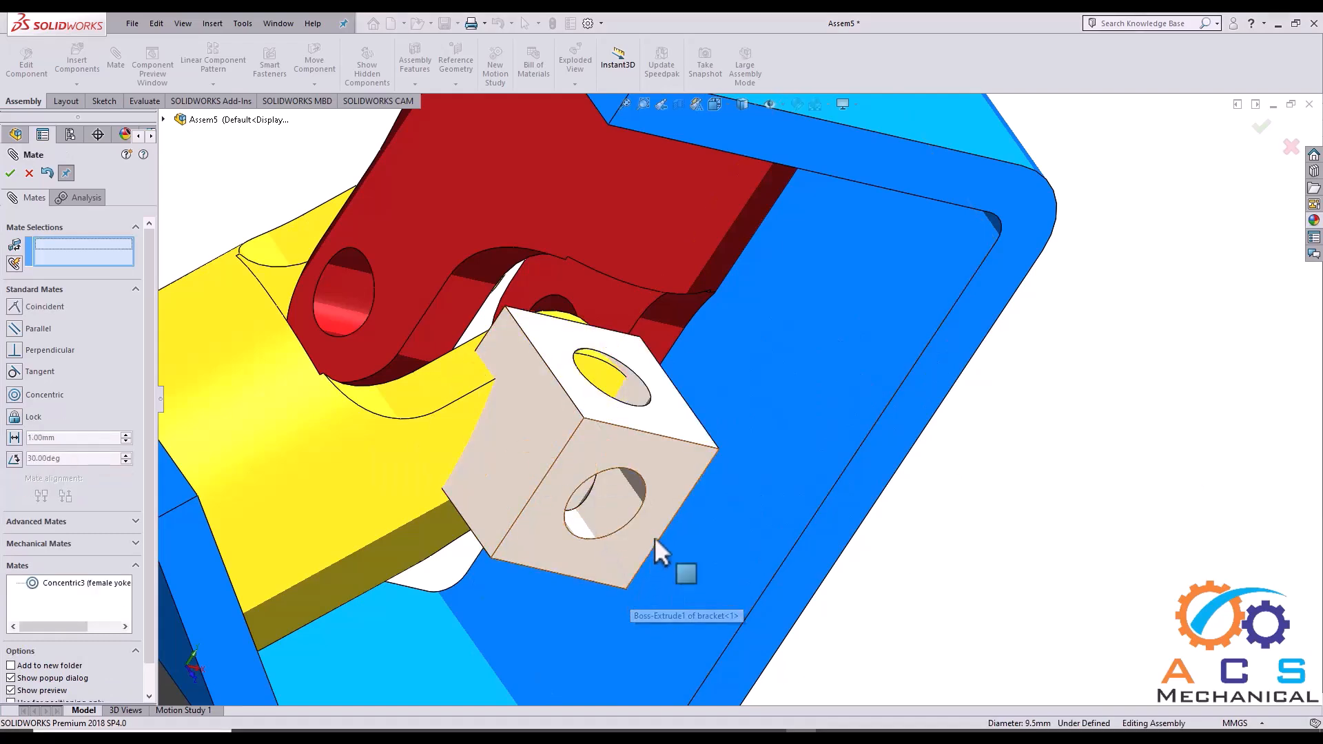
- Add a Coincident mate between the spider's side face with the mated hole and the inner face of the female yoke's ear
{"action": "left_click", "coordinate": [668, 477]}
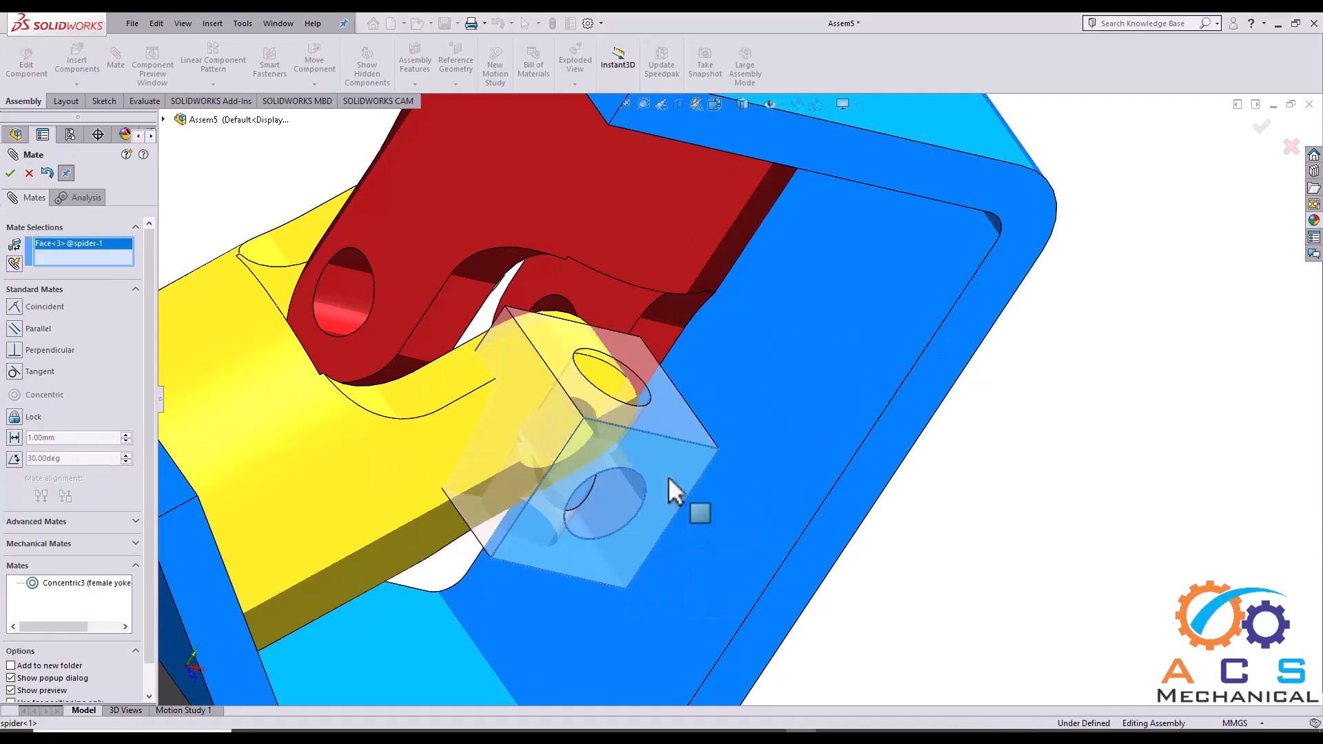
{"action": "middle_click_drag", "start_coordinate": [681, 462], "coordinate": [833, 615]}
{"action": "scroll", "coordinate": [920, 498], "scroll_direction": "down", "scroll_amount": 5}
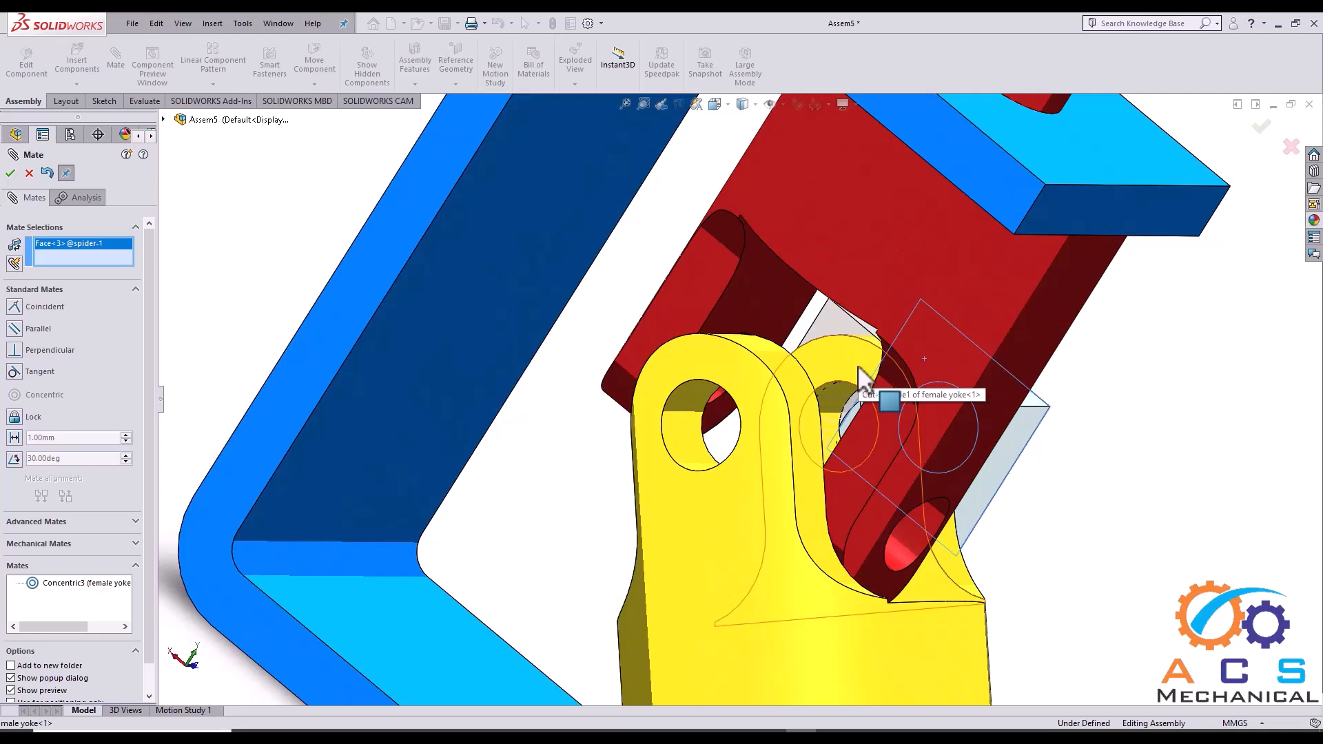
{"action": "left_click", "coordinate": [858, 365]}
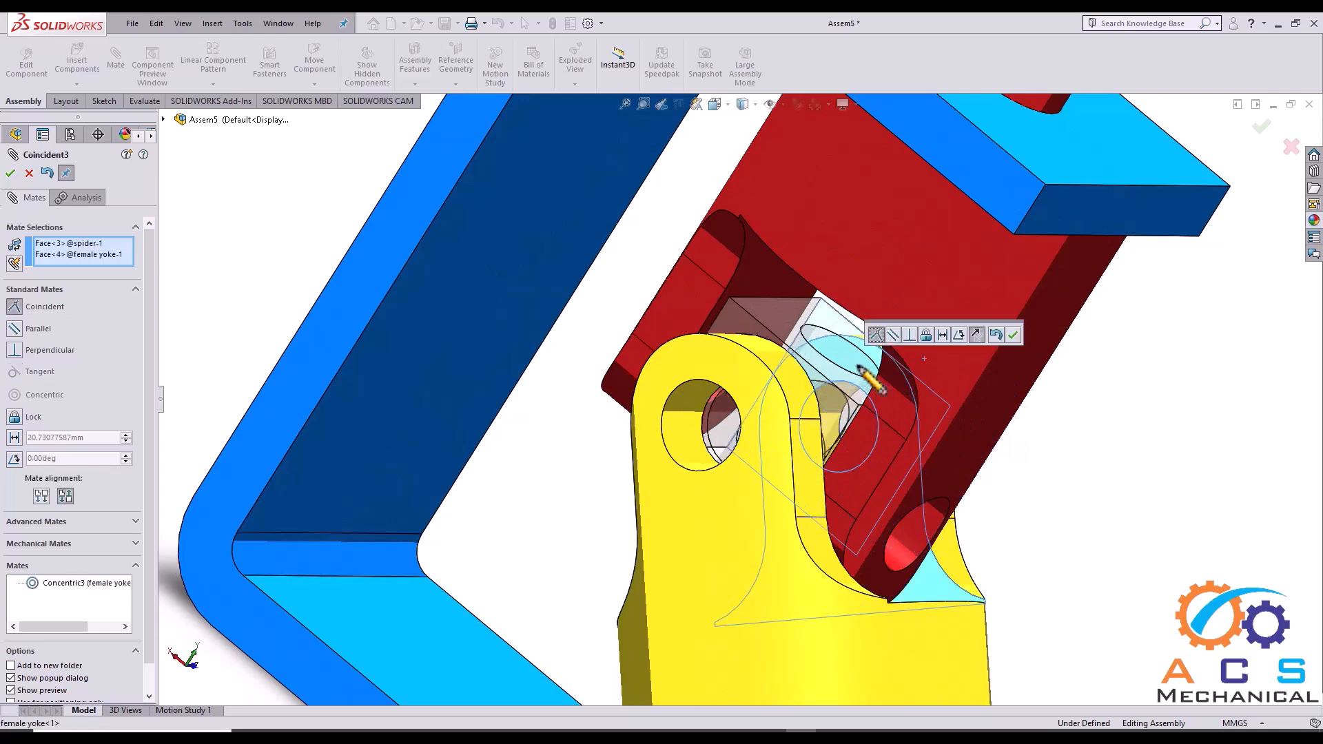
{"action": "left_click", "coordinate": [1011, 333]}
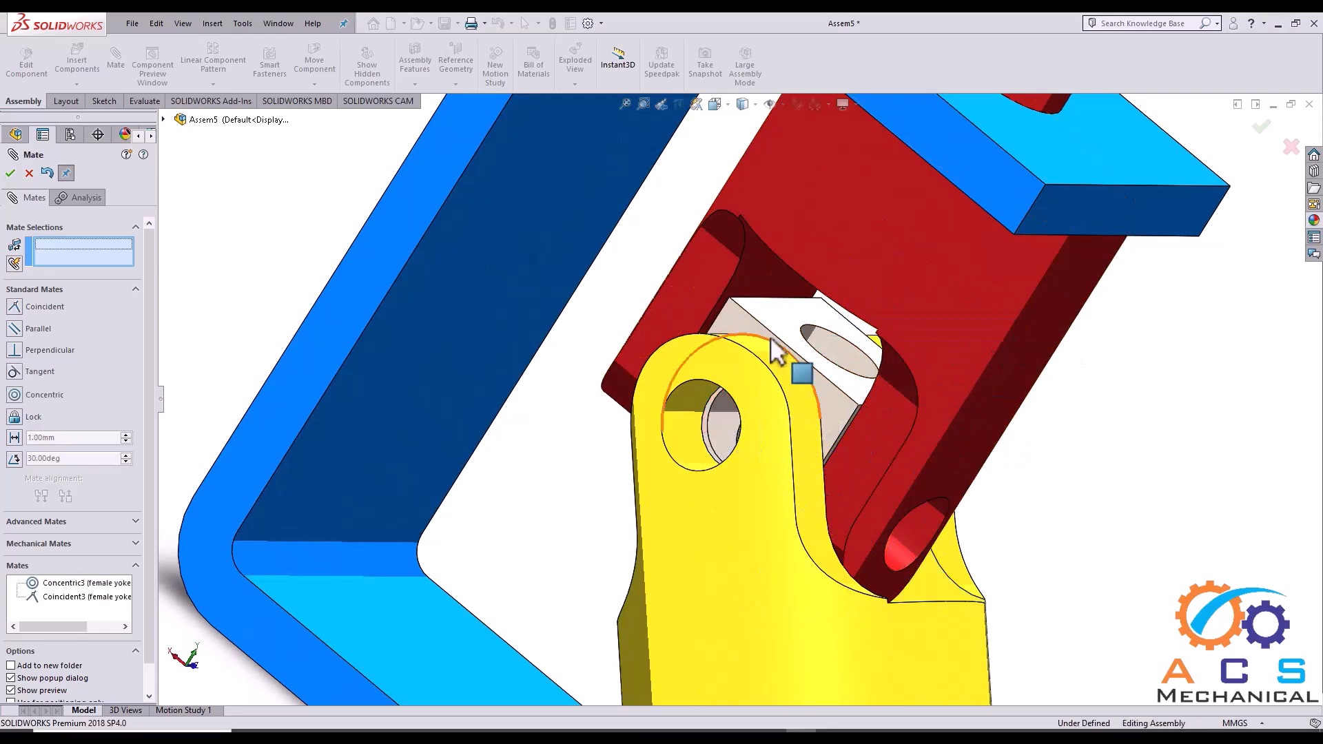
- Add a Parallel mate between the spider's other hole and the pin hole in the male yoke's ear
{"action": "scroll", "coordinate": [785, 355], "scroll_direction": "up", "scroll_amount": 5}
{"action": "middle_click_drag", "start_coordinate": [765, 341], "coordinate": [579, 295]}
{"action": "scroll", "coordinate": [868, 407], "scroll_direction": "down", "scroll_amount": 3}
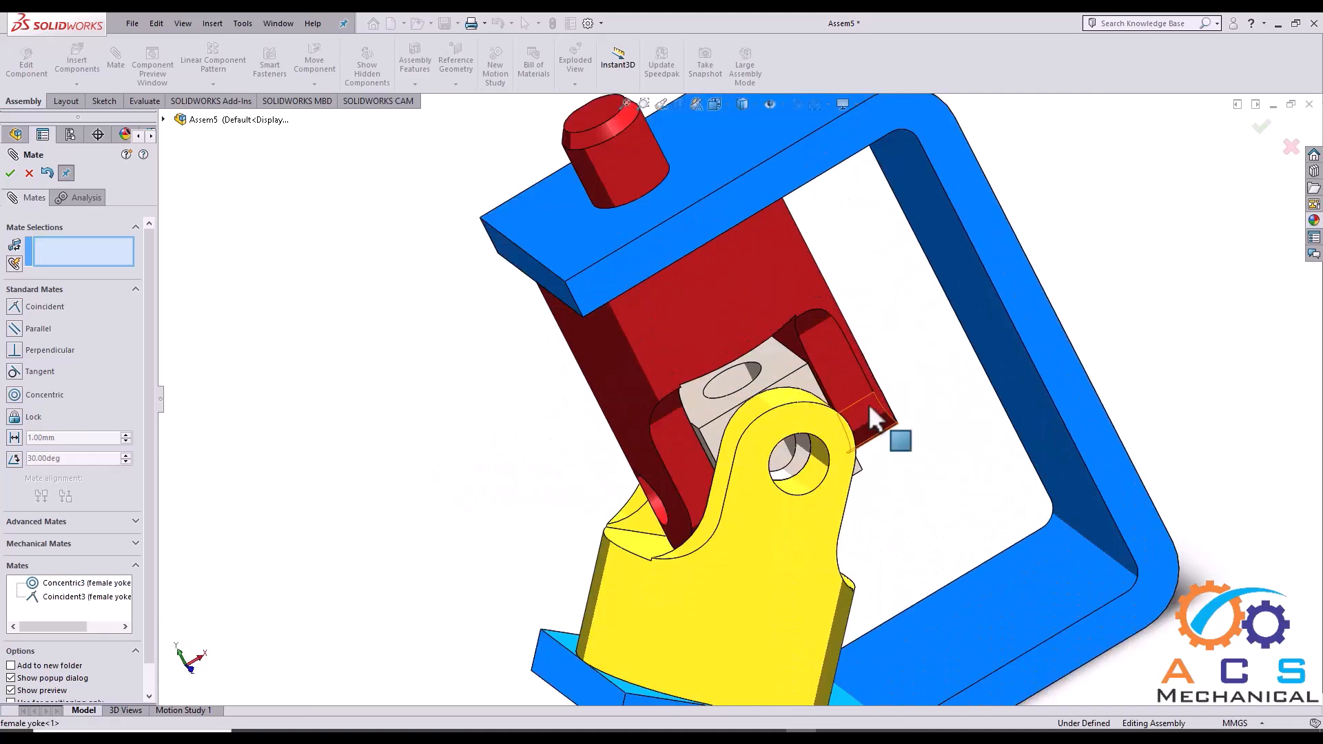
{"action": "scroll", "coordinate": [791, 370], "scroll_direction": "down", "scroll_amount": 3}
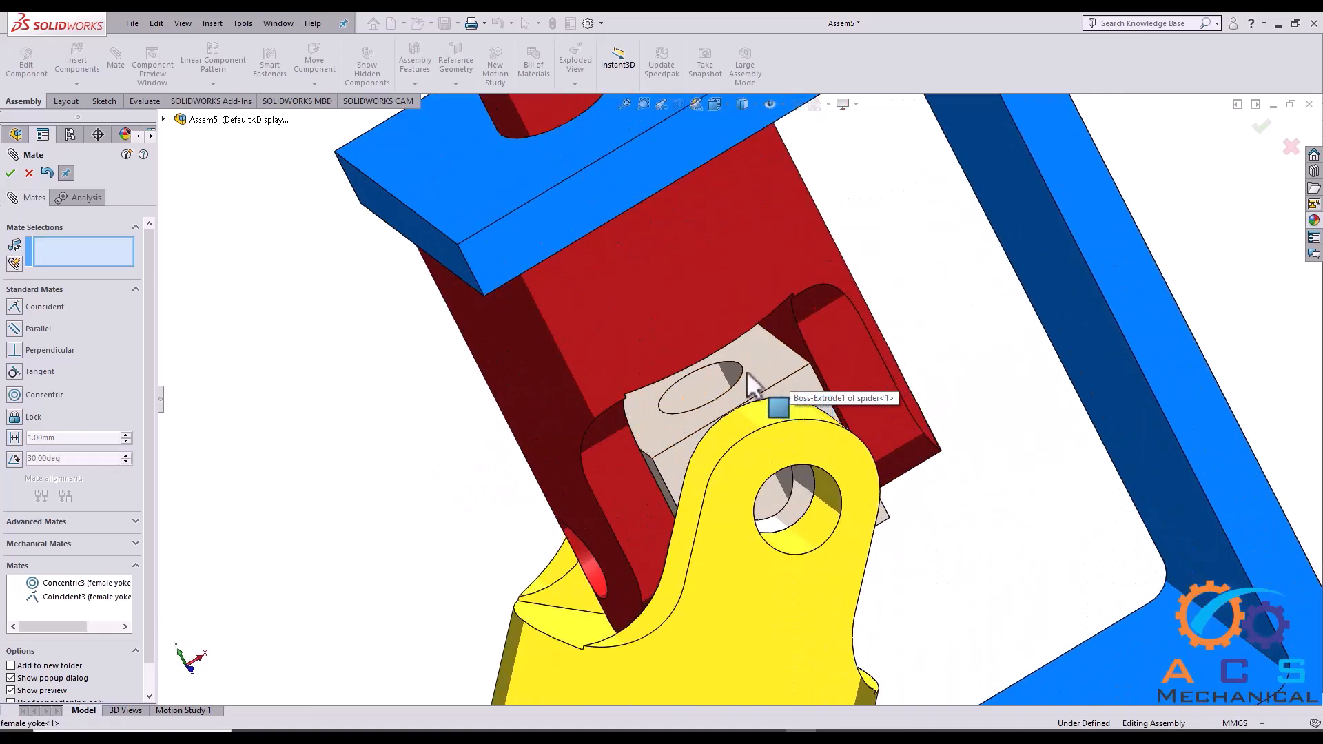
{"action": "left_click", "coordinate": [710, 379]}
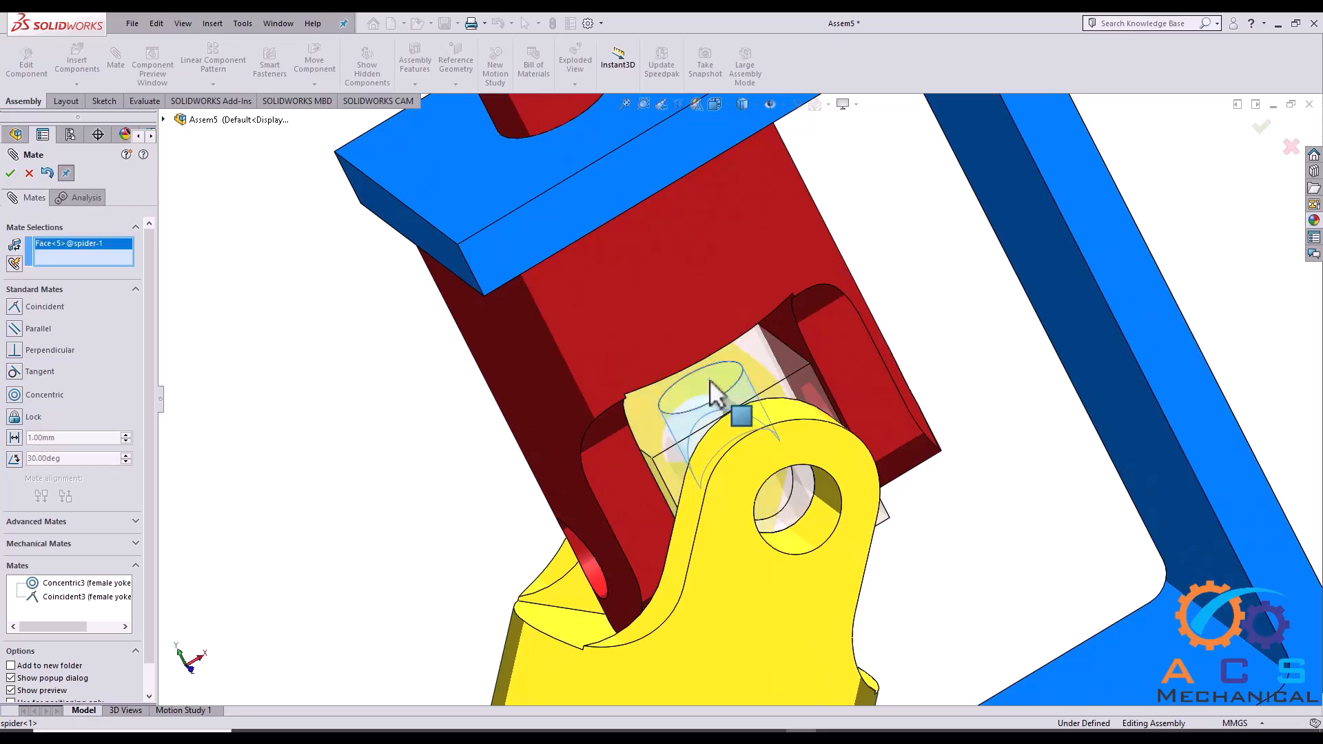
{"action": "middle_click_drag", "start_coordinate": [709, 379], "coordinate": [606, 366]}
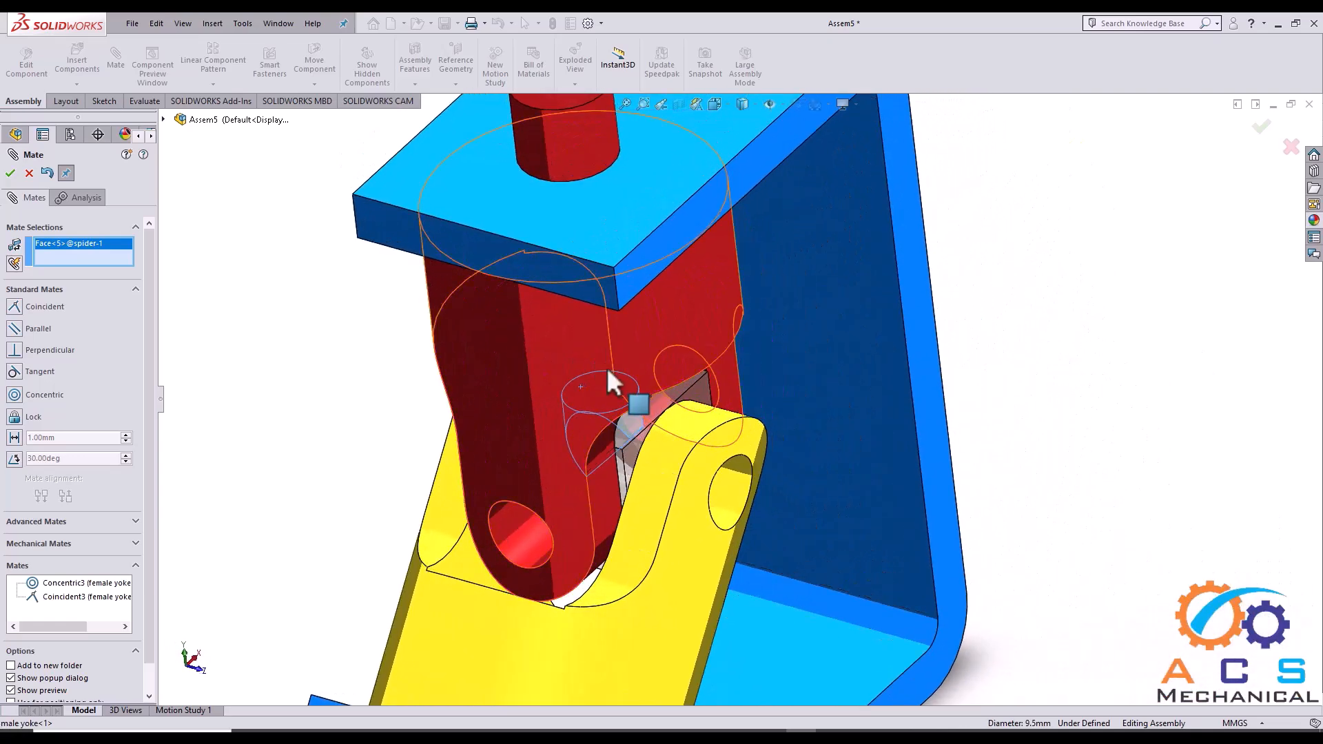
{"action": "scroll", "coordinate": [503, 532], "scroll_direction": "down", "scroll_amount": 3}
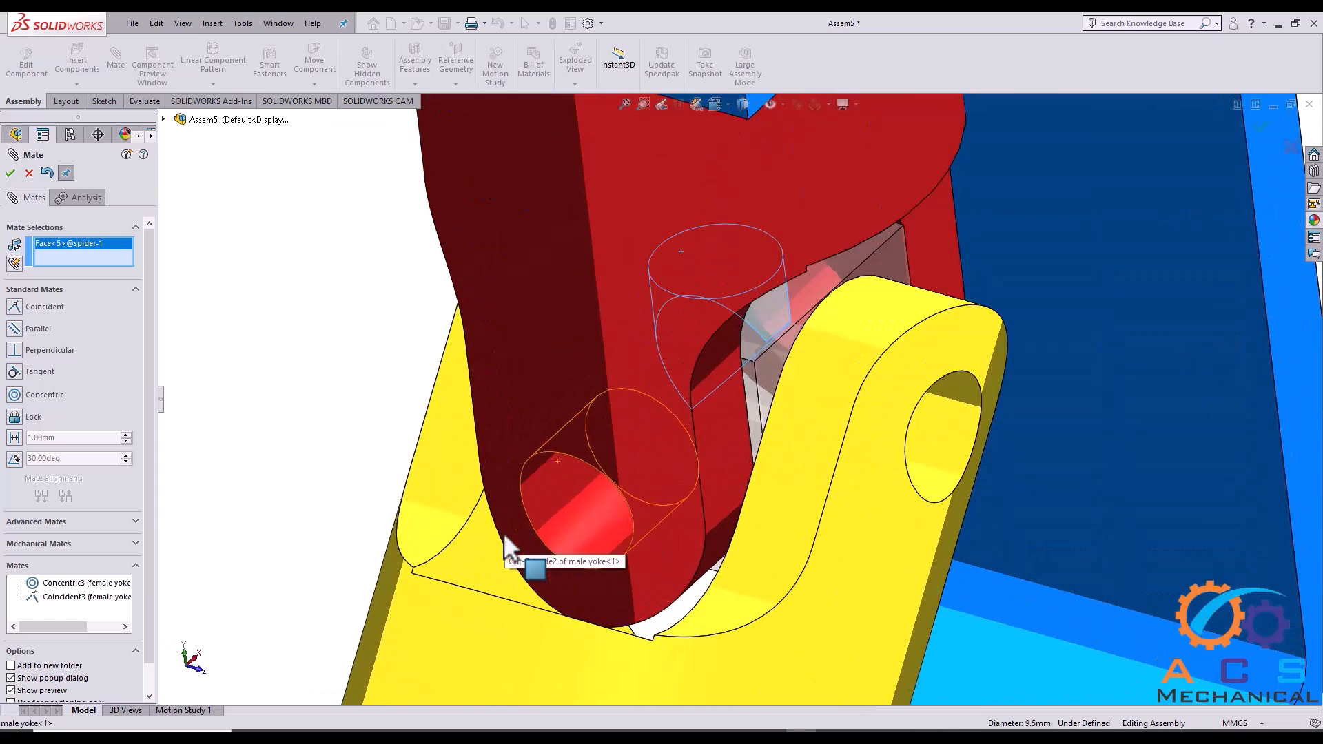
{"action": "left_click", "coordinate": [548, 490]}
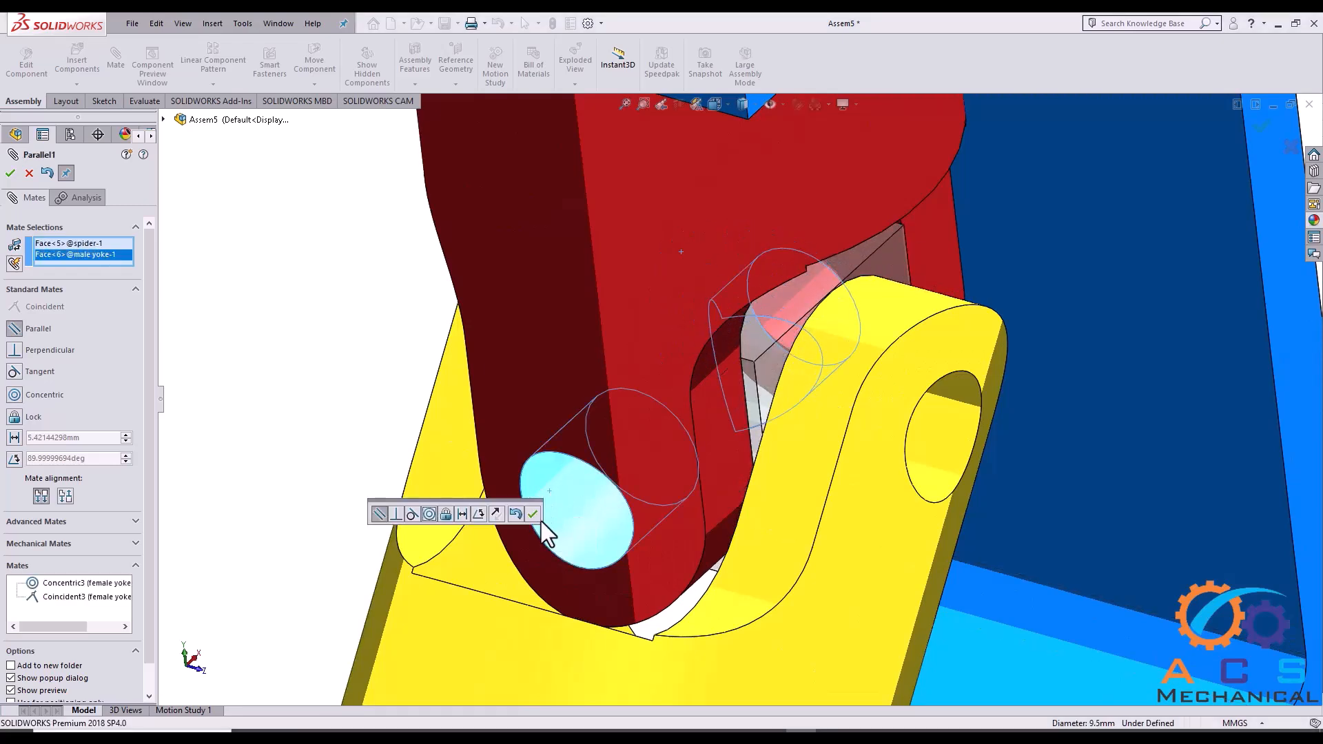
{"action": "left_click", "coordinate": [533, 518]}
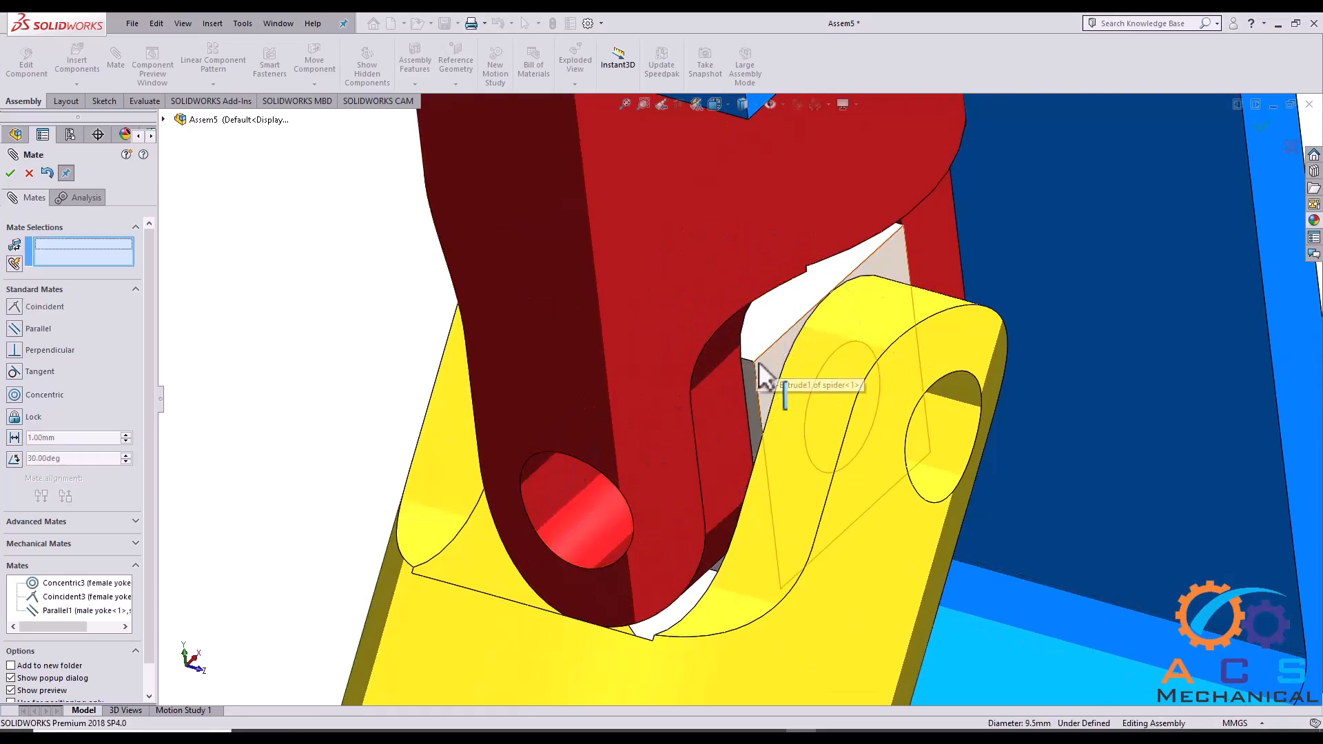
- Add a Parallel mate between the spider's side face and the adjacent inner face of the male yoke's ear, and close the Mate command
{"action": "middle_click_drag", "start_coordinate": [759, 363], "coordinate": [773, 357]}
{"action": "scroll", "coordinate": [742, 381], "scroll_direction": "down", "scroll_amount": 5}
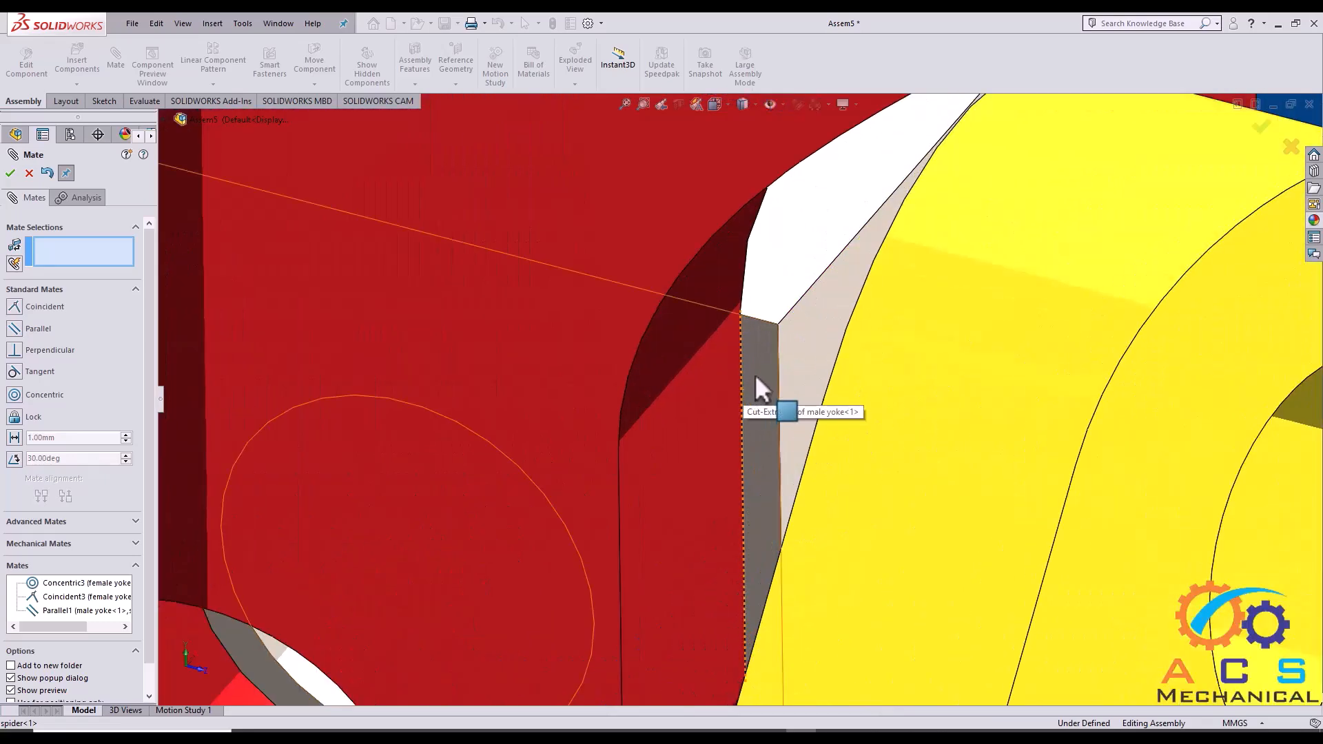
{"action": "left_click", "coordinate": [755, 365]}
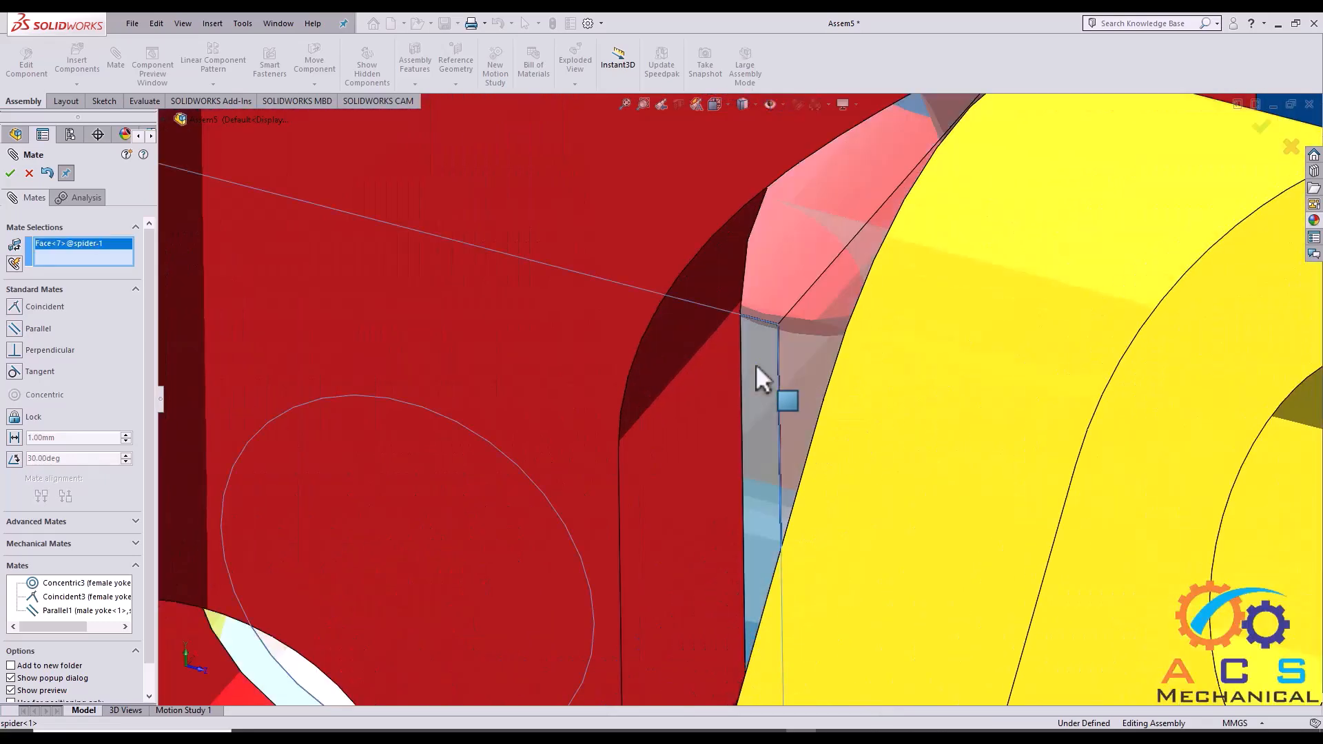
{"action": "scroll", "coordinate": [756, 362], "scroll_direction": "up", "scroll_amount": 5}
{"action": "middle_click_drag", "start_coordinate": [755, 358], "coordinate": [362, 395]}
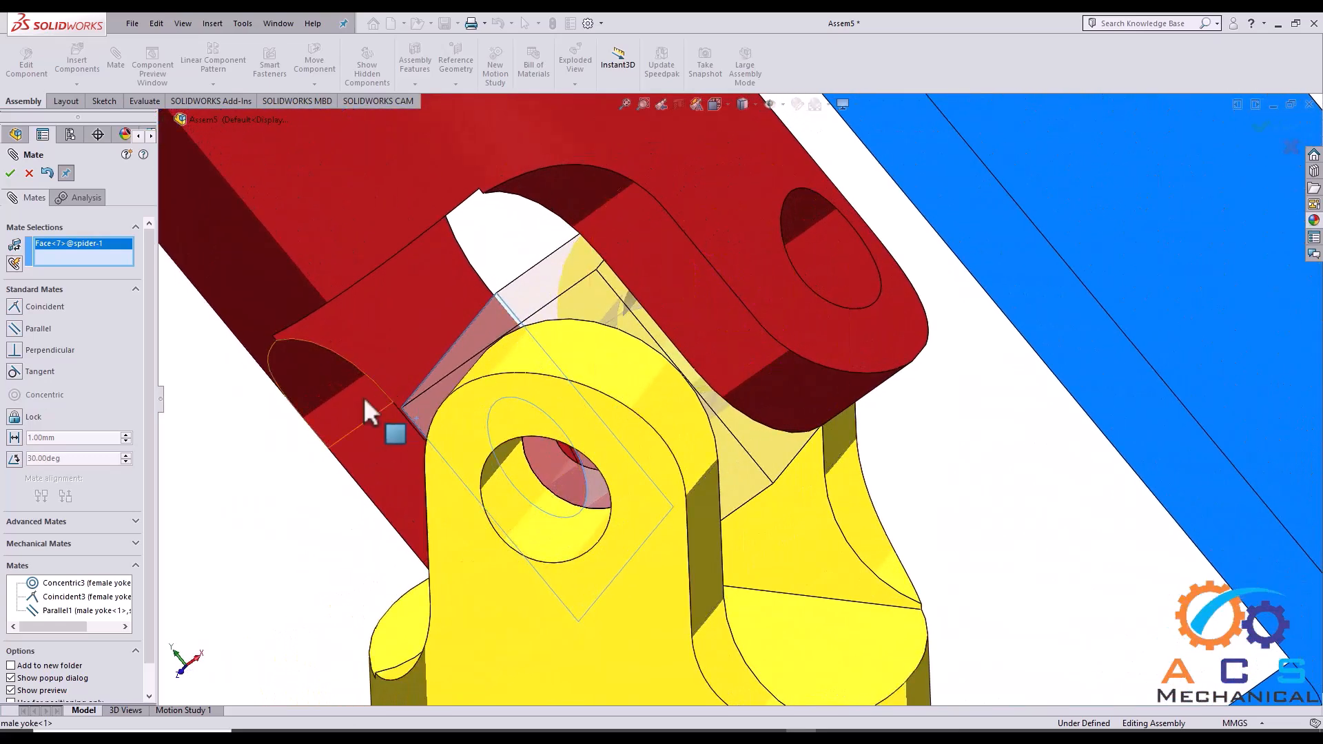
{"action": "left_click", "coordinate": [407, 335]}
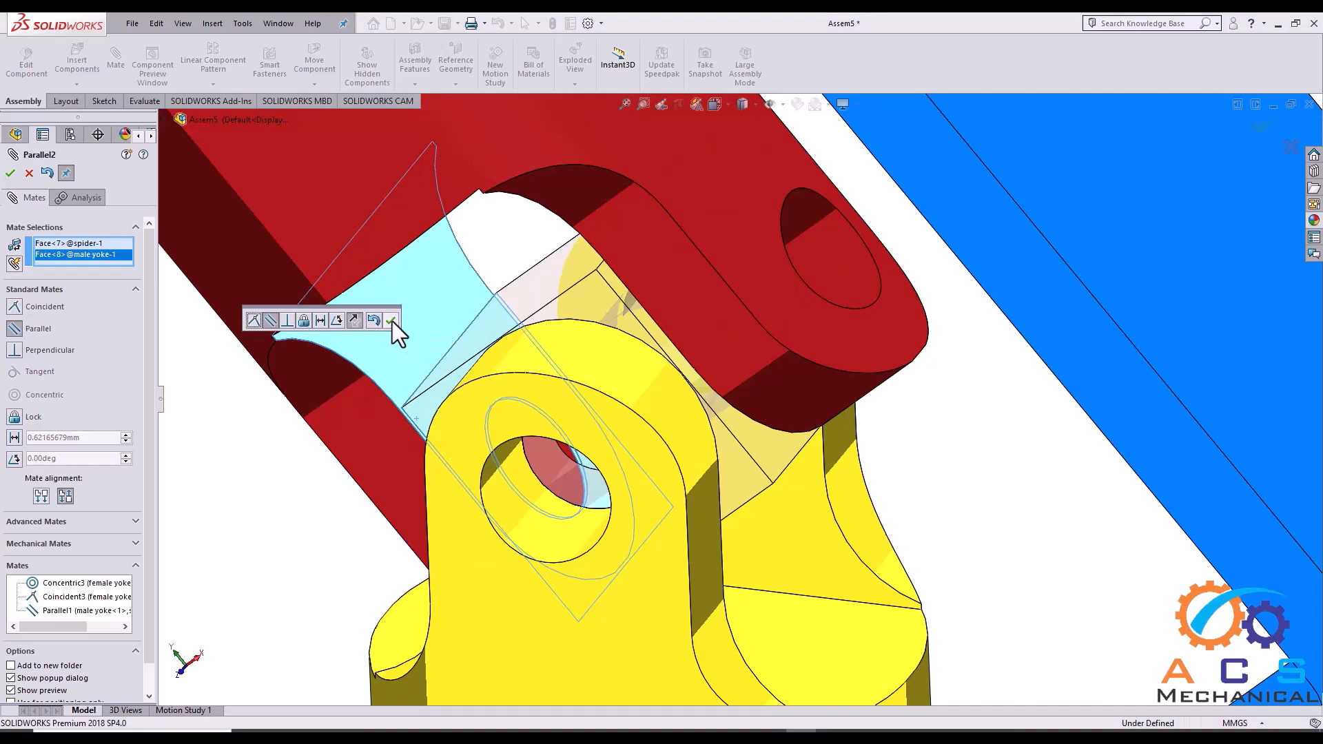
{"action": "left_click", "coordinate": [391, 321]}
{"action": "scroll", "coordinate": [540, 372], "scroll_direction": "up", "scroll_amount": 5}
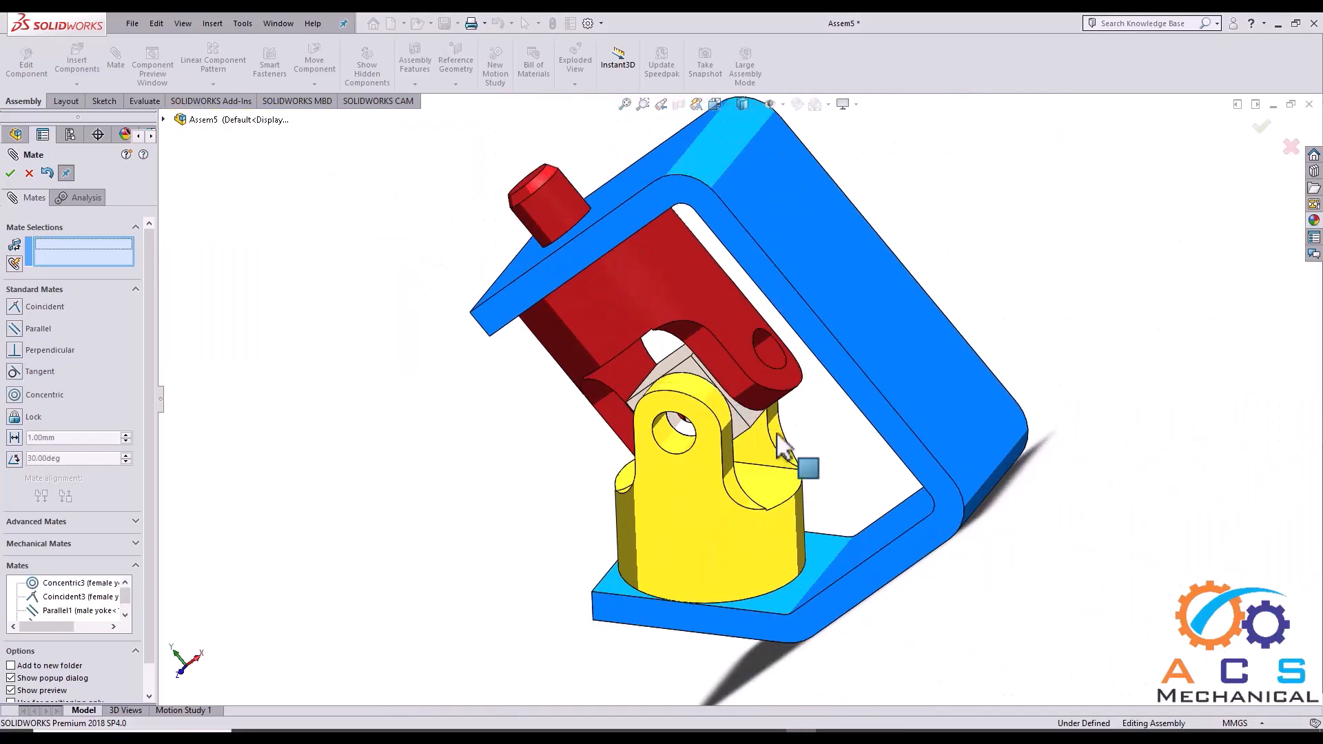
{"action": "middle_click_drag", "start_coordinate": [910, 440], "coordinate": [847, 458]}
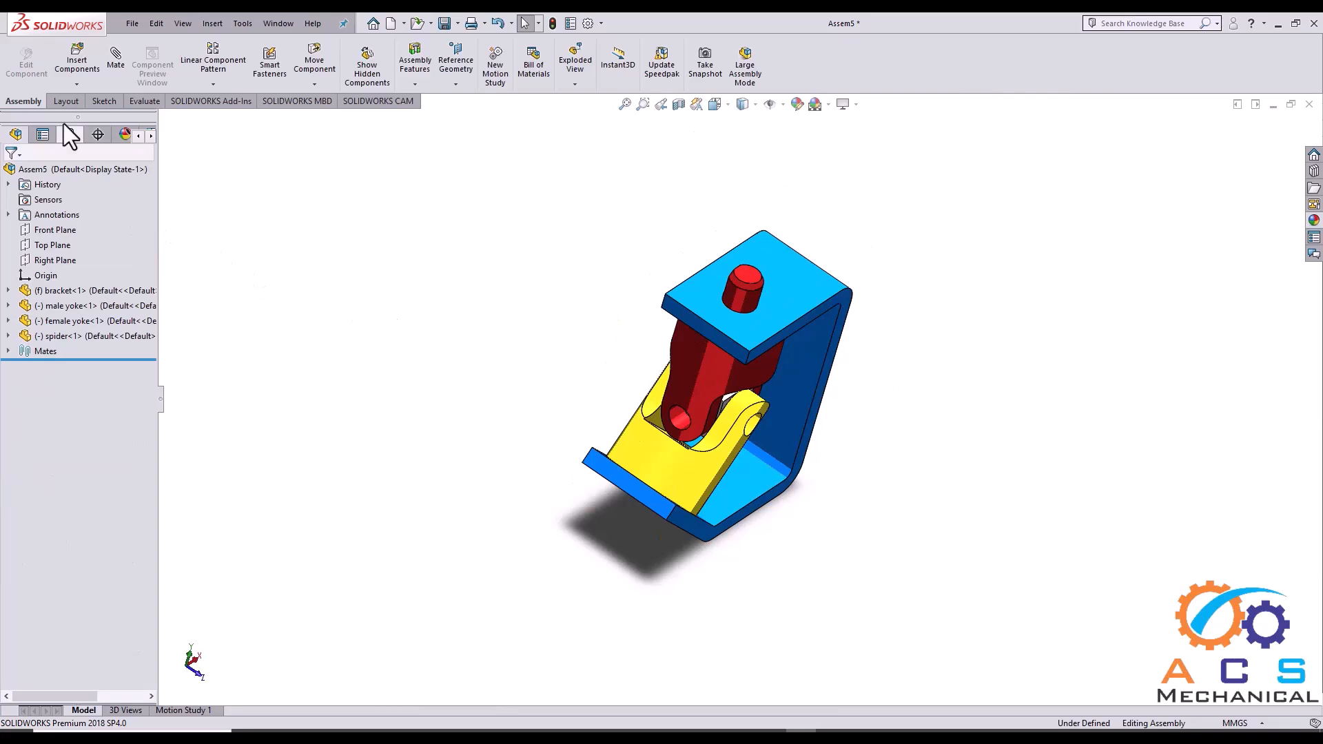
- Insert long pin for yoke.SLDPRT from the UNIVERSAL JOINT folder, listing All Files, and place it beside the bracket's angled flange
{"action": "left_click", "coordinate": [78, 55]}
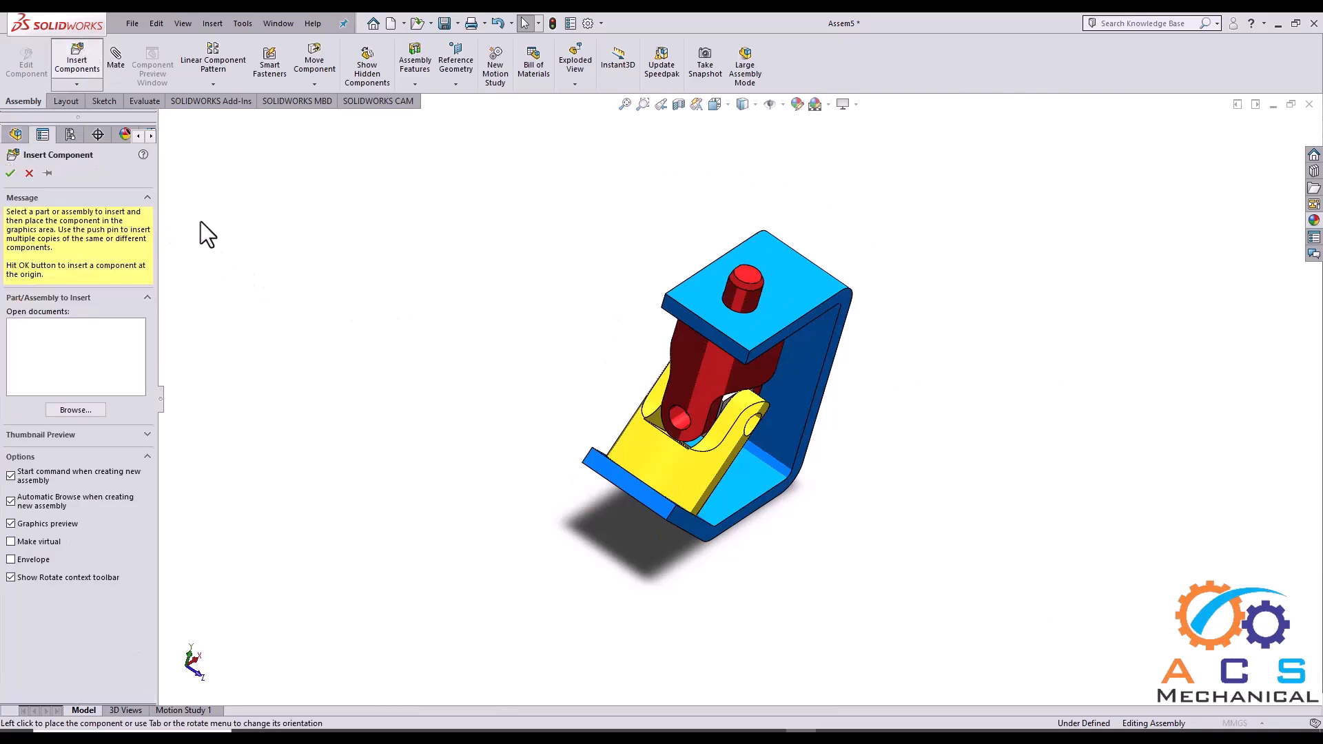
{"action": "left_click", "coordinate": [957, 585]}
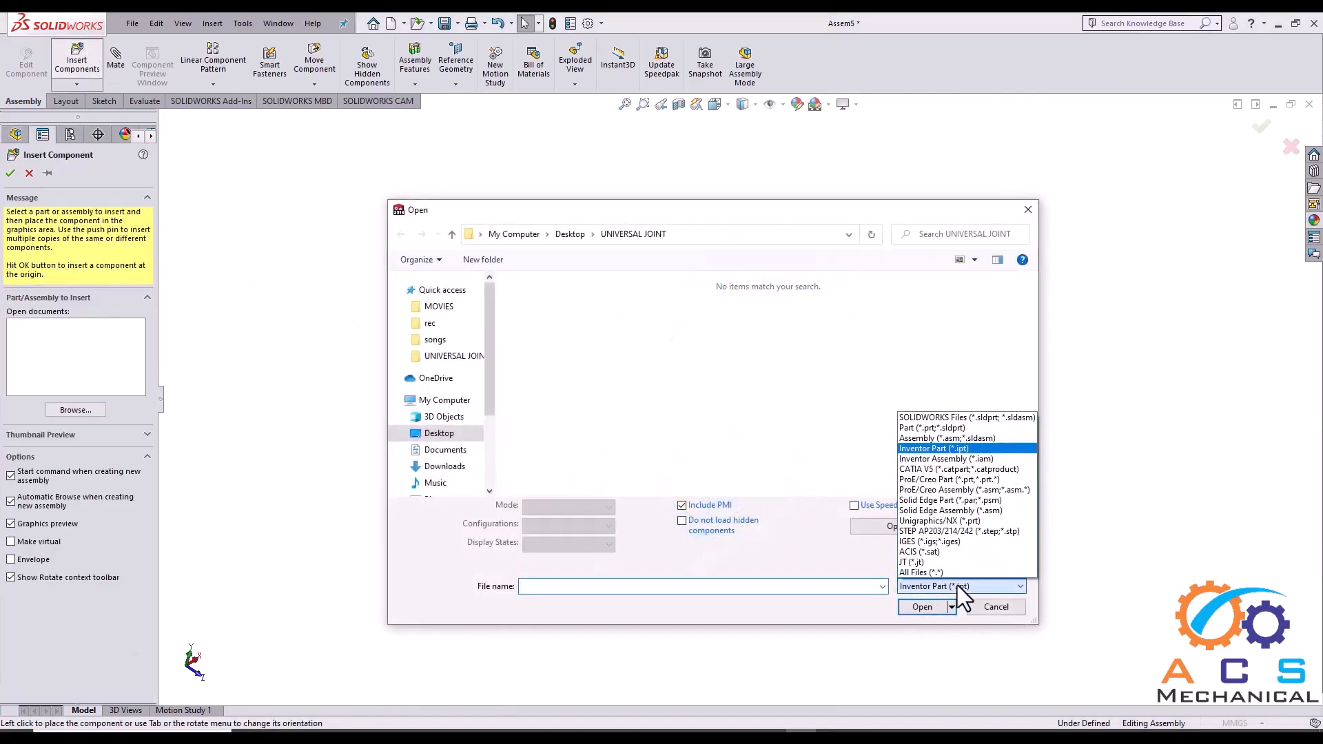
{"action": "left_click", "coordinate": [948, 572]}
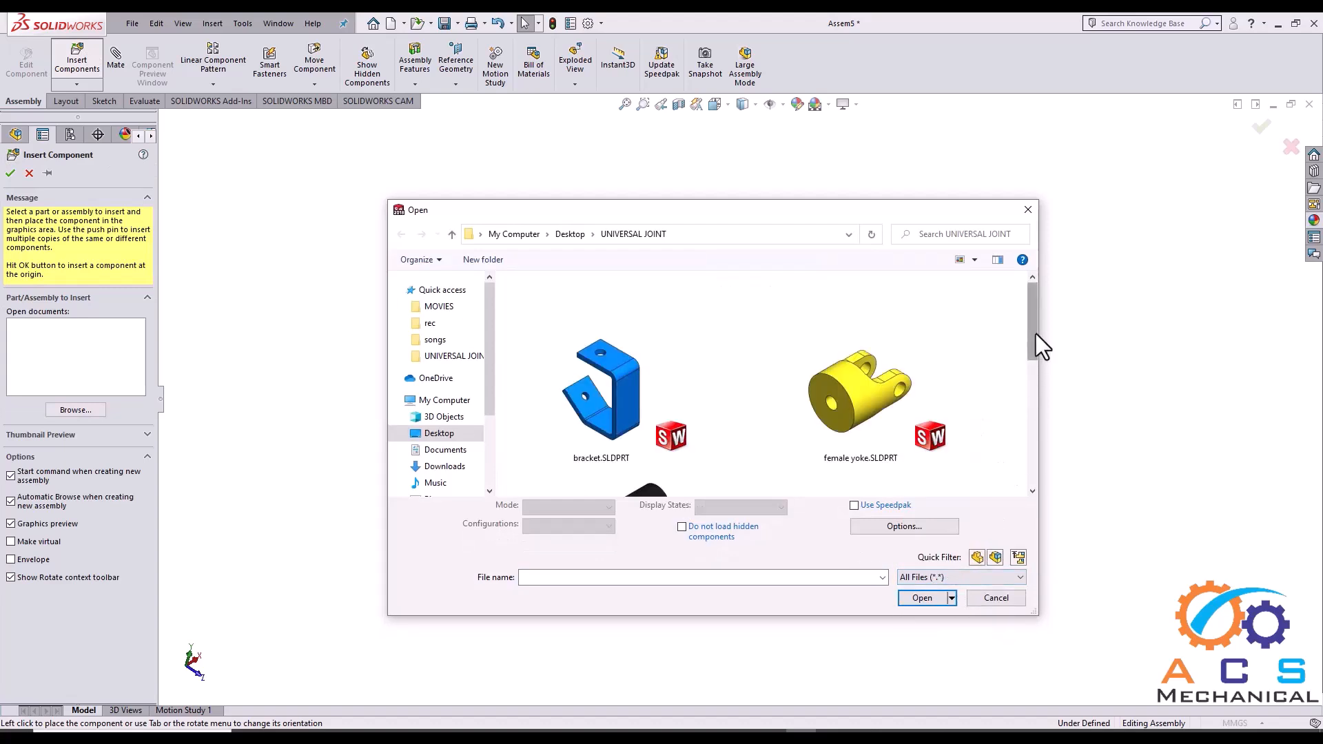
{"action": "left_click_drag", "start_coordinate": [1036, 334], "coordinate": [1036, 395]}
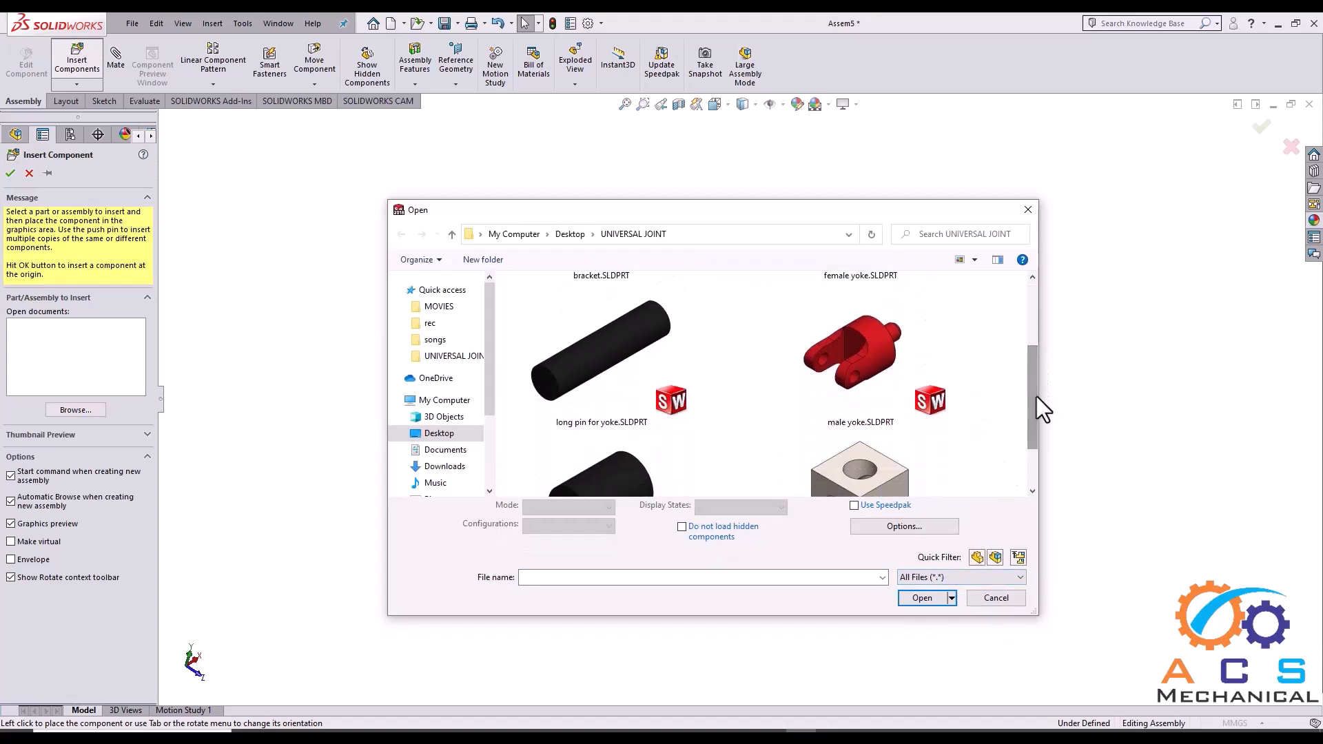
{"action": "left_click", "coordinate": [640, 366]}
{"action": "left_click", "coordinate": [903, 594]}
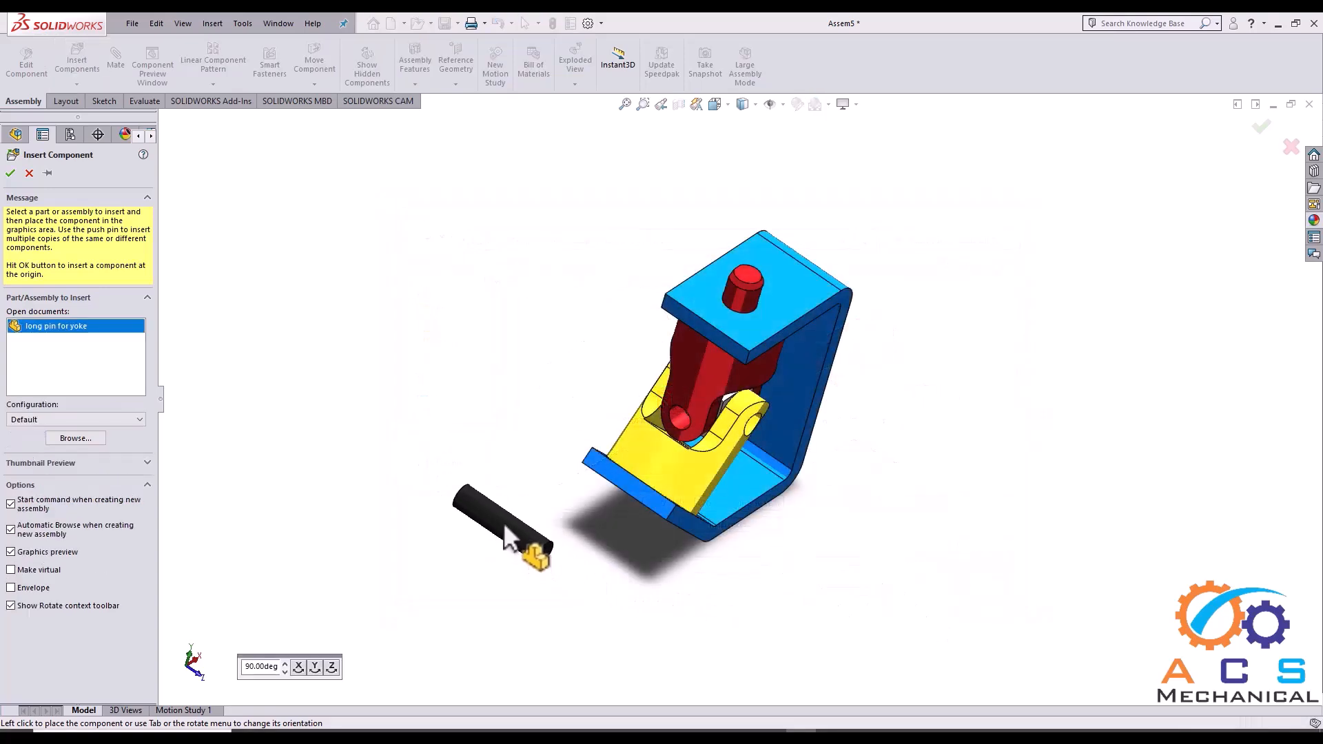
{"action": "left_click", "coordinate": [498, 504]}
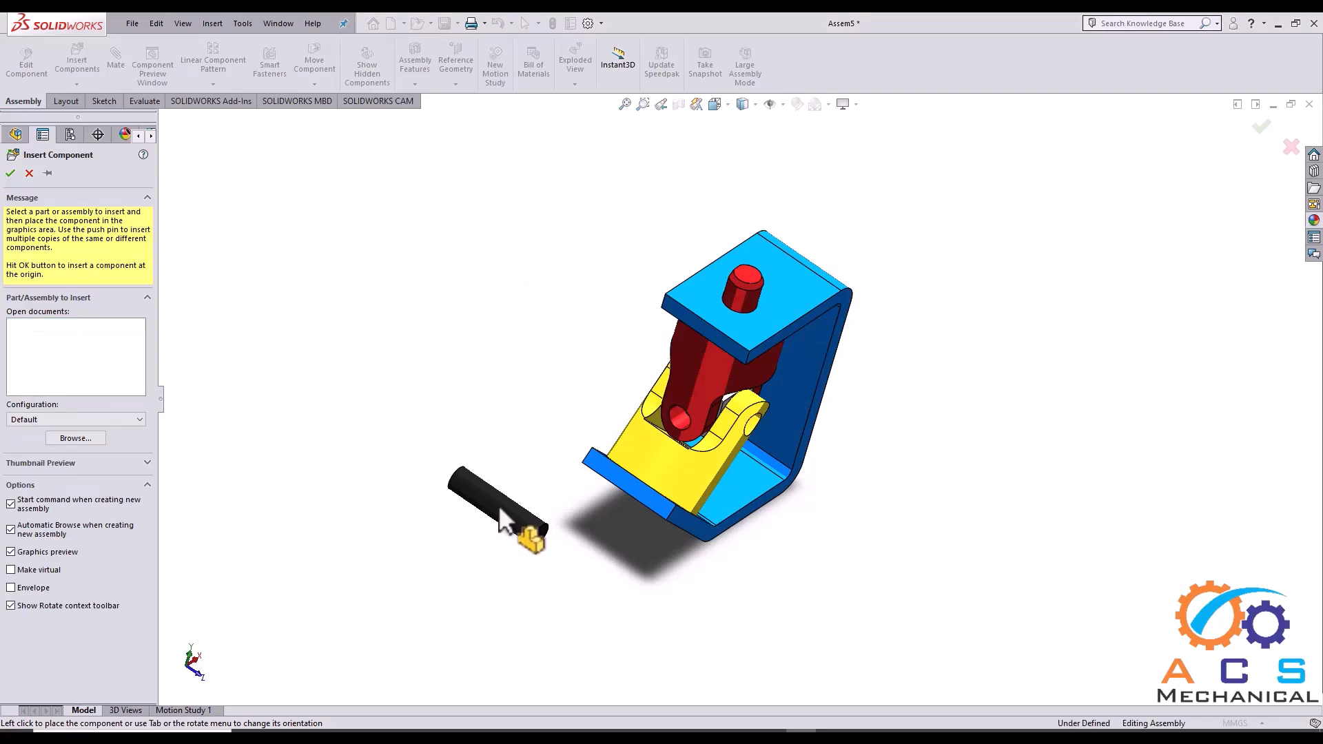
- Add a Concentric mate between the long pin's cylindrical face and the pin hole in the male yoke's ear
{"action": "scroll", "coordinate": [498, 505], "scroll_direction": "down", "scroll_amount": 2}
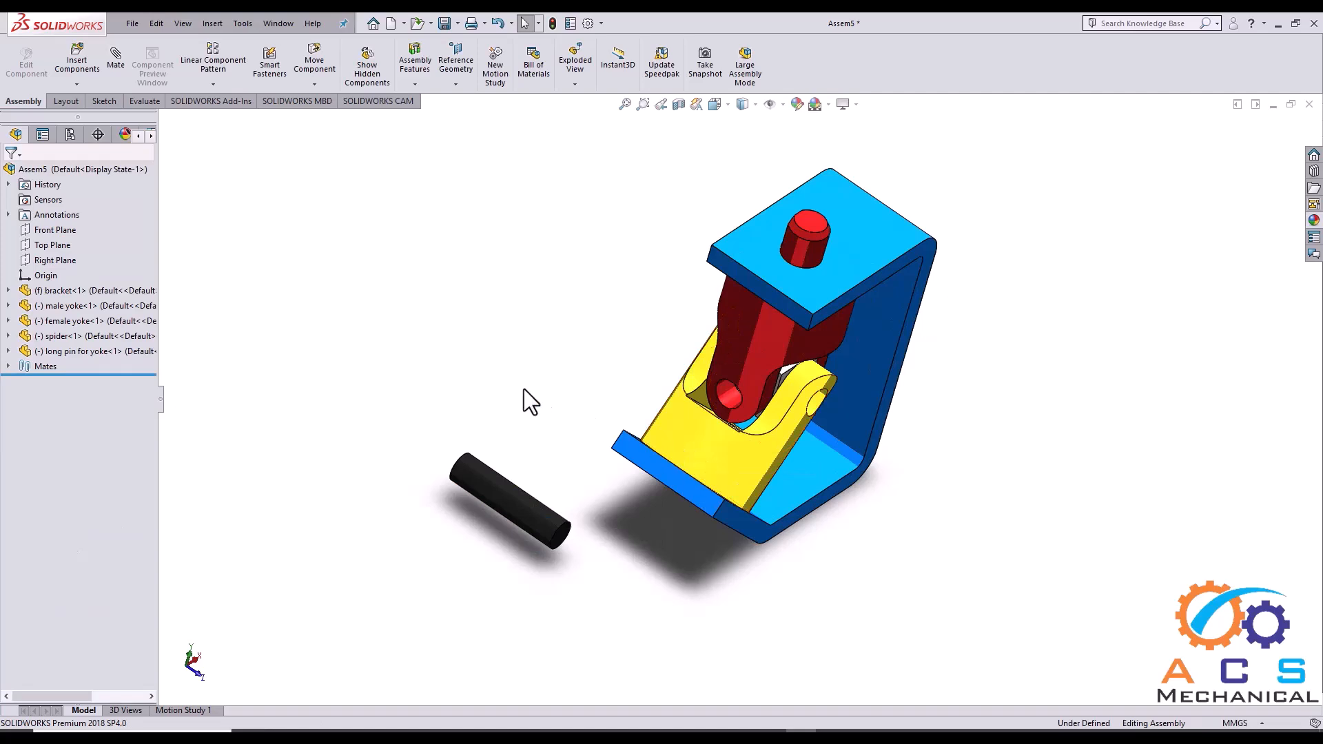
{"action": "left_click", "coordinate": [116, 60]}
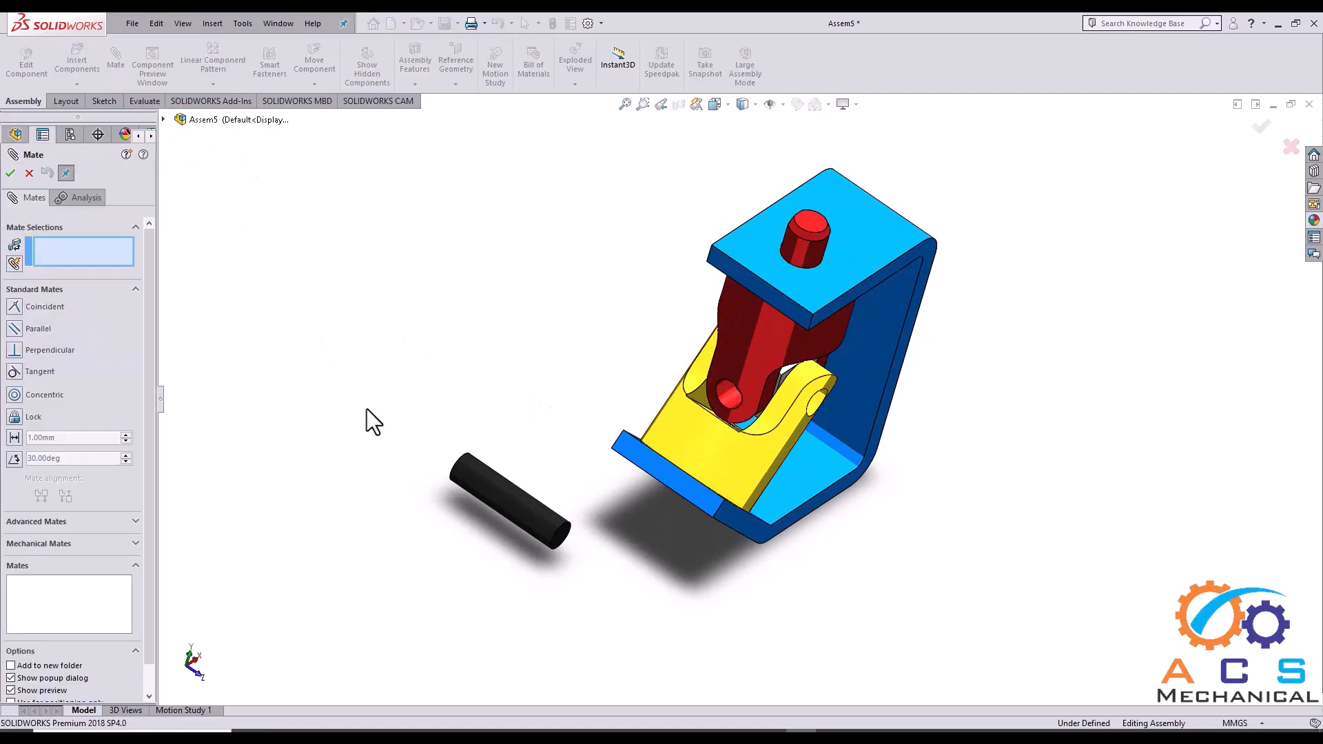
{"action": "scroll", "coordinate": [423, 483], "scroll_direction": "down", "scroll_amount": 2}
{"action": "left_click", "coordinate": [541, 500]}
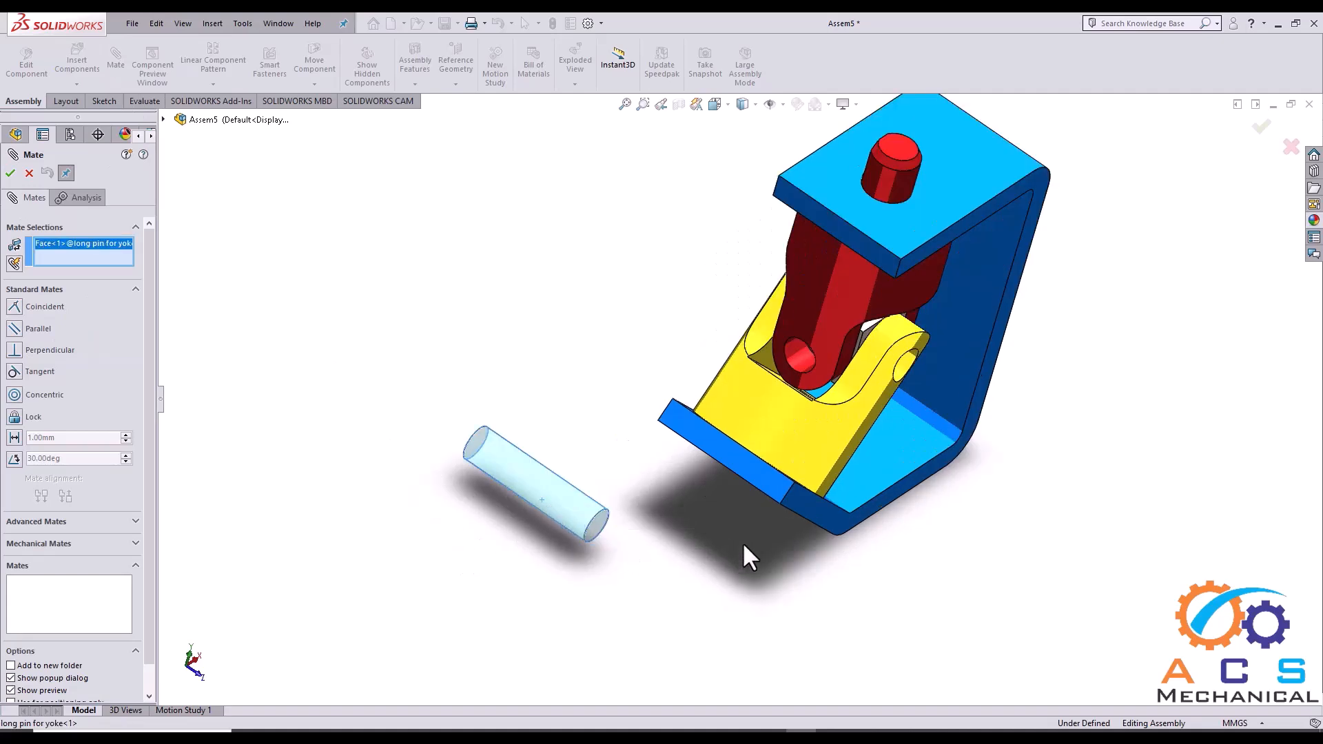
{"action": "middle_click_drag", "start_coordinate": [744, 555], "coordinate": [777, 443]}
{"action": "scroll", "coordinate": [846, 358], "scroll_direction": "down", "scroll_amount": 3}
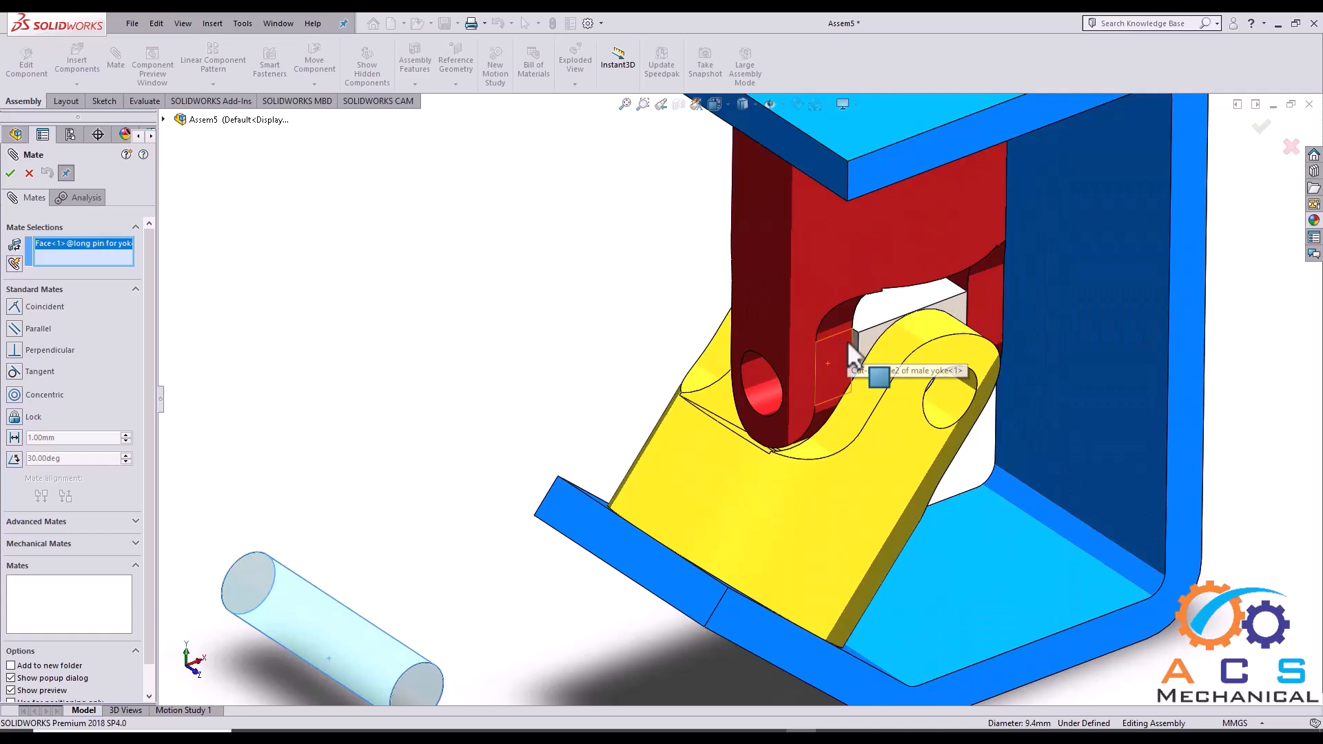
{"action": "left_click", "coordinate": [756, 379]}
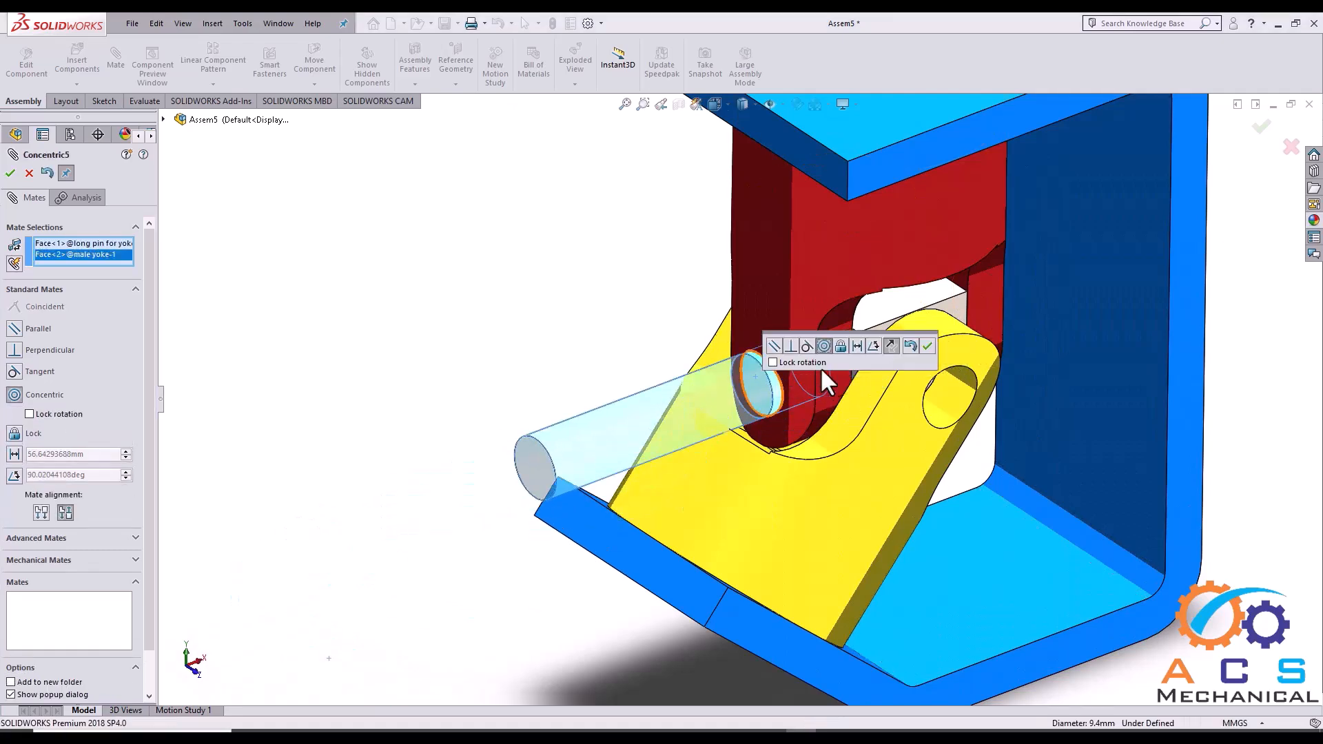
{"action": "left_click", "coordinate": [926, 346]}
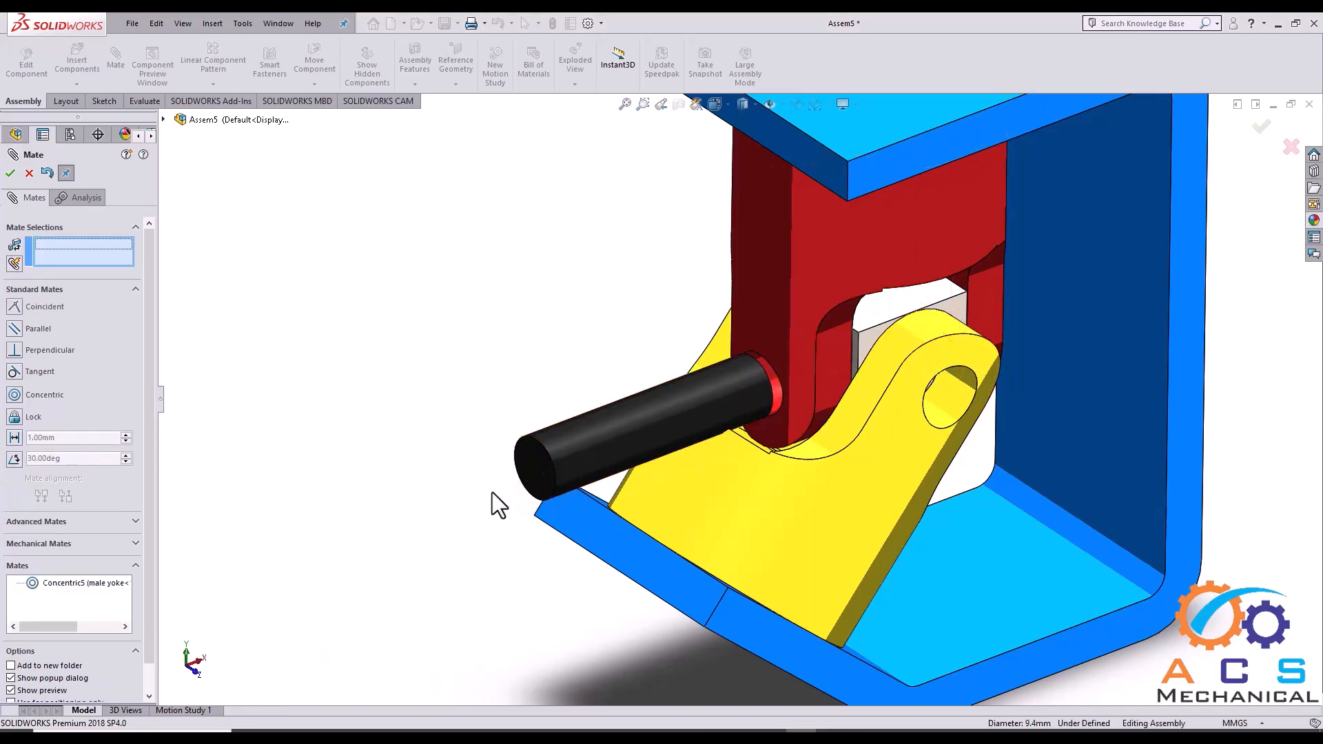
- Add a Tangent mate between the long pin's end face and the male yoke's outer curved face, and close the Mate command
{"action": "left_click", "coordinate": [530, 462]}
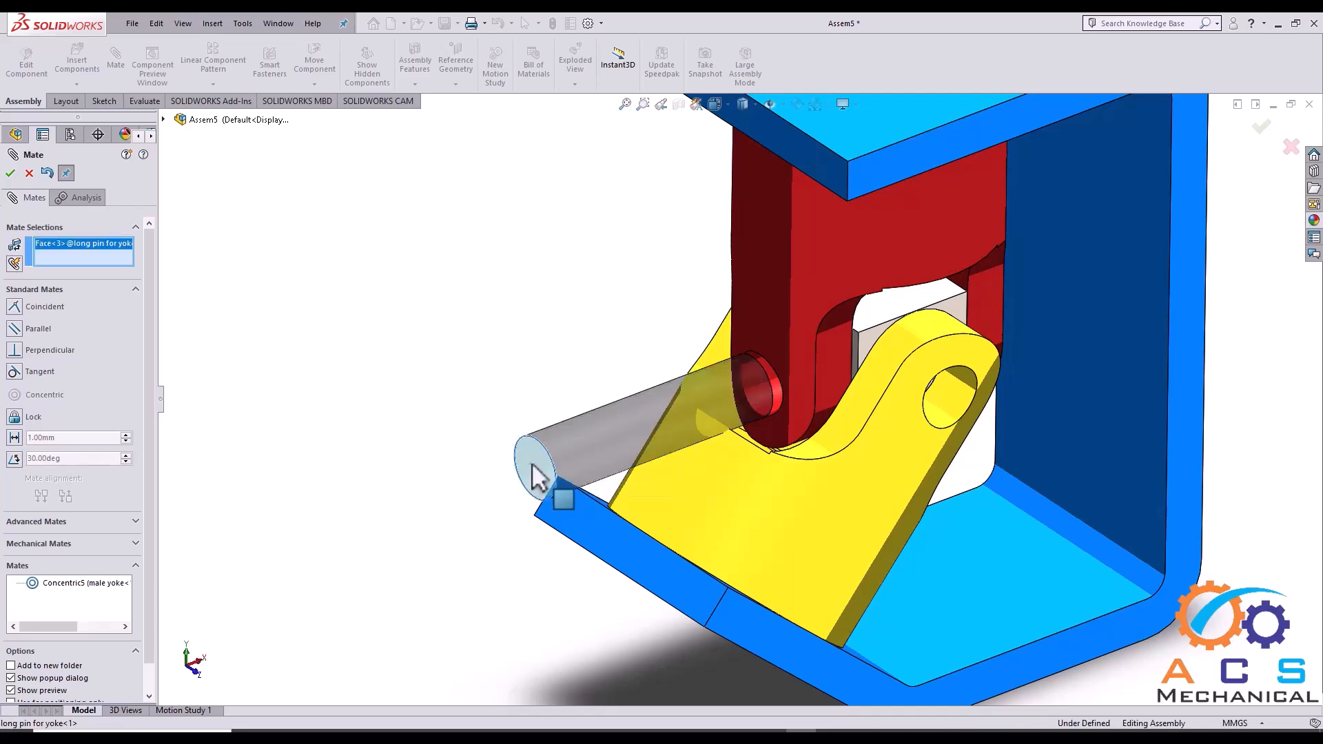
{"action": "scroll", "coordinate": [692, 382], "scroll_direction": "down", "scroll_amount": 2}
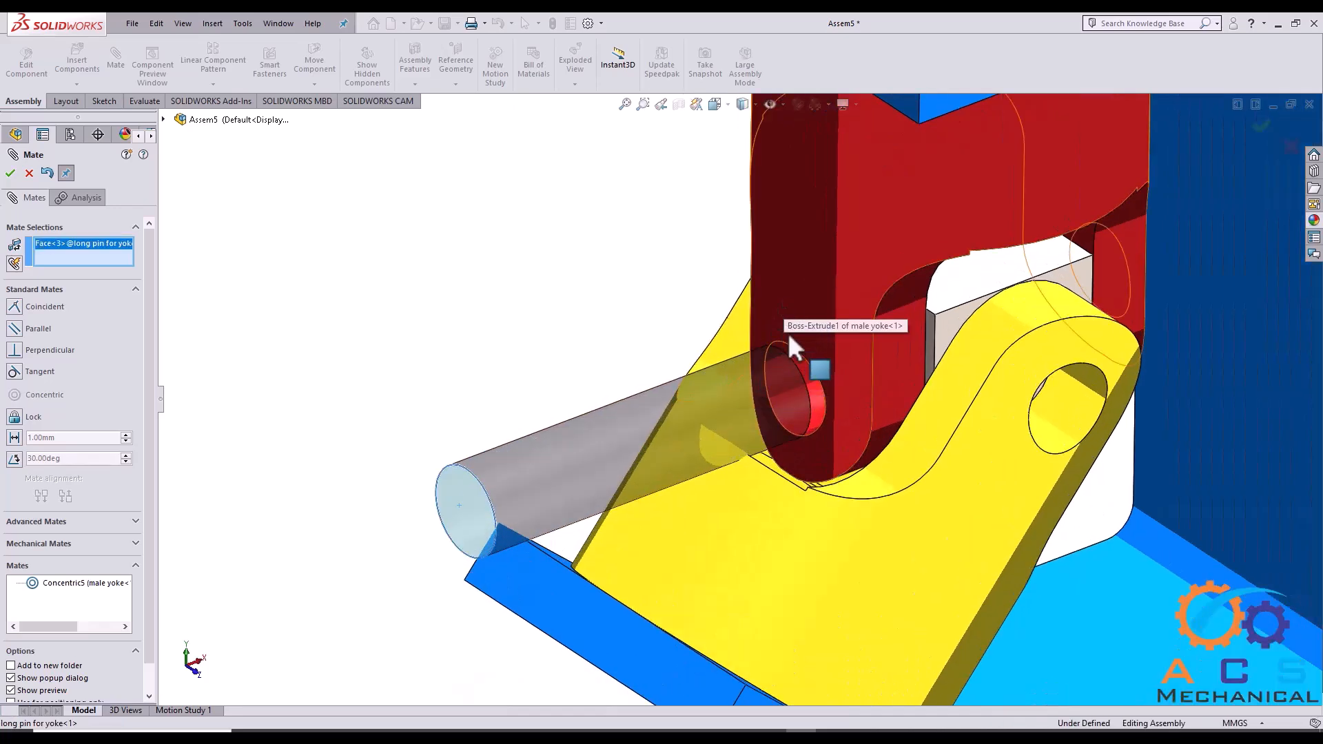
{"action": "left_click", "coordinate": [830, 368]}
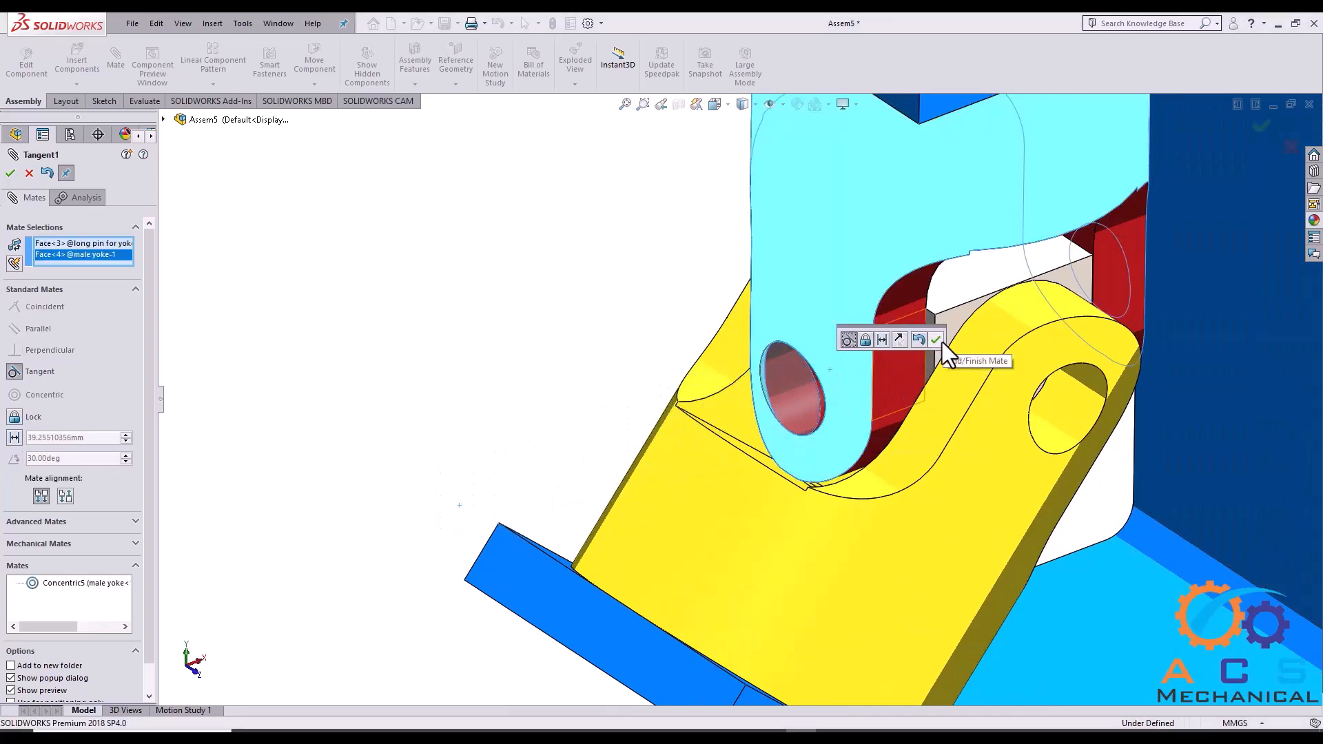
{"action": "left_click", "coordinate": [935, 340]}
{"action": "scroll", "coordinate": [586, 441], "scroll_direction": "up", "scroll_amount": 8}
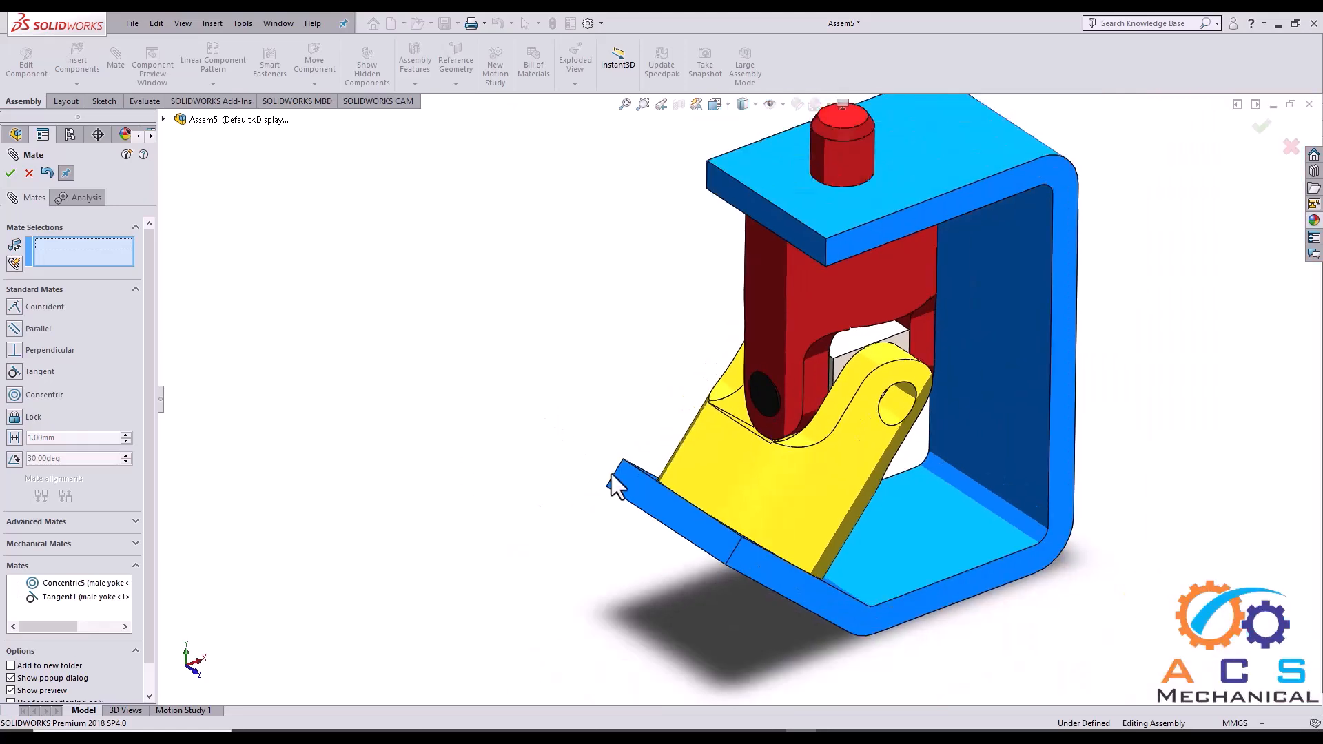
{"action": "middle_click_drag", "start_coordinate": [620, 481], "coordinate": [642, 469]}
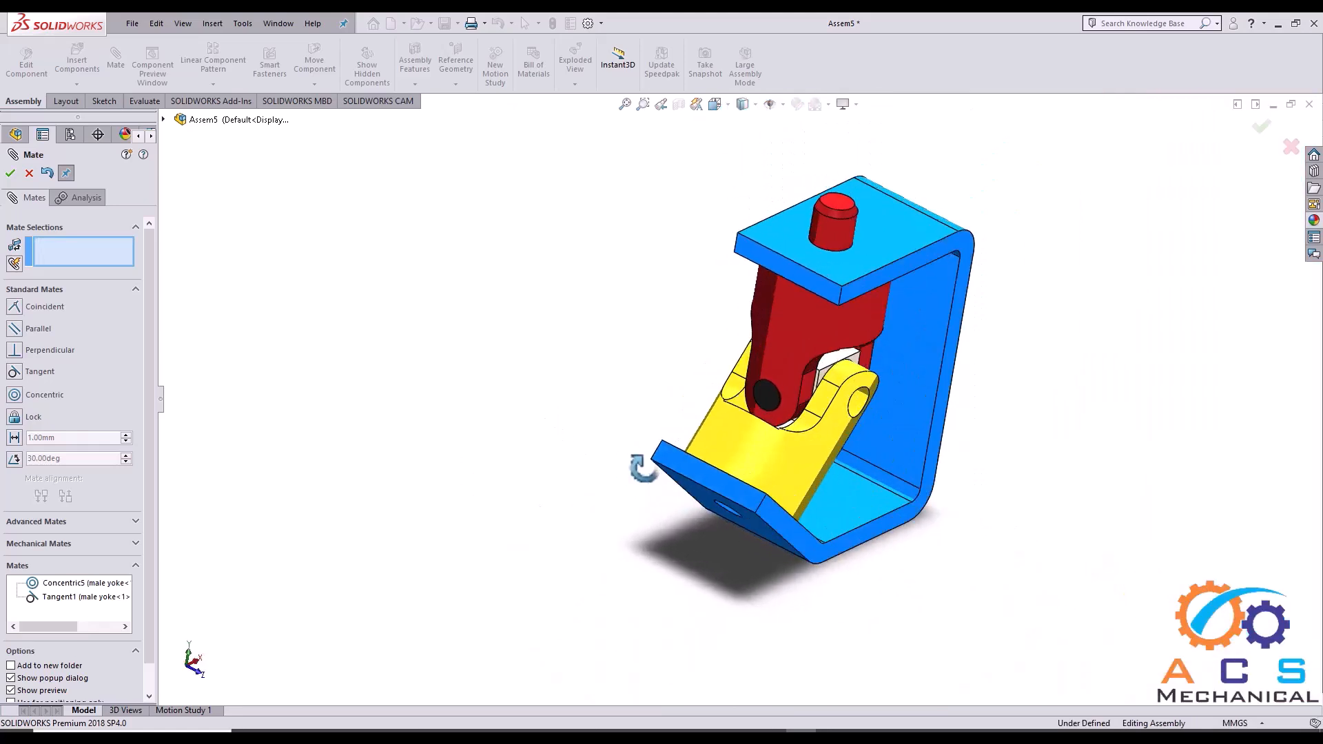
{"action": "left_click", "coordinate": [29, 174]}
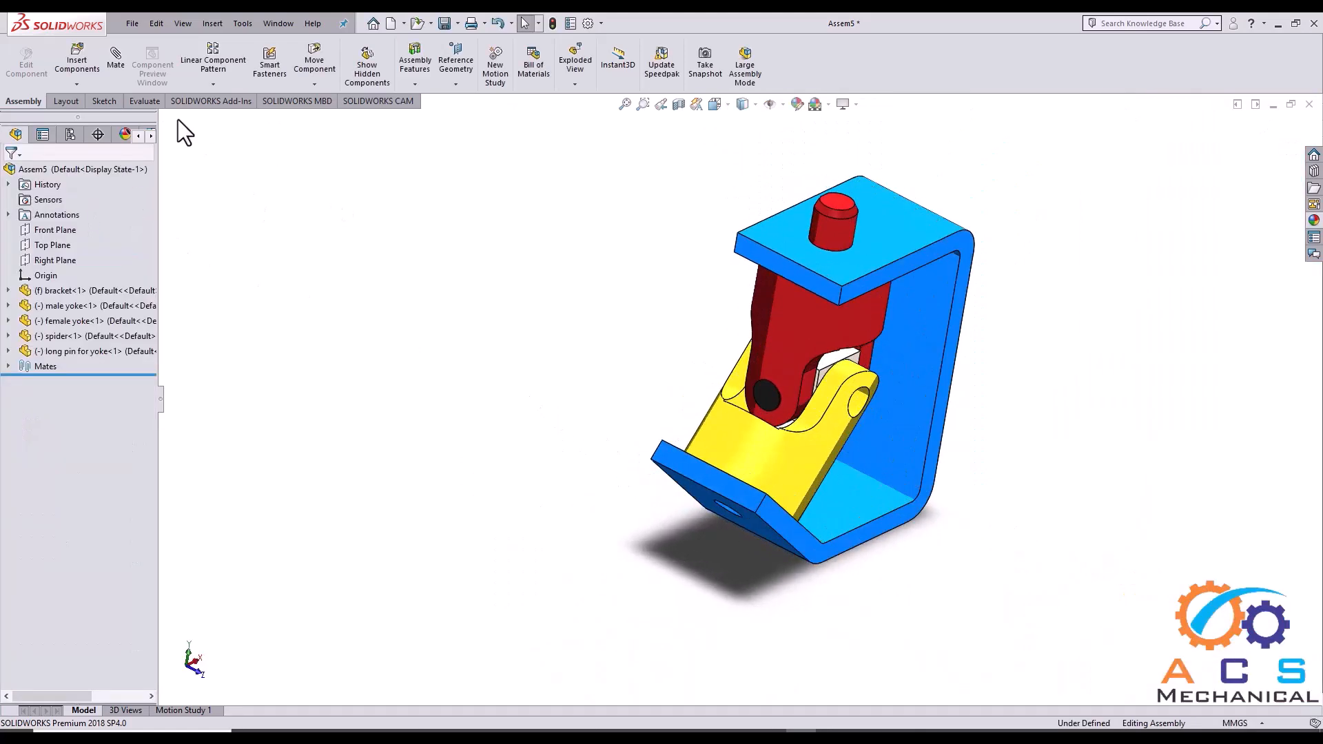
- Insert short pin for yoke.SLDPRT from the UNIVERSAL JOINT folder, listing All Files, and place it beside the bracket's lower bend
{"action": "left_click", "coordinate": [86, 56]}
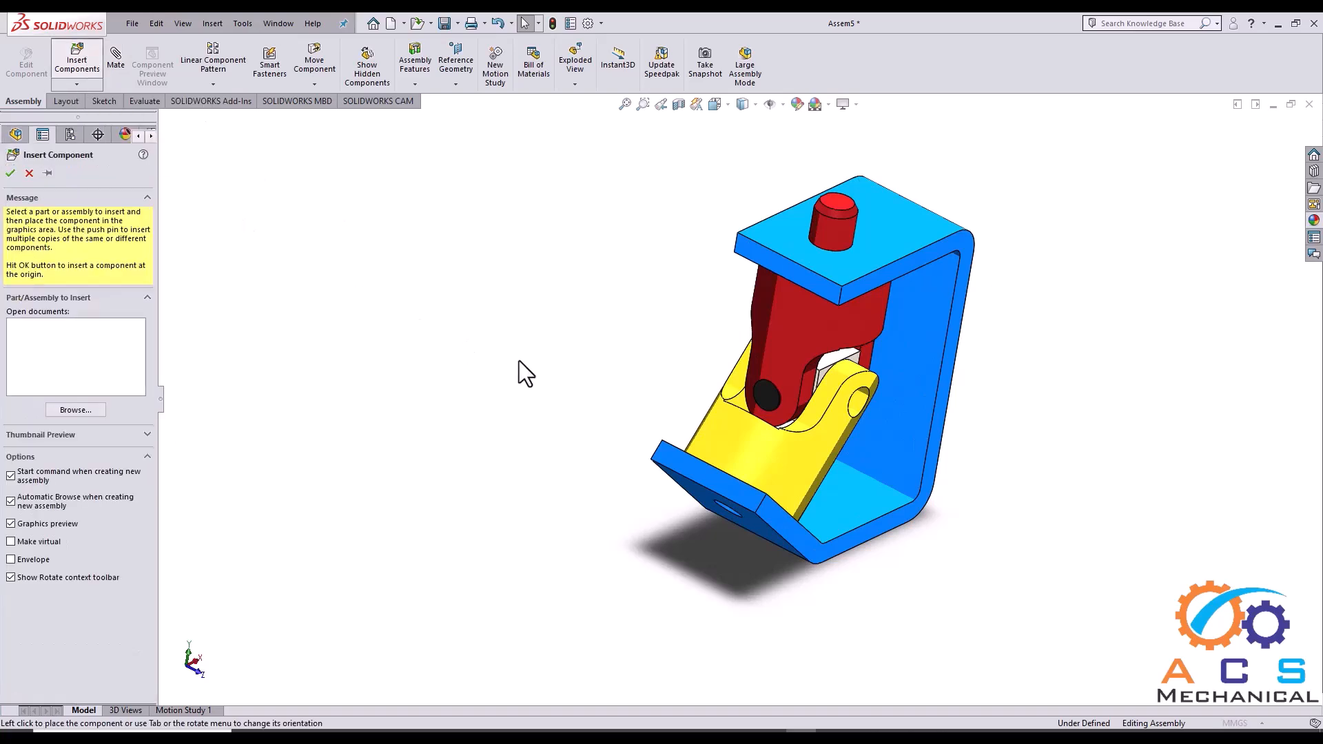
{"action": "left_click", "coordinate": [974, 586]}
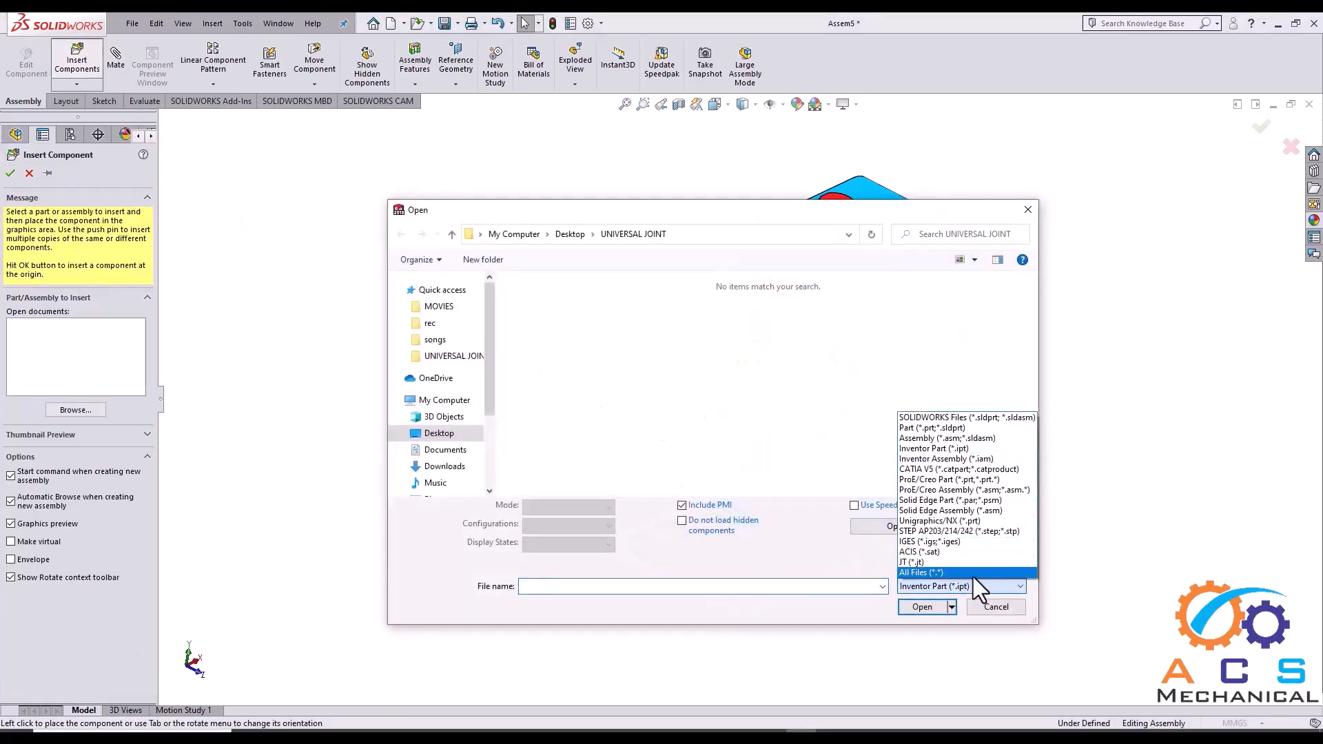
{"action": "left_click", "coordinate": [973, 577]}
{"action": "left_click_drag", "start_coordinate": [1032, 337], "coordinate": [1026, 443]}
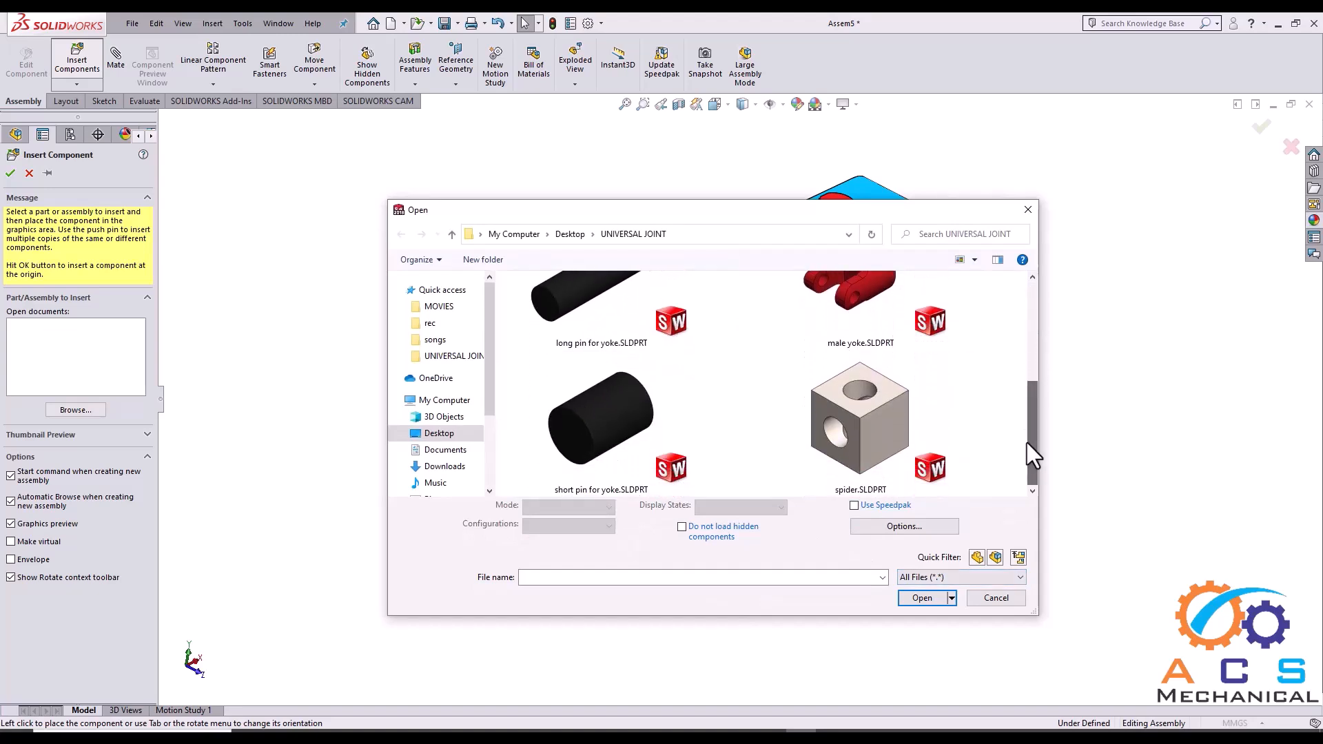
{"action": "left_click", "coordinate": [639, 436]}
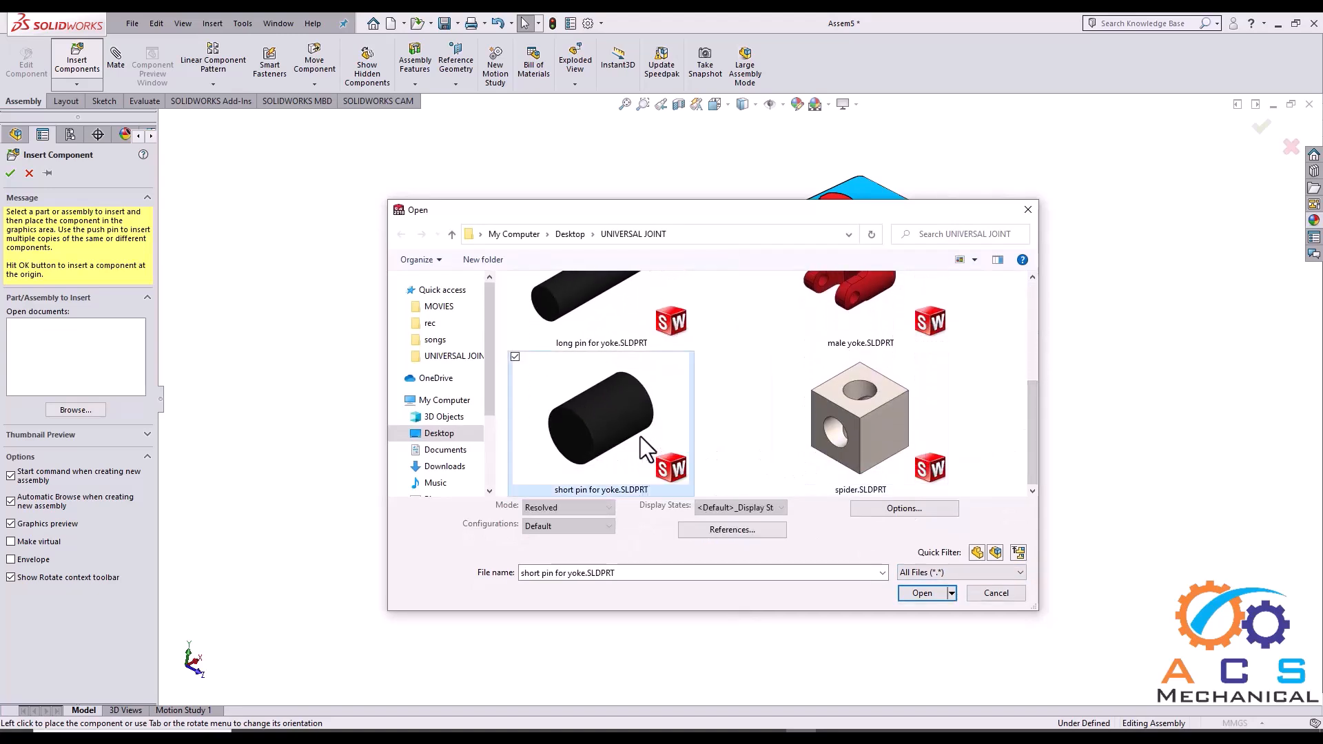
{"action": "left_click", "coordinate": [911, 594]}
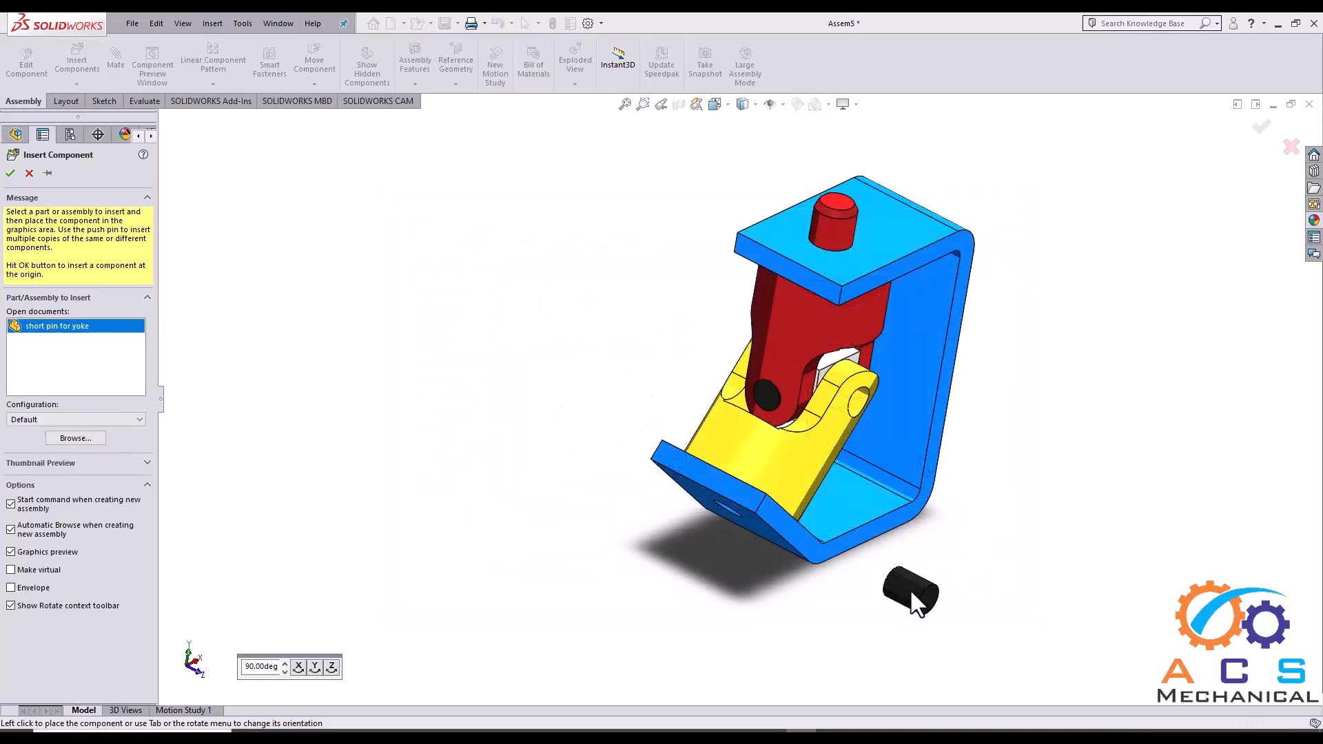
{"action": "left_click", "coordinate": [933, 572]}
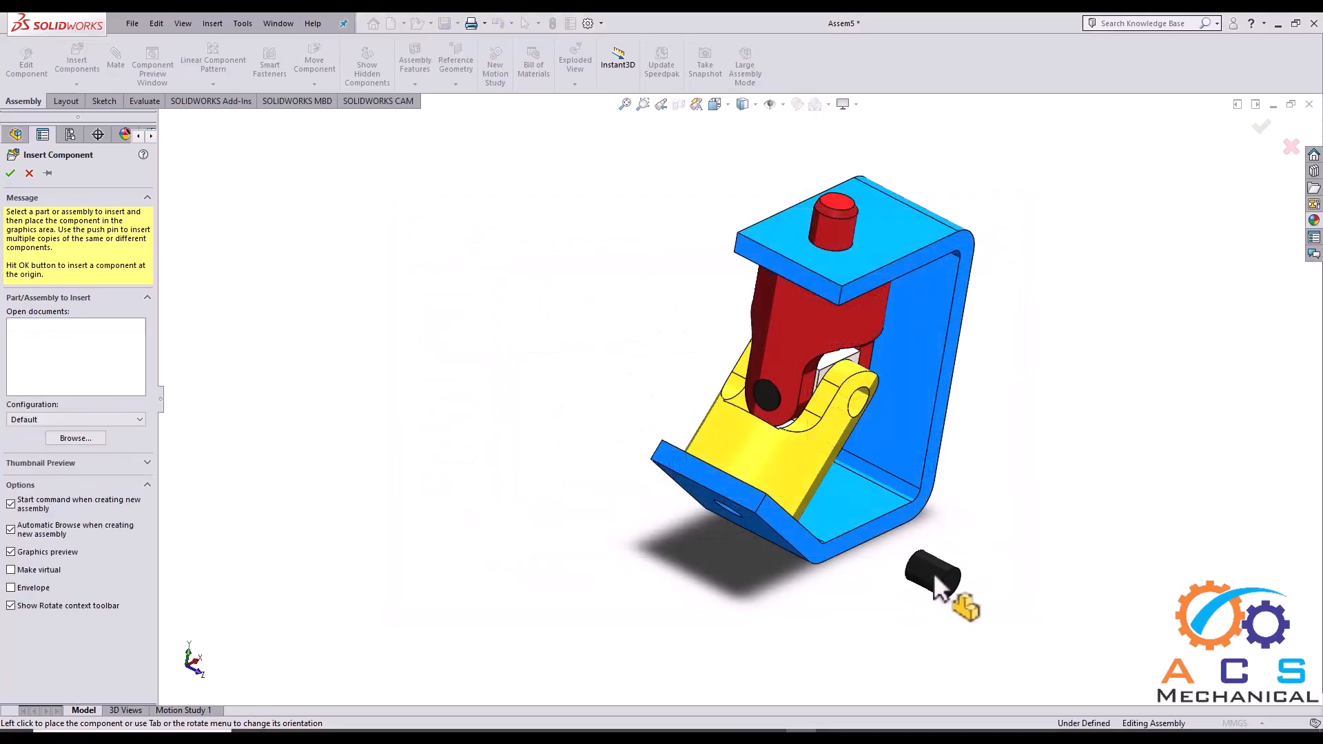
{"action": "scroll", "coordinate": [933, 572], "scroll_direction": "down", "scroll_amount": 2}
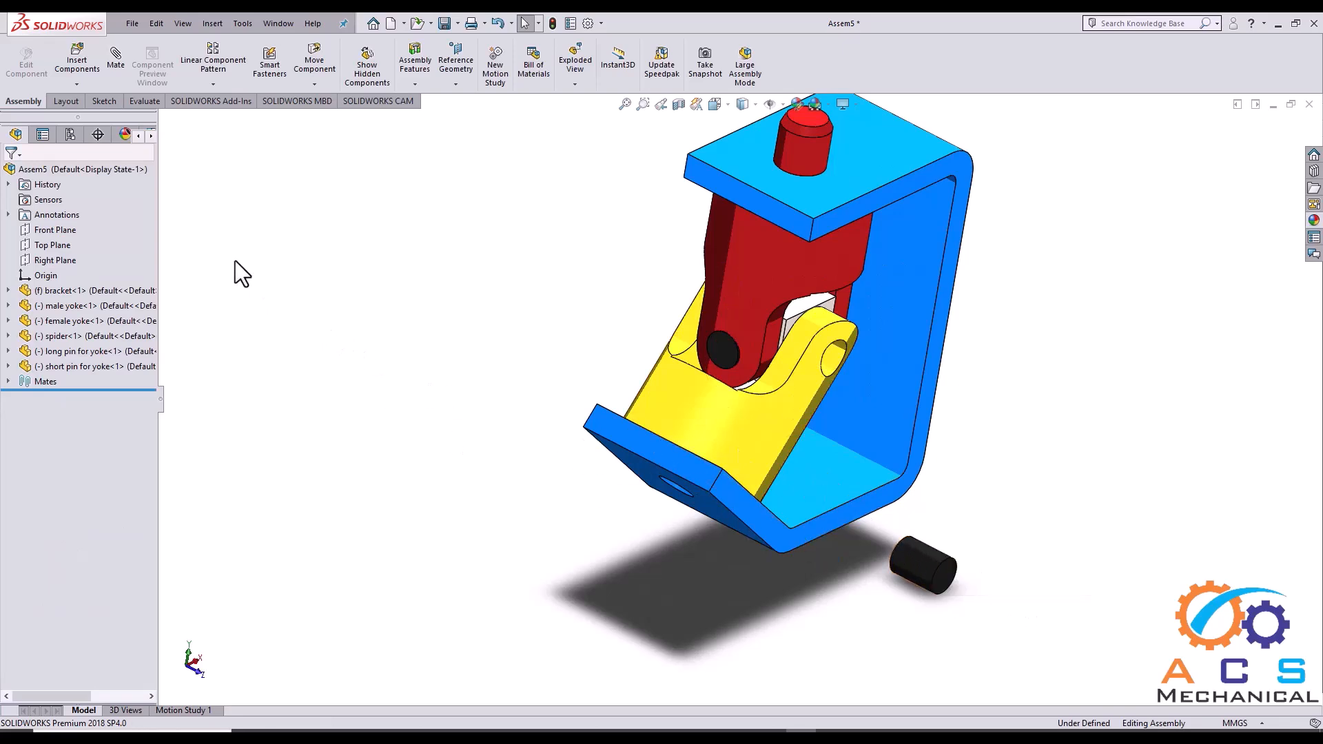
- Add a Concentric mate between the short pin's cylindrical face and the pin hole in the female yoke's nearest ear
{"action": "left_click", "coordinate": [114, 60]}
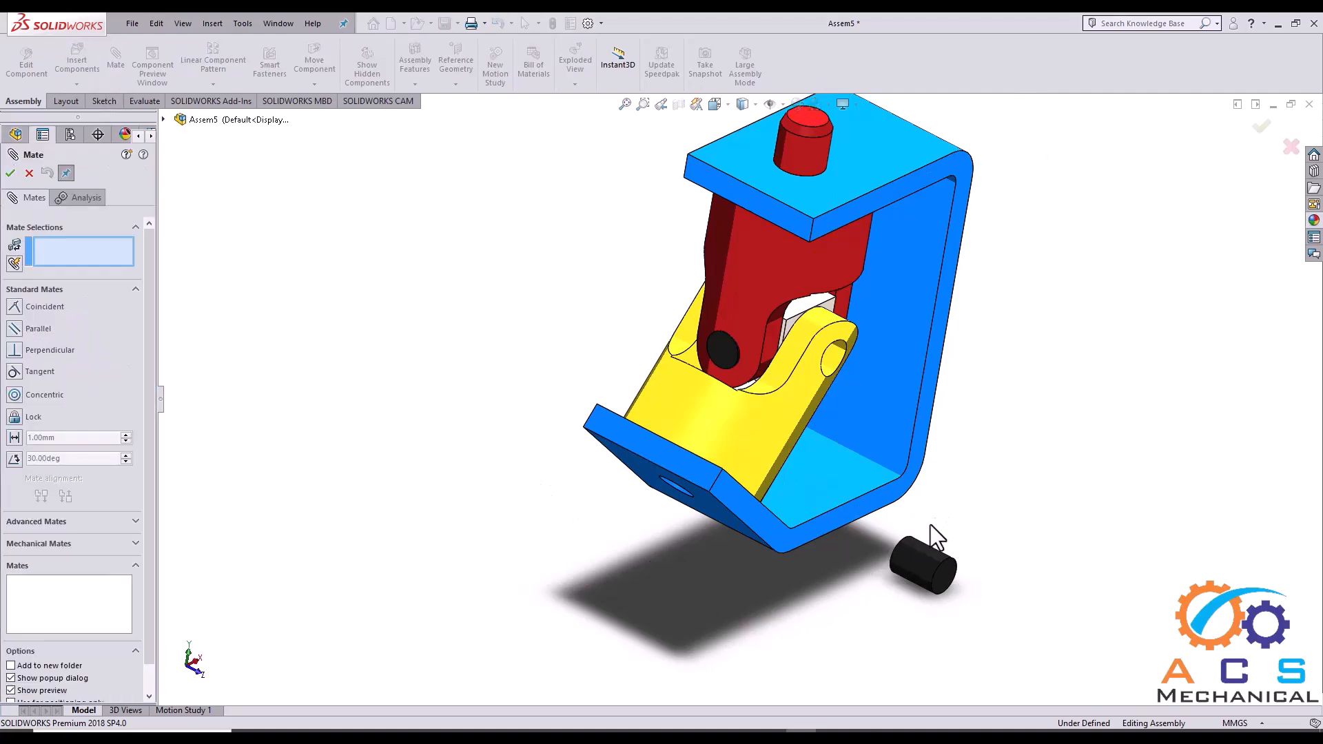
{"action": "scroll", "coordinate": [930, 525], "scroll_direction": "down", "scroll_amount": 3}
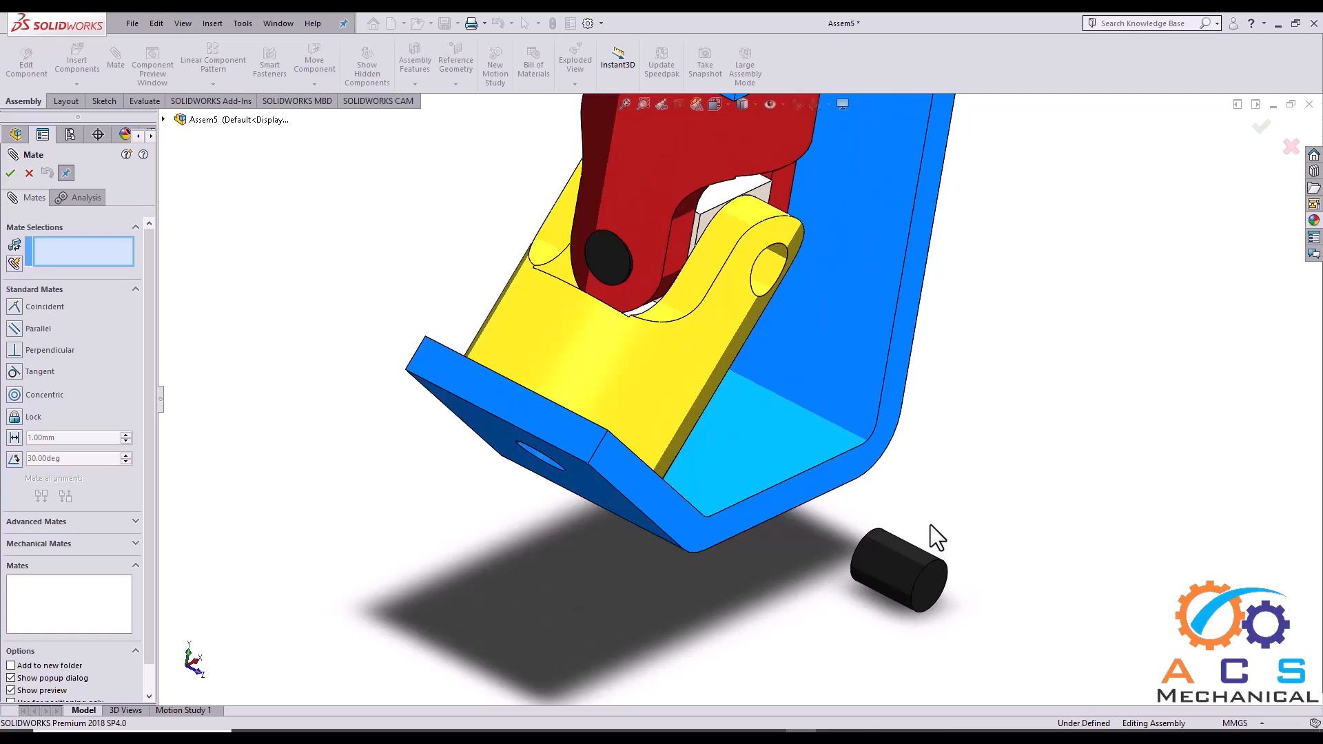
{"action": "left_click", "coordinate": [908, 555]}
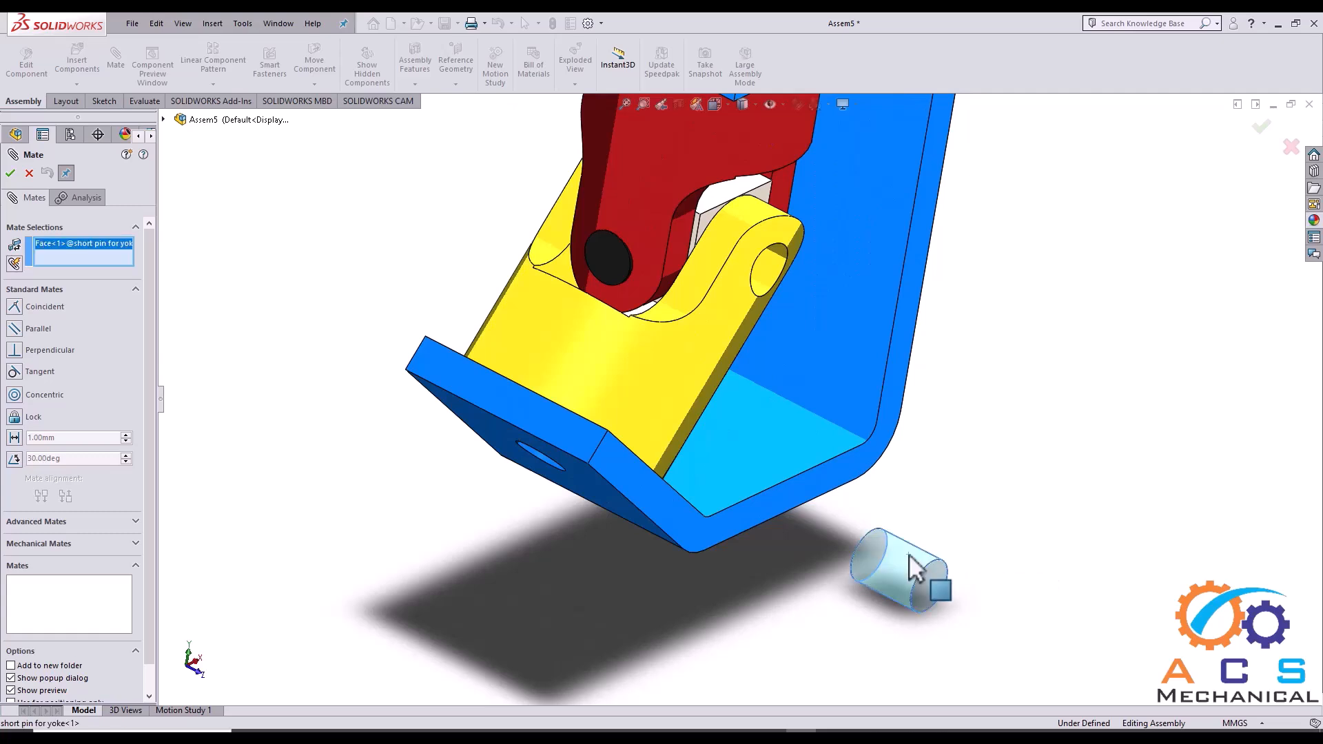
{"action": "scroll", "coordinate": [754, 282], "scroll_direction": "down", "scroll_amount": 4}
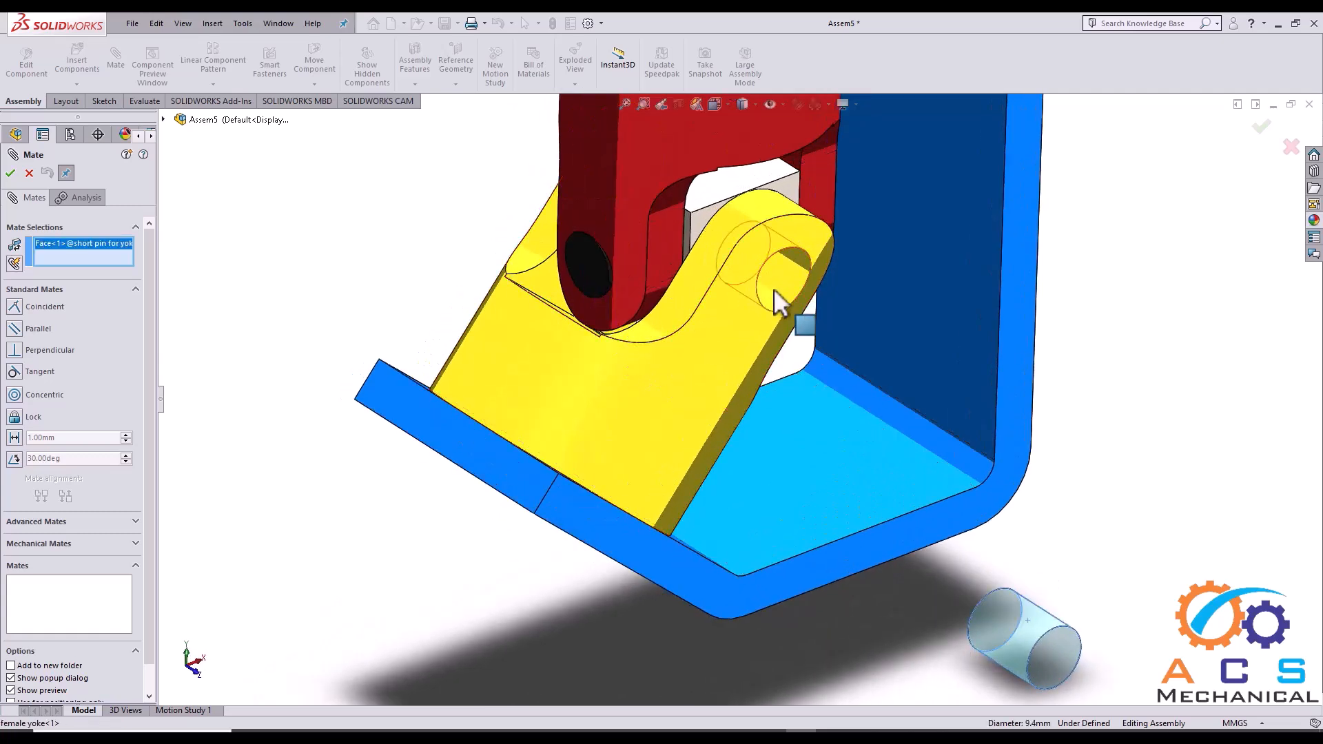
{"action": "left_click", "coordinate": [781, 281]}
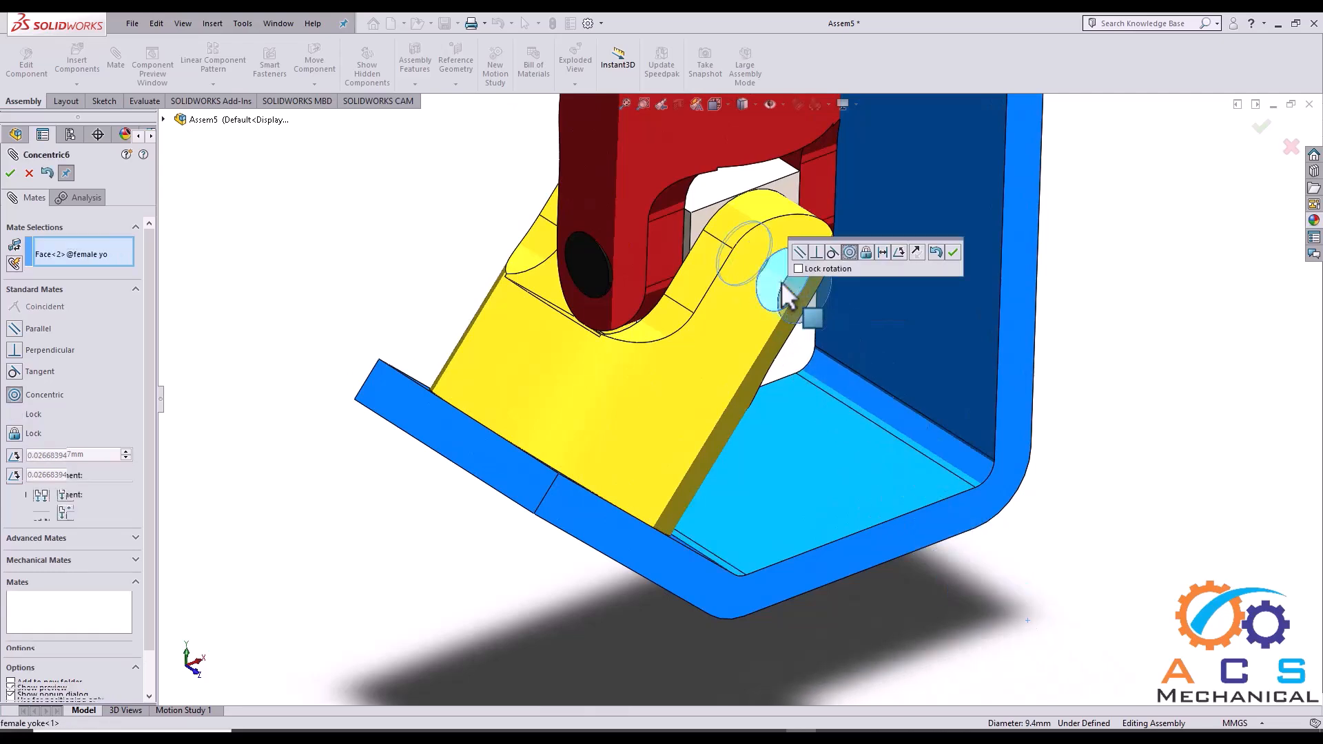
{"action": "left_click", "coordinate": [952, 252]}
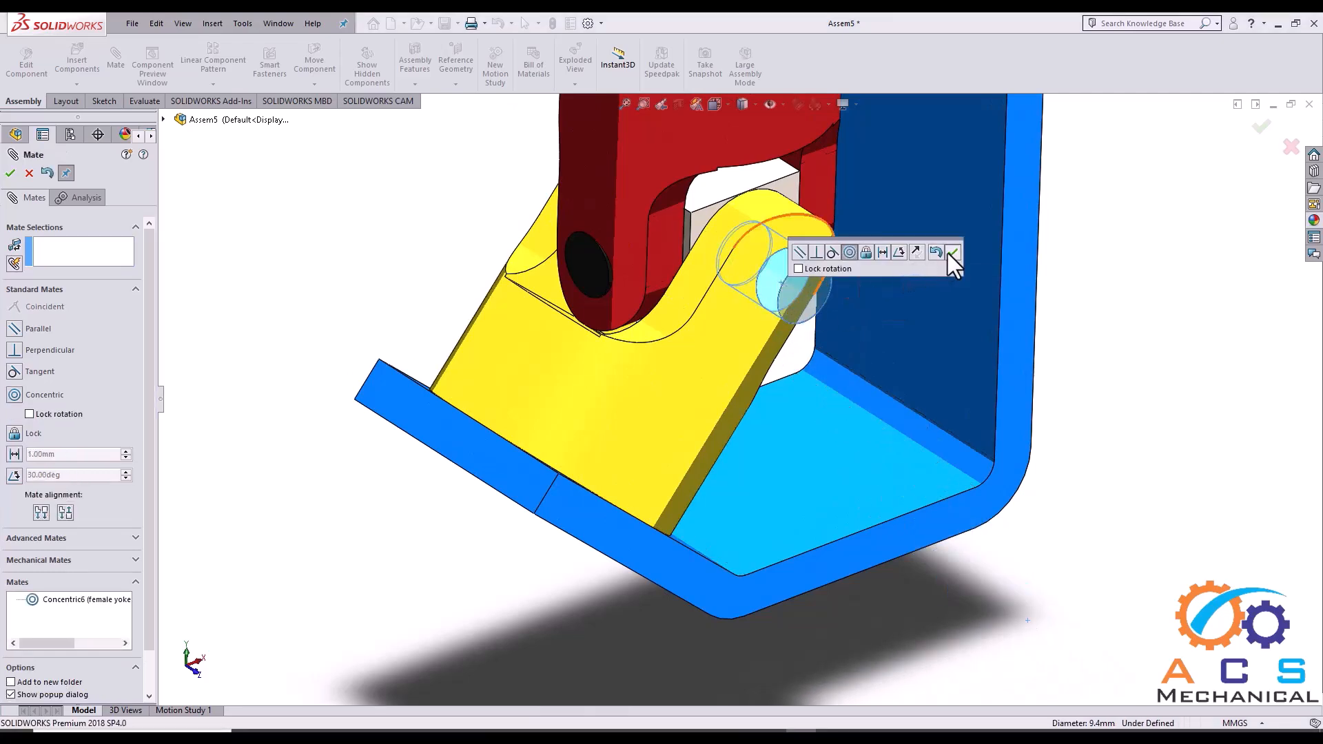
- Add a Tangent mate between the short pin's end face and the female yoke's outer curved face, and close the Mate command
{"action": "scroll", "coordinate": [850, 330], "scroll_direction": "down", "scroll_amount": 3}
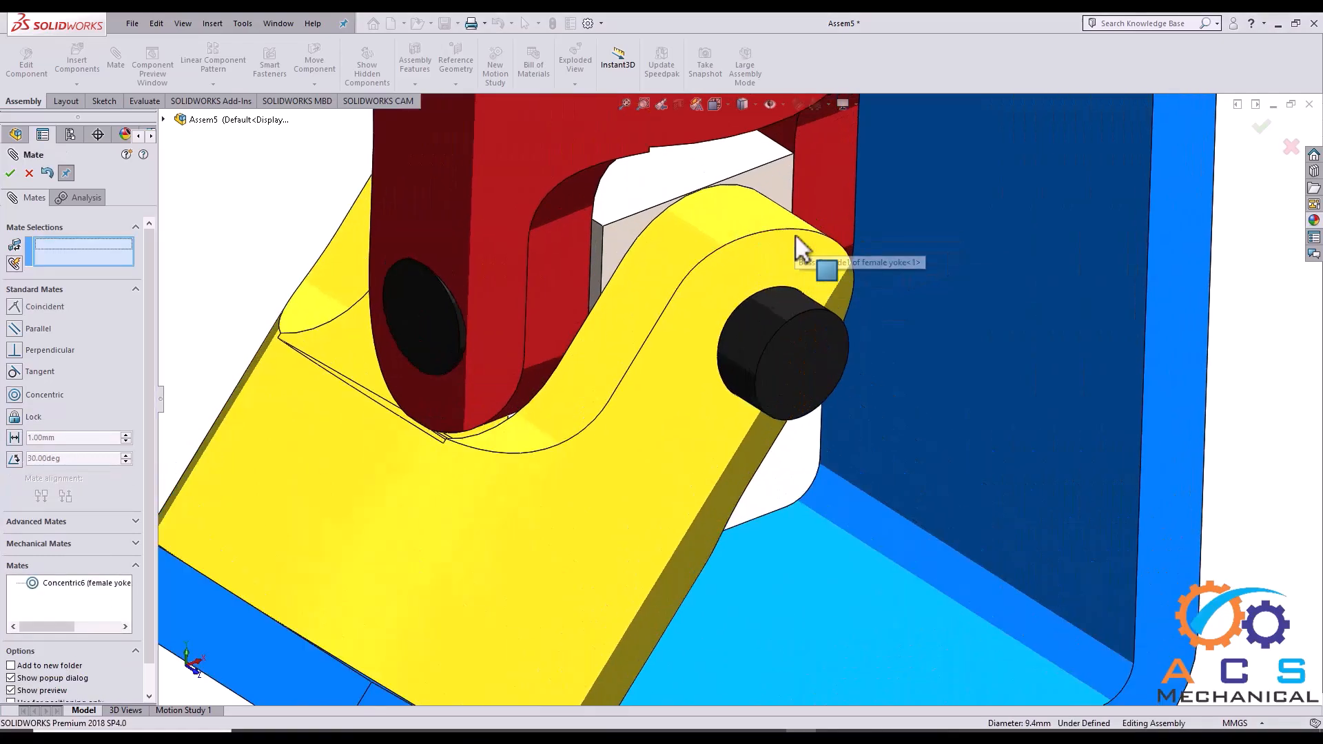
{"action": "left_click", "coordinate": [797, 368]}
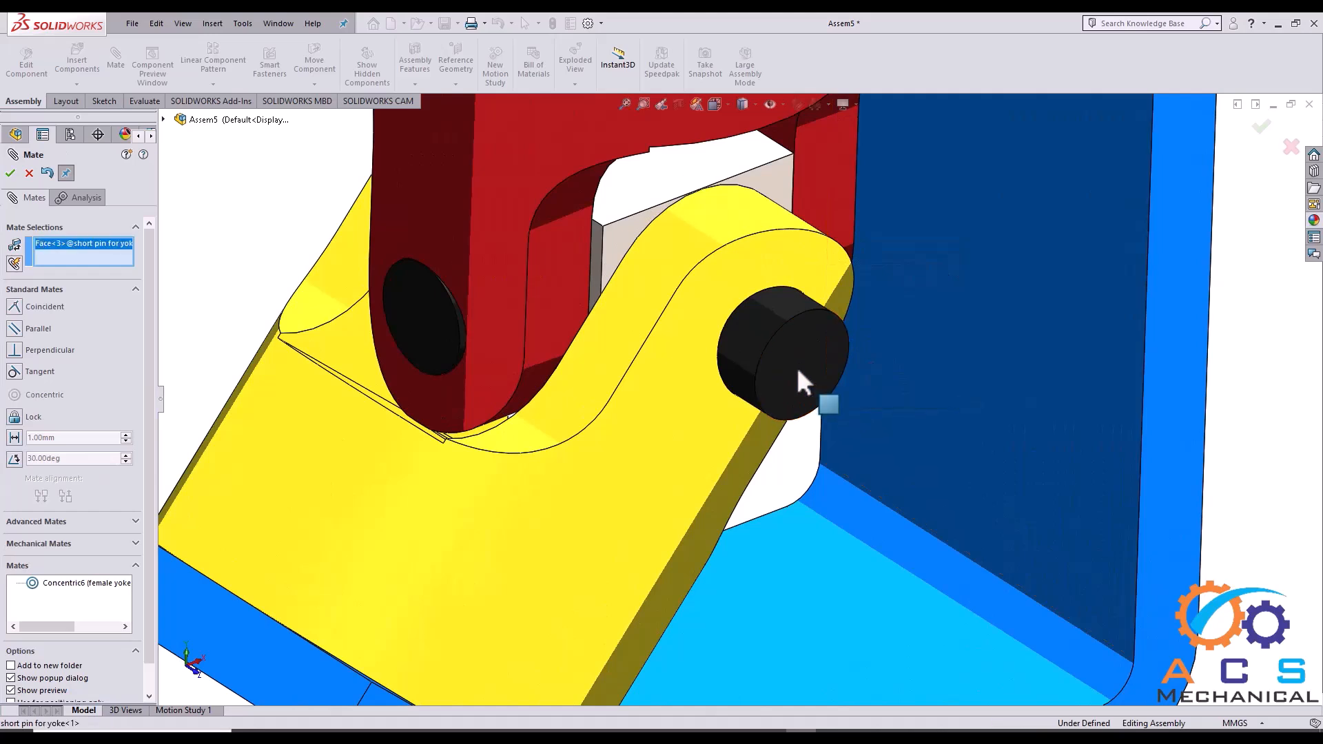
{"action": "left_click", "coordinate": [705, 302]}
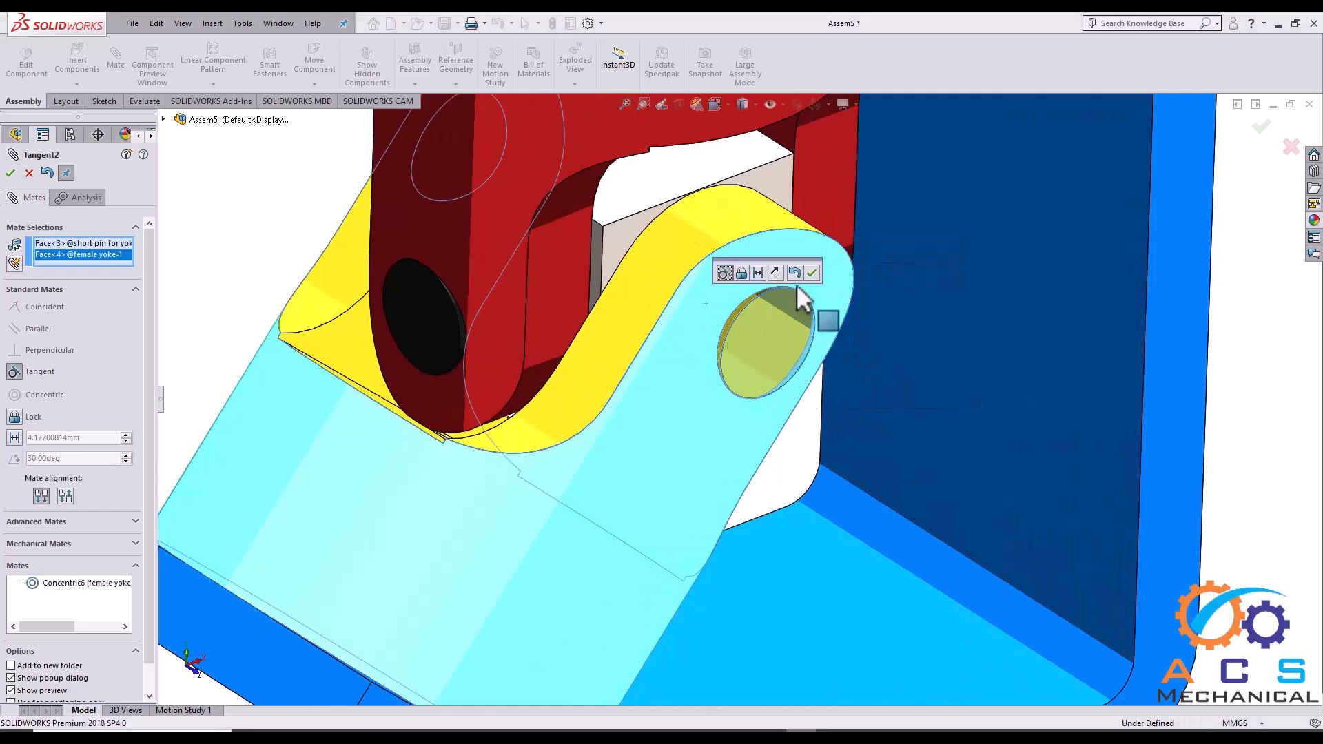
{"action": "left_click", "coordinate": [808, 271]}
{"action": "scroll", "coordinate": [734, 381], "scroll_direction": "up", "scroll_amount": 4}
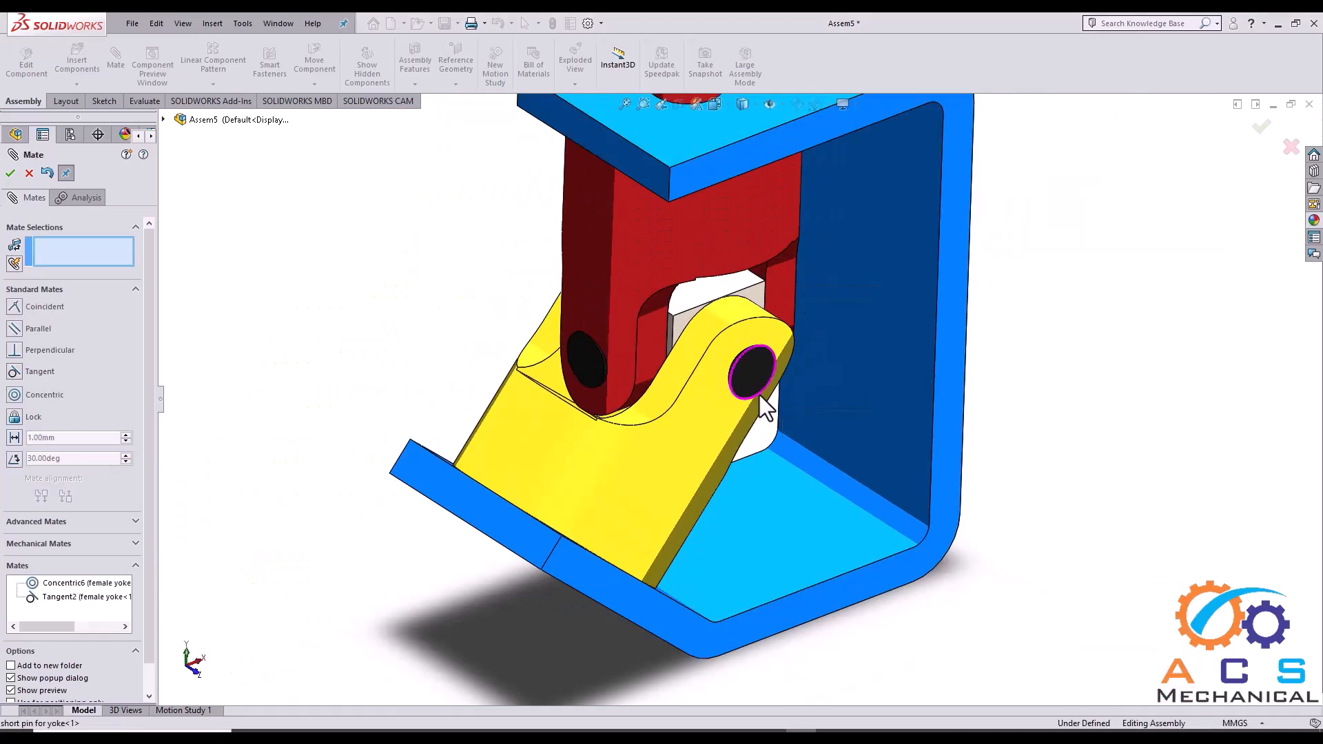
{"action": "middle_click_drag", "start_coordinate": [759, 394], "coordinate": [948, 416]}
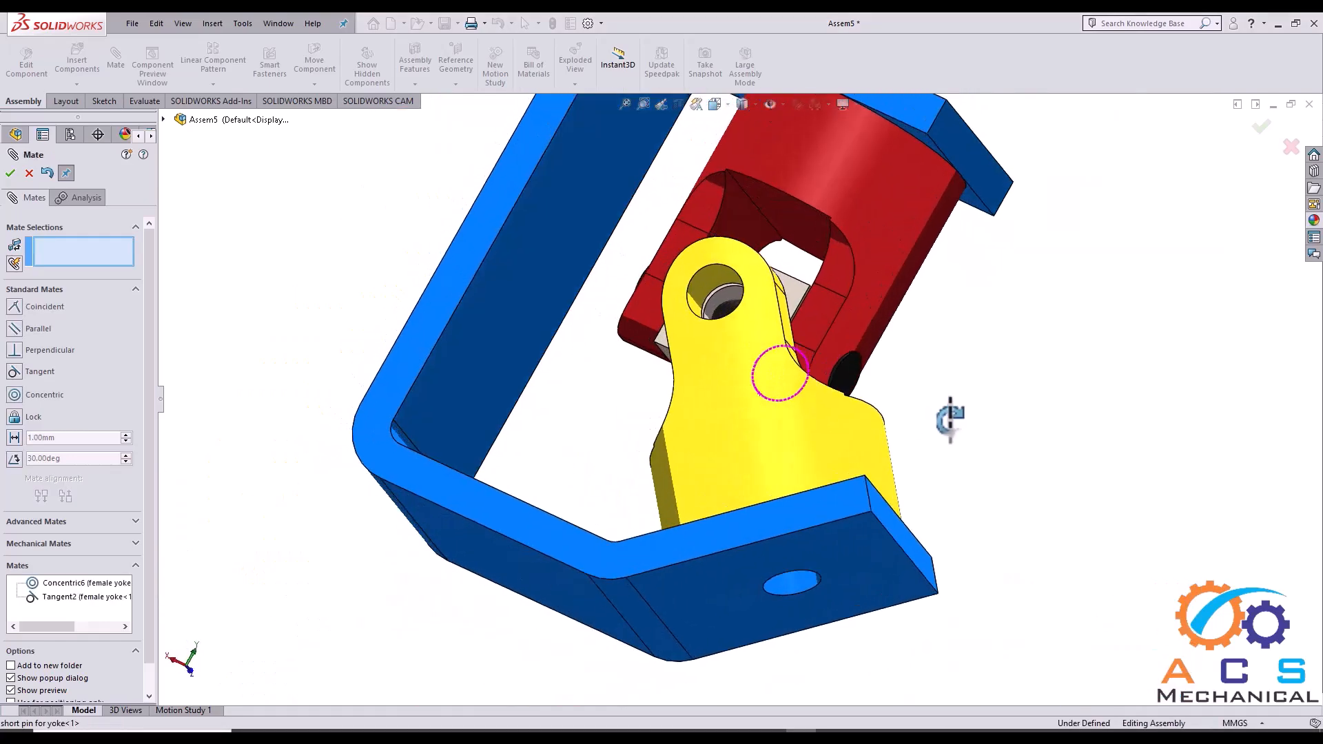
{"action": "left_click", "coordinate": [32, 176]}
{"action": "key", "text": "f"}
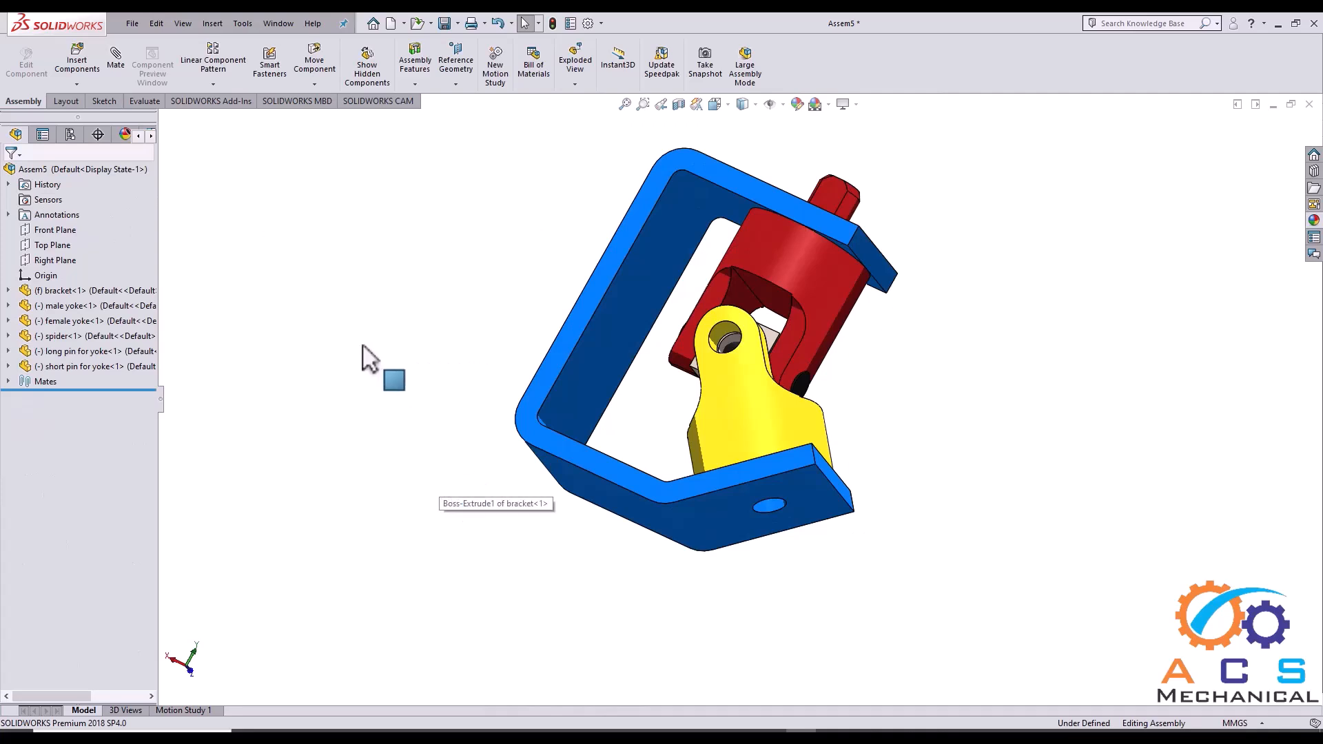
- Insert a second short pin for yoke.SLDPRT, listing All Files, and place it beside the bracket on the open-hole side of the female yoke
{"action": "left_click", "coordinate": [75, 61]}
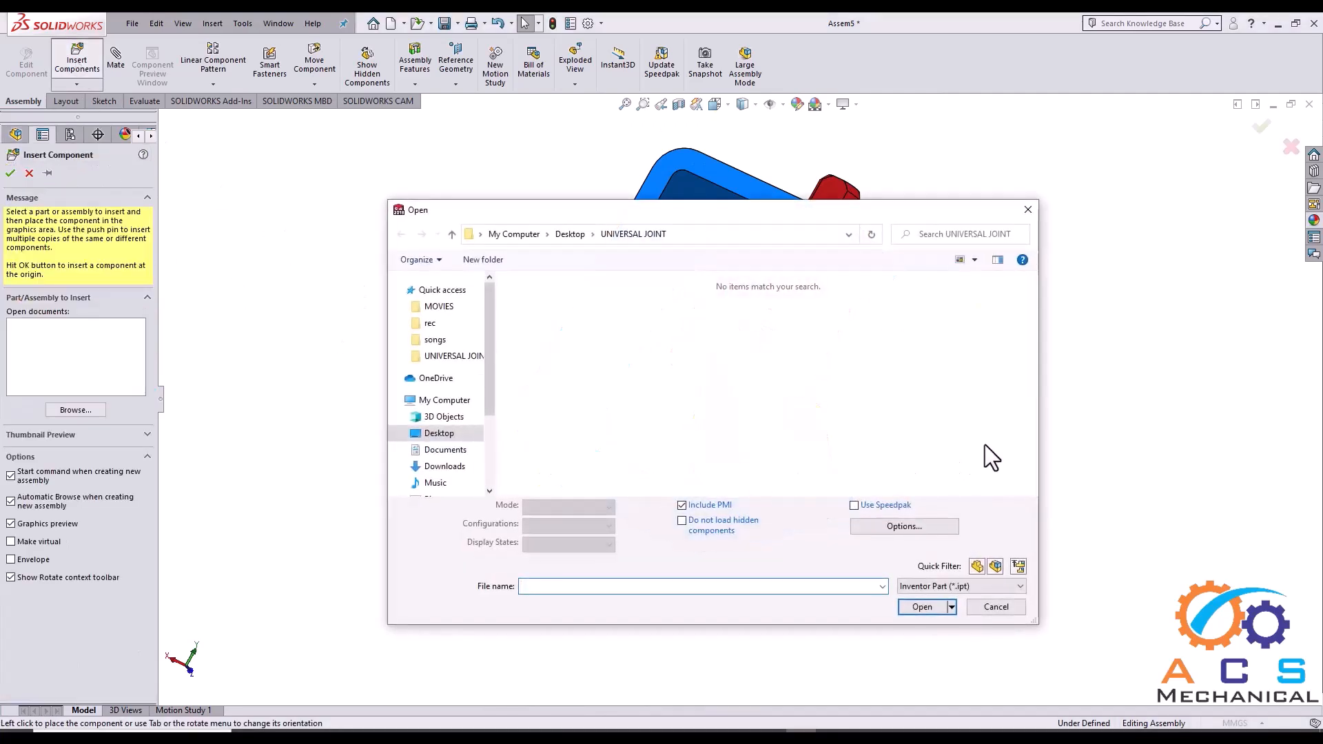
{"action": "left_click", "coordinate": [978, 585]}
{"action": "left_click", "coordinate": [960, 572]}
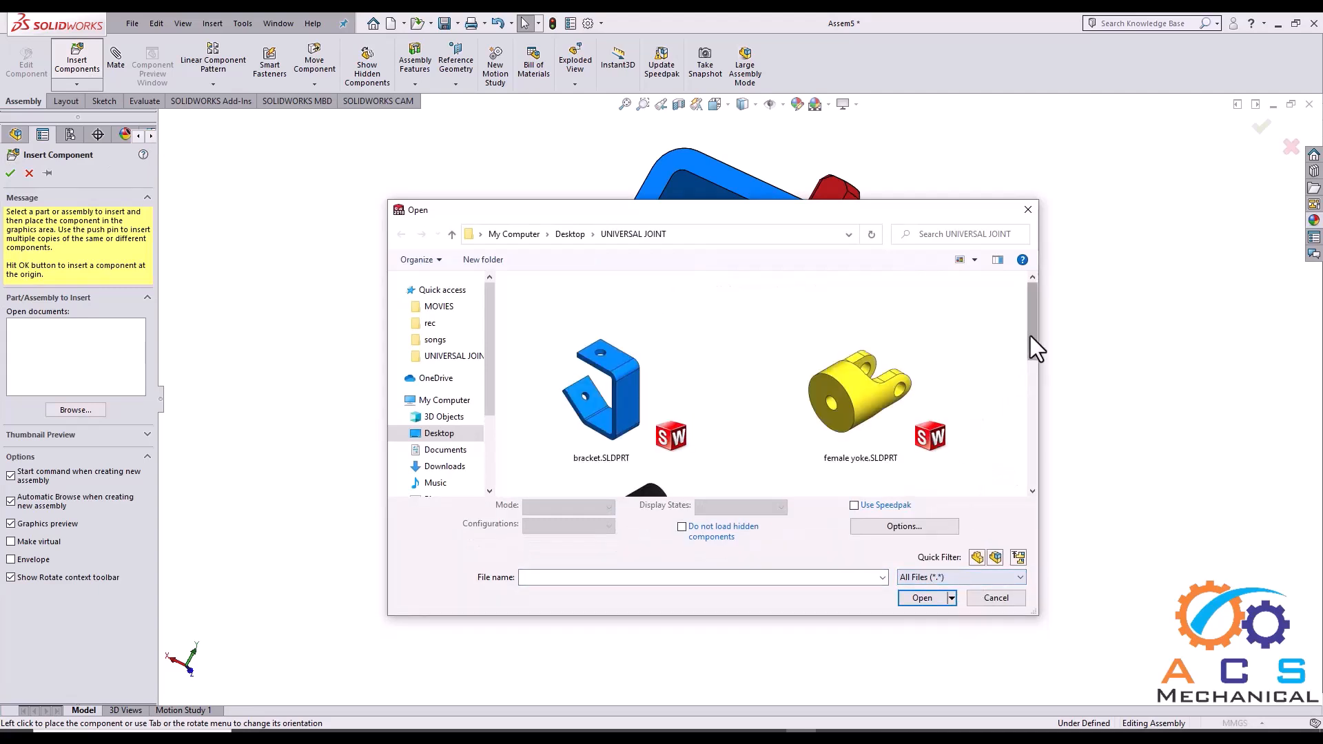
{"action": "left_click_drag", "start_coordinate": [1031, 335], "coordinate": [1037, 441]}
{"action": "left_click", "coordinate": [606, 437]}
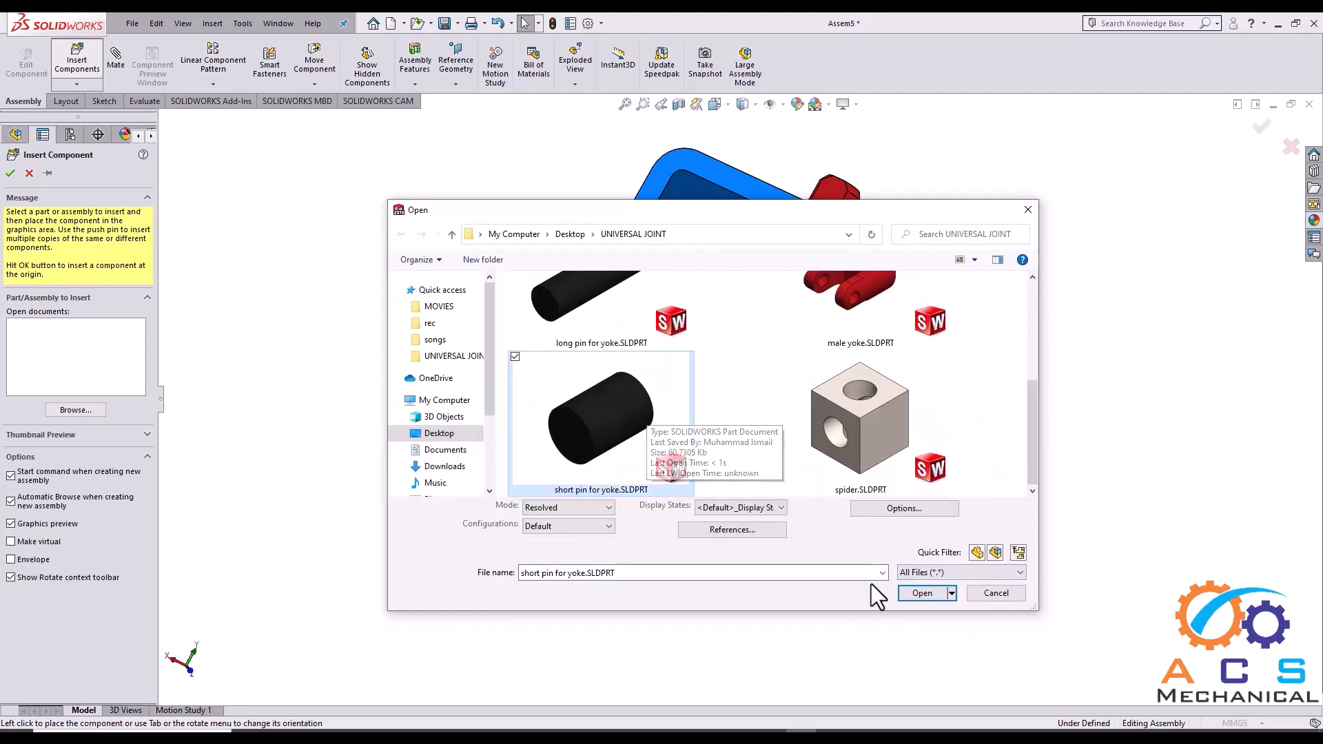
{"action": "left_click", "coordinate": [921, 597]}
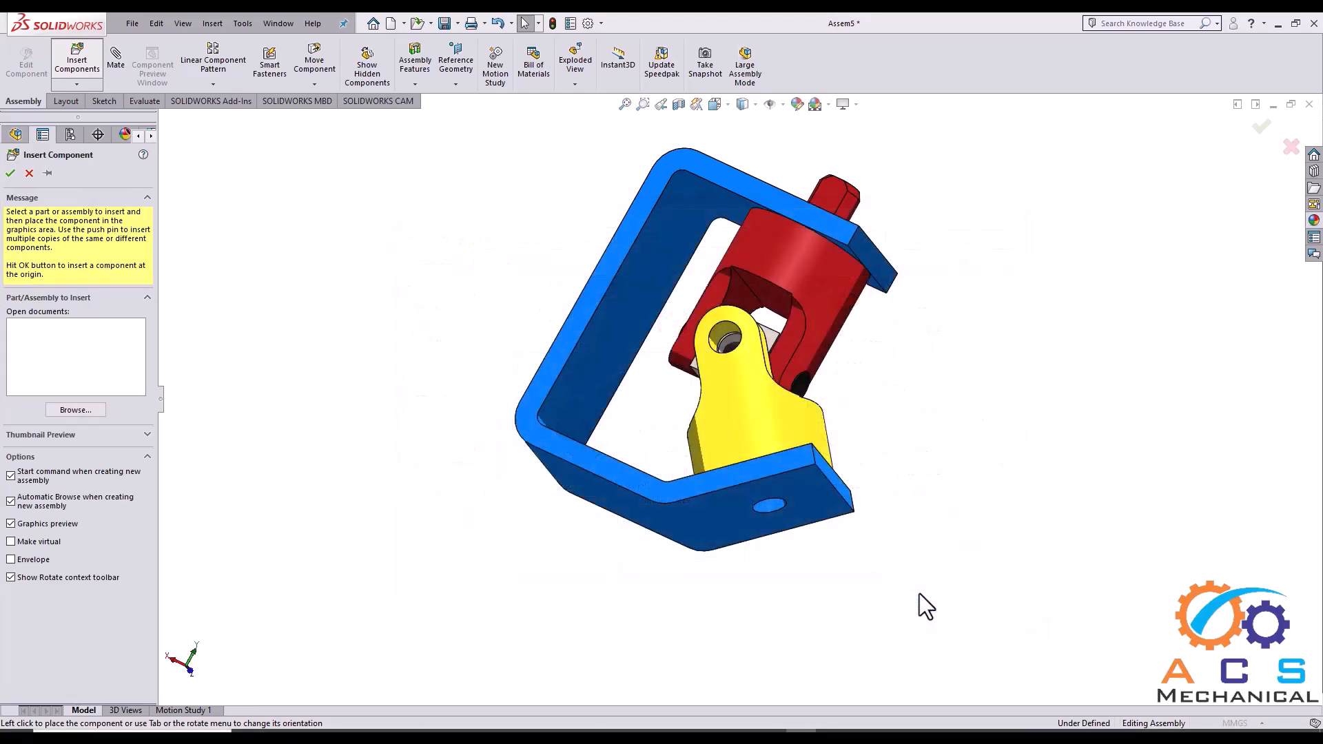
{"action": "left_click", "coordinate": [510, 541]}
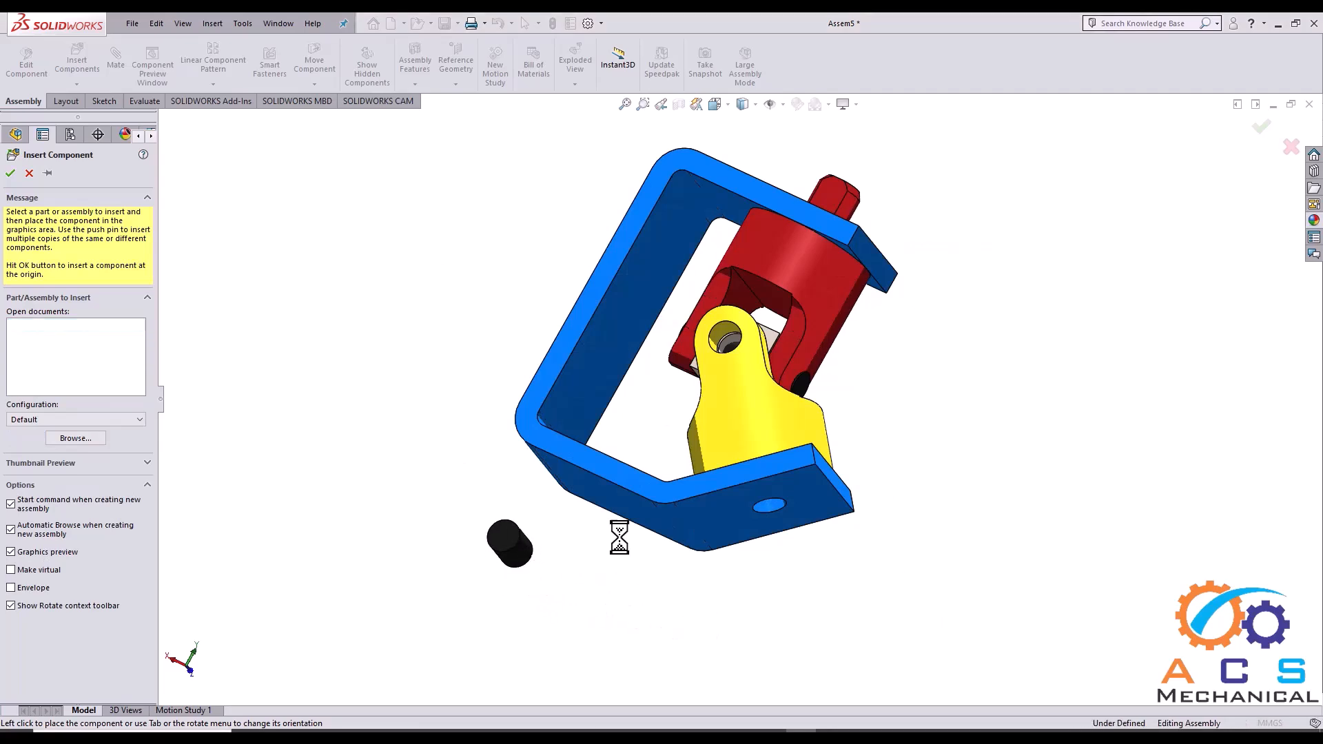
{"action": "middle_click_drag", "start_coordinate": [610, 541], "coordinate": [583, 584]}
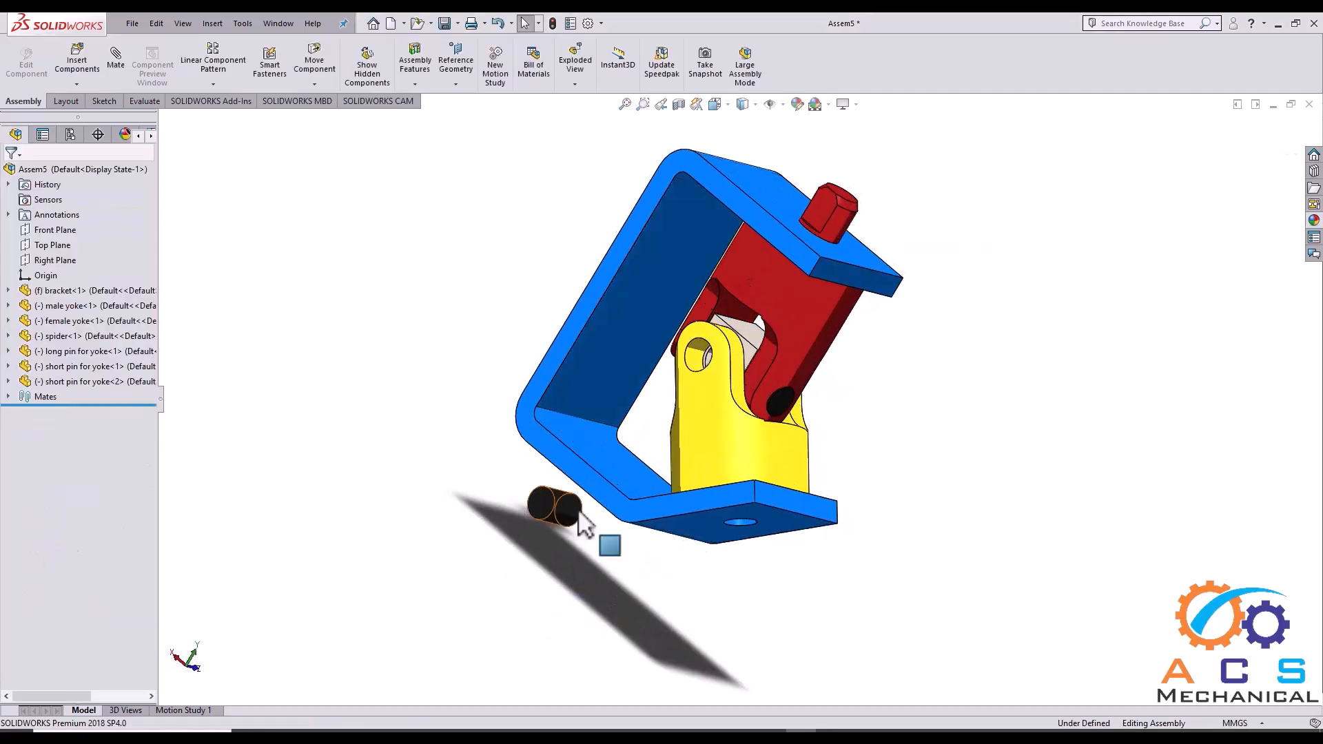
- Add a Concentric mate between the second short pin's cylindrical face and the empty pin hole in the female yoke's other ear
{"action": "left_click", "coordinate": [117, 60]}
{"action": "scroll", "coordinate": [551, 483], "scroll_direction": "down", "scroll_amount": 5}
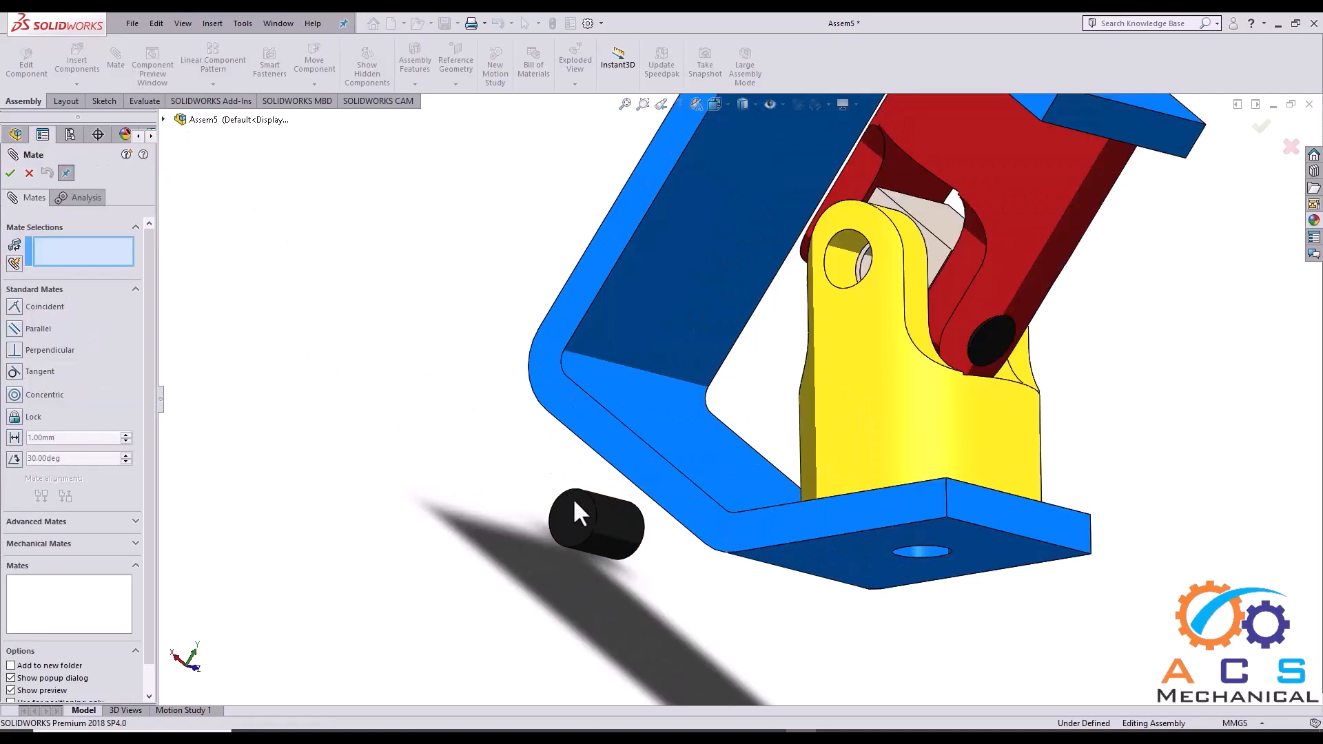
{"action": "left_click", "coordinate": [632, 549]}
{"action": "scroll", "coordinate": [820, 299], "scroll_direction": "down", "scroll_amount": 2}
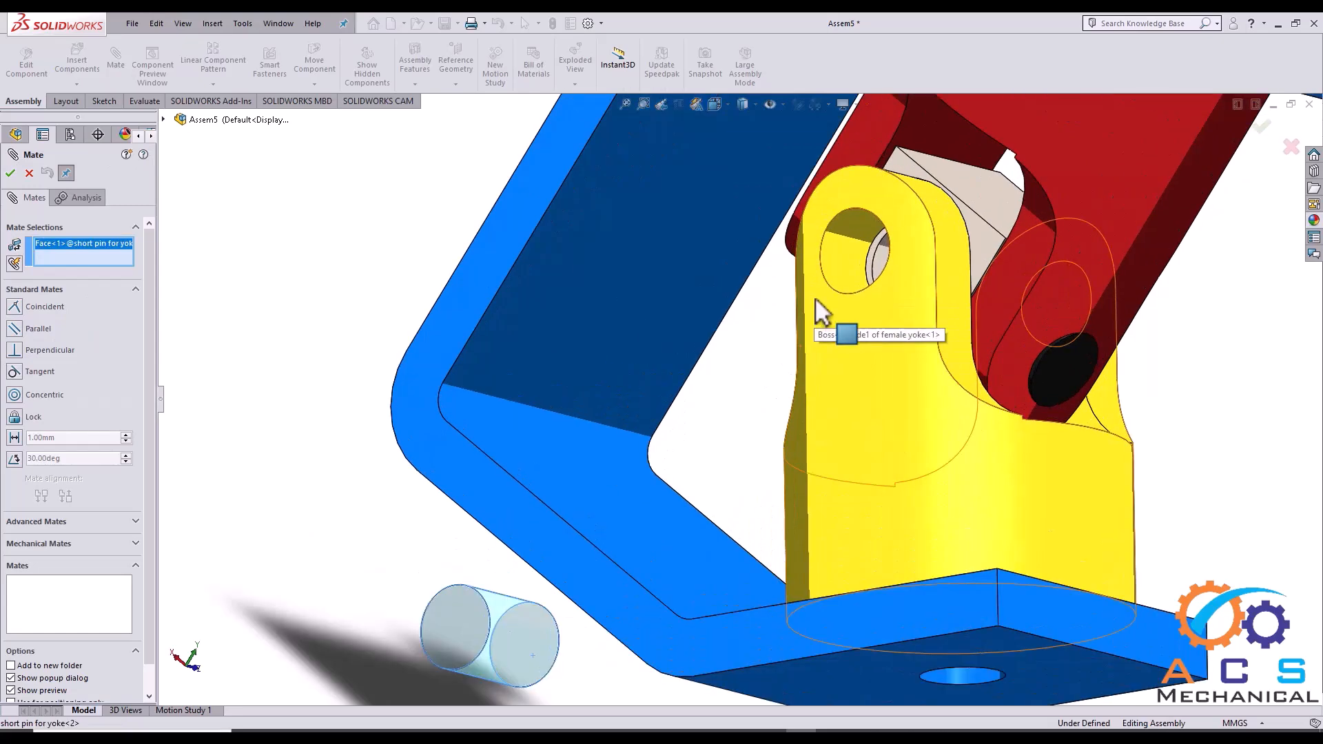
{"action": "left_click", "coordinate": [848, 249]}
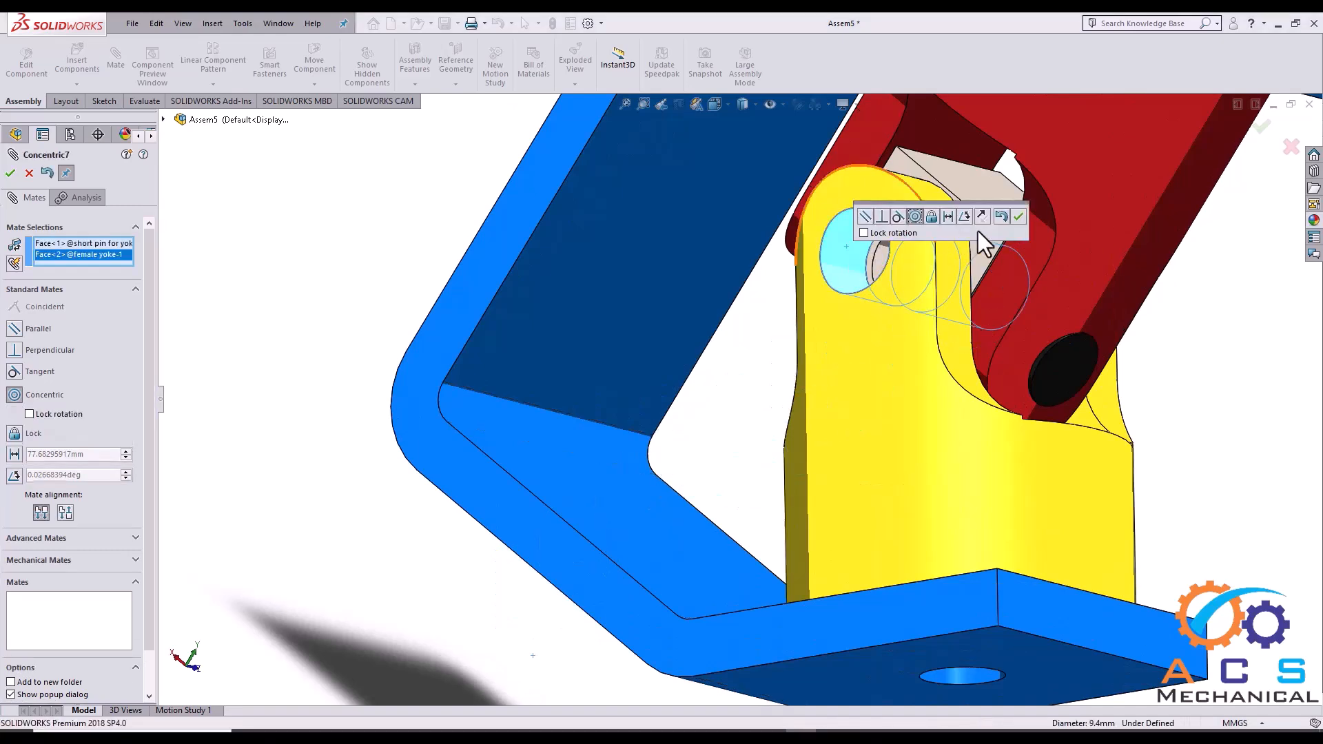
{"action": "left_click", "coordinate": [1018, 217]}
- Add a Tangent mate between the second short pin's end face and the outer curved face of the female yoke's ear
{"action": "mouse_move", "coordinate": [904, 277]}
{"action": "middle_mouse_down"}
{"action": "mouse_move", "coordinate": [908, 303]}
{"action": "mouse_move", "coordinate": [920, 283]}
{"action": "middle_mouse_up"}
{"action": "scroll", "coordinate": [896, 276], "scroll_direction": "down", "scroll_amount": 3}
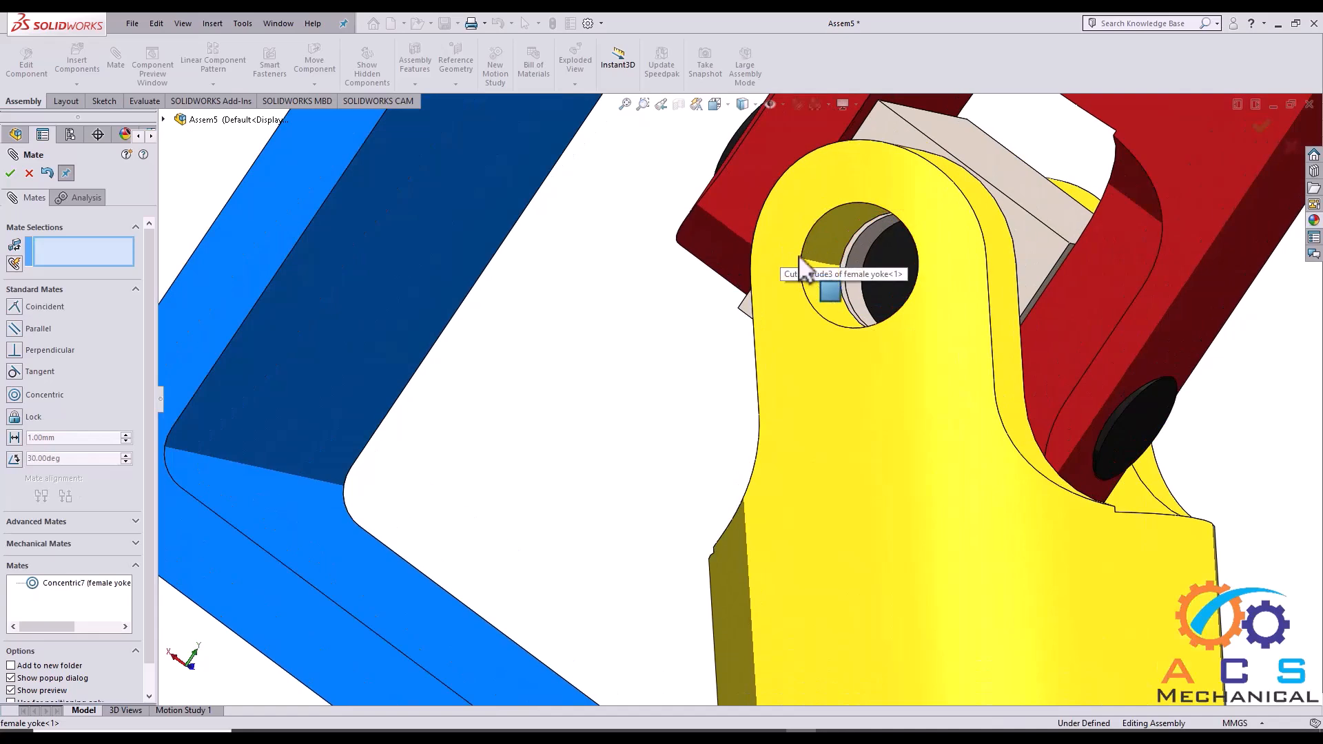
{"action": "left_click", "coordinate": [890, 265]}
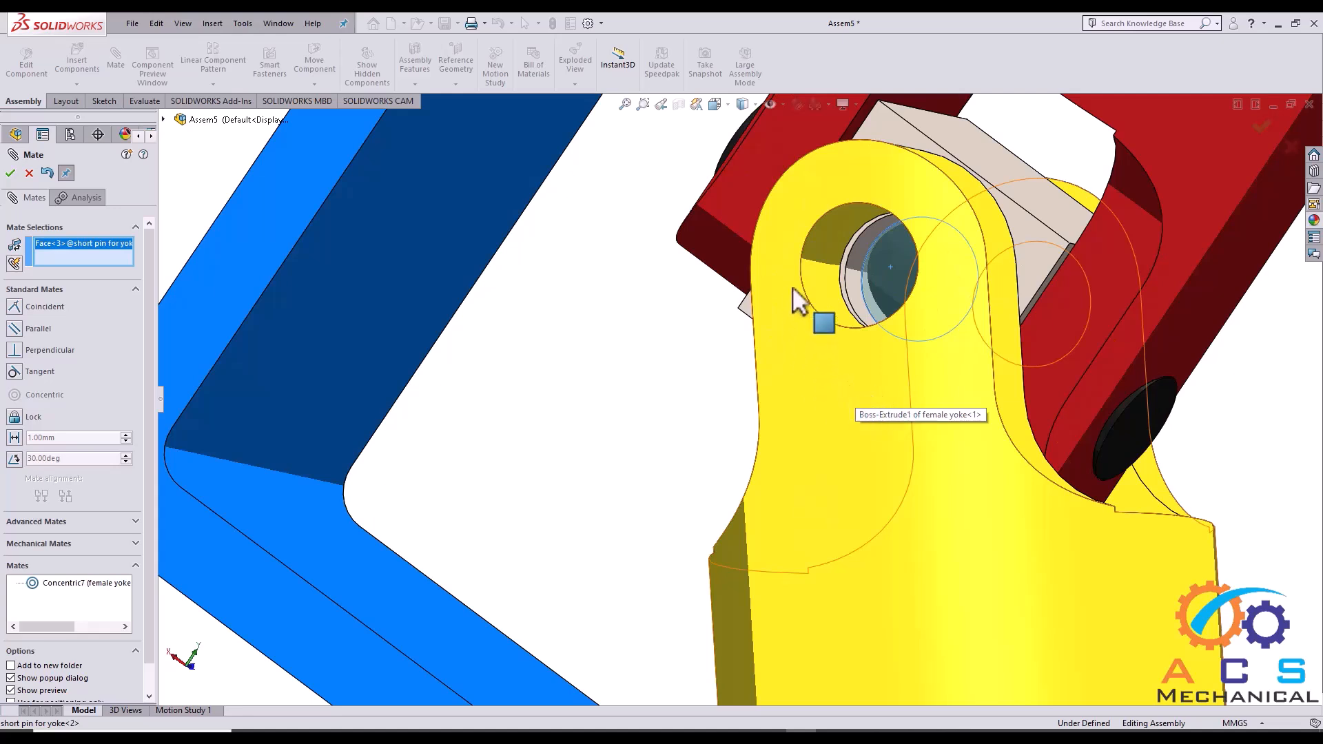
{"action": "left_click", "coordinate": [786, 256]}
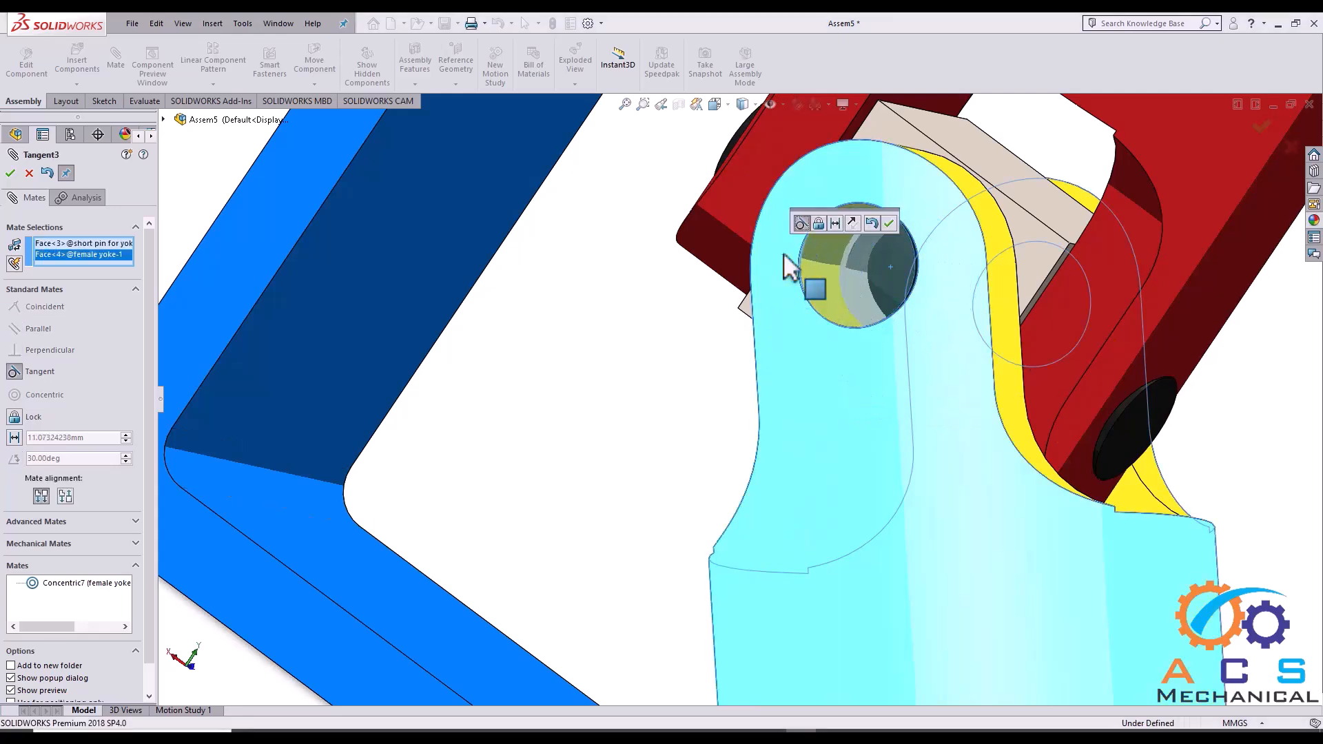
{"action": "left_click", "coordinate": [888, 225]}
{"action": "scroll", "coordinate": [844, 378], "scroll_direction": "up", "scroll_amount": 5}
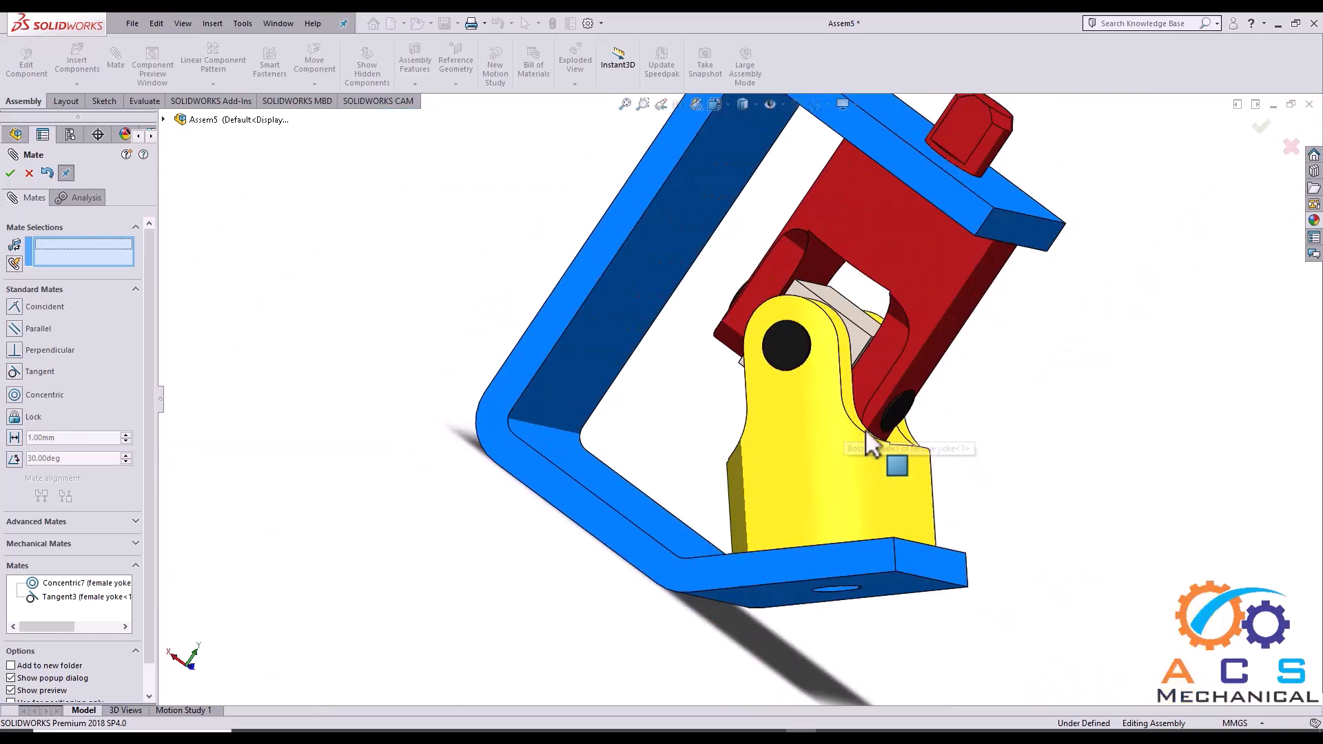
{"action": "middle_click_drag", "start_coordinate": [869, 439], "coordinate": [753, 425]}
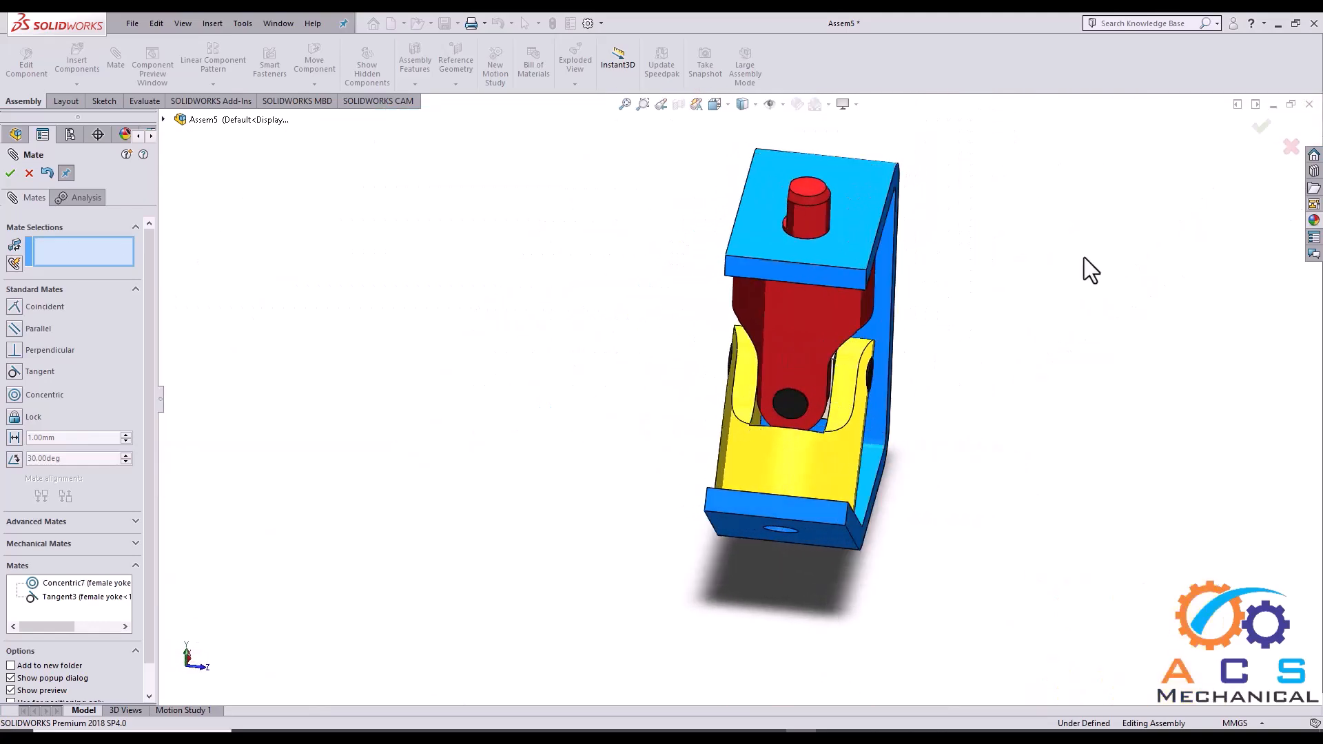